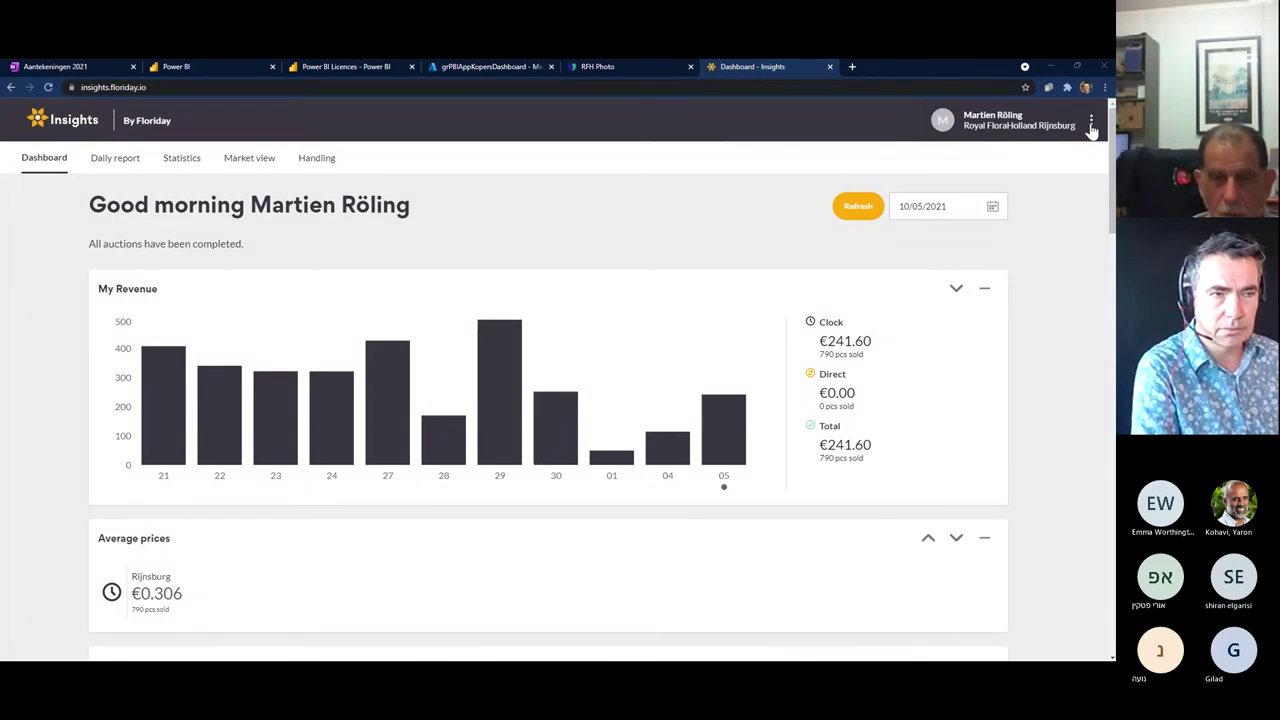
- Try adding the Ink.over na verd organization to the selected organizations of the account and deselect it again
{"action": "left_click", "coordinate": [1091, 124]}
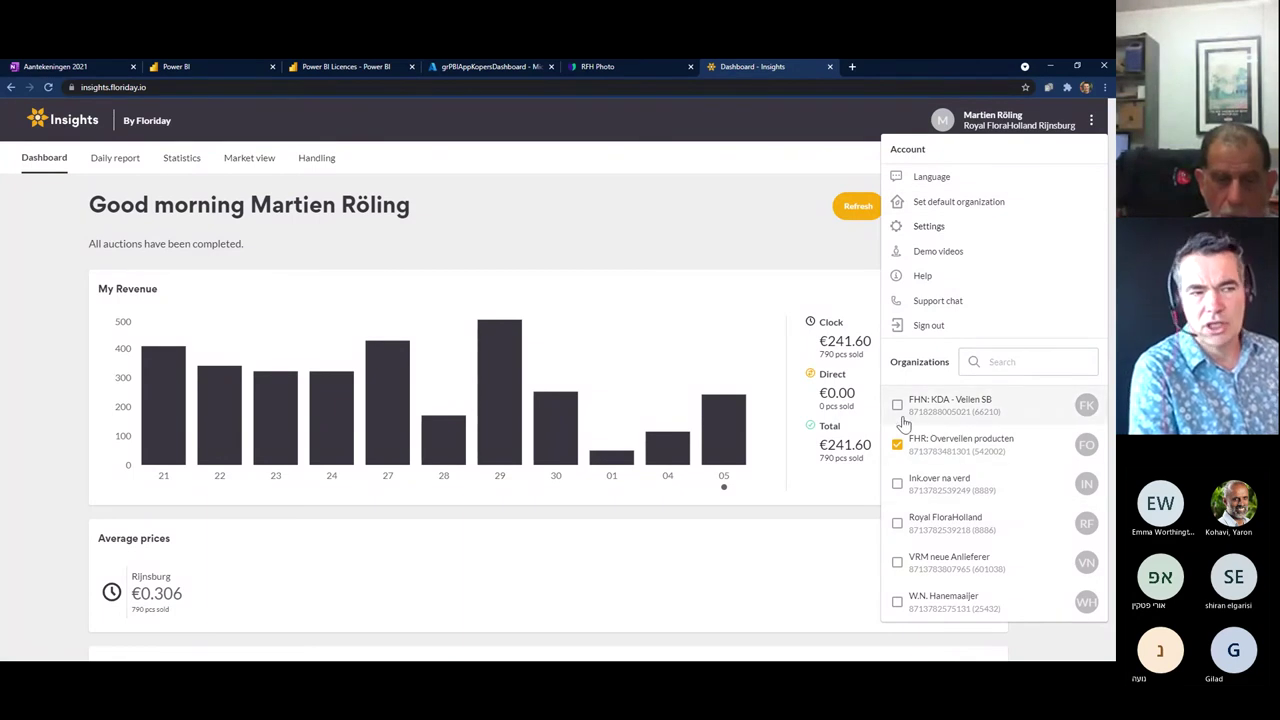
{"action": "left_click", "coordinate": [898, 487]}
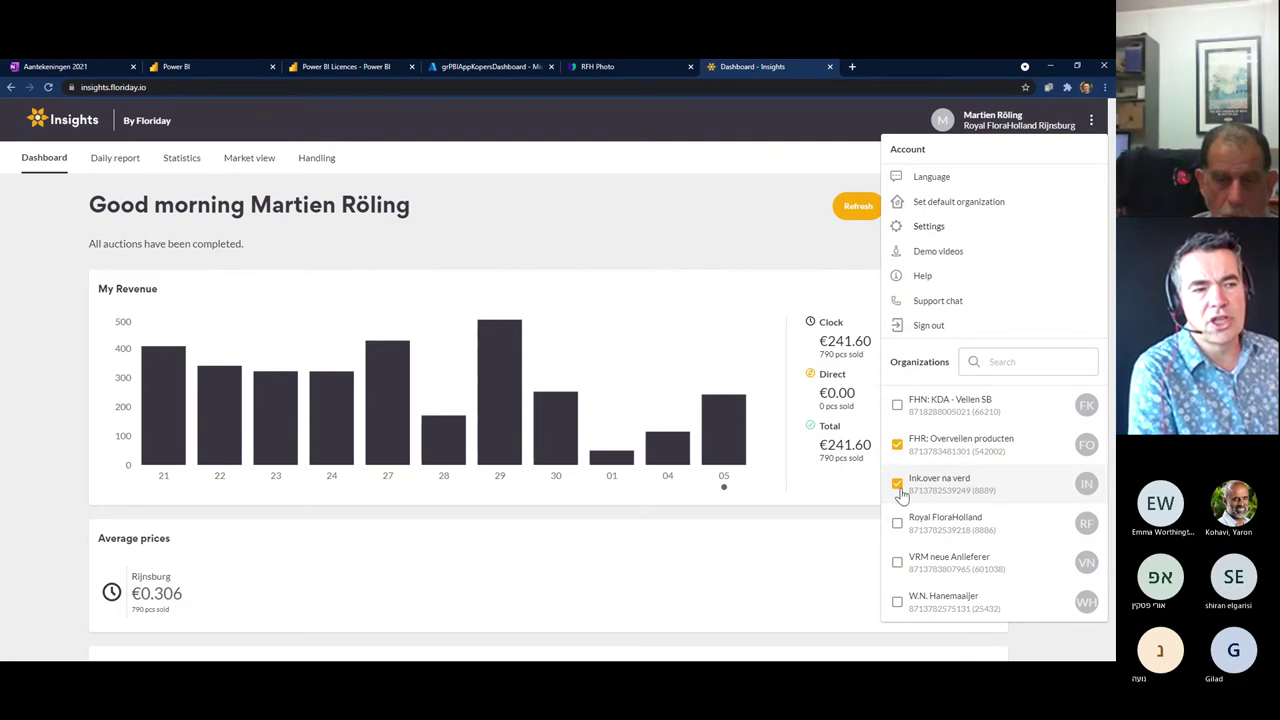
{"action": "left_click", "coordinate": [898, 487]}
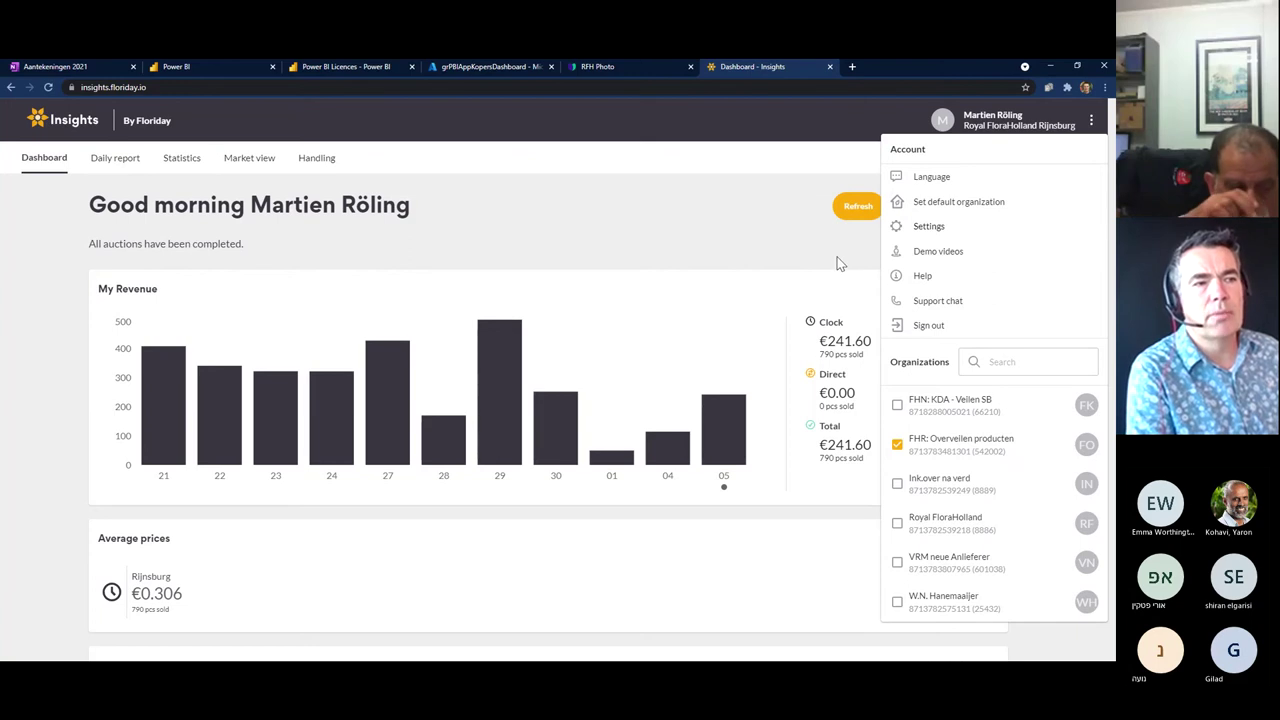
- In the general preferences of the settings, turn on Show pieces by unit and view the choices for Show direct orders by
{"action": "left_click", "coordinate": [924, 230]}
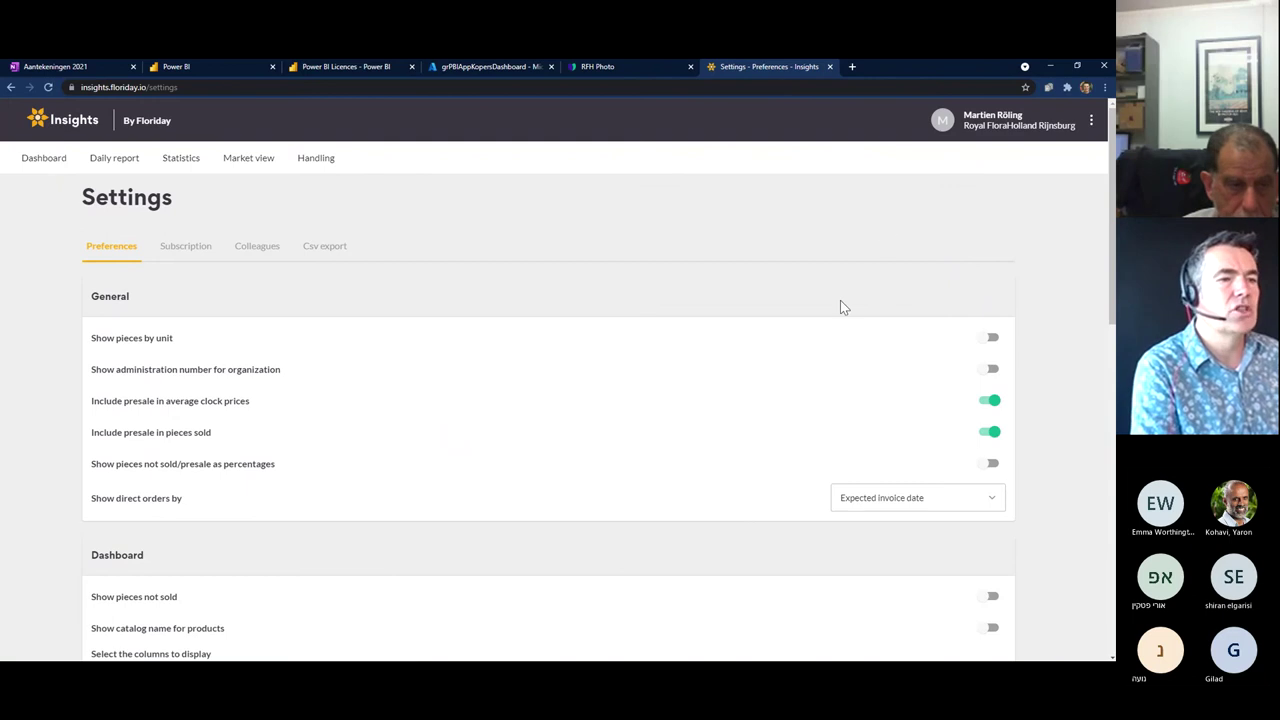
{"action": "scroll", "coordinate": [840, 306], "scroll_direction": "down", "scroll_amount": 4}
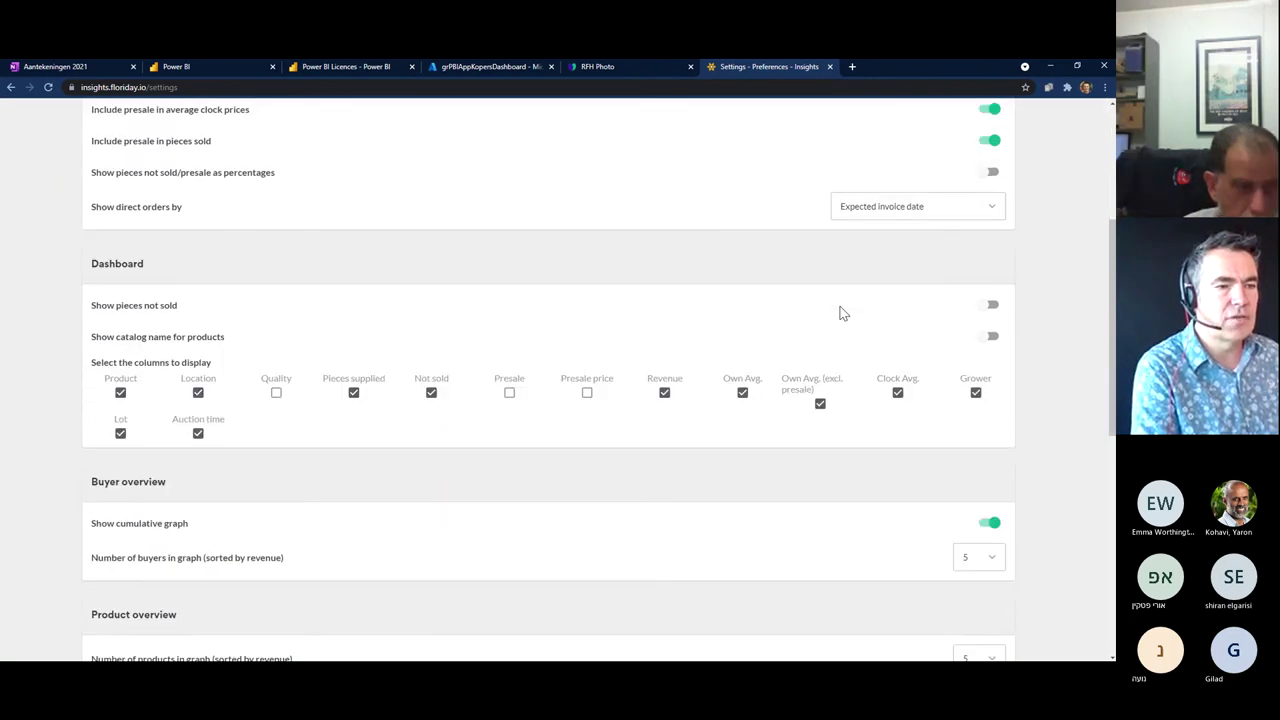
{"action": "scroll", "coordinate": [843, 313], "scroll_direction": "down", "scroll_amount": 5}
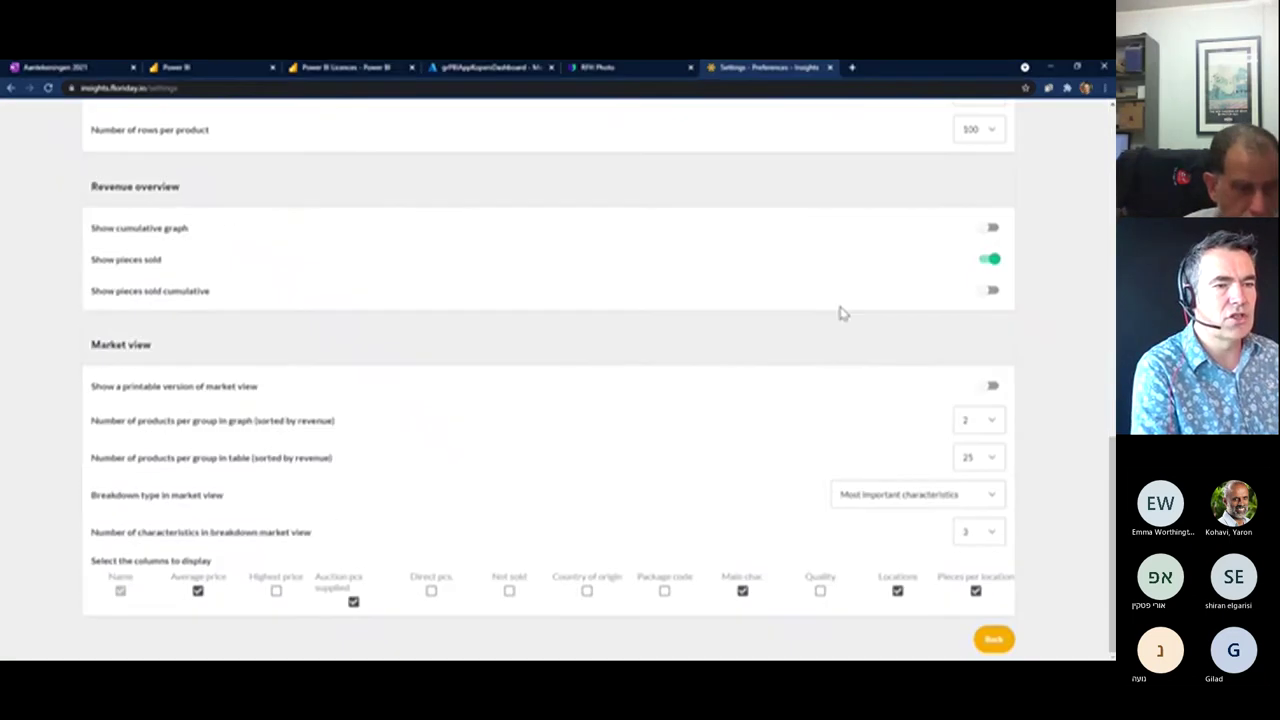
{"action": "scroll", "coordinate": [840, 313], "scroll_direction": "up", "scroll_amount": 10}
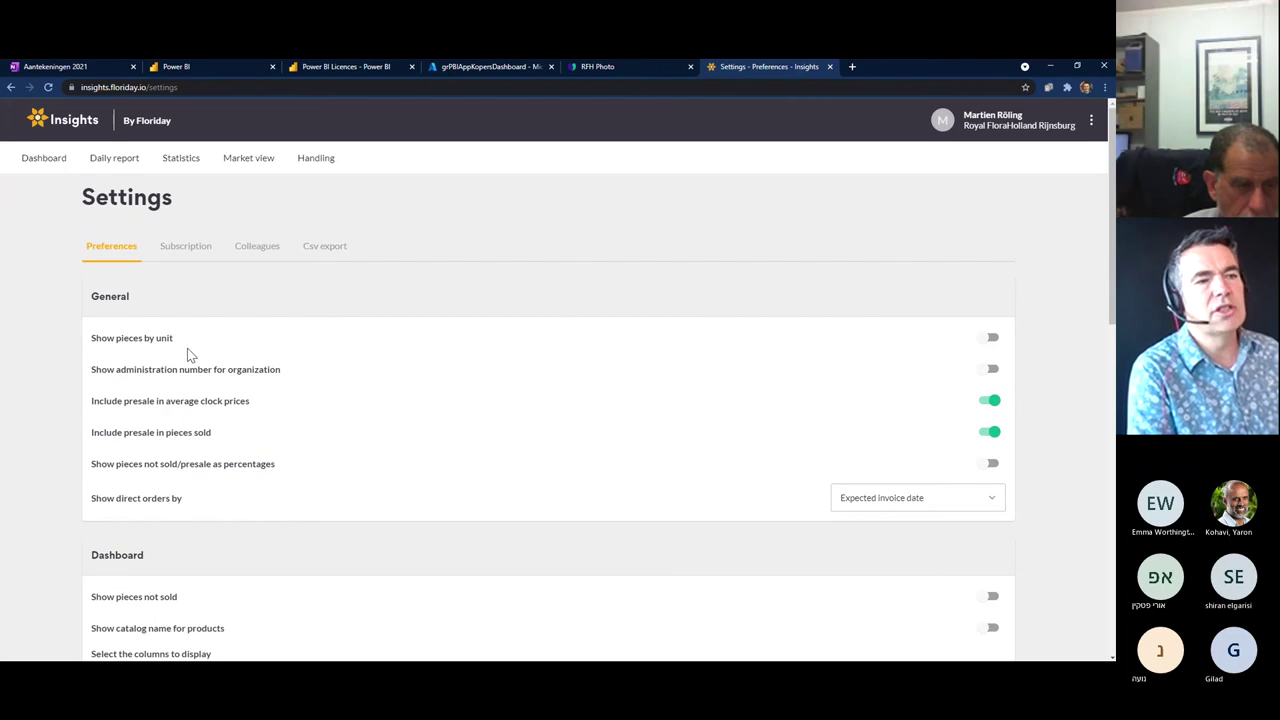
{"action": "left_click", "coordinate": [998, 345]}
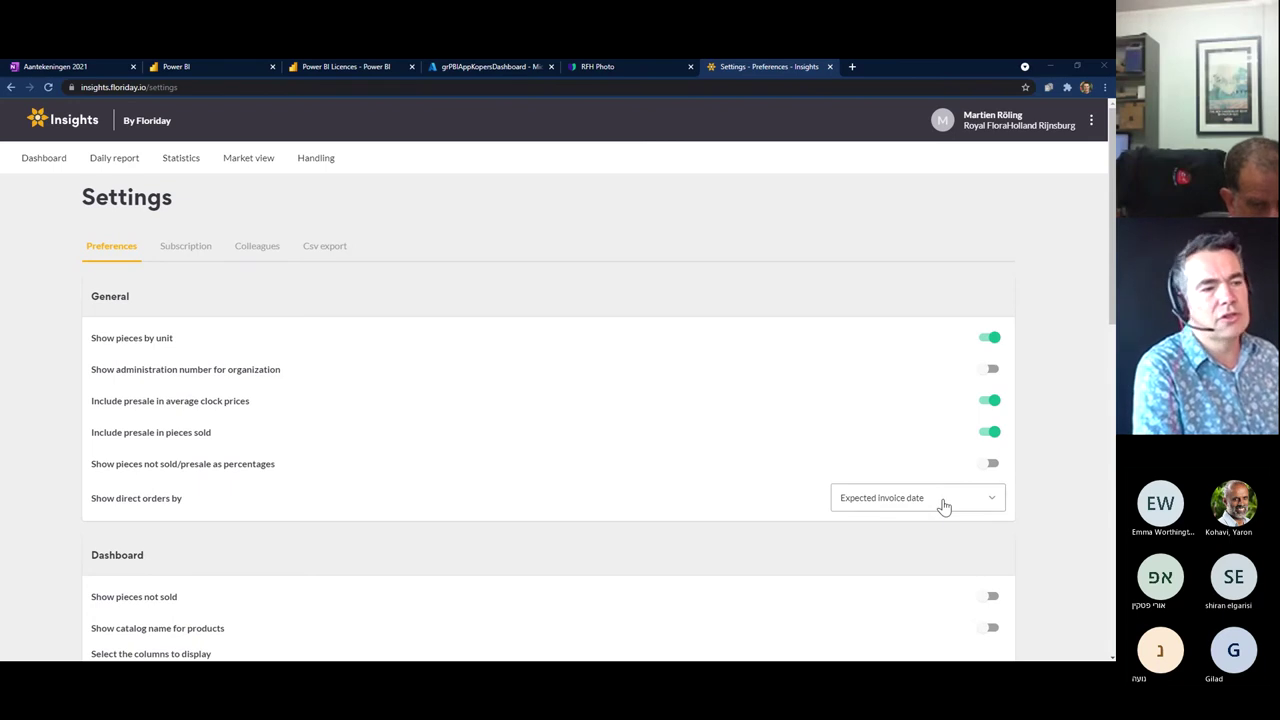
{"action": "left_click", "coordinate": [984, 505]}
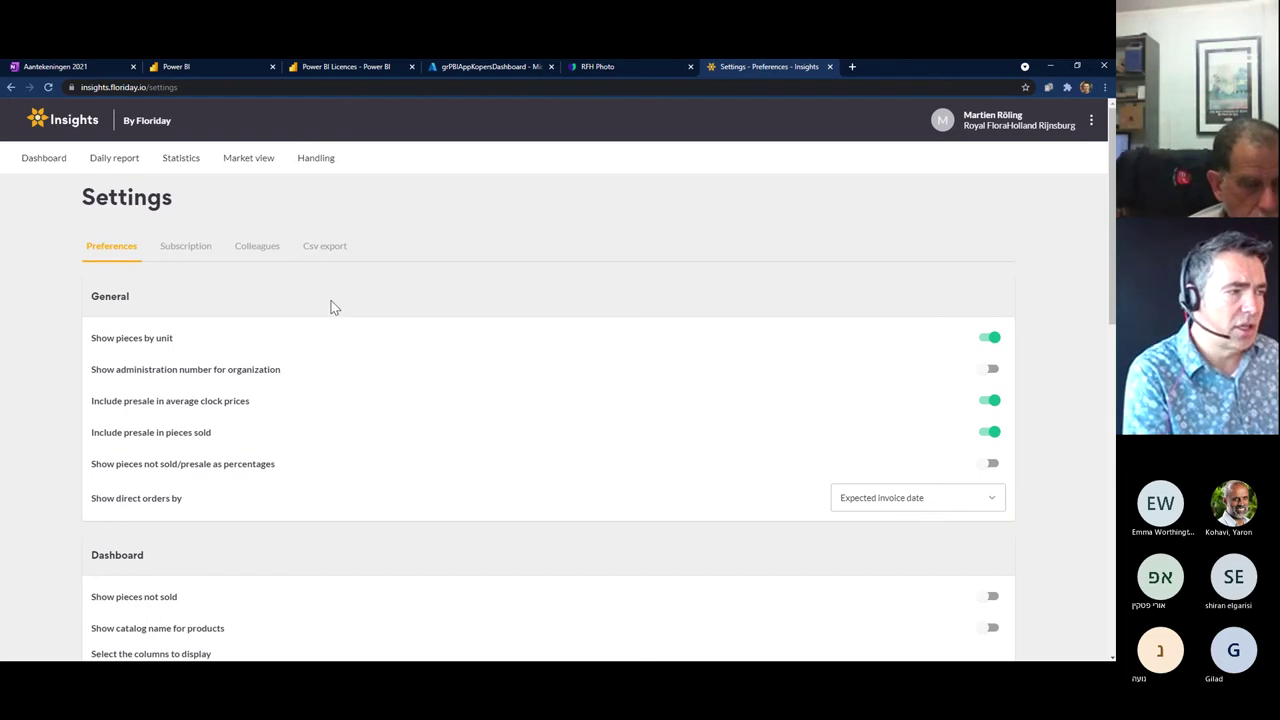
- Open the subscription settings and try the Continuous option for the new end date without saving
{"action": "left_click", "coordinate": [190, 252]}
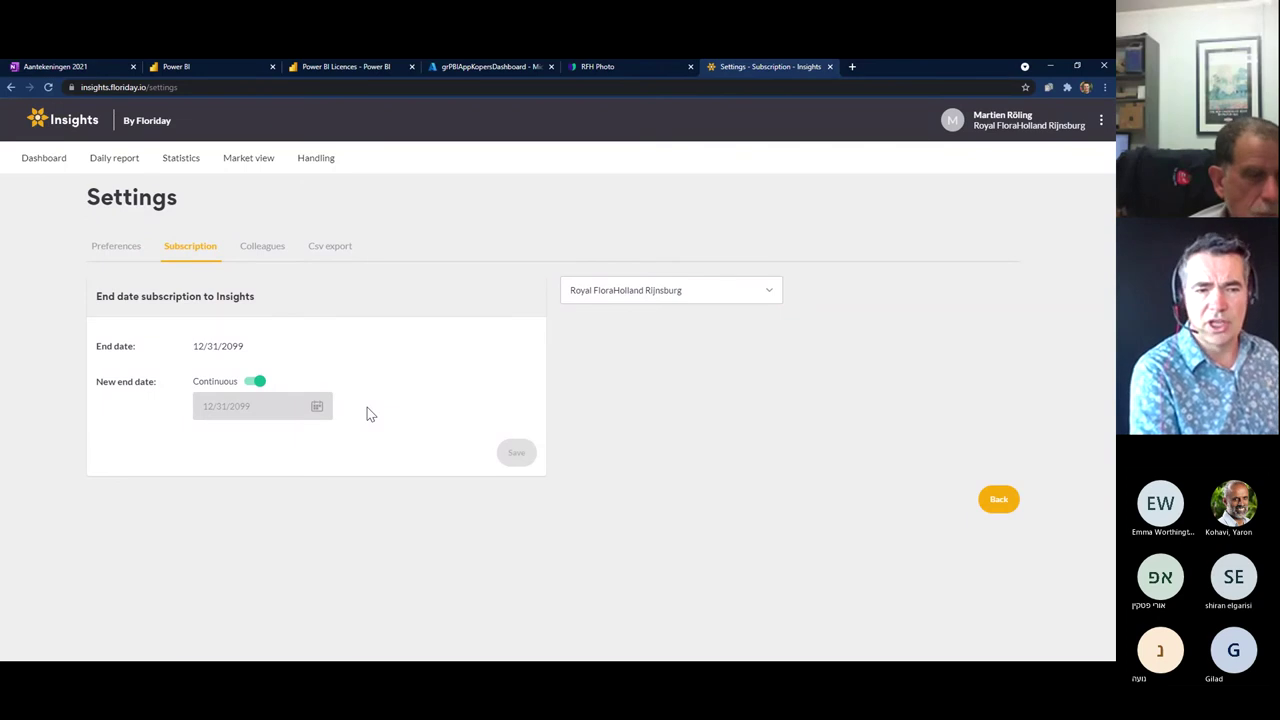
{"action": "left_click", "coordinate": [249, 386]}
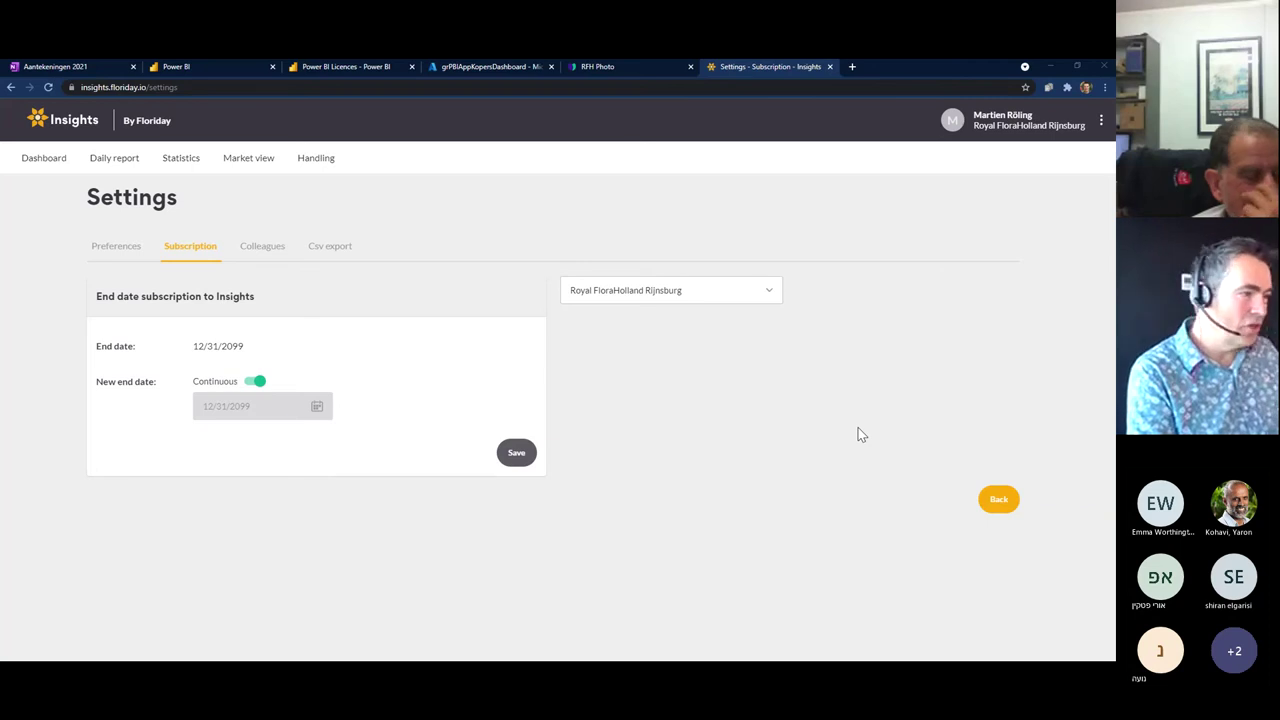
- Open the colleagues settings and review each colleague's access rights and the main accounts
{"action": "left_click", "coordinate": [262, 253]}
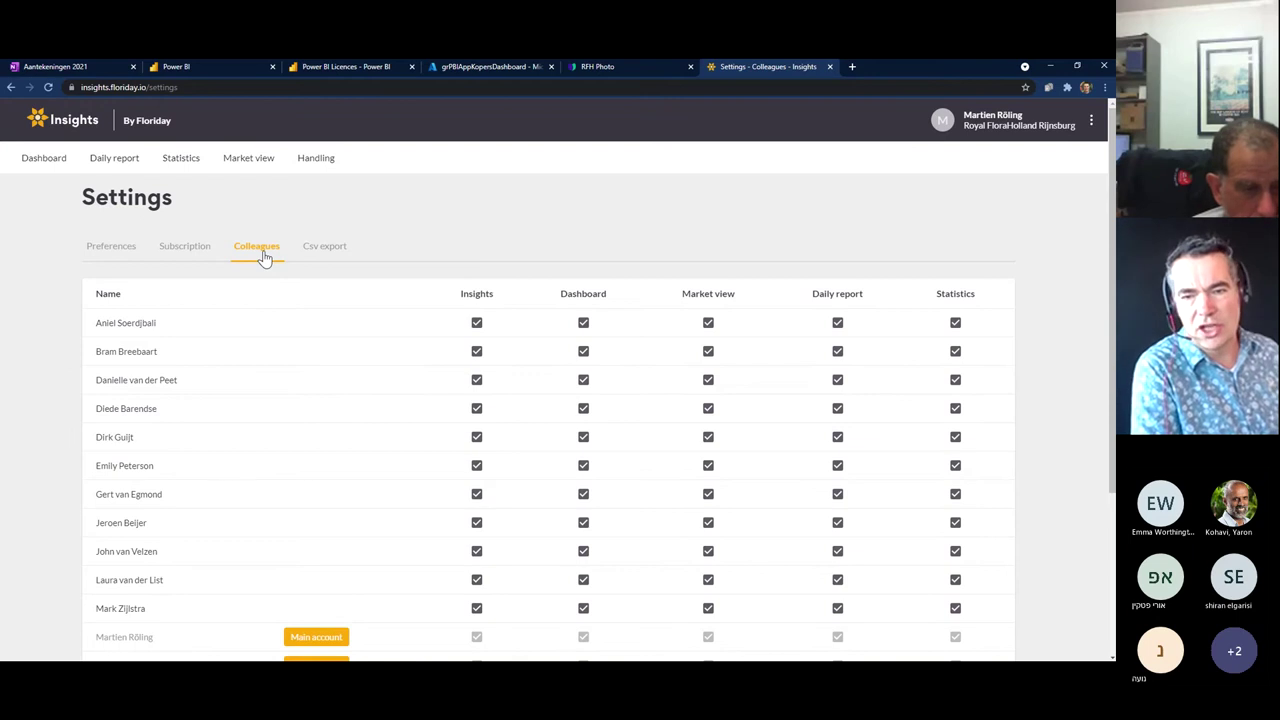
{"action": "scroll", "coordinate": [298, 329], "scroll_direction": "down", "scroll_amount": 3}
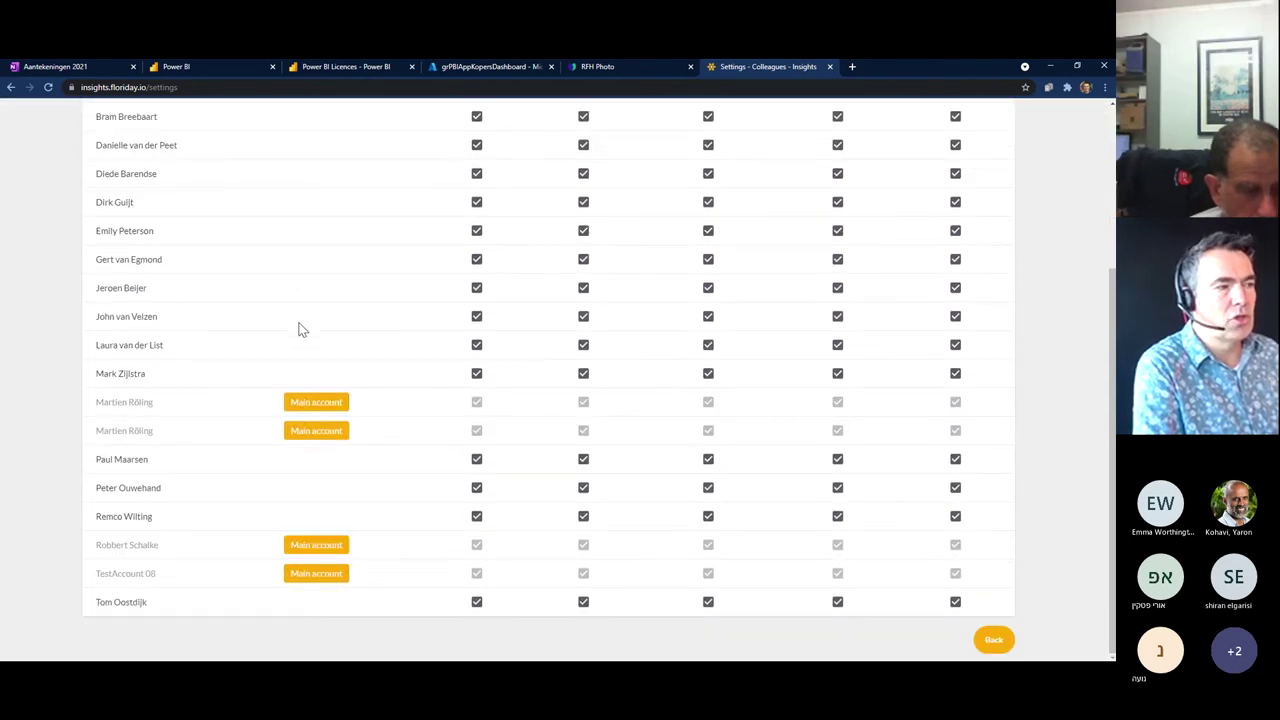
{"action": "scroll", "coordinate": [300, 329], "scroll_direction": "up", "scroll_amount": 3}
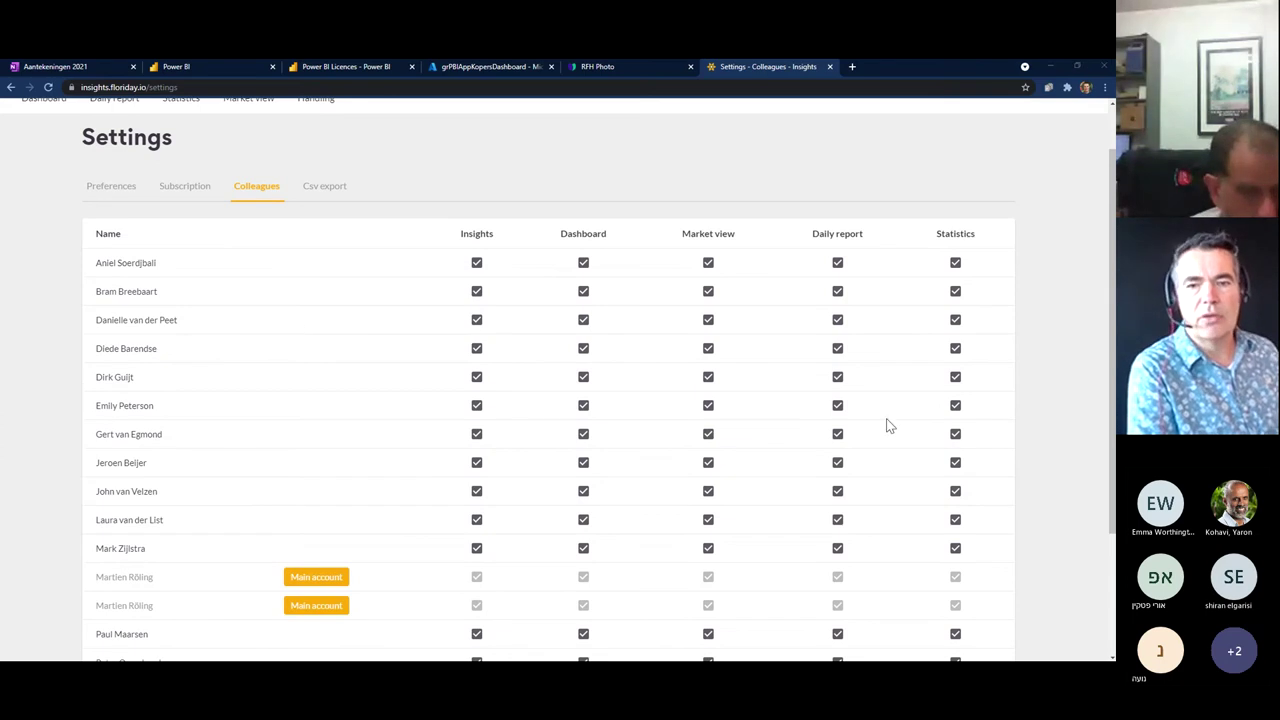
- Switch the first listed colleague's Insights access off and on again, and remove that colleague's access to Statistics
{"action": "left_click", "coordinate": [476, 265]}
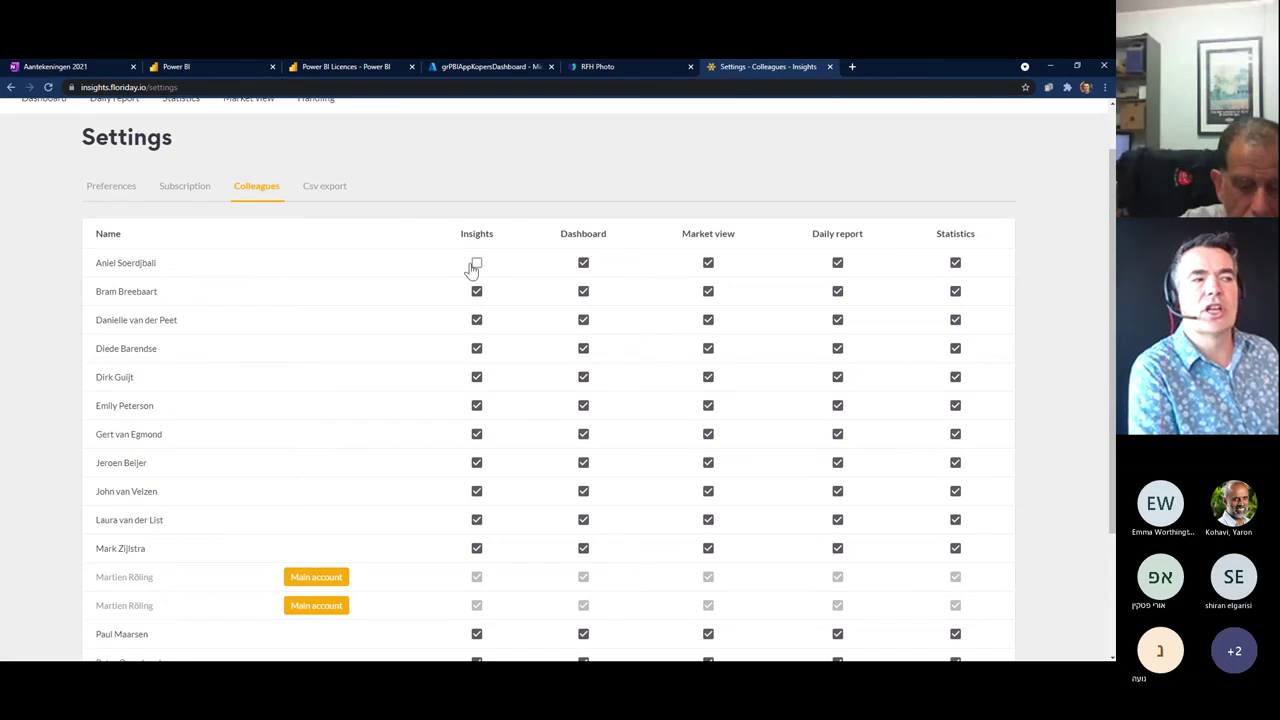
{"action": "left_click", "coordinate": [476, 264]}
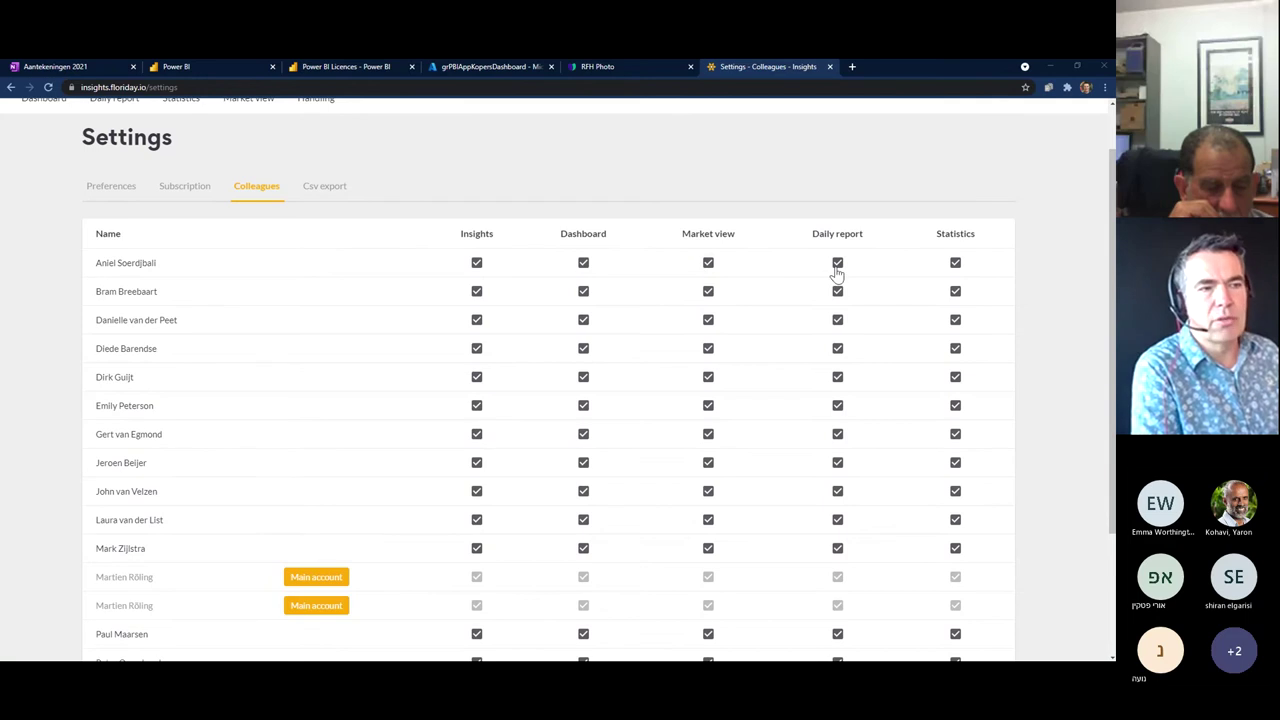
{"action": "left_click", "coordinate": [955, 264]}
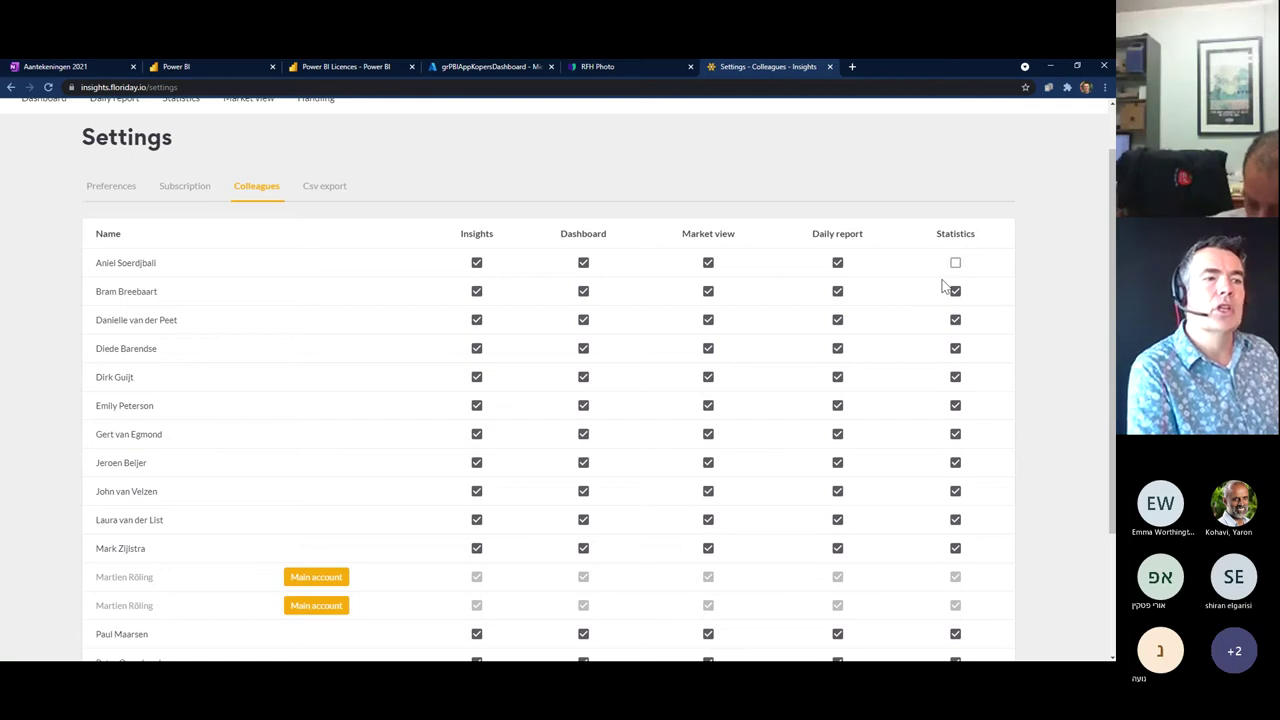
{"action": "scroll", "coordinate": [945, 285], "scroll_direction": "down", "scroll_amount": 1}
{"action": "scroll", "coordinate": [283, 257], "scroll_direction": "down", "scroll_amount": 1}
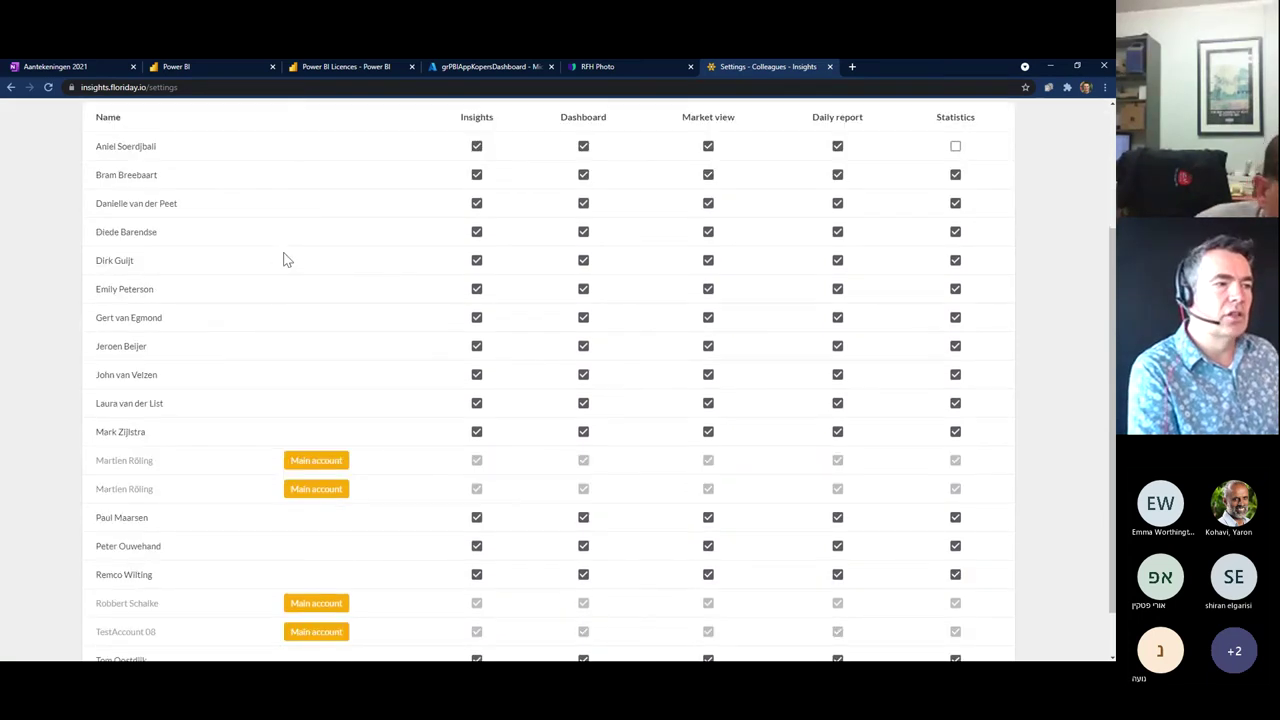
{"action": "scroll", "coordinate": [284, 254], "scroll_direction": "up", "scroll_amount": 3}
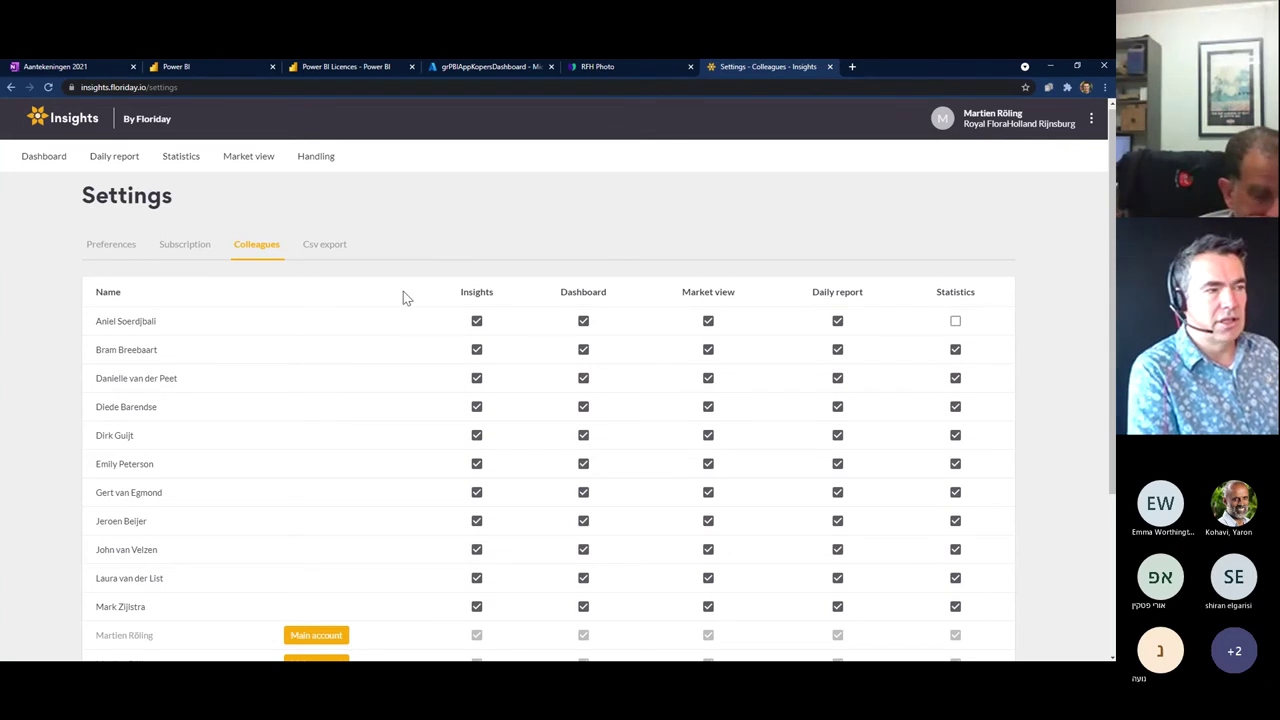
{"action": "scroll", "coordinate": [580, 345], "scroll_direction": "down", "scroll_amount": 1}
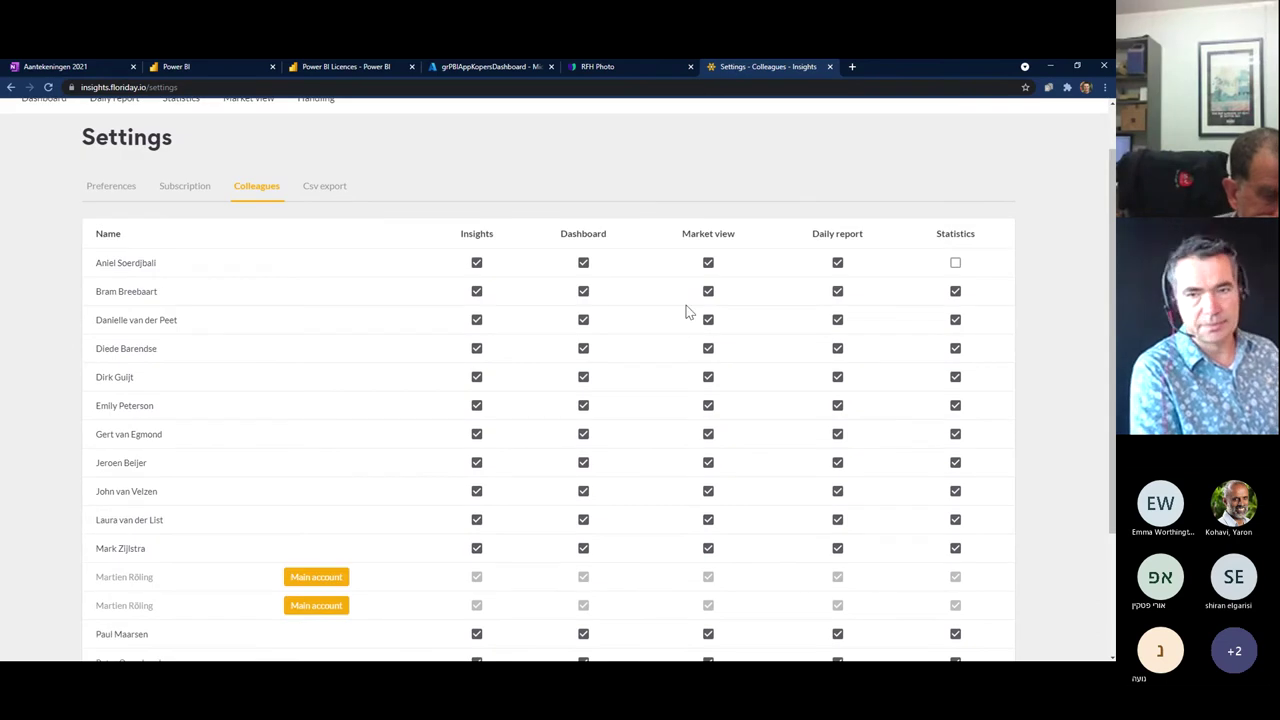
{"action": "scroll", "coordinate": [683, 307], "scroll_direction": "up", "scroll_amount": 1}
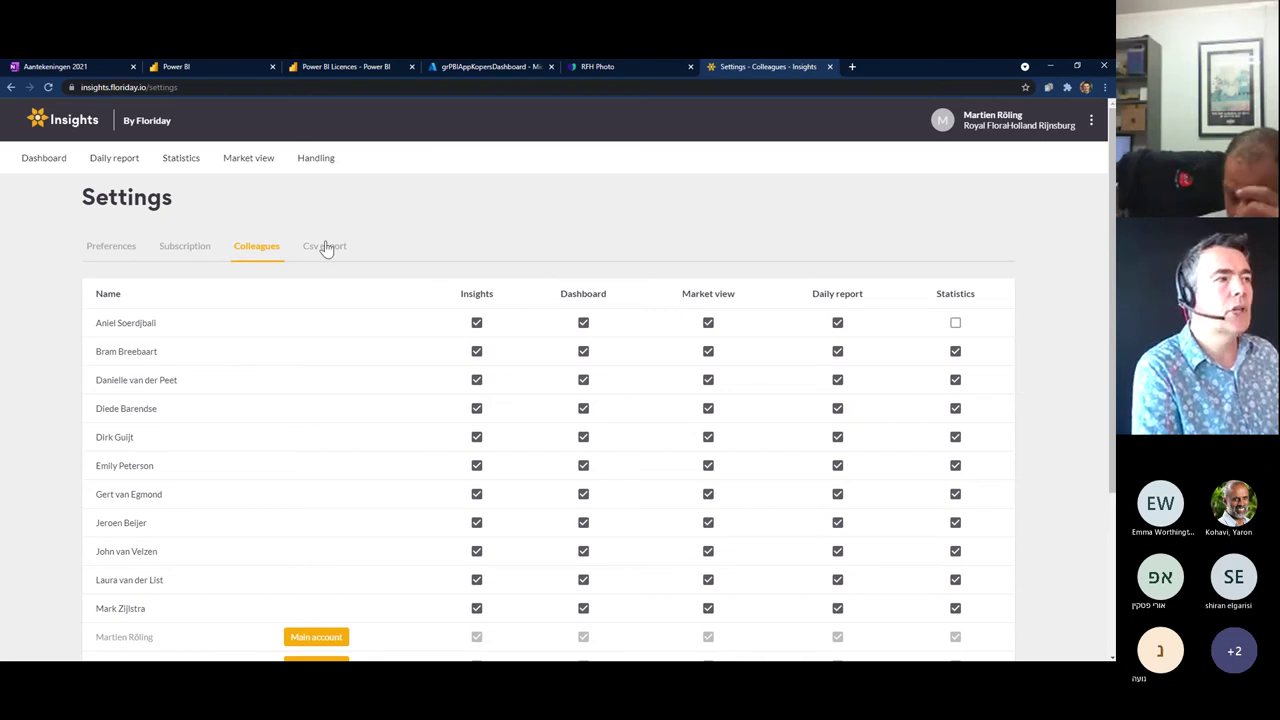
- Open the dashboard and examine the revenue chart, average prices, most important buyers, clock lots and products
{"action": "left_click", "coordinate": [46, 166]}
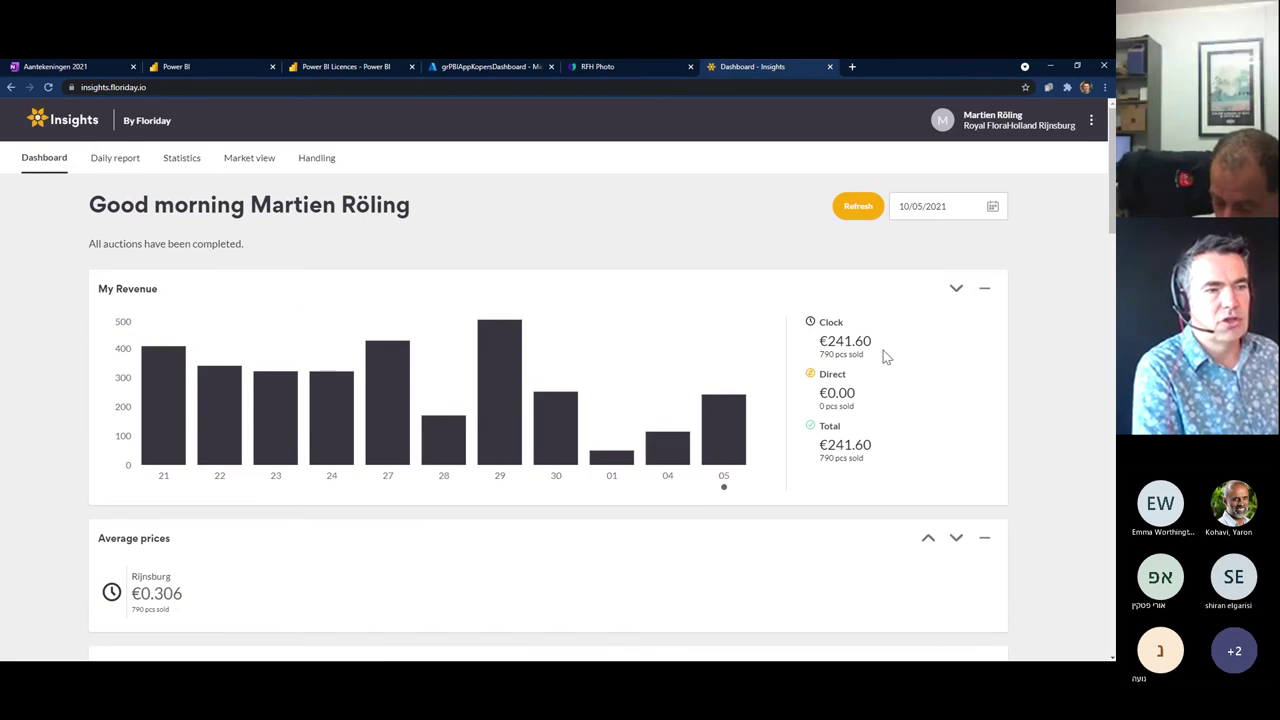
{"action": "scroll", "coordinate": [866, 360], "scroll_direction": "down", "scroll_amount": 1}
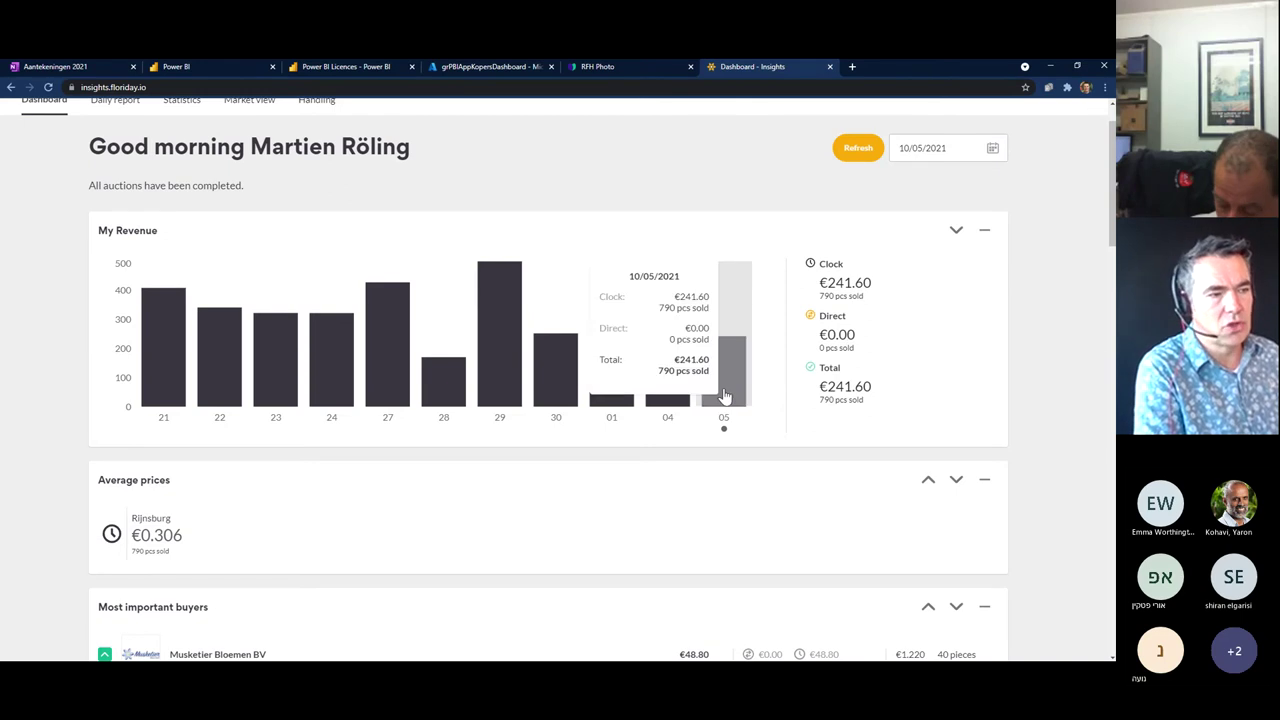
{"action": "scroll", "coordinate": [765, 382], "scroll_direction": "down", "scroll_amount": 2}
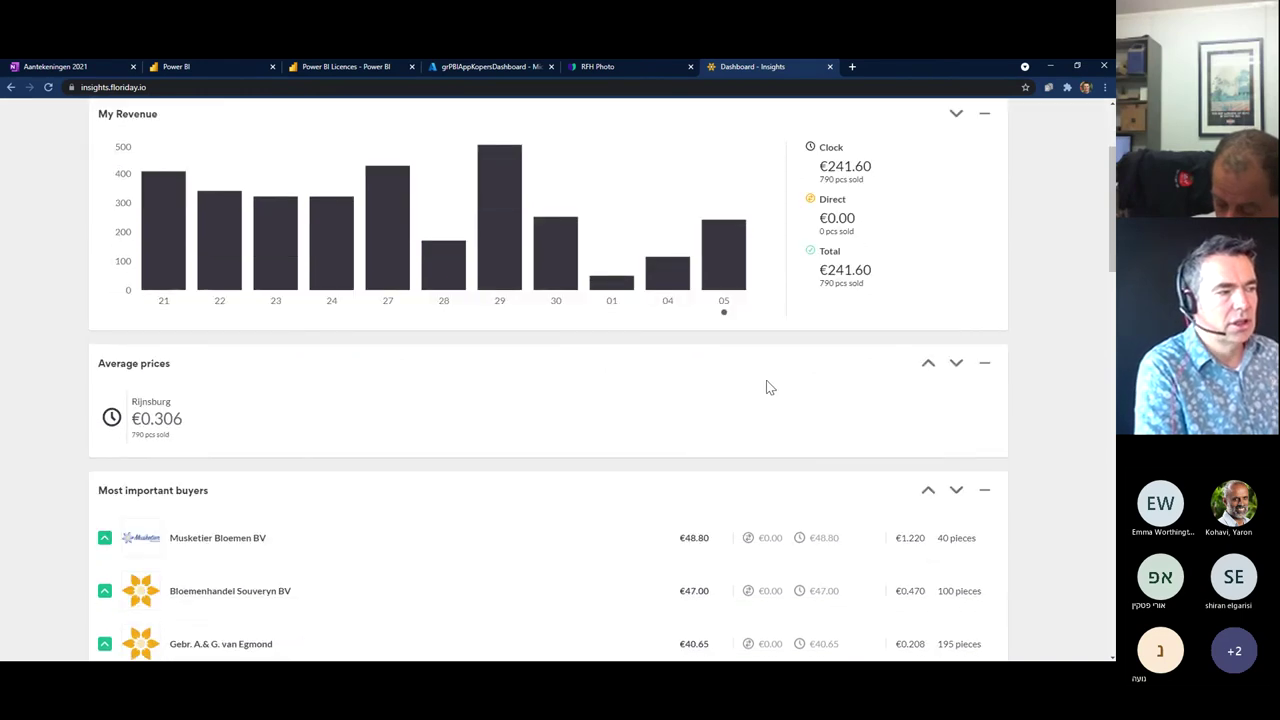
{"action": "scroll", "coordinate": [770, 387], "scroll_direction": "down", "scroll_amount": 5}
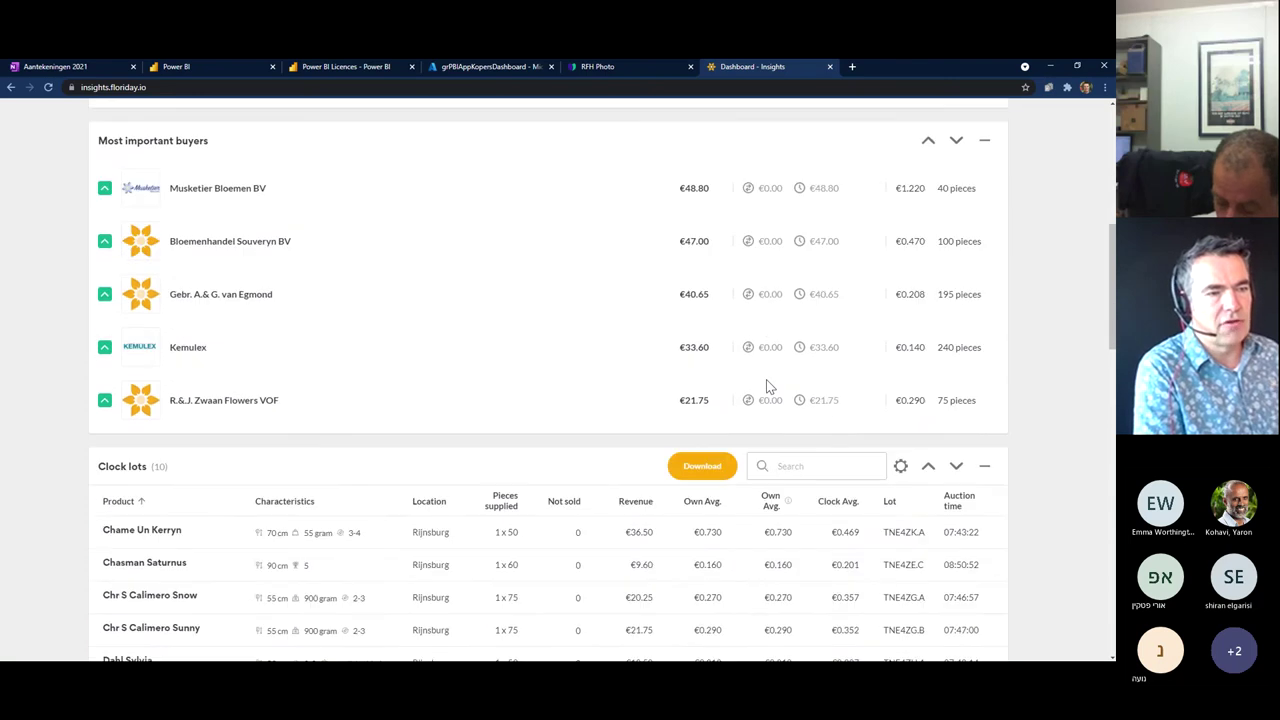
{"action": "scroll", "coordinate": [767, 381], "scroll_direction": "down", "scroll_amount": 2}
{"action": "scroll", "coordinate": [767, 381], "scroll_direction": "up", "scroll_amount": 4}
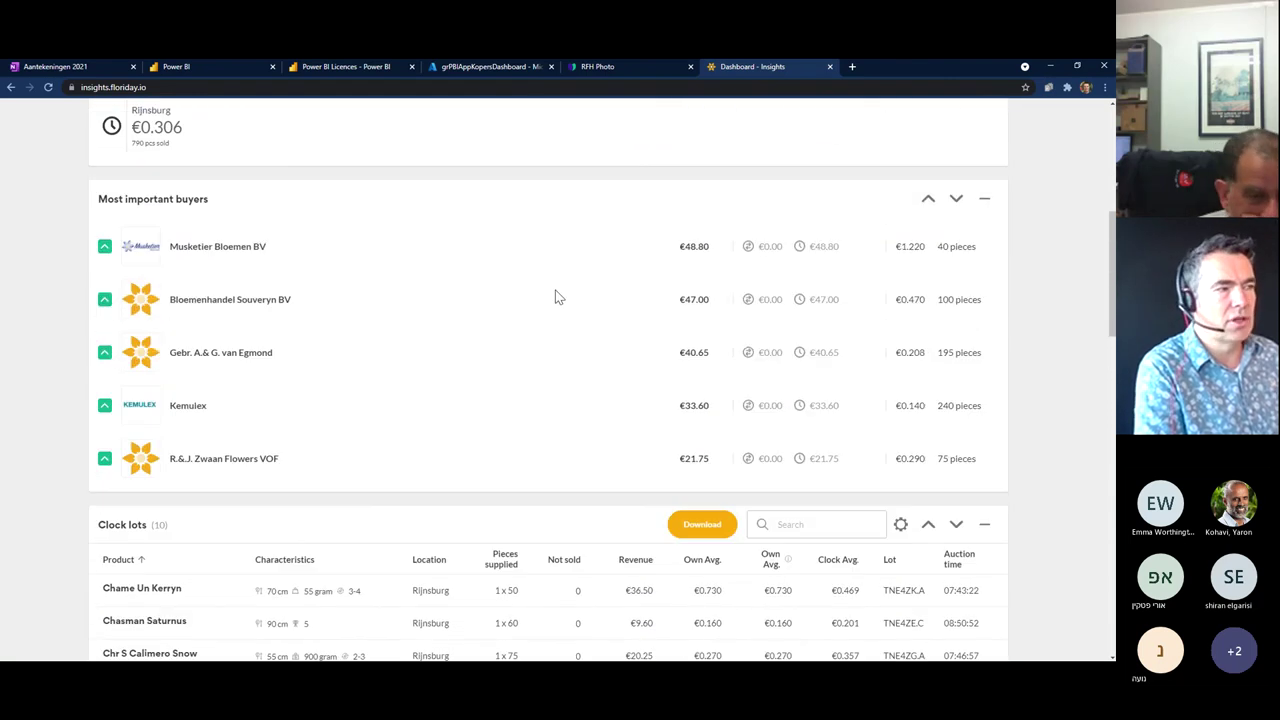
{"action": "scroll", "coordinate": [500, 357], "scroll_direction": "down", "scroll_amount": 6}
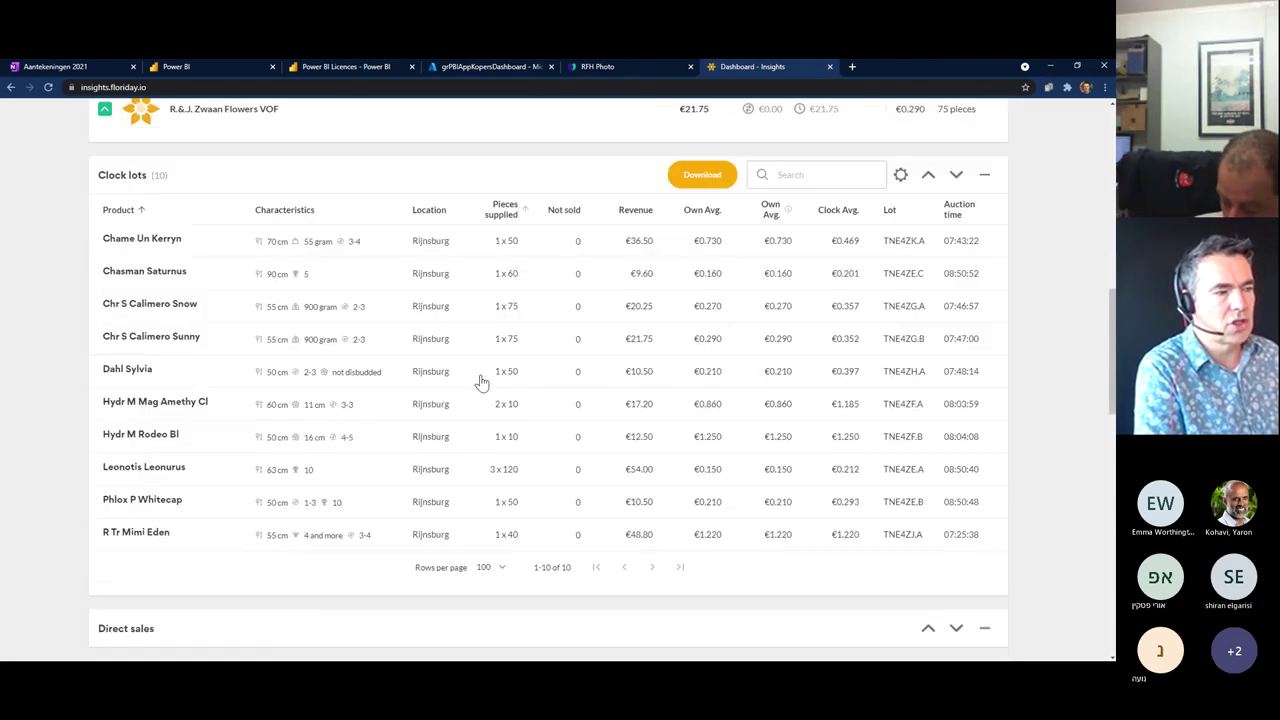
{"action": "scroll", "coordinate": [400, 400], "scroll_direction": "down", "scroll_amount": 1}
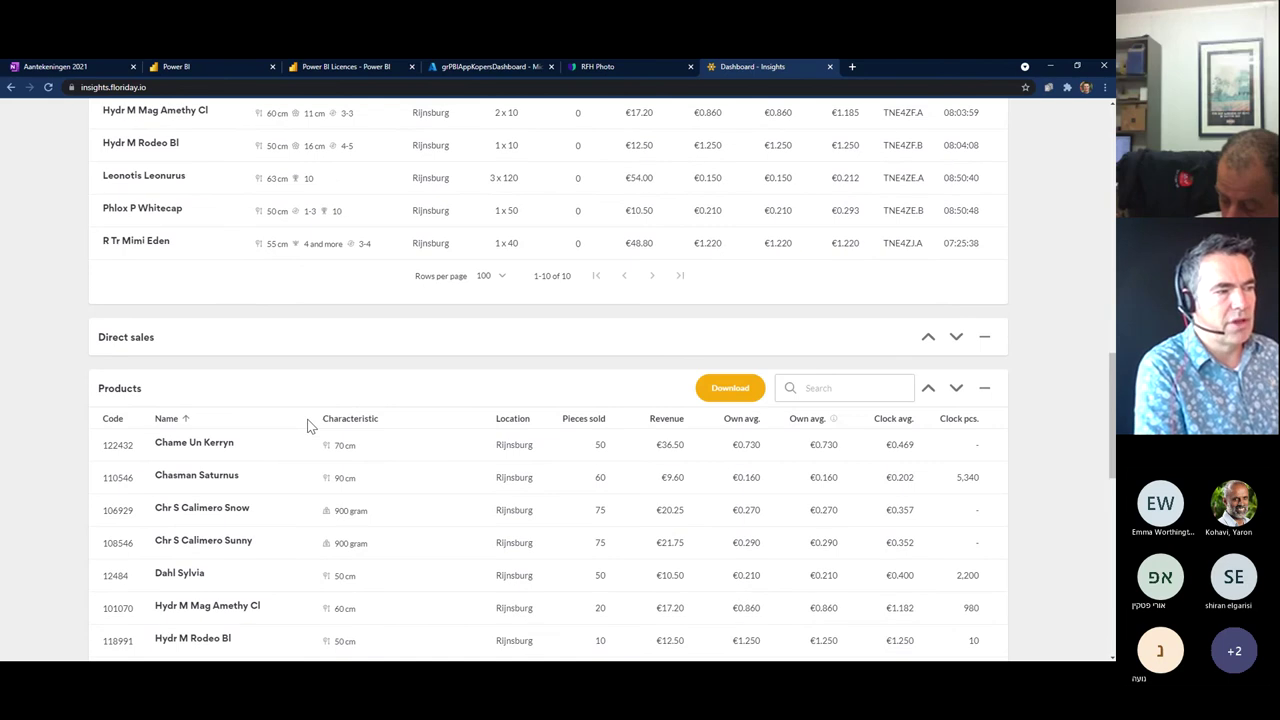
{"action": "scroll", "coordinate": [350, 423], "scroll_direction": "down", "scroll_amount": 1}
{"action": "scroll", "coordinate": [603, 417], "scroll_direction": "up", "scroll_amount": 5}
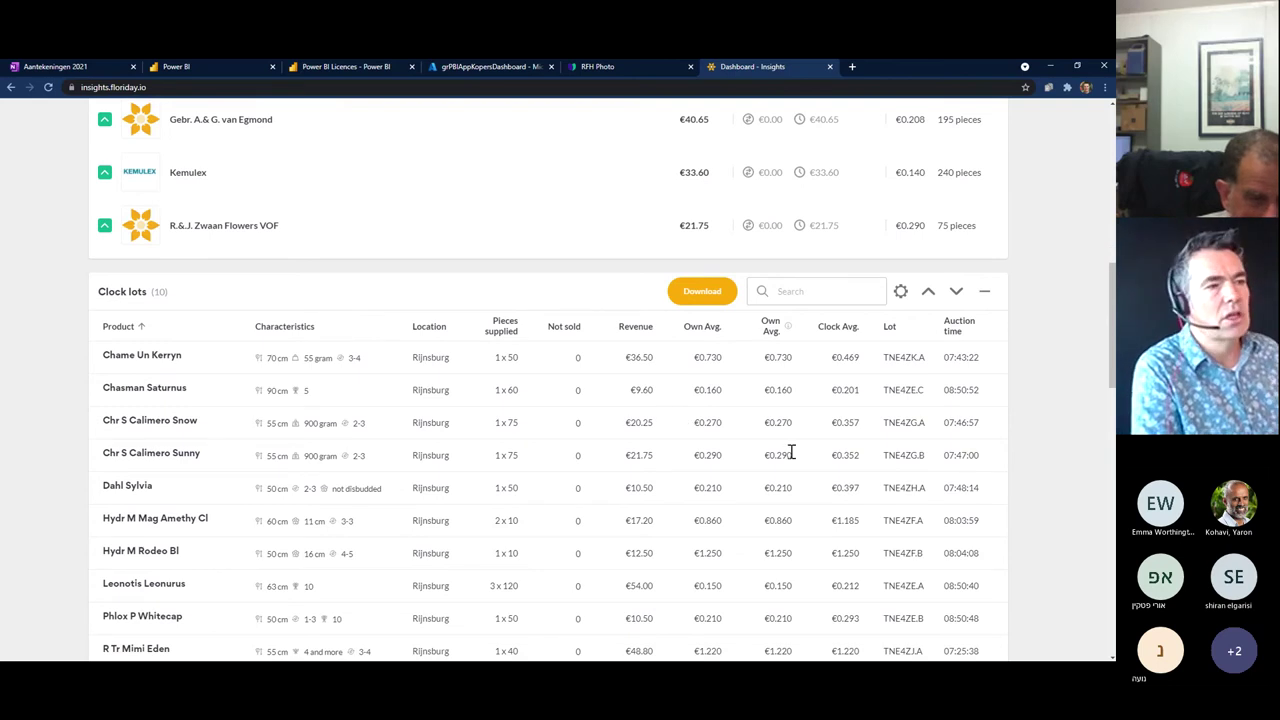
{"action": "scroll", "coordinate": [834, 452], "scroll_direction": "up", "scroll_amount": 1}
{"action": "scroll", "coordinate": [834, 452], "scroll_direction": "up", "scroll_amount": 1}
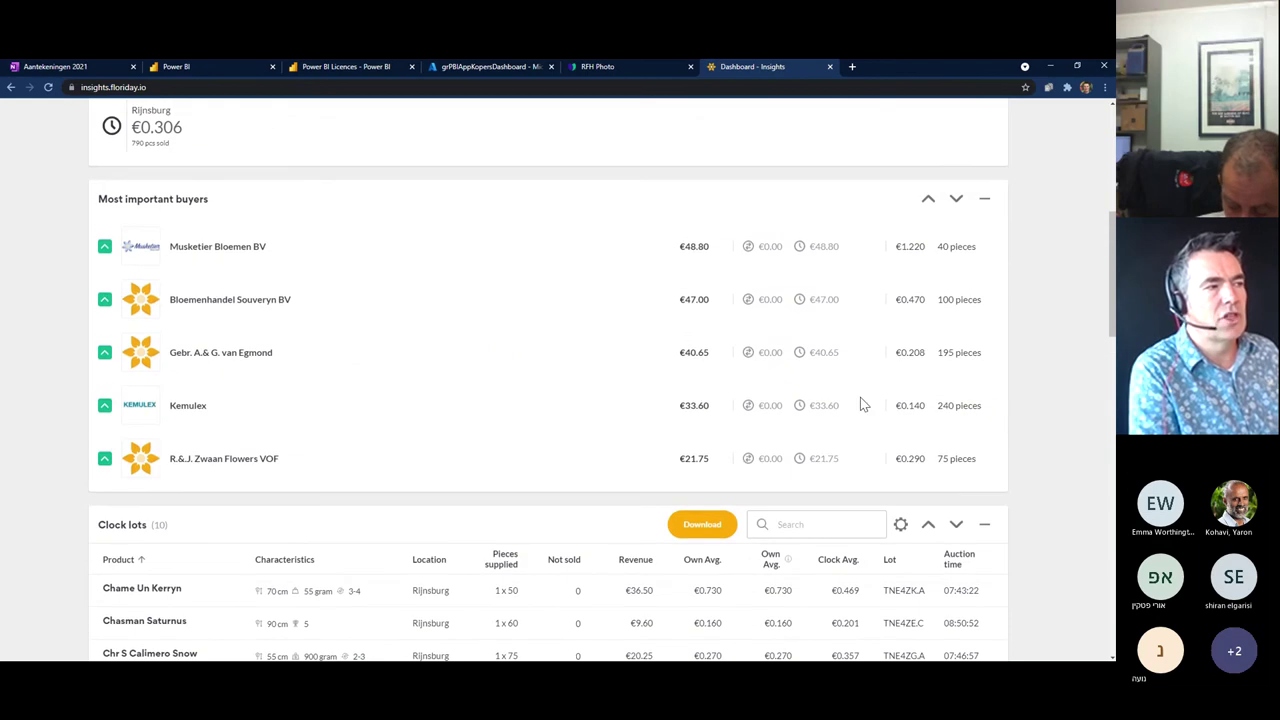
- Remove the Most important buyers, Direct sales and Products sections from the dashboard and move Corrections above Clock lots
{"action": "left_click", "coordinate": [984, 203]}
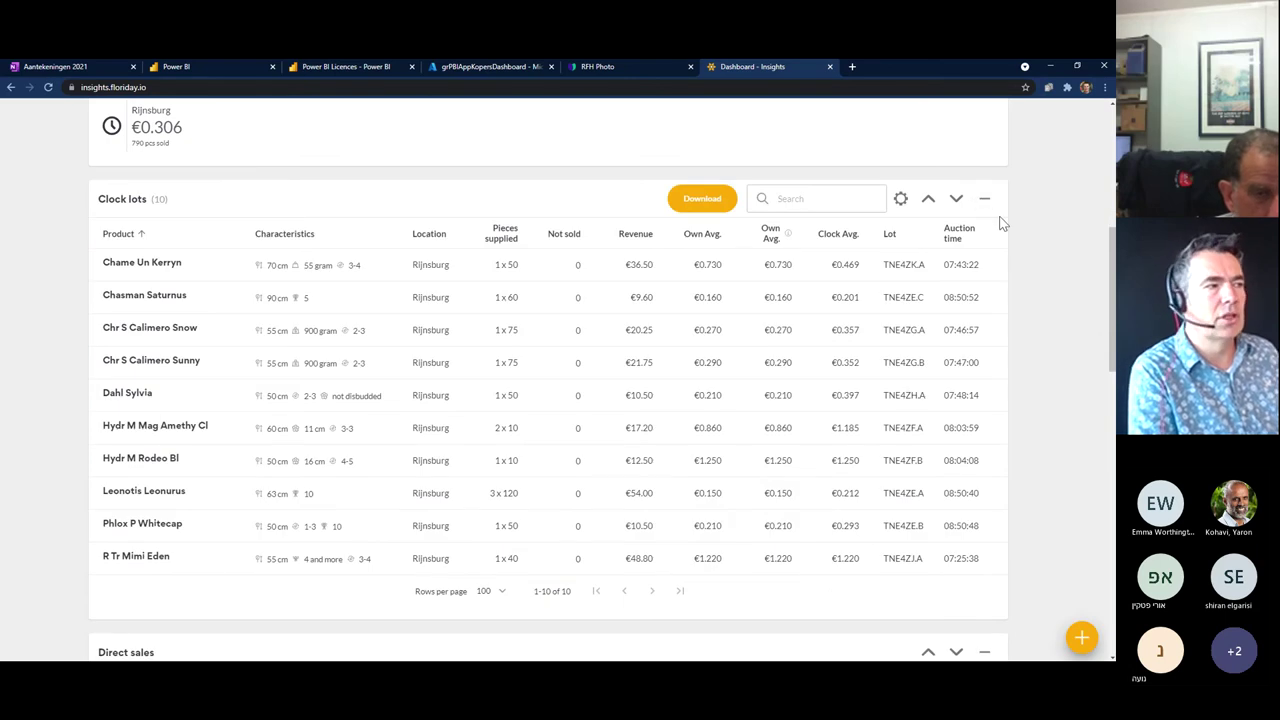
{"action": "scroll", "coordinate": [1003, 234], "scroll_direction": "down", "scroll_amount": 1}
{"action": "scroll", "coordinate": [1005, 237], "scroll_direction": "down", "scroll_amount": 2}
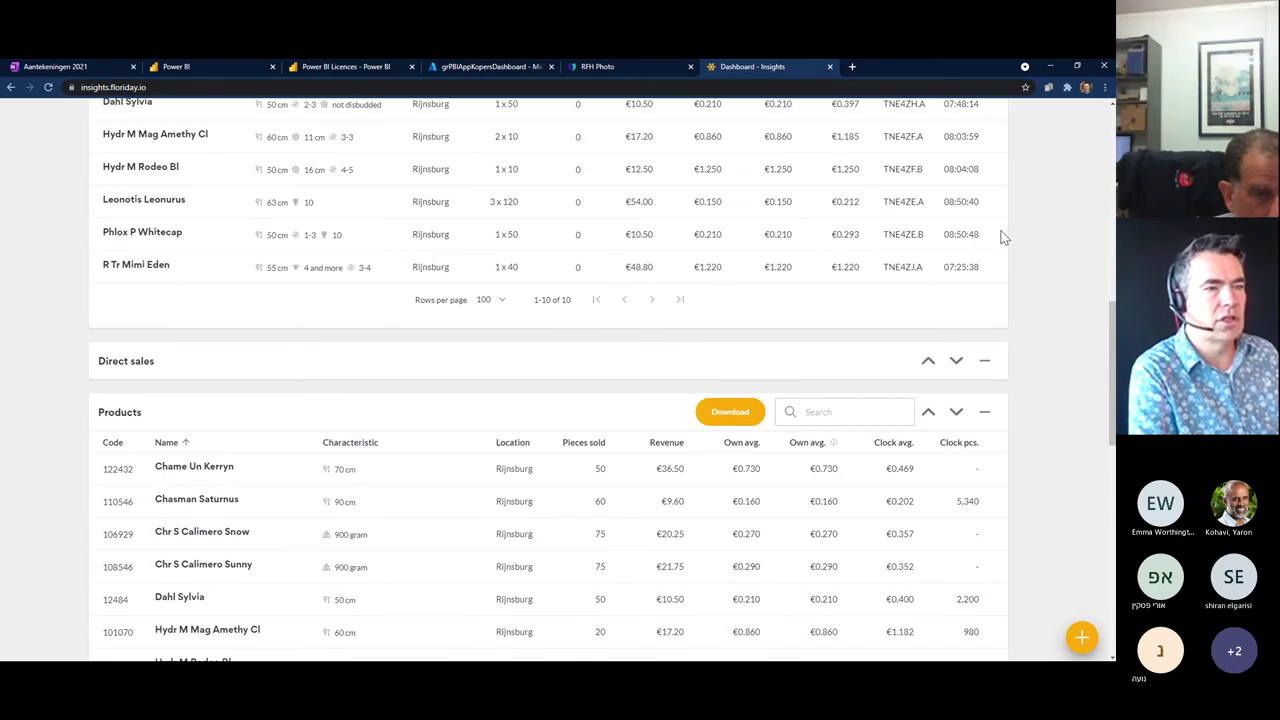
{"action": "scroll", "coordinate": [1004, 237], "scroll_direction": "down", "scroll_amount": 1}
{"action": "left_click", "coordinate": [985, 302]}
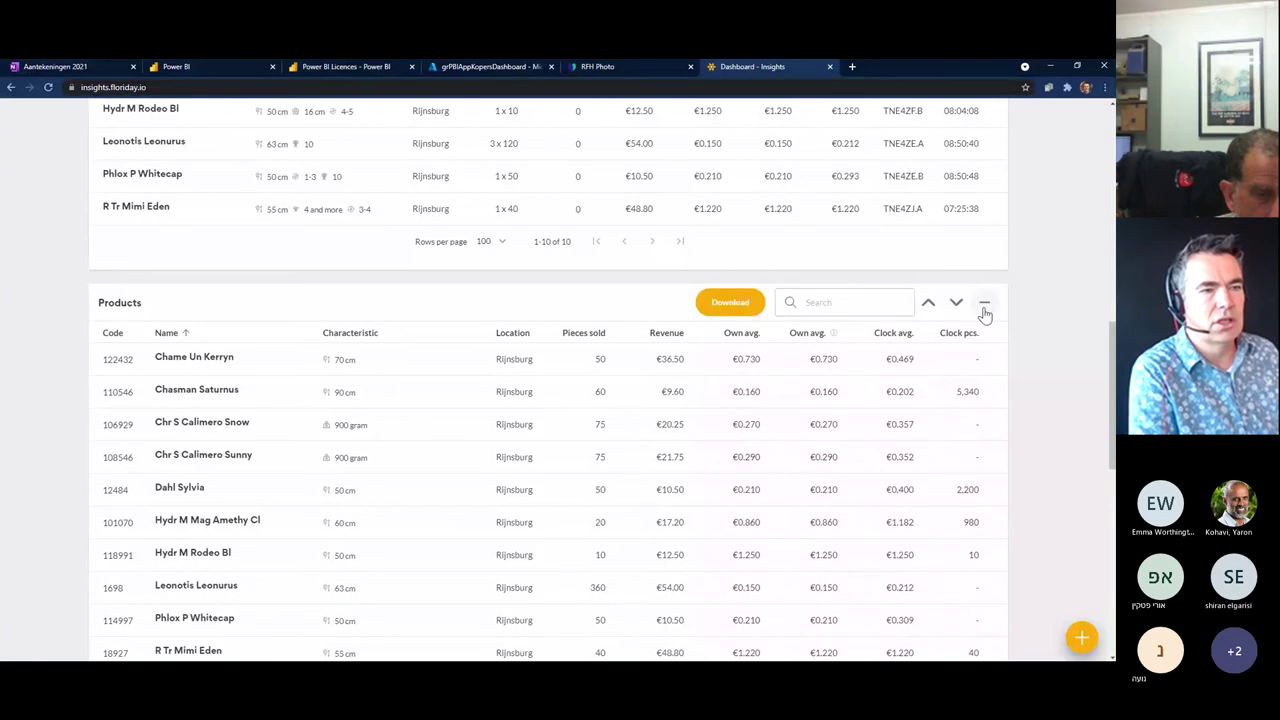
{"action": "left_click", "coordinate": [985, 306]}
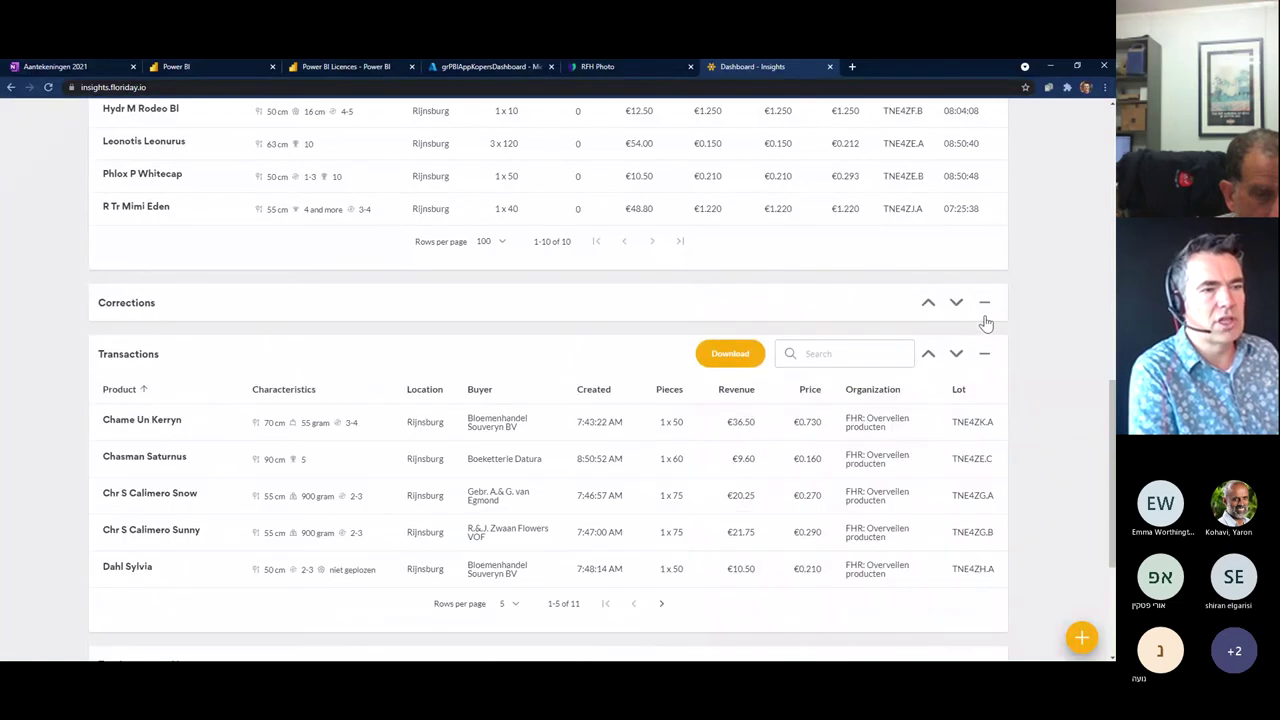
{"action": "left_click", "coordinate": [926, 306]}
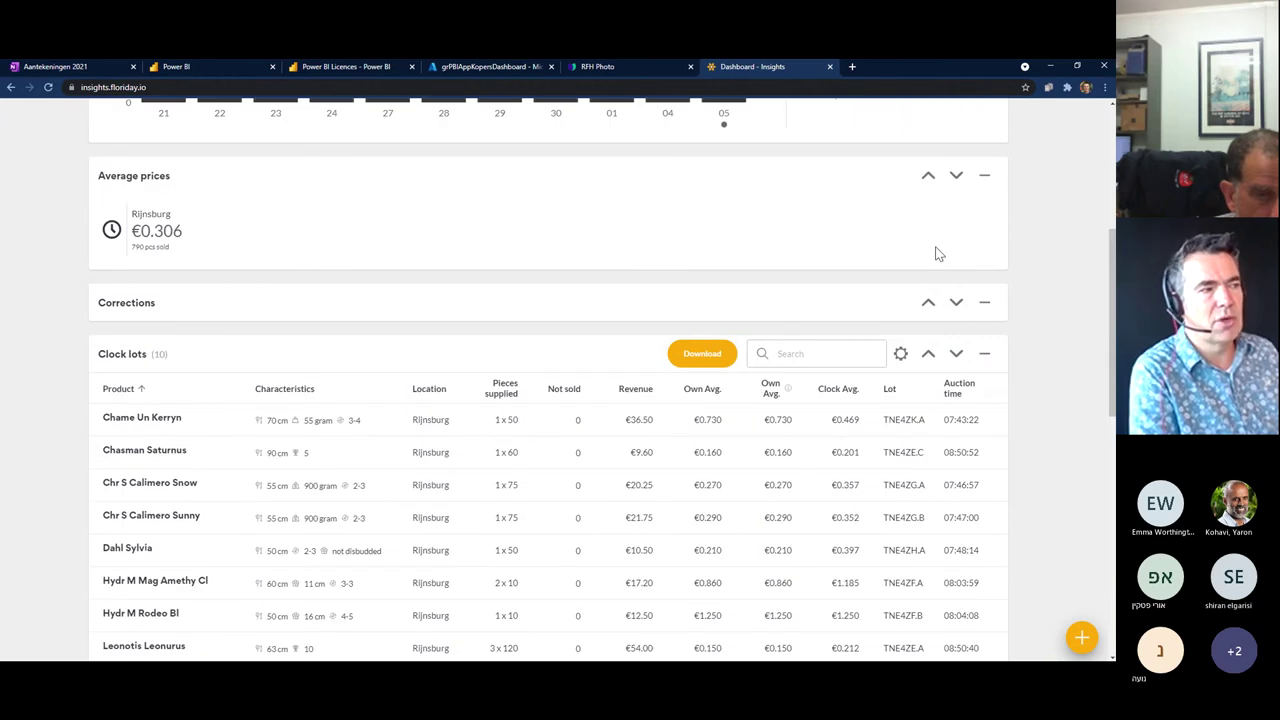
- Move the Corrections section above Average prices on the dashboard
{"action": "left_click", "coordinate": [928, 304]}
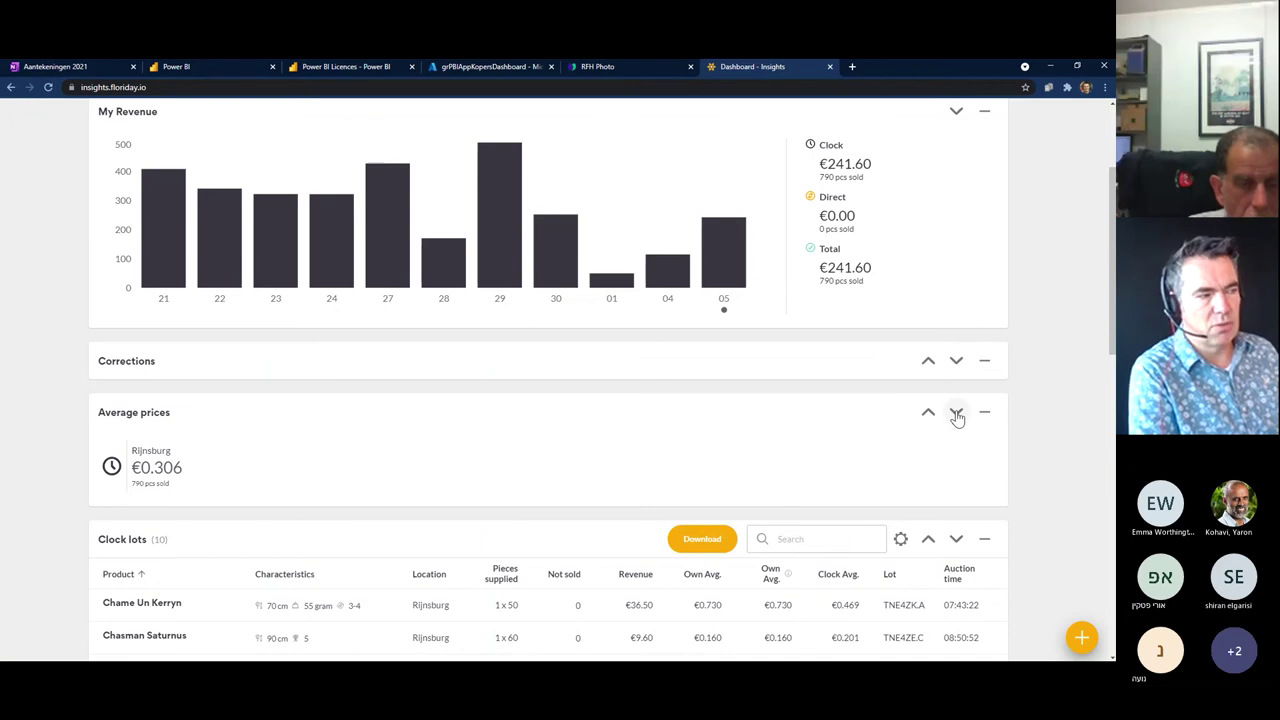
{"action": "scroll", "coordinate": [956, 412], "scroll_direction": "up", "scroll_amount": 1}
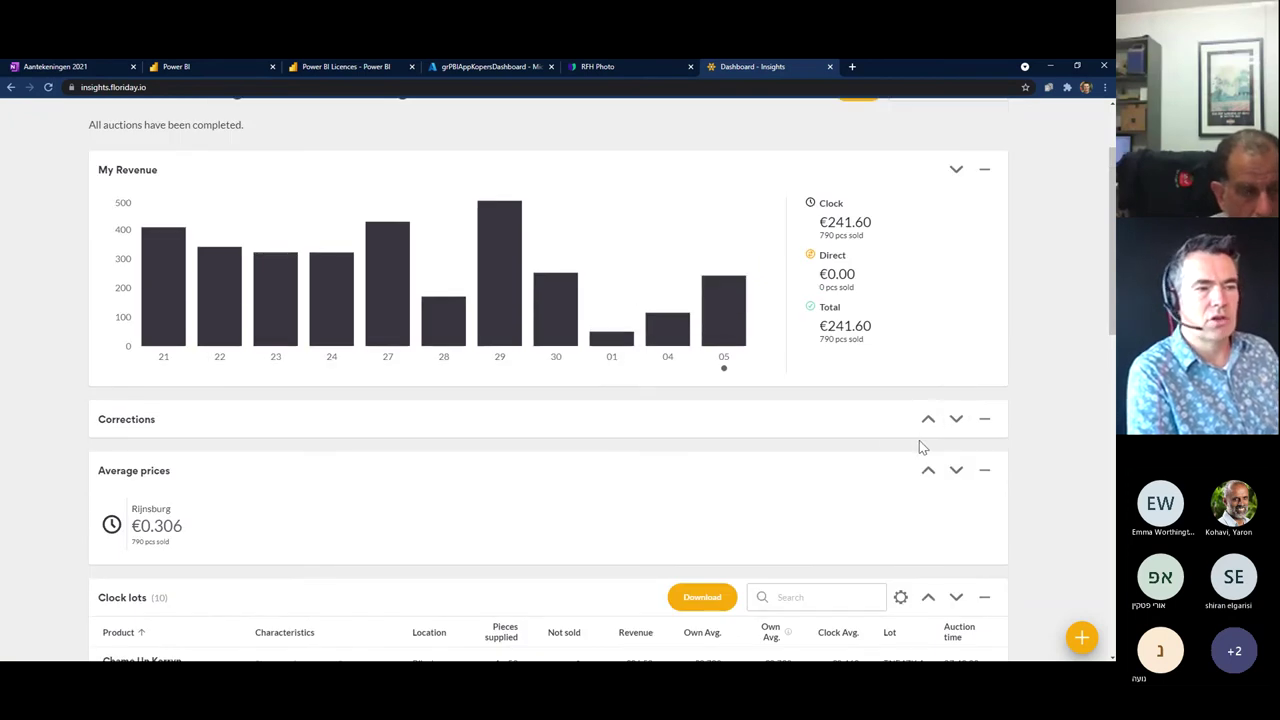
{"action": "scroll", "coordinate": [940, 483], "scroll_direction": "down", "scroll_amount": 1}
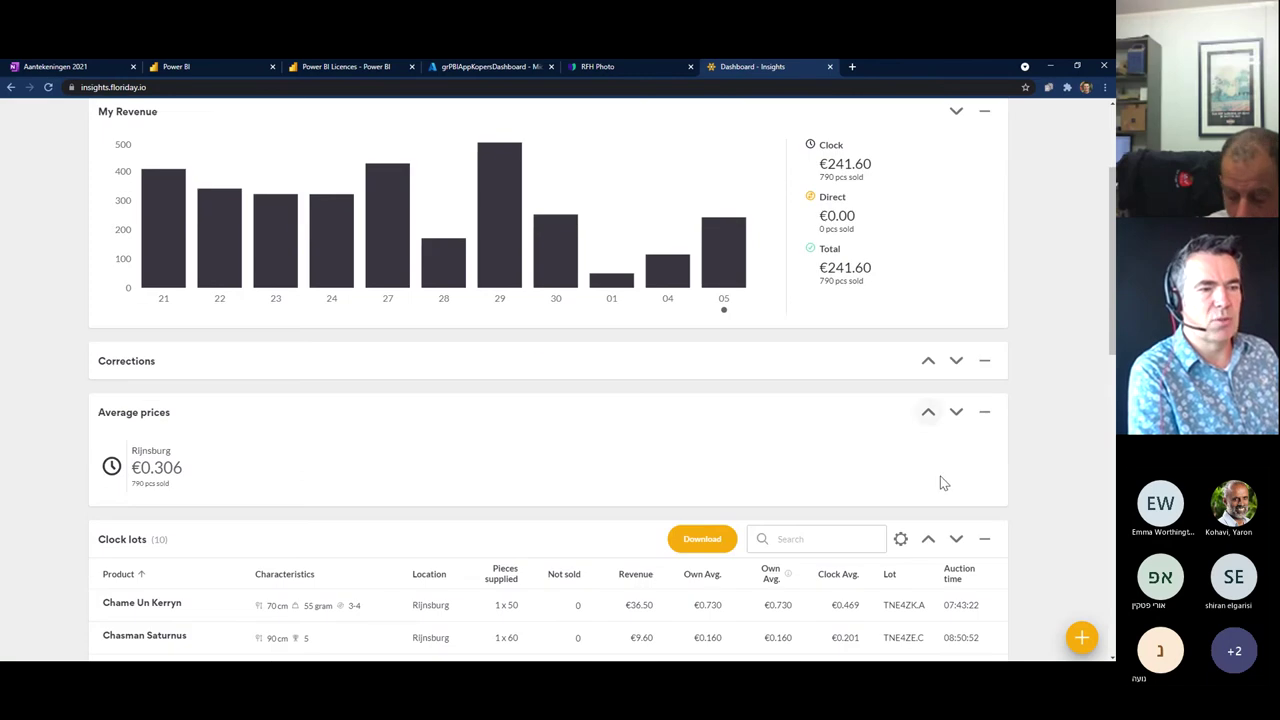
- Look up which removed sections can be added back to the dashboard, and close the list without adding any
{"action": "scroll", "coordinate": [956, 458], "scroll_direction": "down", "scroll_amount": 13}
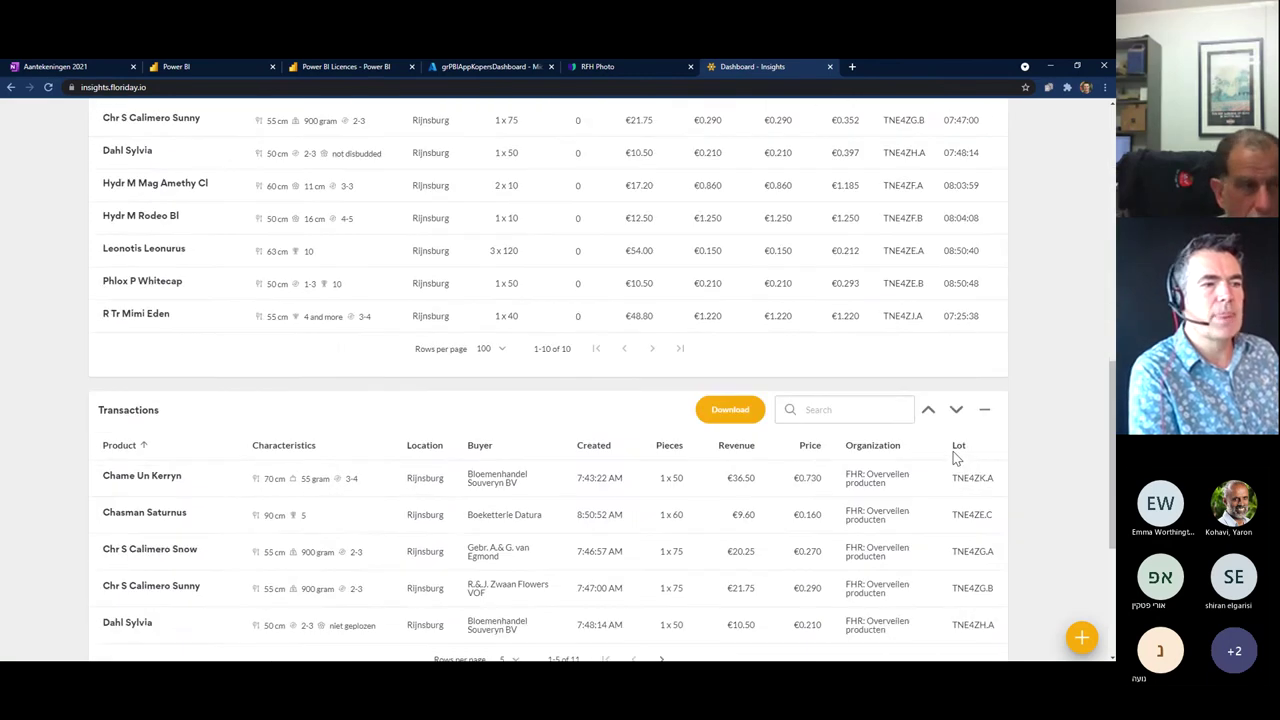
{"action": "scroll", "coordinate": [956, 458], "scroll_direction": "down", "scroll_amount": 3}
{"action": "scroll", "coordinate": [956, 458], "scroll_direction": "up", "scroll_amount": 2}
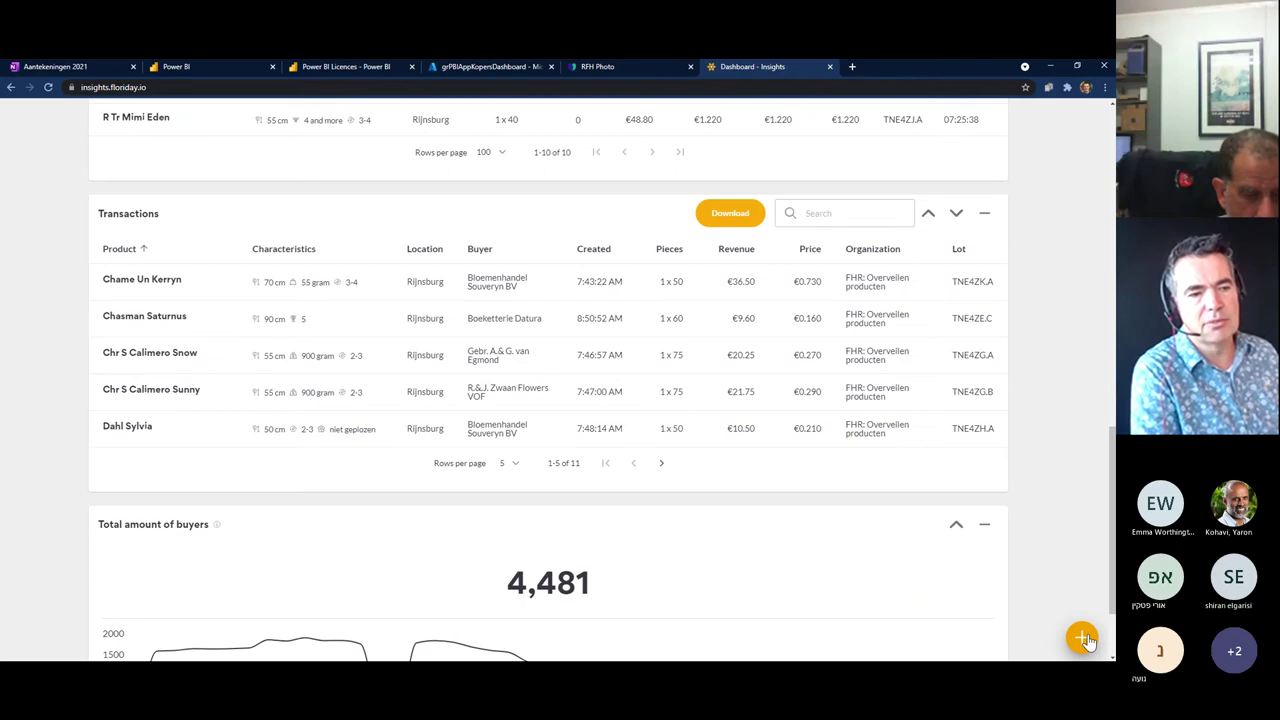
{"action": "left_click", "coordinate": [1082, 640]}
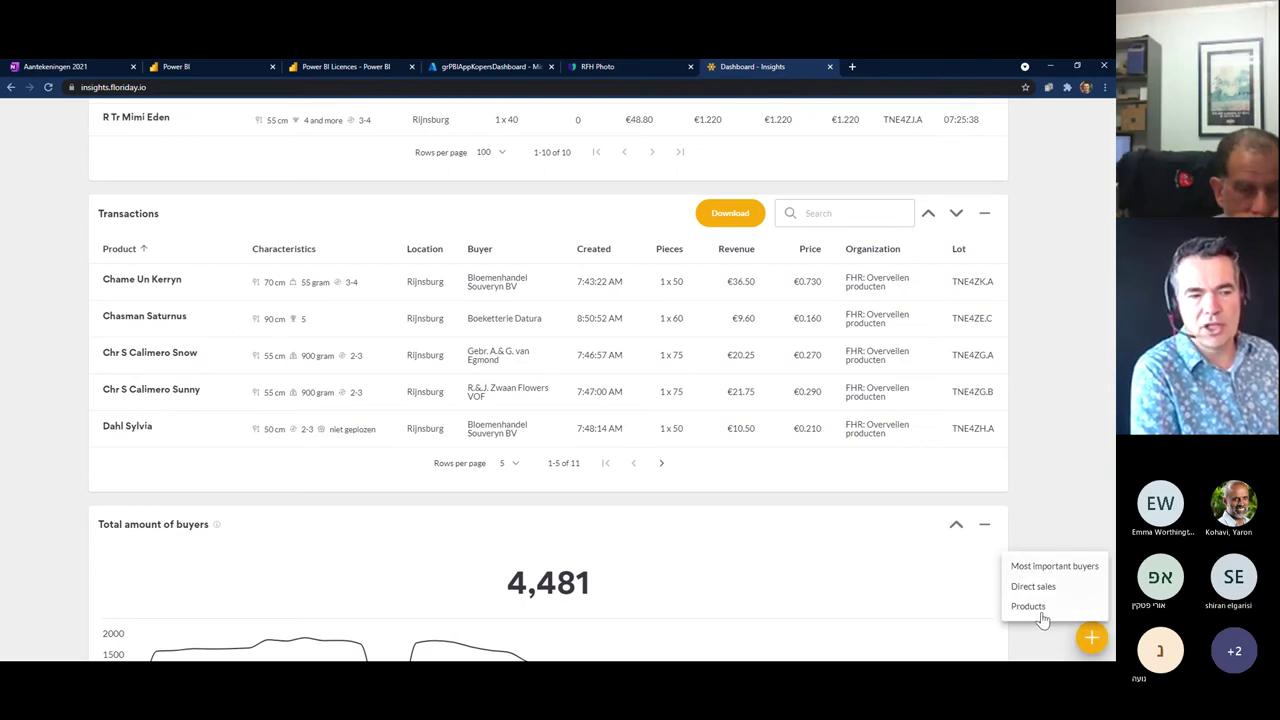
{"action": "left_click", "coordinate": [1046, 532]}
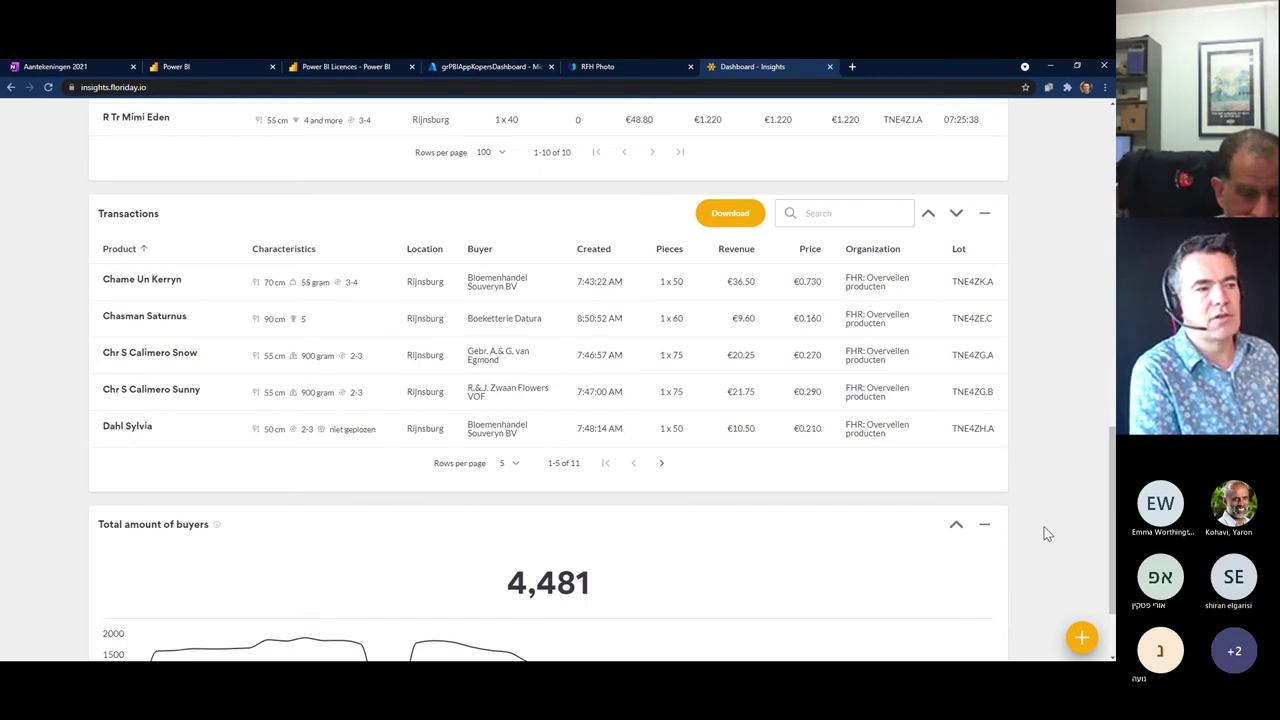
- Examine the Clock lots table, including its own averages, clock averages, lots and auction times
{"action": "scroll", "coordinate": [1045, 529], "scroll_direction": "down", "scroll_amount": 1}
{"action": "scroll", "coordinate": [1047, 531], "scroll_direction": "up", "scroll_amount": 4}
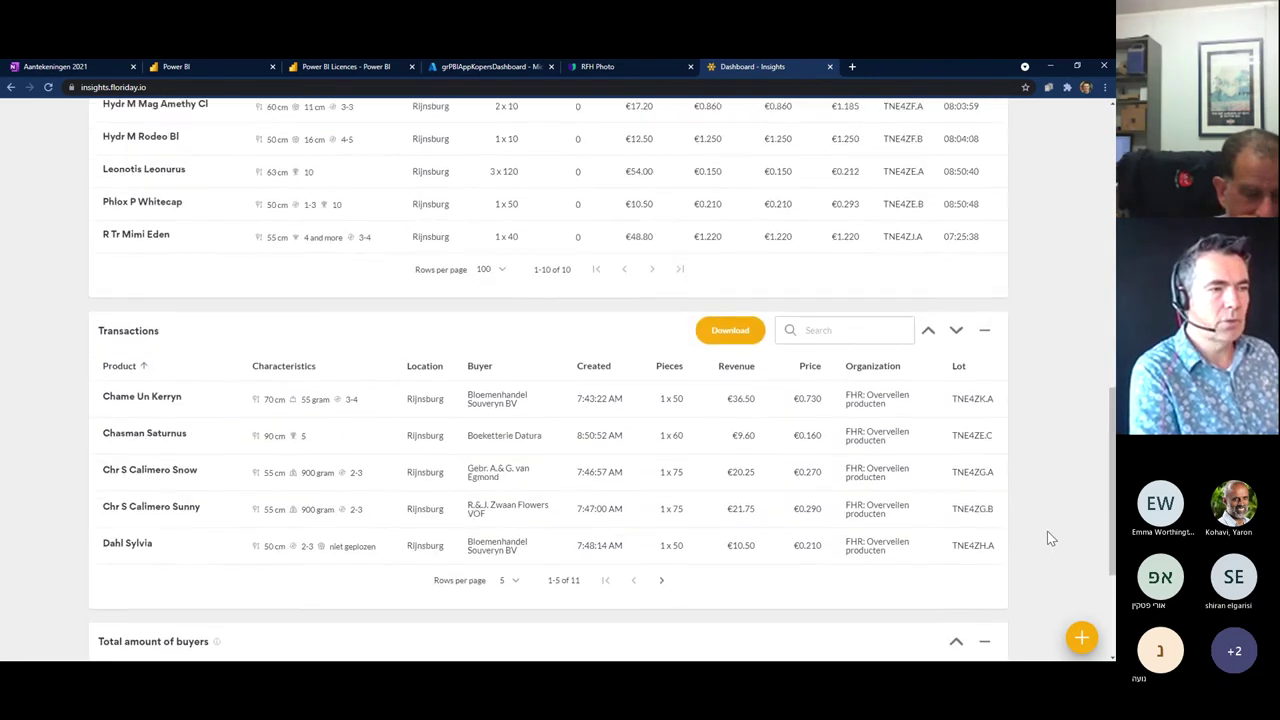
{"action": "scroll", "coordinate": [1047, 531], "scroll_direction": "up", "scroll_amount": 4}
{"action": "scroll", "coordinate": [1050, 536], "scroll_direction": "down", "scroll_amount": 3}
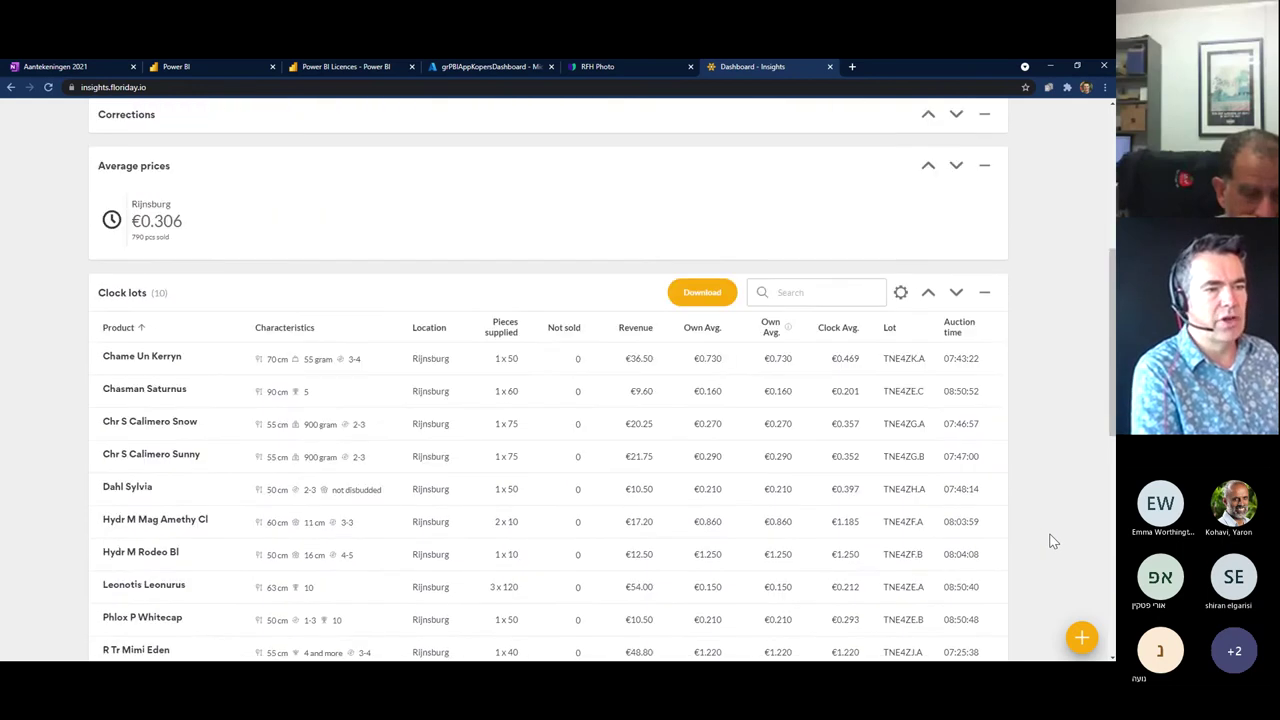
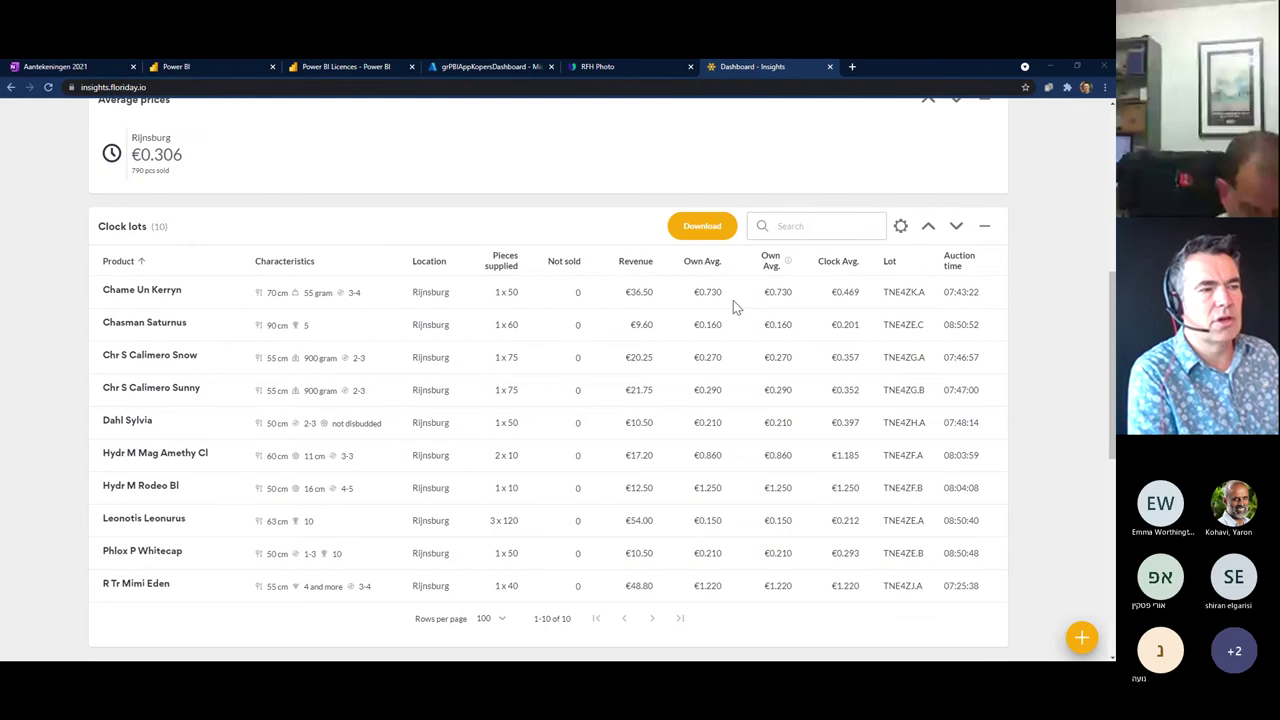
{"action": "mouse_move", "coordinate": [788, 262]}
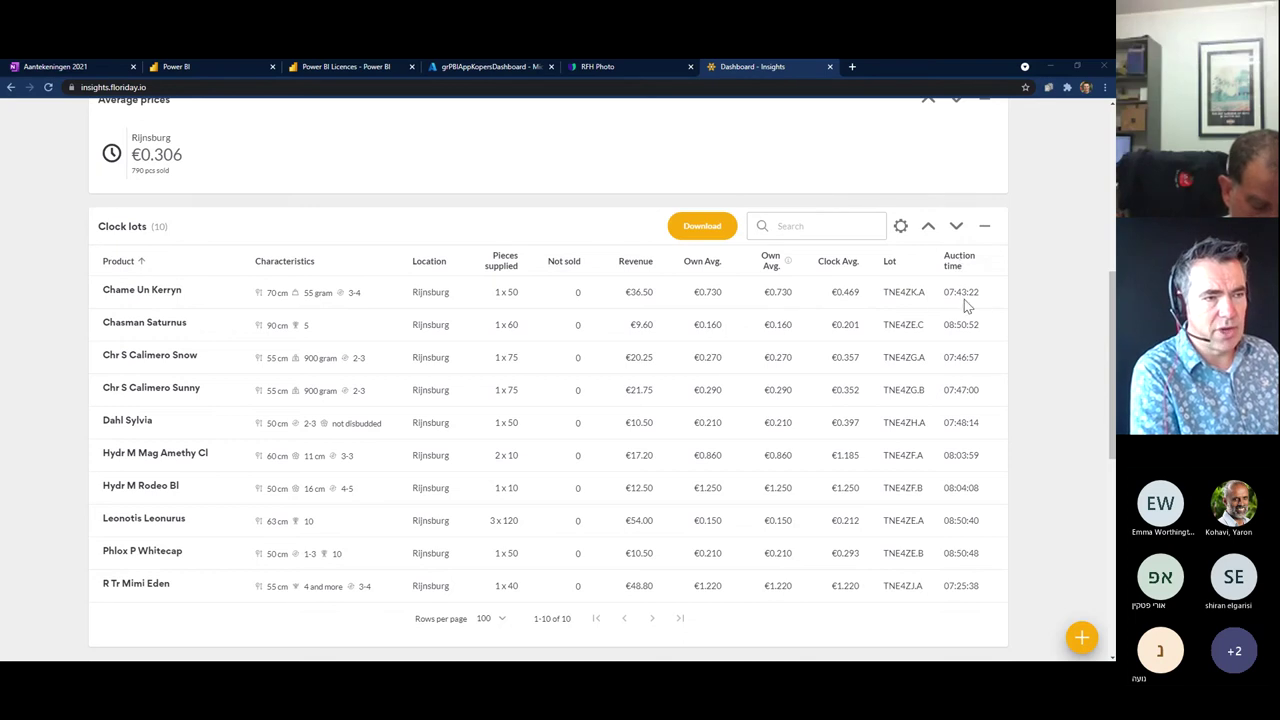
{"action": "scroll", "coordinate": [934, 304], "scroll_direction": "down", "scroll_amount": 1}
{"action": "scroll", "coordinate": [934, 304], "scroll_direction": "up", "scroll_amount": 1}
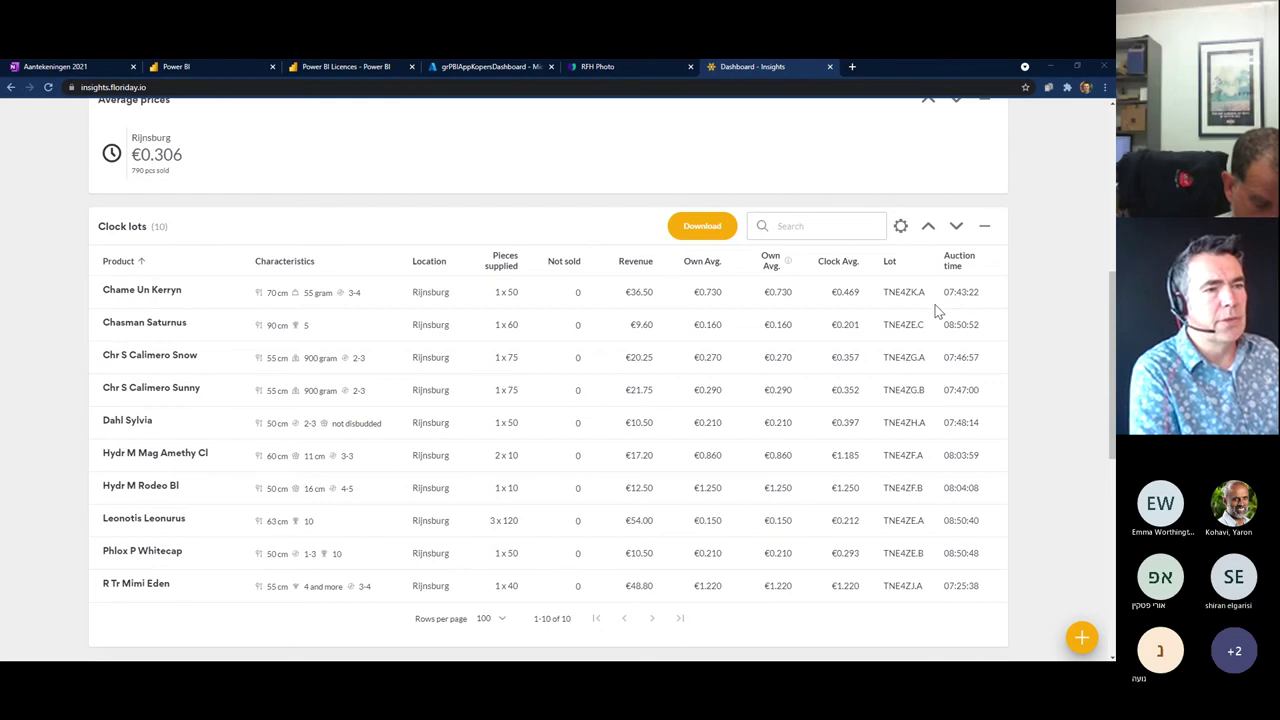
- In the dashboard column settings, display Presale and Quality and hide Own Avg. (excl. presale)
{"action": "left_click", "coordinate": [901, 228]}
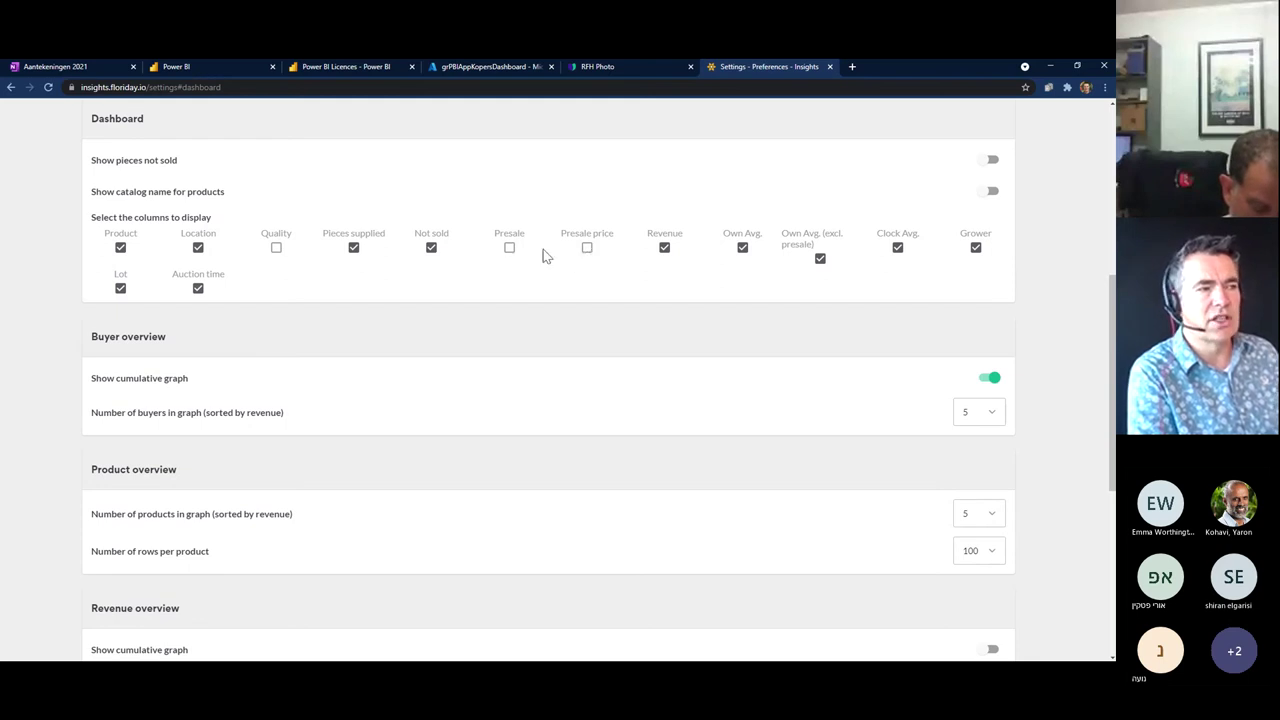
{"action": "left_click", "coordinate": [508, 255]}
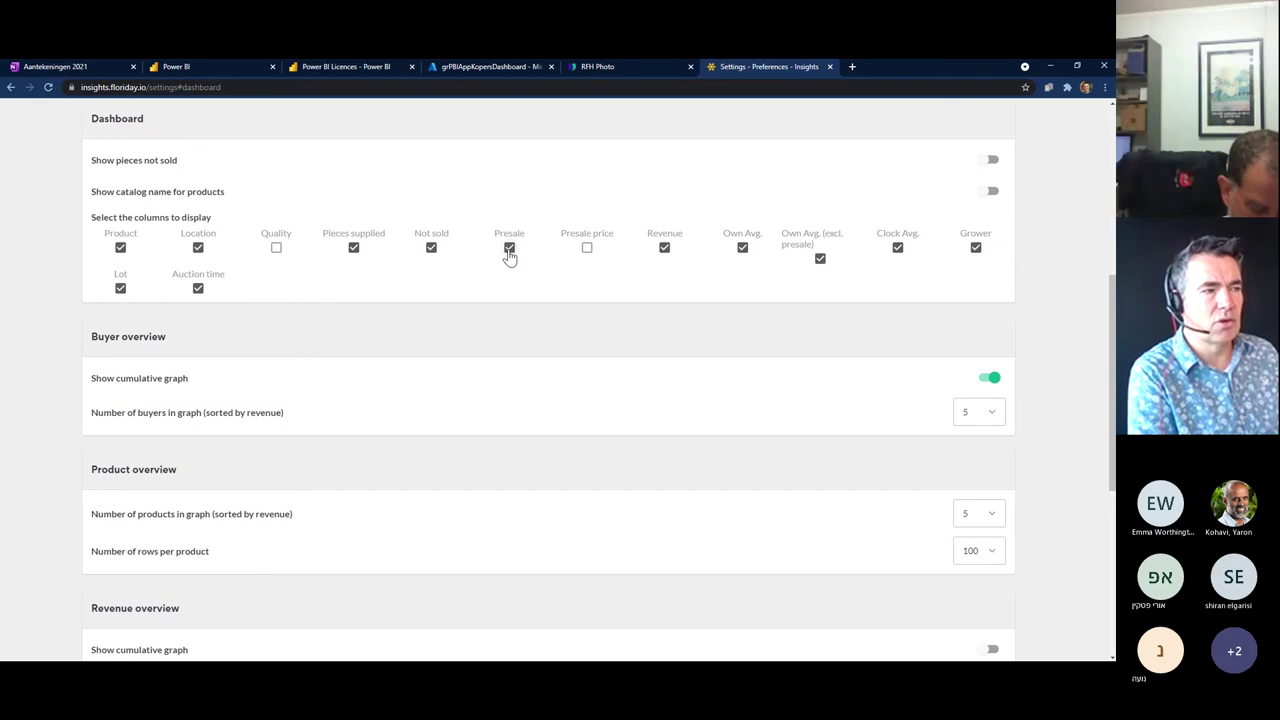
{"action": "left_click", "coordinate": [819, 260]}
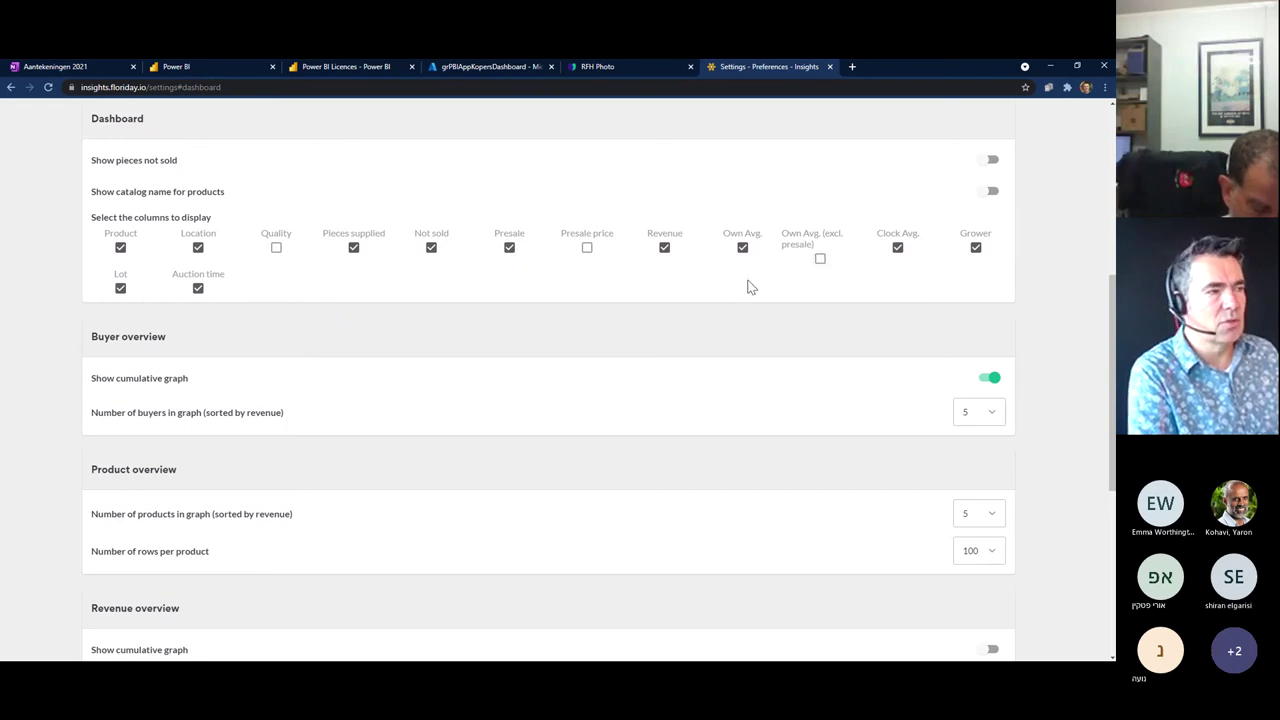
{"action": "left_click", "coordinate": [277, 250]}
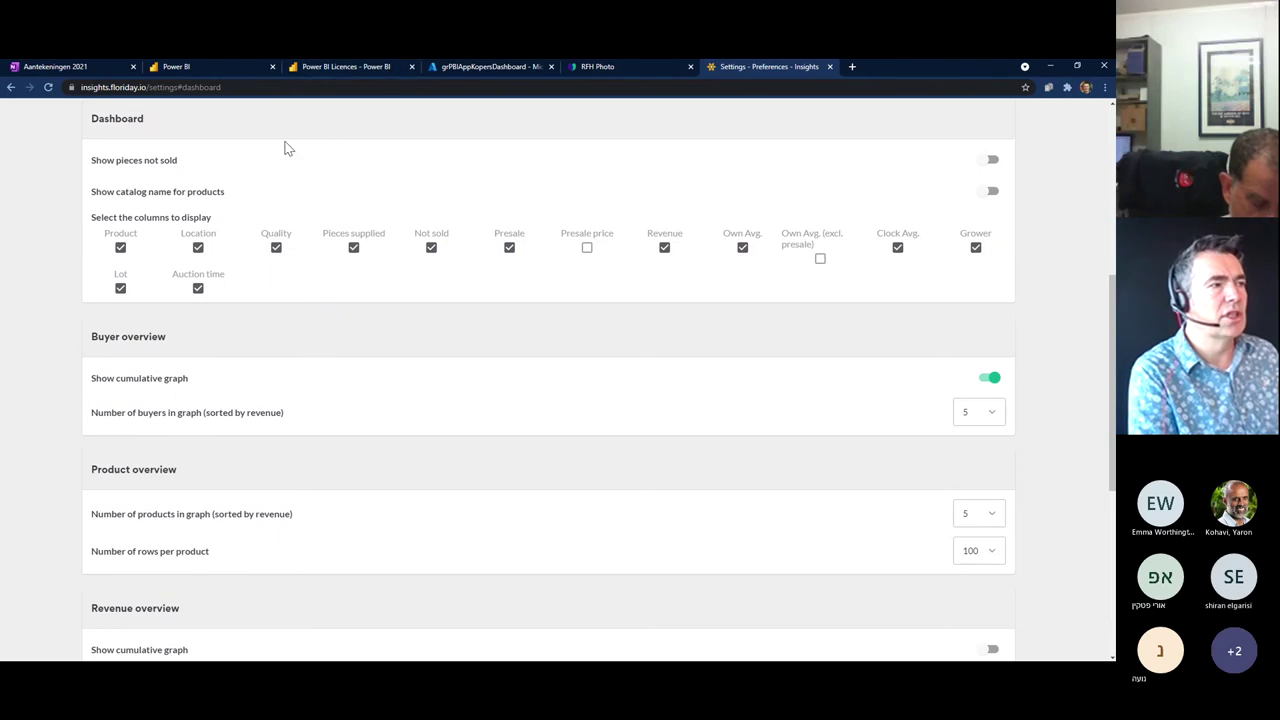
{"action": "scroll", "coordinate": [280, 149], "scroll_direction": "up", "scroll_amount": 5}
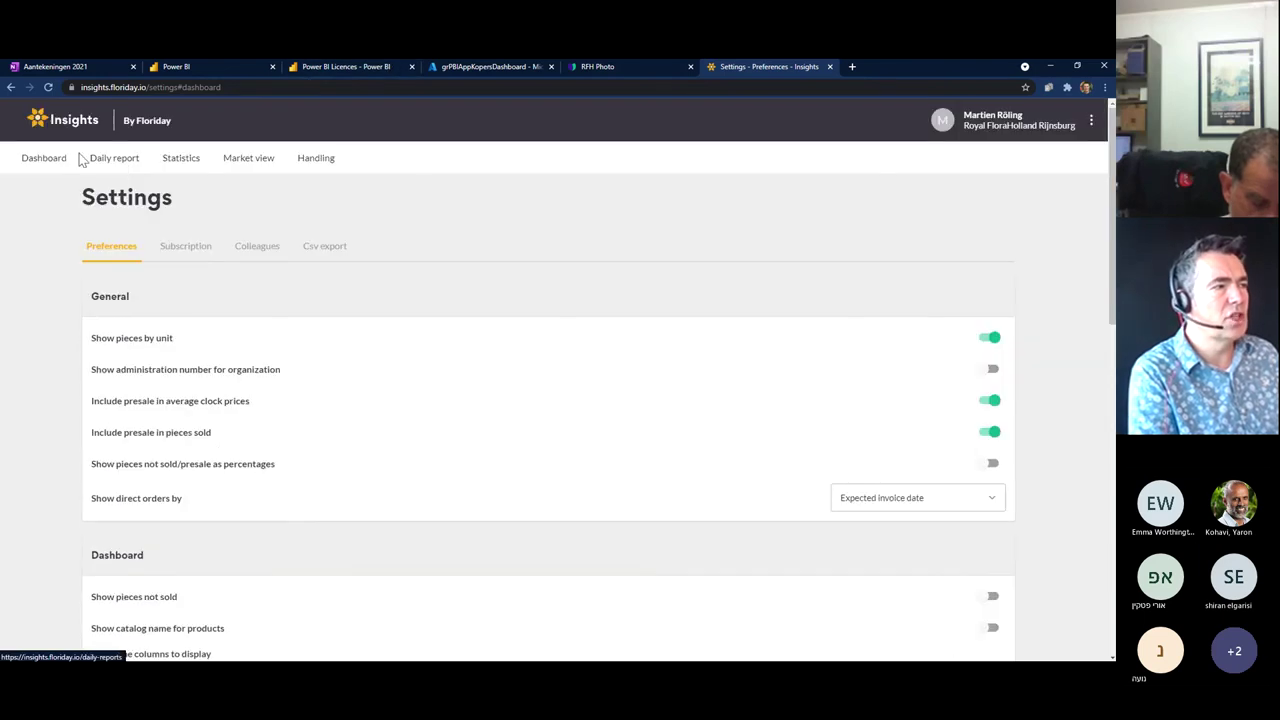
- Return to the dashboard and examine the Clock lots columns, highlighting the pieces supplied for Chame Un Kerryn and Leonotis Leonurus
{"action": "left_click", "coordinate": [48, 163]}
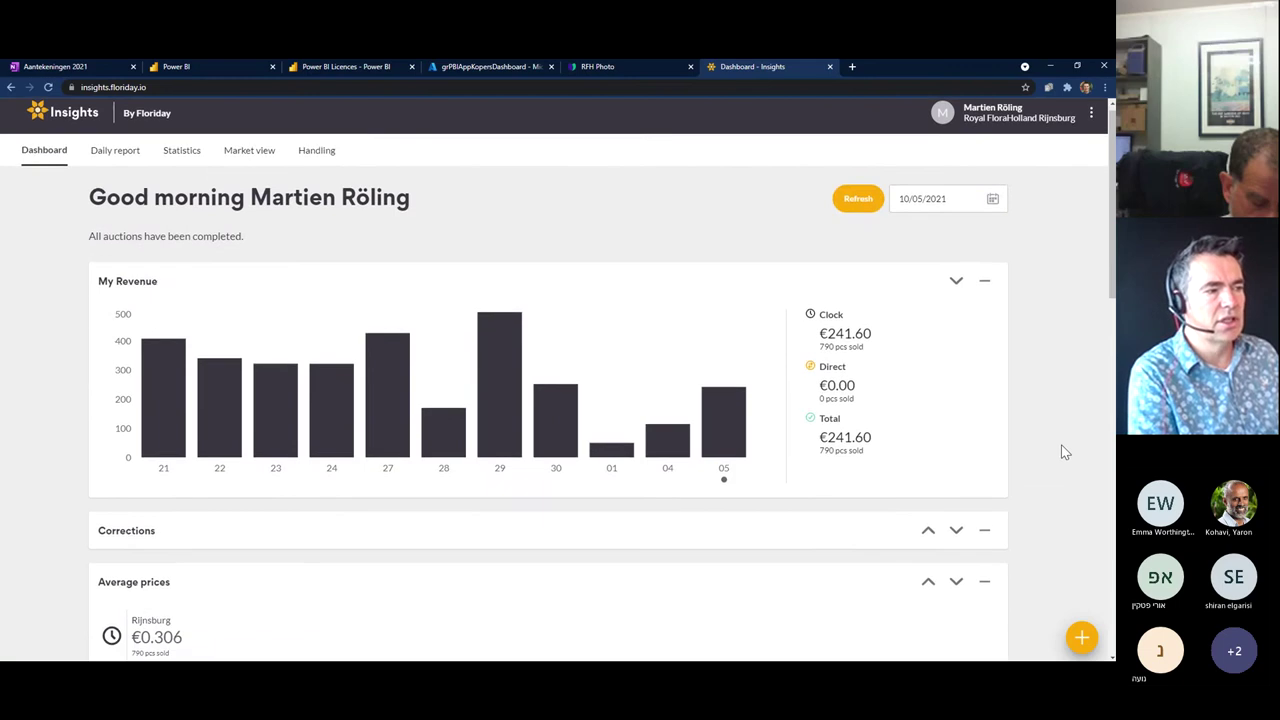
{"action": "scroll", "coordinate": [1061, 444], "scroll_direction": "down", "scroll_amount": 5}
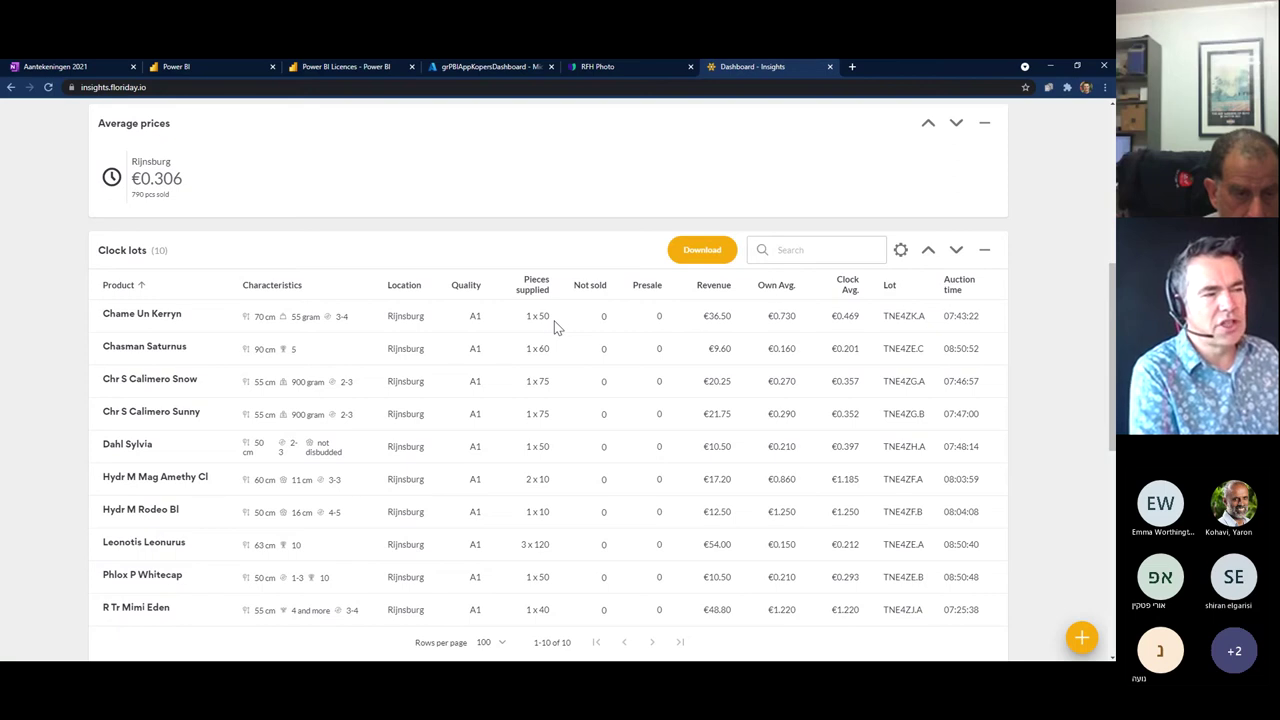
{"action": "left_click_drag", "start_coordinate": [551, 320], "coordinate": [530, 322]}
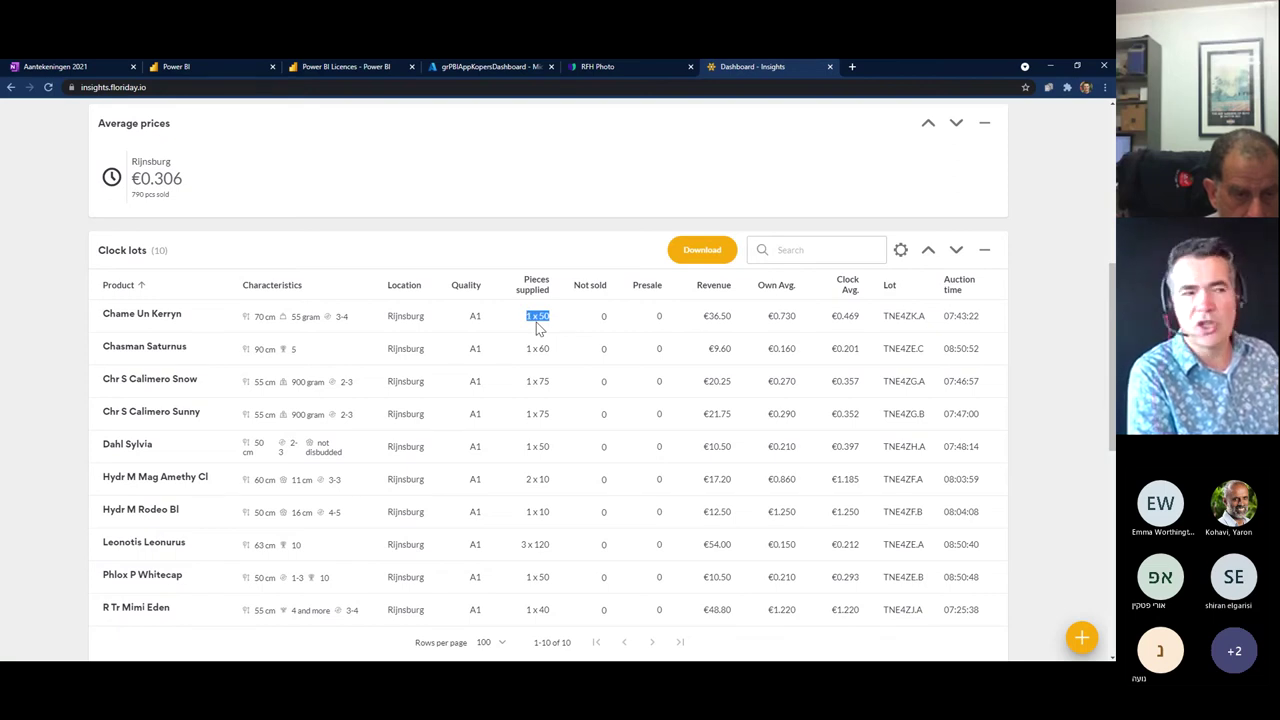
{"action": "left_click", "coordinate": [540, 319]}
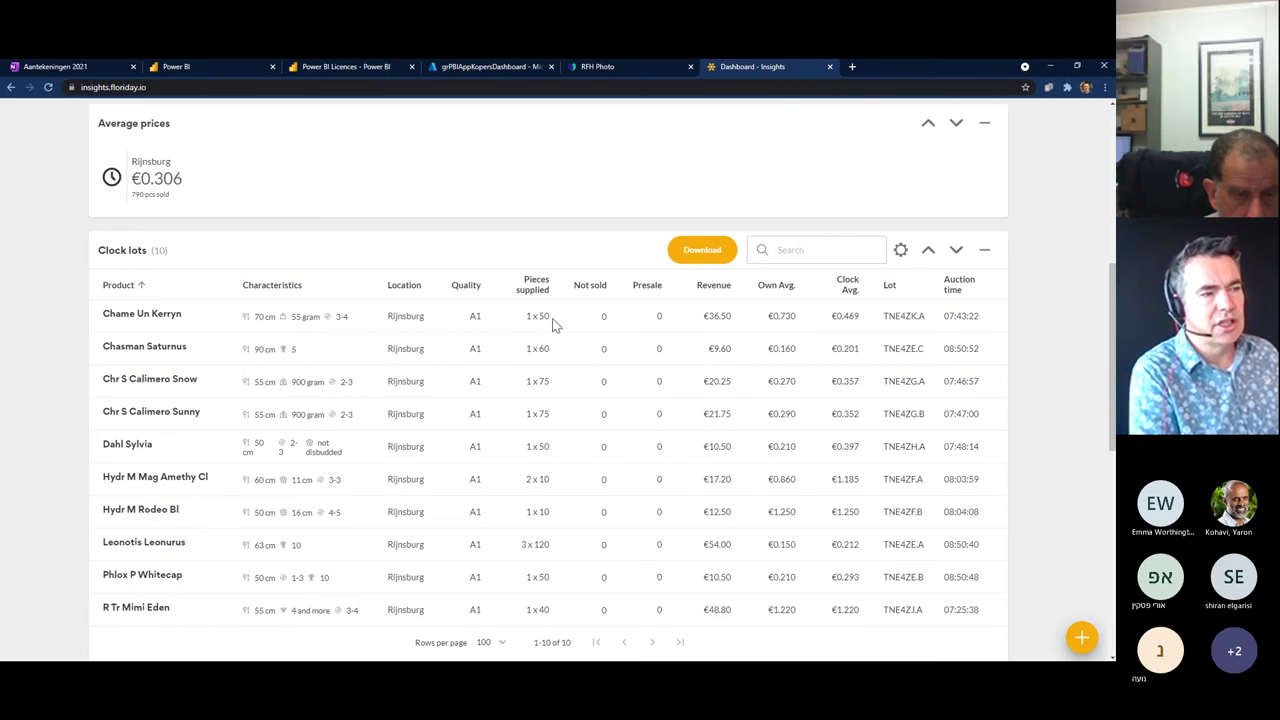
{"action": "left_click_drag", "start_coordinate": [552, 318], "coordinate": [528, 318]}
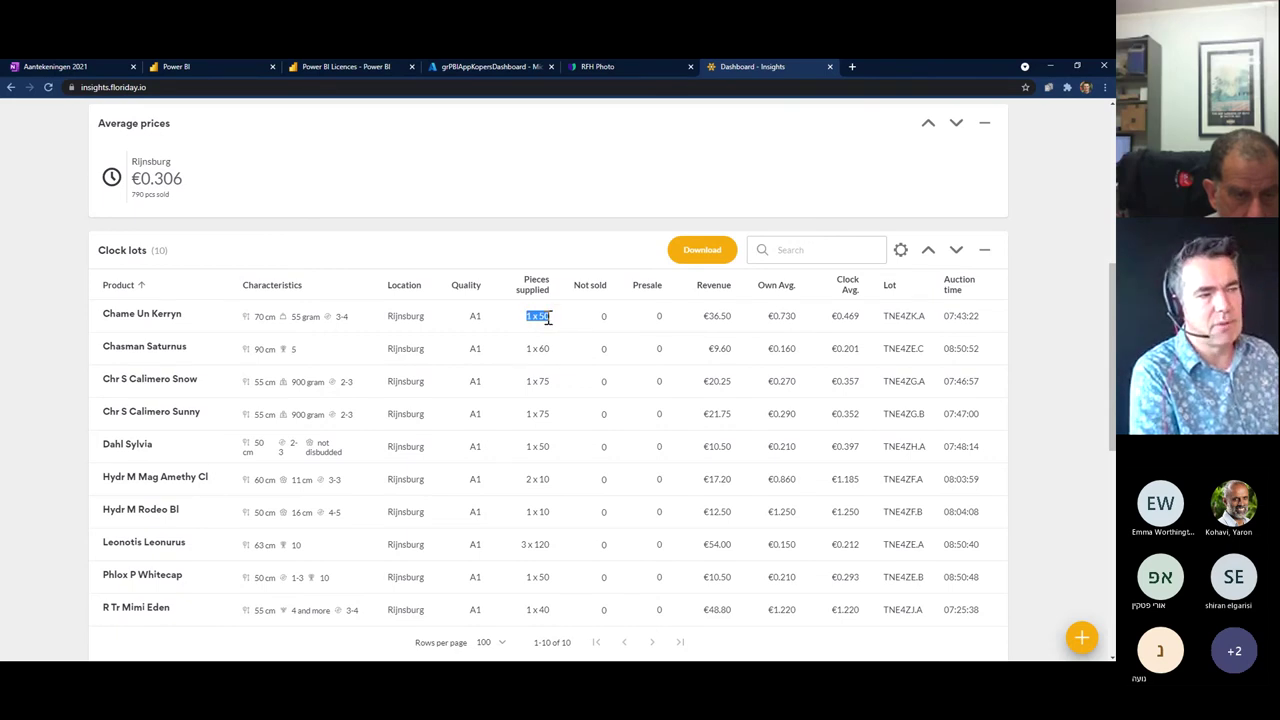
{"action": "left_click", "coordinate": [536, 319]}
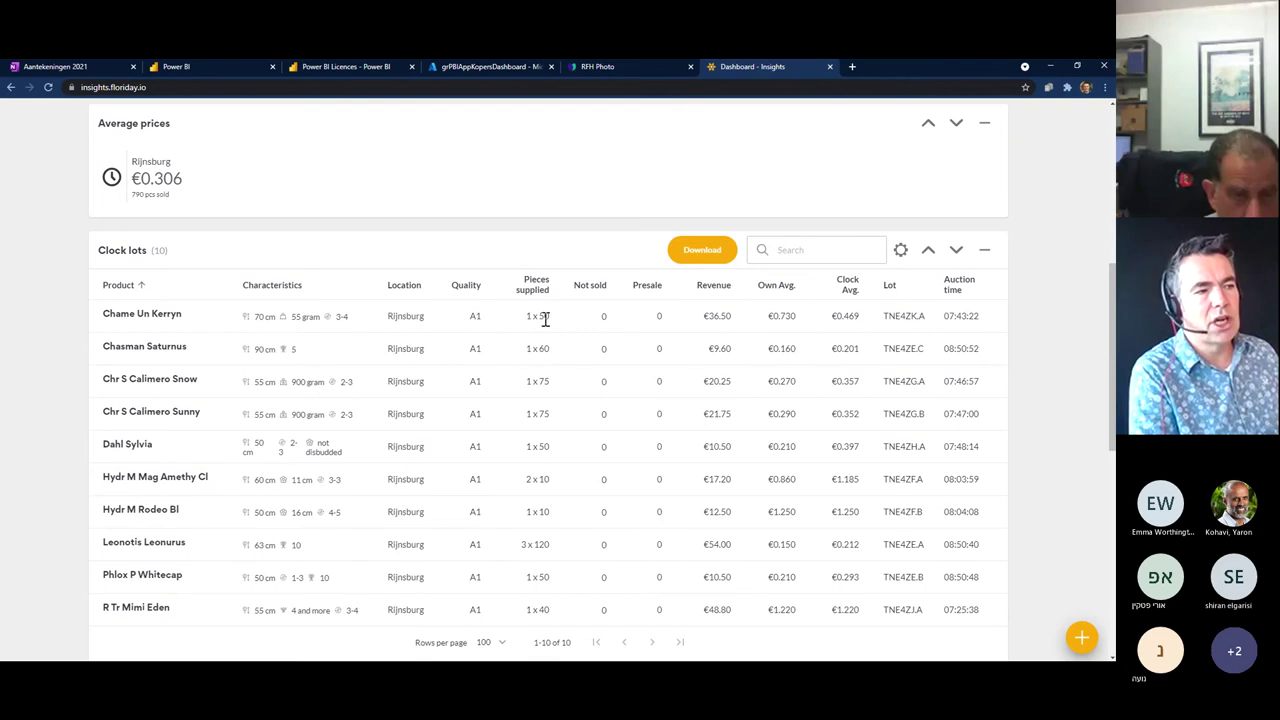
{"action": "scroll", "coordinate": [556, 360], "scroll_direction": "down", "scroll_amount": 1}
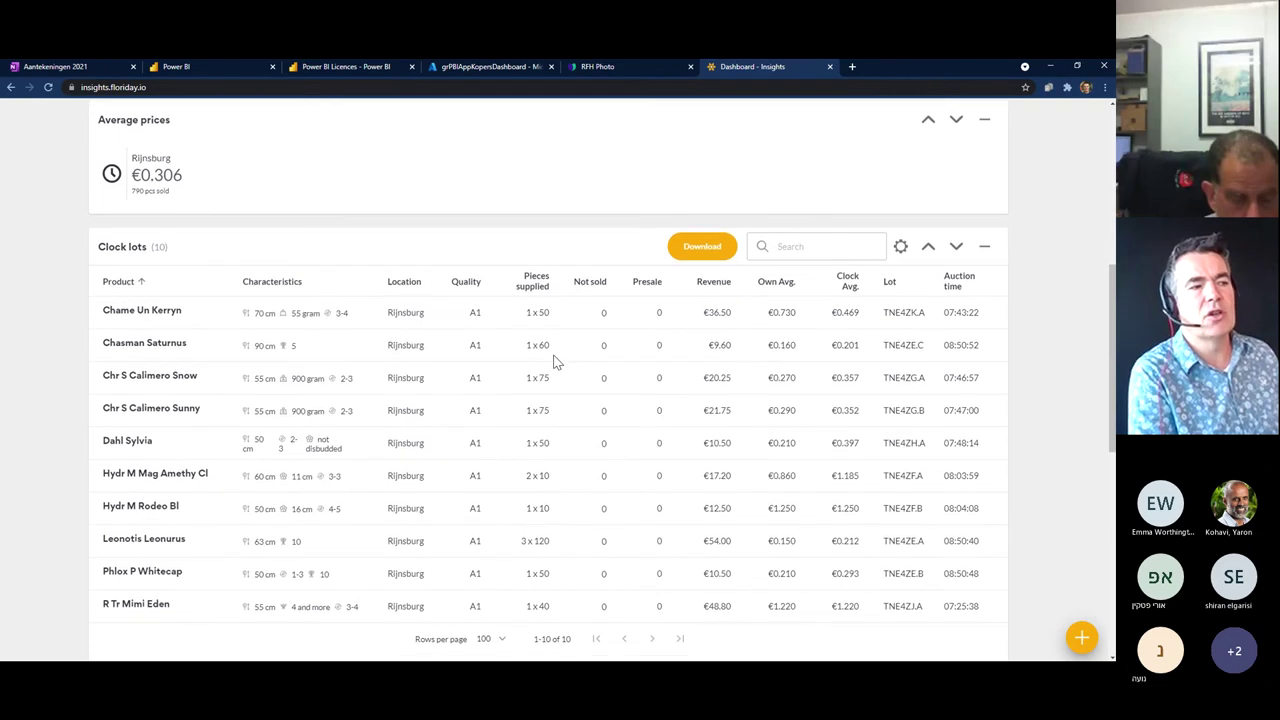
{"action": "scroll", "coordinate": [556, 362], "scroll_direction": "down", "scroll_amount": 1}
{"action": "left_click_drag", "start_coordinate": [550, 490], "coordinate": [521, 488]}
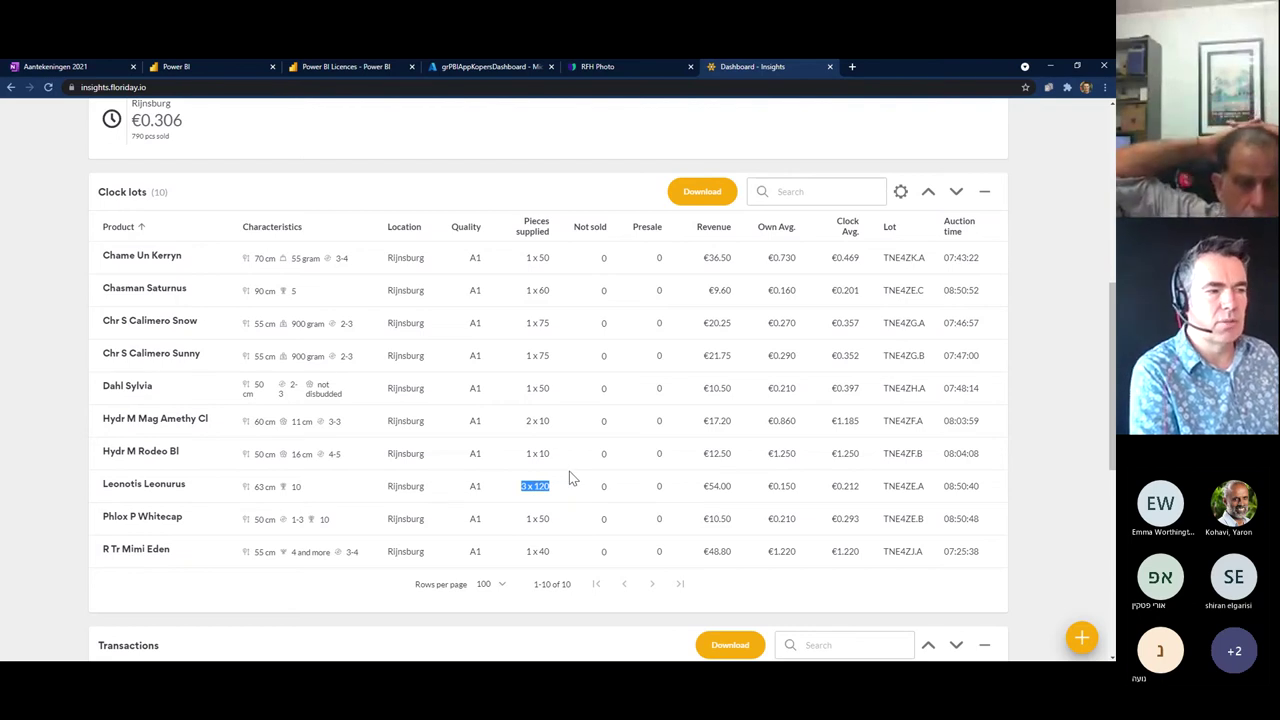
{"action": "scroll", "coordinate": [549, 437], "scroll_direction": "down", "scroll_amount": 1}
{"action": "scroll", "coordinate": [549, 437], "scroll_direction": "down", "scroll_amount": 1}
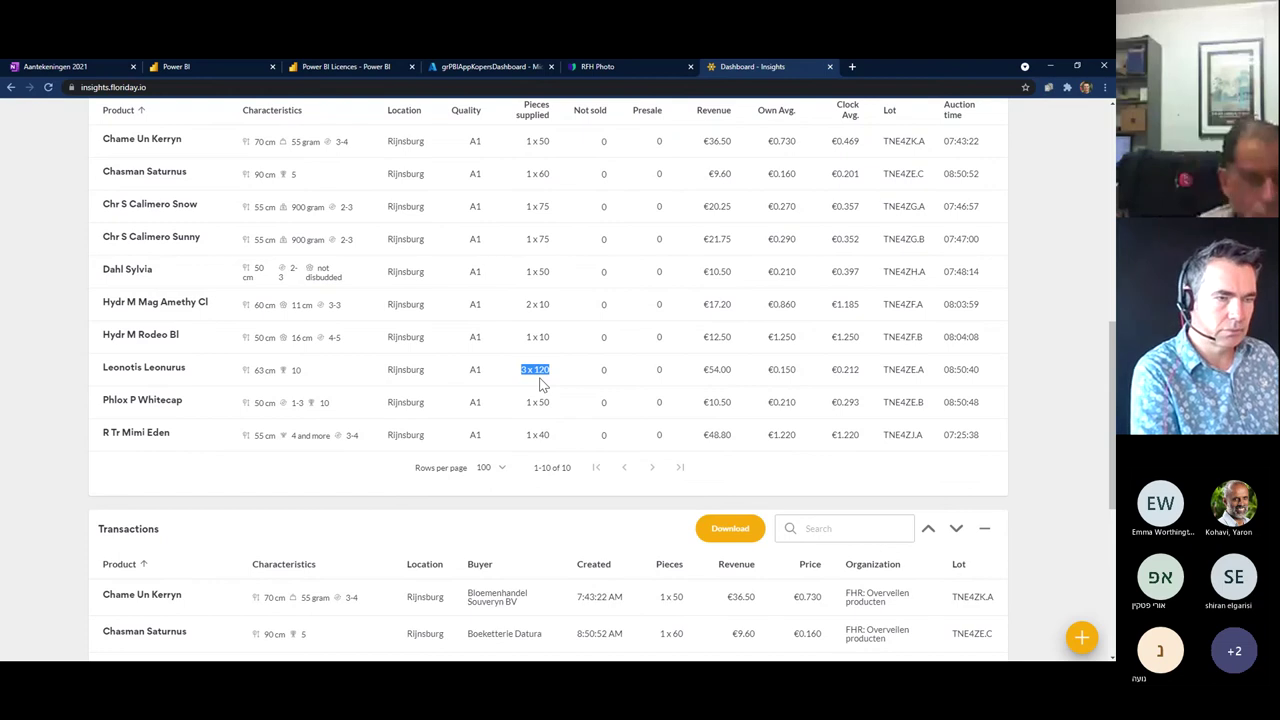
{"action": "scroll", "coordinate": [540, 384], "scroll_direction": "up", "scroll_amount": 1}
{"action": "scroll", "coordinate": [540, 380], "scroll_direction": "up", "scroll_amount": 2}
{"action": "scroll", "coordinate": [540, 378], "scroll_direction": "down", "scroll_amount": 4}
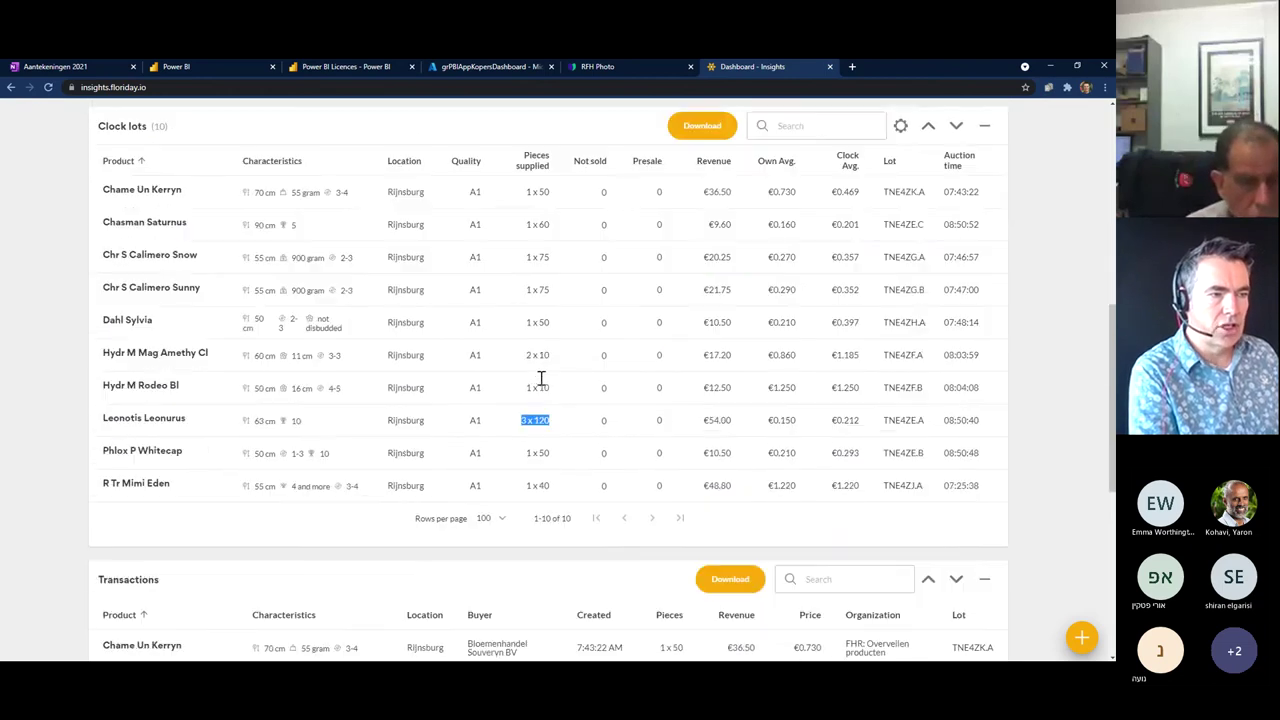
{"action": "scroll", "coordinate": [540, 378], "scroll_direction": "up", "scroll_amount": 1}
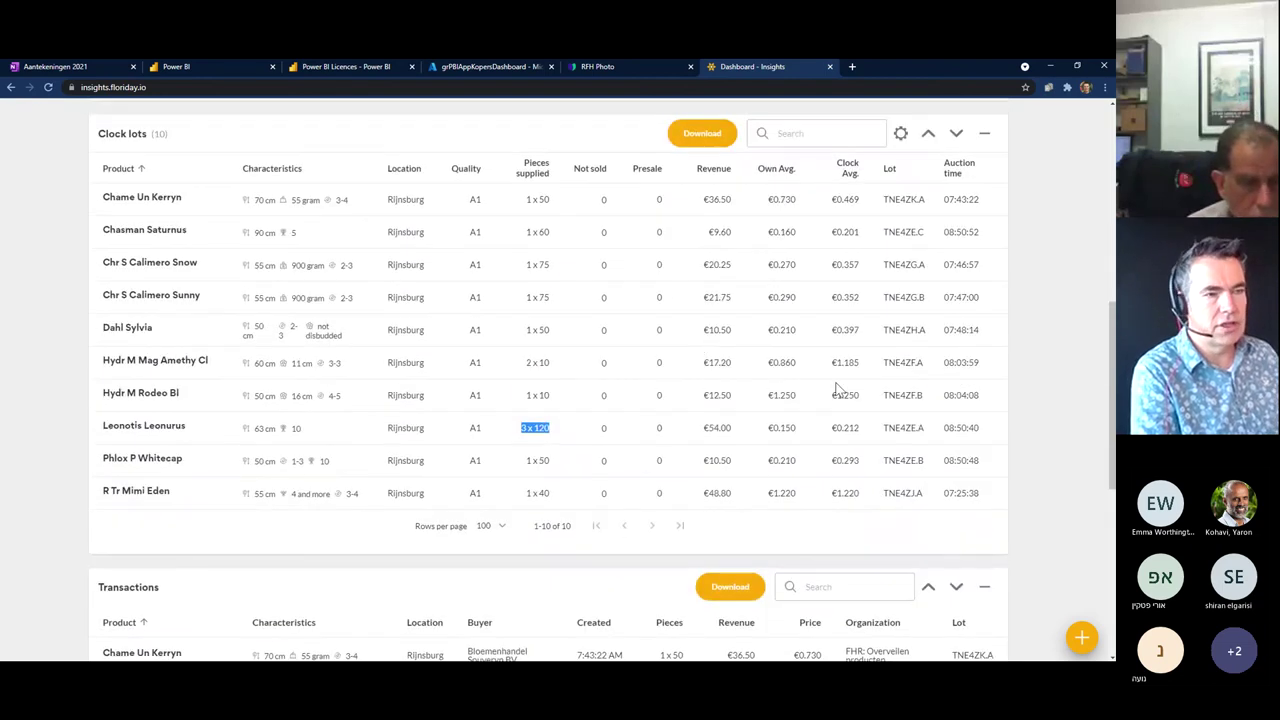
{"action": "scroll", "coordinate": [838, 390], "scroll_direction": "down", "scroll_amount": 1}
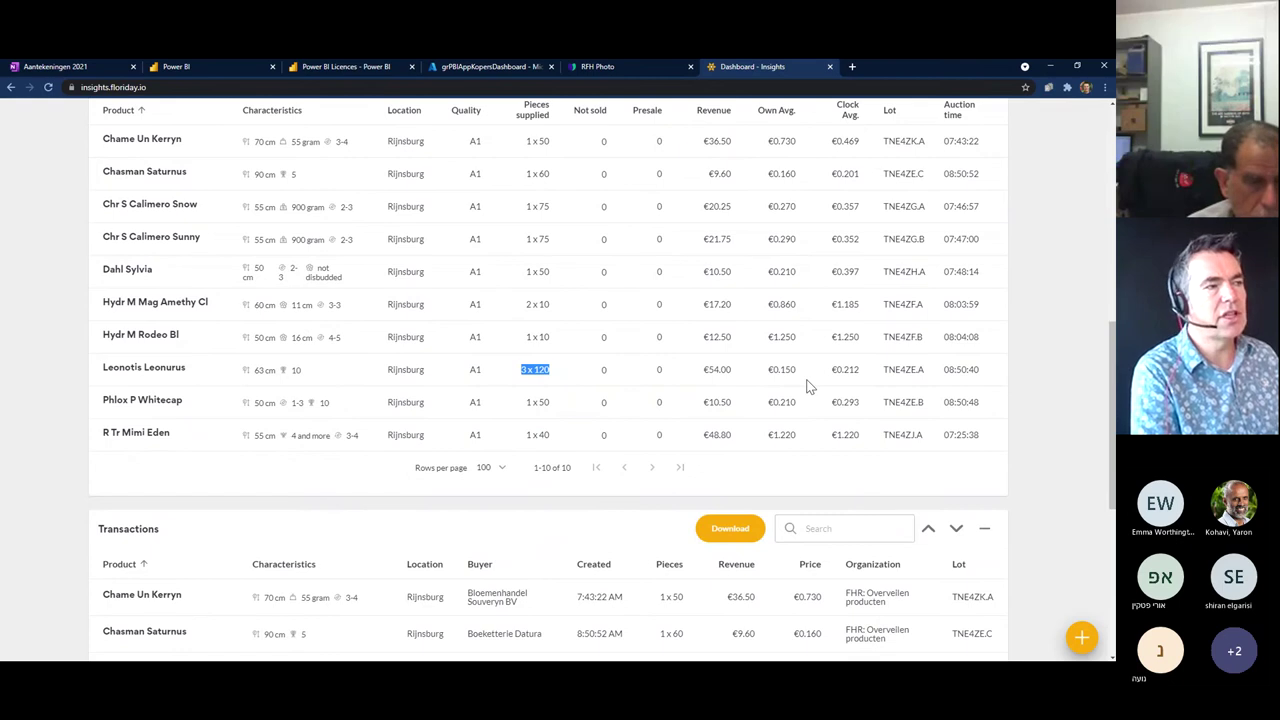
- Review the Transactions table, the Total amount of buyers chart and the list of sections available to add
{"action": "scroll", "coordinate": [799, 390], "scroll_direction": "down", "scroll_amount": 3}
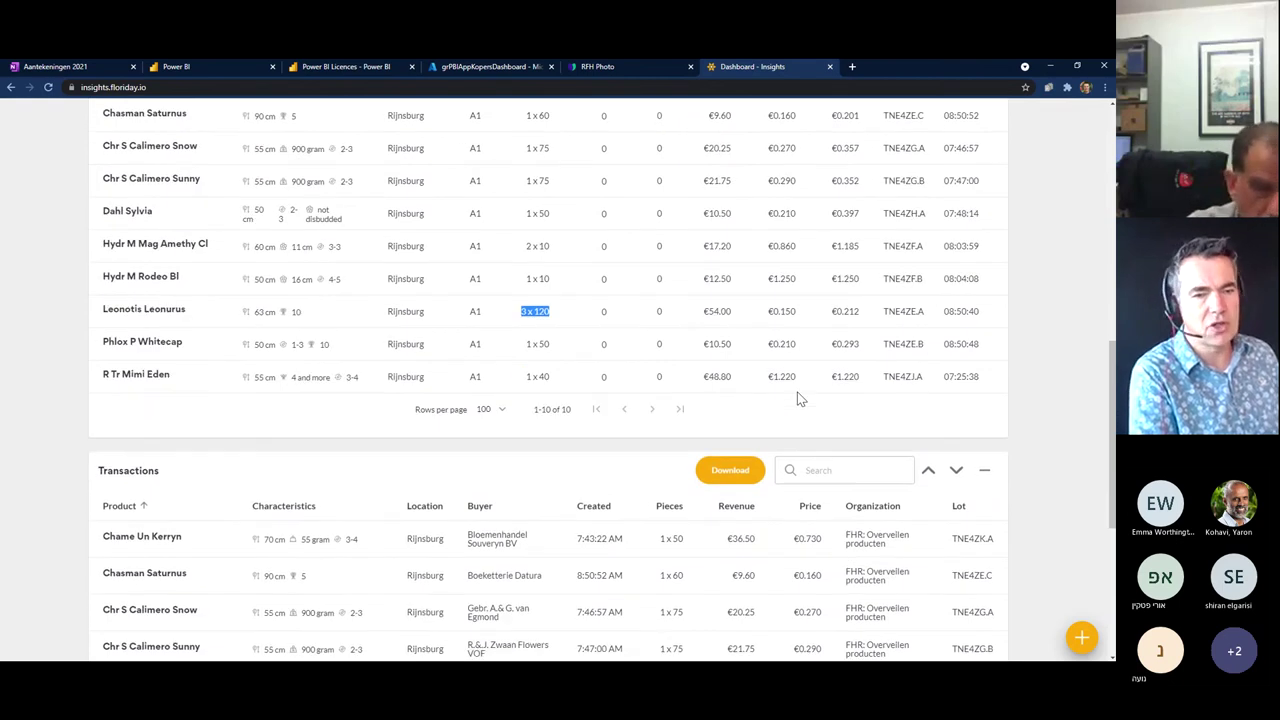
{"action": "scroll", "coordinate": [800, 398], "scroll_direction": "down", "scroll_amount": 2}
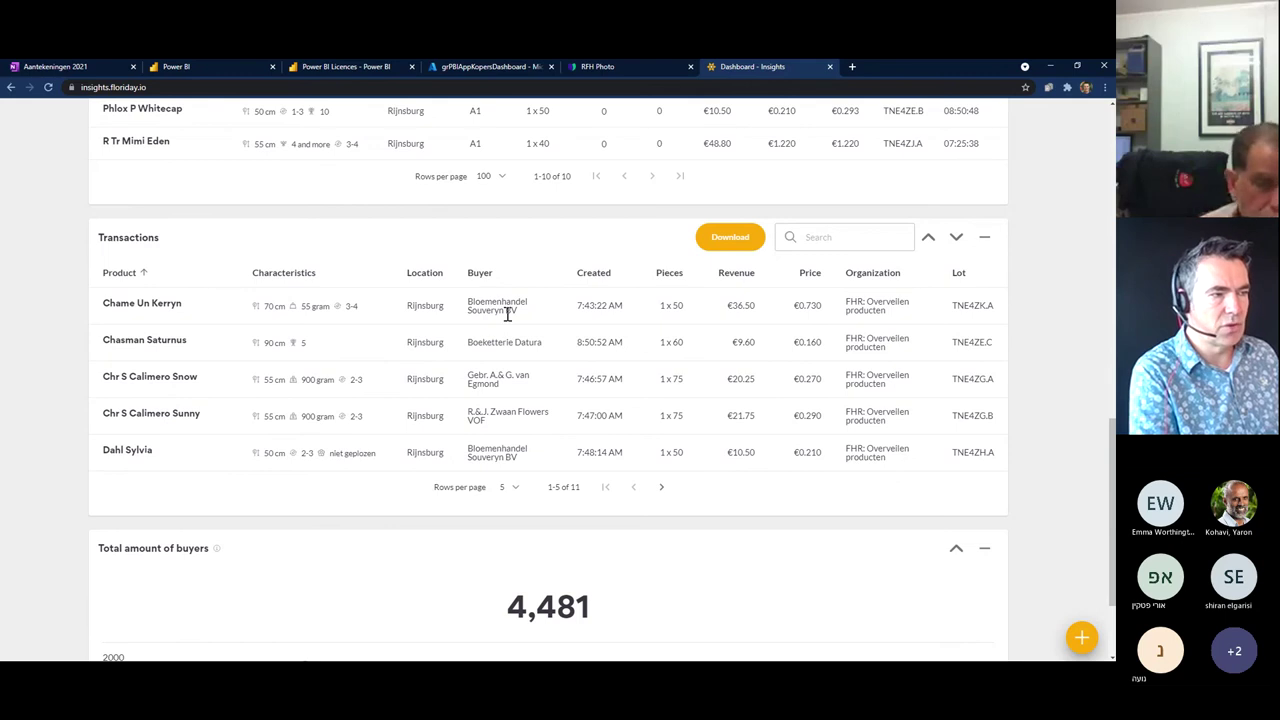
{"action": "scroll", "coordinate": [837, 514], "scroll_direction": "down", "scroll_amount": 3}
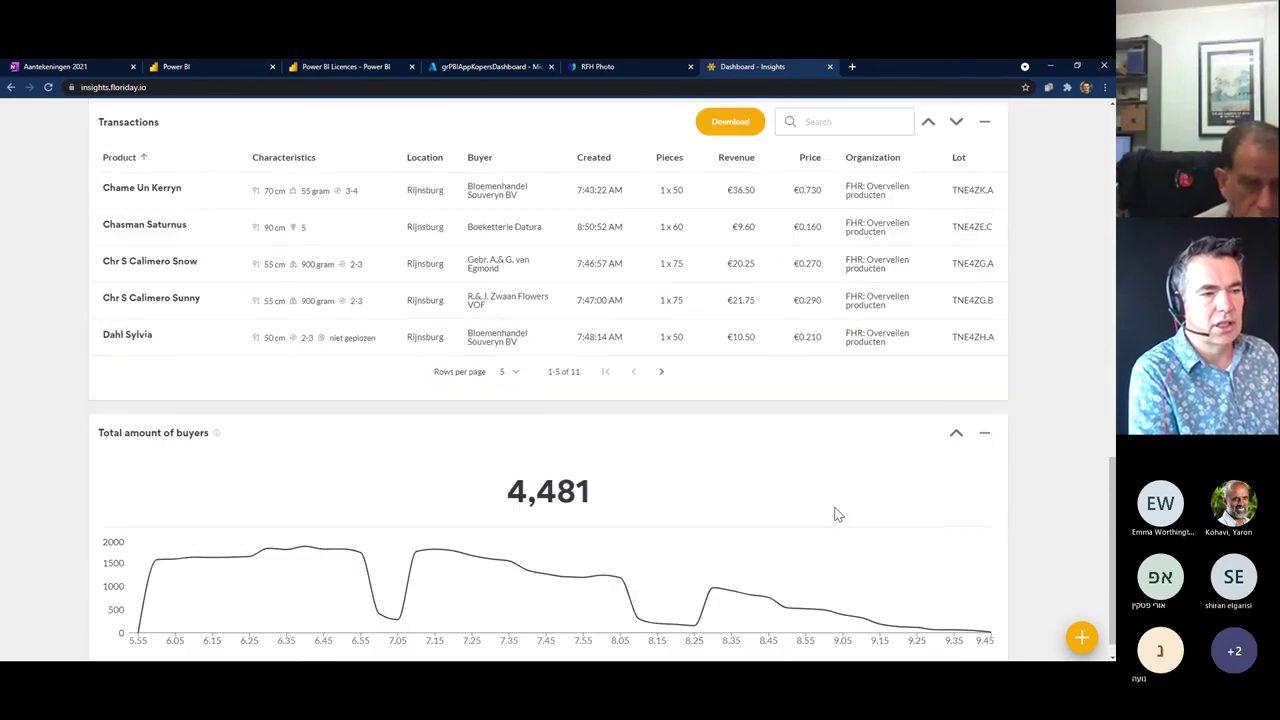
{"action": "left_click", "coordinate": [1080, 637]}
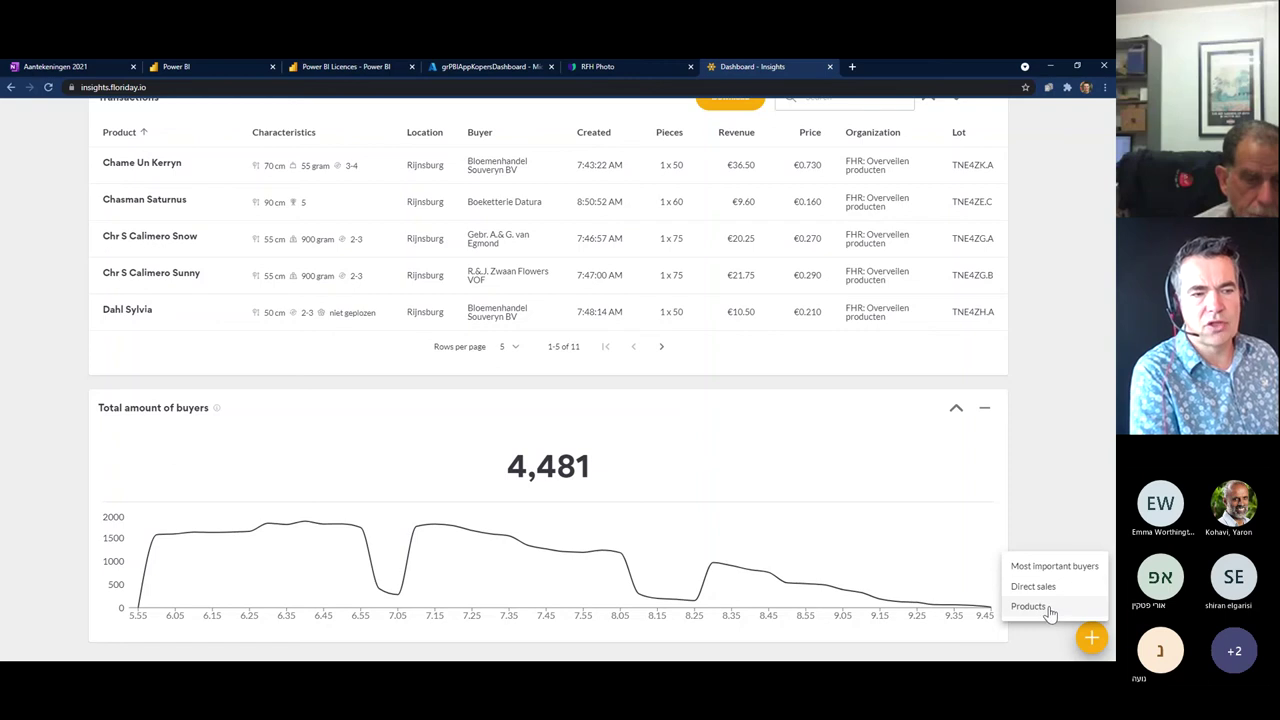
- In the CSV export settings, set the column separator to Comma and the decimal separator to Point
{"action": "scroll", "coordinate": [1066, 476], "scroll_direction": "up", "scroll_amount": 15}
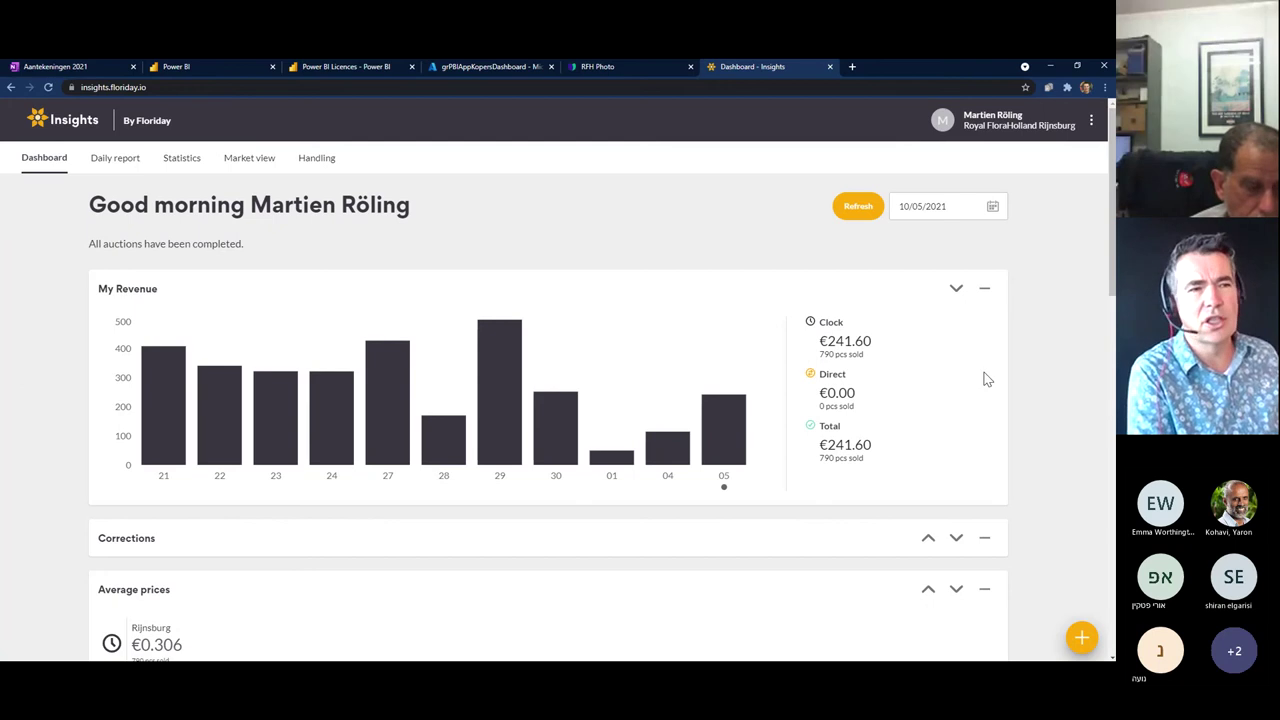
{"action": "left_click", "coordinate": [1090, 122]}
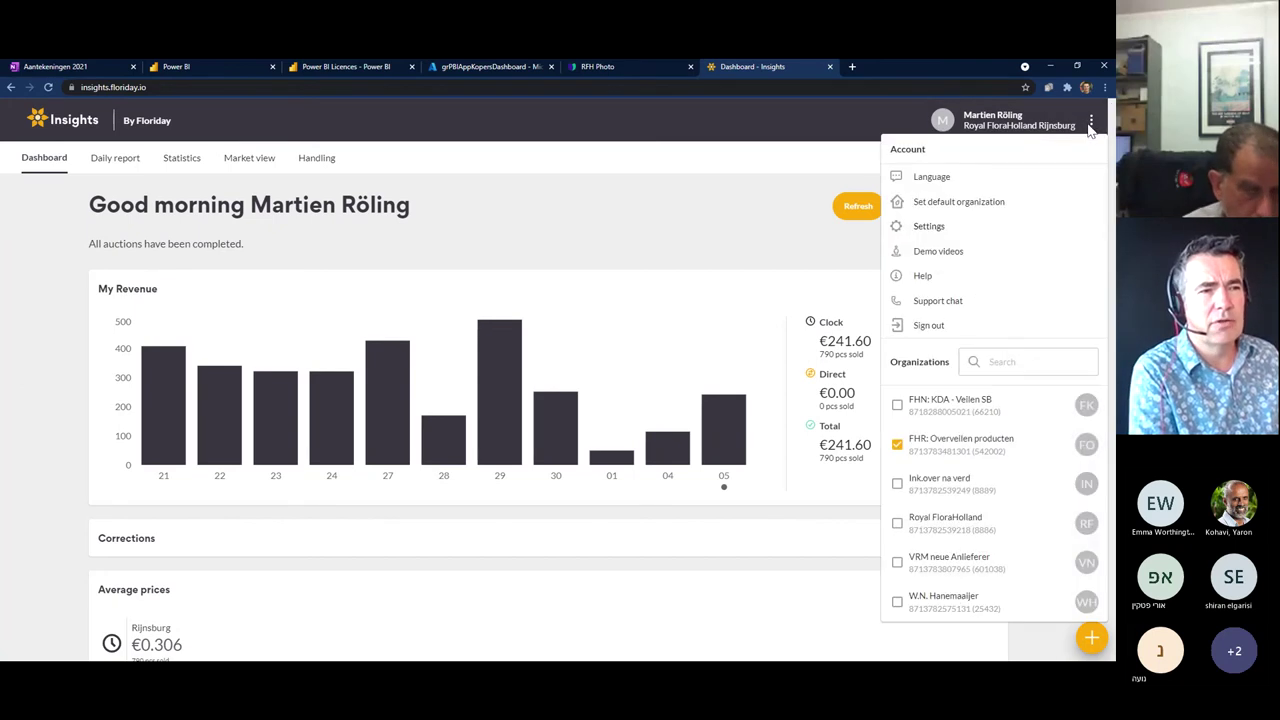
{"action": "left_click", "coordinate": [929, 229]}
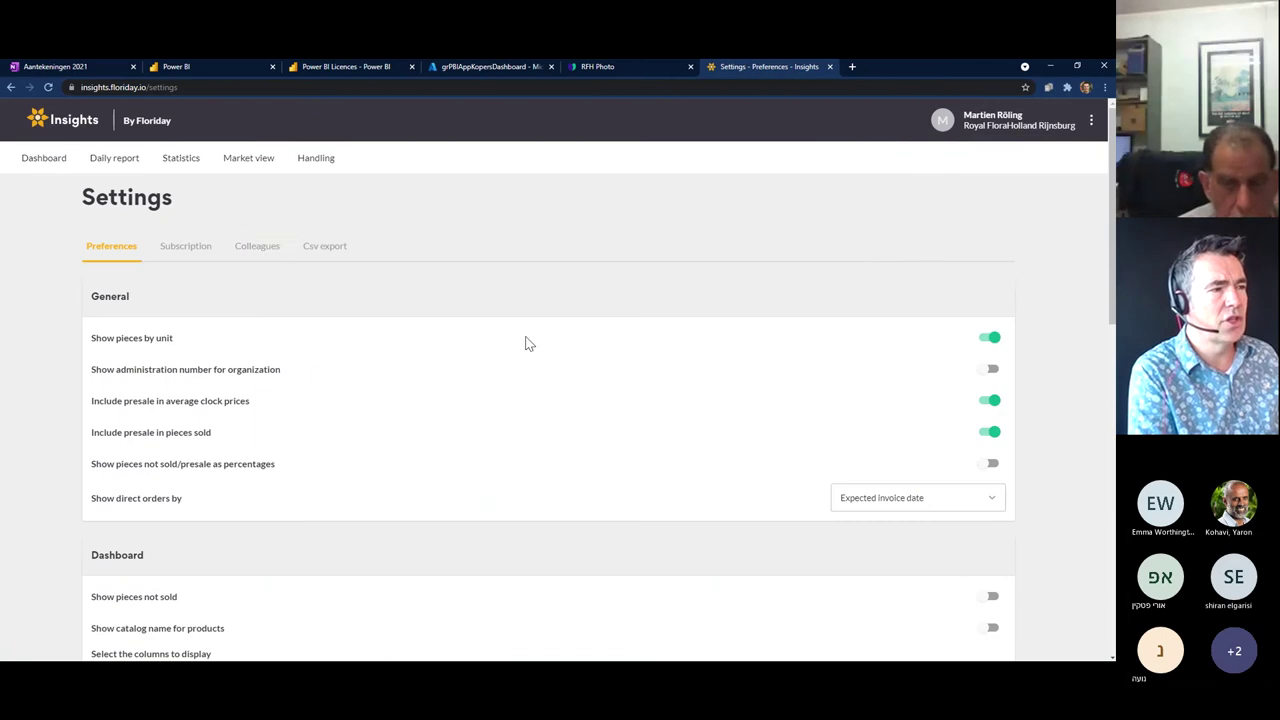
{"action": "left_click", "coordinate": [324, 252]}
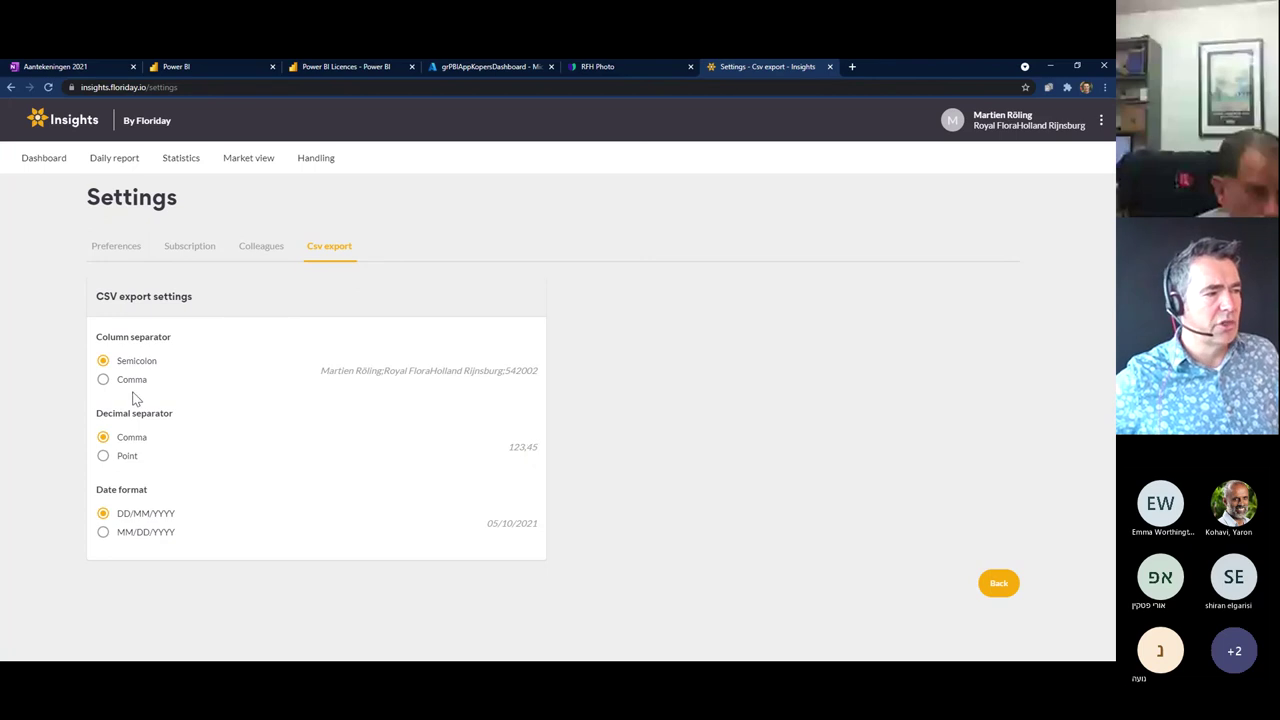
{"action": "left_click", "coordinate": [103, 381]}
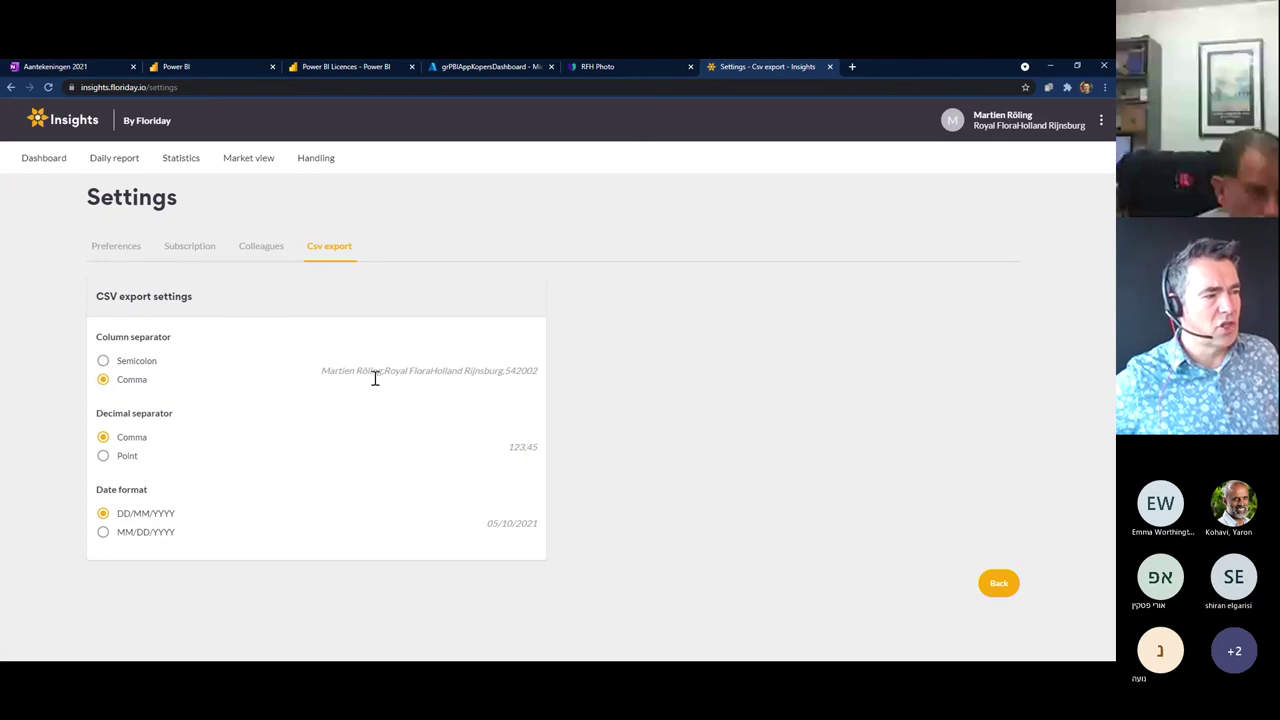
{"action": "left_click", "coordinate": [104, 459]}
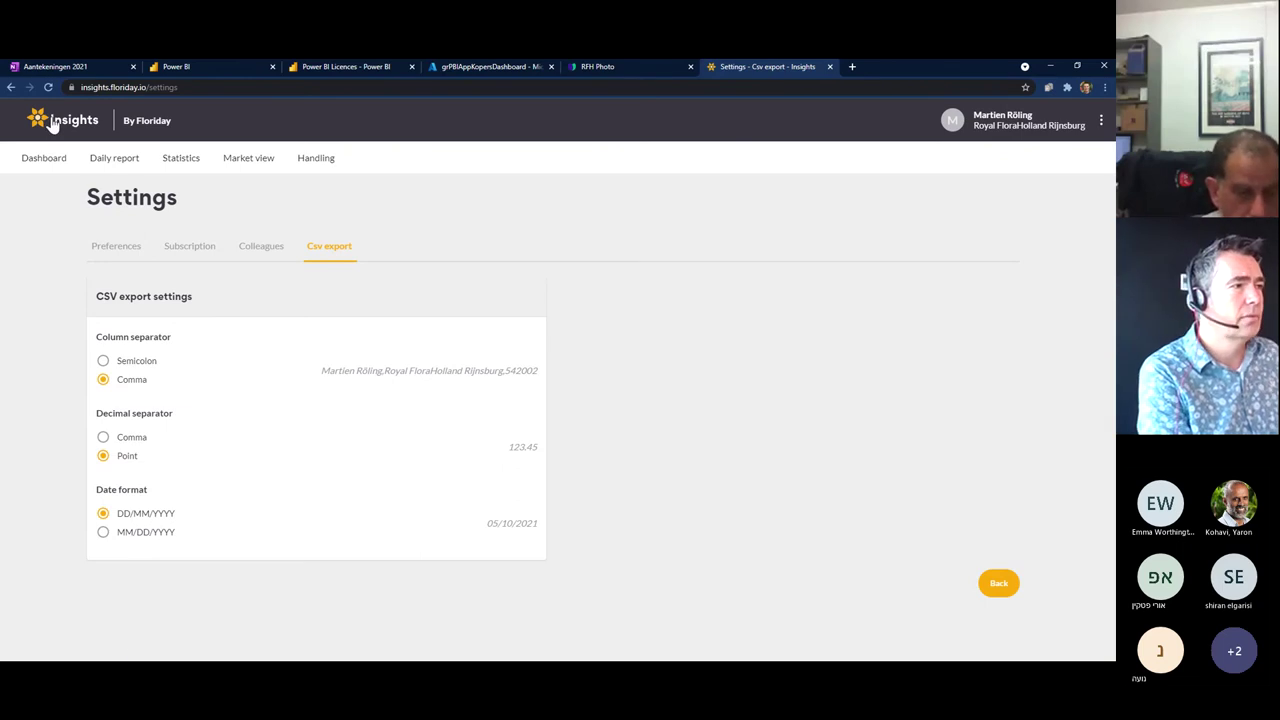
- Open the Daily report and examine its summary figures, price evolution and the Rijnsburg auction roster down to auction group 445 Uitgepl./Overveil K5
{"action": "left_click", "coordinate": [97, 158]}
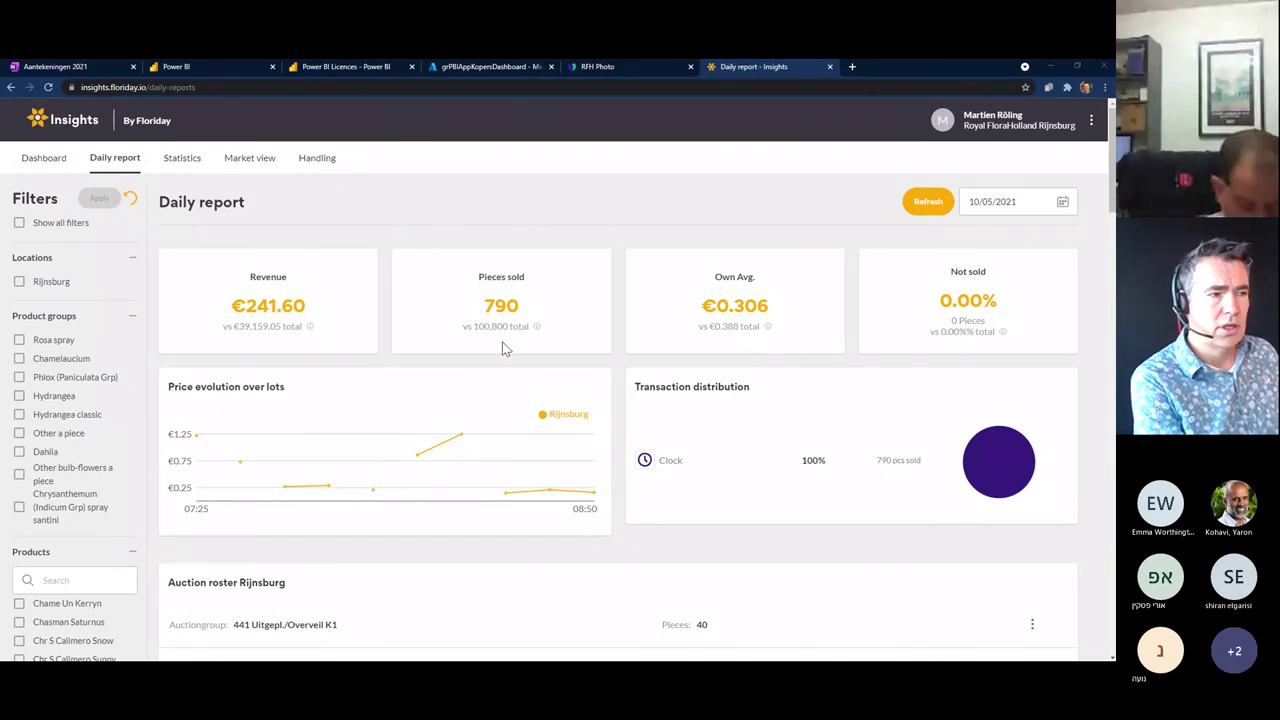
{"action": "scroll", "coordinate": [486, 391], "scroll_direction": "down", "scroll_amount": 1}
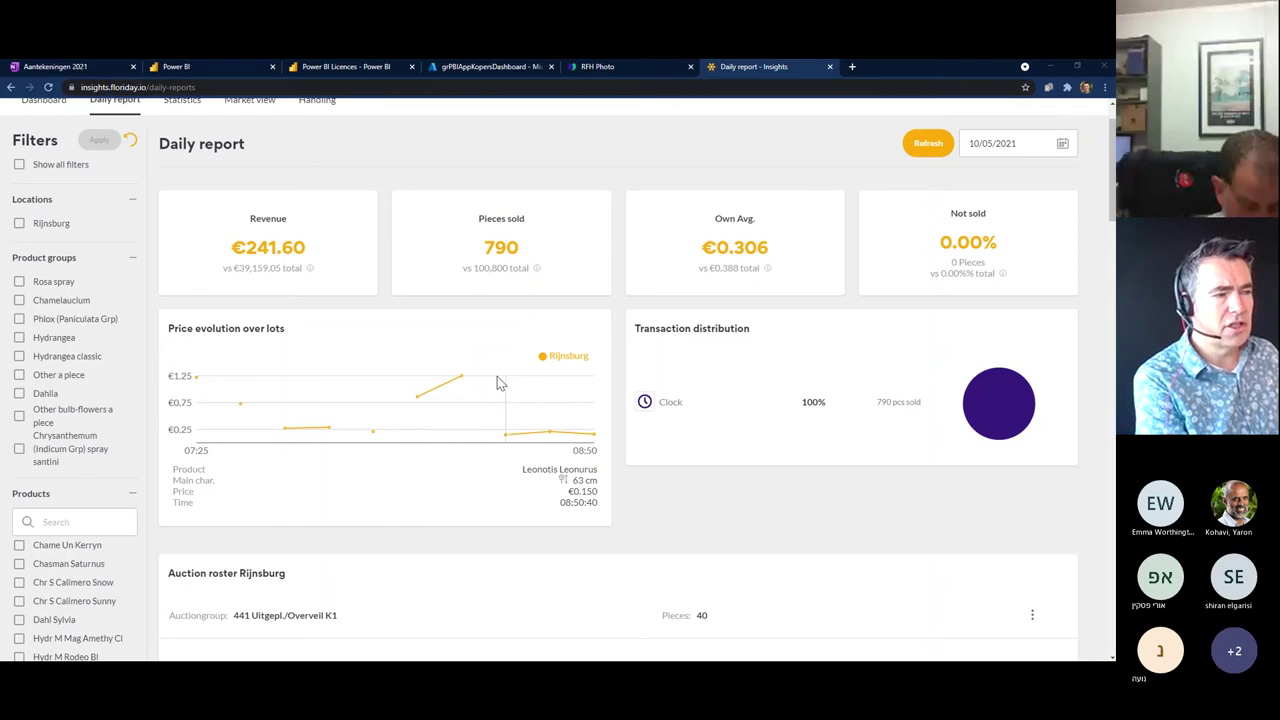
{"action": "scroll", "coordinate": [500, 378], "scroll_direction": "up", "scroll_amount": 1}
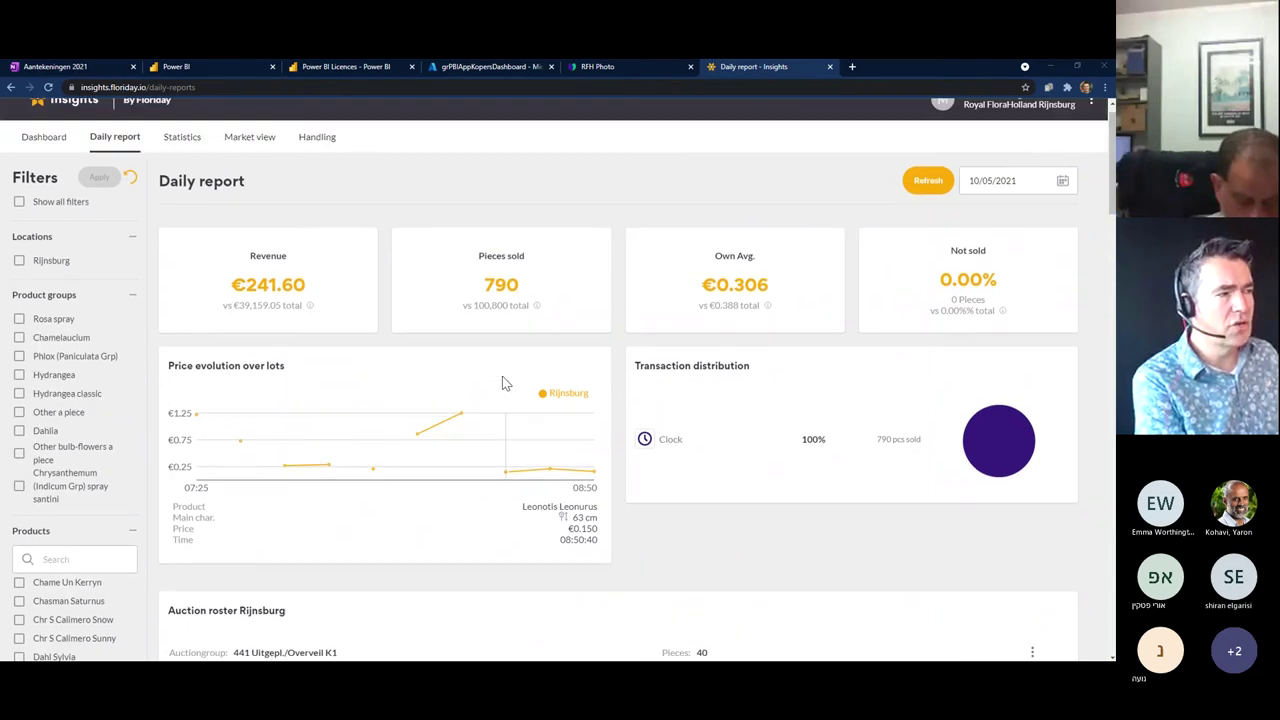
{"action": "scroll", "coordinate": [443, 394], "scroll_direction": "up", "scroll_amount": 1}
{"action": "scroll", "coordinate": [440, 397], "scroll_direction": "down", "scroll_amount": 2}
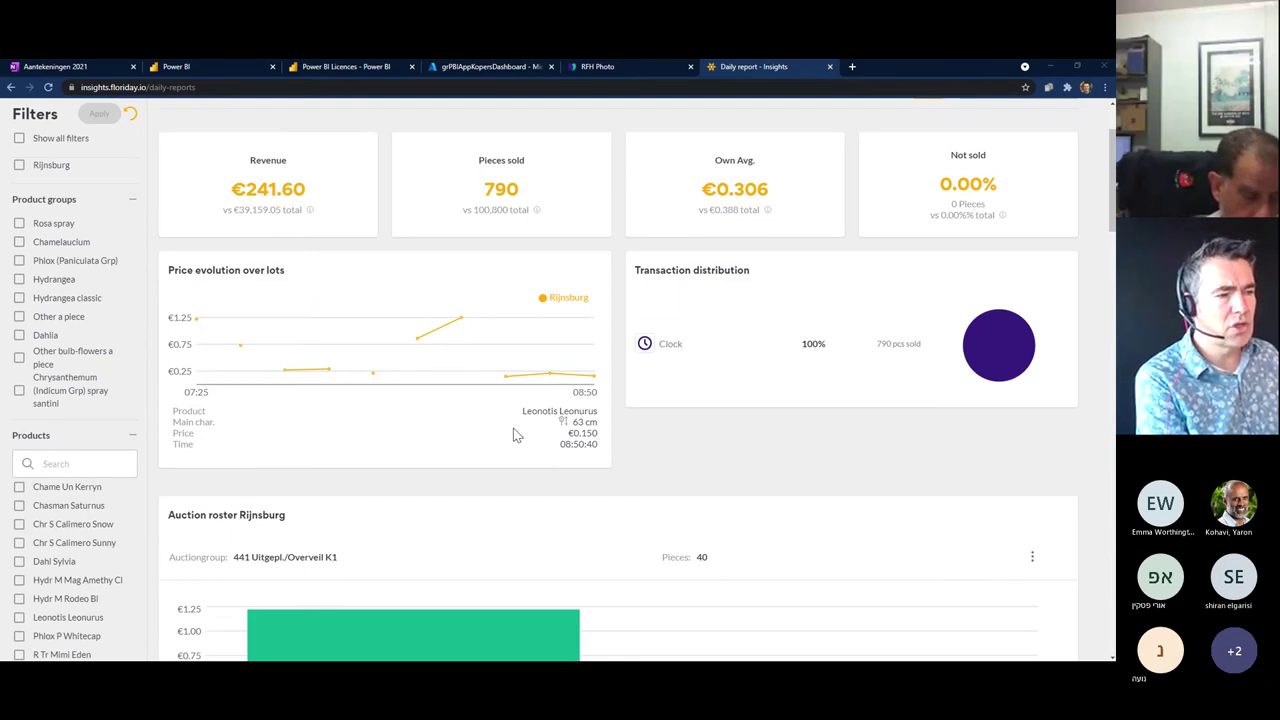
{"action": "scroll", "coordinate": [514, 433], "scroll_direction": "down", "scroll_amount": 8}
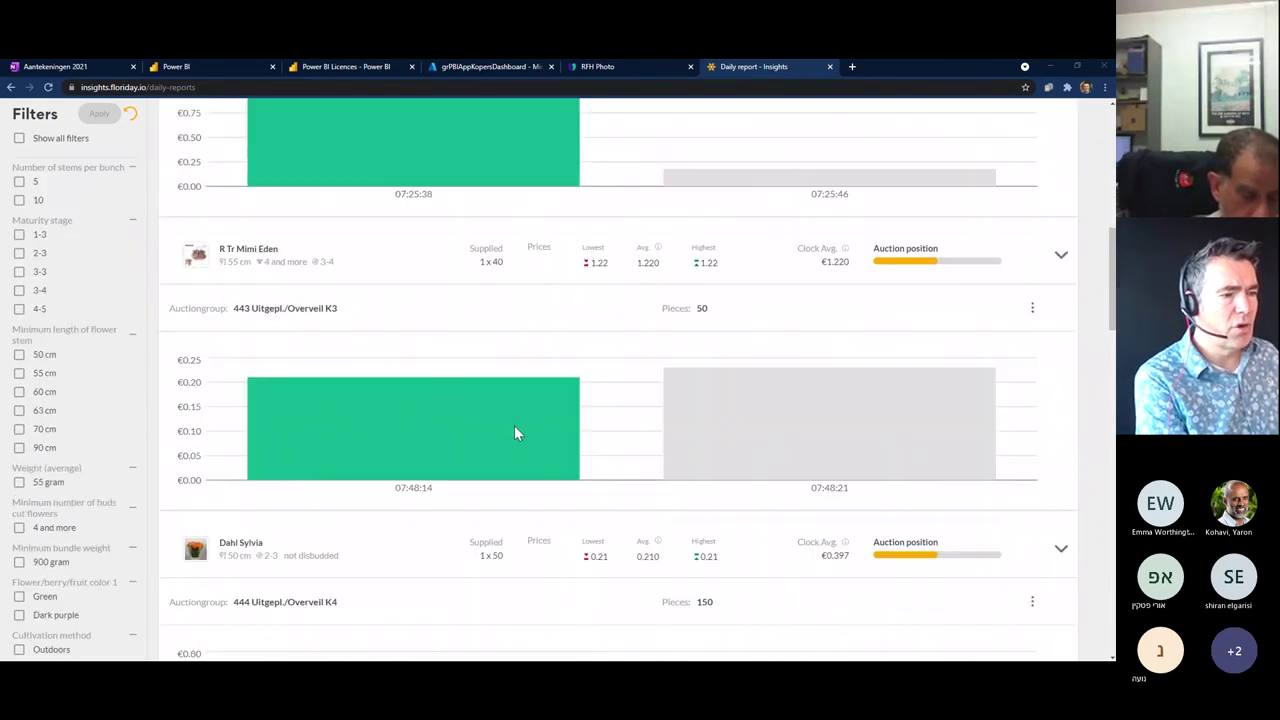
{"action": "scroll", "coordinate": [514, 433], "scroll_direction": "down", "scroll_amount": 6}
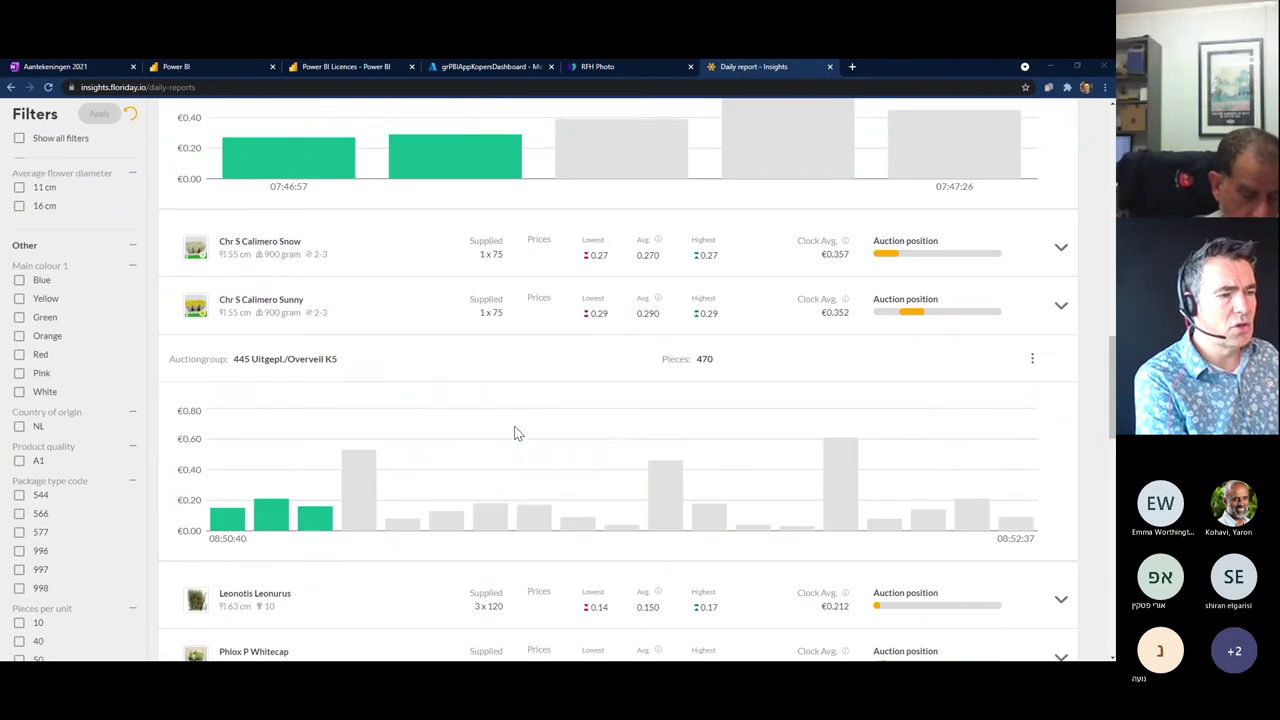
{"action": "scroll", "coordinate": [300, 415], "scroll_direction": "down", "scroll_amount": 1}
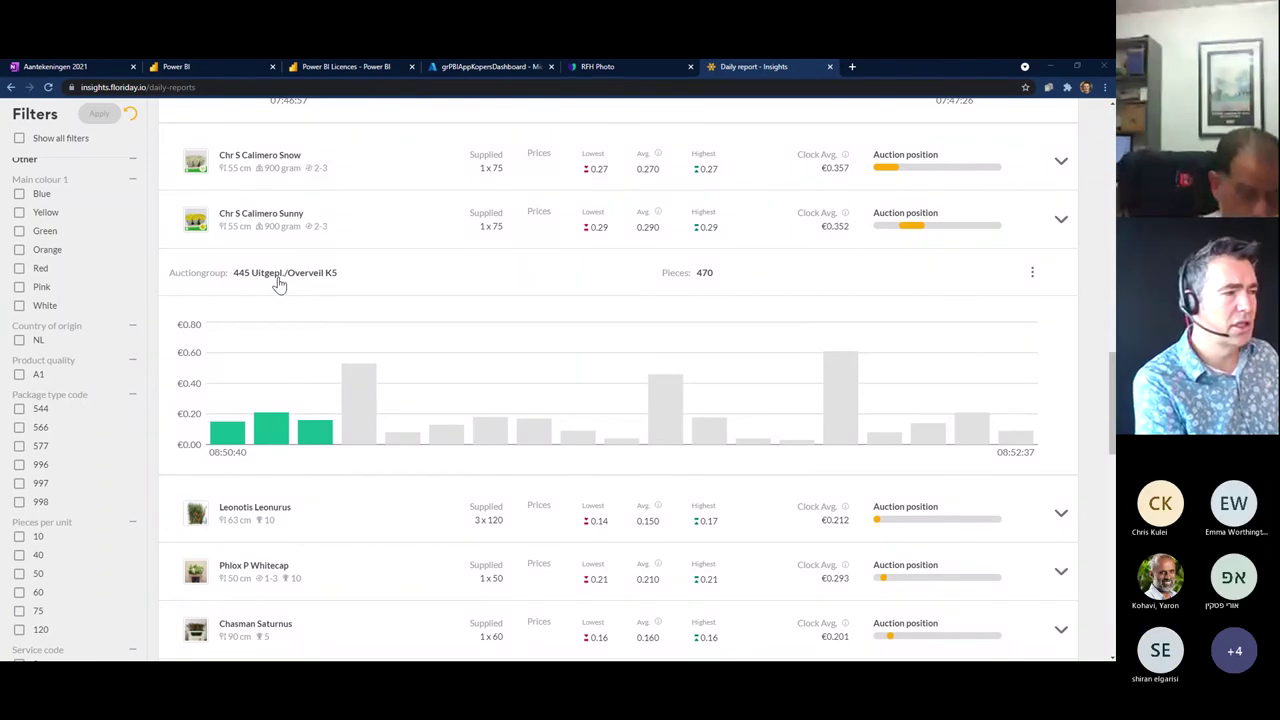
{"action": "mouse_move", "coordinate": [316, 432]}
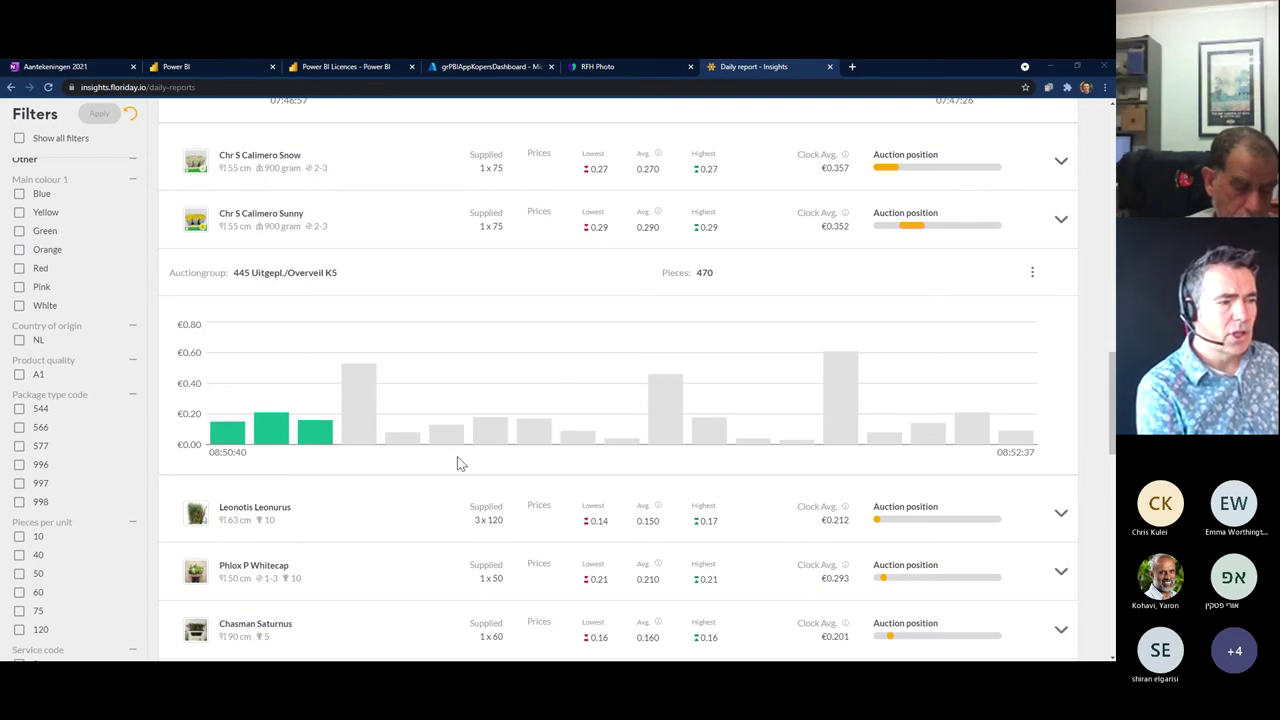
- Expand Leonotis Leonurus in auction group 445 and examine its buyer transactions and price evolution
{"action": "scroll", "coordinate": [452, 463], "scroll_direction": "down", "scroll_amount": 2}
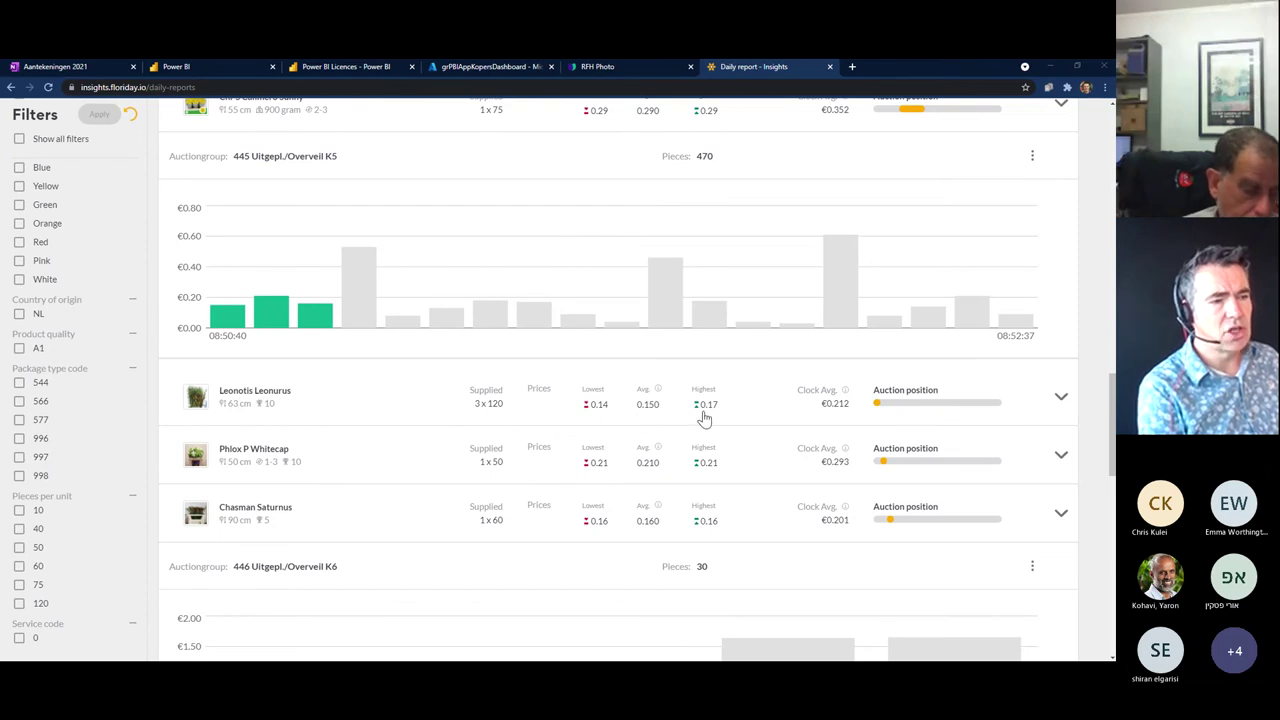
{"action": "left_click", "coordinate": [437, 413]}
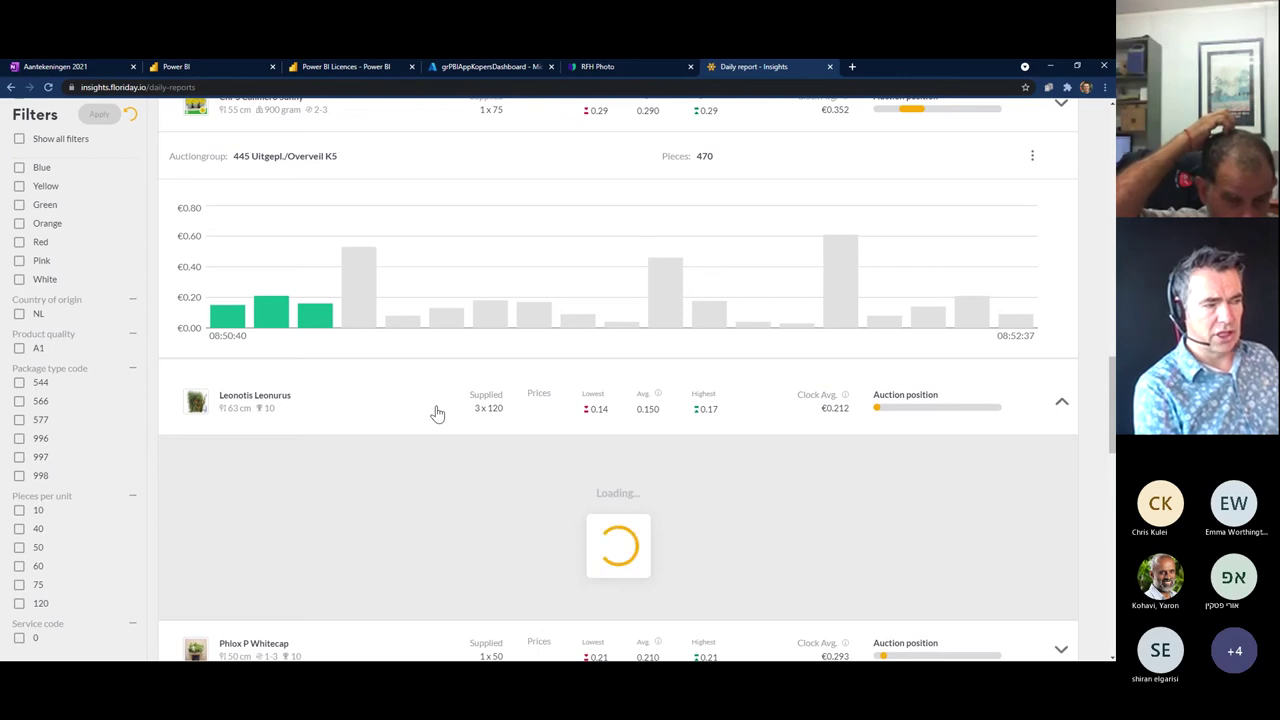
{"action": "scroll", "coordinate": [484, 409], "scroll_direction": "down", "scroll_amount": 2}
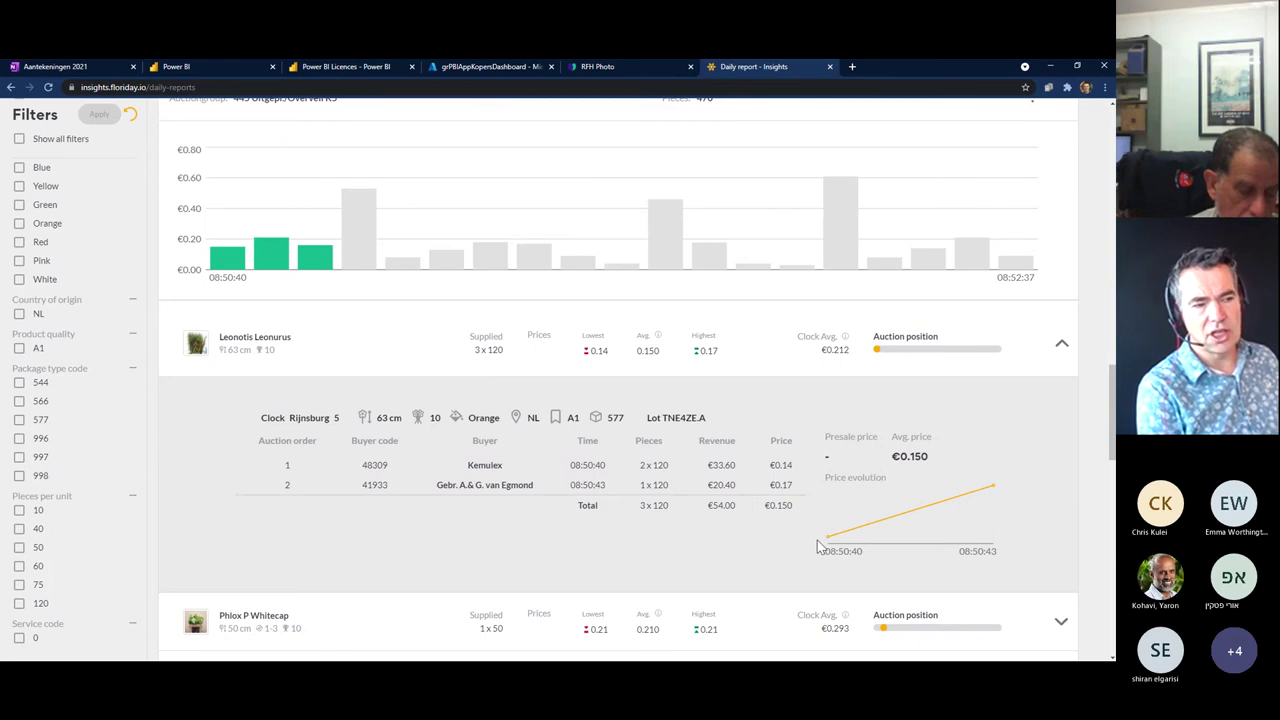
{"action": "mouse_move", "coordinate": [862, 540]}
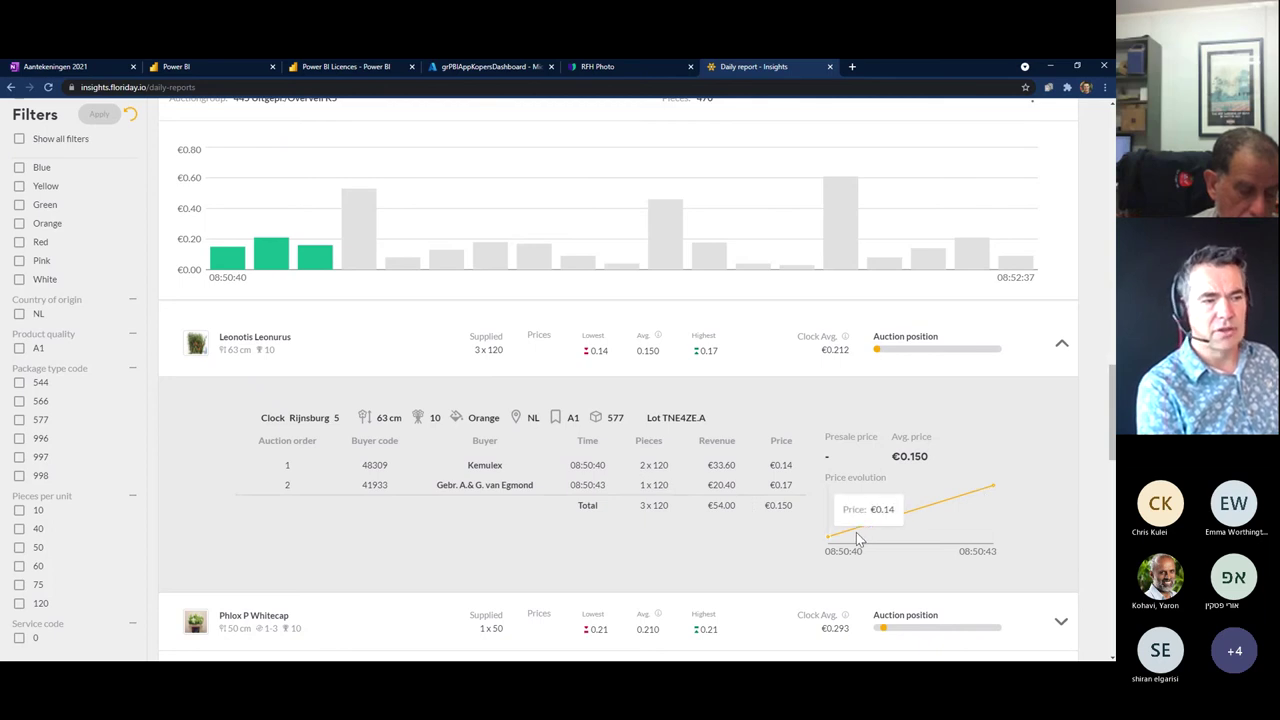
{"action": "mouse_move", "coordinate": [987, 503]}
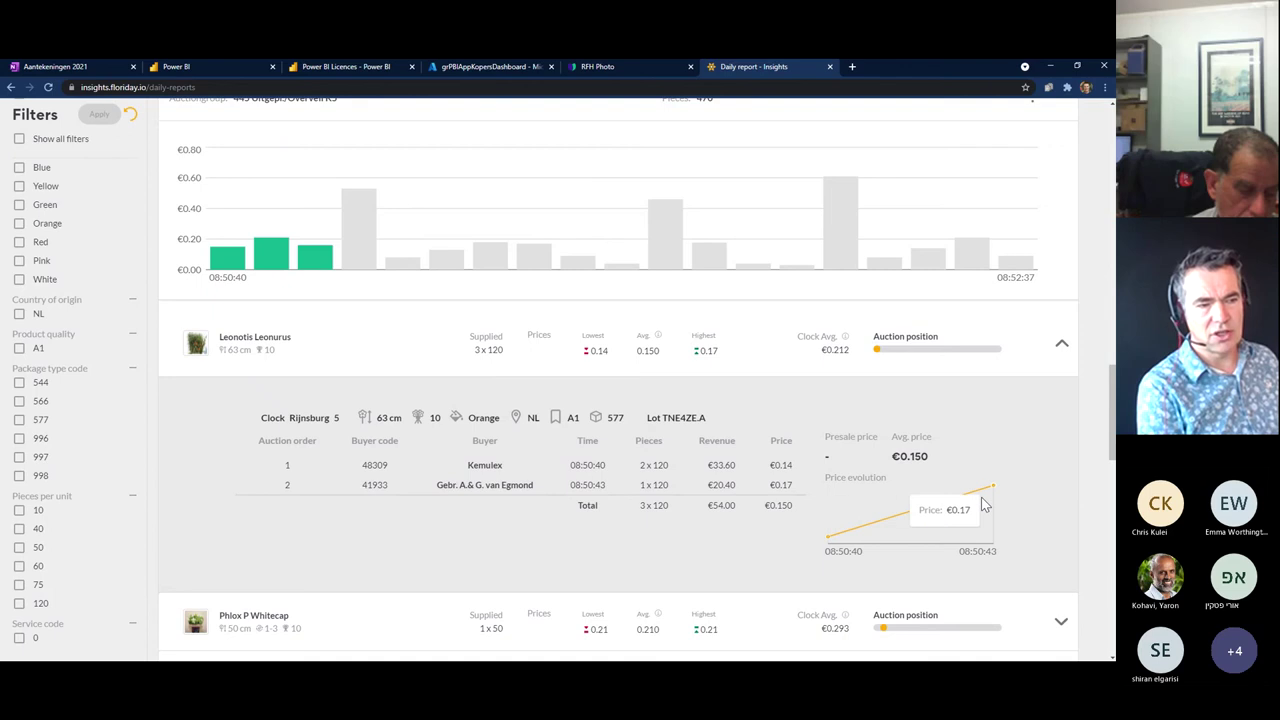
{"action": "scroll", "coordinate": [870, 510], "scroll_direction": "down", "scroll_amount": 1}
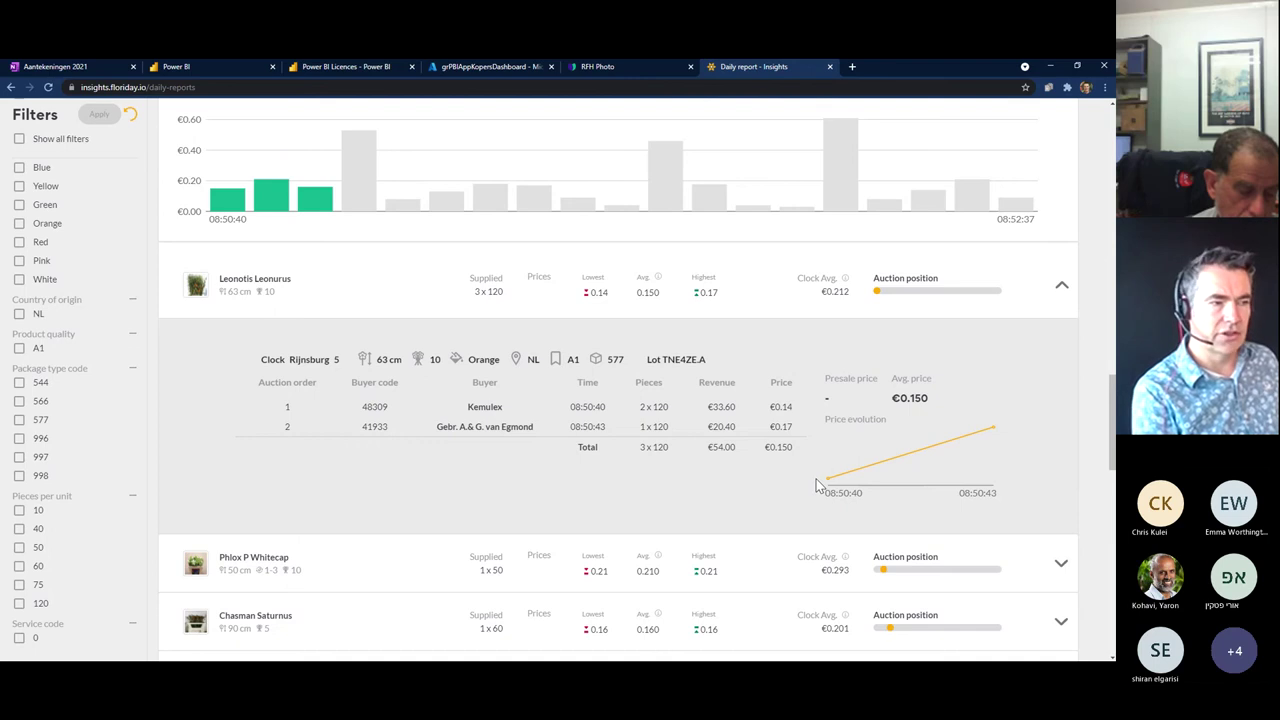
{"action": "scroll", "coordinate": [815, 485], "scroll_direction": "down", "scroll_amount": 1}
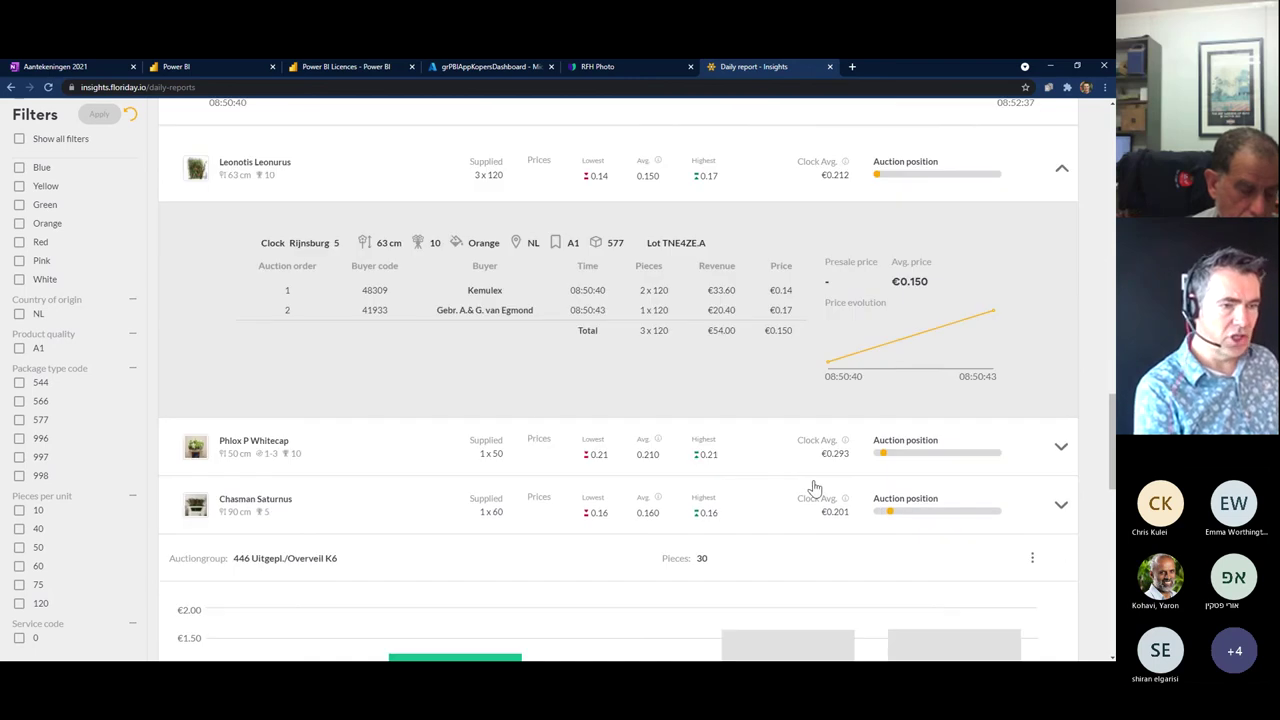
- Briefly view the transaction details of Phlox P Whitecap, then collapse them and the Leonotis Leonurus details
{"action": "left_click", "coordinate": [774, 463]}
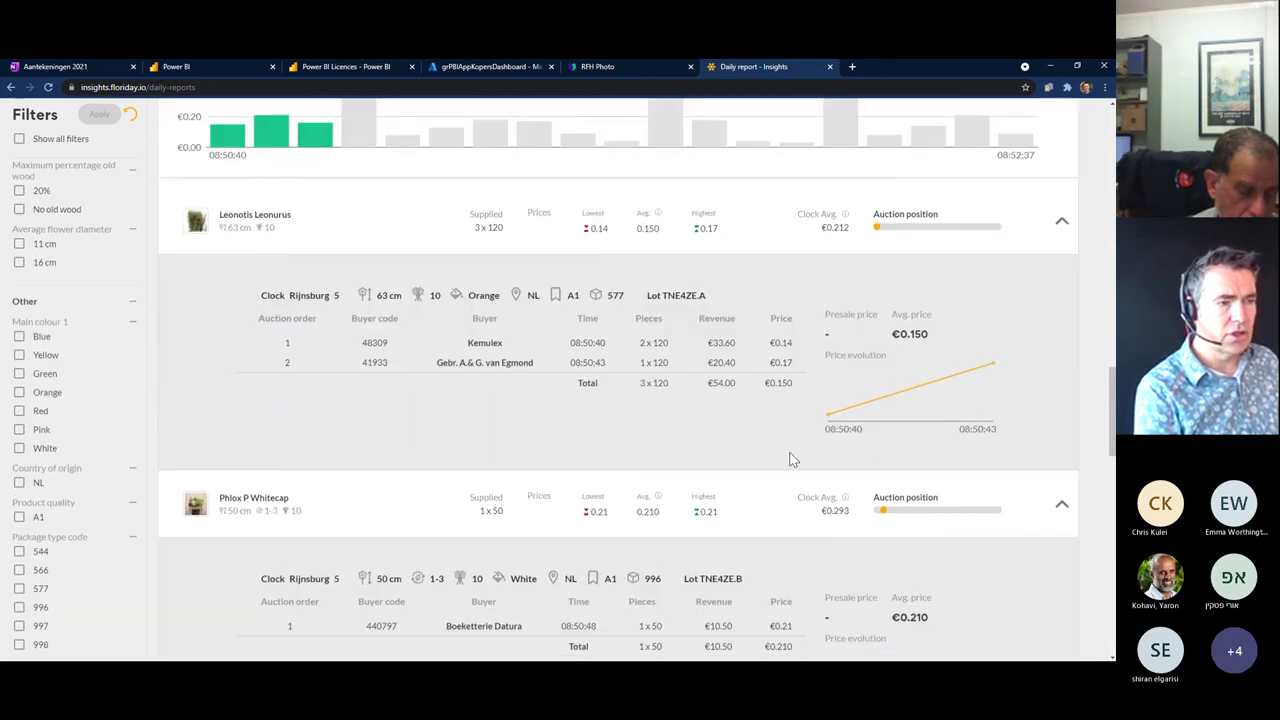
{"action": "left_click", "coordinate": [783, 500]}
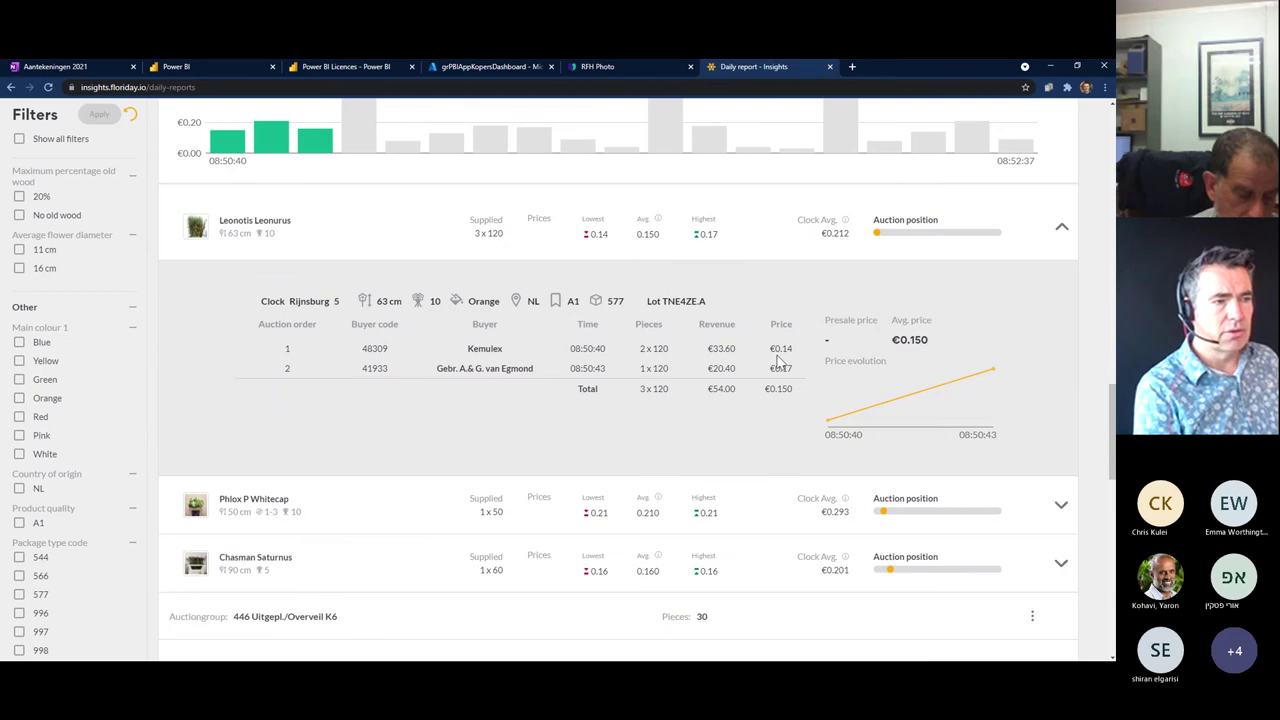
{"action": "scroll", "coordinate": [1065, 352], "scroll_direction": "up", "scroll_amount": 1}
{"action": "left_click", "coordinate": [1062, 348]}
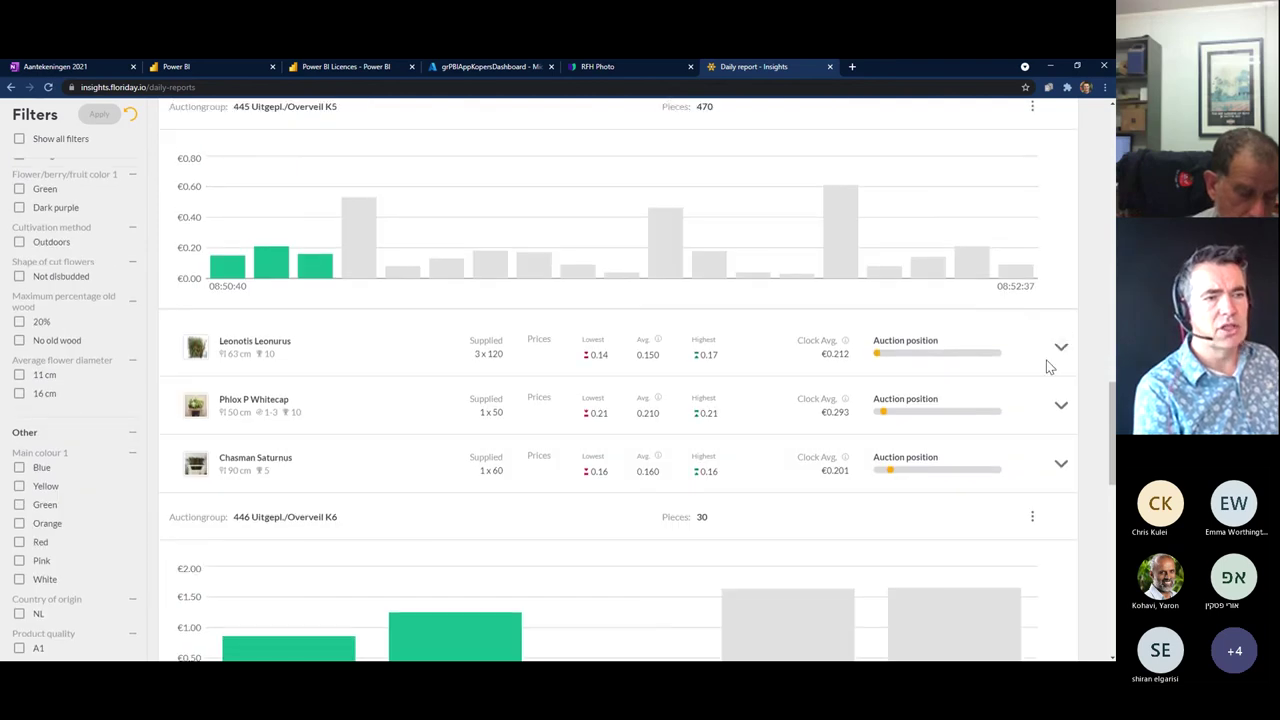
- View all transactions of auction group 445 Uitgepl./Overveil K5 together, then close the overview
{"action": "scroll", "coordinate": [1048, 366], "scroll_direction": "up", "scroll_amount": 3}
{"action": "scroll", "coordinate": [1046, 362], "scroll_direction": "up", "scroll_amount": 1}
{"action": "scroll", "coordinate": [1046, 362], "scroll_direction": "down", "scroll_amount": 3}
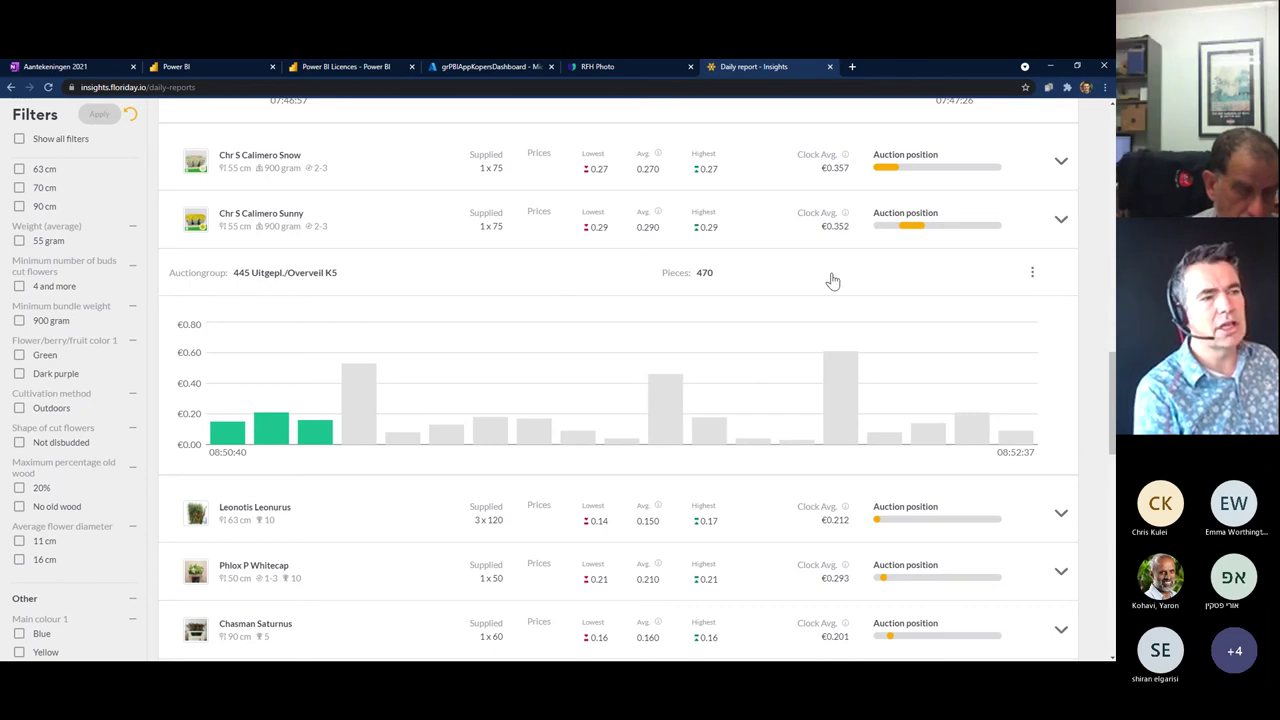
{"action": "left_click", "coordinate": [1034, 277]}
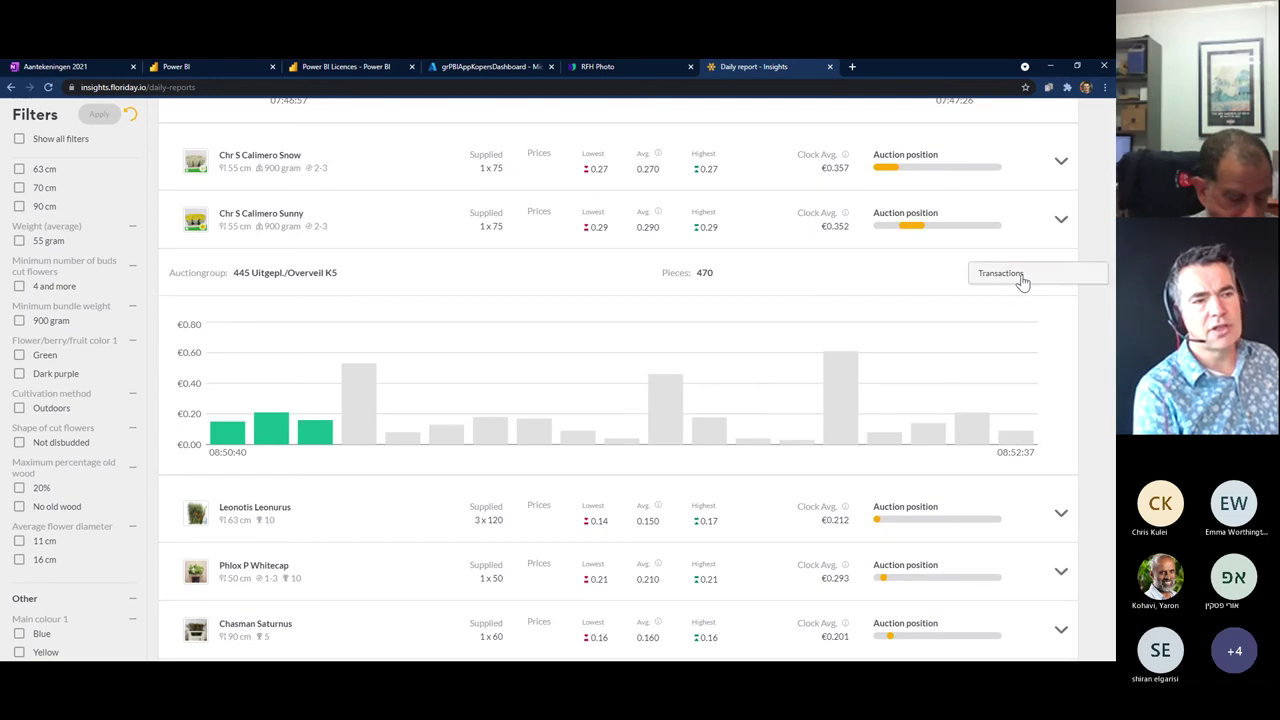
{"action": "left_click", "coordinate": [1012, 275]}
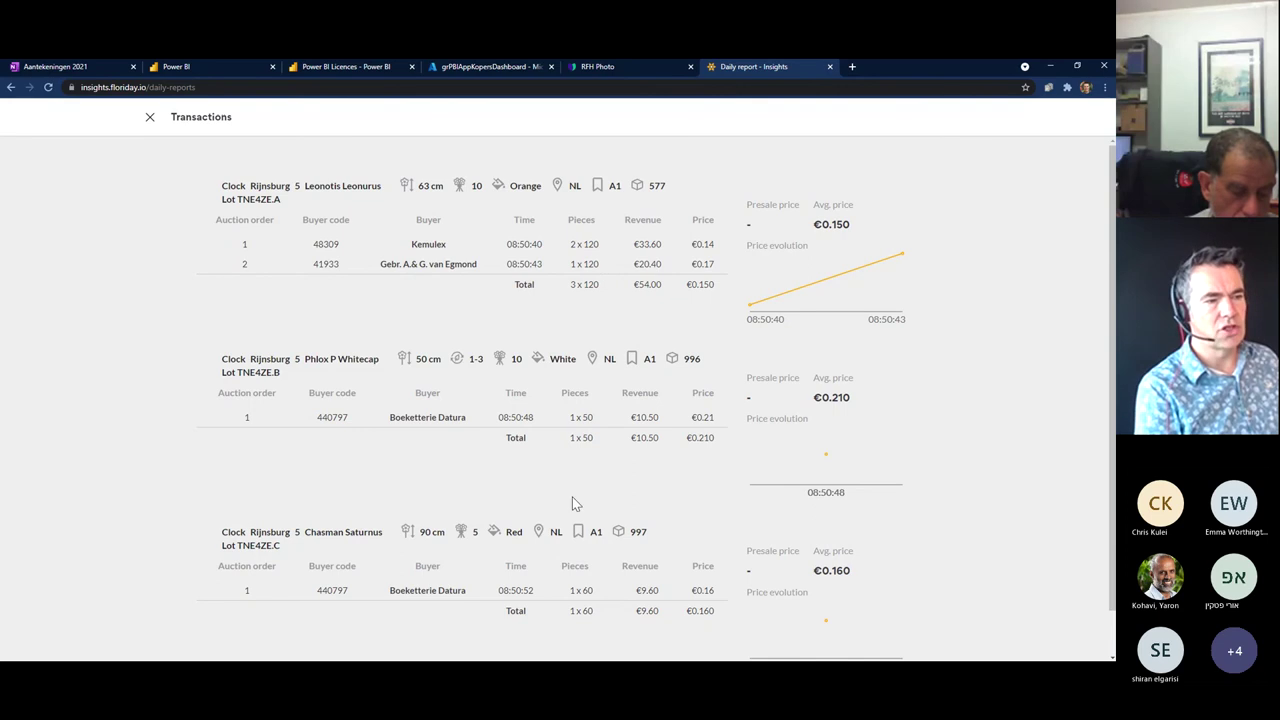
{"action": "scroll", "coordinate": [600, 510], "scroll_direction": "down", "scroll_amount": 1}
{"action": "scroll", "coordinate": [624, 518], "scroll_direction": "up", "scroll_amount": 1}
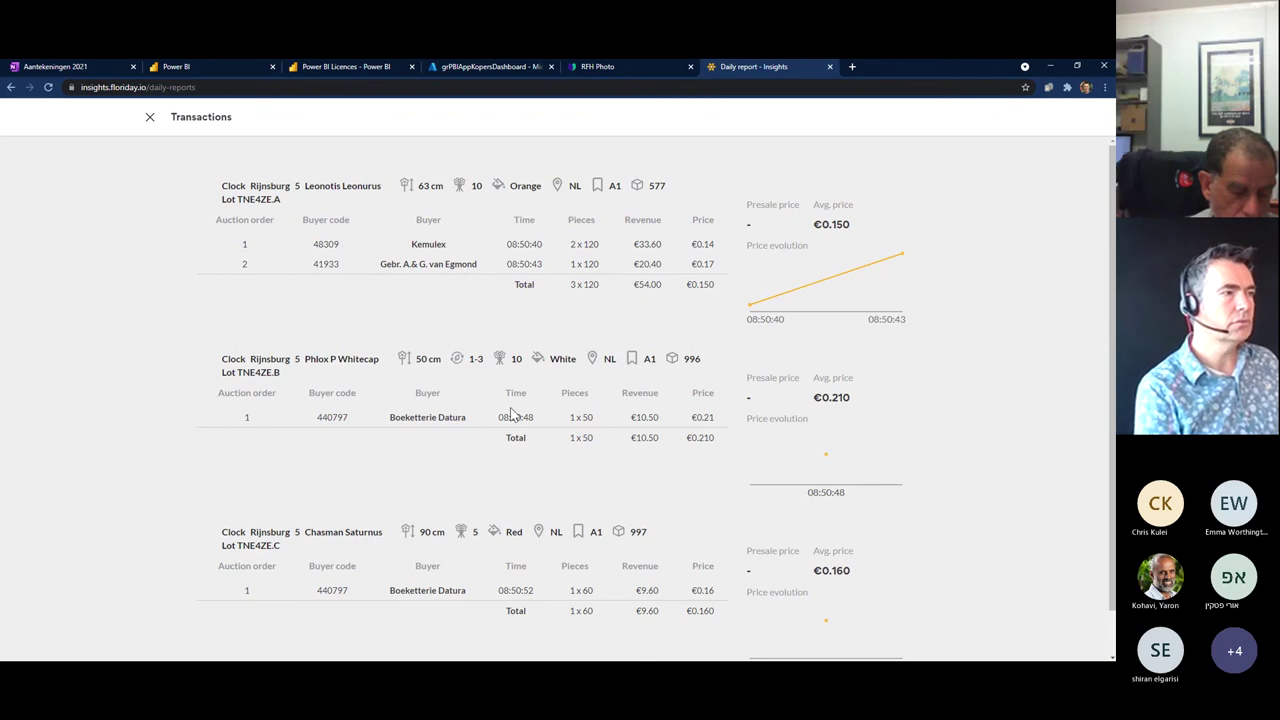
{"action": "left_click", "coordinate": [148, 118]}
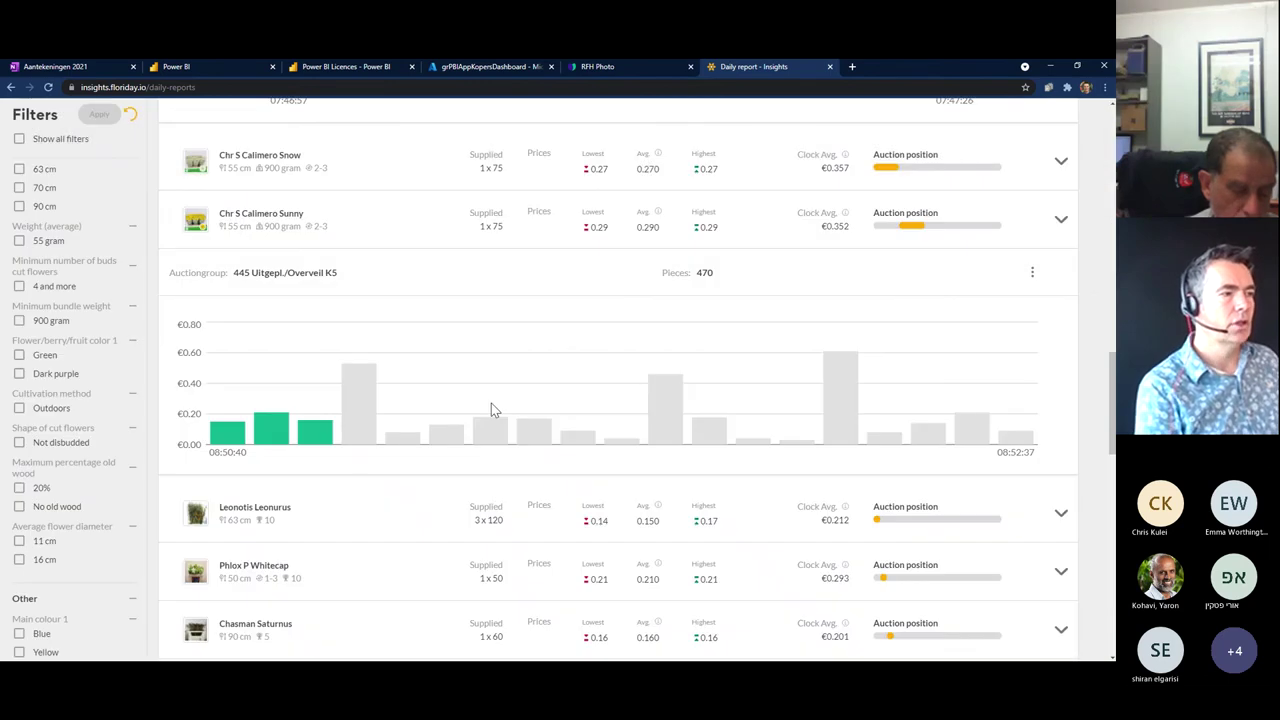
- Return to the Daily report's overview and filter it on the product group Phlox (Paniculata Grp) only
{"action": "scroll", "coordinate": [491, 403], "scroll_direction": "down", "scroll_amount": 6}
{"action": "scroll", "coordinate": [555, 472], "scroll_direction": "up", "scroll_amount": 10}
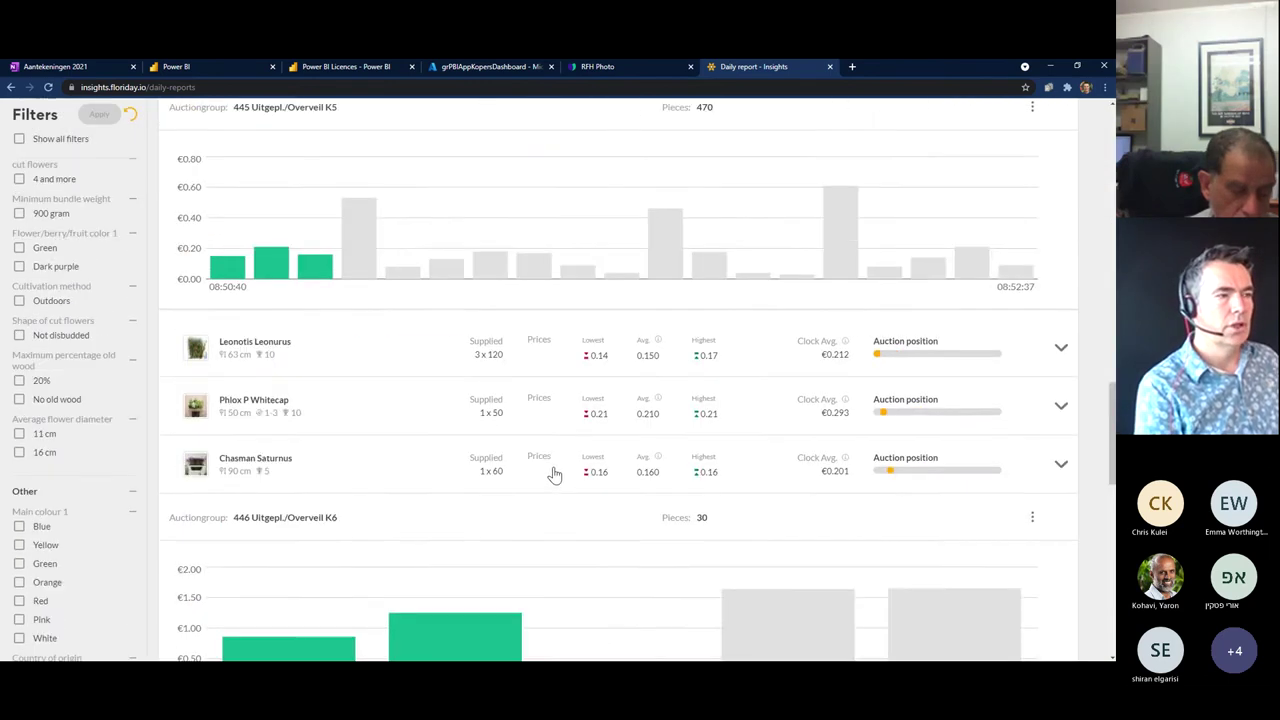
{"action": "scroll", "coordinate": [555, 472], "scroll_direction": "up", "scroll_amount": 10}
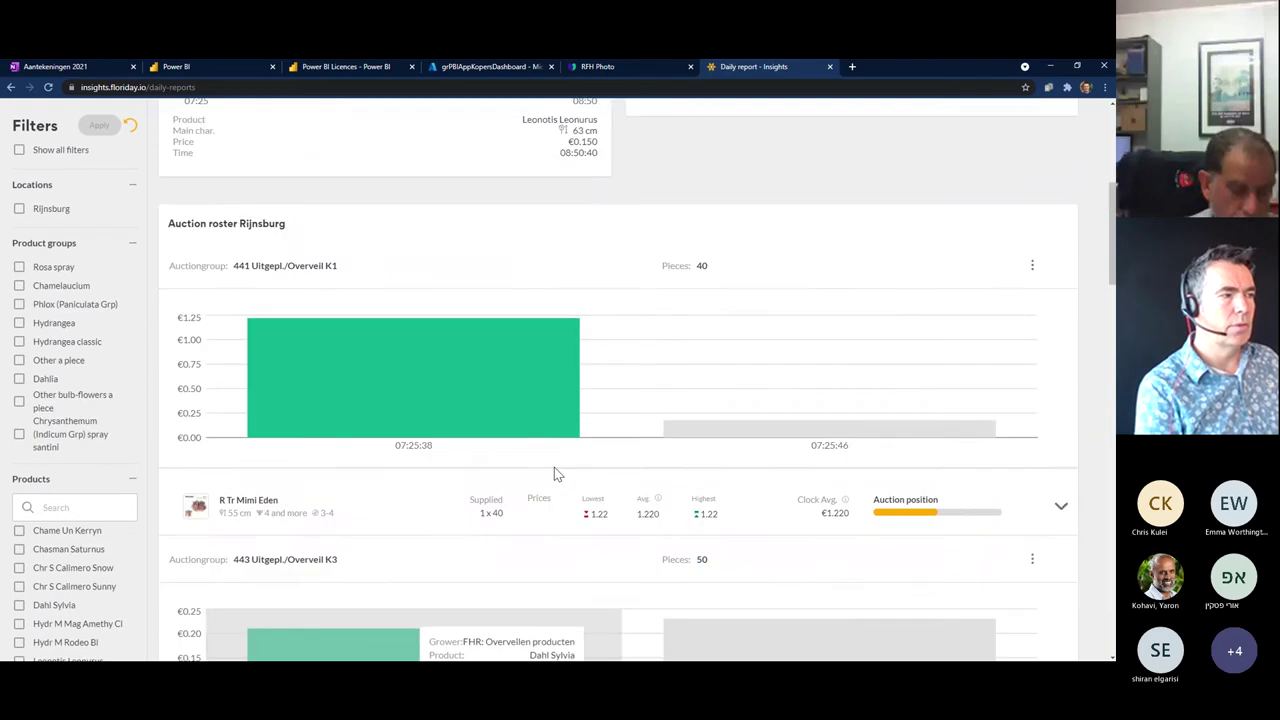
{"action": "scroll", "coordinate": [558, 472], "scroll_direction": "up", "scroll_amount": 3}
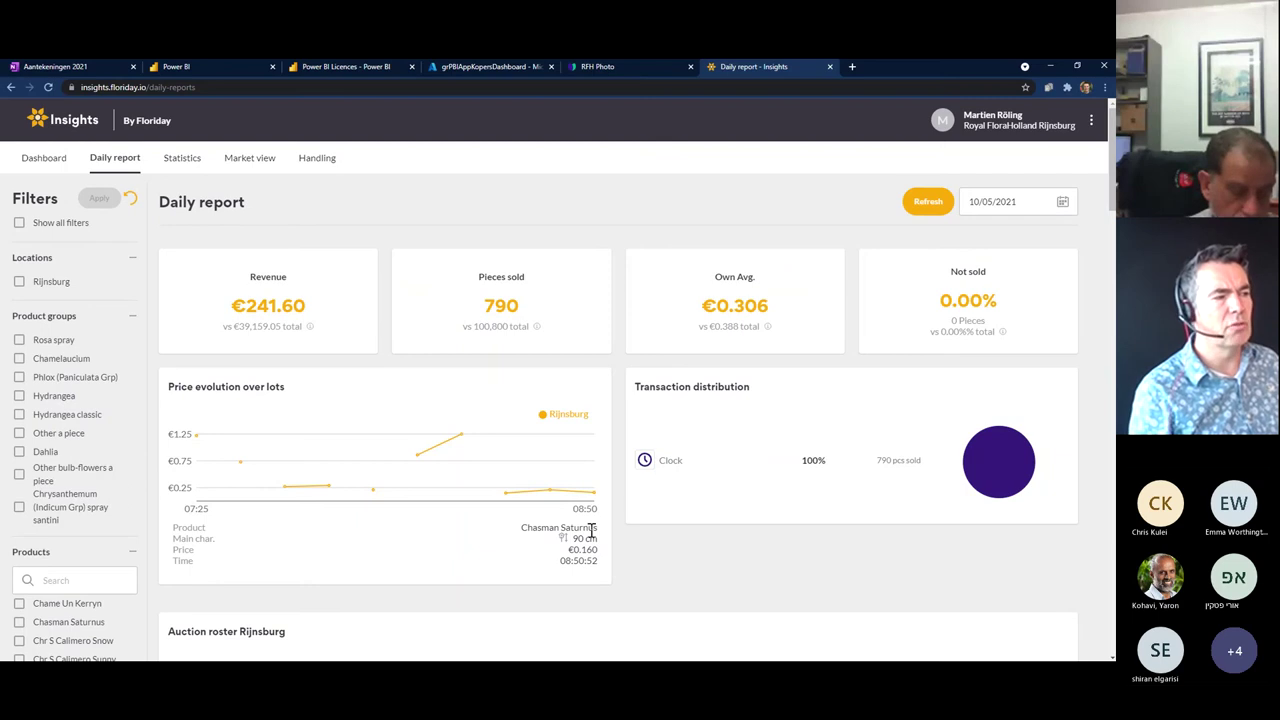
{"action": "left_click", "coordinate": [19, 396]}
{"action": "left_click", "coordinate": [19, 414]}
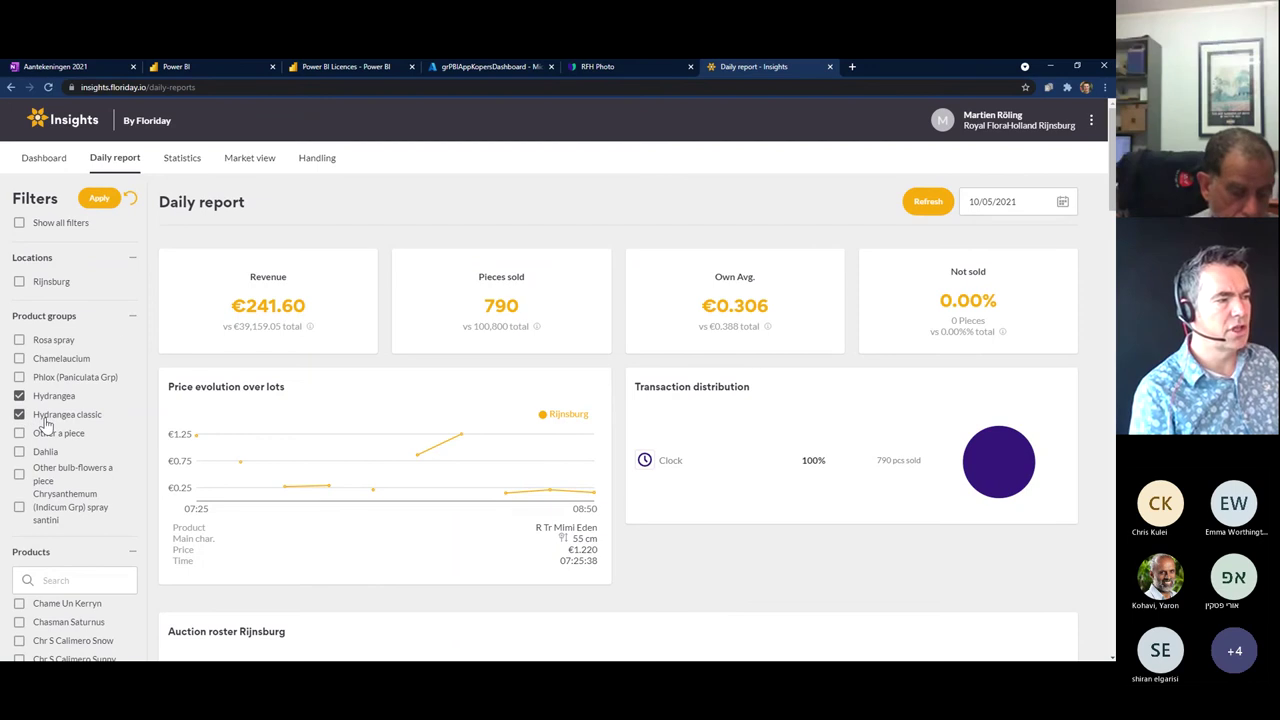
{"action": "left_click", "coordinate": [19, 377]}
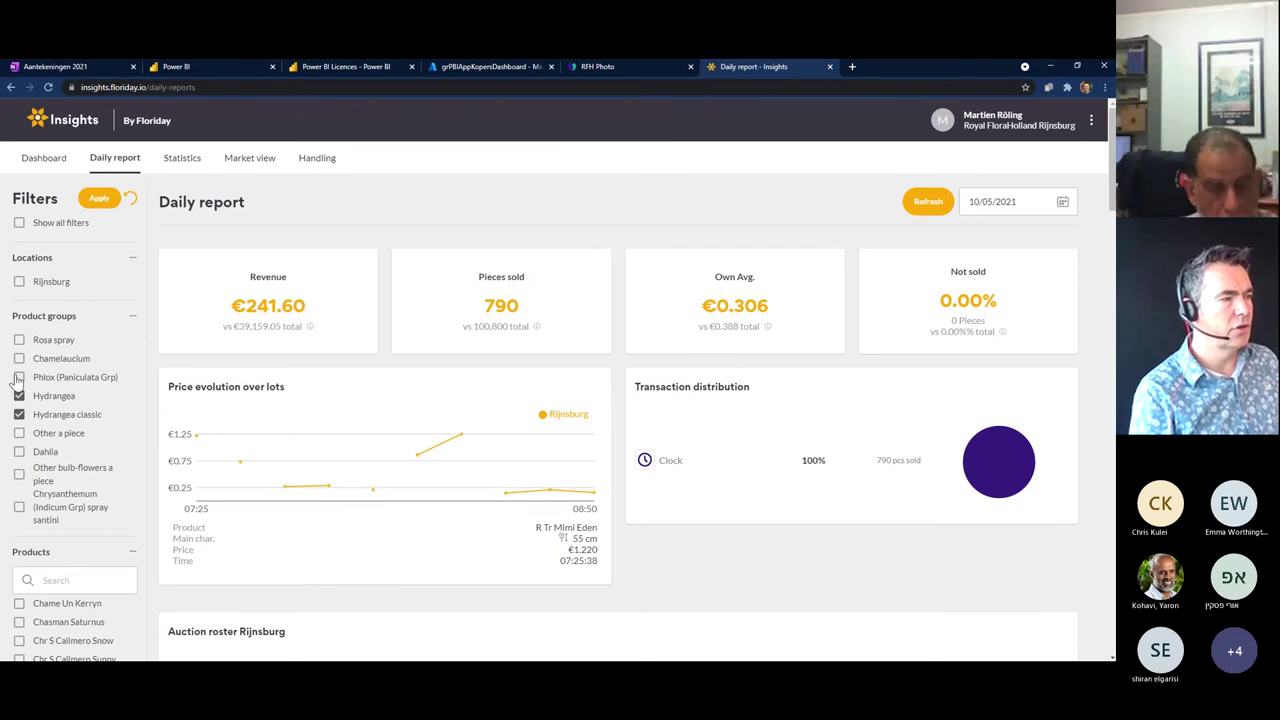
{"action": "left_click", "coordinate": [19, 396]}
{"action": "left_click", "coordinate": [19, 415]}
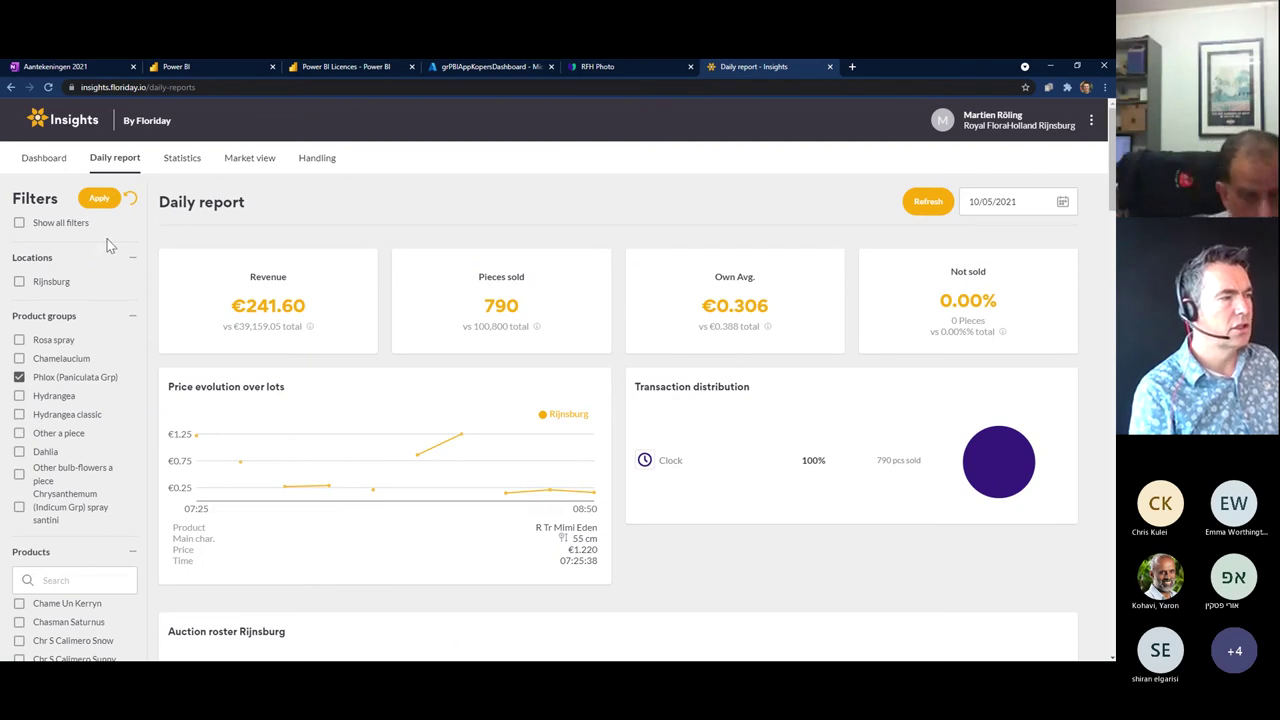
{"action": "left_click", "coordinate": [100, 199]}
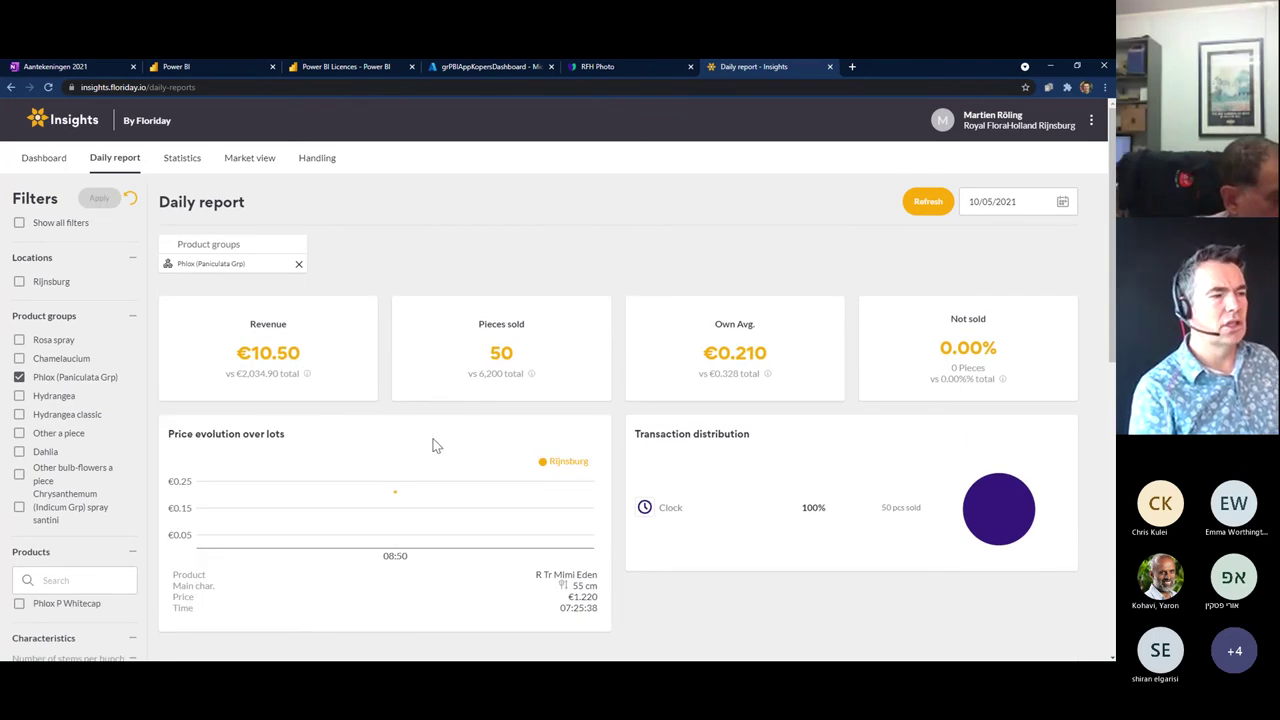
- Examine the Phlox price evolution and the auction group 445 Uitgepl./Overveil K5 bars, comparing own and other growers' lots
{"action": "mouse_move", "coordinate": [386, 490]}
{"action": "scroll", "coordinate": [399, 505], "scroll_direction": "down", "scroll_amount": 4}
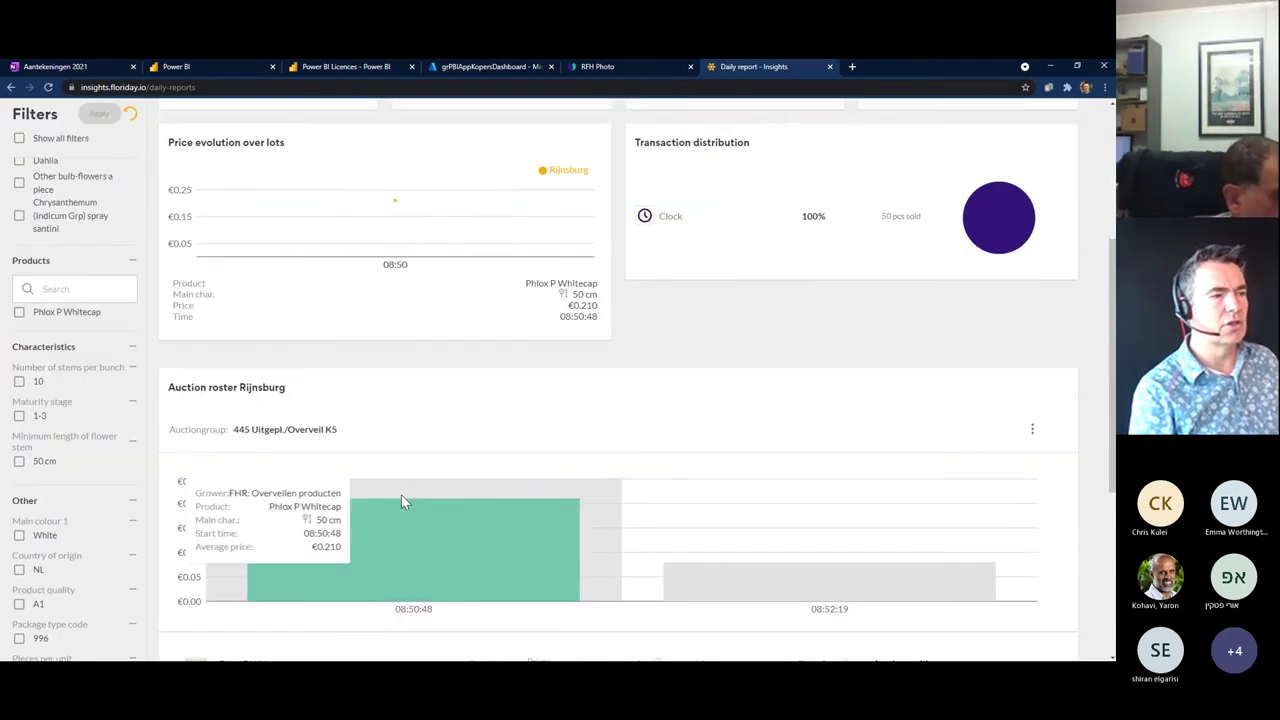
{"action": "scroll", "coordinate": [309, 394], "scroll_direction": "down", "scroll_amount": 1}
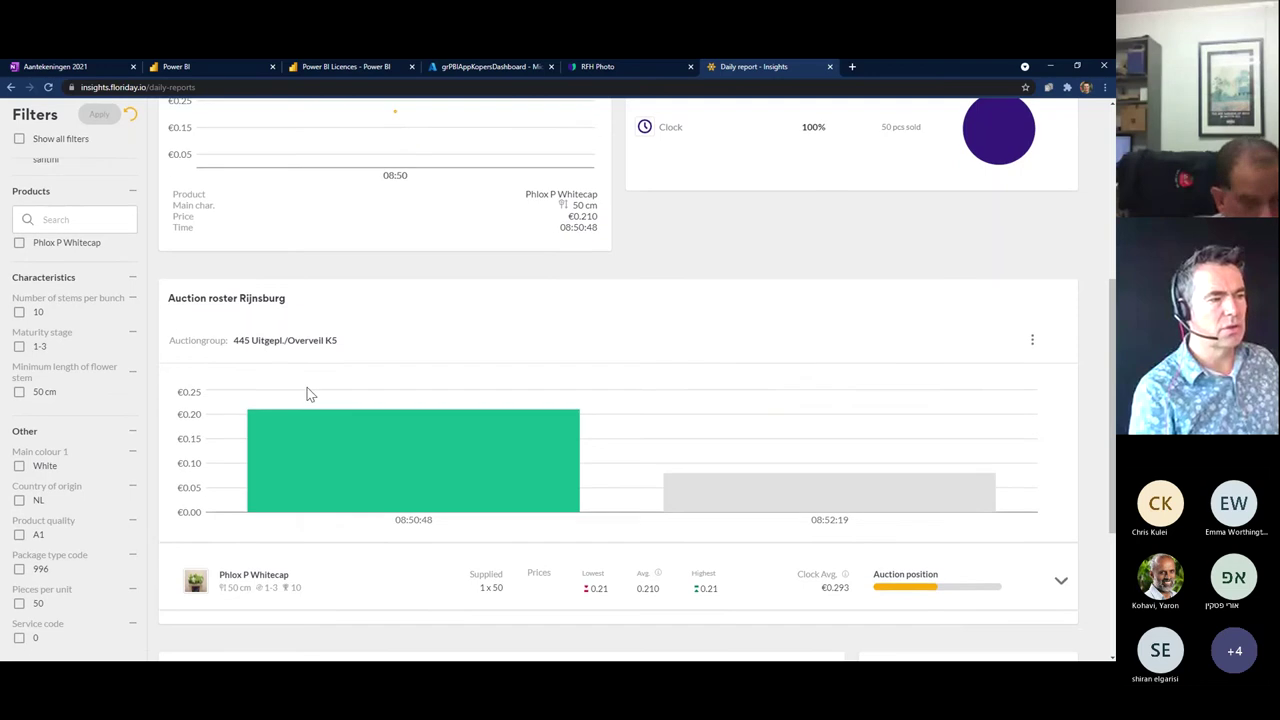
{"action": "mouse_move", "coordinate": [688, 421]}
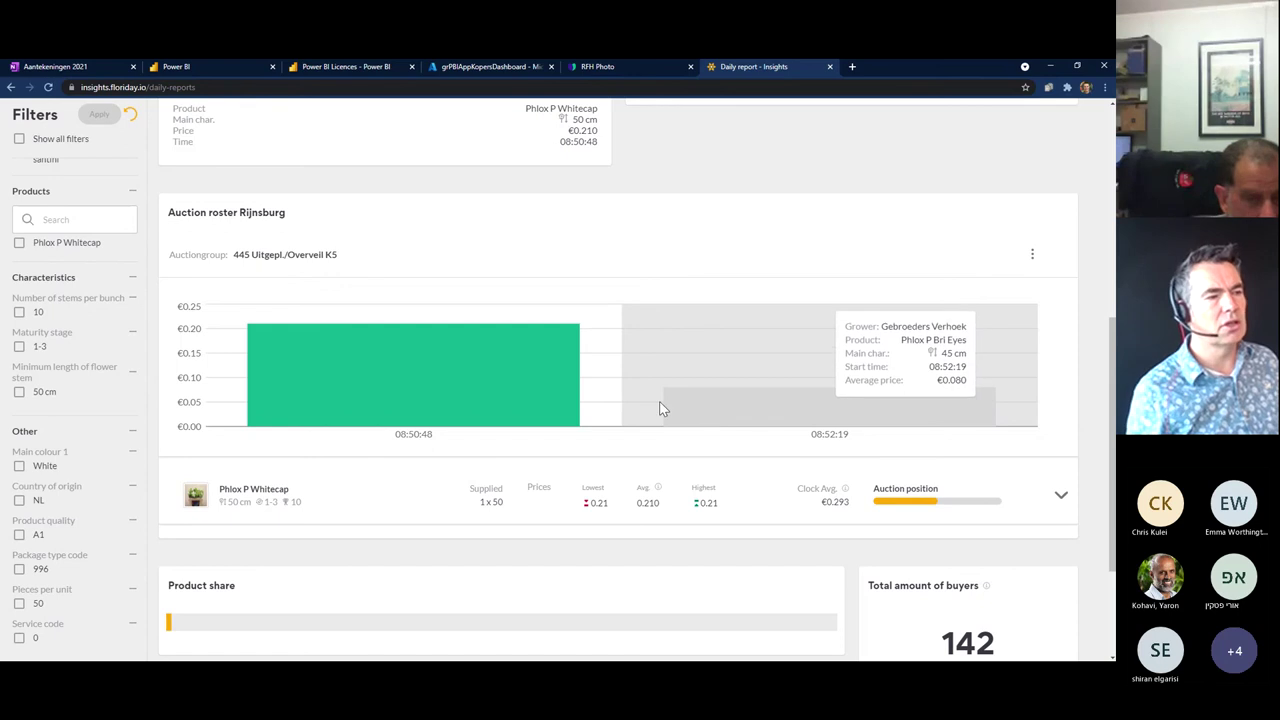
{"action": "scroll", "coordinate": [660, 407], "scroll_direction": "up", "scroll_amount": 3}
{"action": "scroll", "coordinate": [660, 407], "scroll_direction": "up", "scroll_amount": 2}
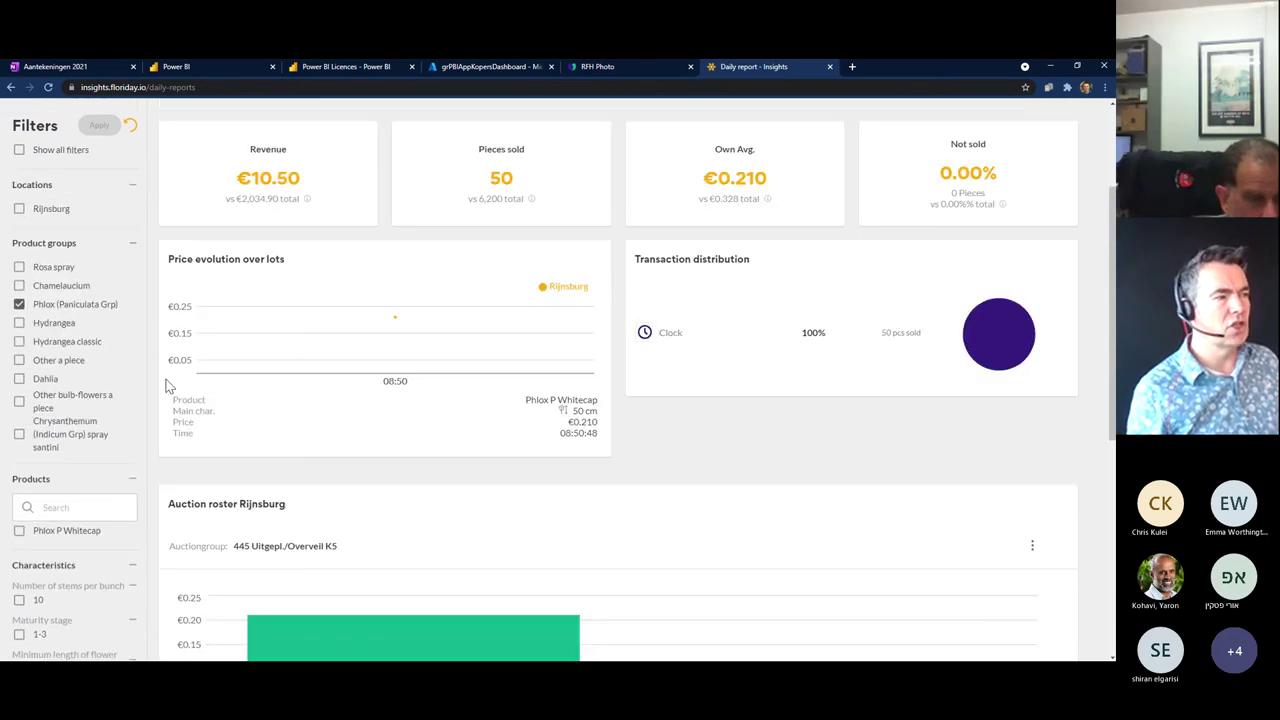
- Remove the Phlox (Paniculata Grp) filter and look through the available product and characteristics filters
{"action": "left_click", "coordinate": [20, 305]}
{"action": "left_click", "coordinate": [101, 127]}
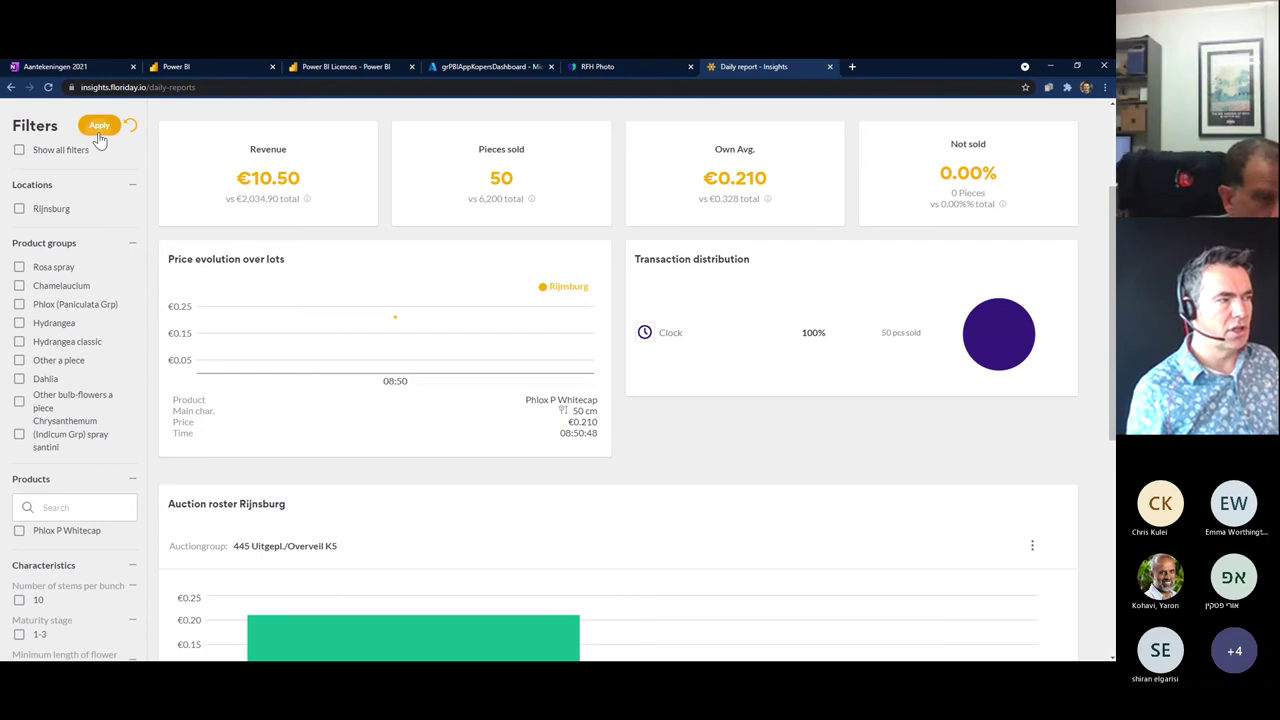
{"action": "scroll", "coordinate": [141, 458], "scroll_direction": "down", "scroll_amount": 2}
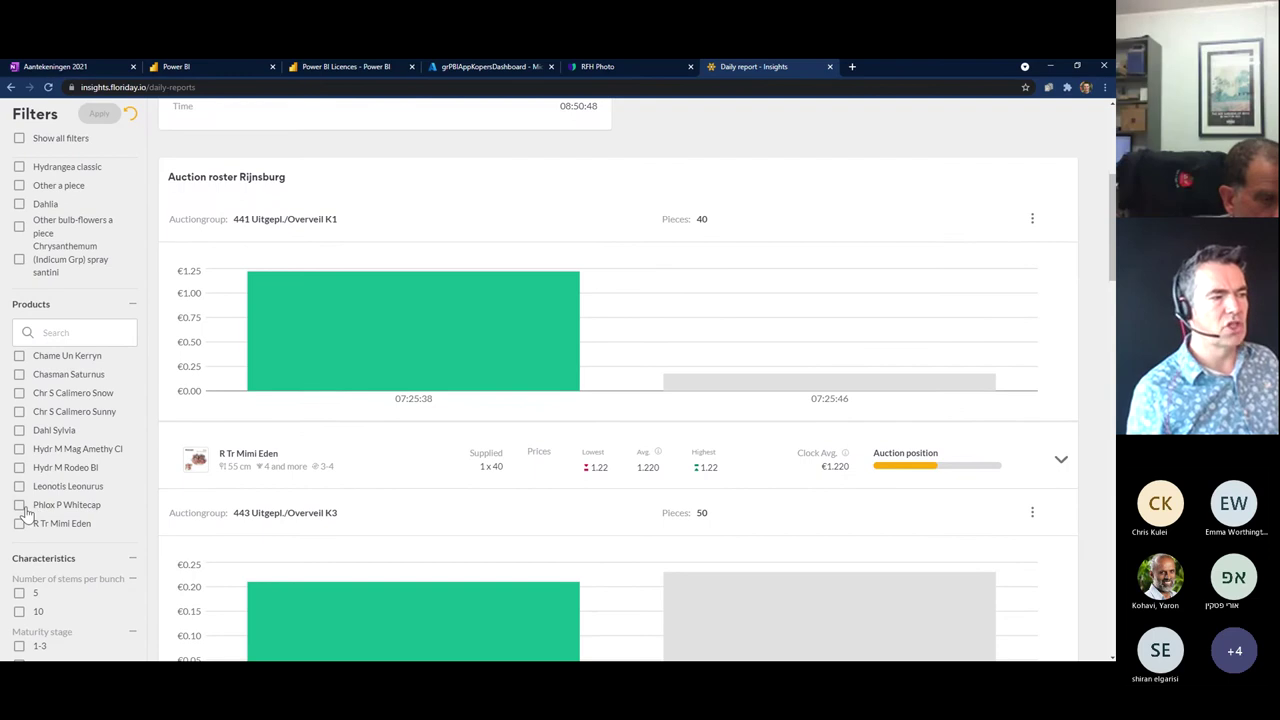
{"action": "scroll", "coordinate": [66, 515], "scroll_direction": "down", "scroll_amount": 1}
{"action": "scroll", "coordinate": [66, 515], "scroll_direction": "down", "scroll_amount": 3}
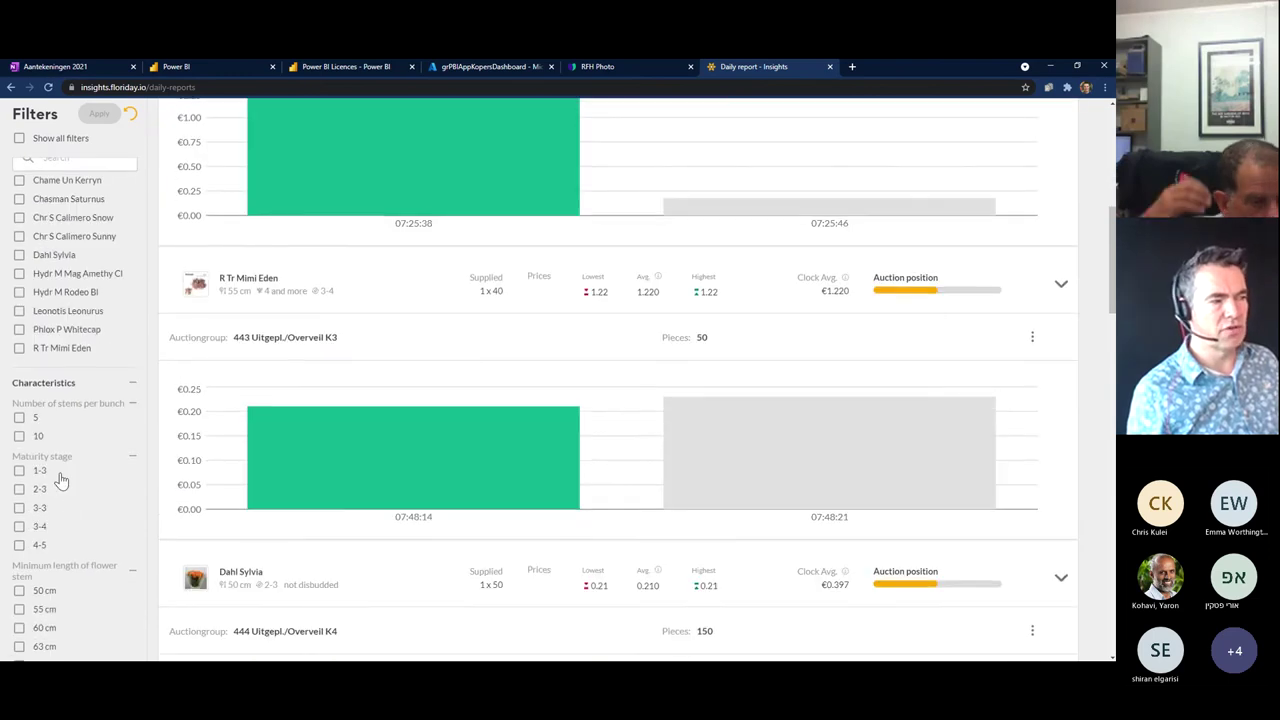
{"action": "scroll", "coordinate": [420, 506], "scroll_direction": "up", "scroll_amount": 5}
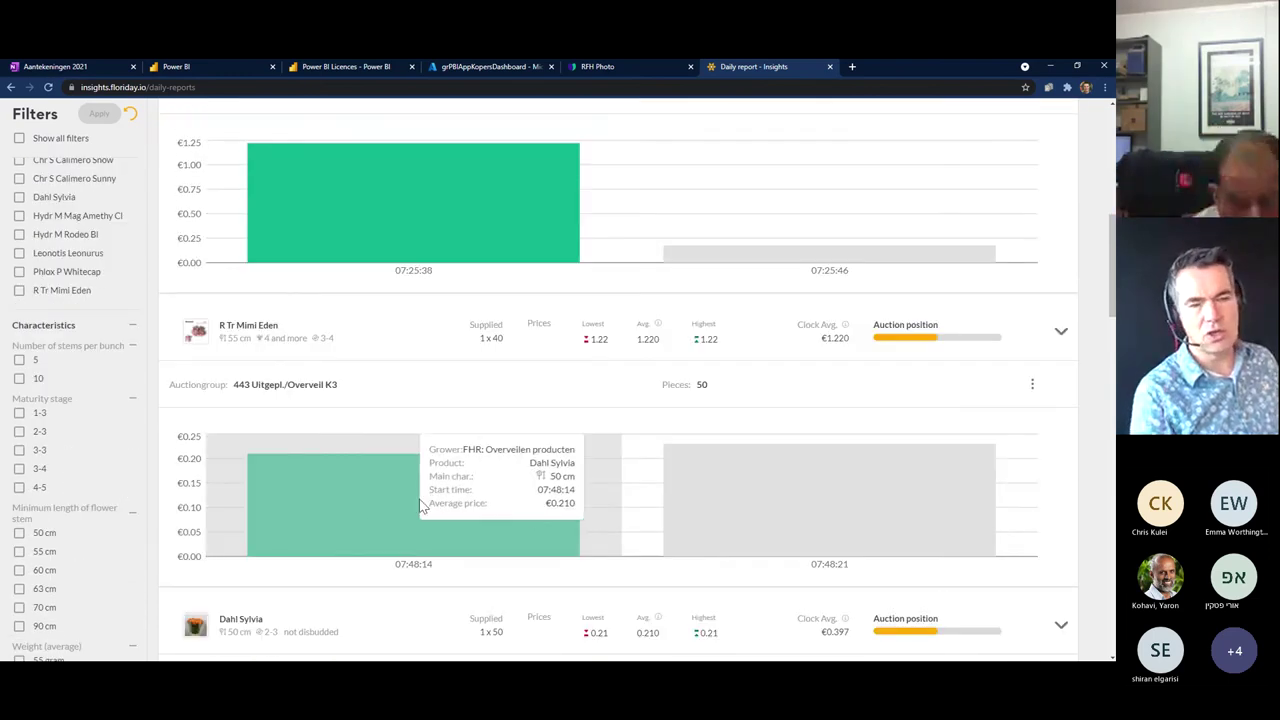
{"action": "scroll", "coordinate": [420, 507], "scroll_direction": "up", "scroll_amount": 5}
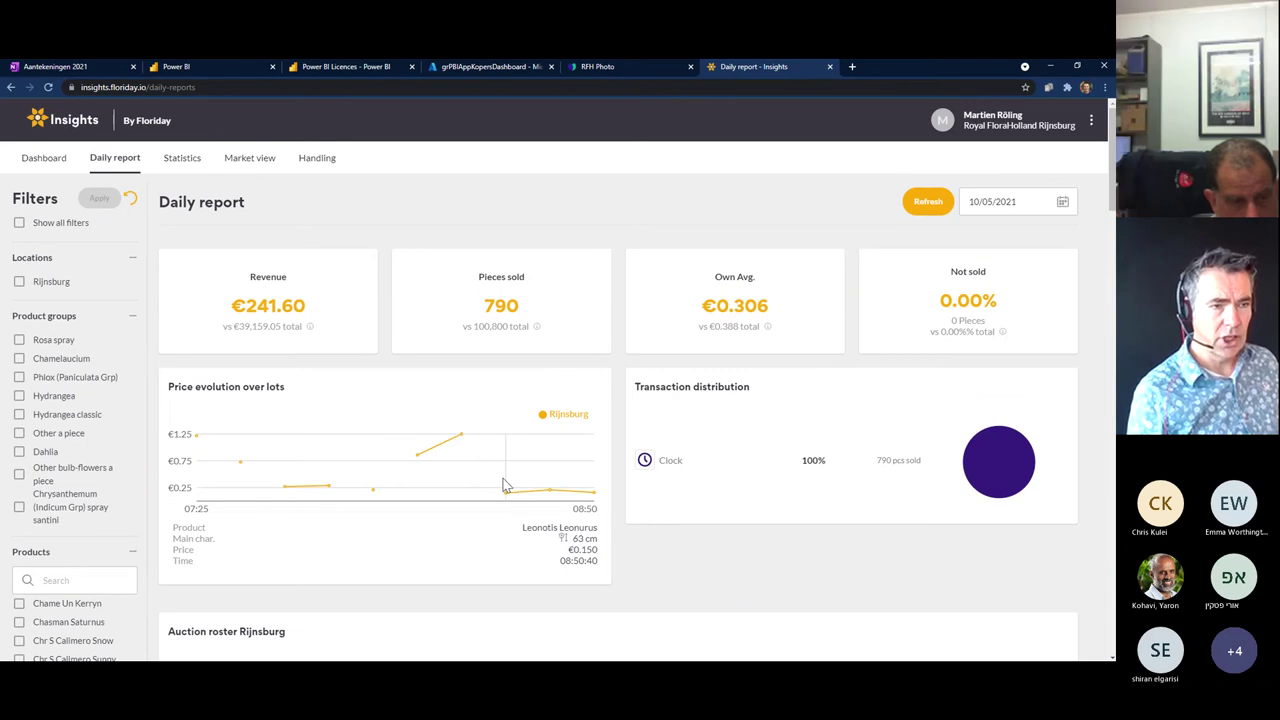
- Show the Daily report for 09/01/2021 and view its summary figures and Rijnsburg auction roster
{"action": "left_click", "coordinate": [988, 202]}
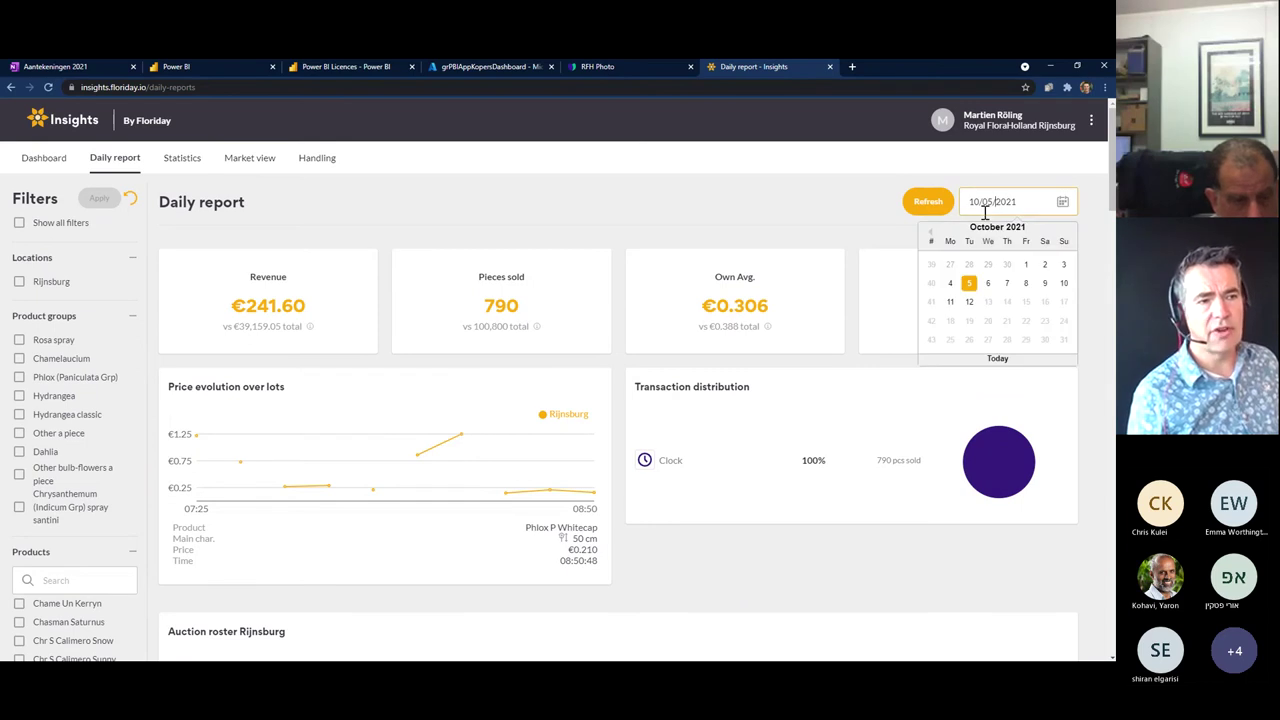
{"action": "left_click", "coordinate": [931, 232]}
{"action": "left_click", "coordinate": [987, 264]}
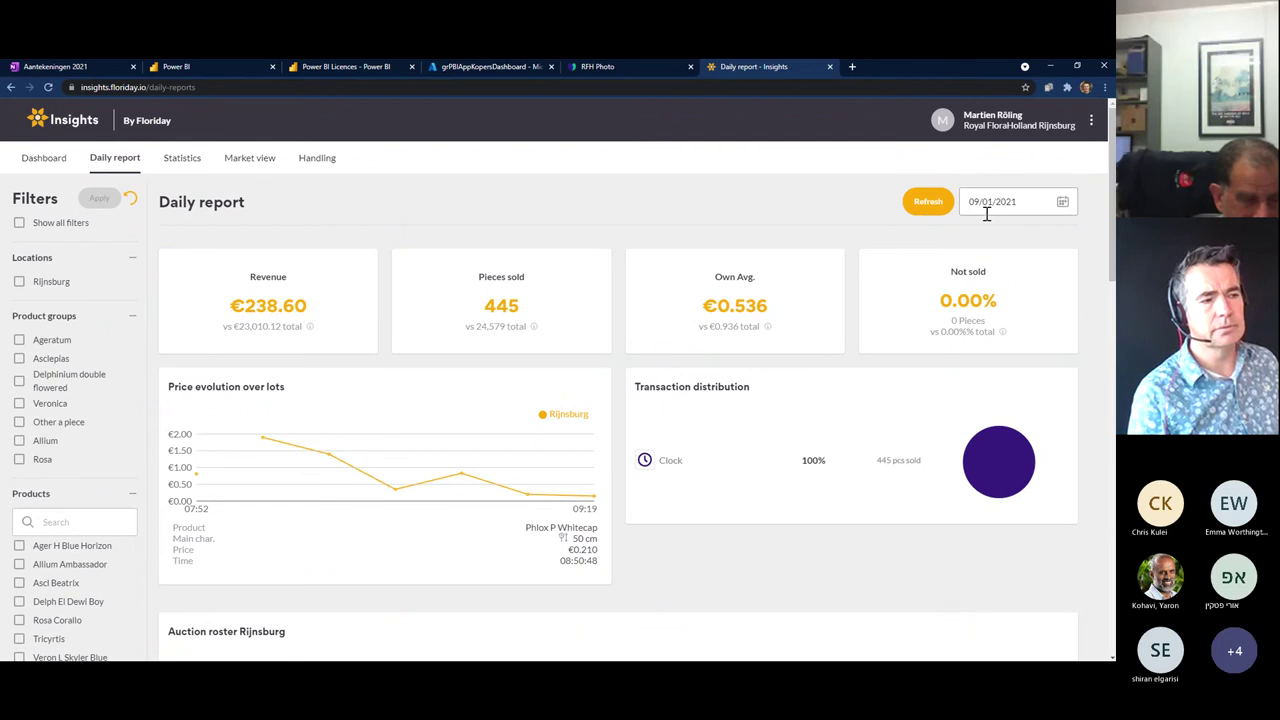
{"action": "scroll", "coordinate": [986, 213], "scroll_direction": "down", "scroll_amount": 4}
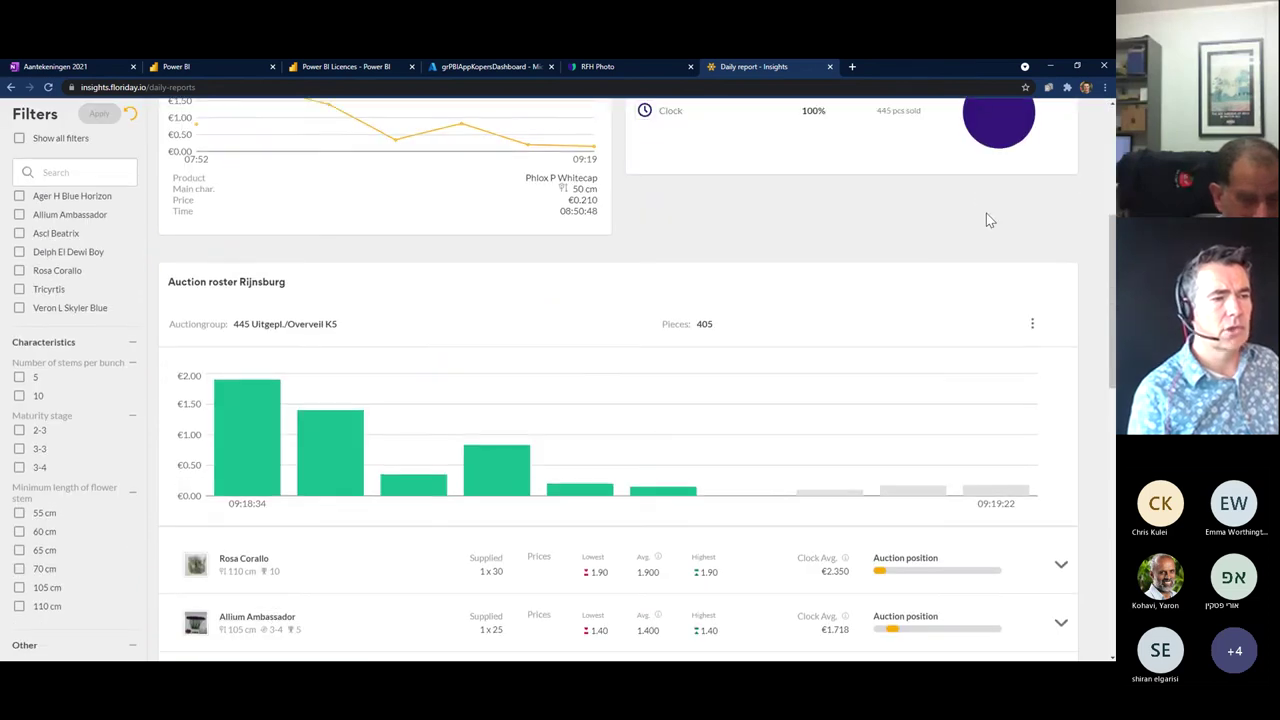
{"action": "scroll", "coordinate": [986, 213], "scroll_direction": "up", "scroll_amount": 5}
- Set the Daily report's date back to 10/05/2021
{"action": "left_click", "coordinate": [990, 201]}
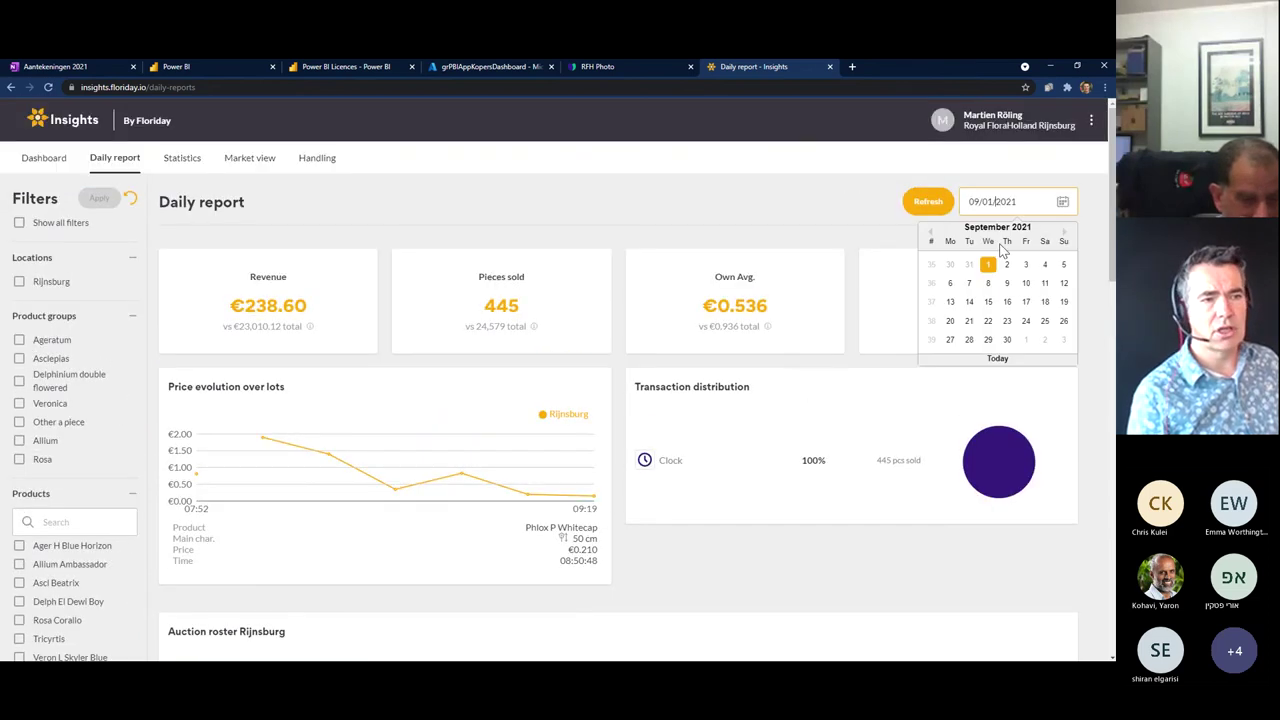
{"action": "left_click", "coordinate": [1064, 231]}
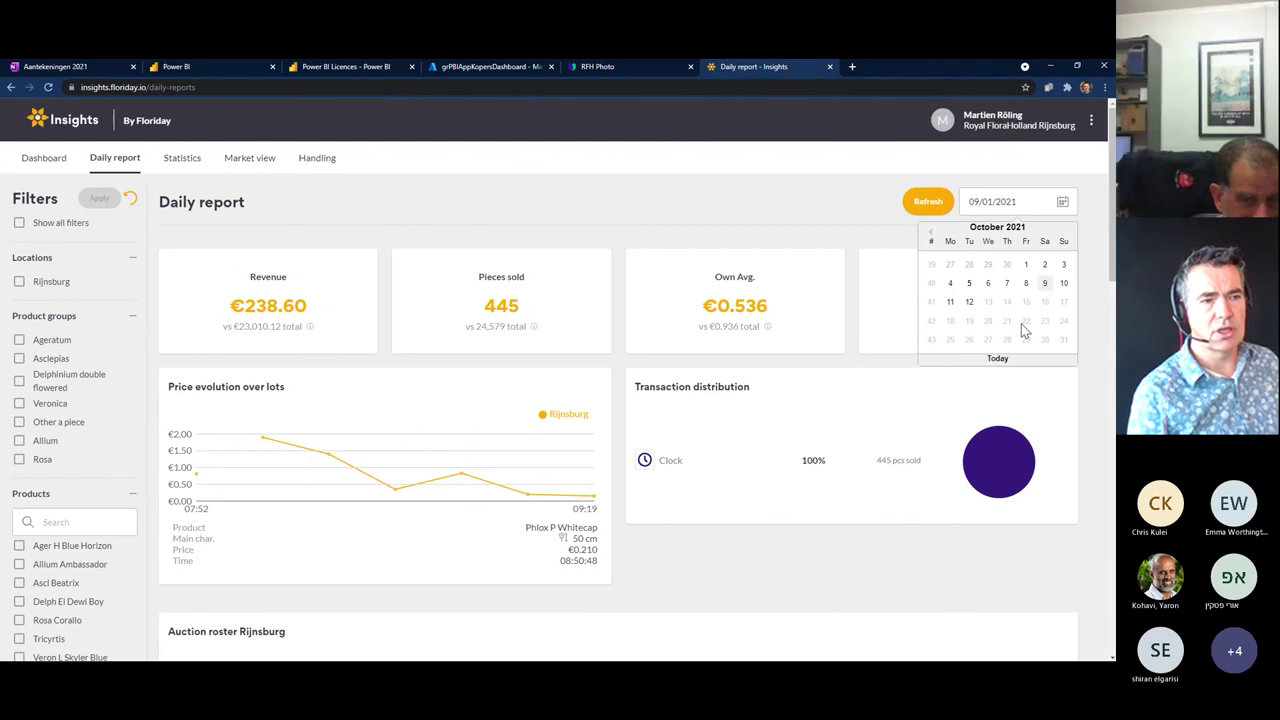
{"action": "left_click", "coordinate": [969, 283]}
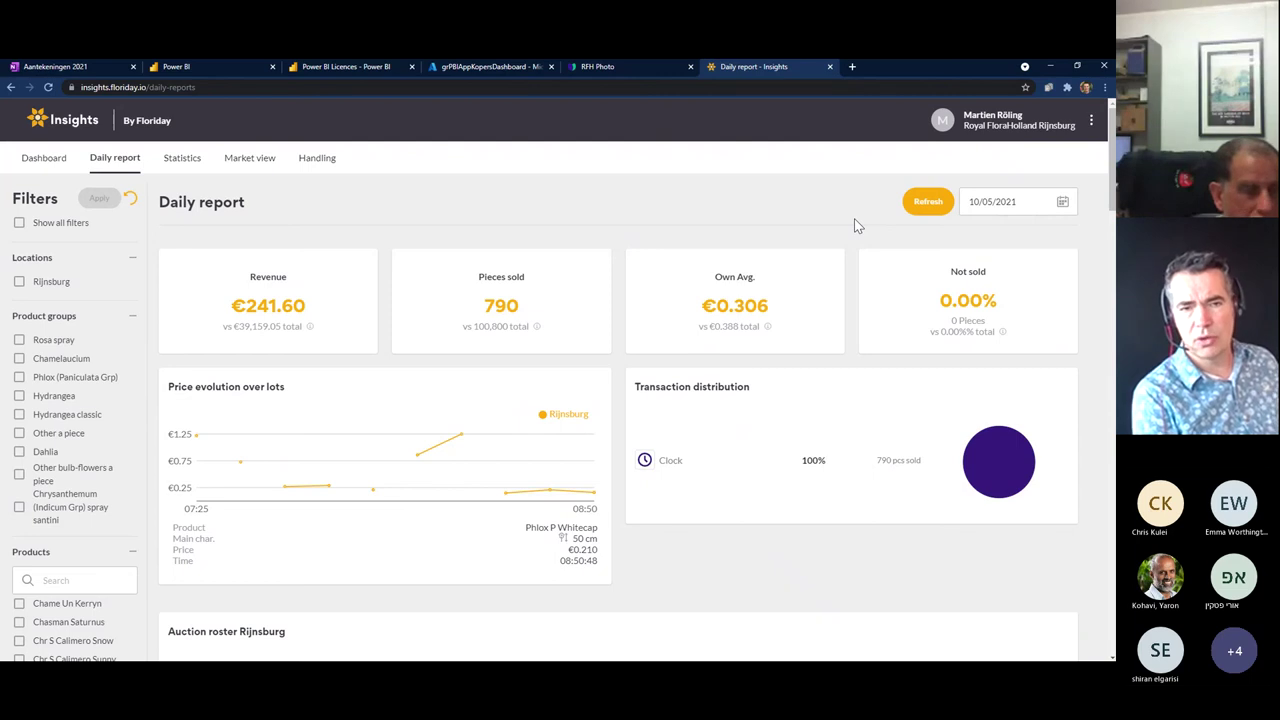
- Open the Market view and remove the Alstroemeria and Alstroemeria florinca product group filters
{"action": "left_click", "coordinate": [250, 166]}
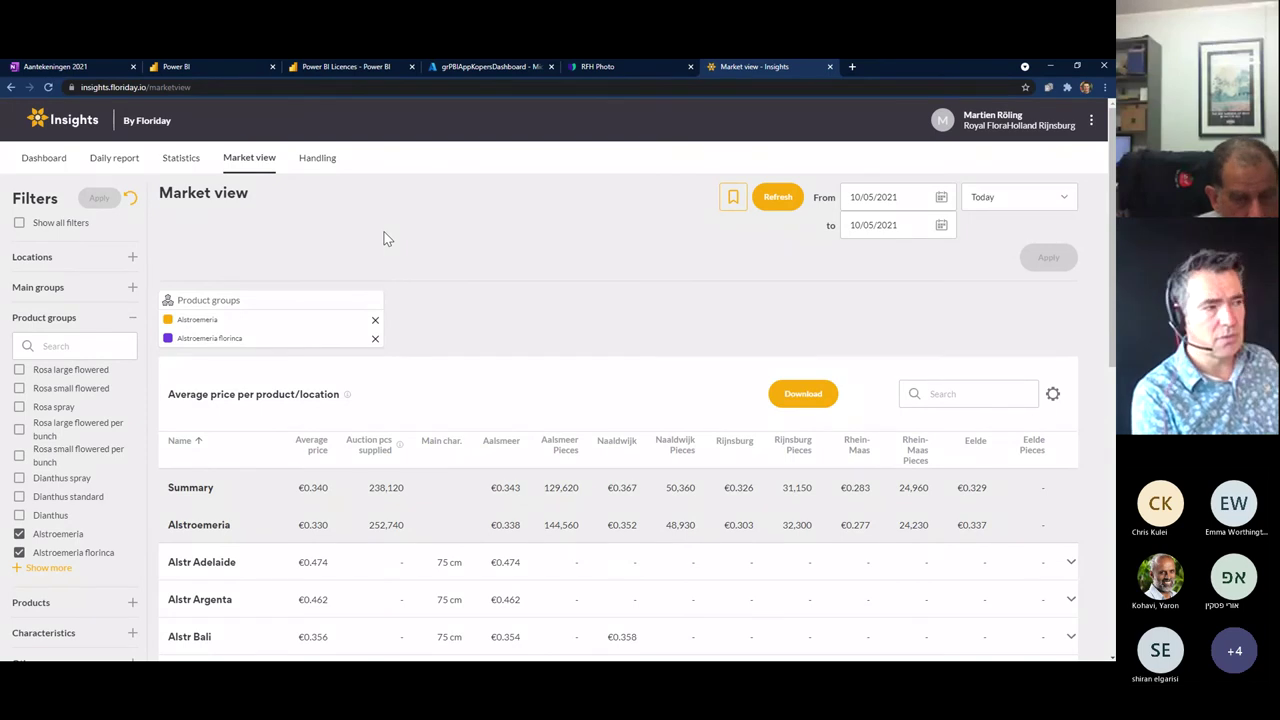
{"action": "left_click", "coordinate": [374, 321]}
{"action": "left_click", "coordinate": [374, 322]}
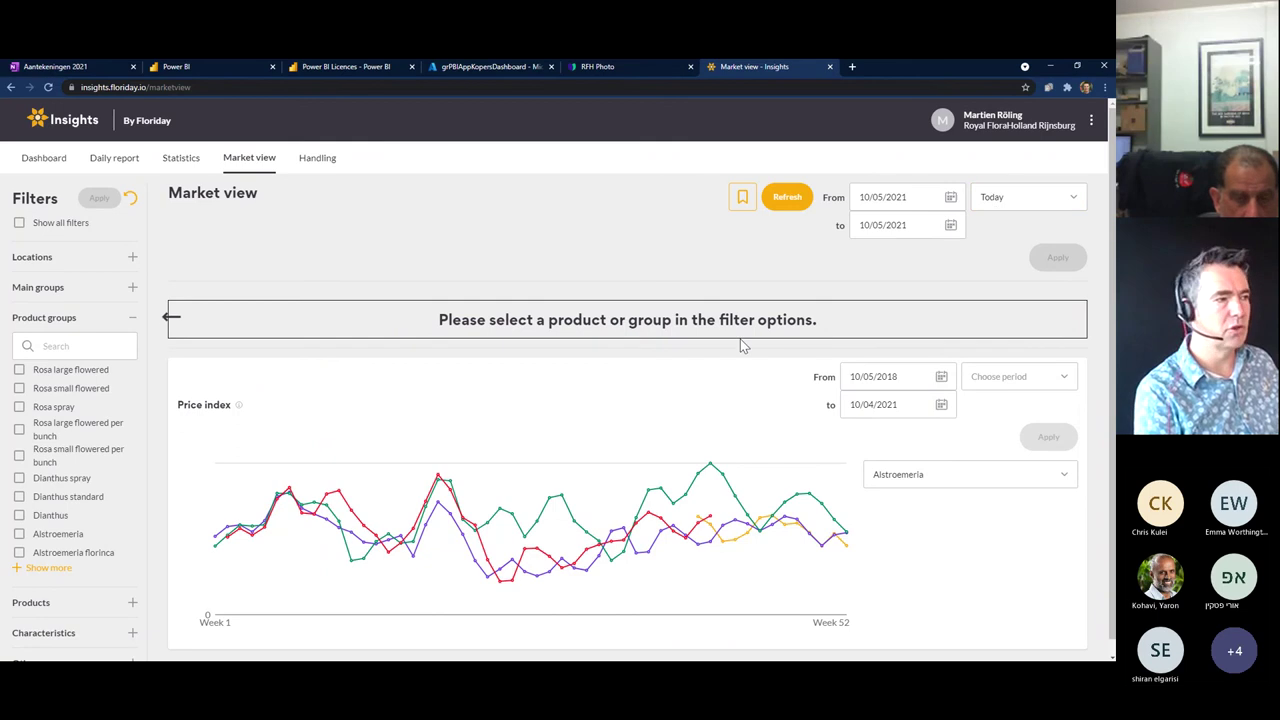
- Search the product groups for "phlo" and filter the Market view on Phlox (Paniculata Grp)
{"action": "left_click", "coordinate": [44, 347]}
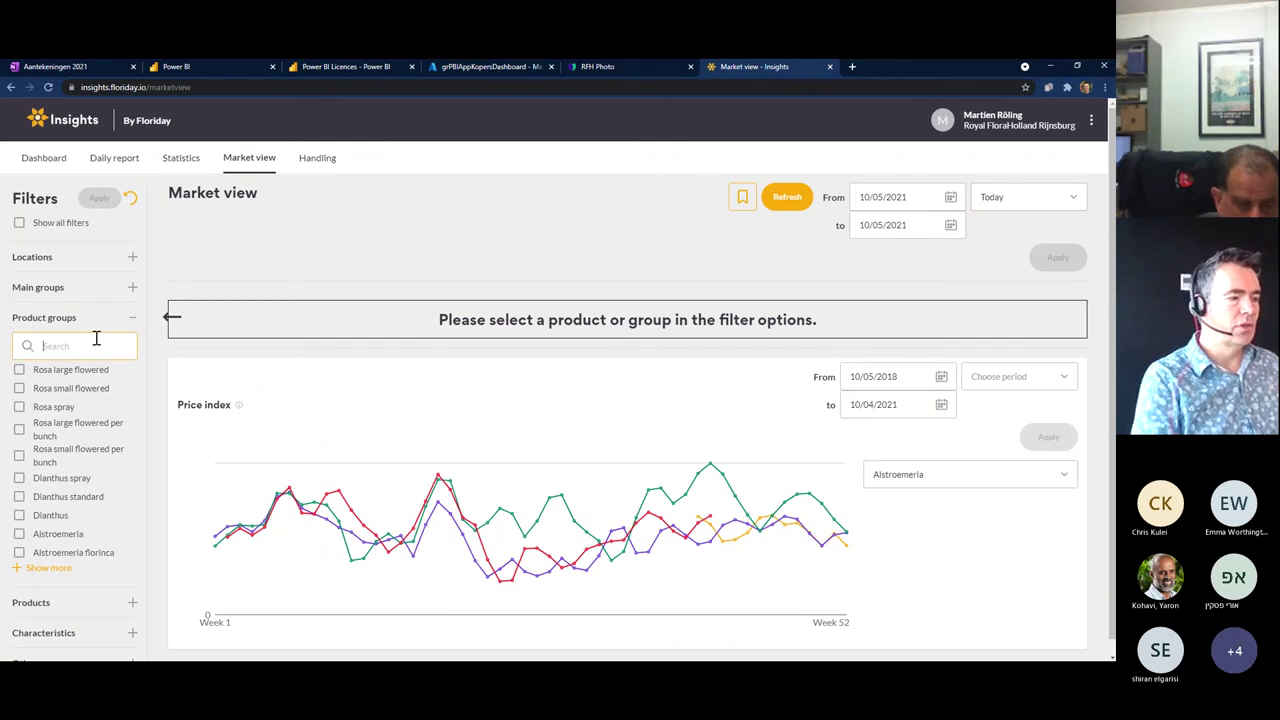
{"action": "type", "text": "l"}
{"action": "key", "text": "BackSpace"}
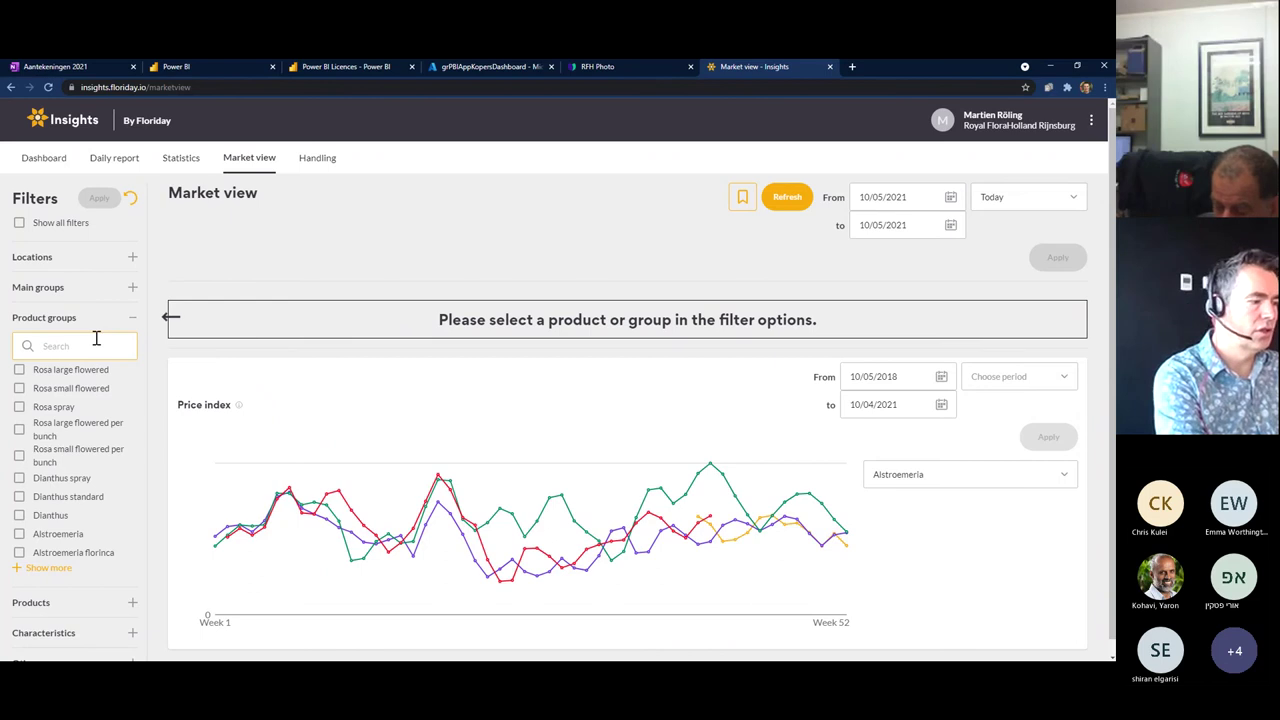
{"action": "type", "text": "phlo"}
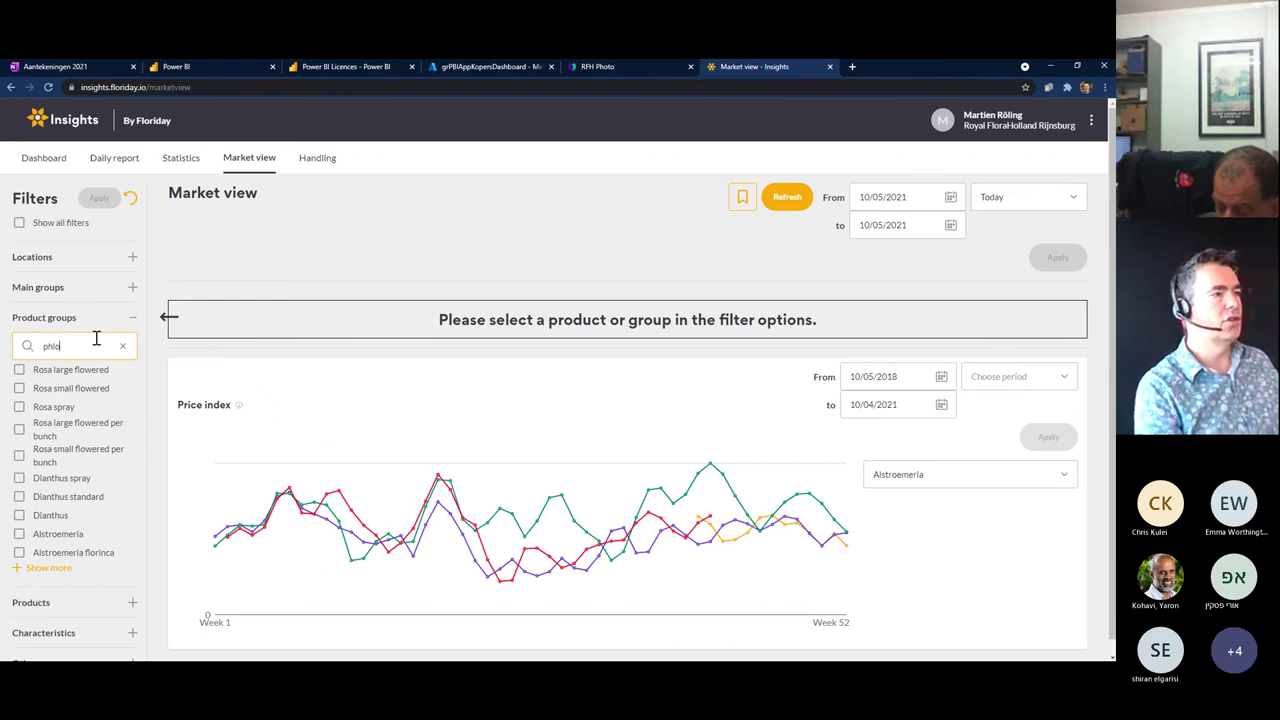
{"action": "left_click", "coordinate": [90, 371]}
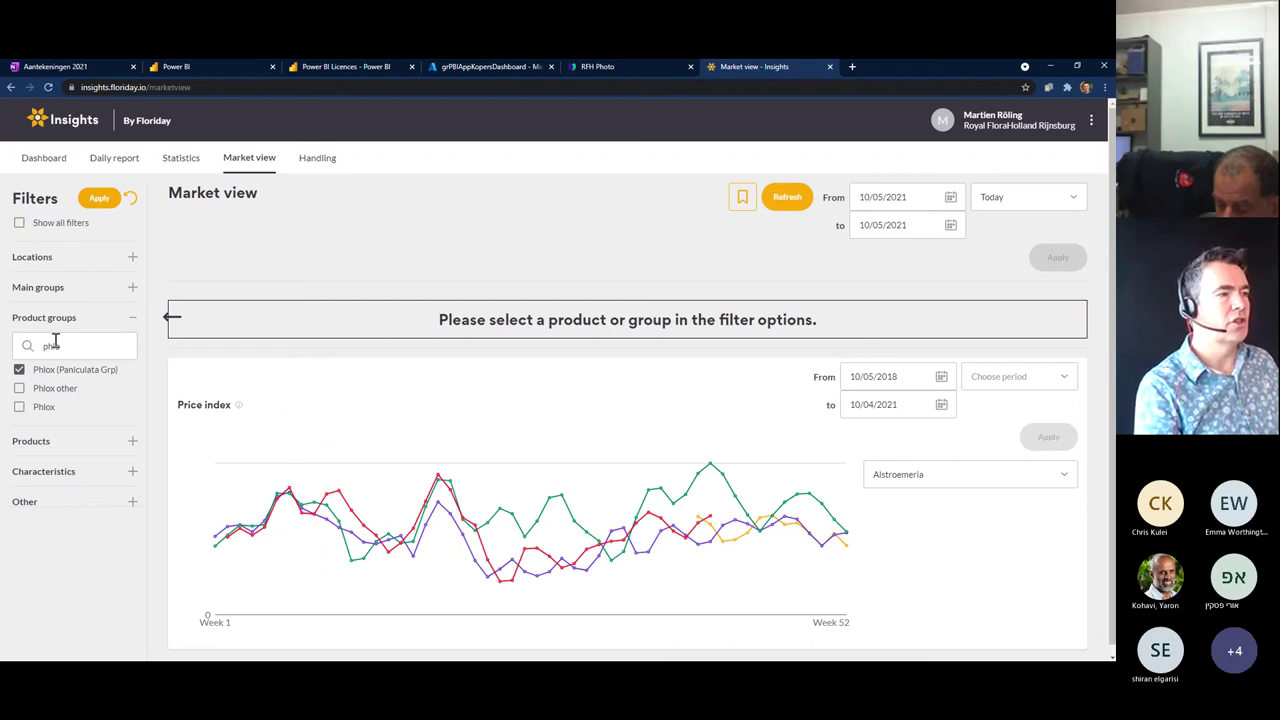
{"action": "left_click", "coordinate": [100, 200]}
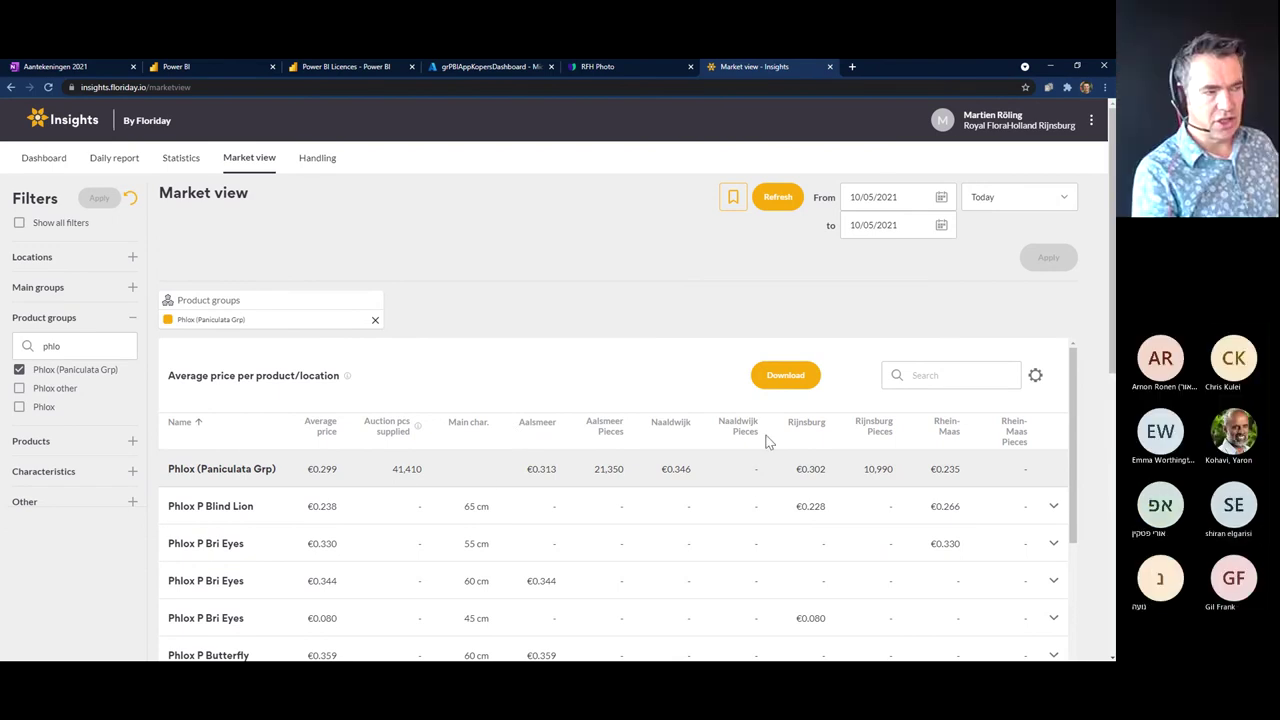
- Configure the Market view columns: hide Main char. and Pieces per location, show Not sold, Direct pcs. and Highest price, and return to the table
{"action": "left_click", "coordinate": [1036, 379]}
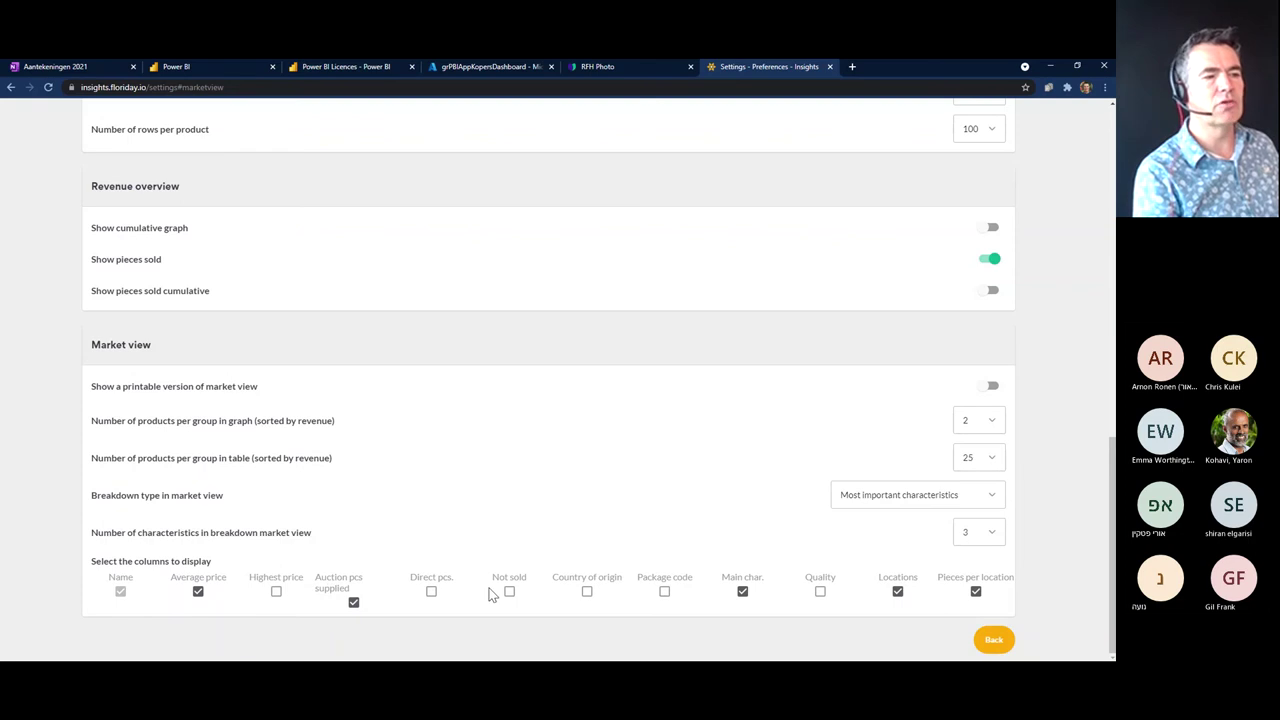
{"action": "left_click", "coordinate": [742, 592]}
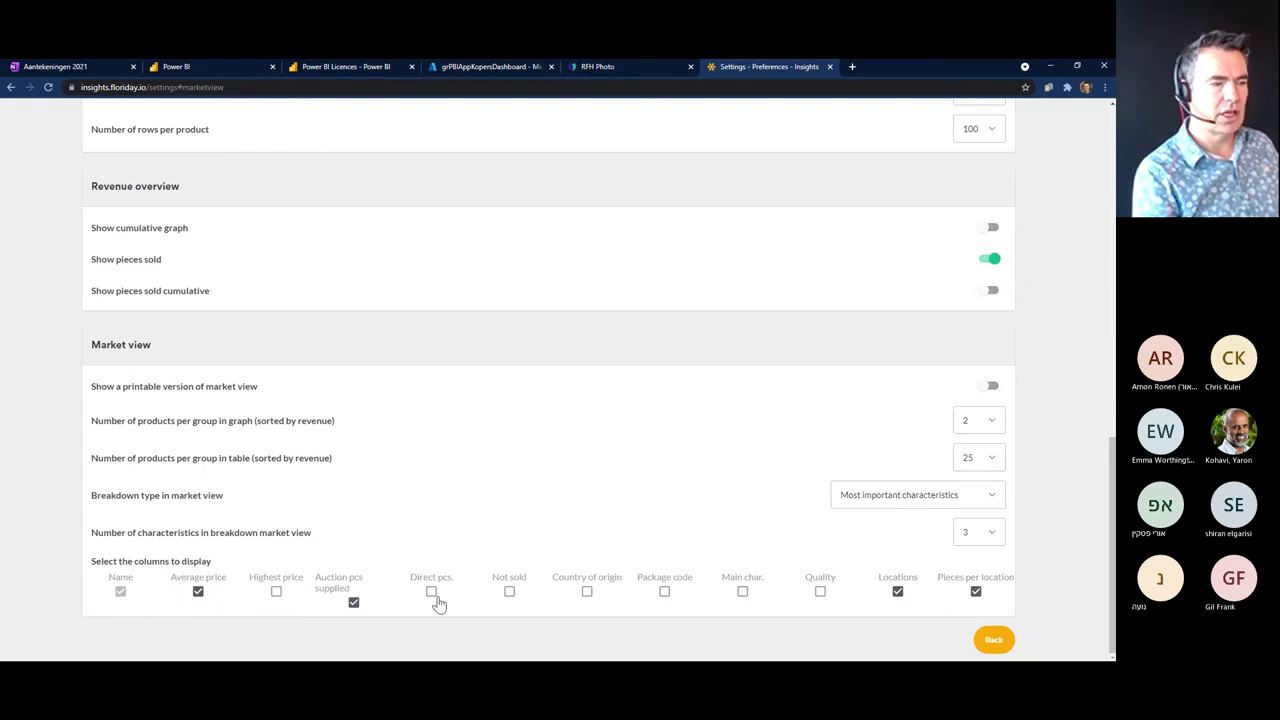
{"action": "left_click", "coordinate": [509, 594]}
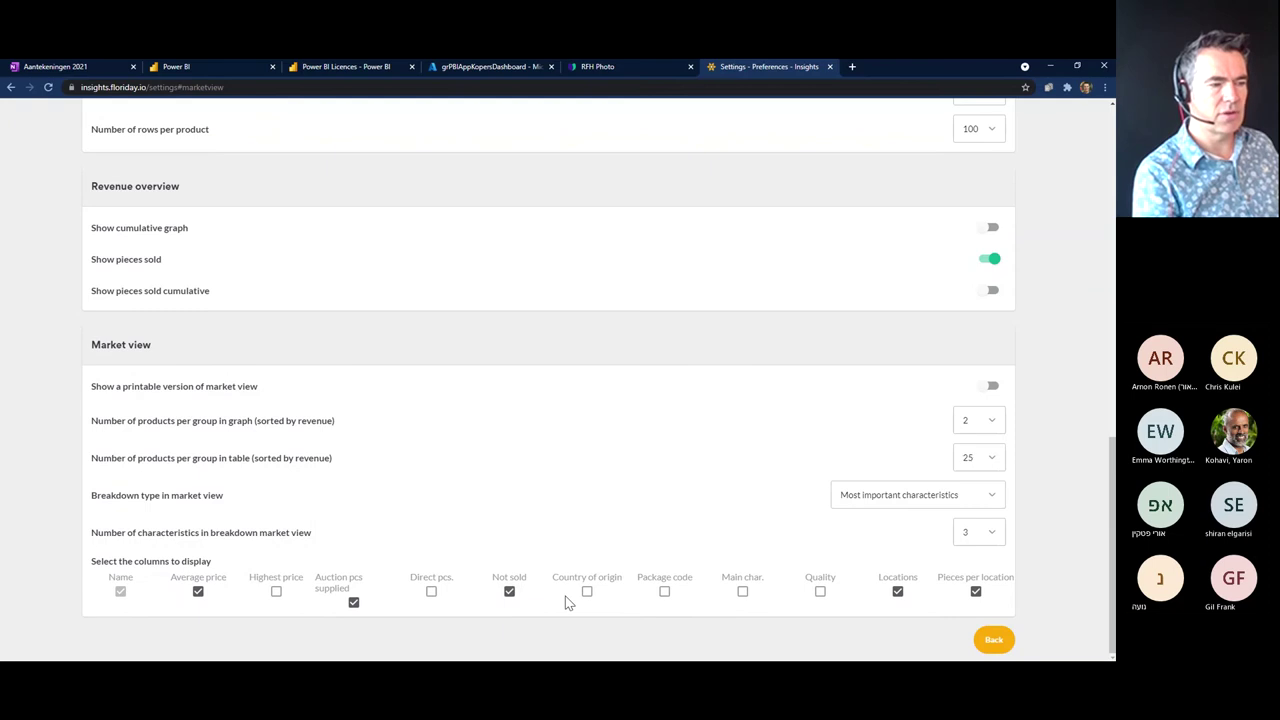
{"action": "left_click", "coordinate": [432, 593]}
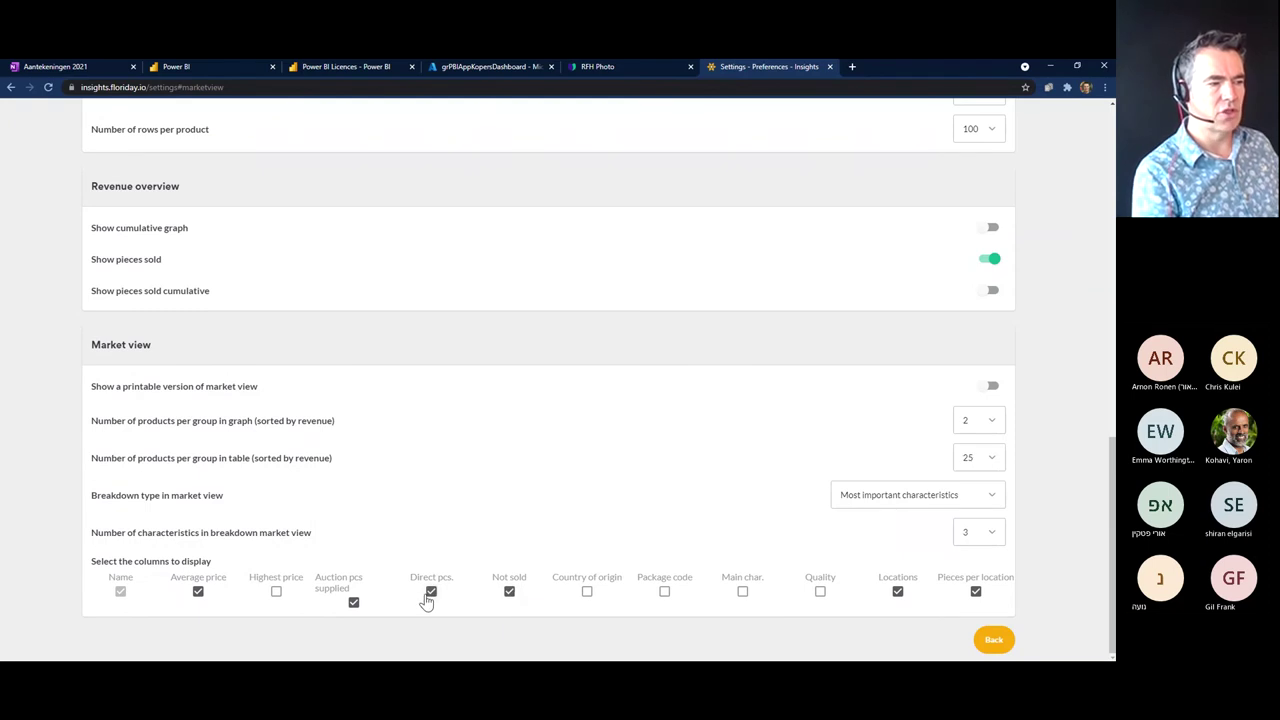
{"action": "left_click", "coordinate": [275, 593]}
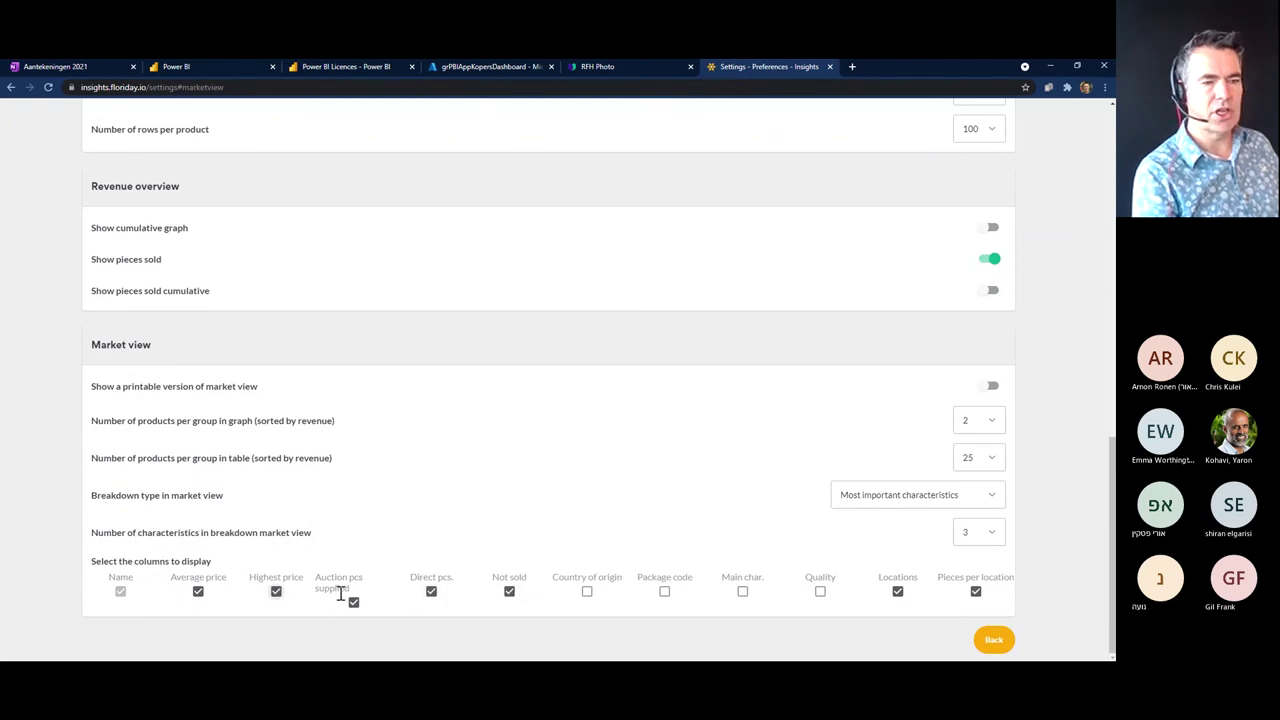
{"action": "left_click", "coordinate": [994, 640]}
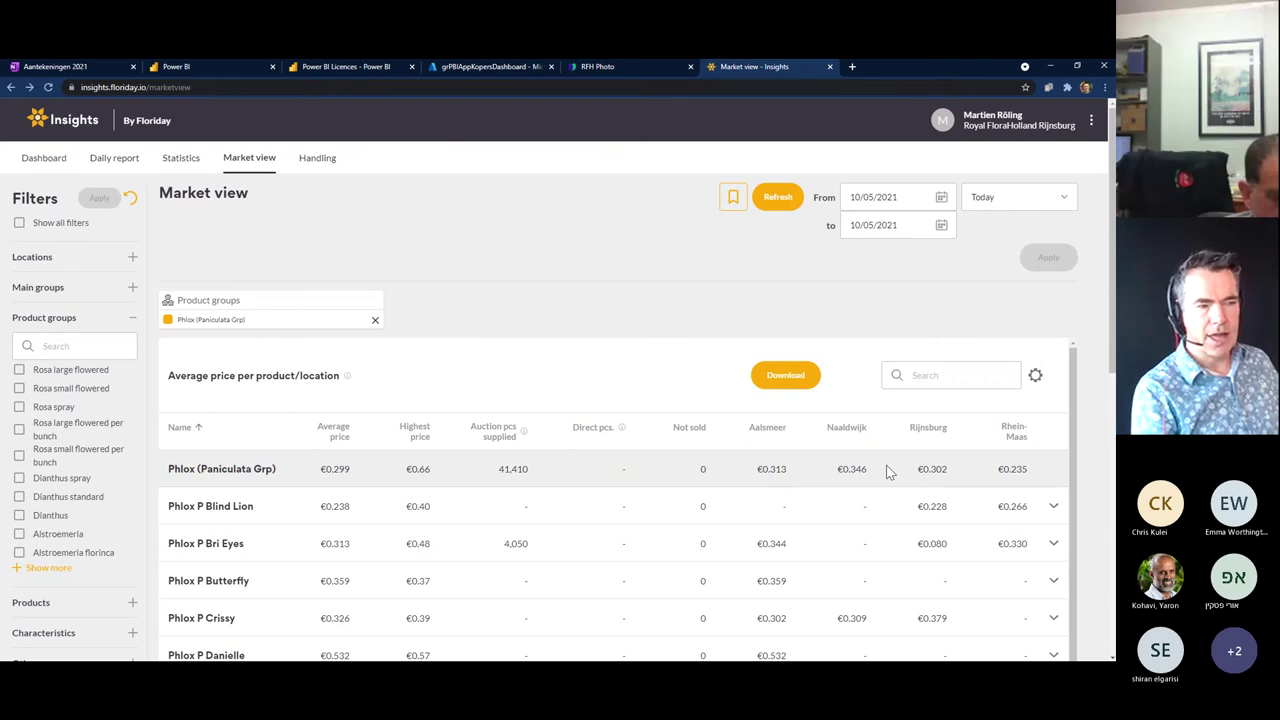
- Show the Quality column in the Market view table and check the quality values of the Phlox products
{"action": "scroll", "coordinate": [985, 487], "scroll_direction": "down", "scroll_amount": 4}
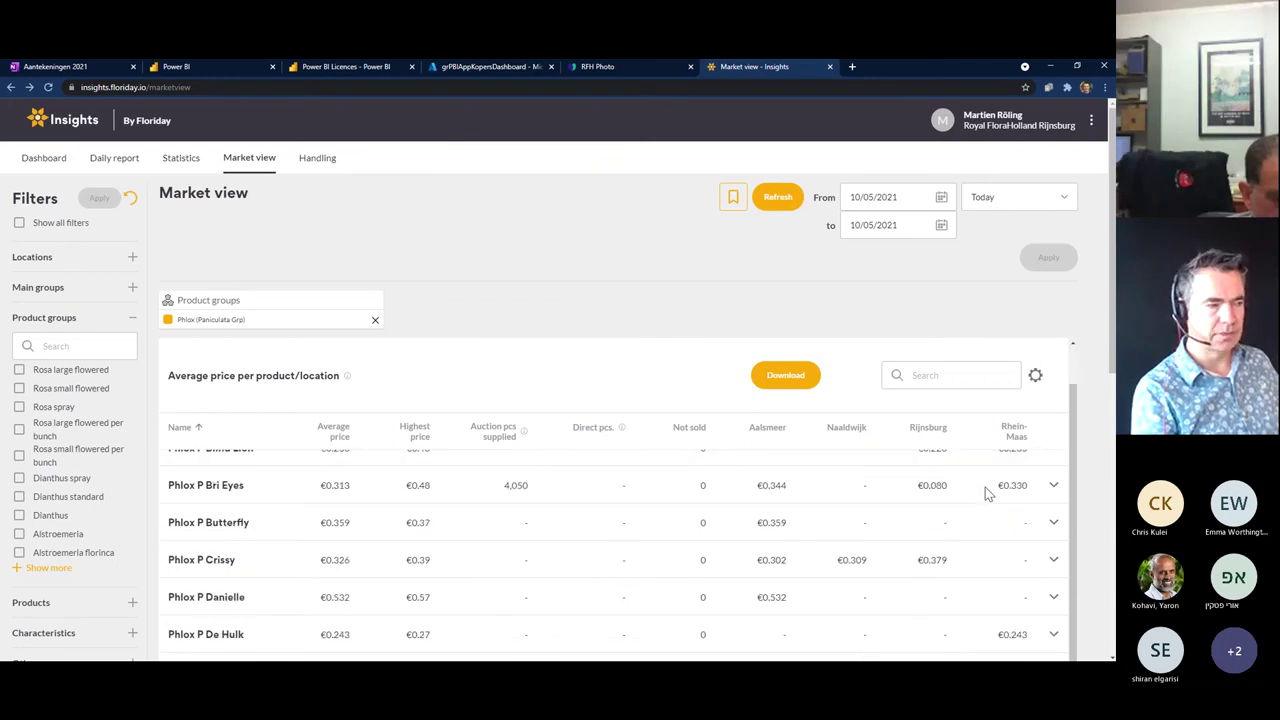
{"action": "scroll", "coordinate": [976, 516], "scroll_direction": "down", "scroll_amount": 2}
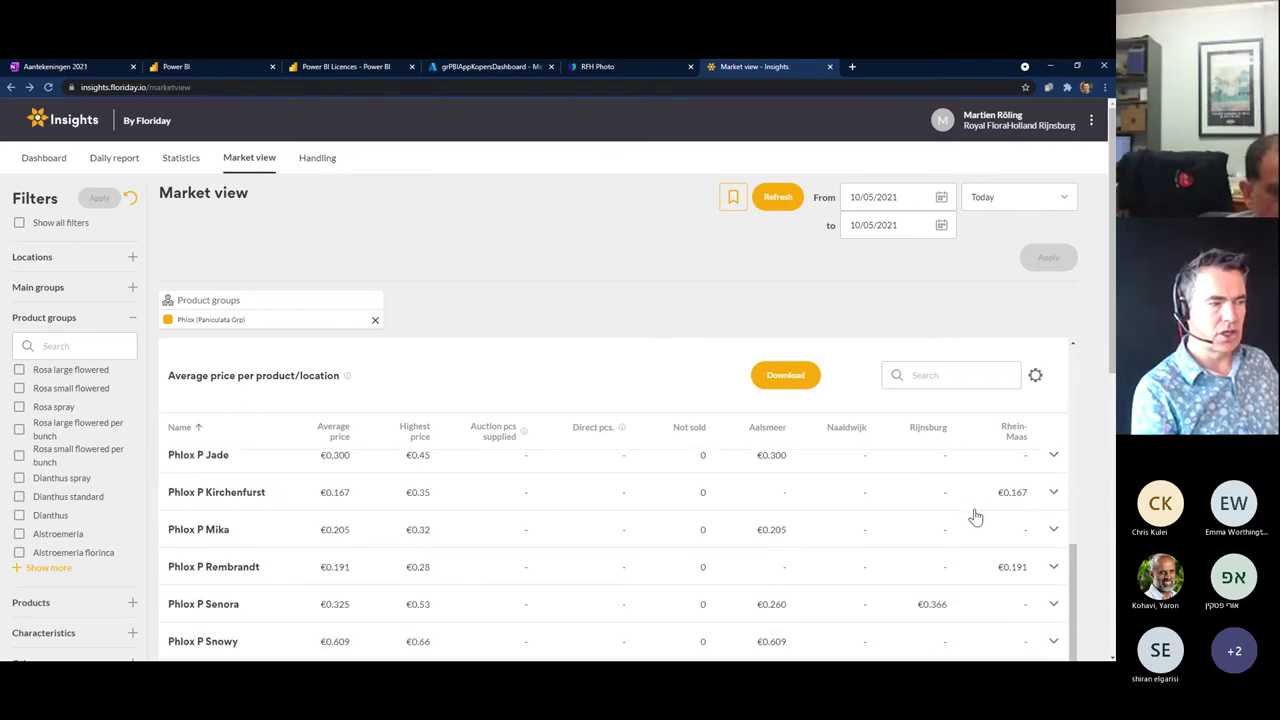
{"action": "scroll", "coordinate": [976, 516], "scroll_direction": "up", "scroll_amount": 6}
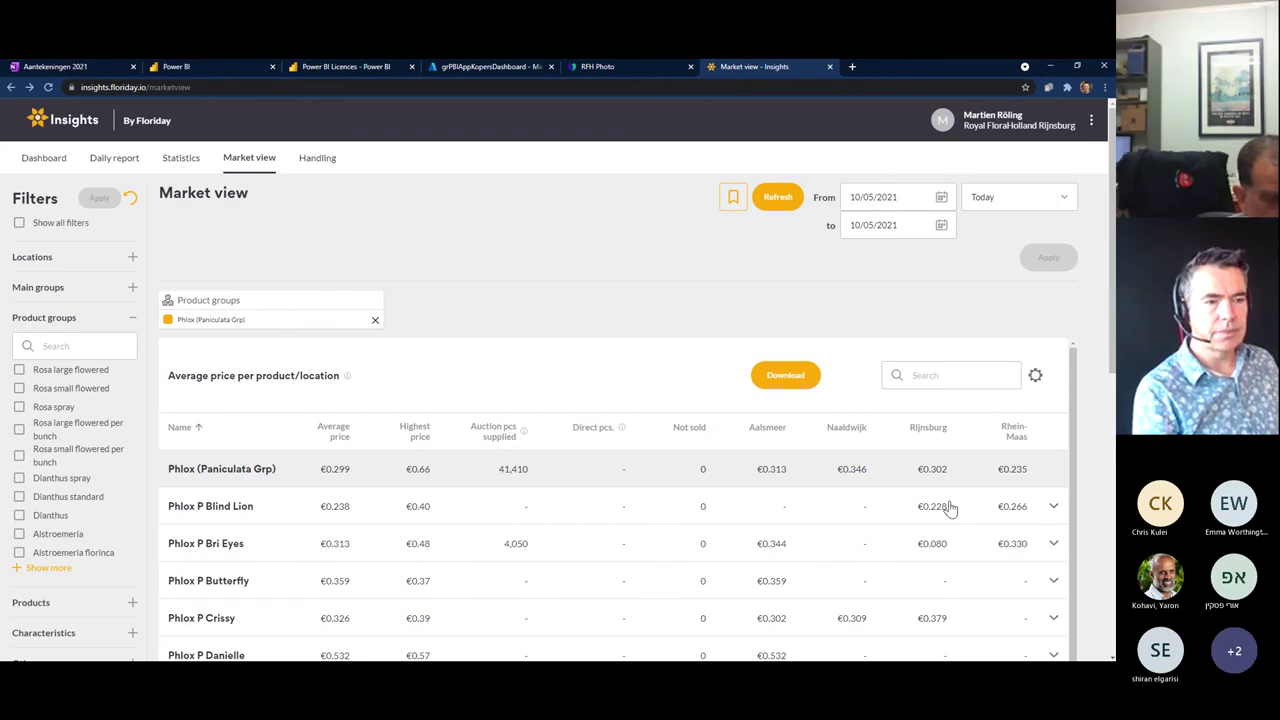
{"action": "left_click", "coordinate": [1035, 378]}
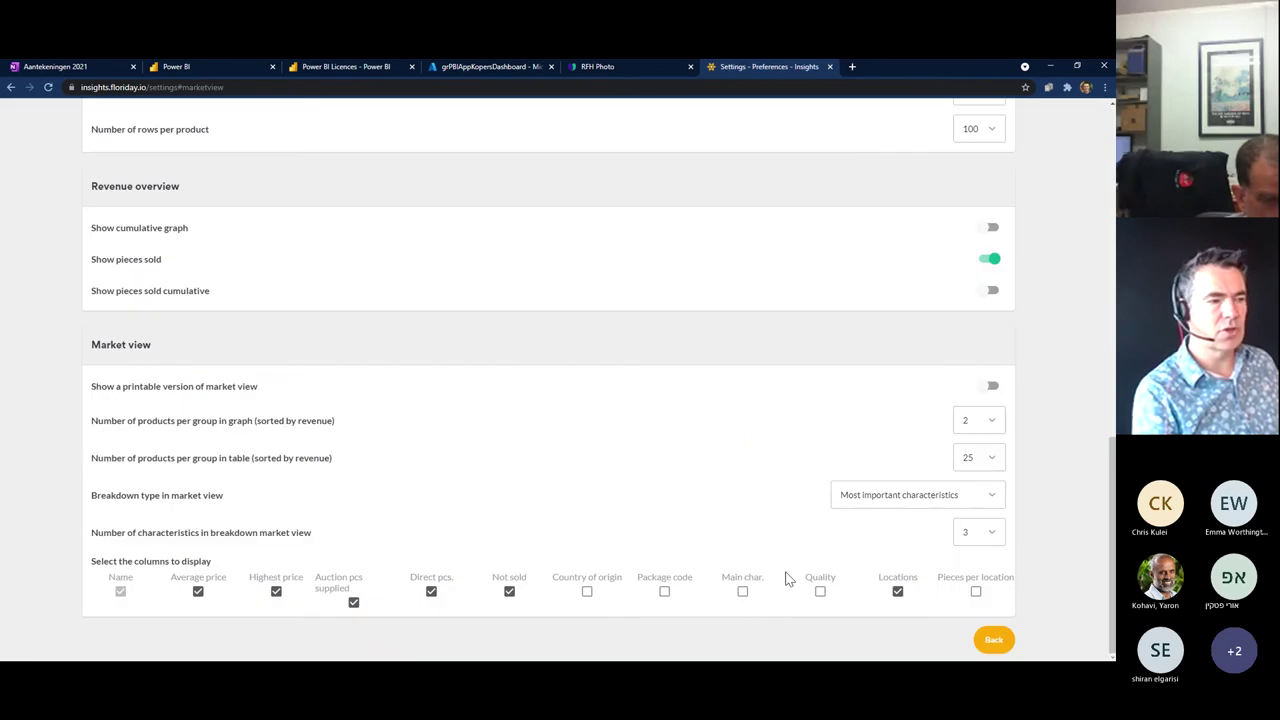
{"action": "left_click", "coordinate": [819, 592]}
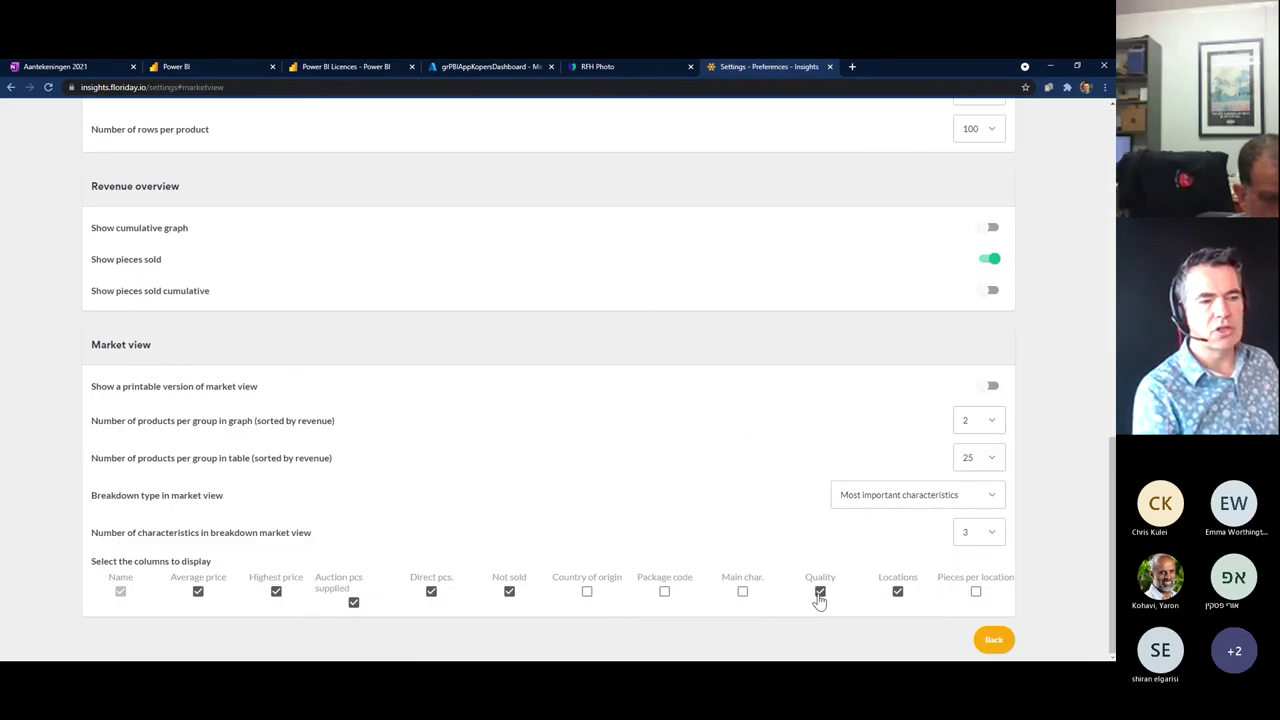
{"action": "left_click", "coordinate": [994, 644]}
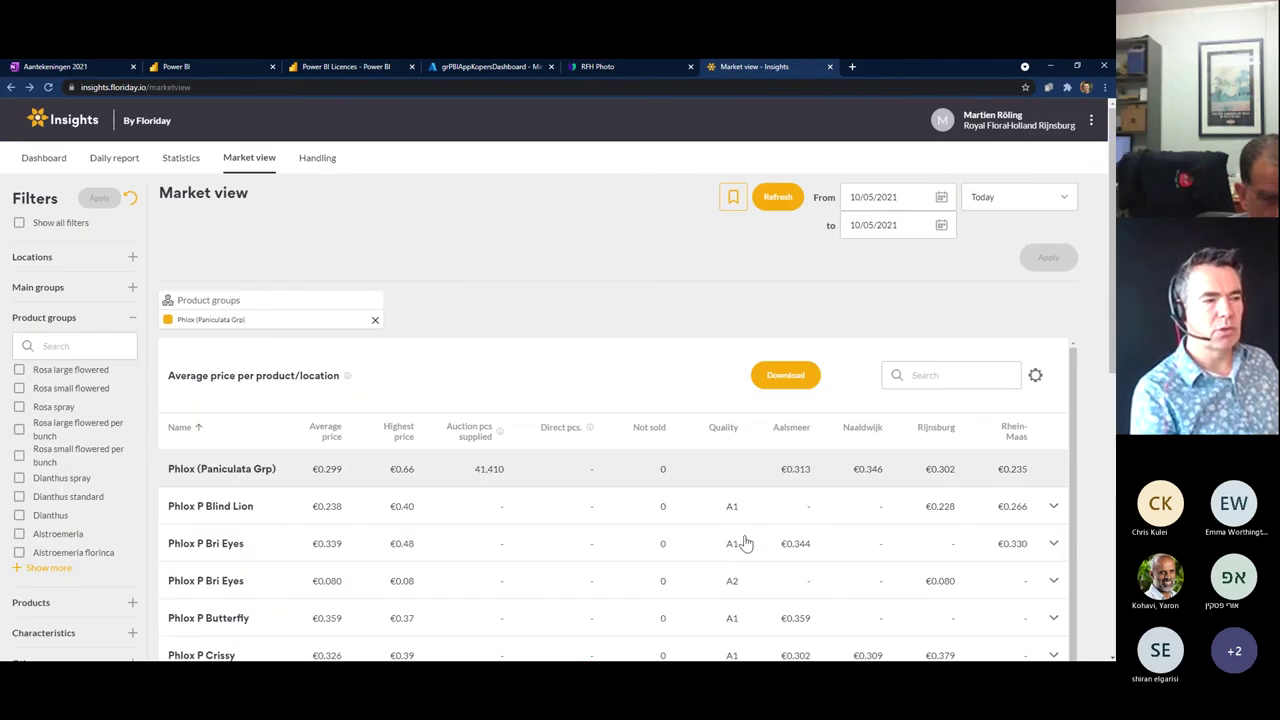
{"action": "scroll", "coordinate": [745, 543], "scroll_direction": "down", "scroll_amount": 2}
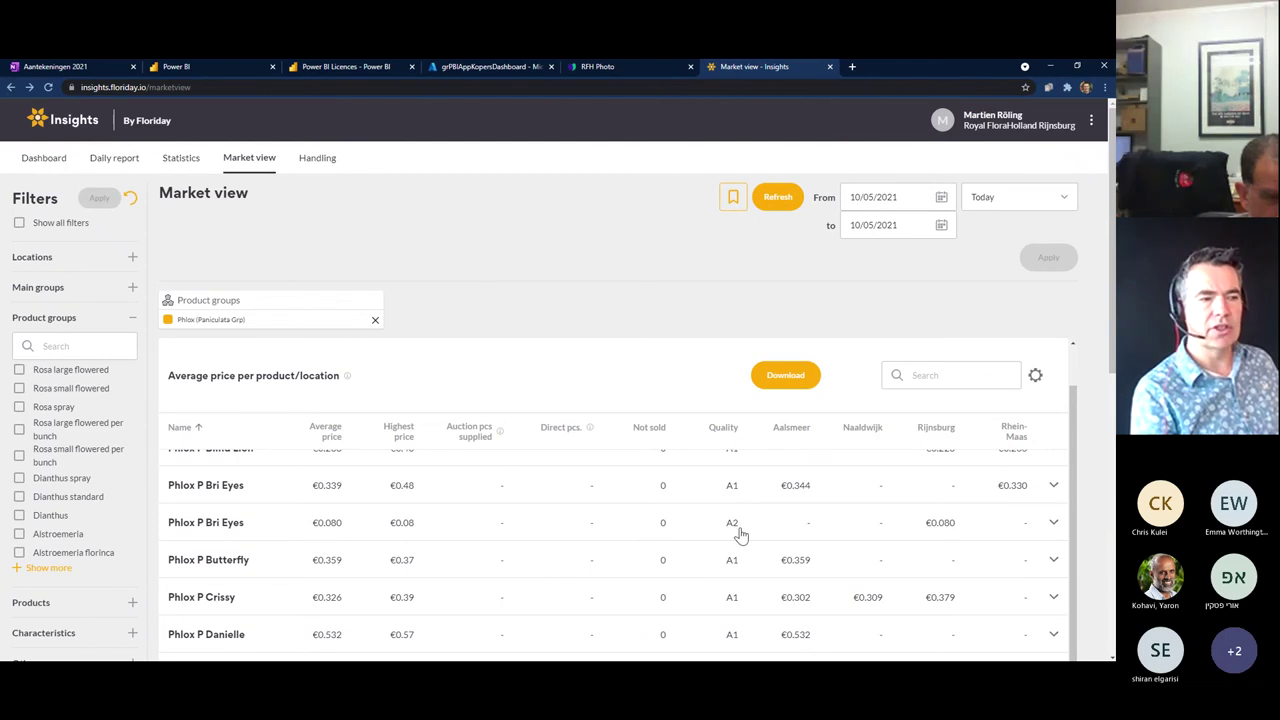
{"action": "scroll", "coordinate": [740, 535], "scroll_direction": "up", "scroll_amount": 2}
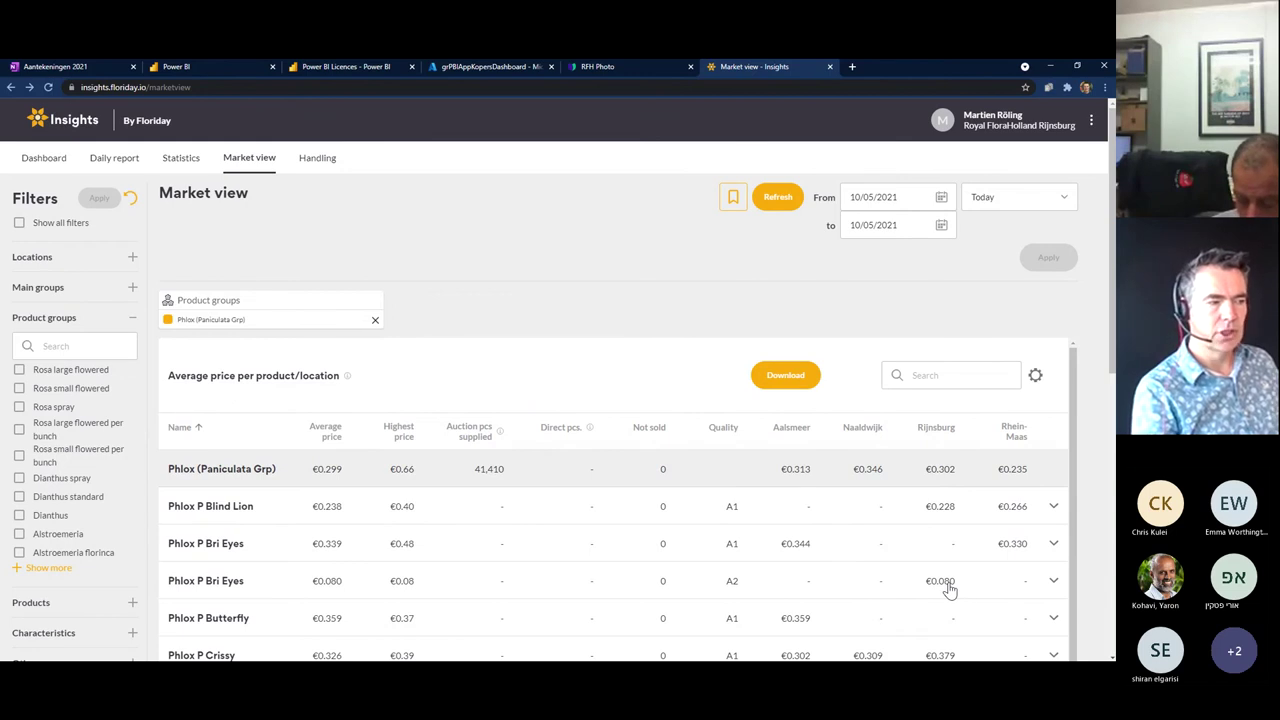
{"action": "scroll", "coordinate": [949, 588], "scroll_direction": "down", "scroll_amount": 1}
{"action": "scroll", "coordinate": [806, 529], "scroll_direction": "up", "scroll_amount": 1}
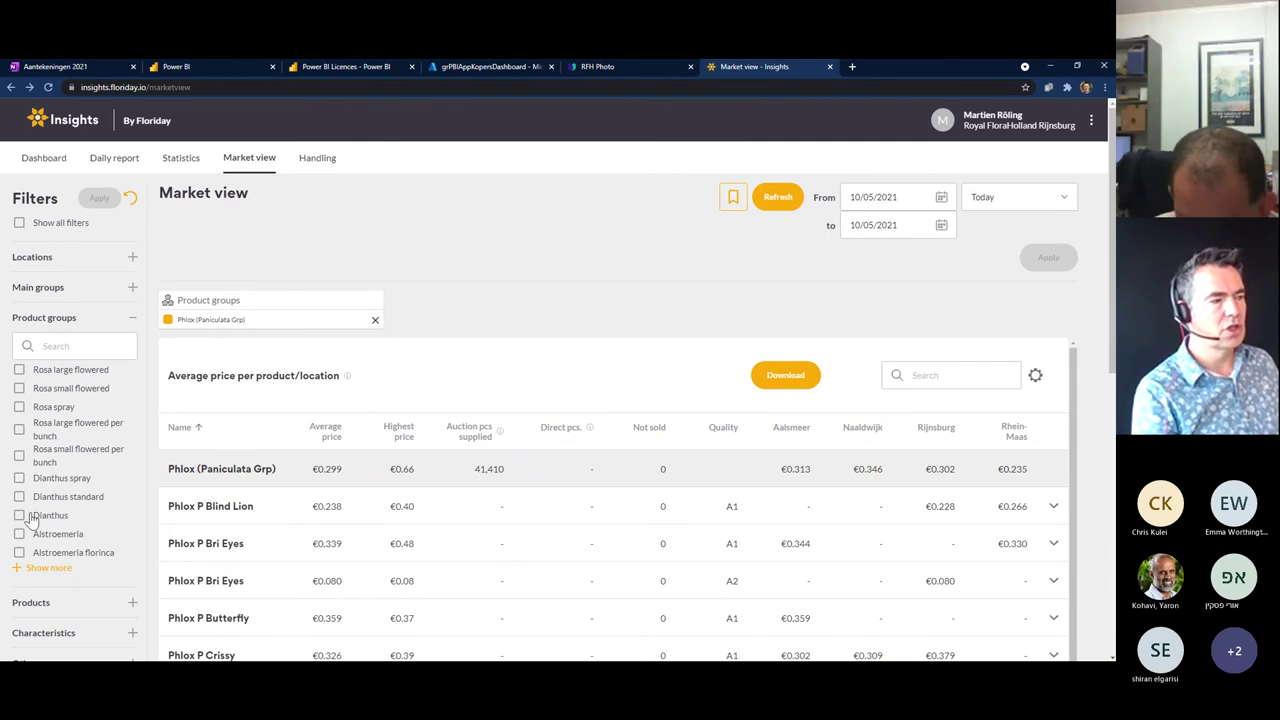
- Filter the Market view on product quality A1 and look through the filtered Phlox products
{"action": "scroll", "coordinate": [60, 535], "scroll_direction": "down", "scroll_amount": 2}
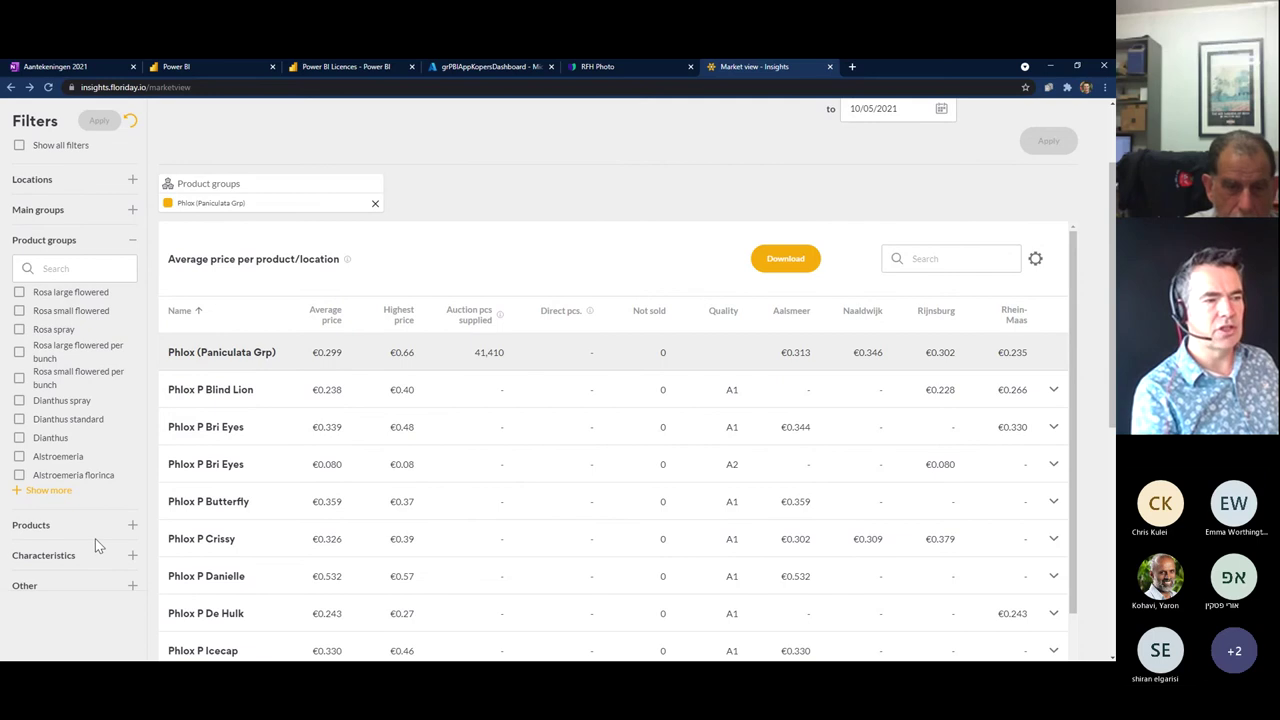
{"action": "left_click", "coordinate": [132, 588]}
{"action": "scroll", "coordinate": [132, 595], "scroll_direction": "down", "scroll_amount": 4}
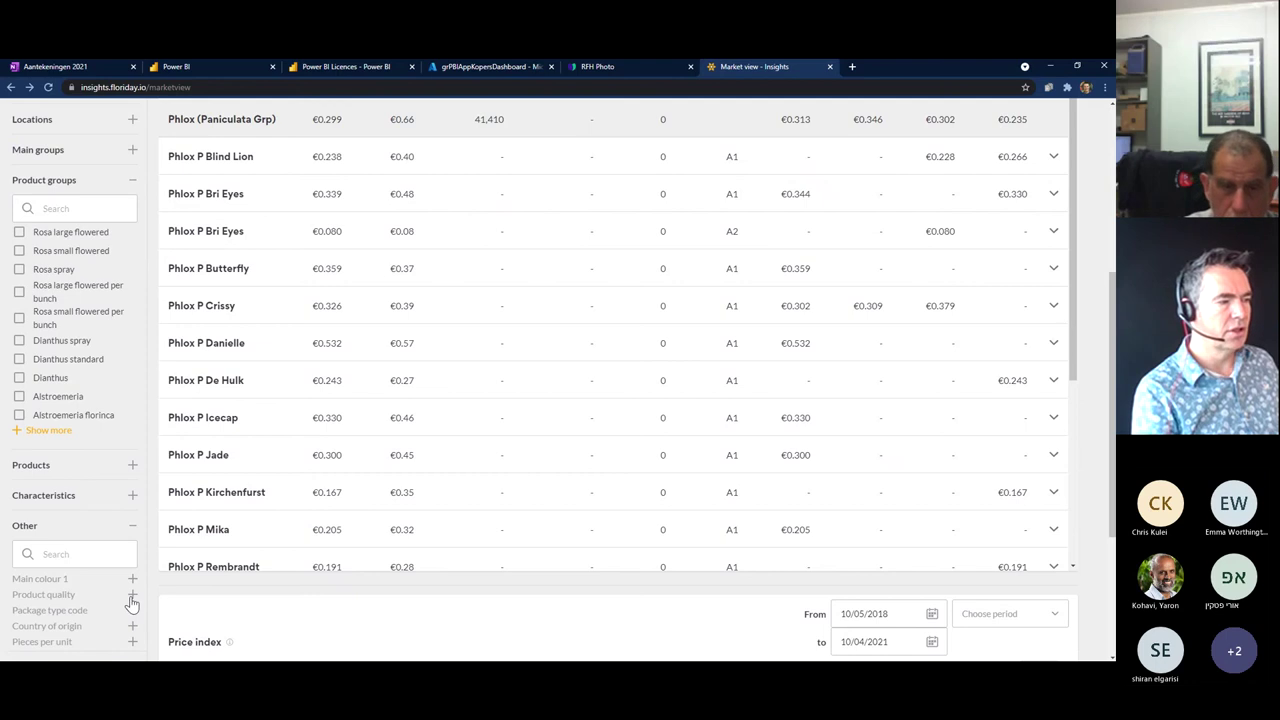
{"action": "left_click", "coordinate": [132, 595]}
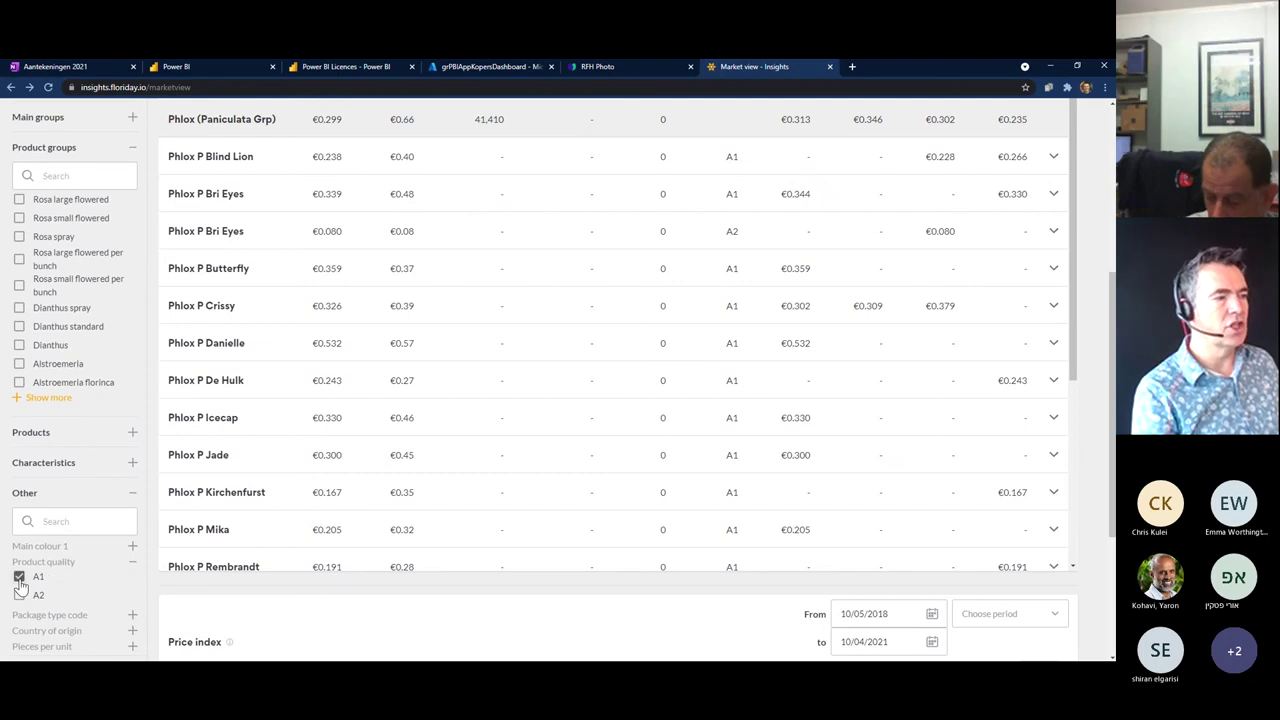
{"action": "scroll", "coordinate": [40, 582], "scroll_direction": "up", "scroll_amount": 6}
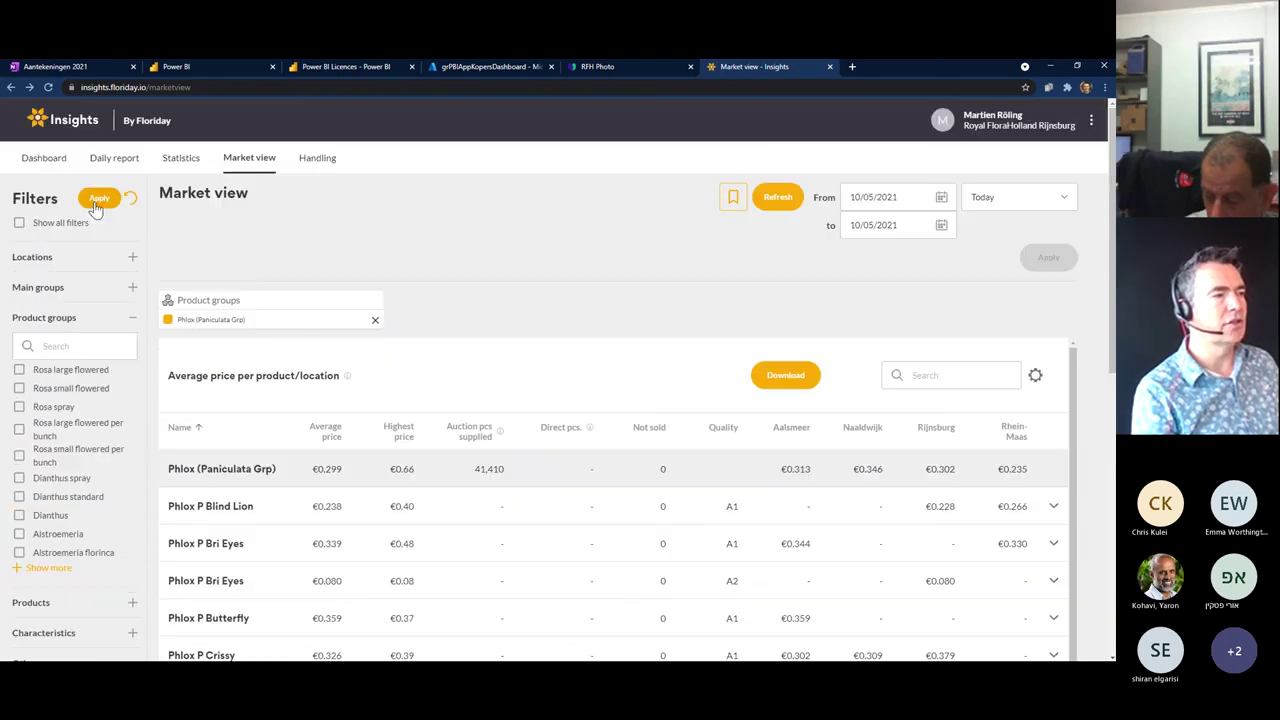
{"action": "left_click", "coordinate": [97, 199]}
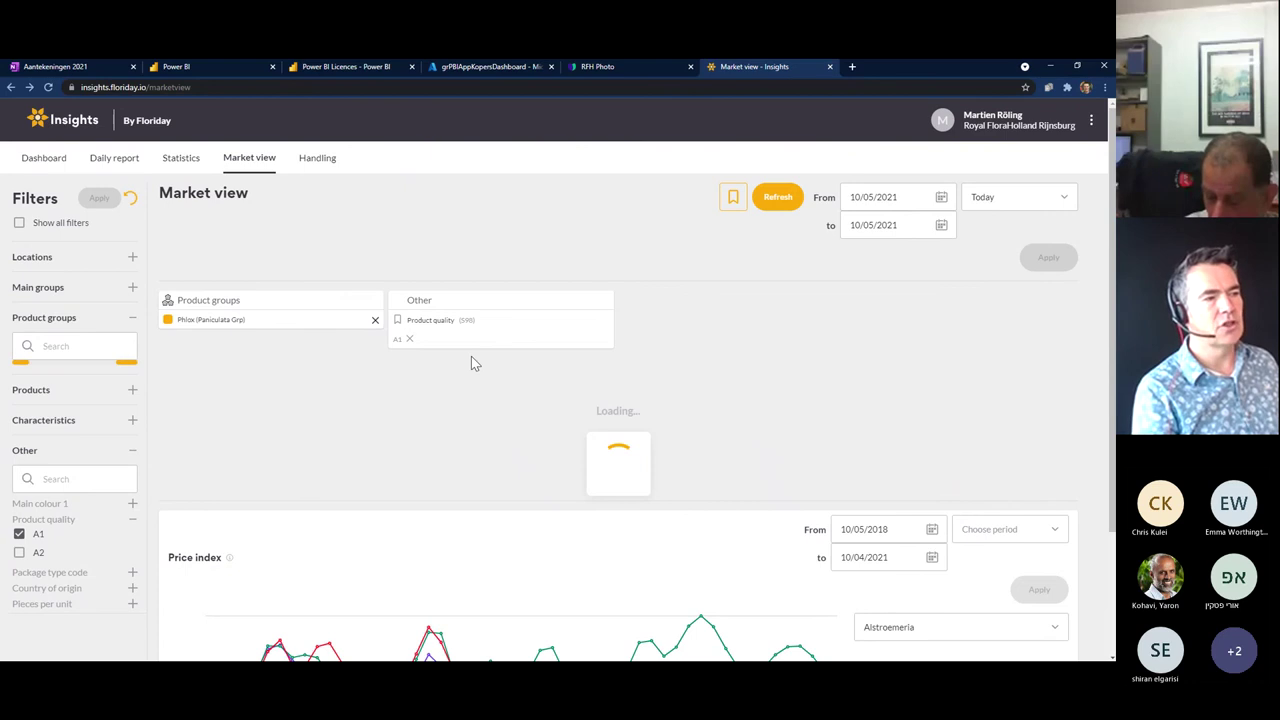
{"action": "scroll", "coordinate": [717, 482], "scroll_direction": "down", "scroll_amount": 1}
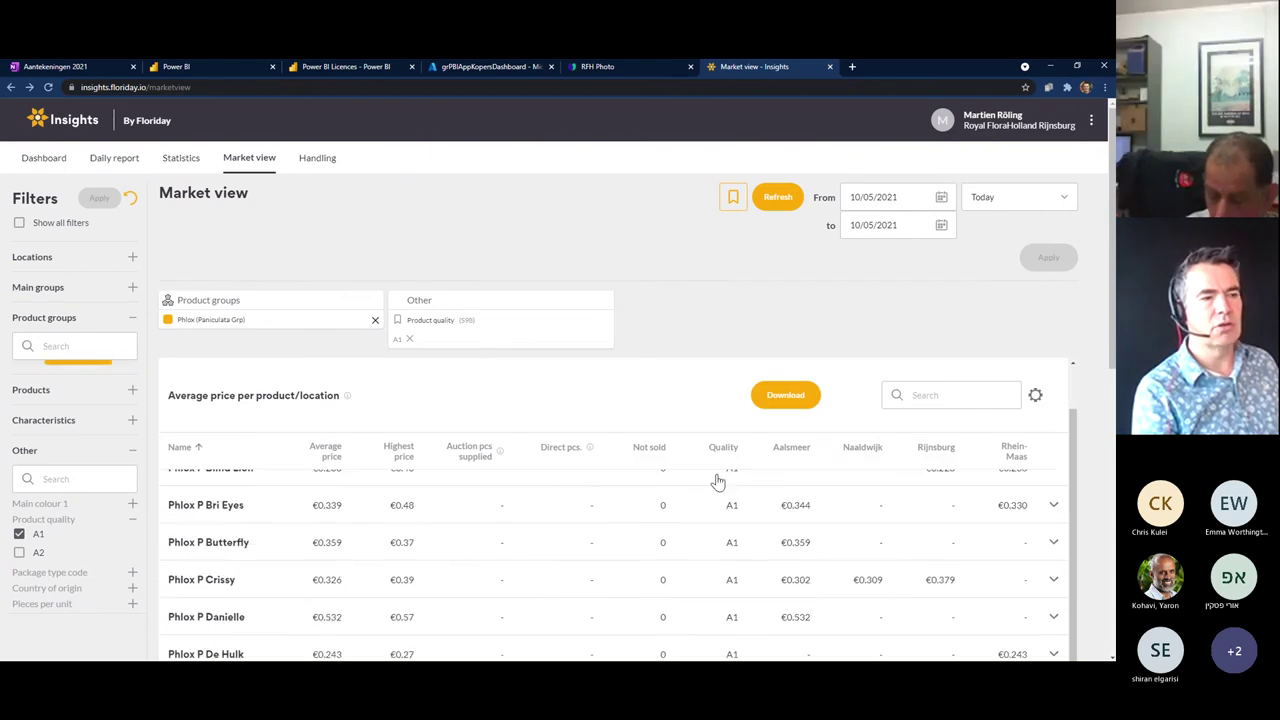
{"action": "scroll", "coordinate": [728, 525], "scroll_direction": "down", "scroll_amount": 3}
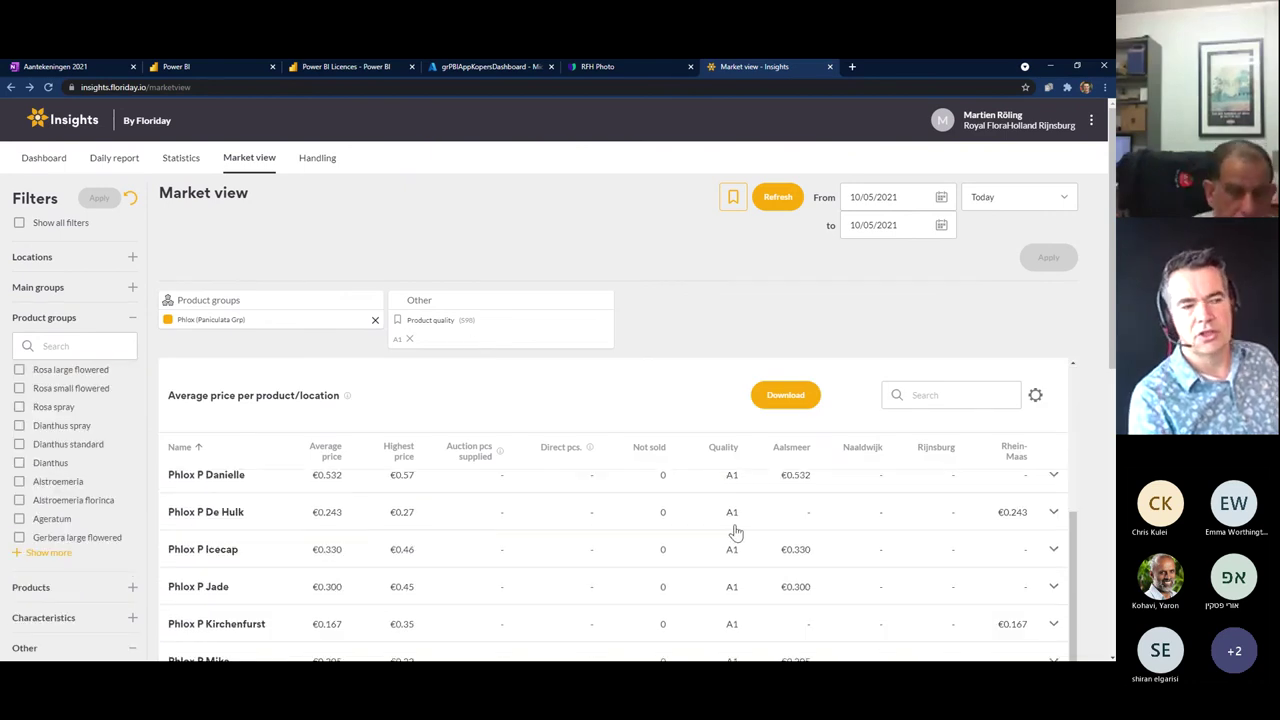
{"action": "scroll", "coordinate": [735, 533], "scroll_direction": "up", "scroll_amount": 4}
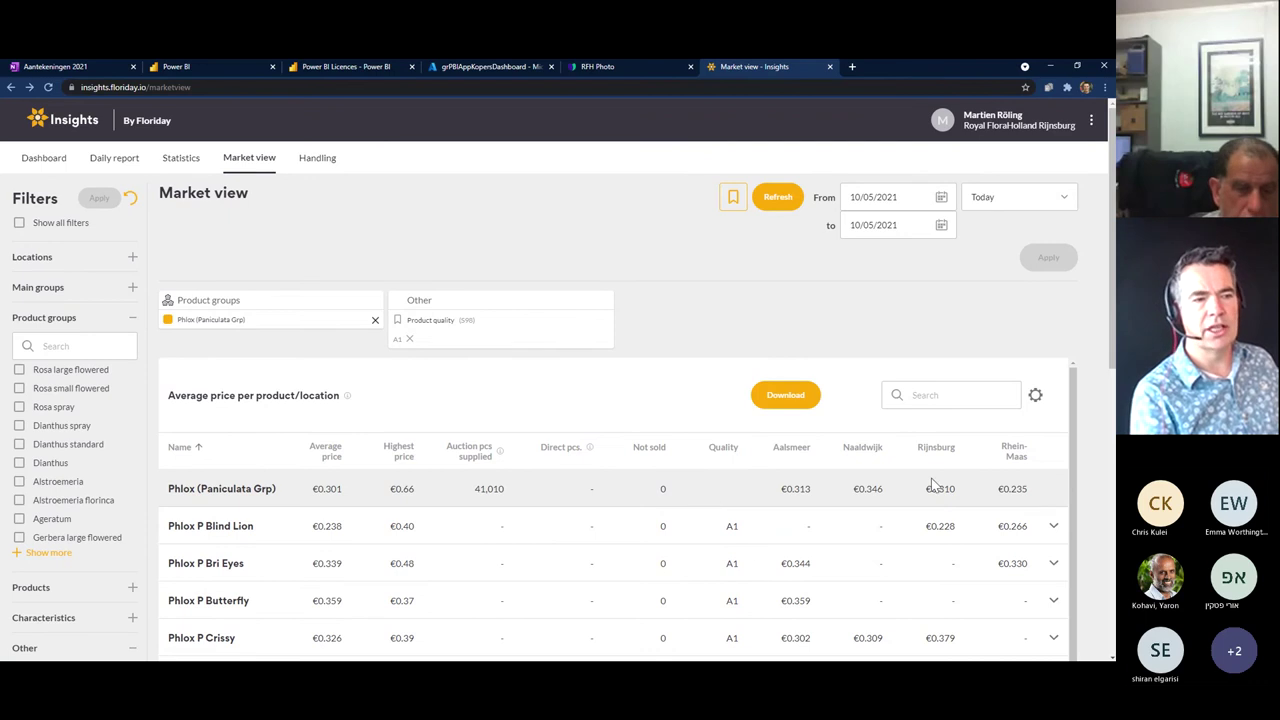
- Hide the Quality column from the Market view table and return to the price overview
{"action": "left_click", "coordinate": [1037, 397]}
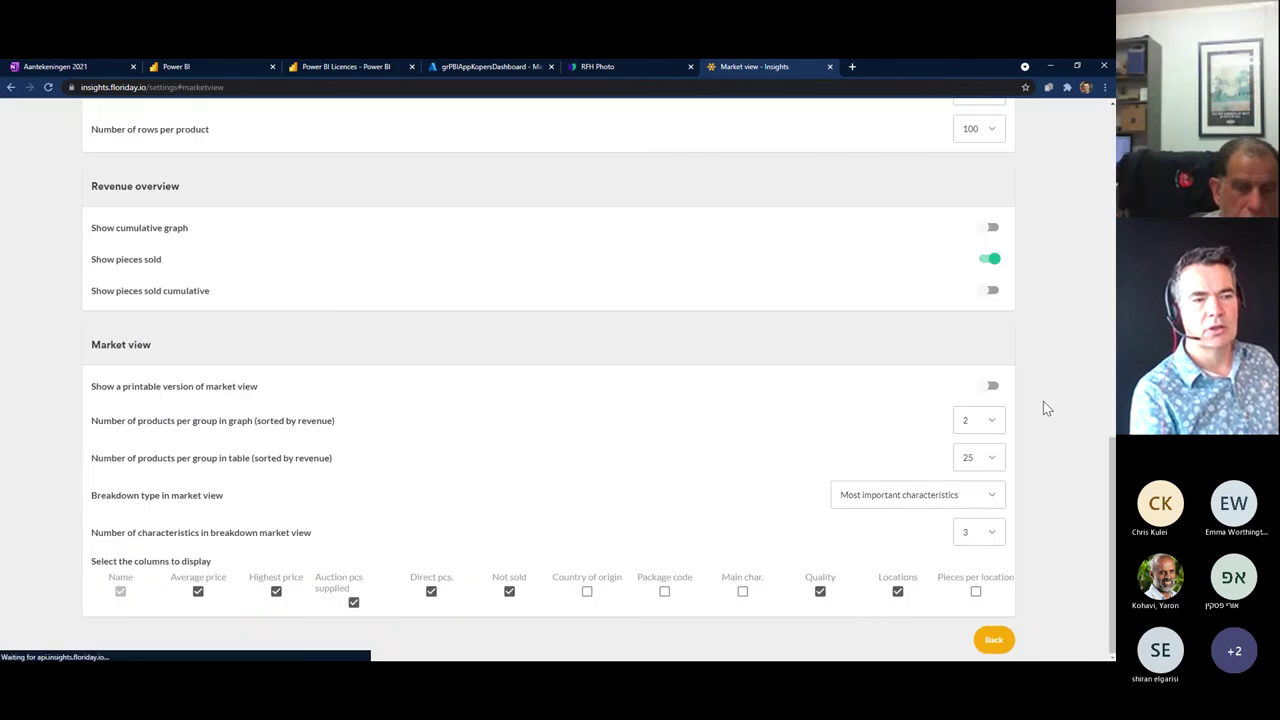
{"action": "left_click", "coordinate": [821, 595]}
{"action": "left_click", "coordinate": [993, 643]}
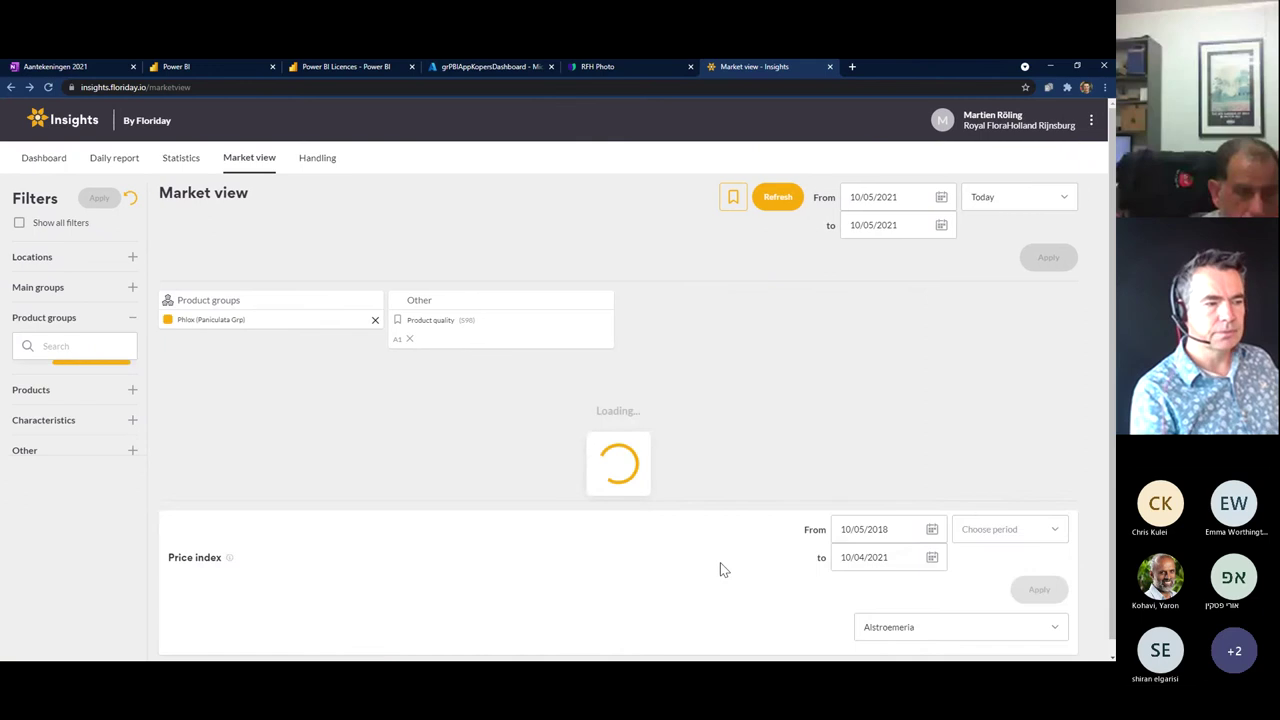
{"action": "scroll", "coordinate": [350, 540], "scroll_direction": "down", "scroll_amount": 1}
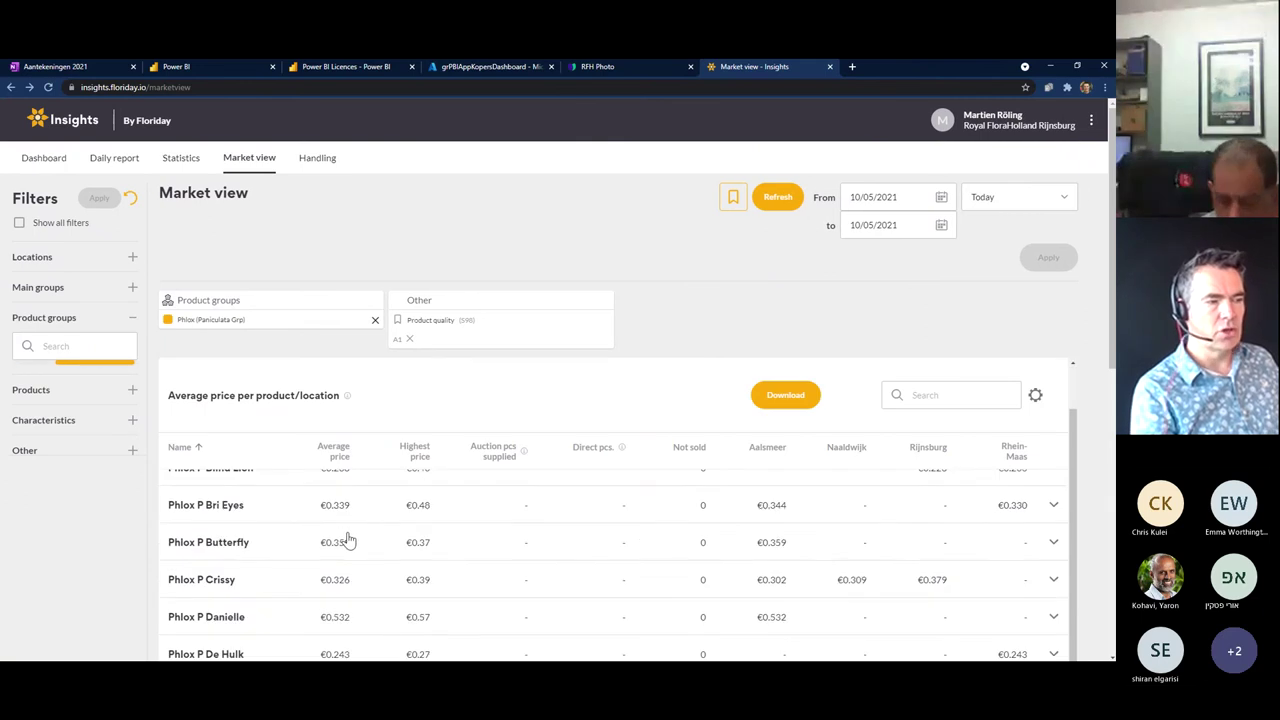
{"action": "scroll", "coordinate": [380, 570], "scroll_direction": "up", "scroll_amount": 1}
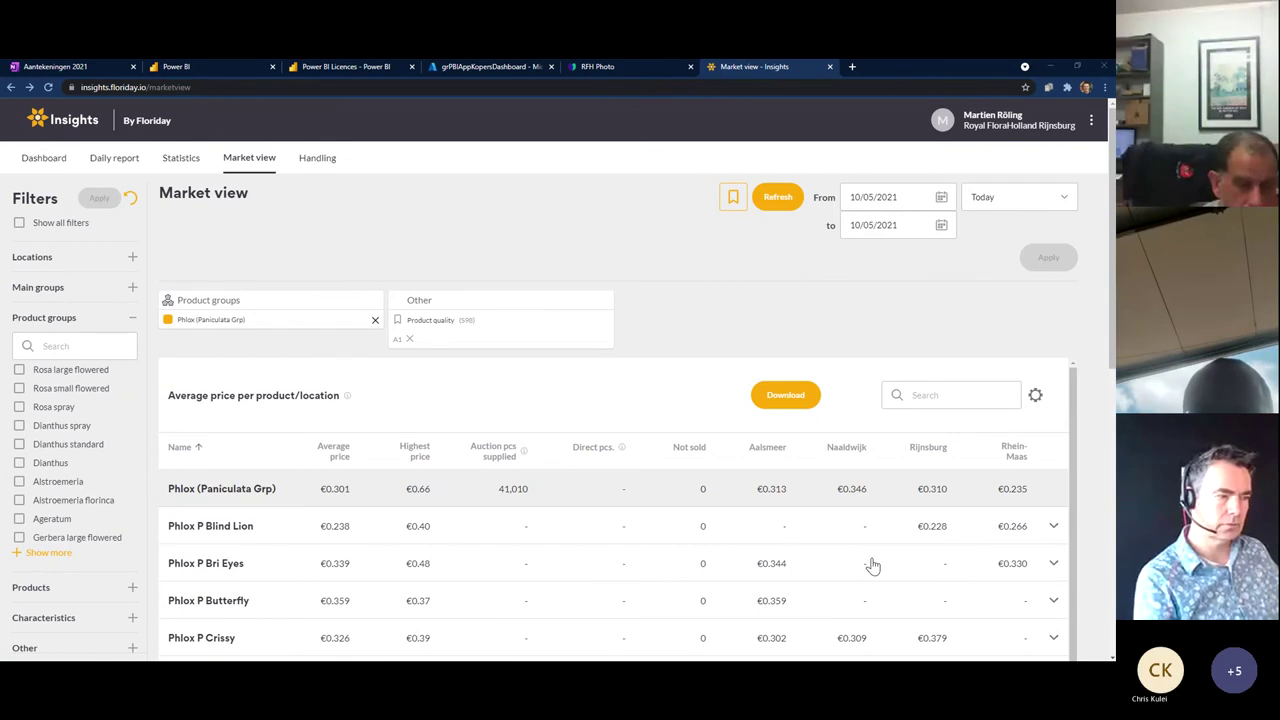
- Expand Phlox P Blind Lion in the average price table to examine its breakdown by most important characteristics
{"action": "left_click", "coordinate": [249, 540]}
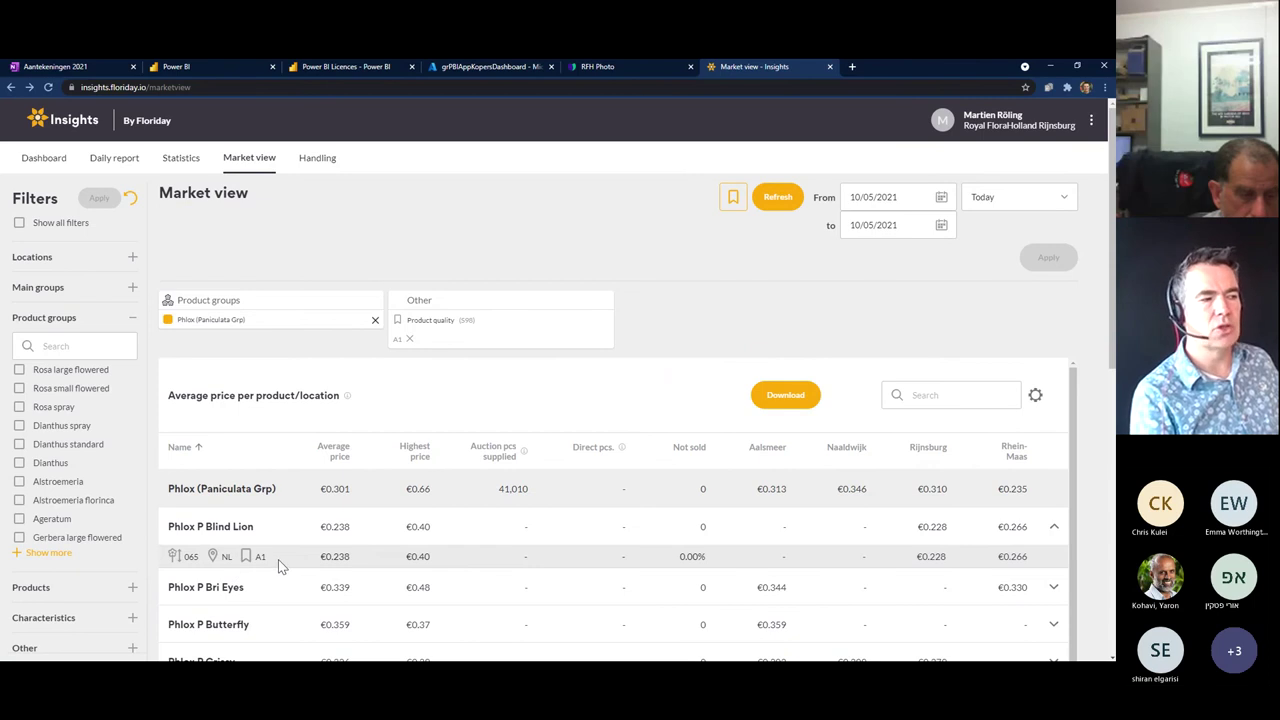
{"action": "scroll", "coordinate": [278, 559], "scroll_direction": "down", "scroll_amount": 1}
{"action": "scroll", "coordinate": [278, 559], "scroll_direction": "up", "scroll_amount": 1}
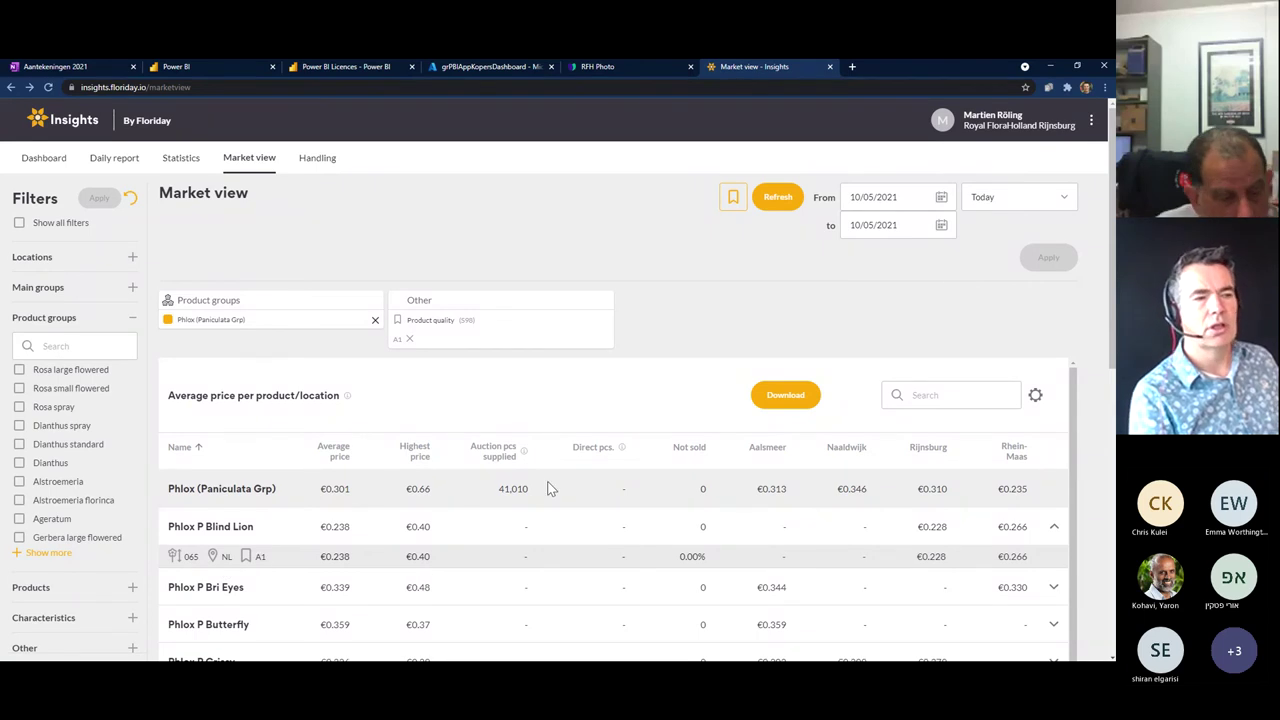
- Set the Market view's breakdown type to Primary characteristic and return to the table
{"action": "left_click", "coordinate": [1035, 395]}
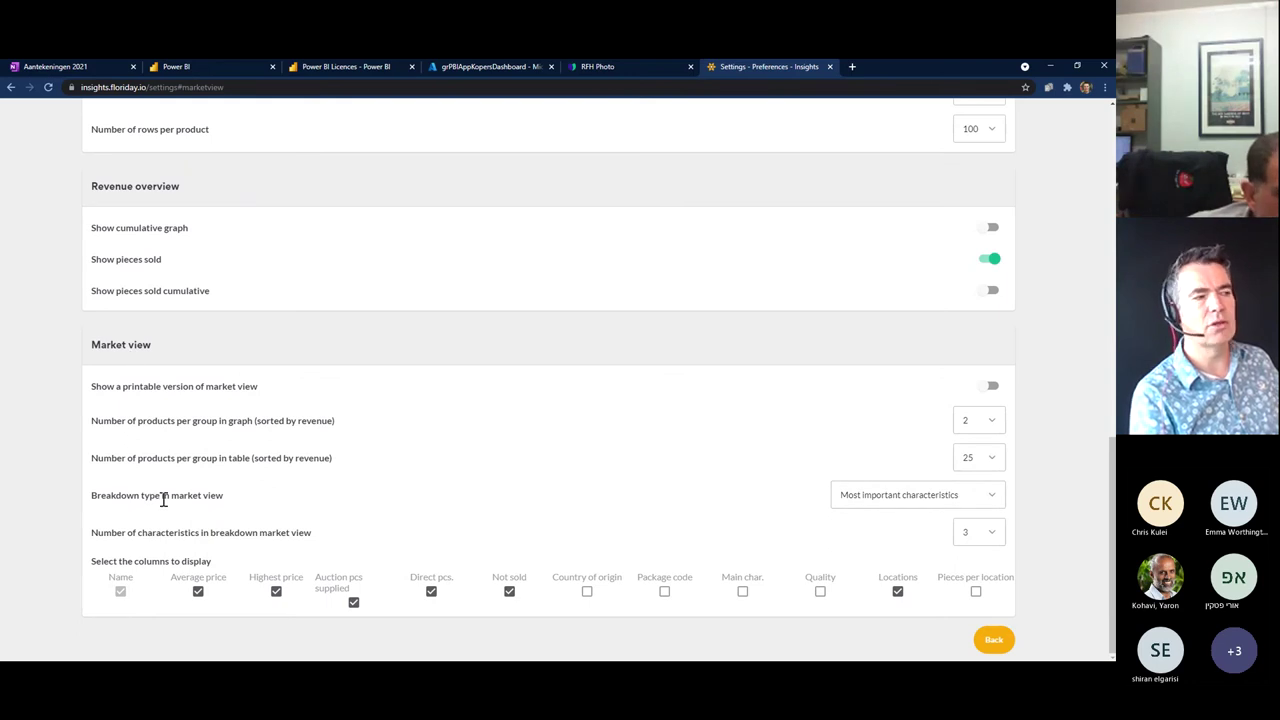
{"action": "left_click", "coordinate": [913, 521]}
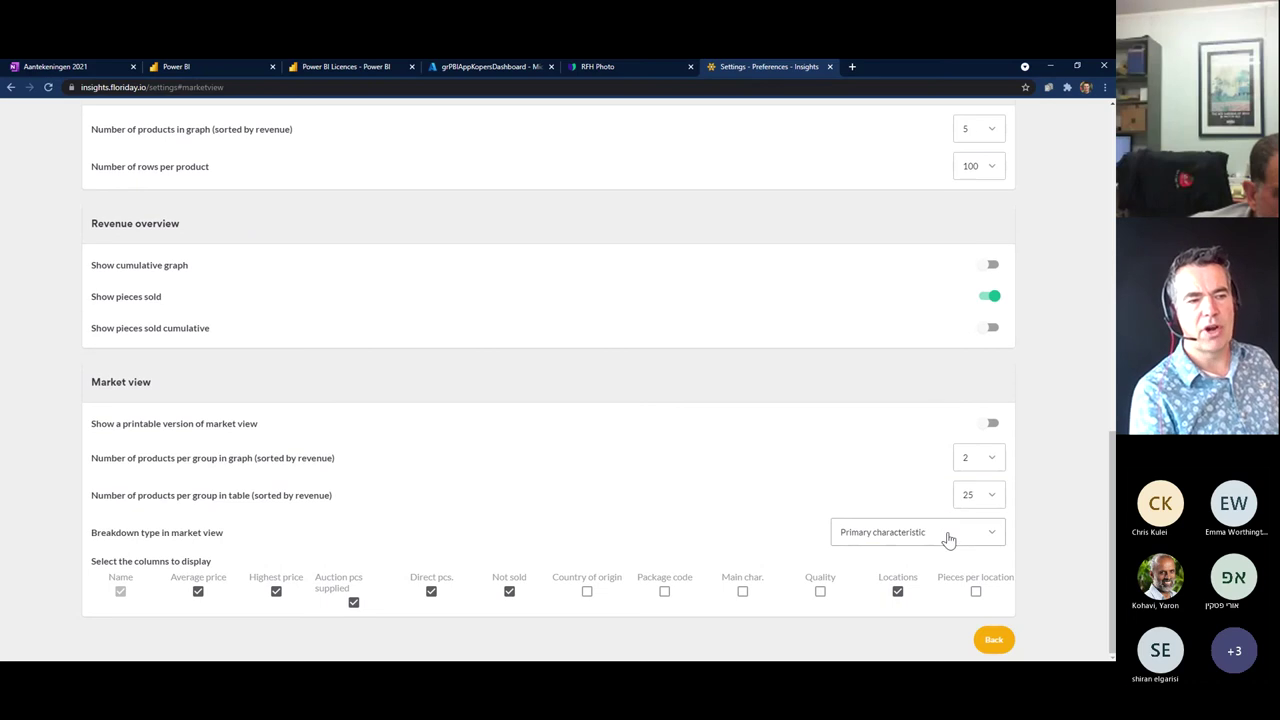
{"action": "left_click", "coordinate": [993, 639]}
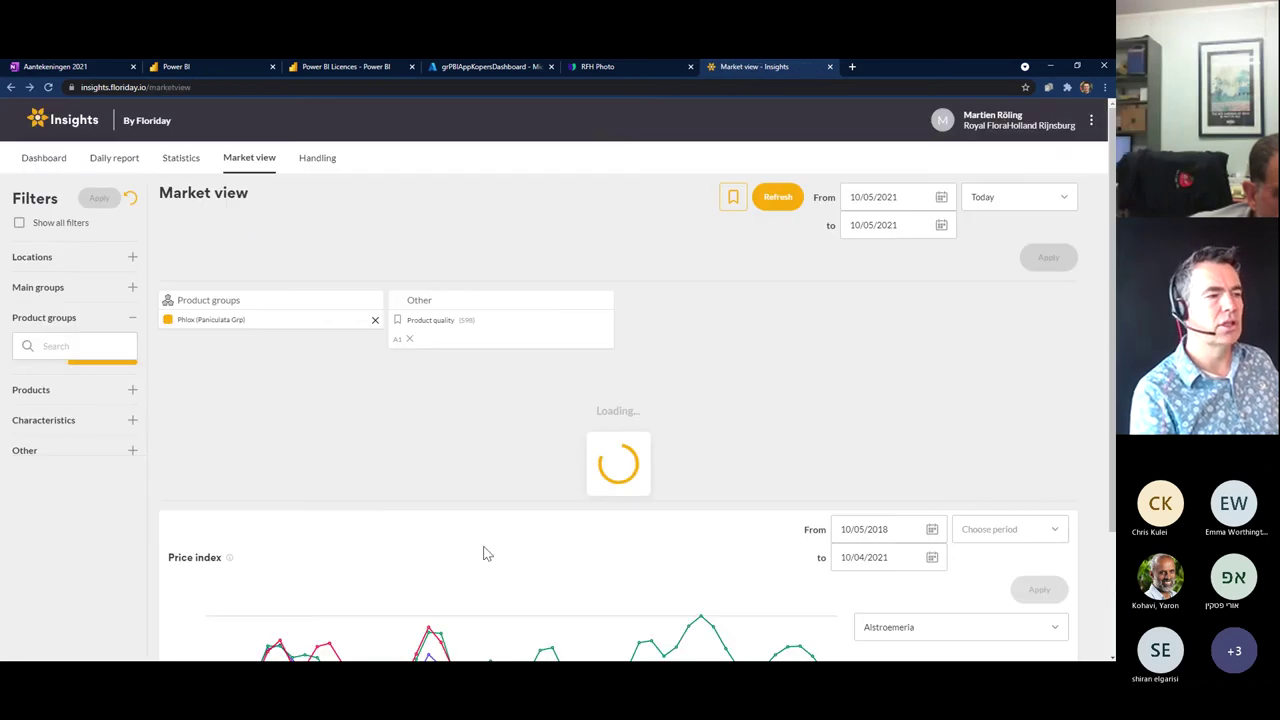
{"action": "scroll", "coordinate": [440, 520], "scroll_direction": "down", "scroll_amount": 2}
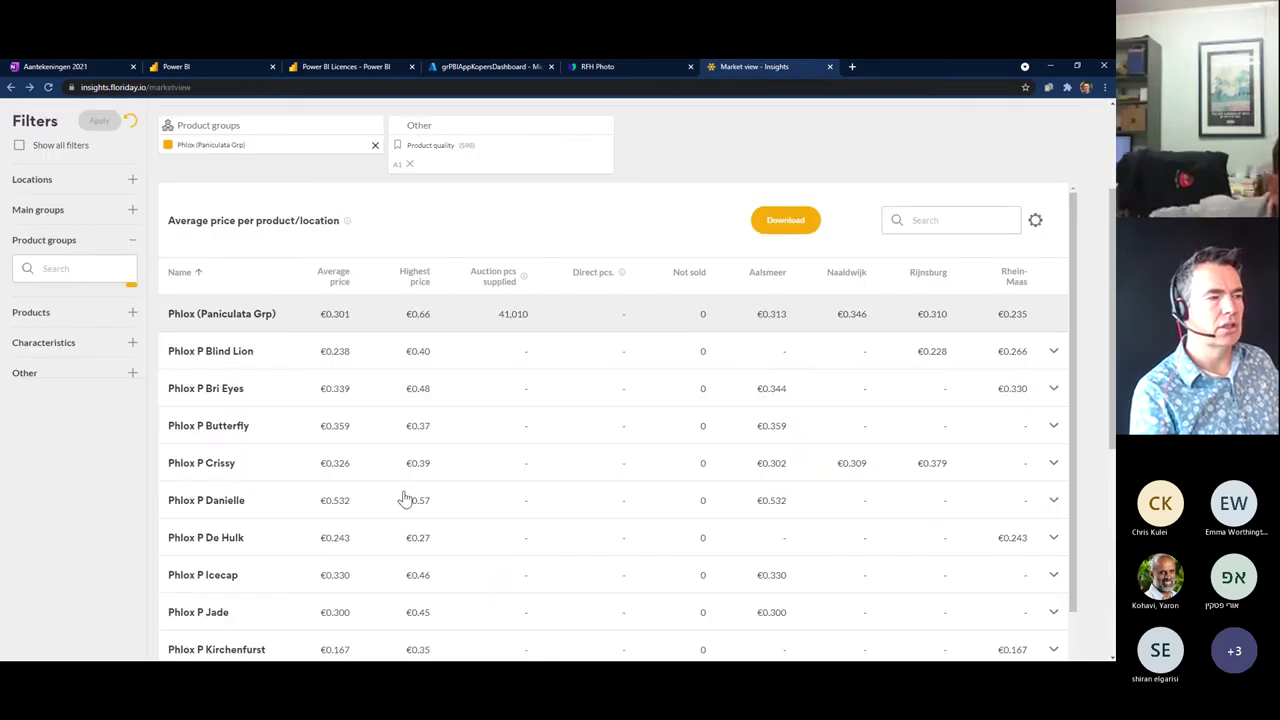
- Expand Phlox P Blind Lion to examine its breakdown by stem length, then collapse it again
{"action": "left_click", "coordinate": [214, 358]}
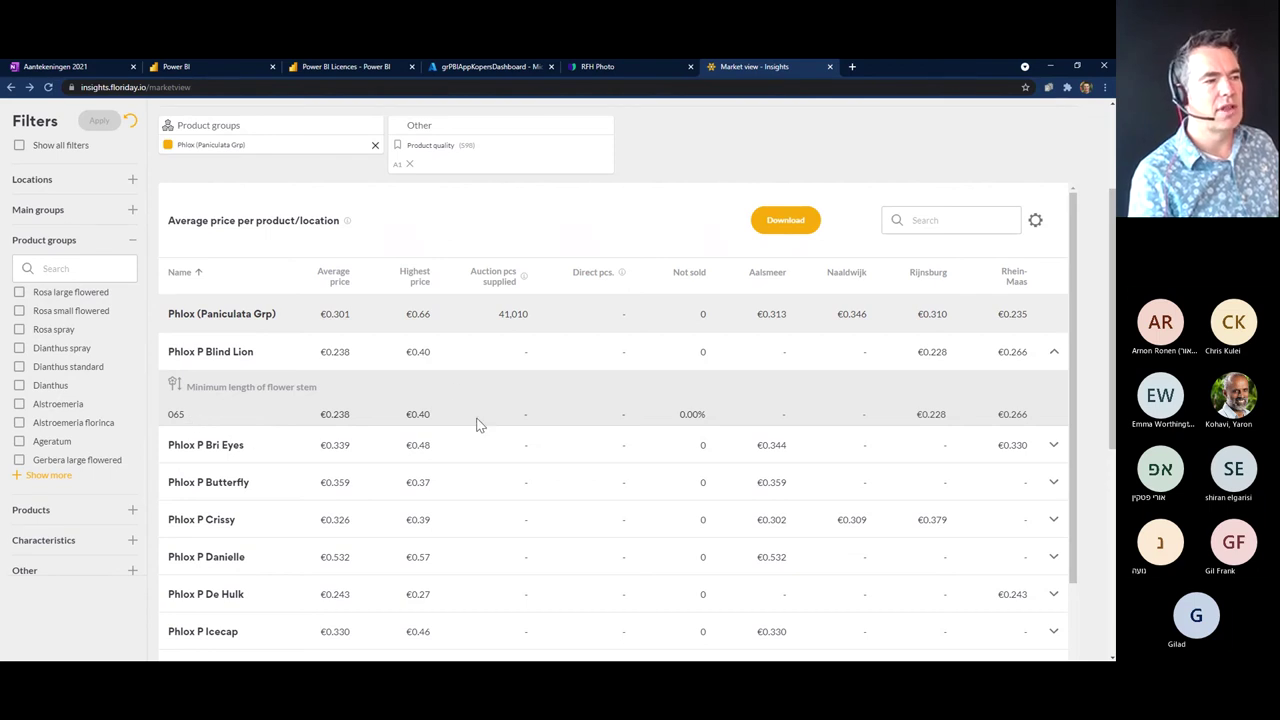
{"action": "left_click", "coordinate": [227, 354]}
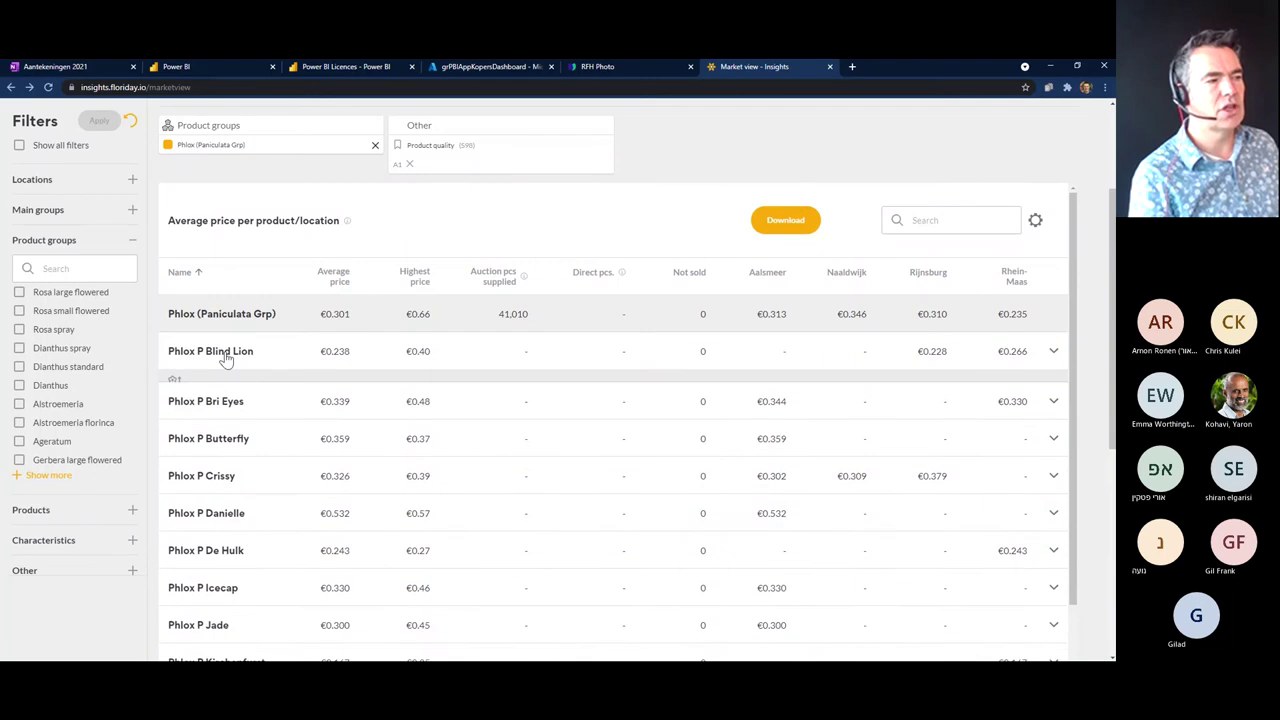
{"action": "scroll", "coordinate": [275, 443], "scroll_direction": "down", "scroll_amount": 3}
{"action": "scroll", "coordinate": [275, 443], "scroll_direction": "up", "scroll_amount": 3}
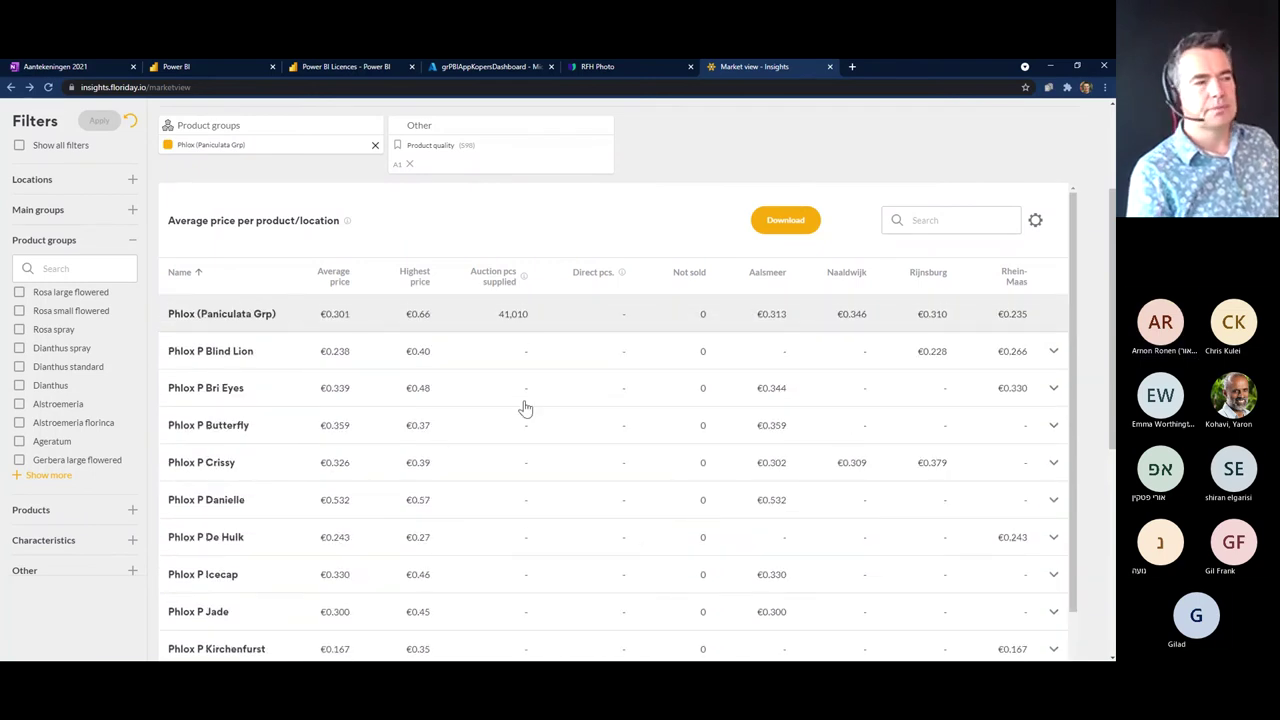
{"action": "scroll", "coordinate": [525, 410], "scroll_direction": "down", "scroll_amount": 1}
{"action": "scroll", "coordinate": [525, 410], "scroll_direction": "up", "scroll_amount": 1}
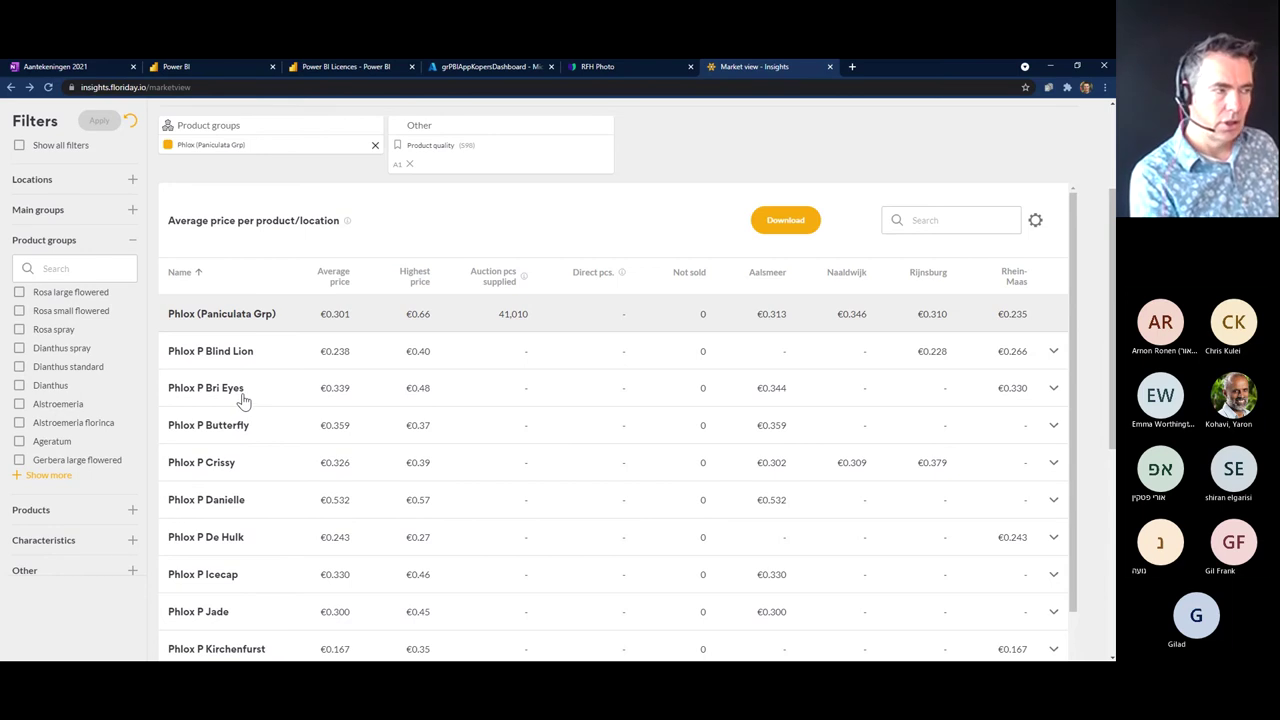
- Save the current Market view filters as a bookmark named Phlox A1
{"action": "scroll", "coordinate": [243, 400], "scroll_direction": "up", "scroll_amount": 2}
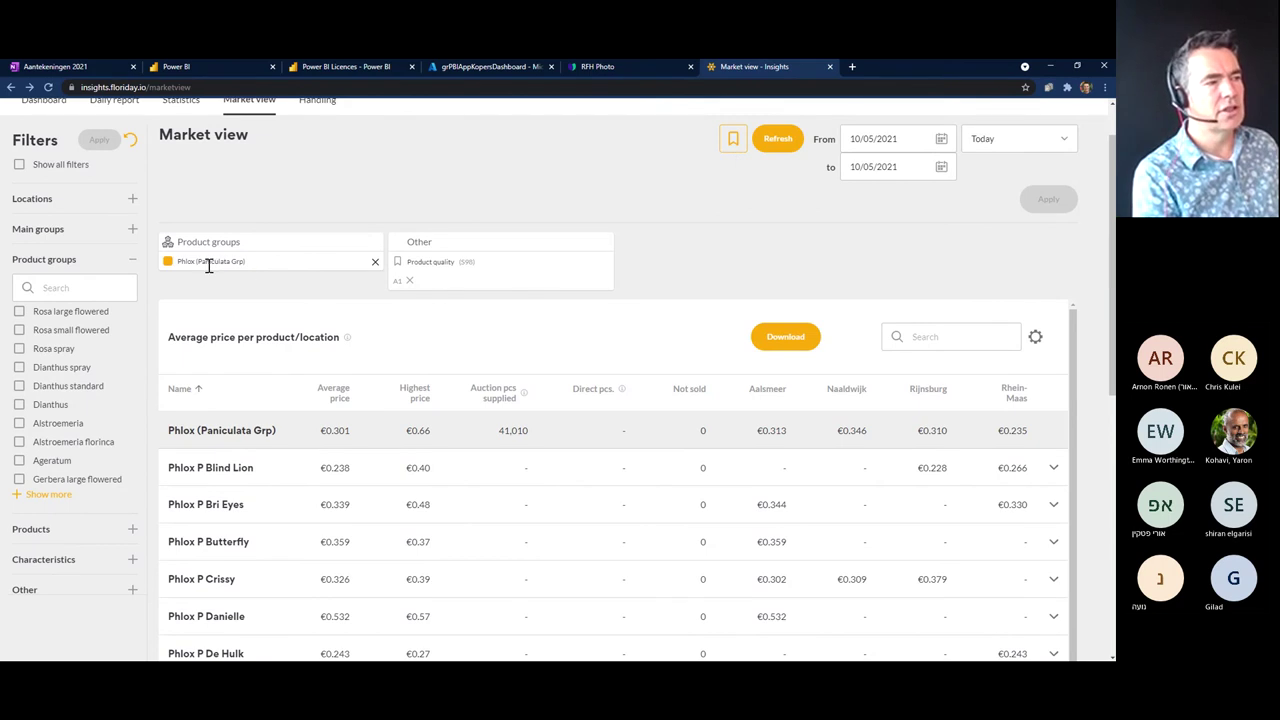
{"action": "left_click", "coordinate": [734, 142]}
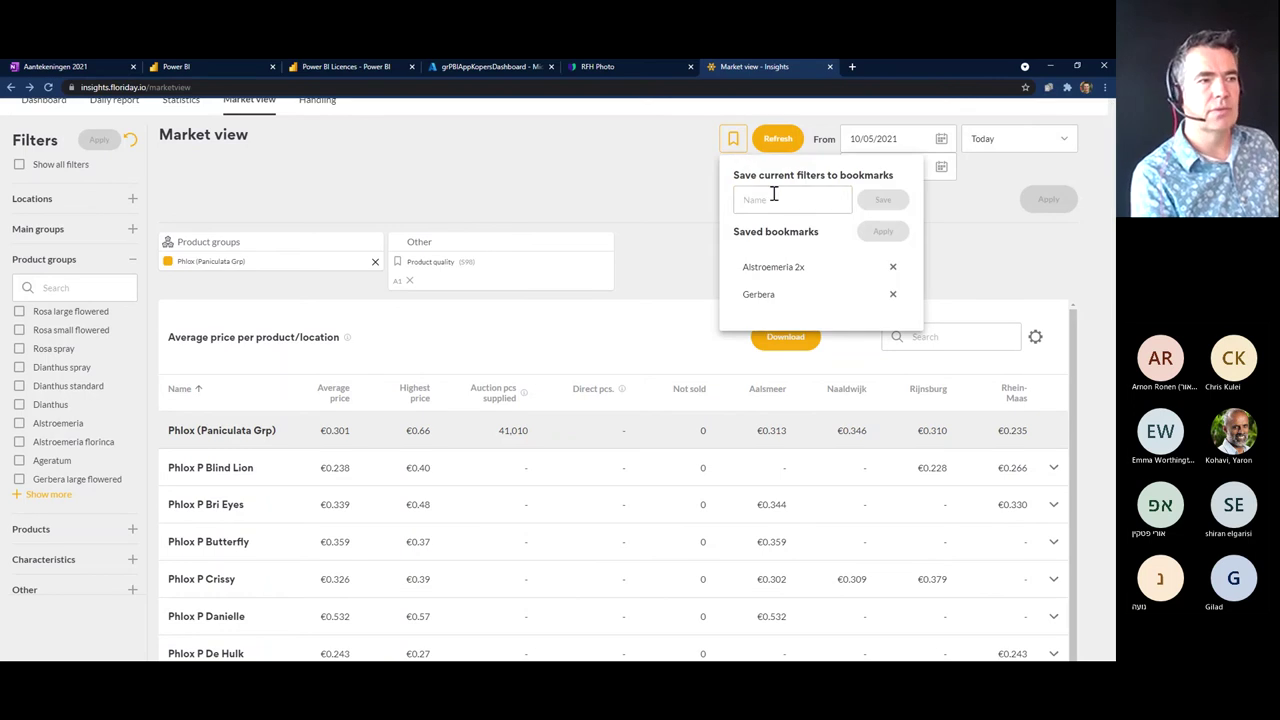
{"action": "type", "text": "Ph"}
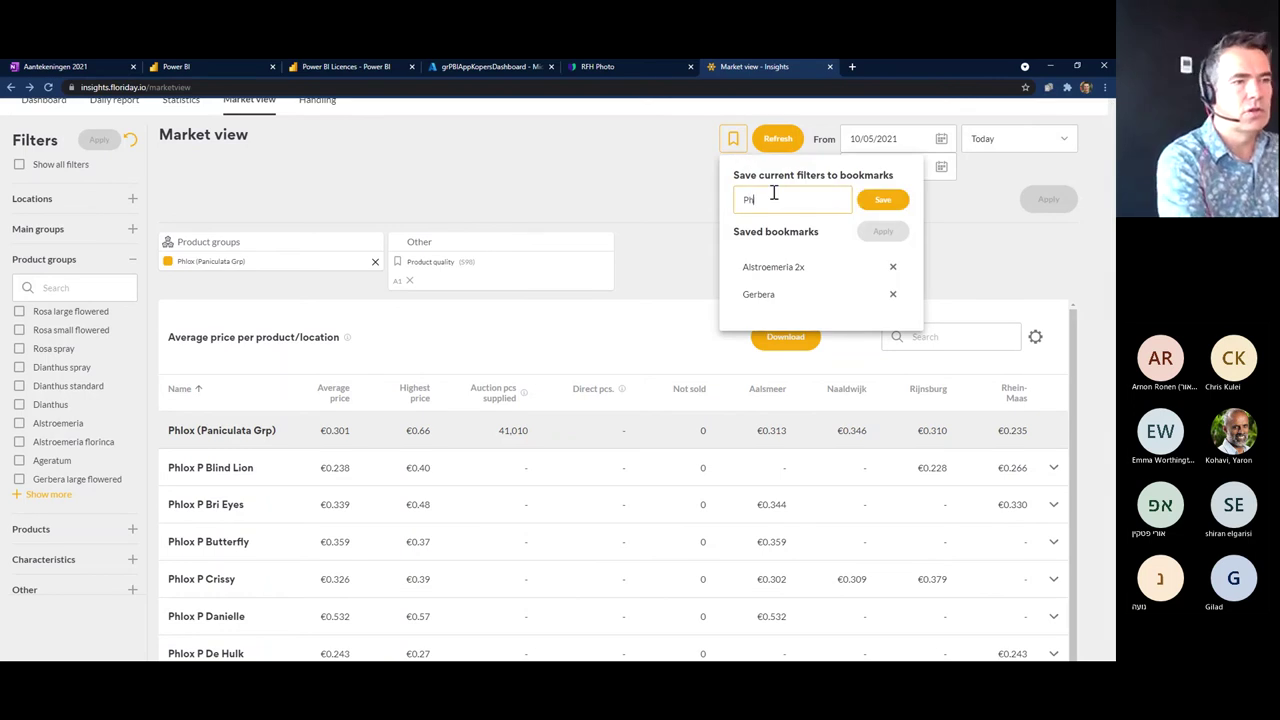
{"action": "type", "text": "lox A1"}
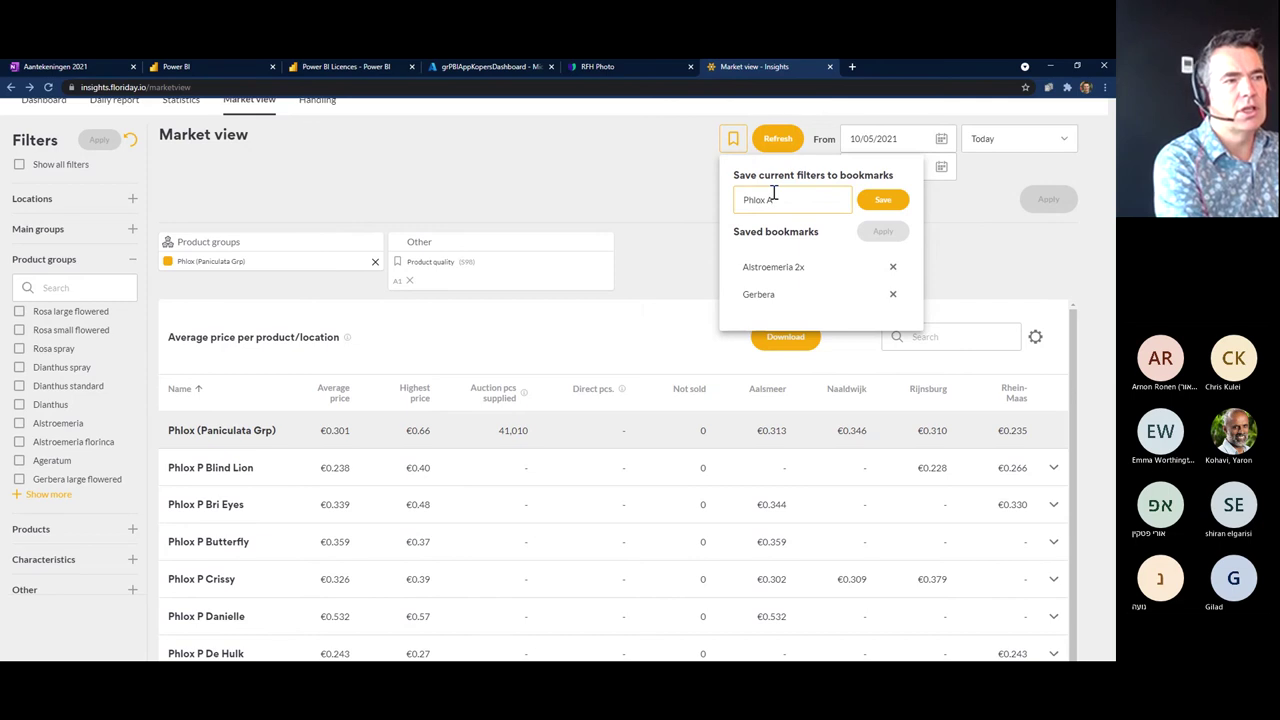
{"action": "left_click", "coordinate": [873, 201]}
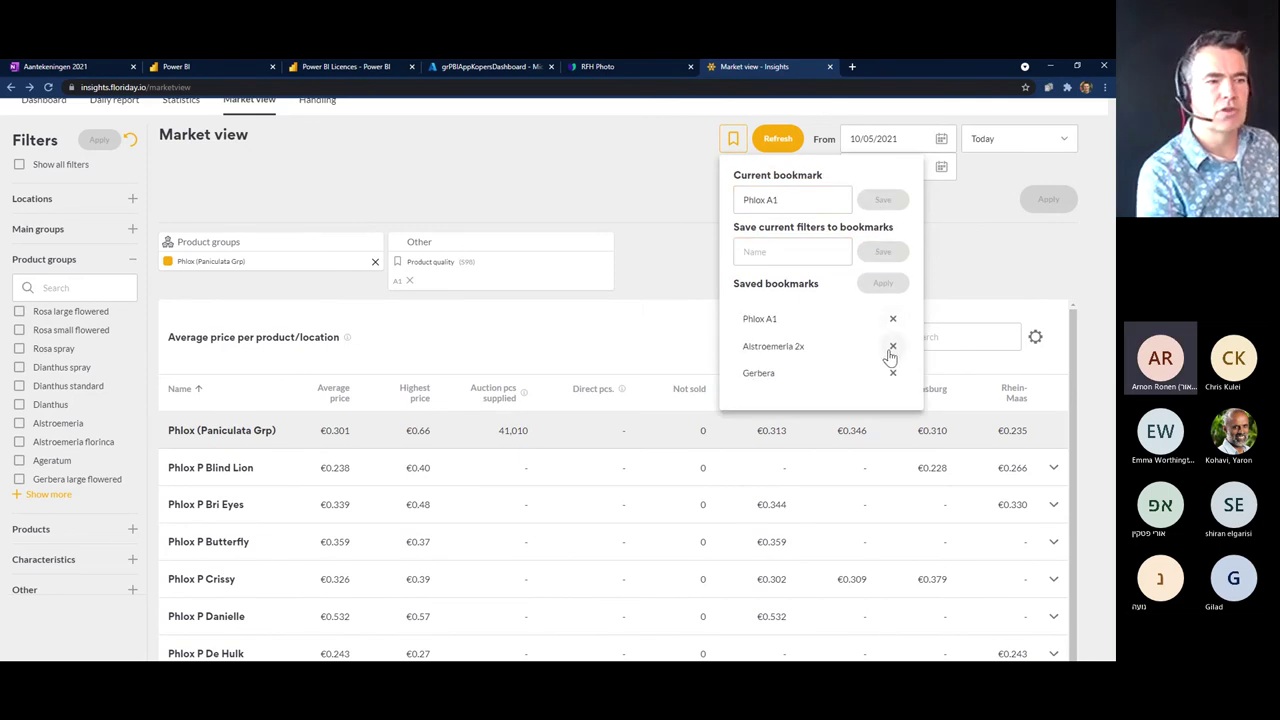
- Delete the saved bookmarks Alstroemeria 2x and Gerbera, then close the bookmark list
{"action": "left_click", "coordinate": [891, 349]}
{"action": "left_click", "coordinate": [892, 348]}
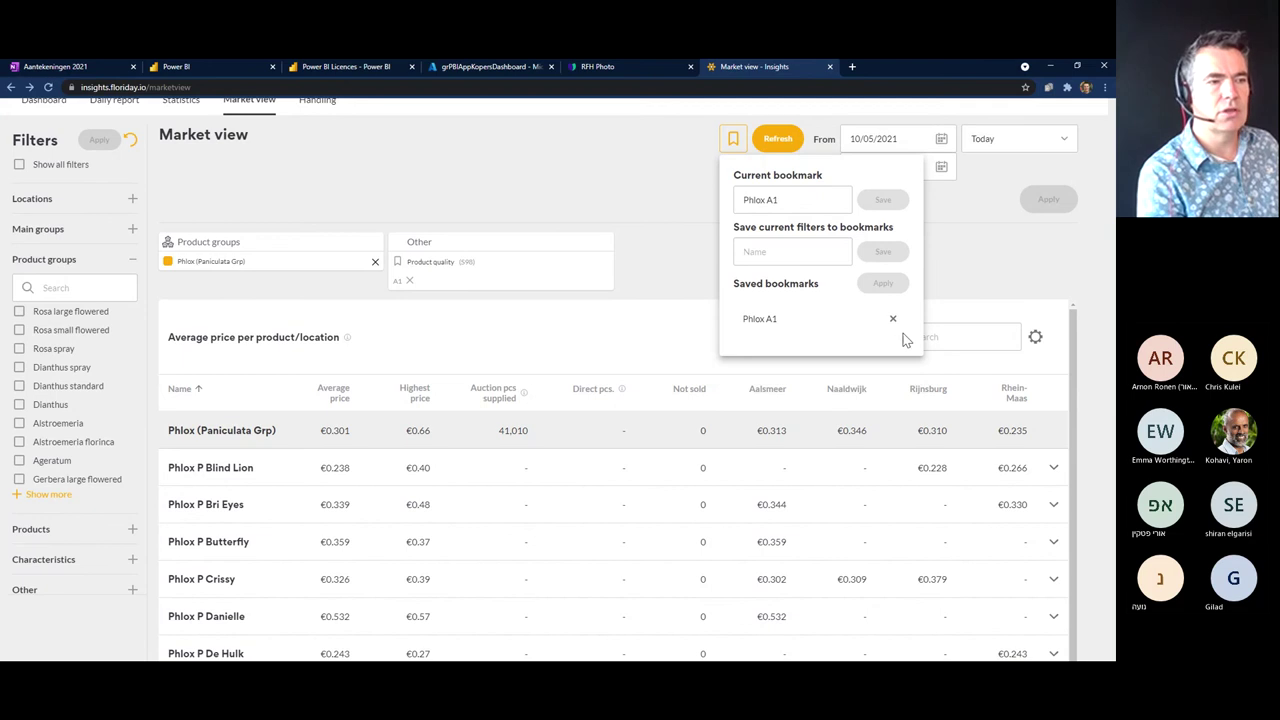
{"action": "left_click", "coordinate": [951, 267]}
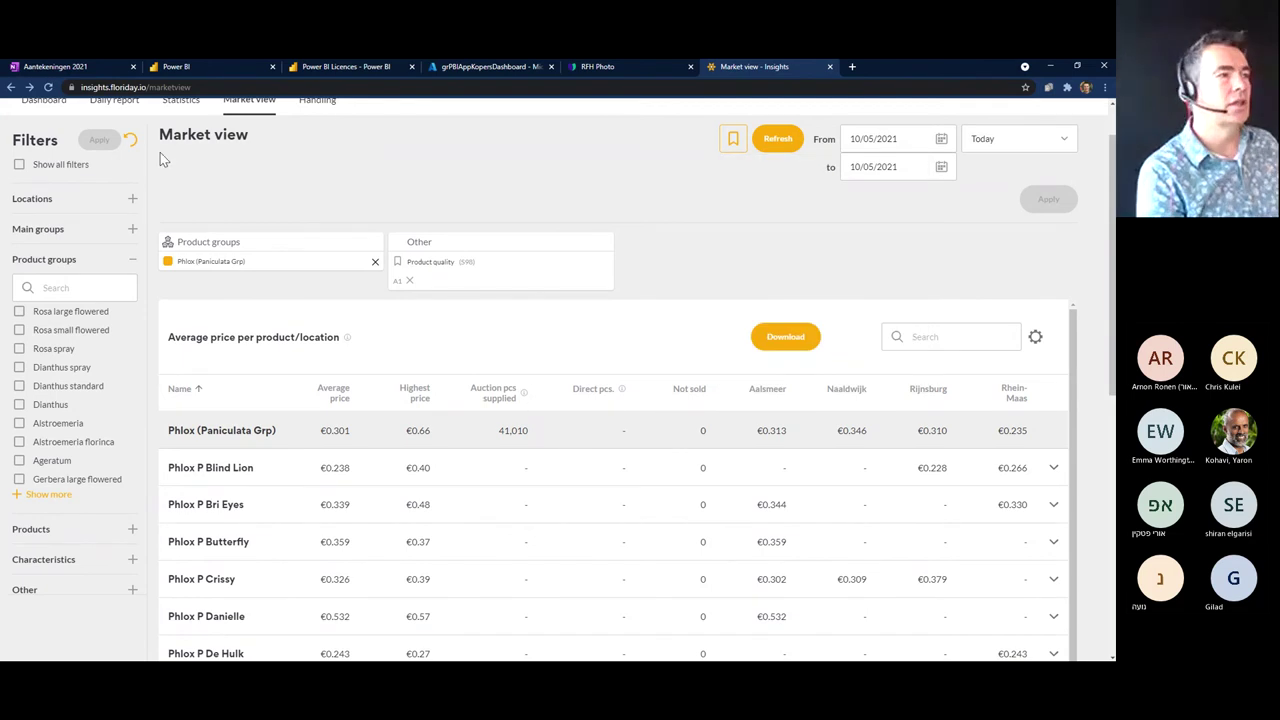
- Reset the Market view filters and filter by the Rosa large flowered product group instead
{"action": "left_click", "coordinate": [131, 145]}
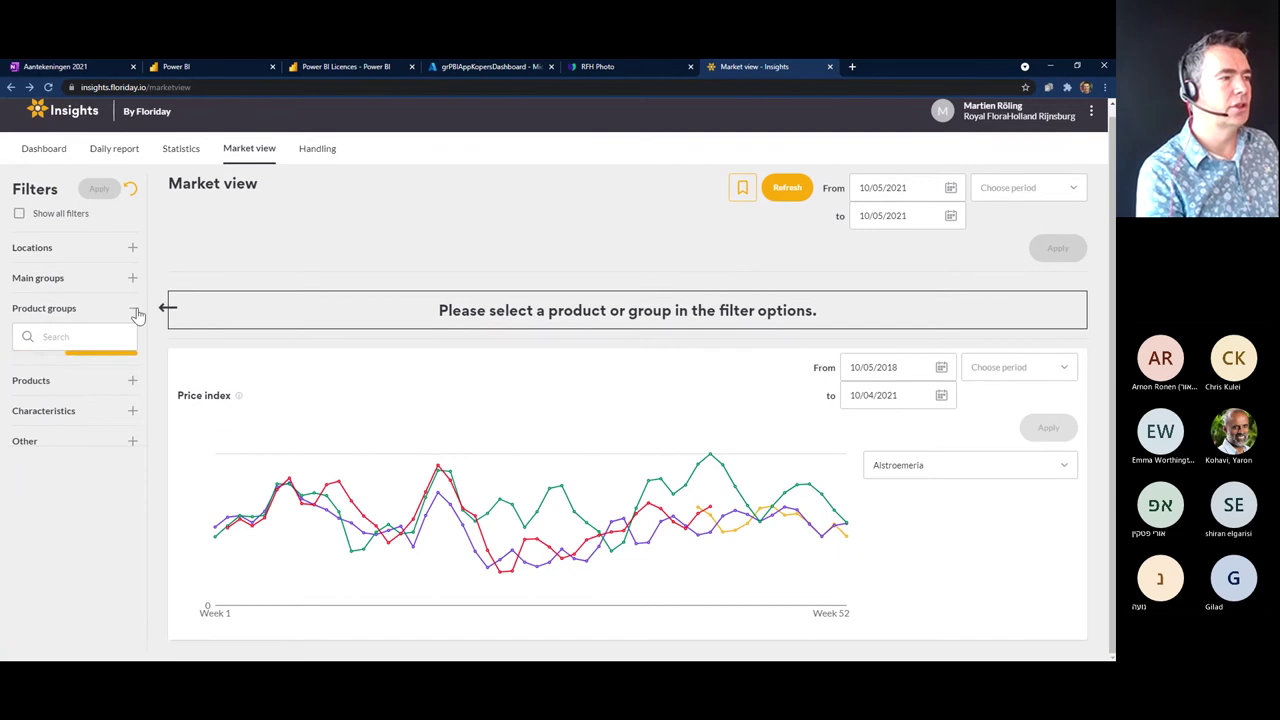
{"action": "left_click", "coordinate": [19, 355]}
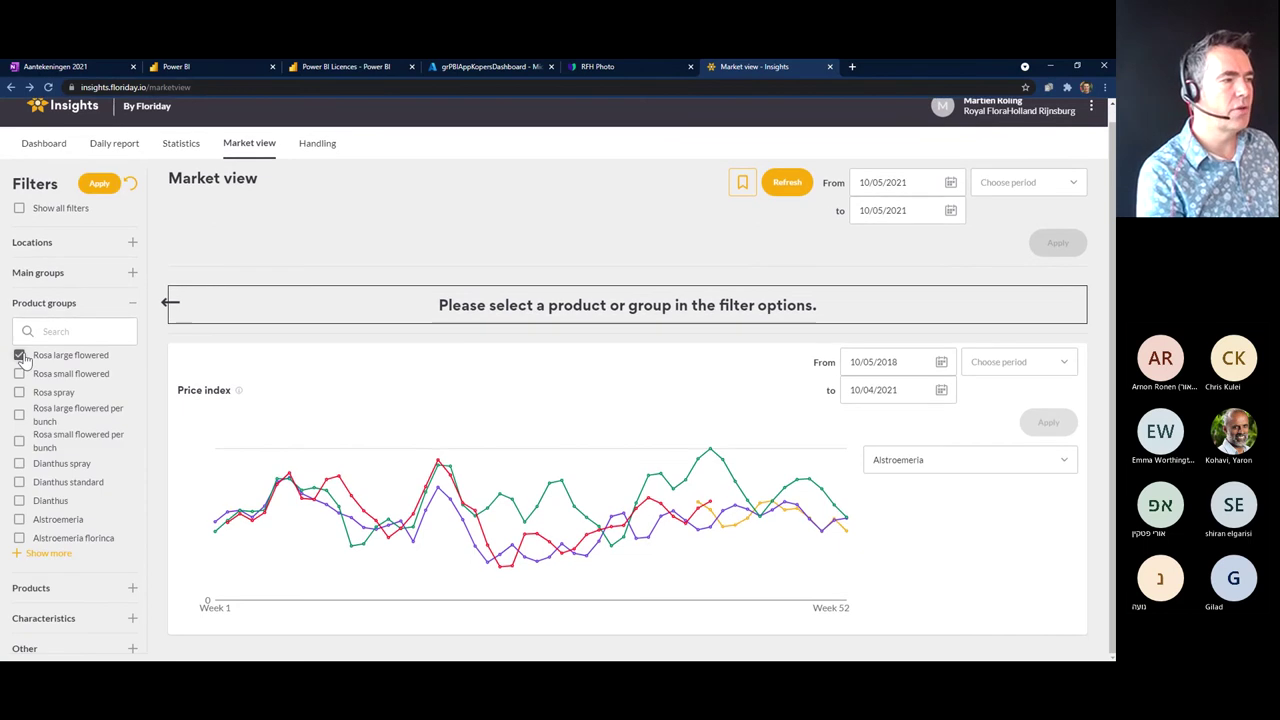
{"action": "left_click", "coordinate": [102, 188]}
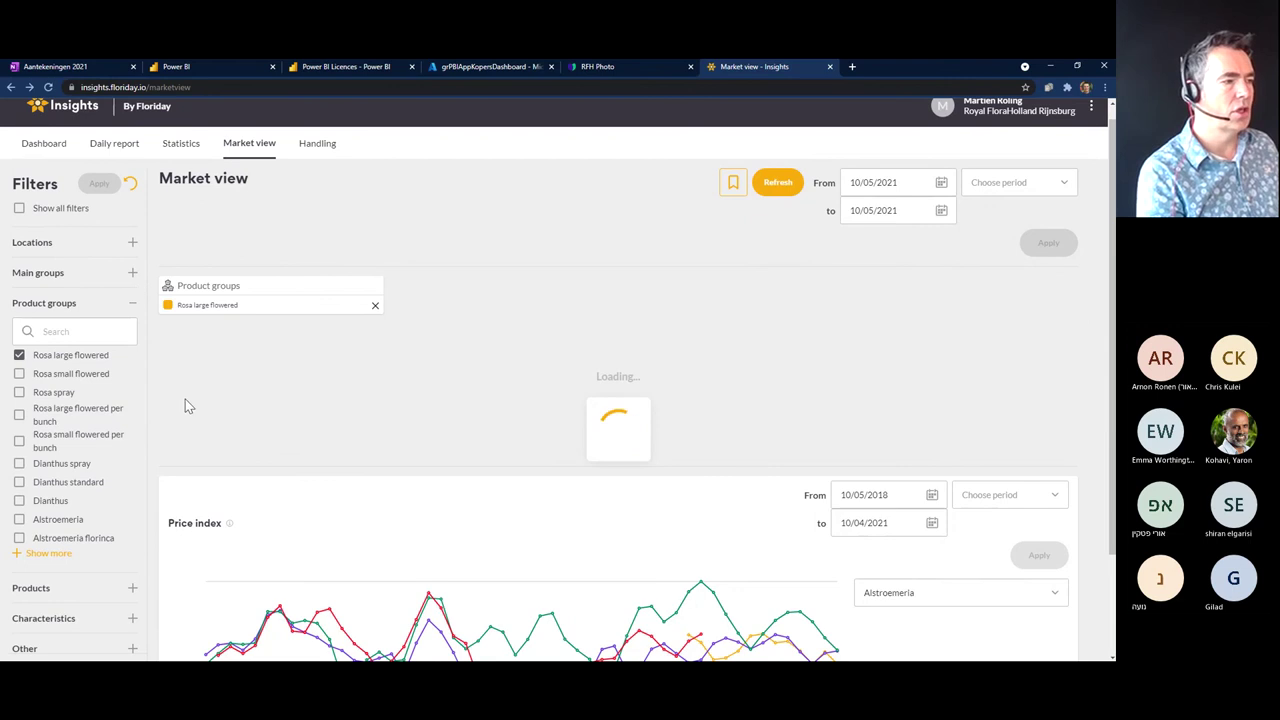
{"action": "scroll", "coordinate": [114, 491], "scroll_direction": "down", "scroll_amount": 1}
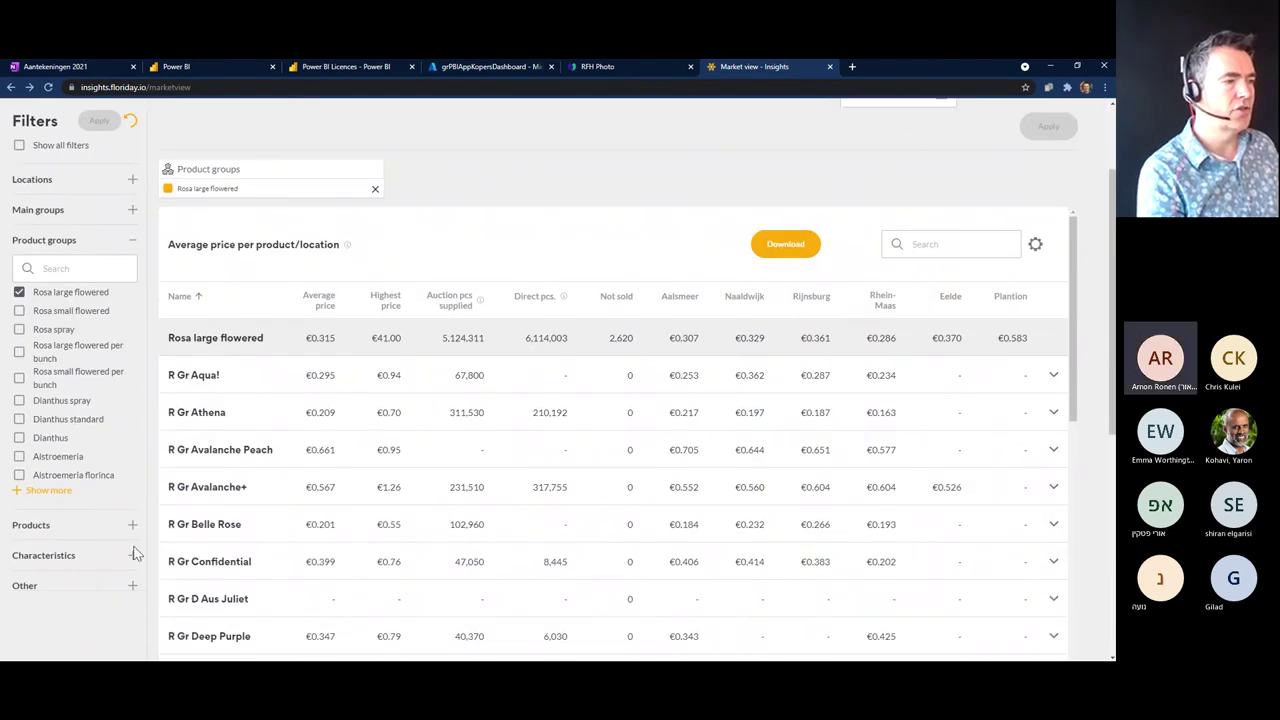
- Filter the roses to minimum flower stem lengths of 40, 50 and 60 cm and check the R Gr +pastel Gem Bs breakdown
{"action": "left_click", "coordinate": [132, 555]}
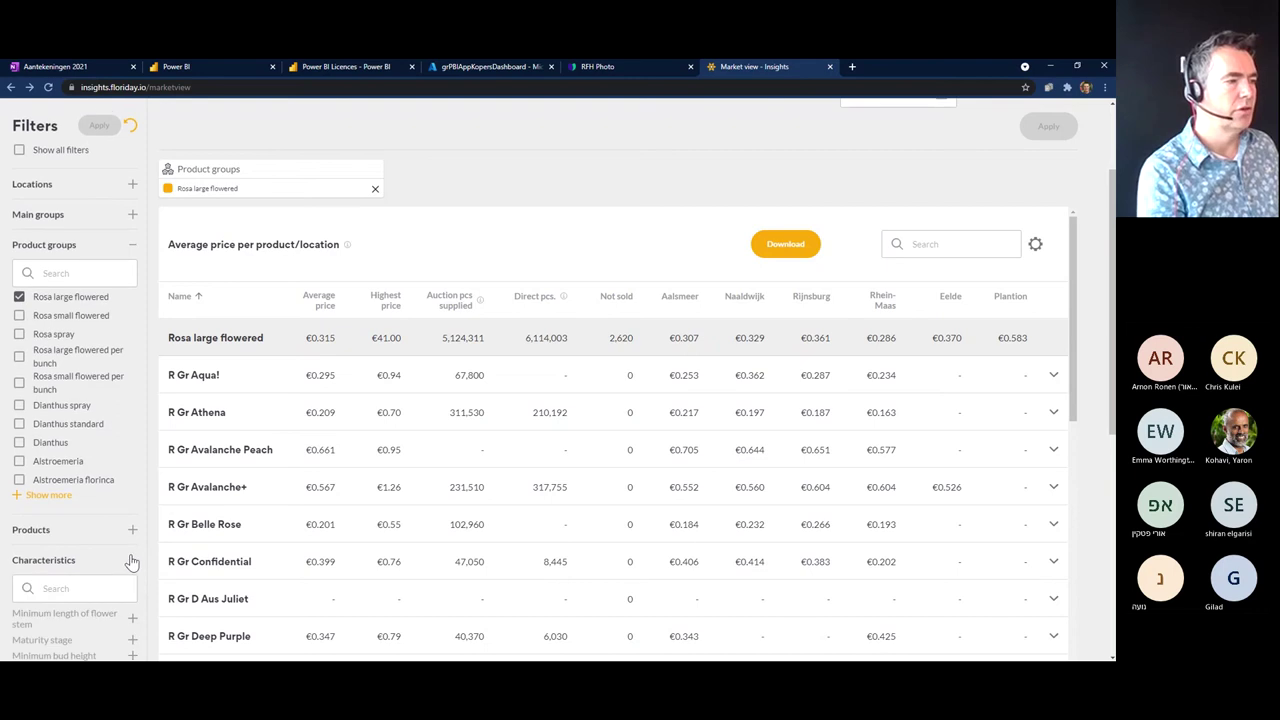
{"action": "scroll", "coordinate": [120, 570], "scroll_direction": "down", "scroll_amount": 1}
{"action": "left_click", "coordinate": [132, 527]}
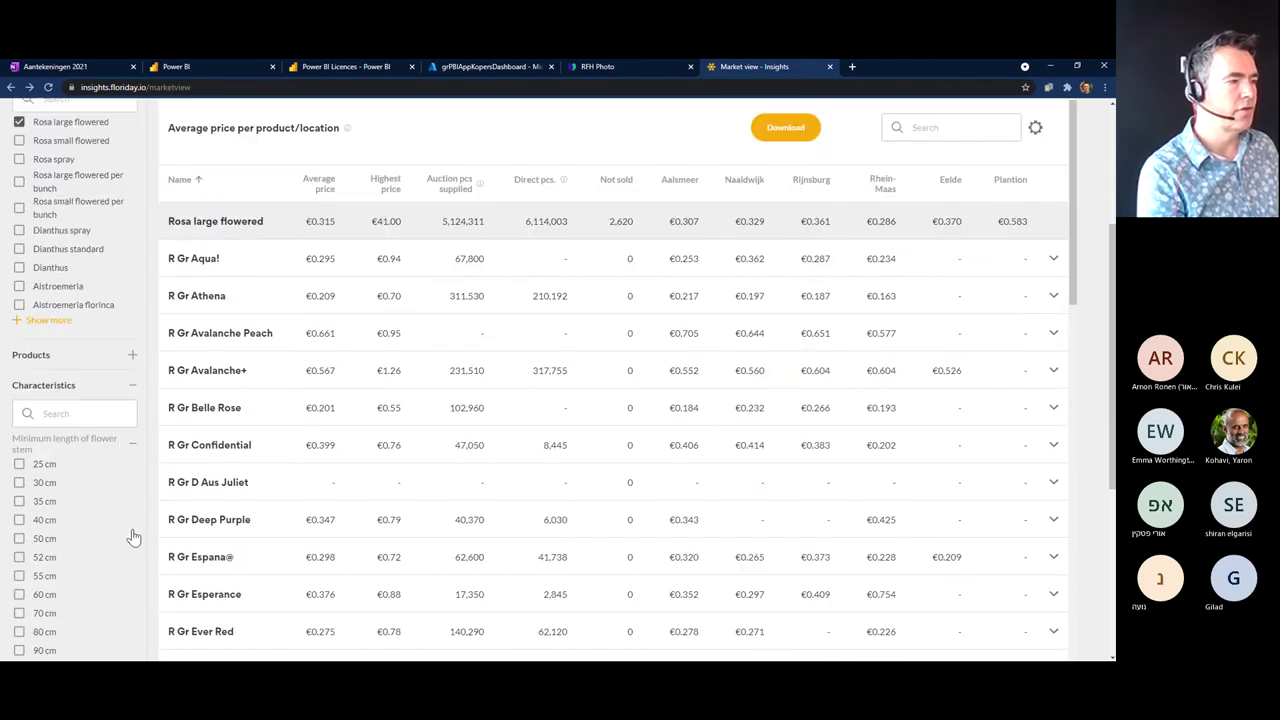
{"action": "left_click", "coordinate": [19, 538]}
{"action": "left_click", "coordinate": [19, 594]}
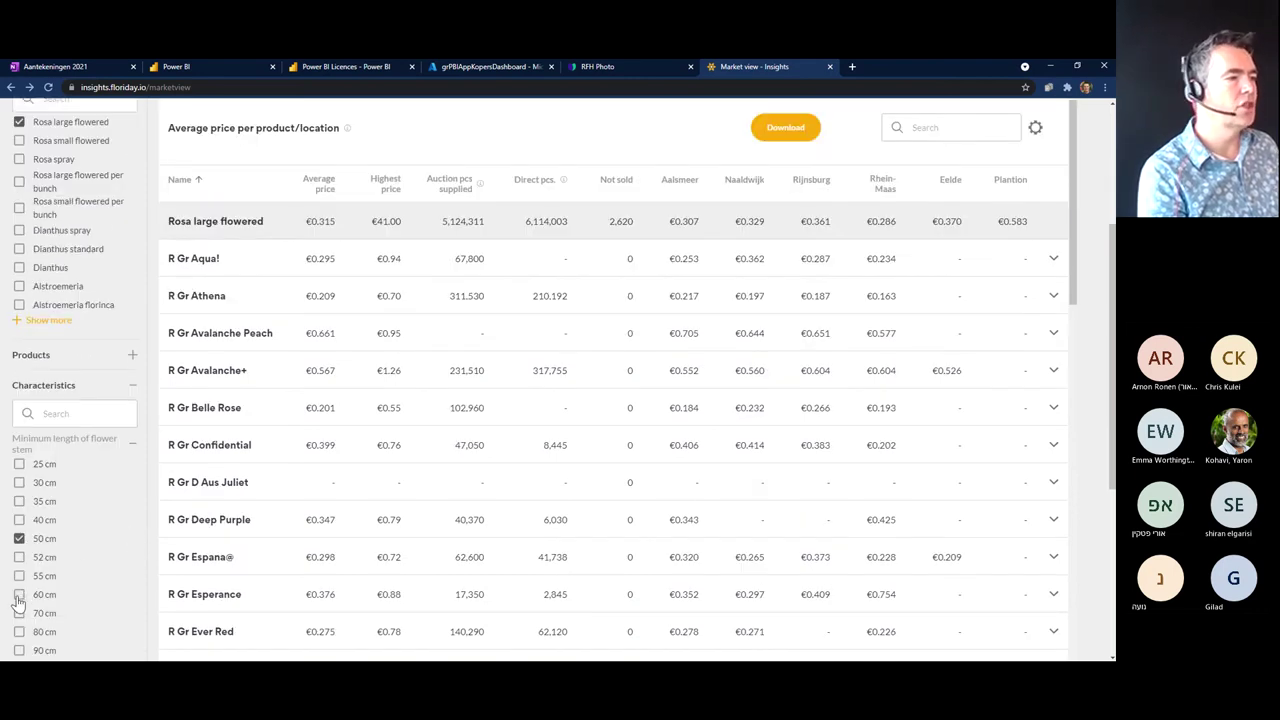
{"action": "left_click", "coordinate": [19, 519]}
{"action": "scroll", "coordinate": [200, 302], "scroll_direction": "up", "scroll_amount": 3}
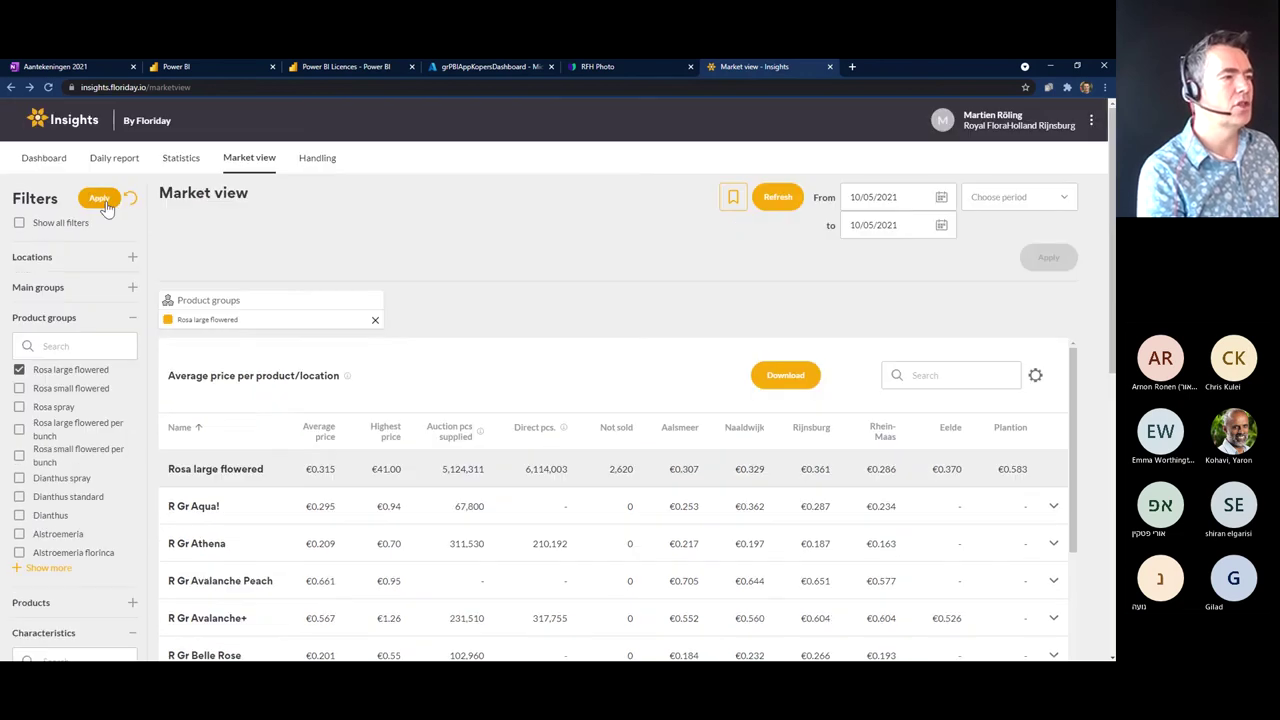
{"action": "left_click", "coordinate": [103, 201]}
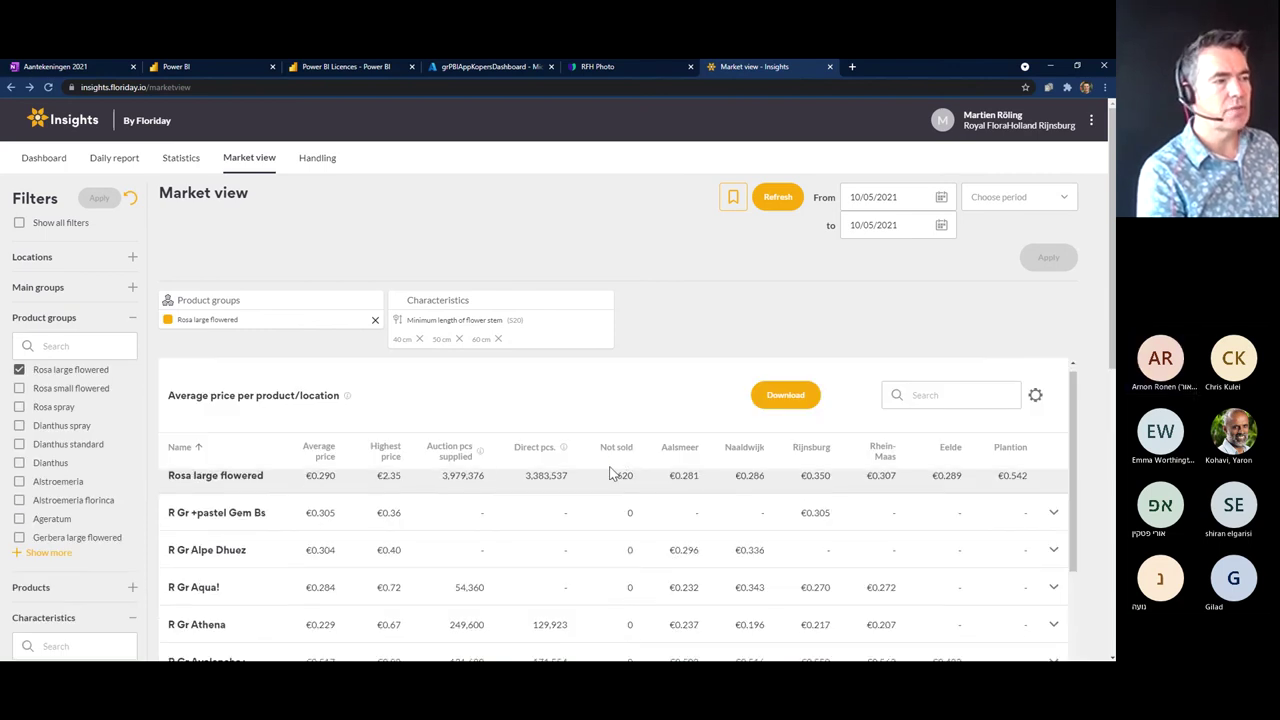
{"action": "left_click", "coordinate": [257, 526]}
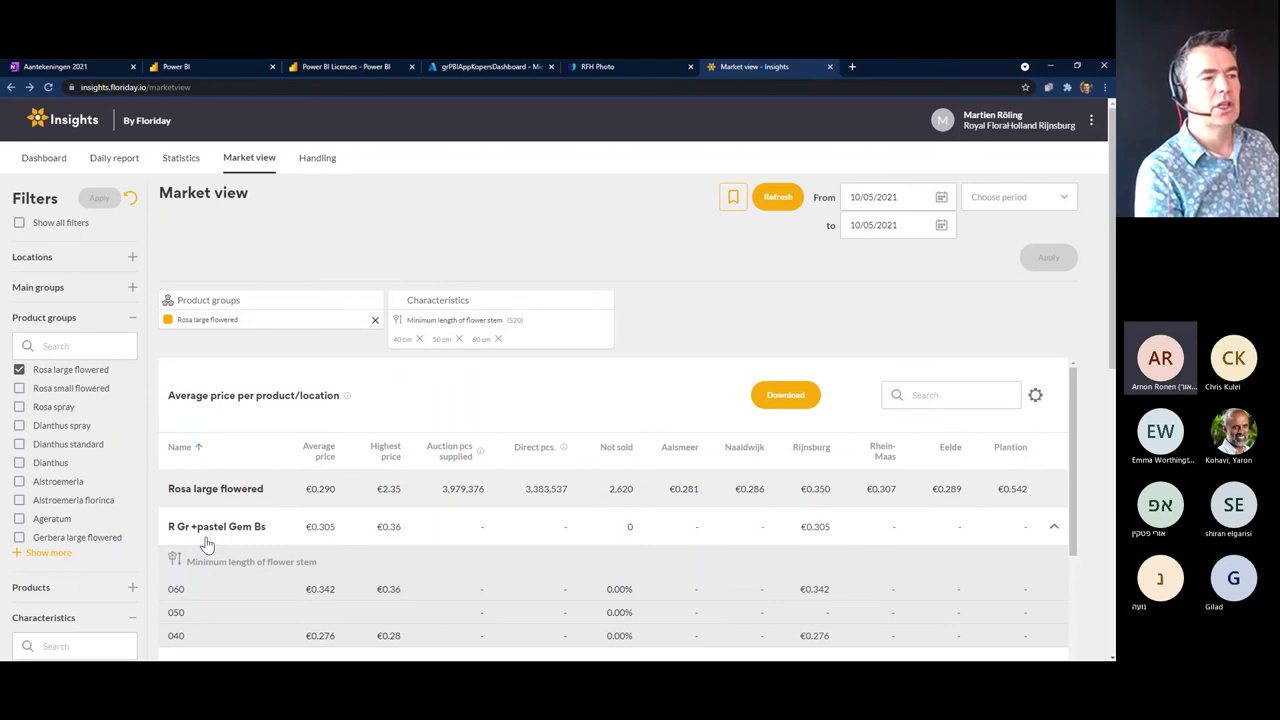
{"action": "left_click", "coordinate": [207, 540]}
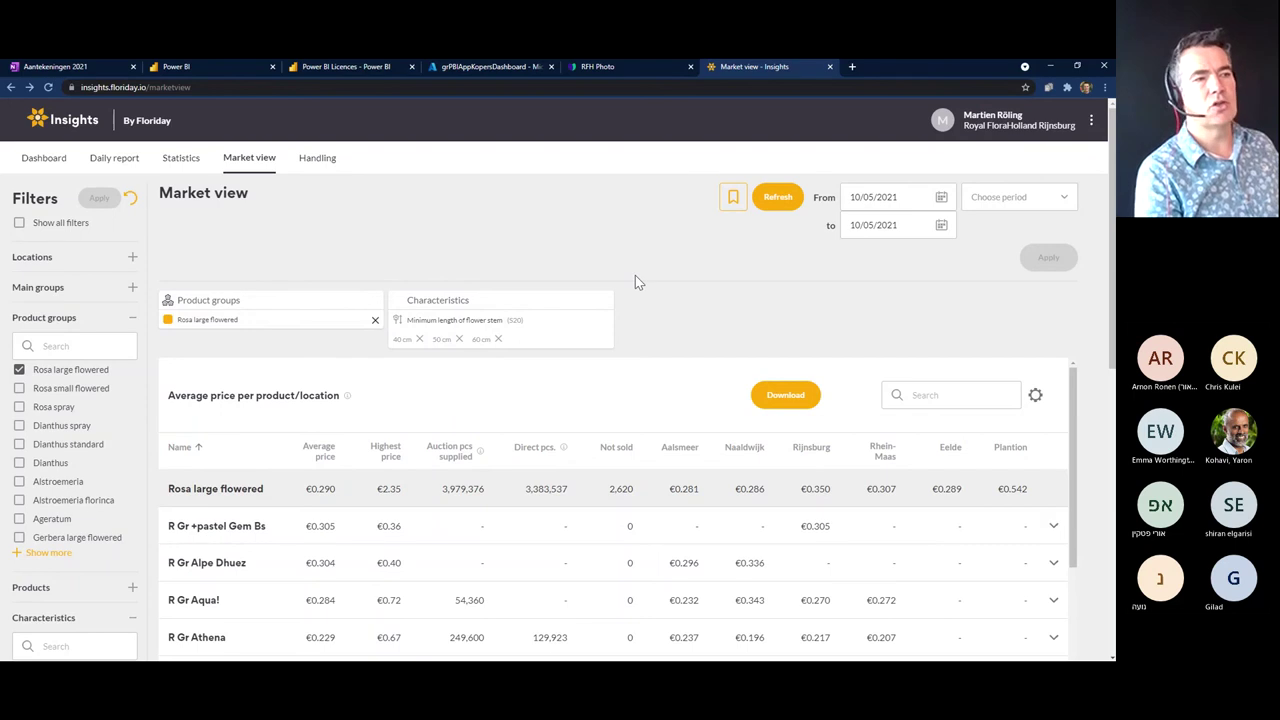
- Save the current rose filters as a bookmark named Roses 40-60 and close the bookmark list
{"action": "left_click", "coordinate": [735, 202]}
{"action": "left_click", "coordinate": [791, 257]}
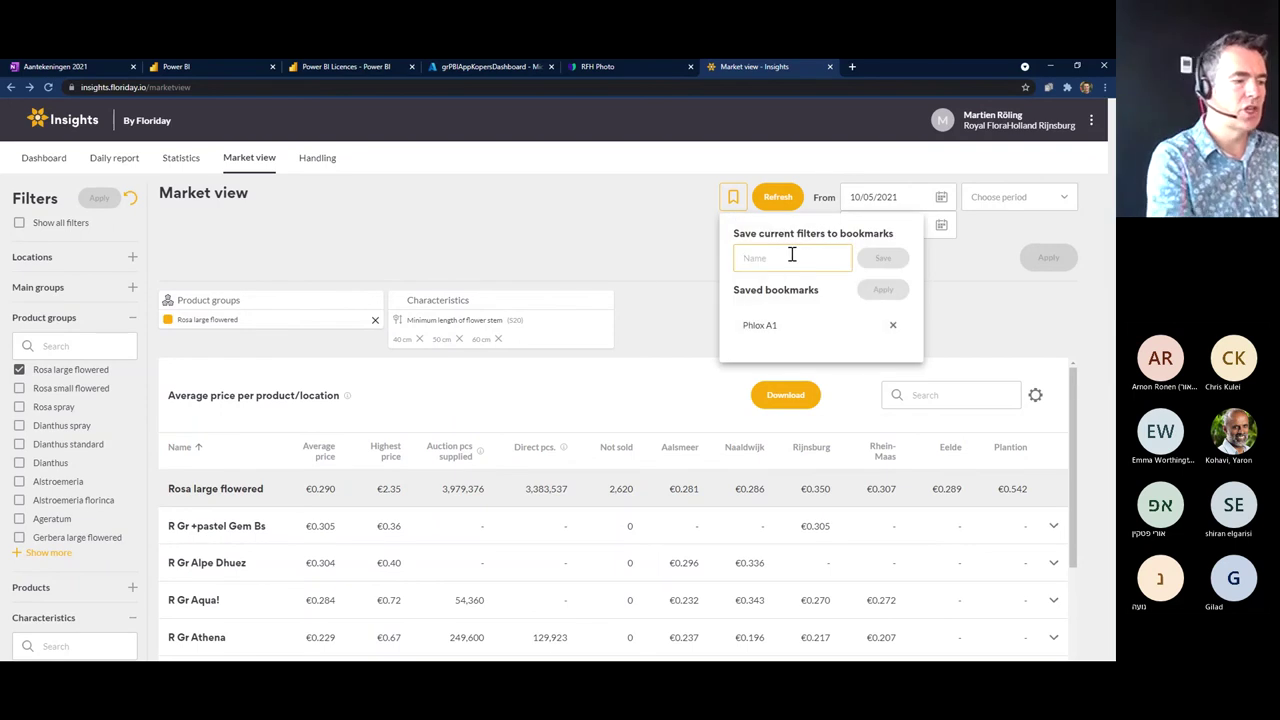
{"action": "type", "text": "Roses"}
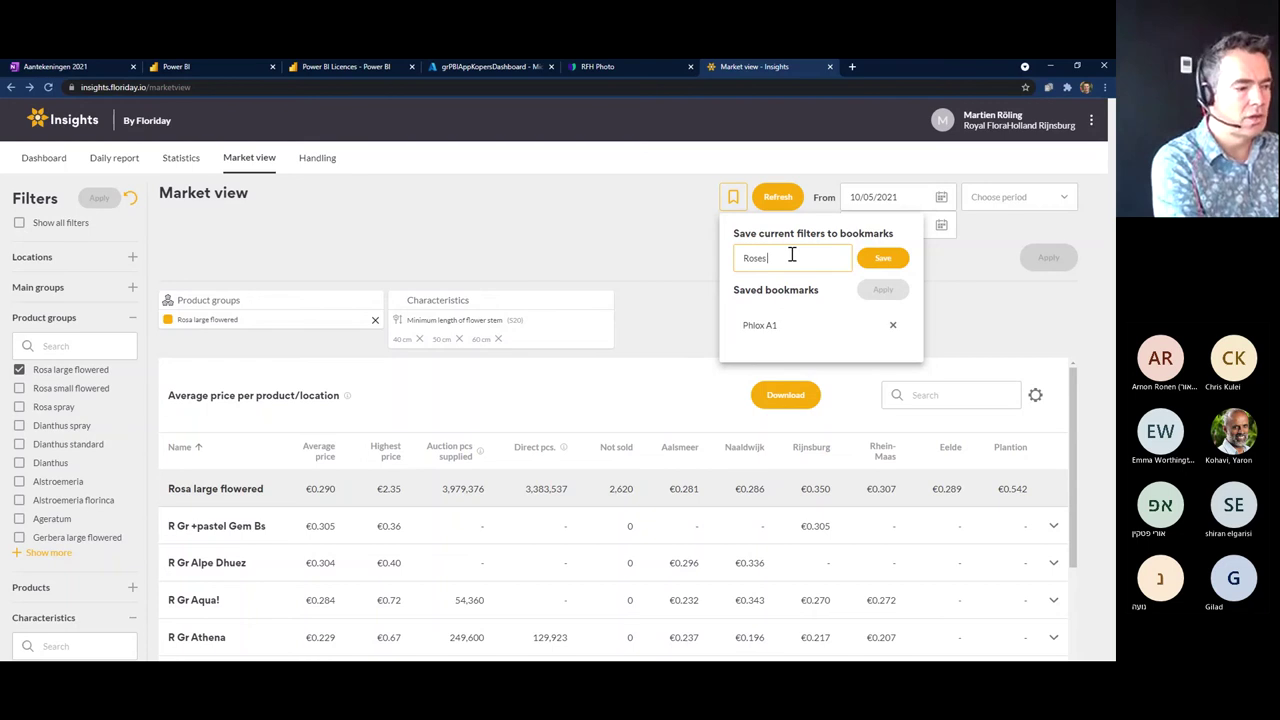
{"action": "type", "text": " 40-60"}
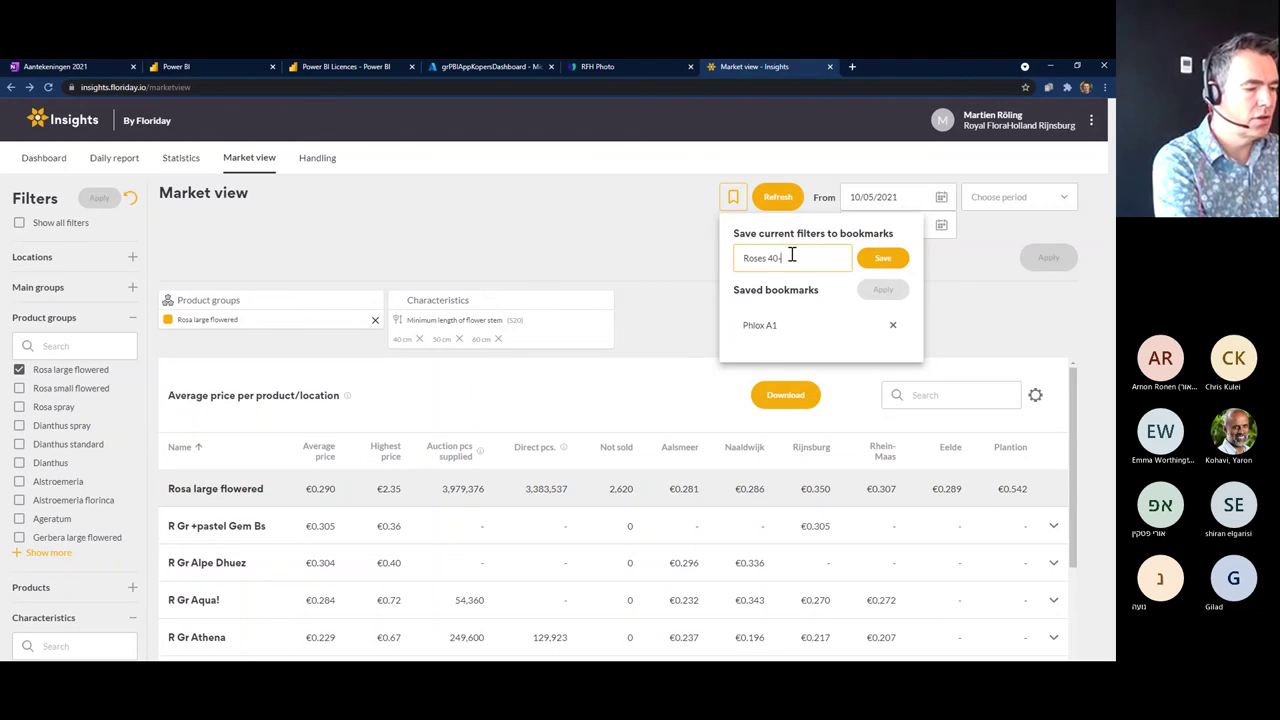
{"action": "left_click", "coordinate": [882, 258]}
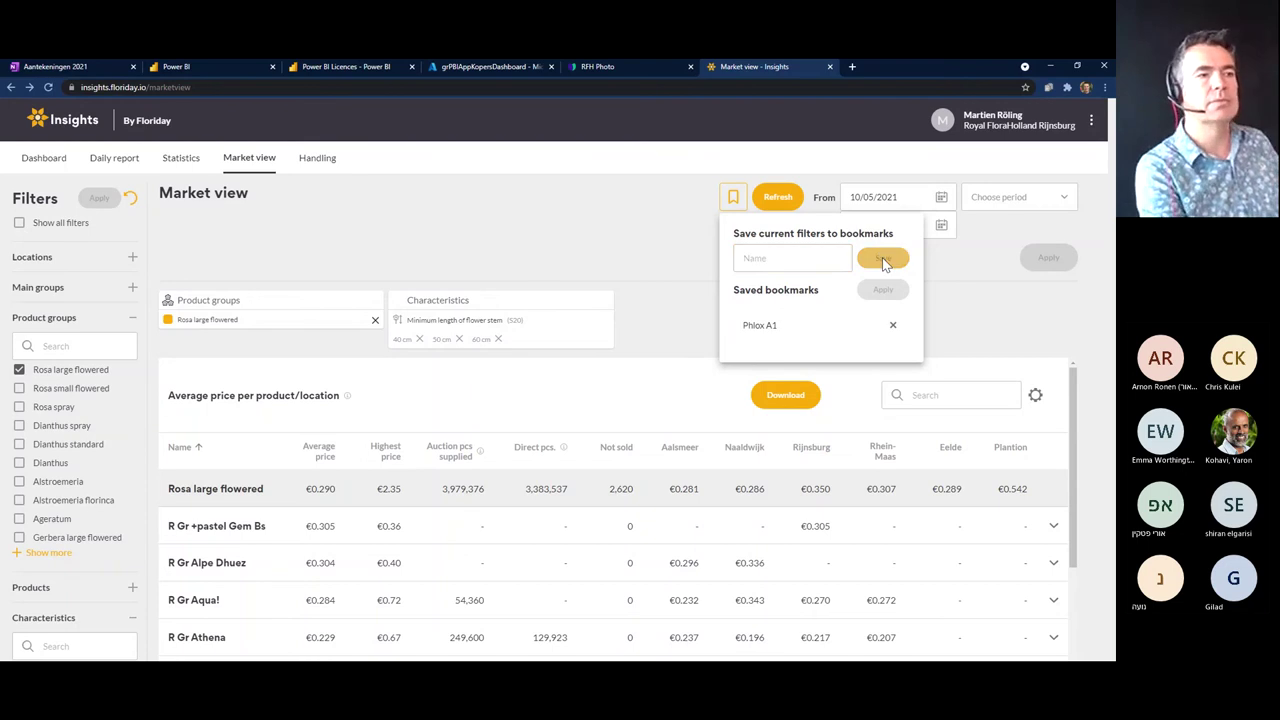
{"action": "left_click", "coordinate": [955, 306]}
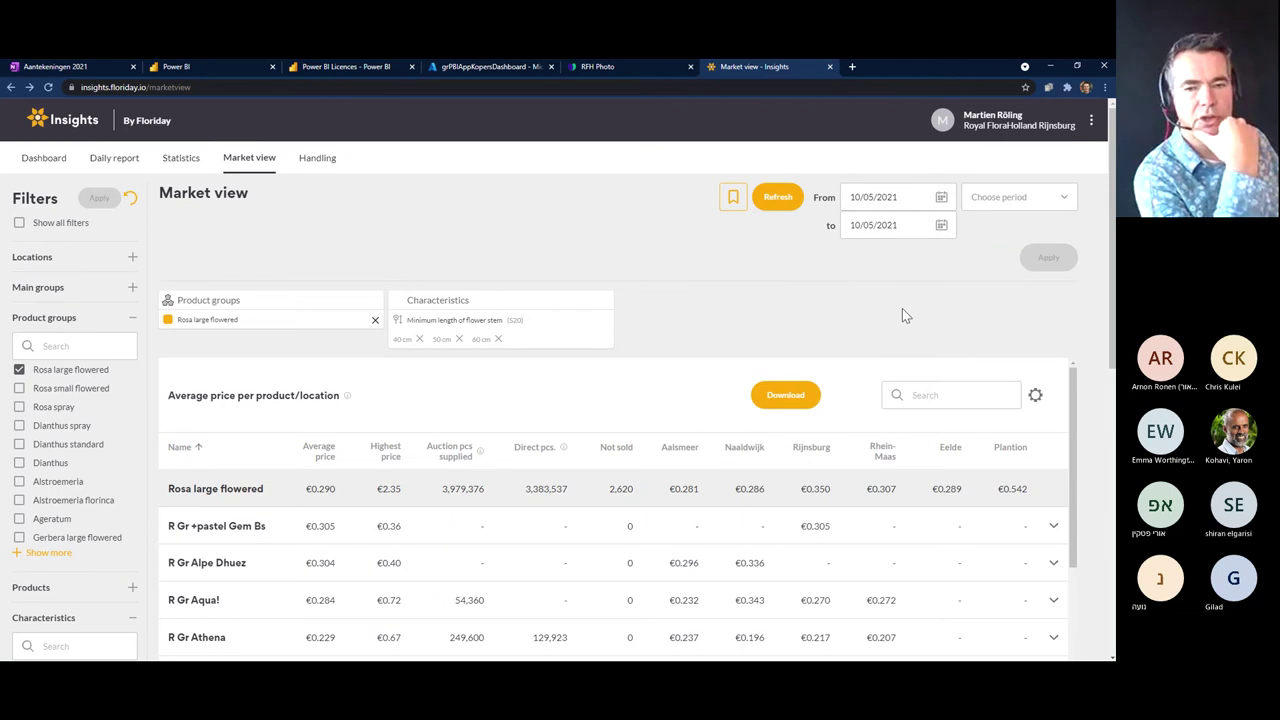
- Apply the saved Phlox A1 bookmark to the Market view and return to the price table
{"action": "left_click", "coordinate": [731, 203]}
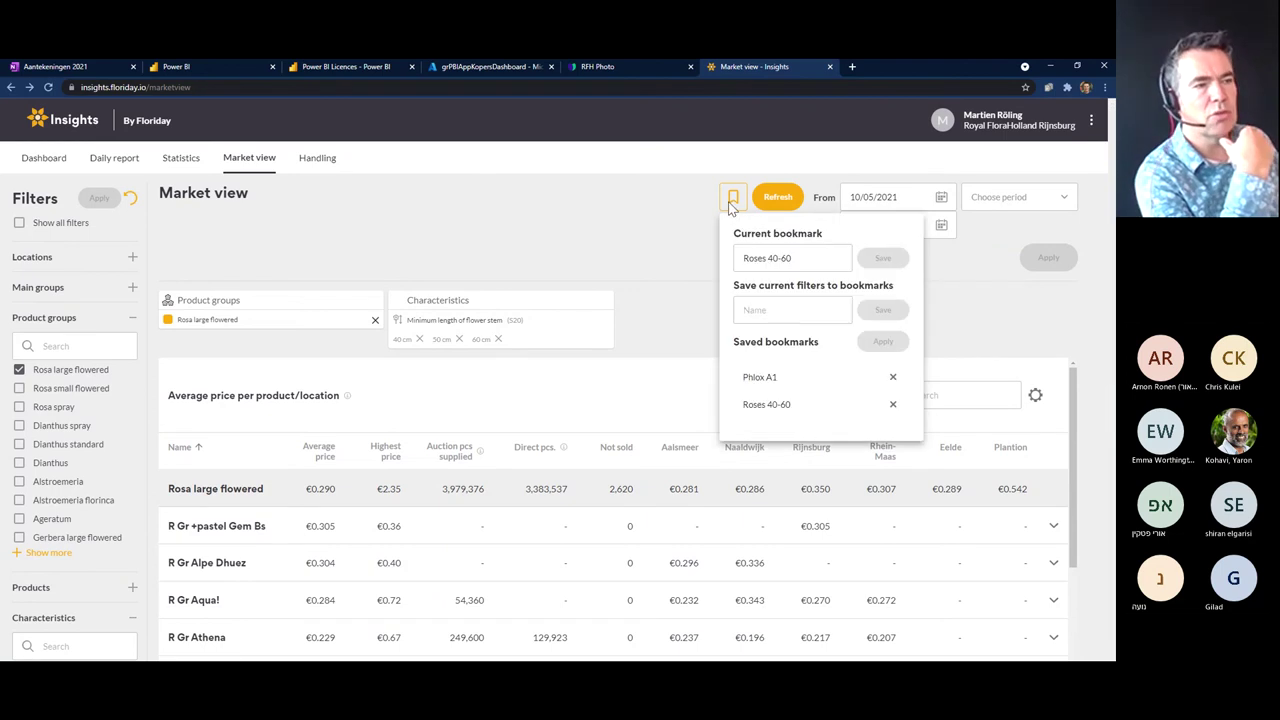
{"action": "left_click", "coordinate": [755, 378]}
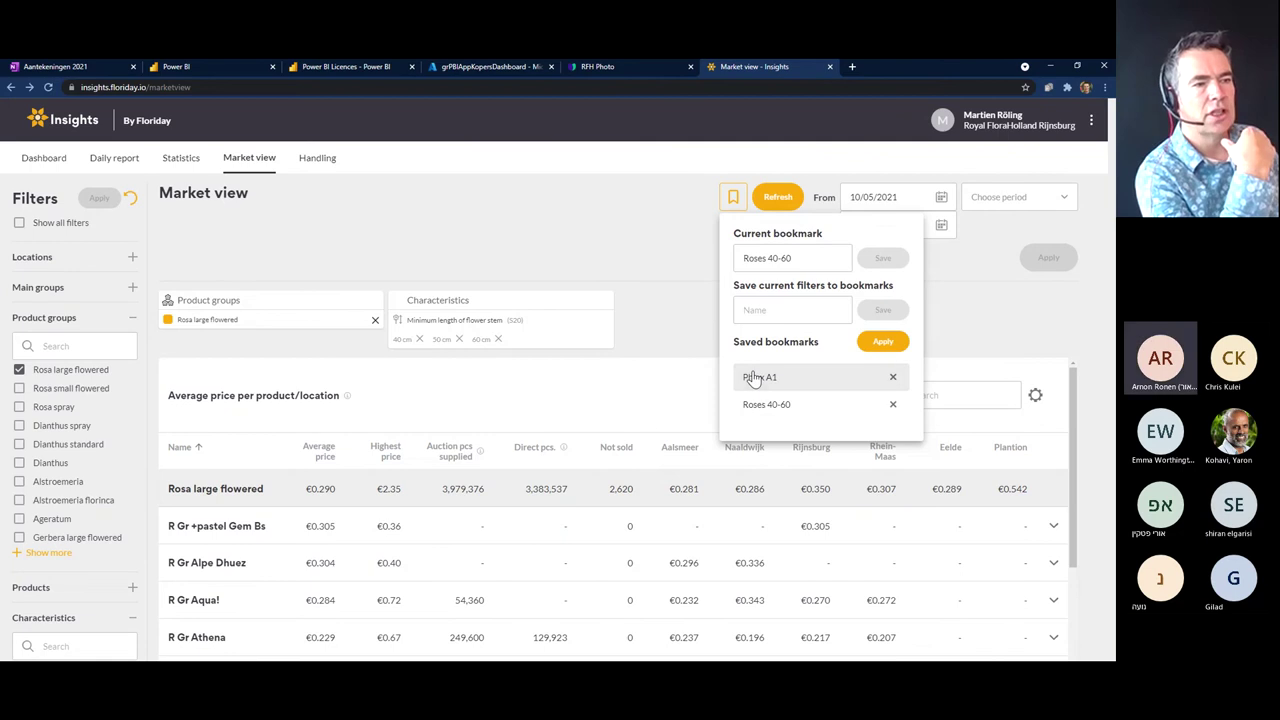
{"action": "left_click", "coordinate": [883, 342]}
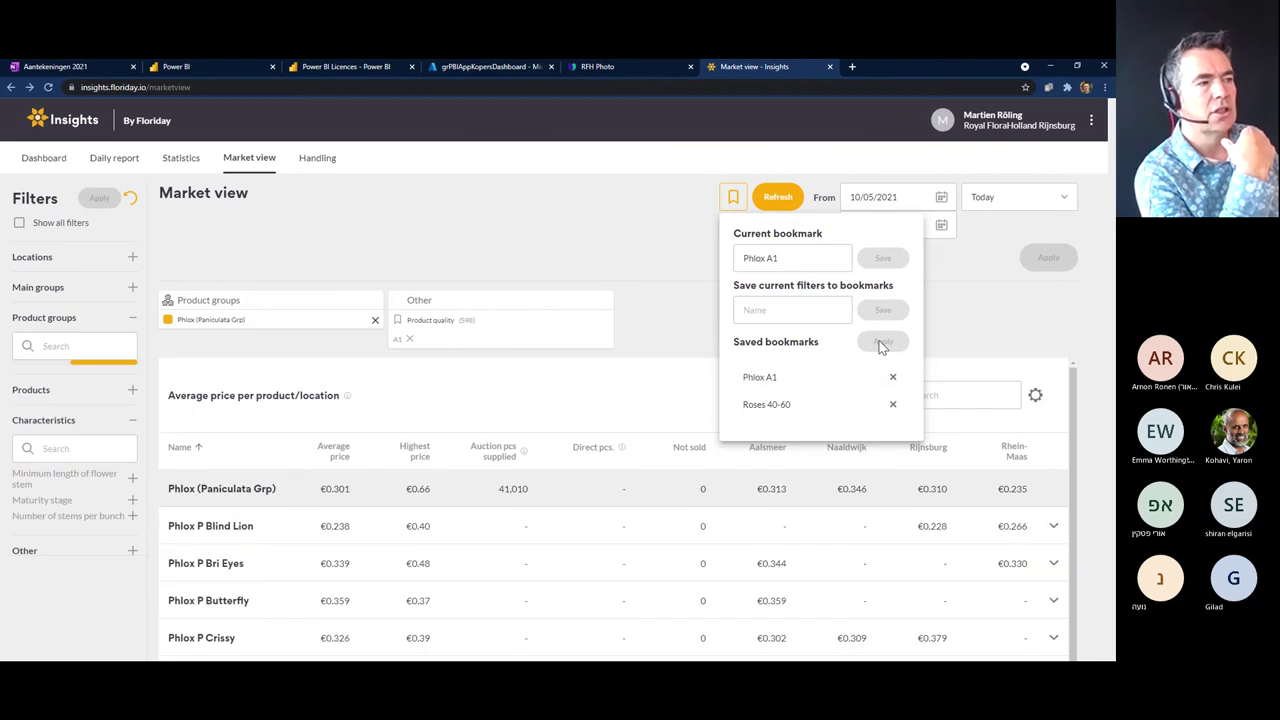
{"action": "left_click", "coordinate": [700, 343]}
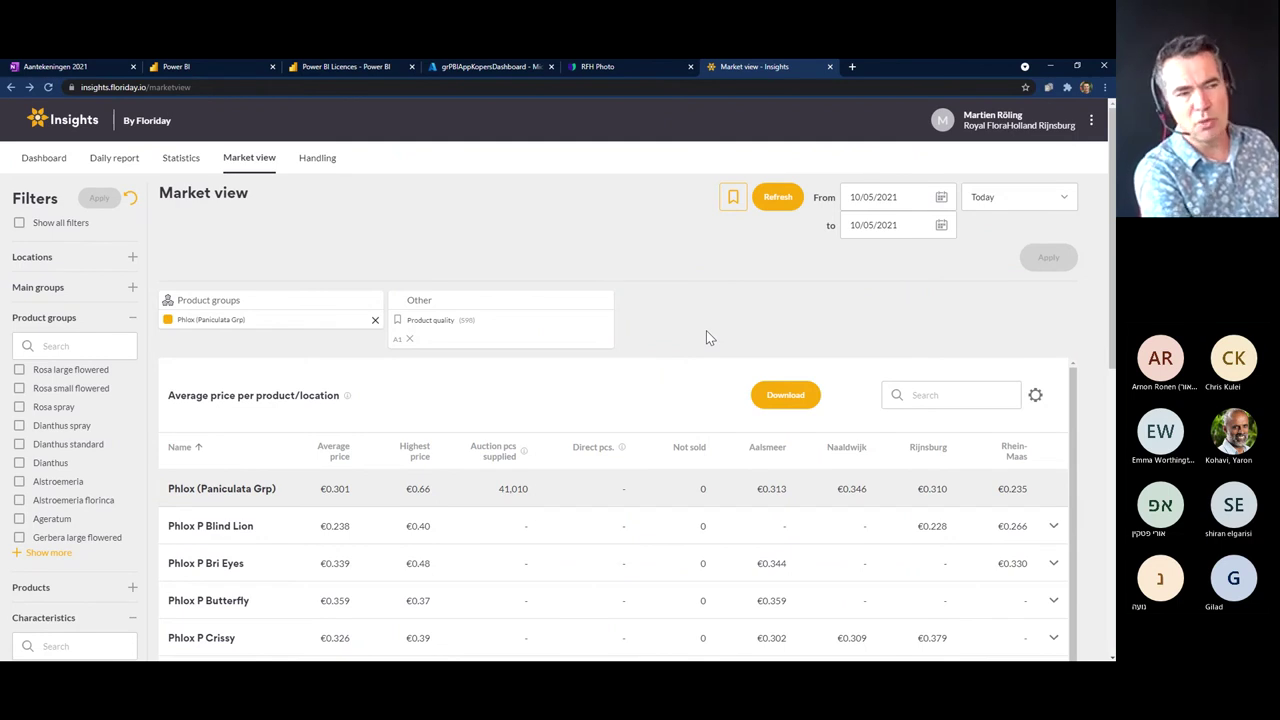
{"action": "left_click", "coordinate": [731, 202]}
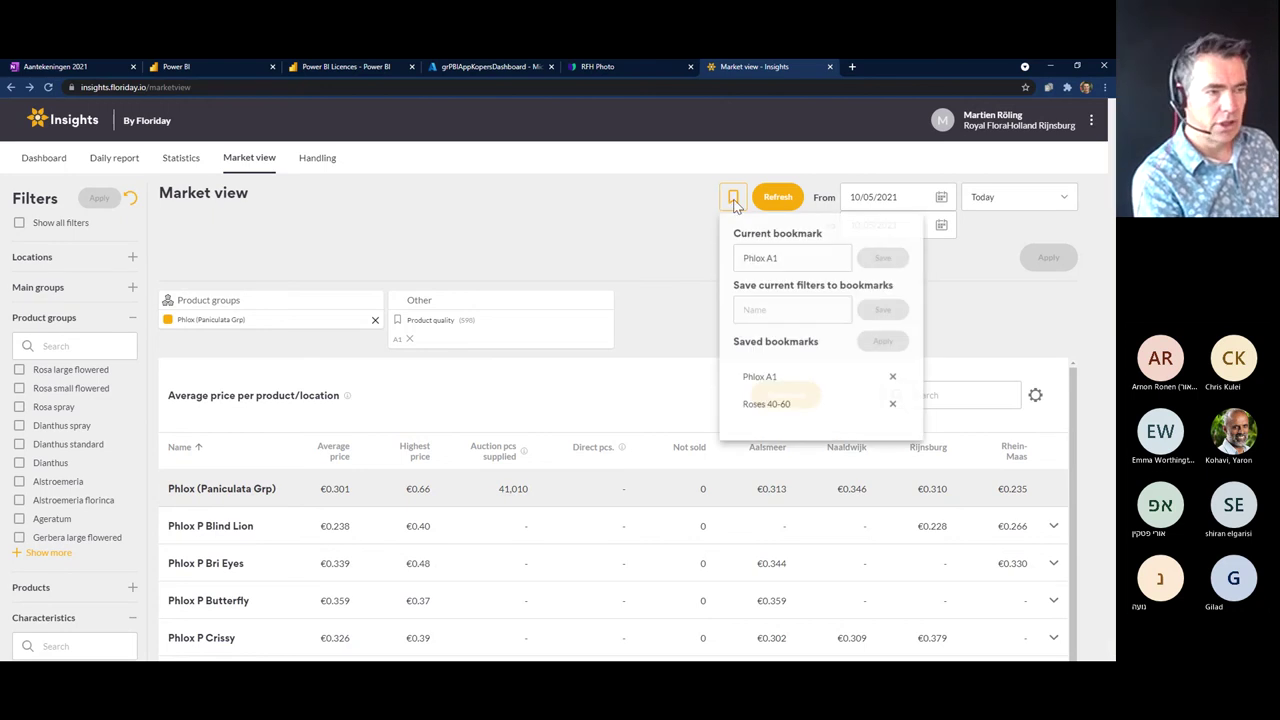
{"action": "left_click", "coordinate": [680, 318]}
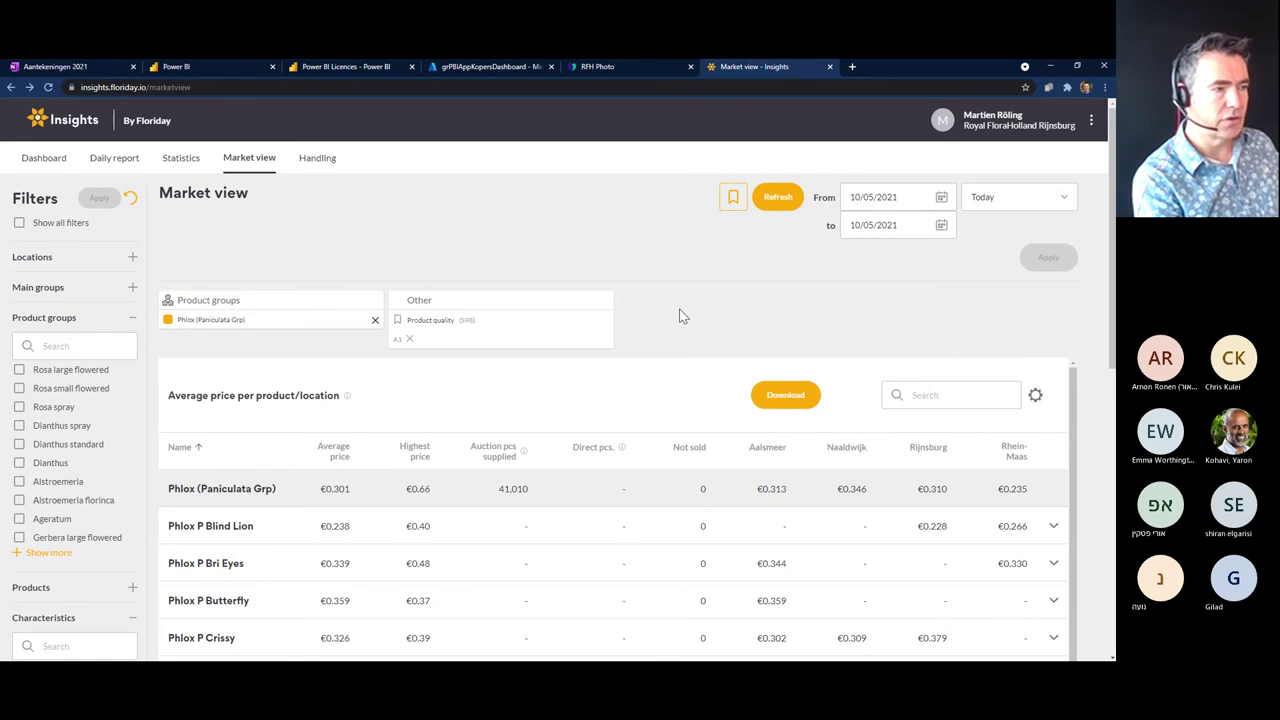
- Remove the A1 product quality filter, then restore it by reapplying the Phlox A1 bookmark
{"action": "left_click", "coordinate": [411, 340]}
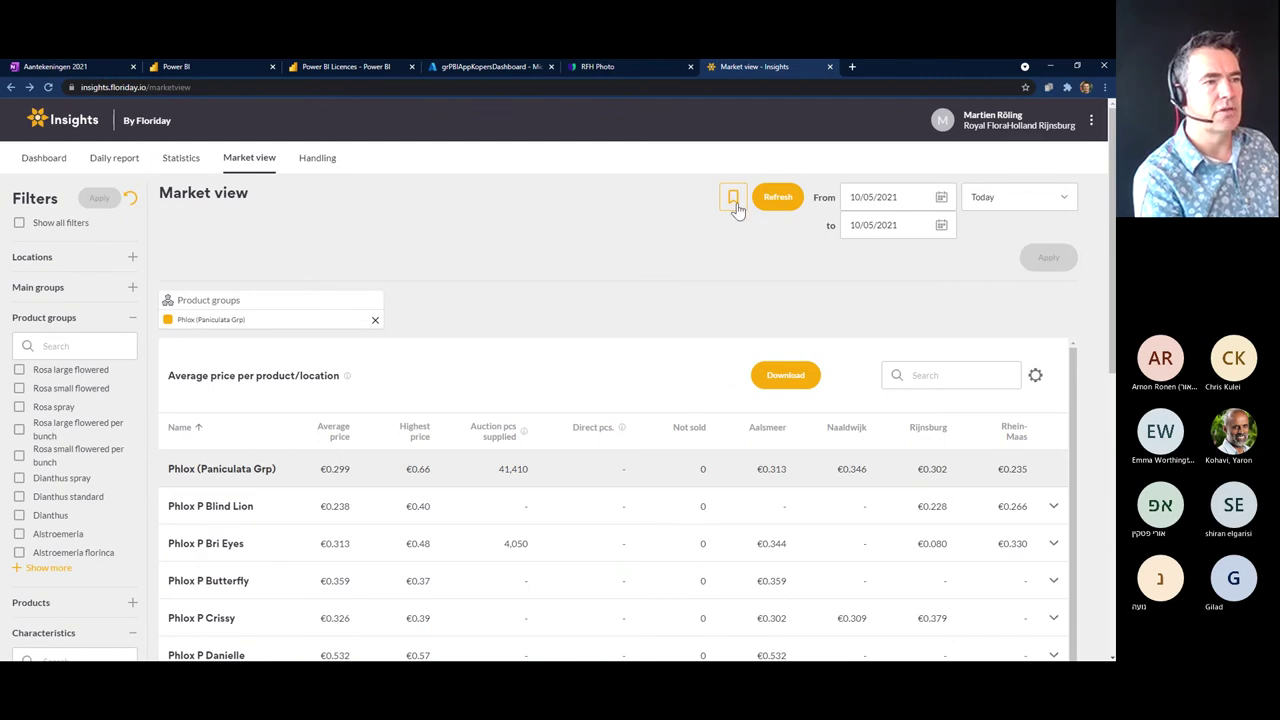
{"action": "left_click", "coordinate": [734, 199]}
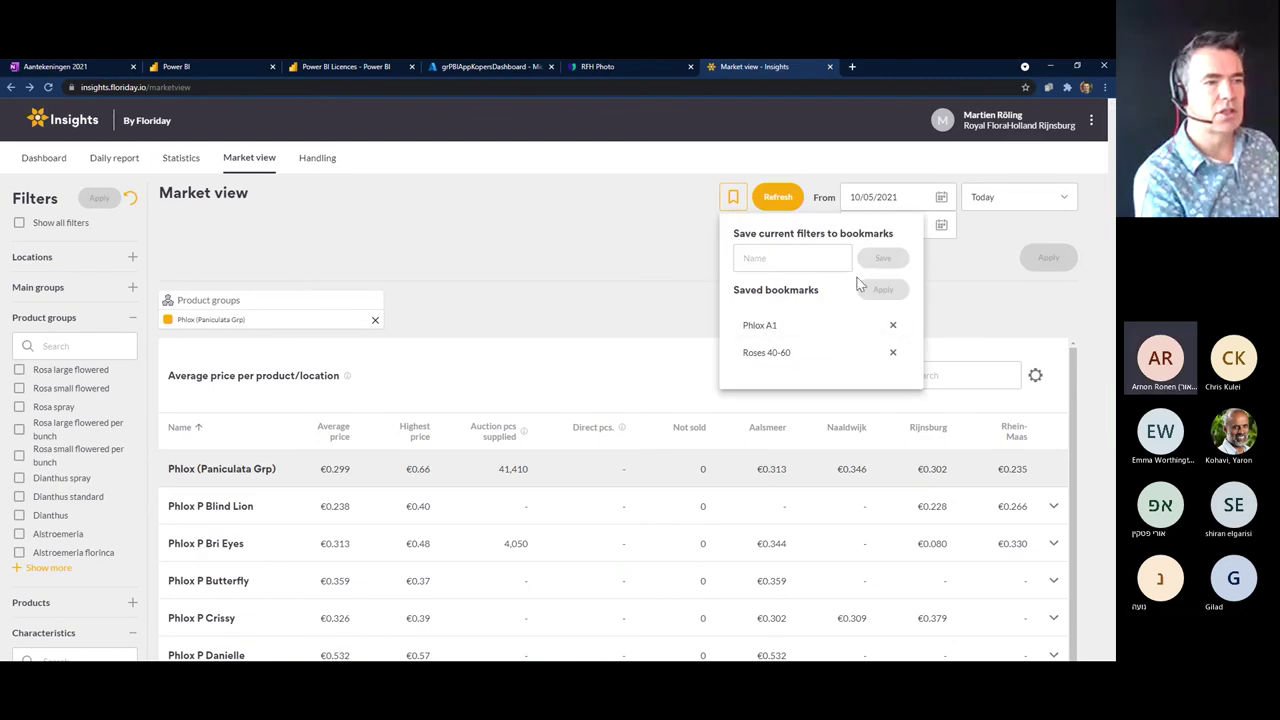
{"action": "left_click", "coordinate": [766, 330]}
{"action": "left_click", "coordinate": [881, 290]}
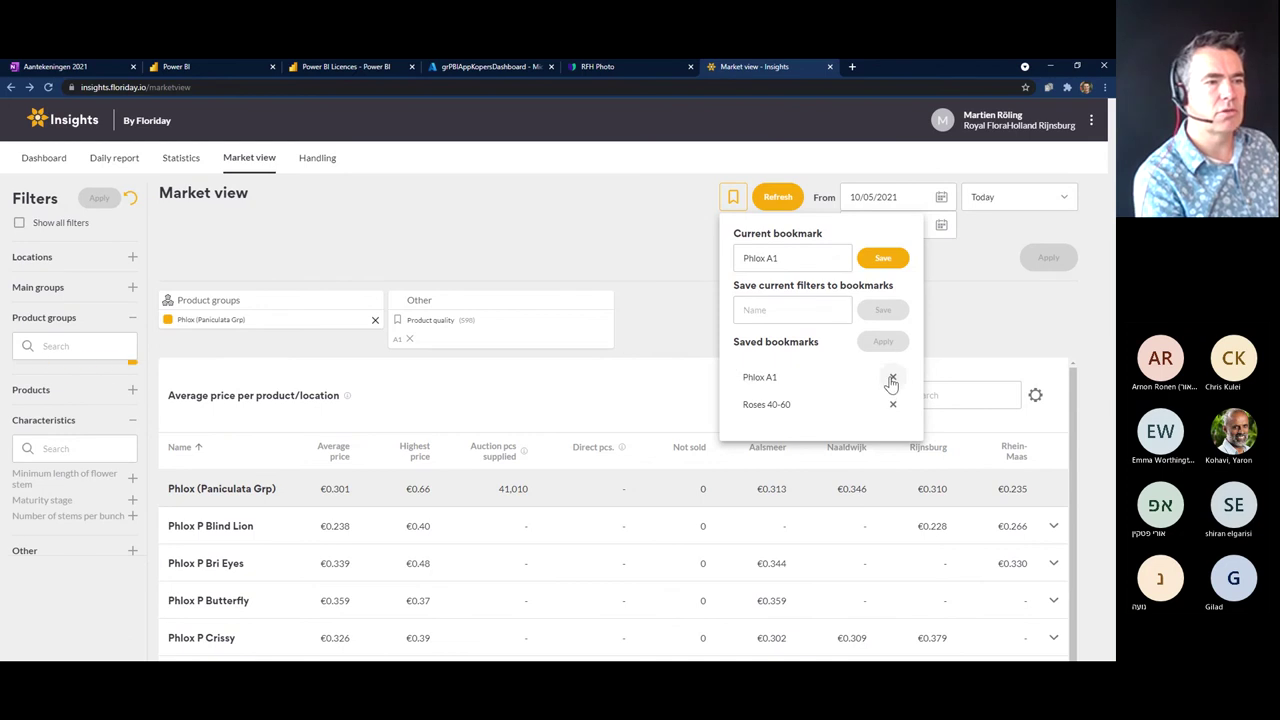
- Remove the A1 product quality filter and save the remaining Phlox filter as a bookmark named Phlox A1
{"action": "left_click", "coordinate": [412, 344]}
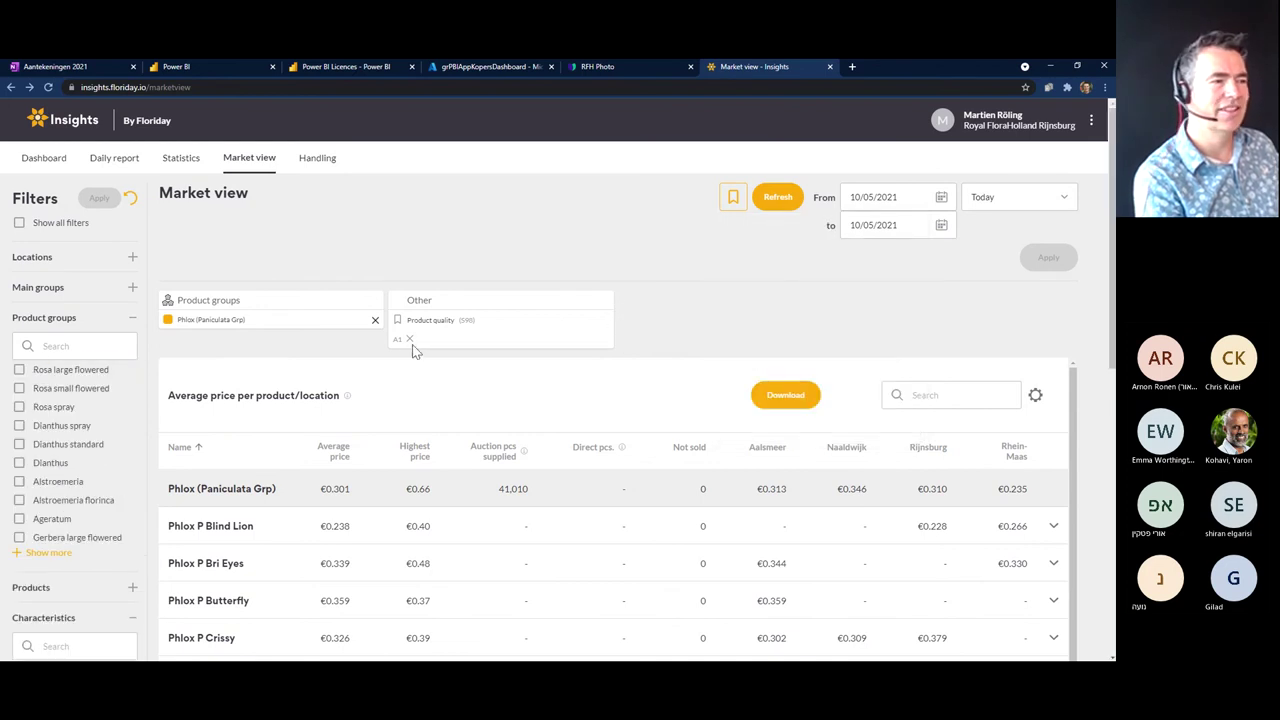
{"action": "left_click", "coordinate": [409, 341]}
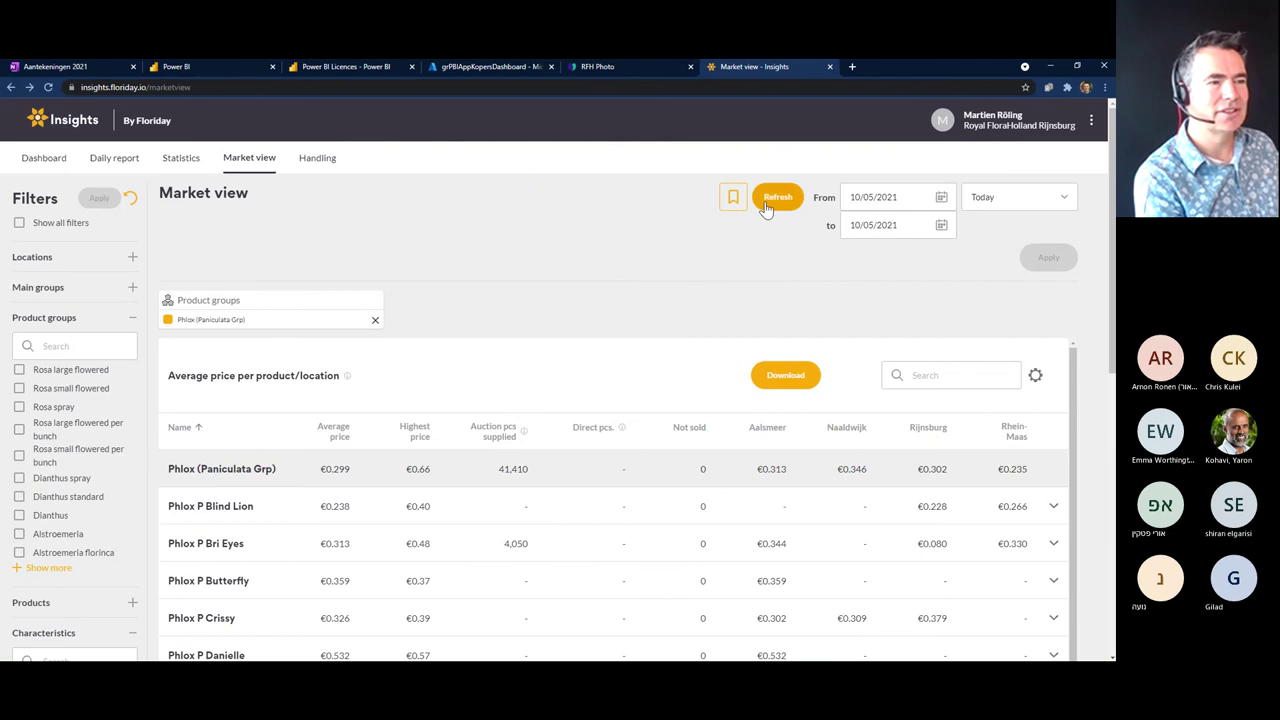
{"action": "left_click", "coordinate": [733, 197]}
{"action": "left_click", "coordinate": [791, 257]}
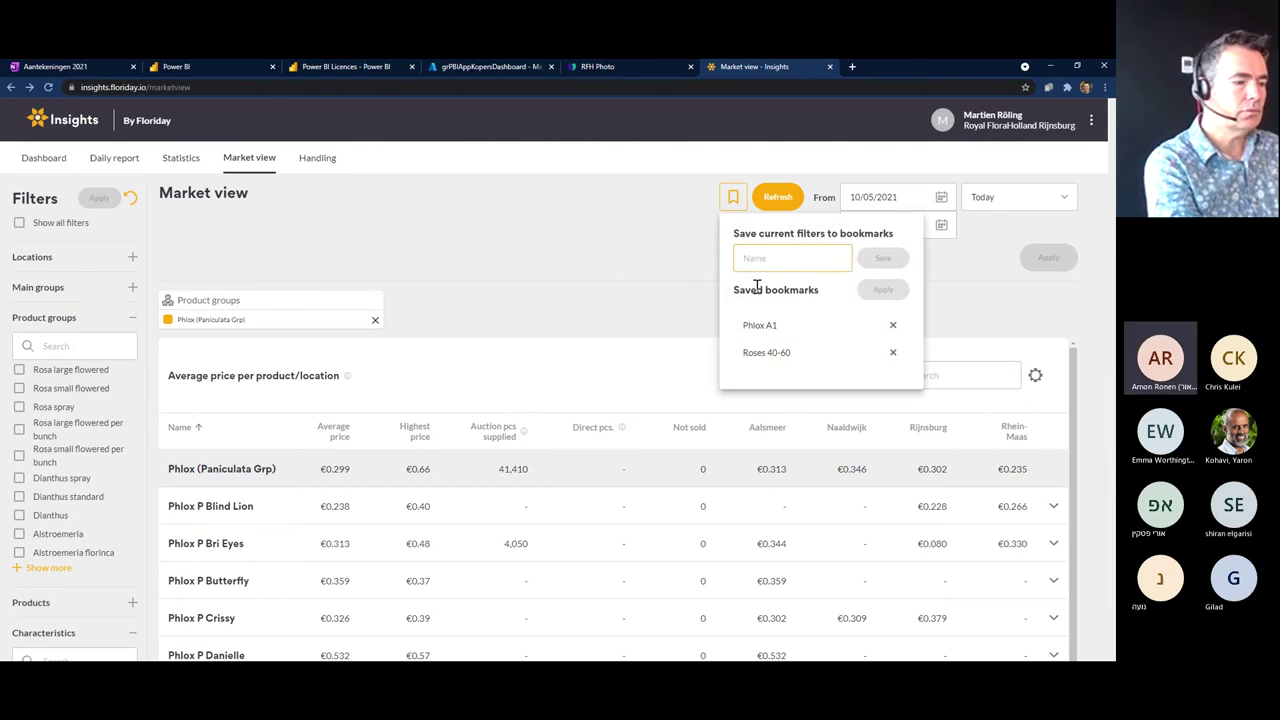
{"action": "type", "text": "PO"}
{"action": "key", "text": "BackSpace"}
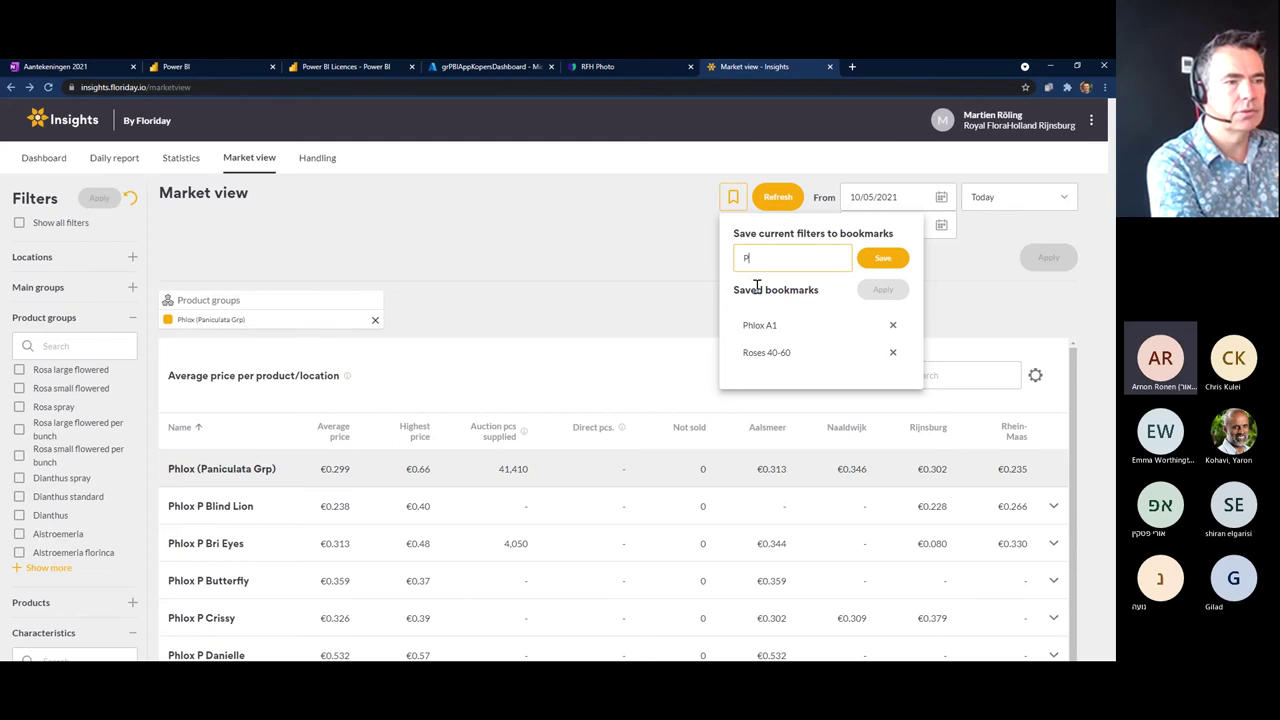
{"action": "type", "text": "hlox A1"}
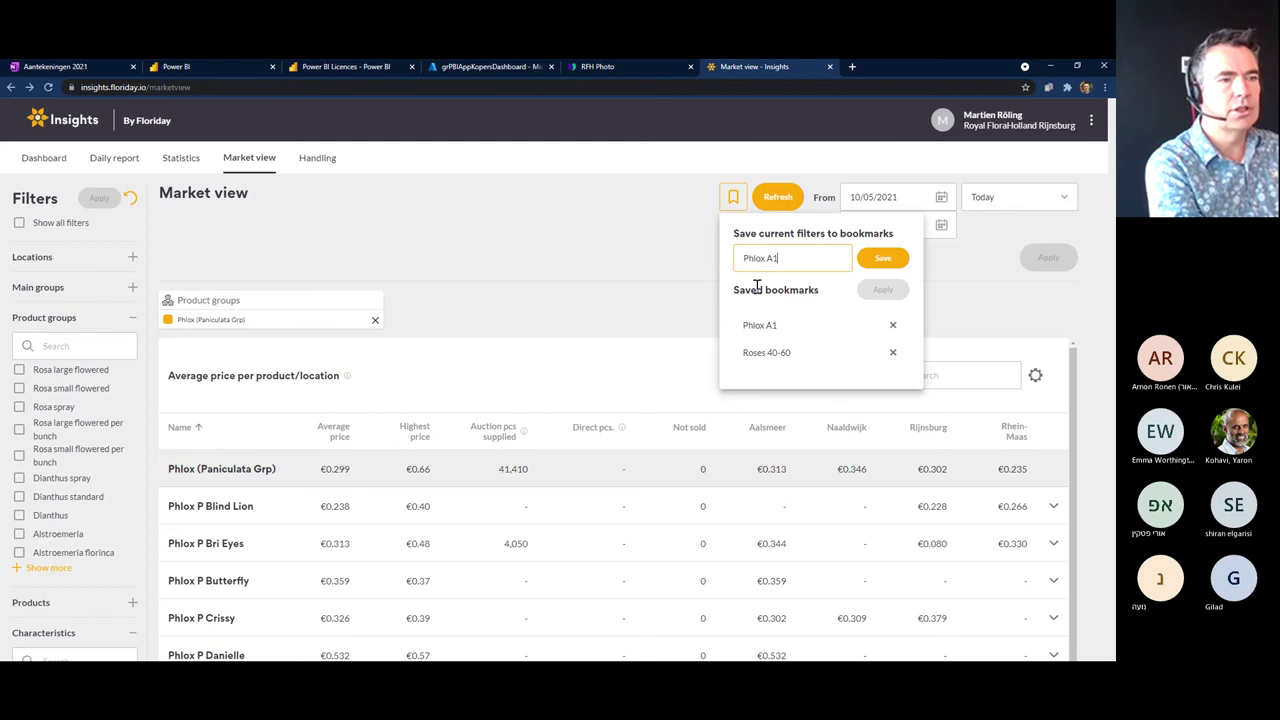
{"action": "left_click", "coordinate": [868, 260]}
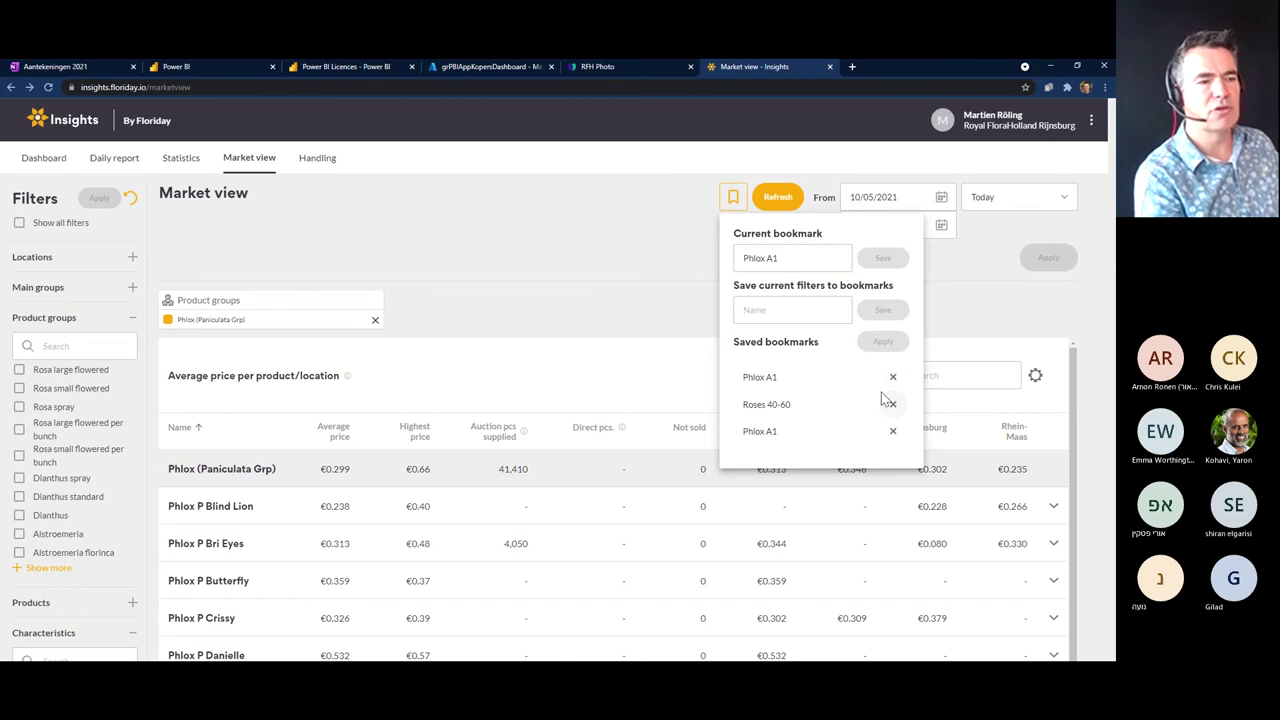
- Delete the duplicate Phlox A1 bookmark listed below Roses 40-60 and recheck the saved bookmarks
{"action": "left_click", "coordinate": [887, 401]}
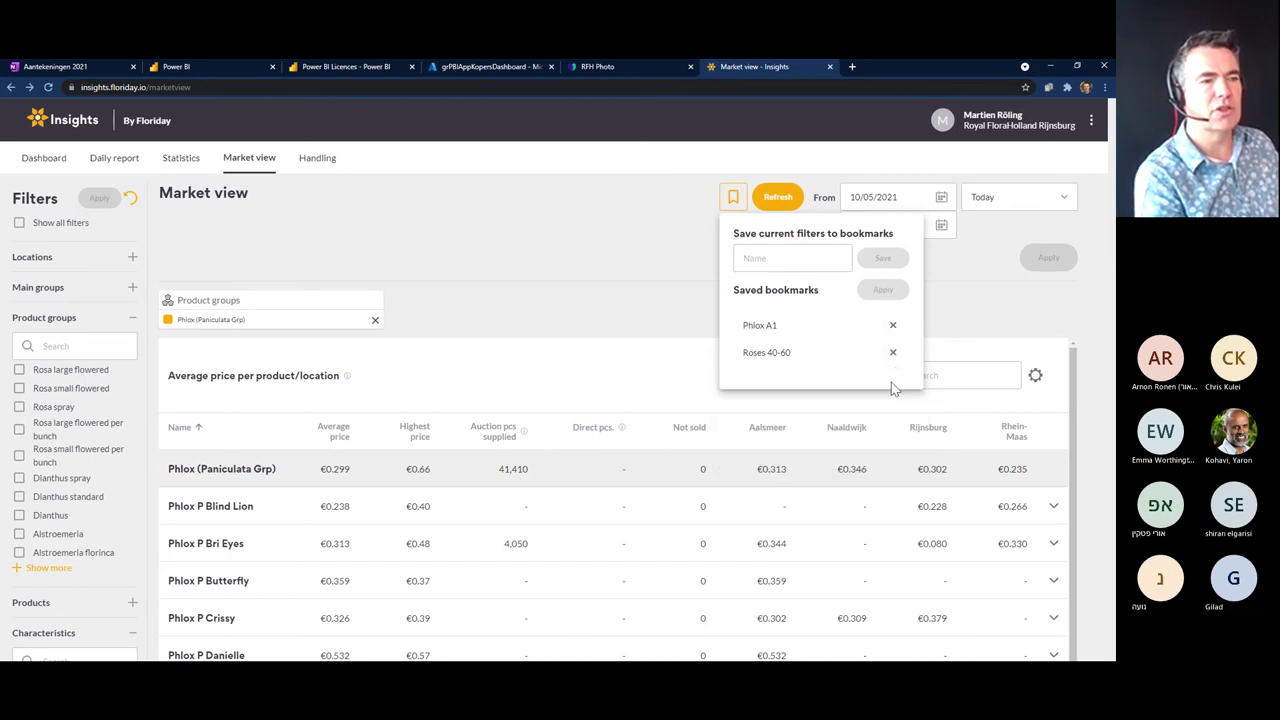
{"action": "left_click", "coordinate": [965, 302]}
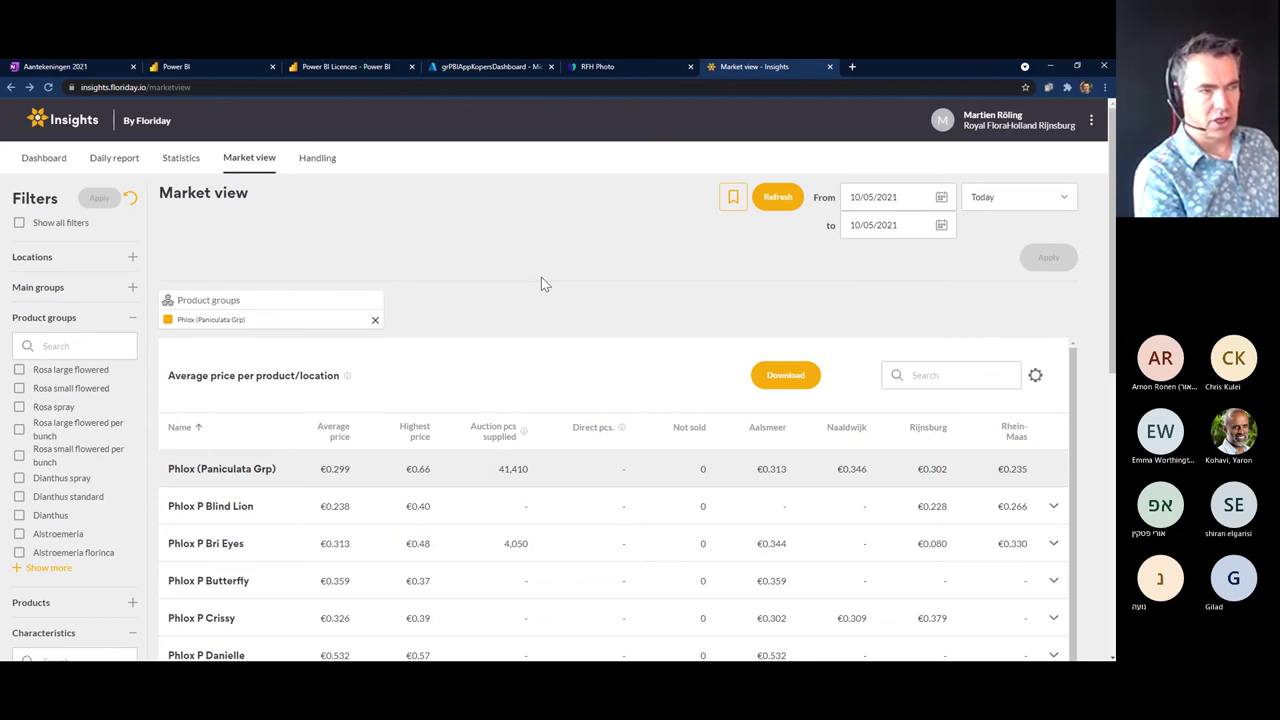
{"action": "left_click", "coordinate": [733, 197]}
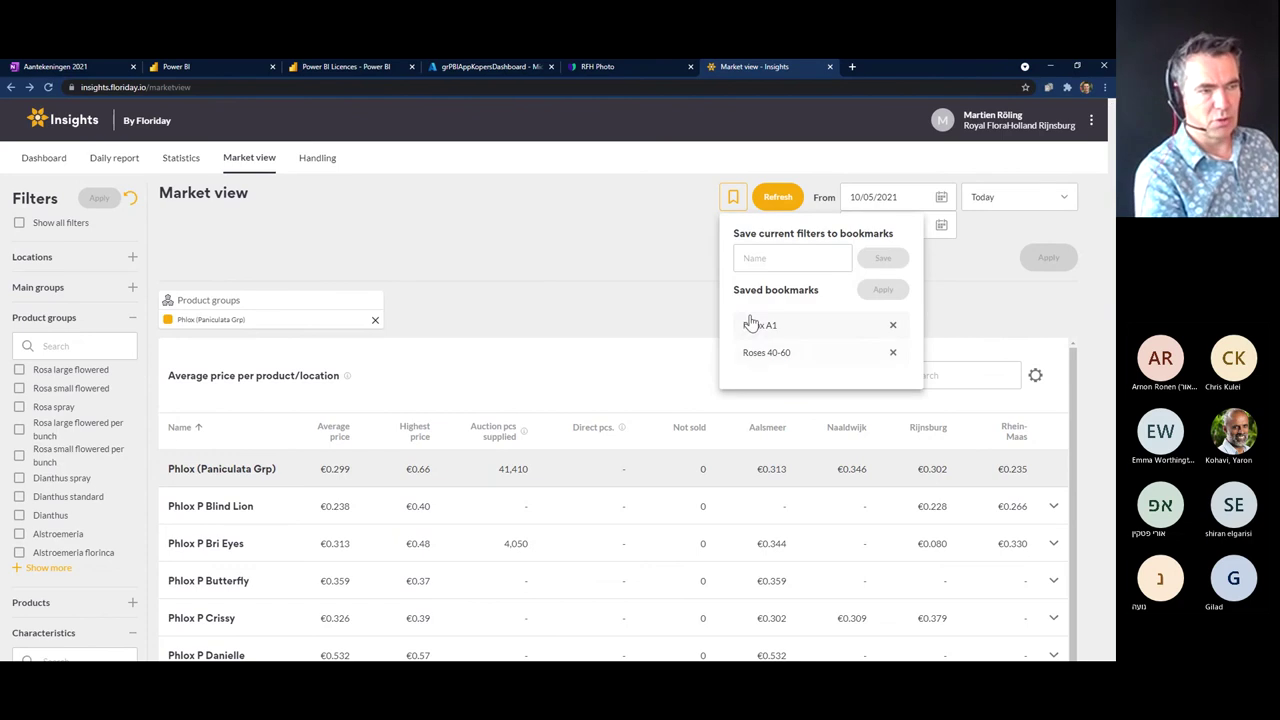
{"action": "left_click", "coordinate": [590, 310]}
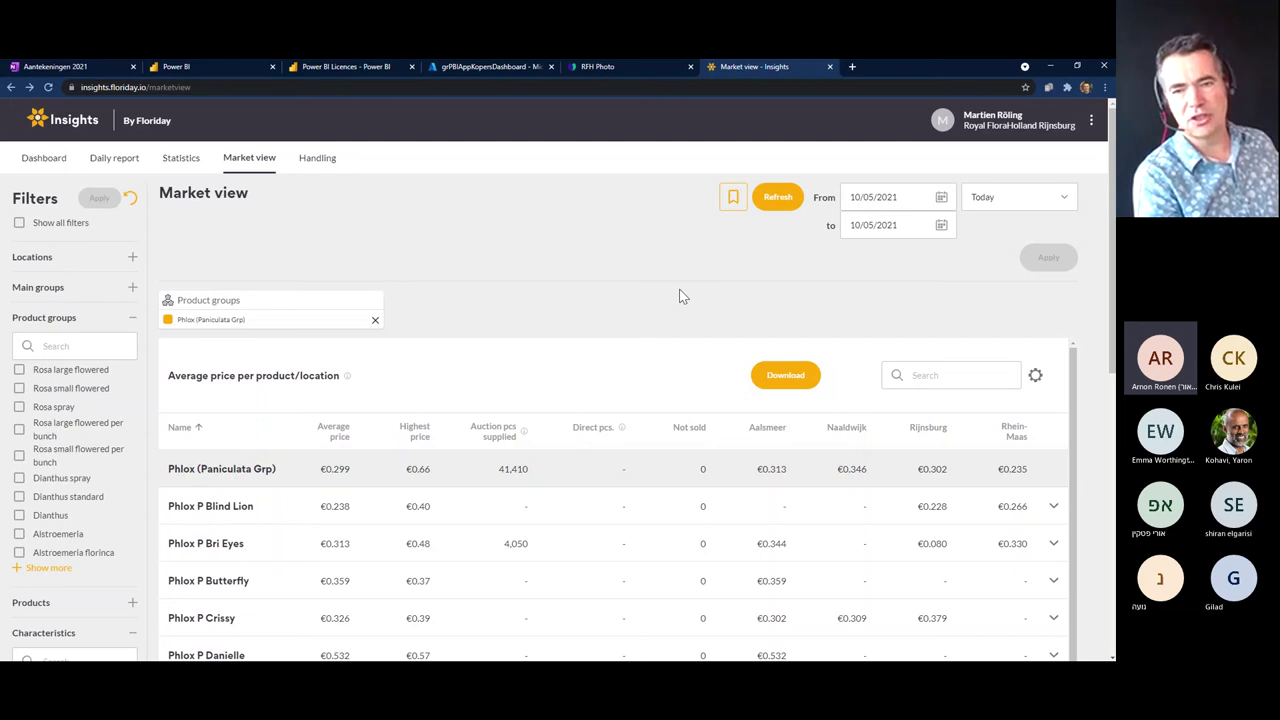
- Create a personal statistics report of type Product named Product Overview Last Month, shared with colleagues within the organisation
{"action": "left_click", "coordinate": [178, 160]}
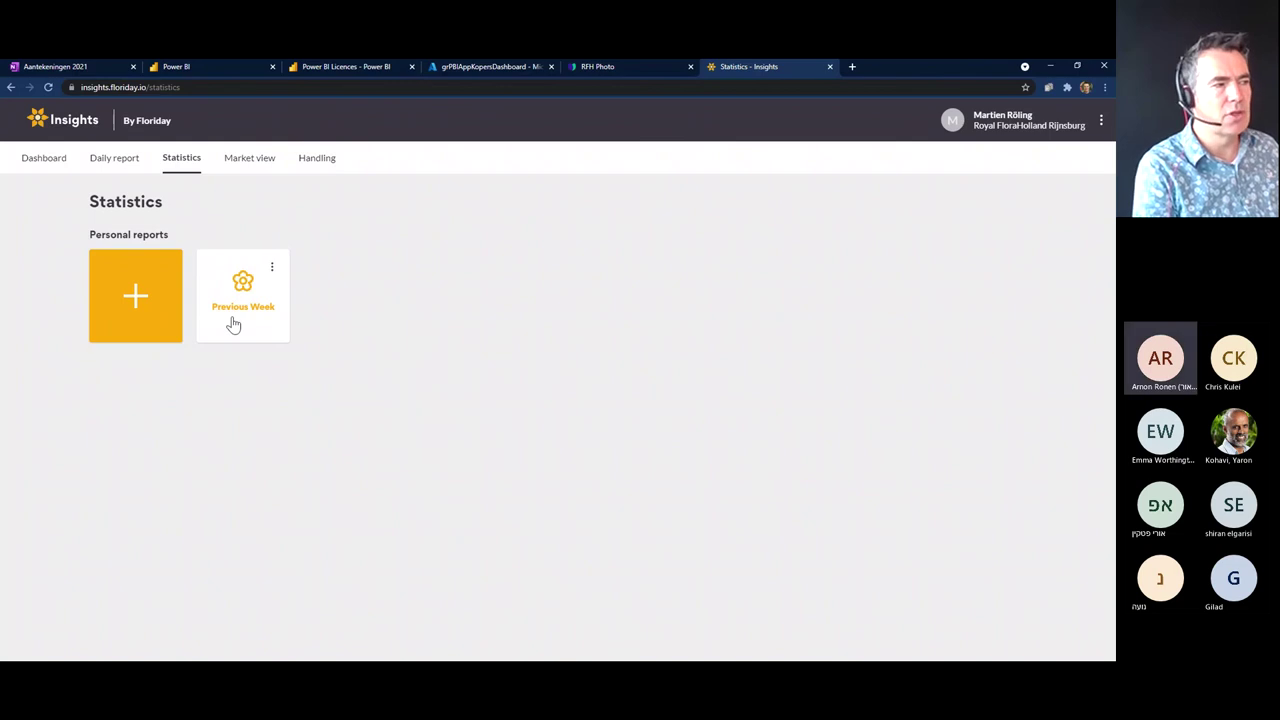
{"action": "left_click", "coordinate": [142, 297]}
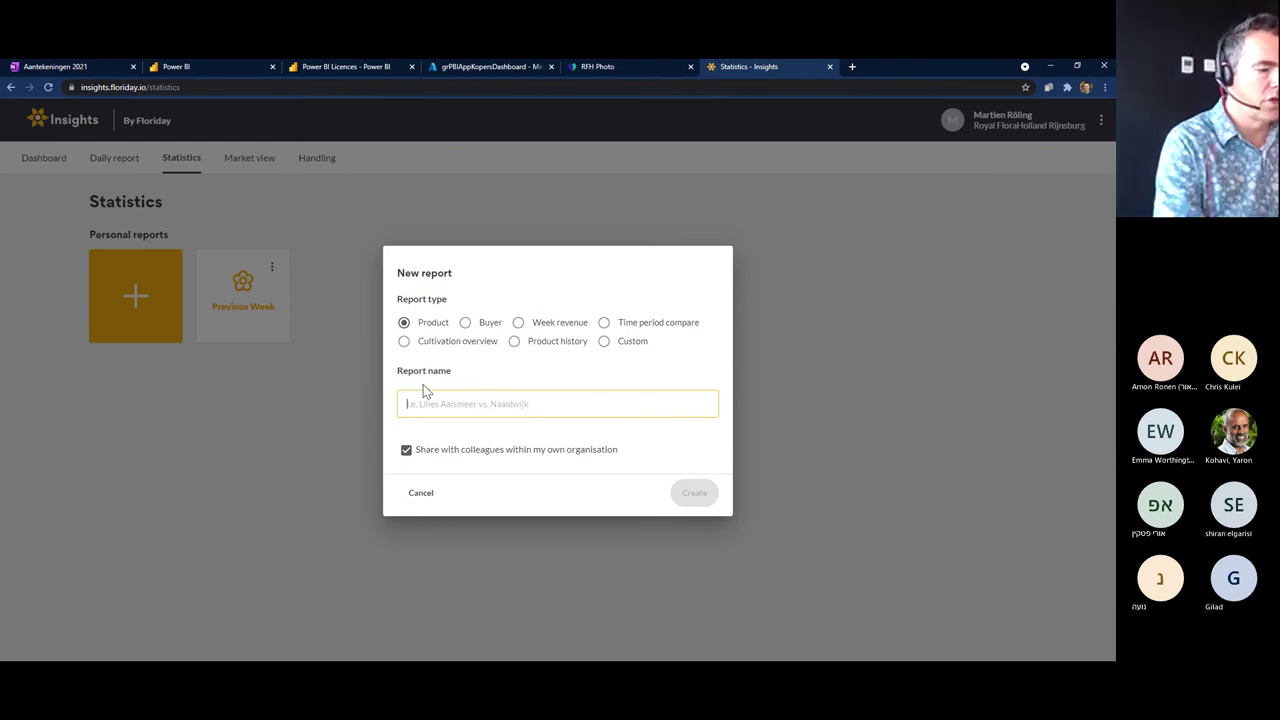
{"action": "type", "text": "Pr"}
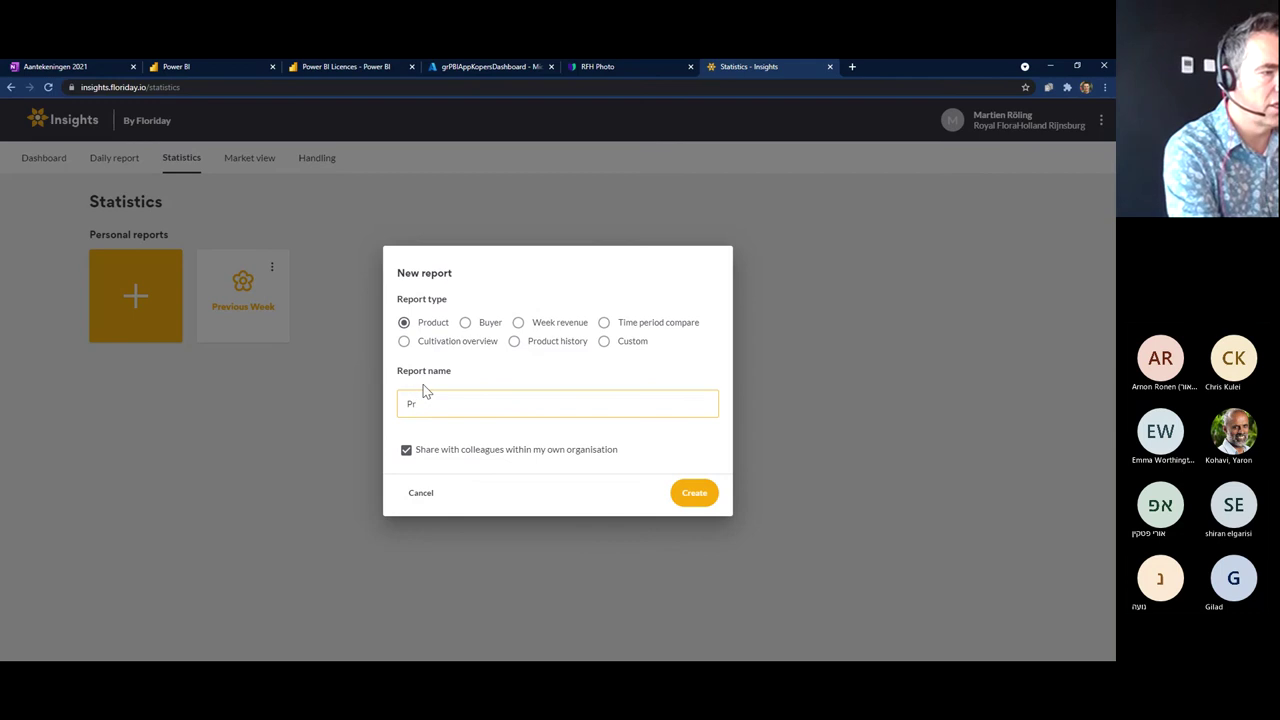
{"action": "type", "text": "oduct Overf"}
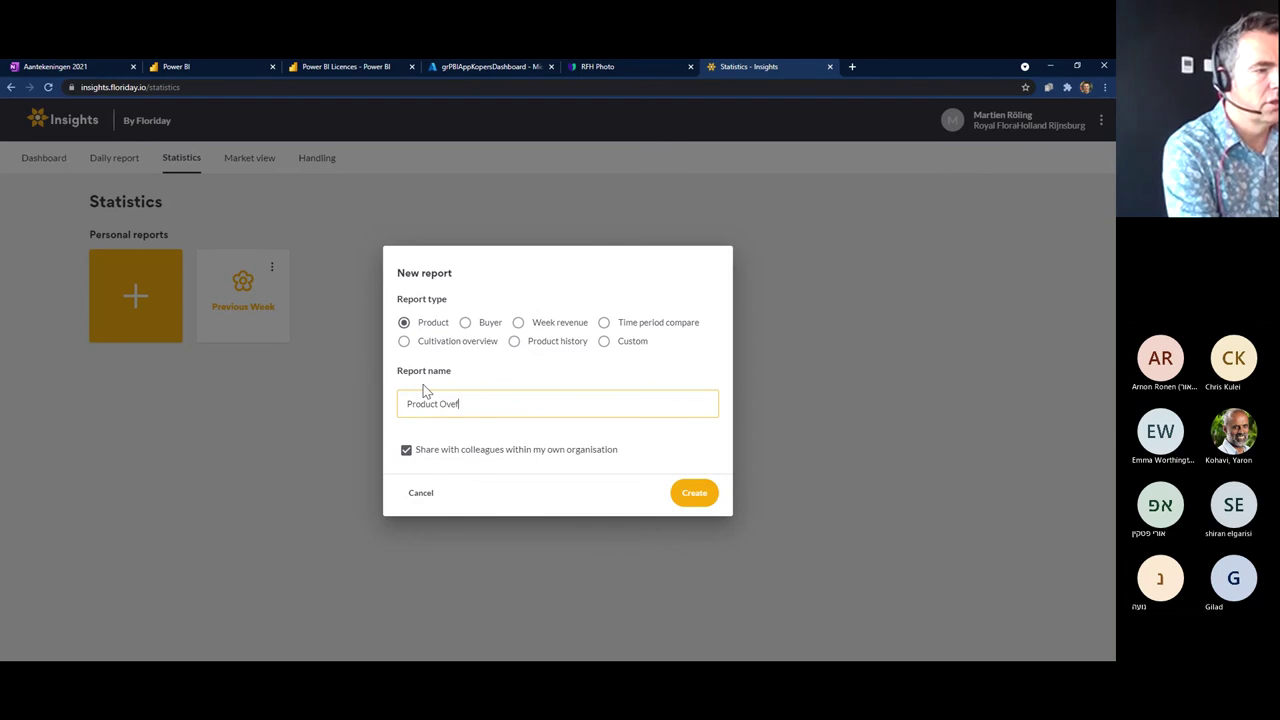
{"action": "key", "text": "BackSpace"}
{"action": "type", "text": "view"}
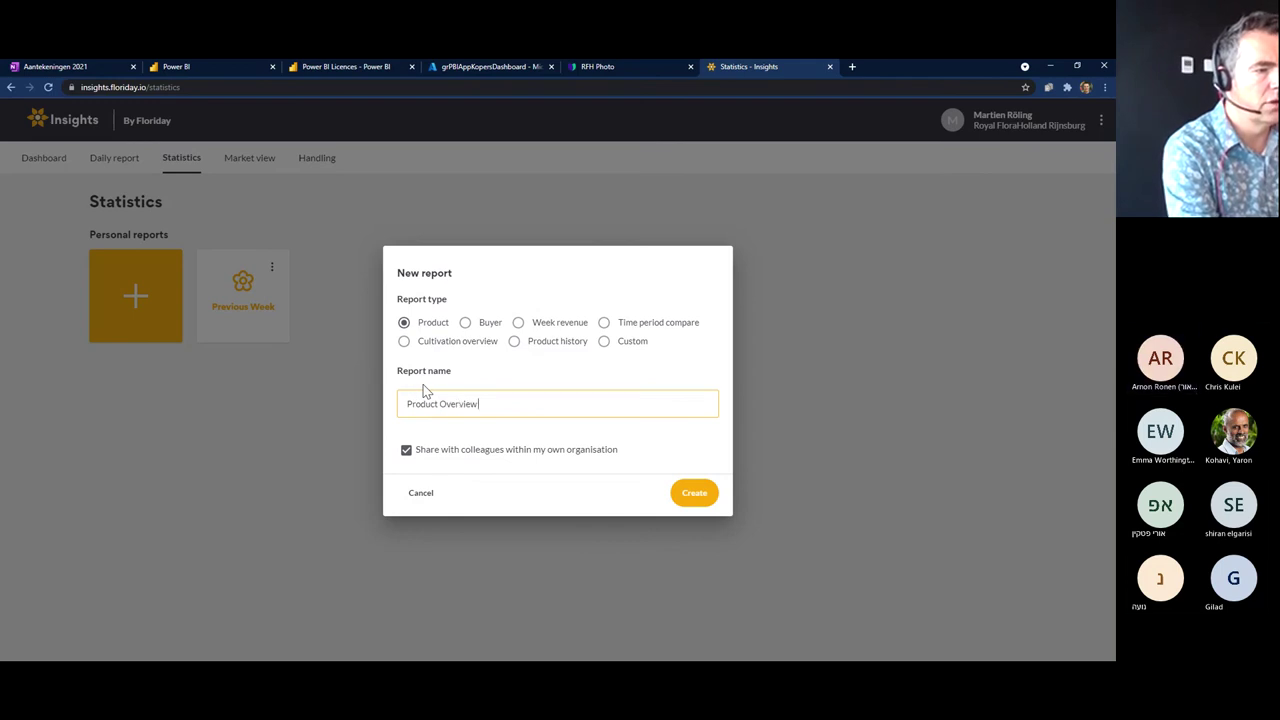
{"action": "type", "text": " Last Month"}
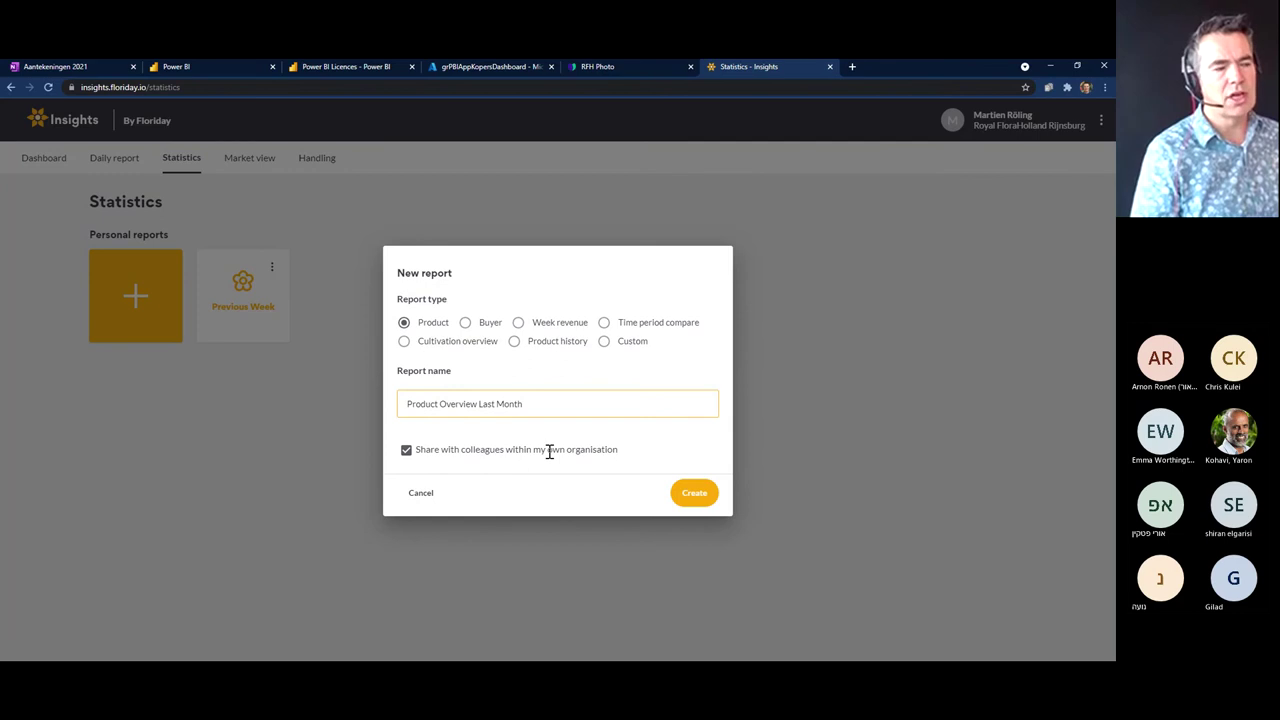
{"action": "left_click", "coordinate": [405, 451]}
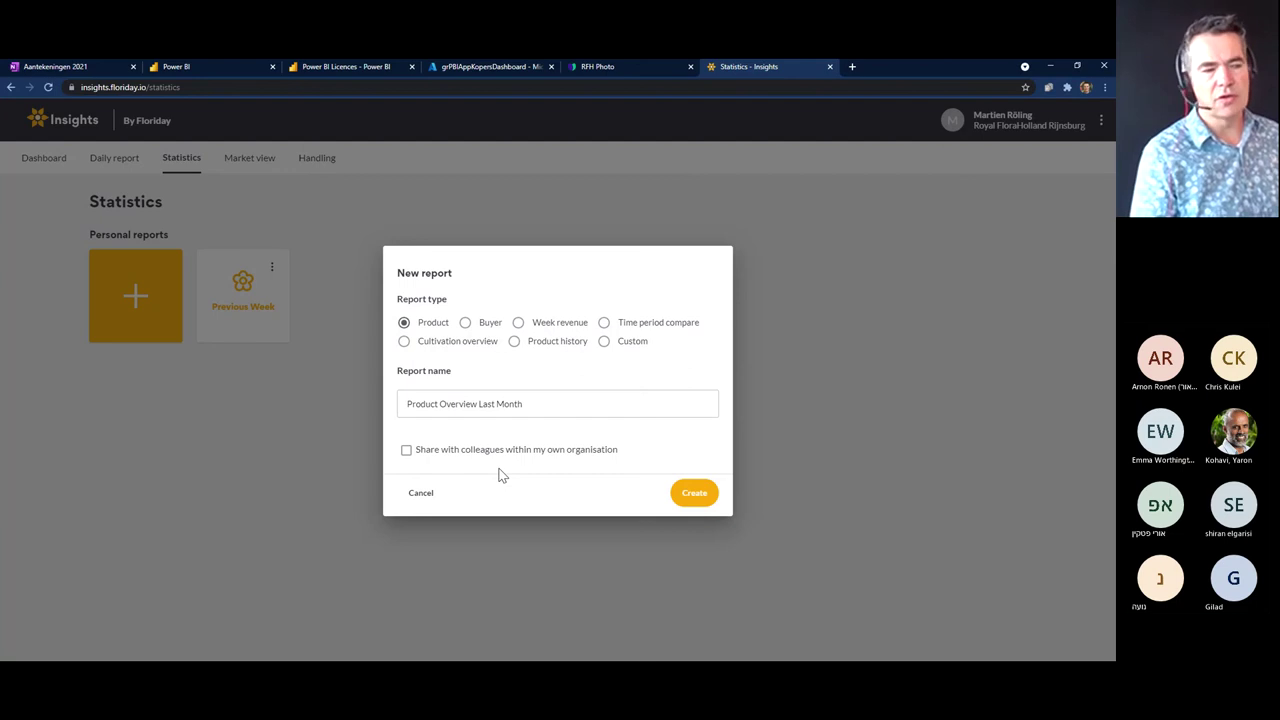
{"action": "left_click", "coordinate": [406, 455]}
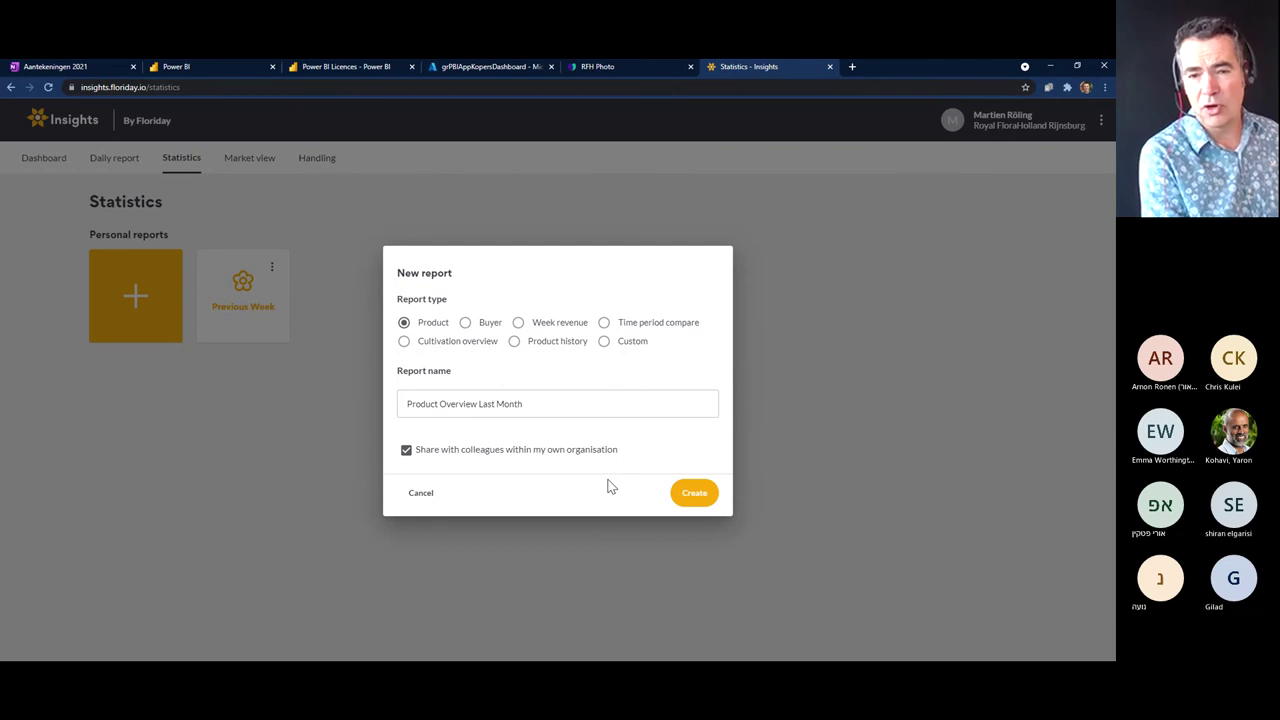
{"action": "left_click", "coordinate": [680, 495]}
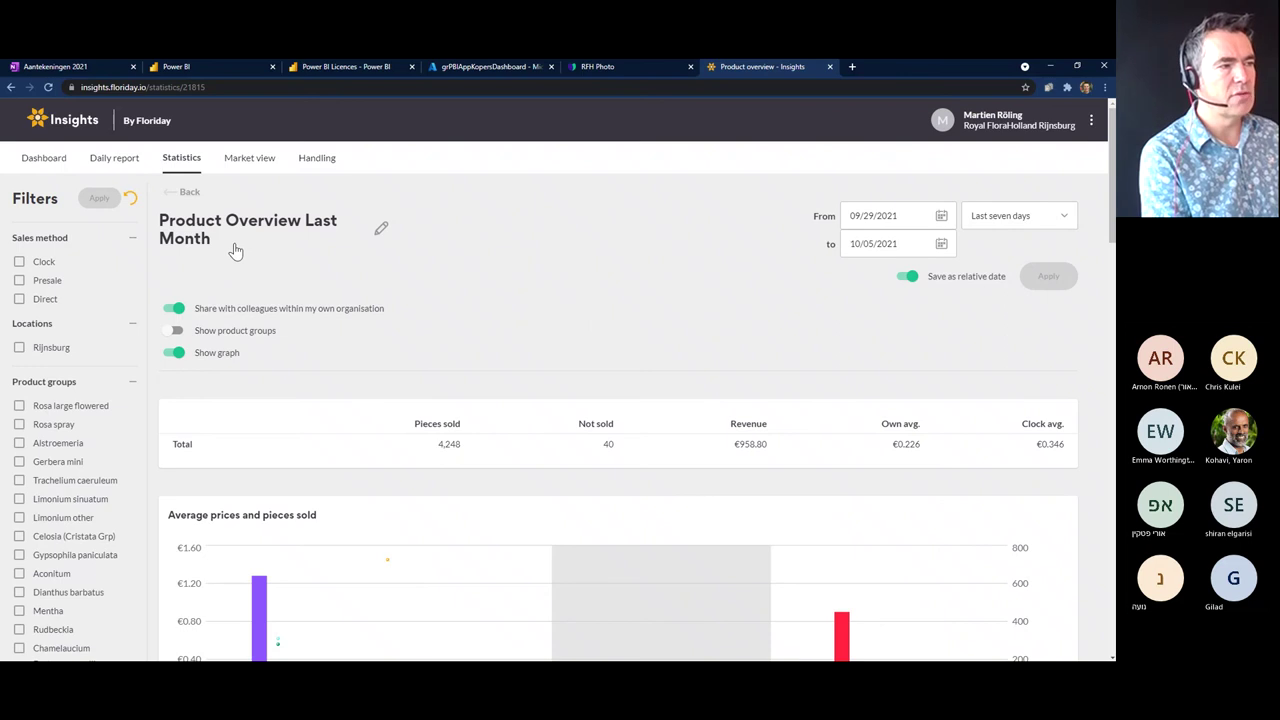
- Set the Product Overview Last Month report's period to Previous month, saved as a relative date
{"action": "left_click", "coordinate": [378, 230]}
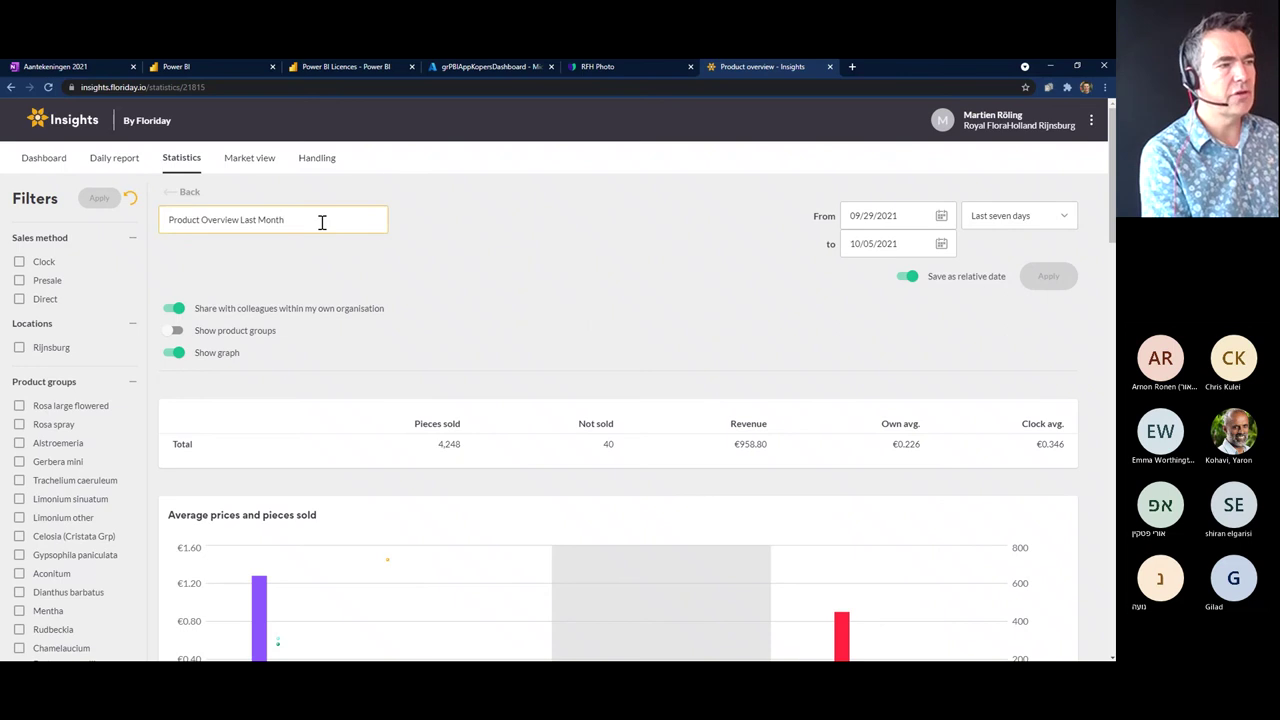
{"action": "left_click", "coordinate": [427, 240]}
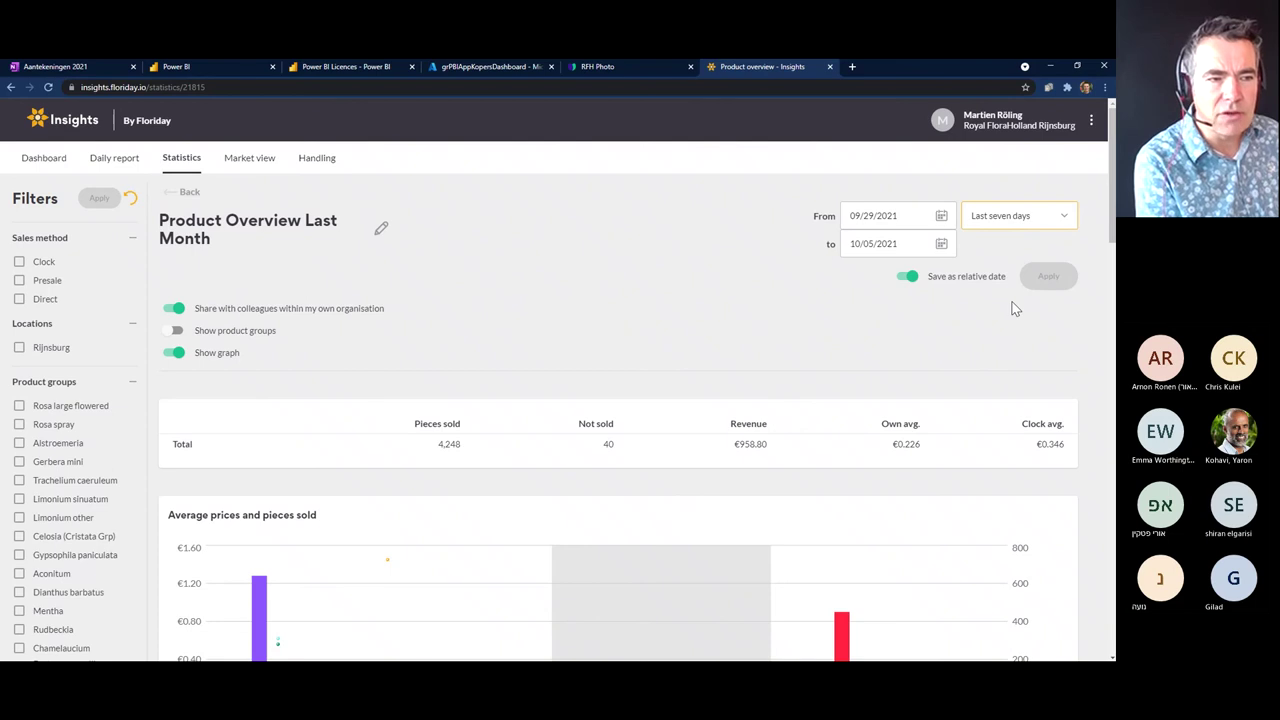
{"action": "left_click", "coordinate": [1027, 346]}
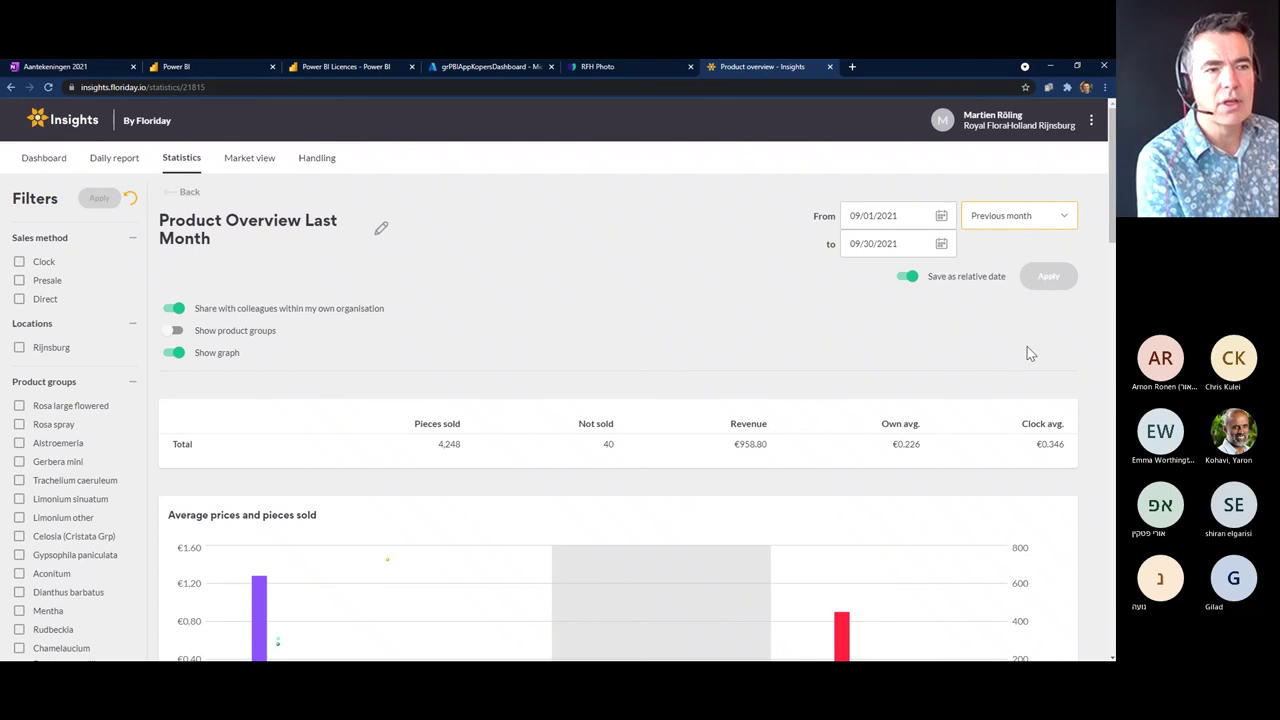
{"action": "left_click", "coordinate": [1043, 286]}
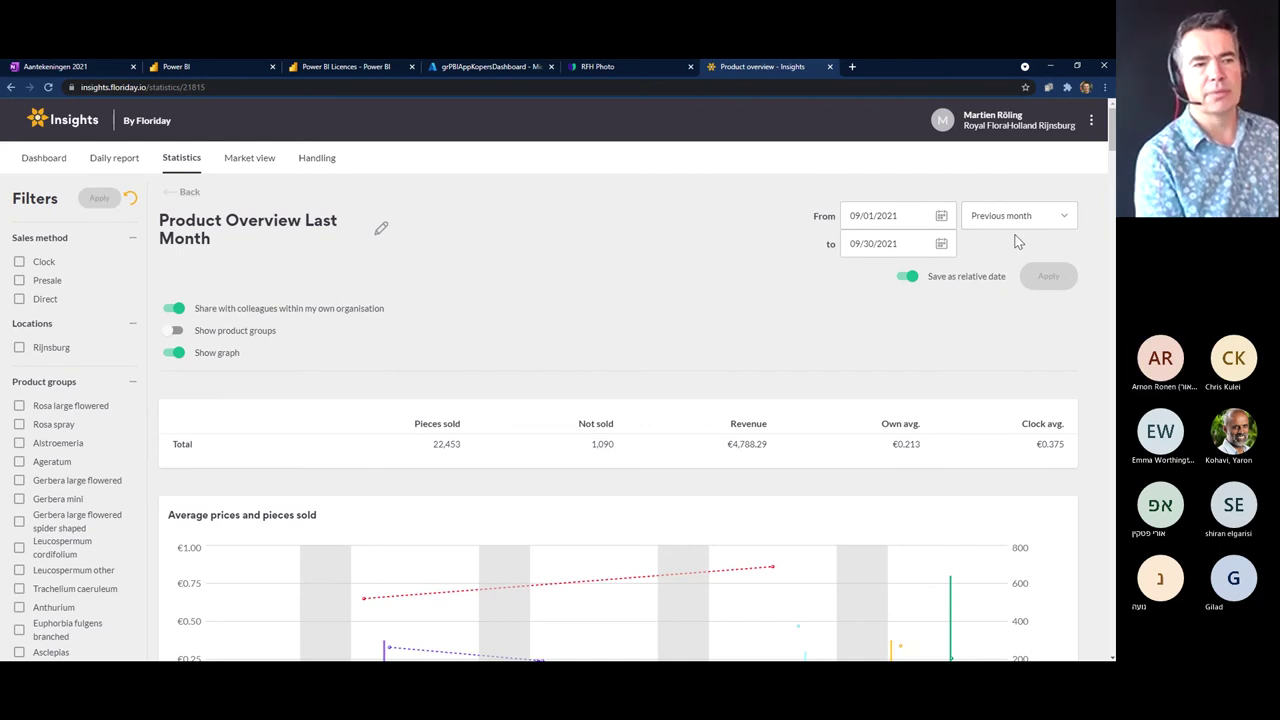
{"action": "left_click", "coordinate": [905, 280]}
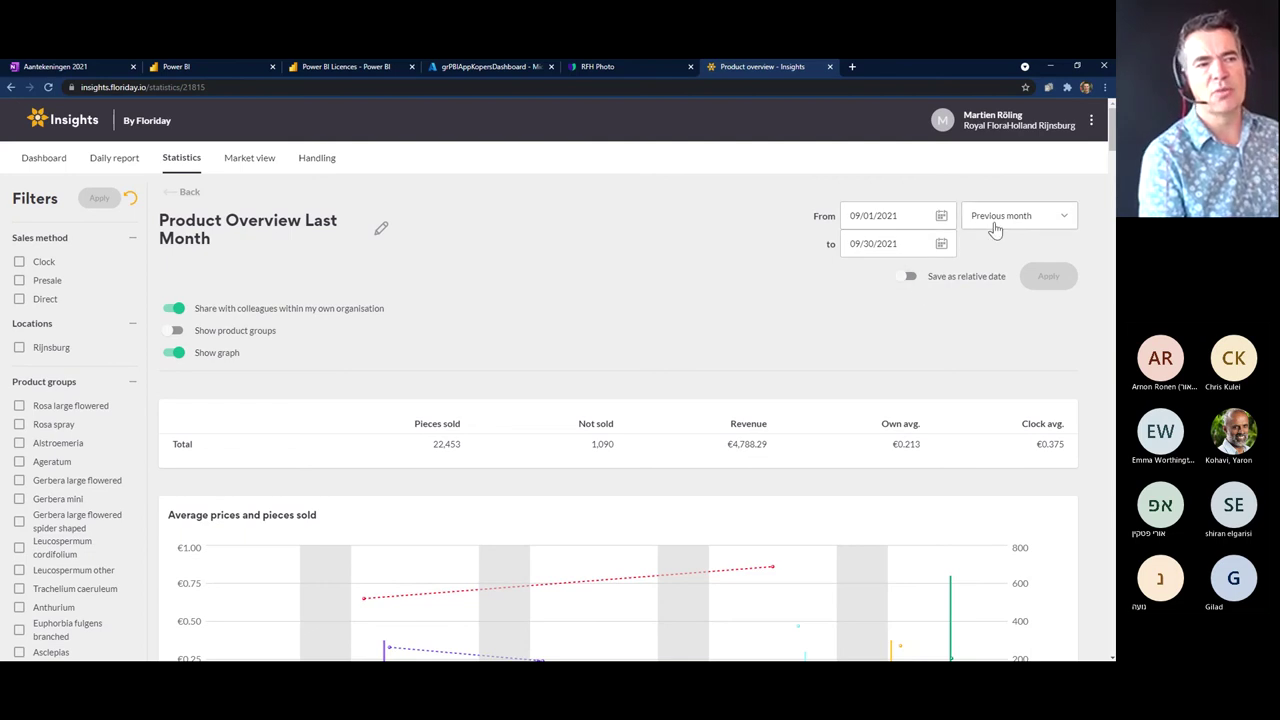
{"action": "left_click", "coordinate": [912, 279]}
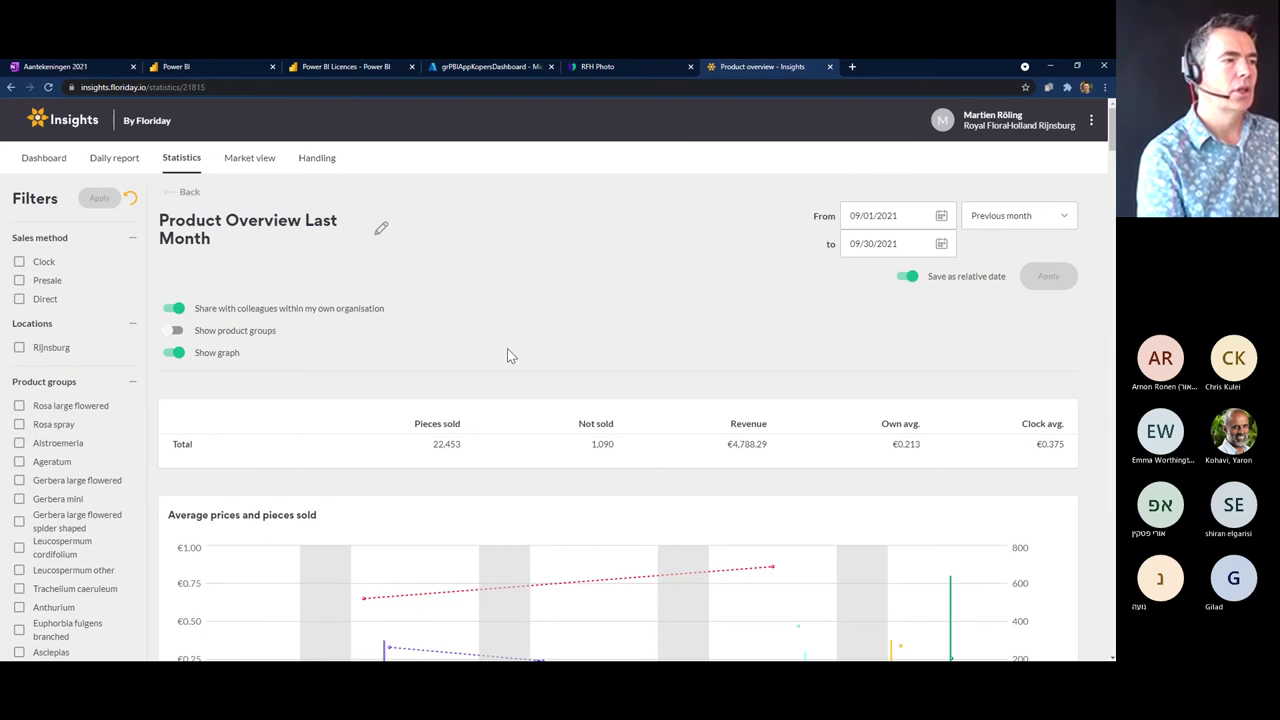
- Look through the report's totals, average prices and pieces sold graph, and product overview table
{"action": "scroll", "coordinate": [507, 356], "scroll_direction": "down", "scroll_amount": 3}
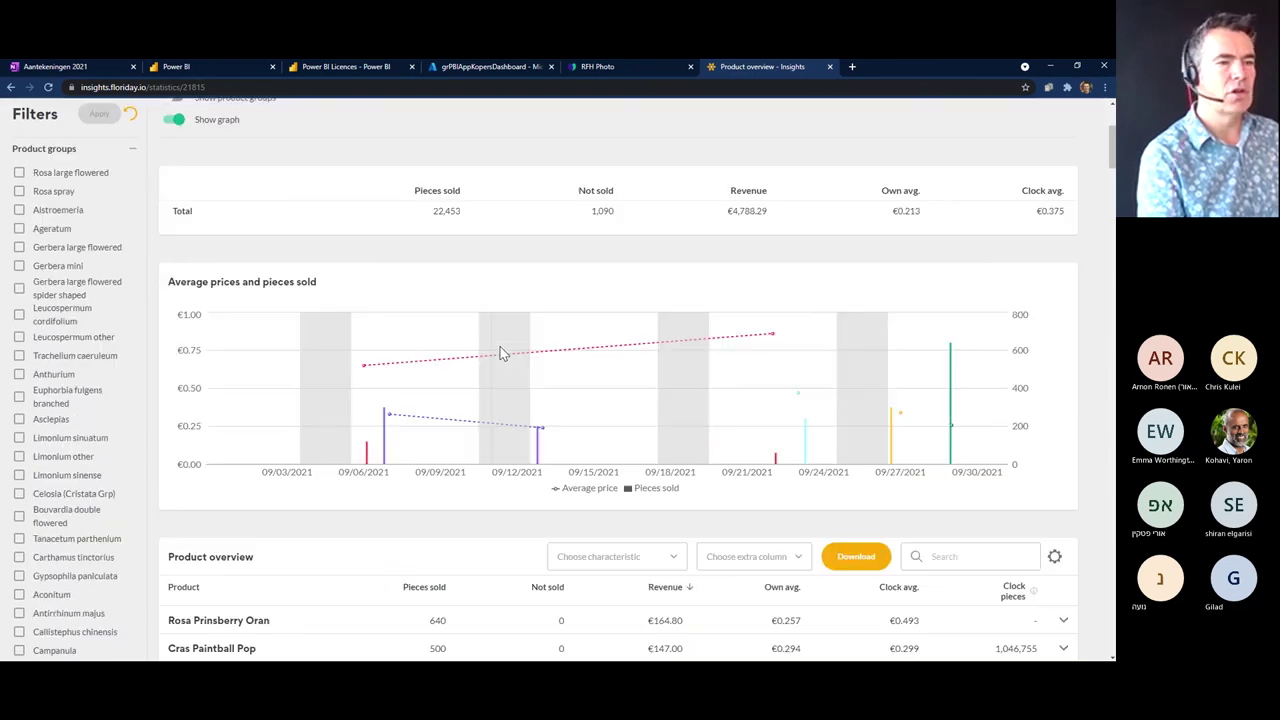
{"action": "scroll", "coordinate": [587, 362], "scroll_direction": "down", "scroll_amount": 2}
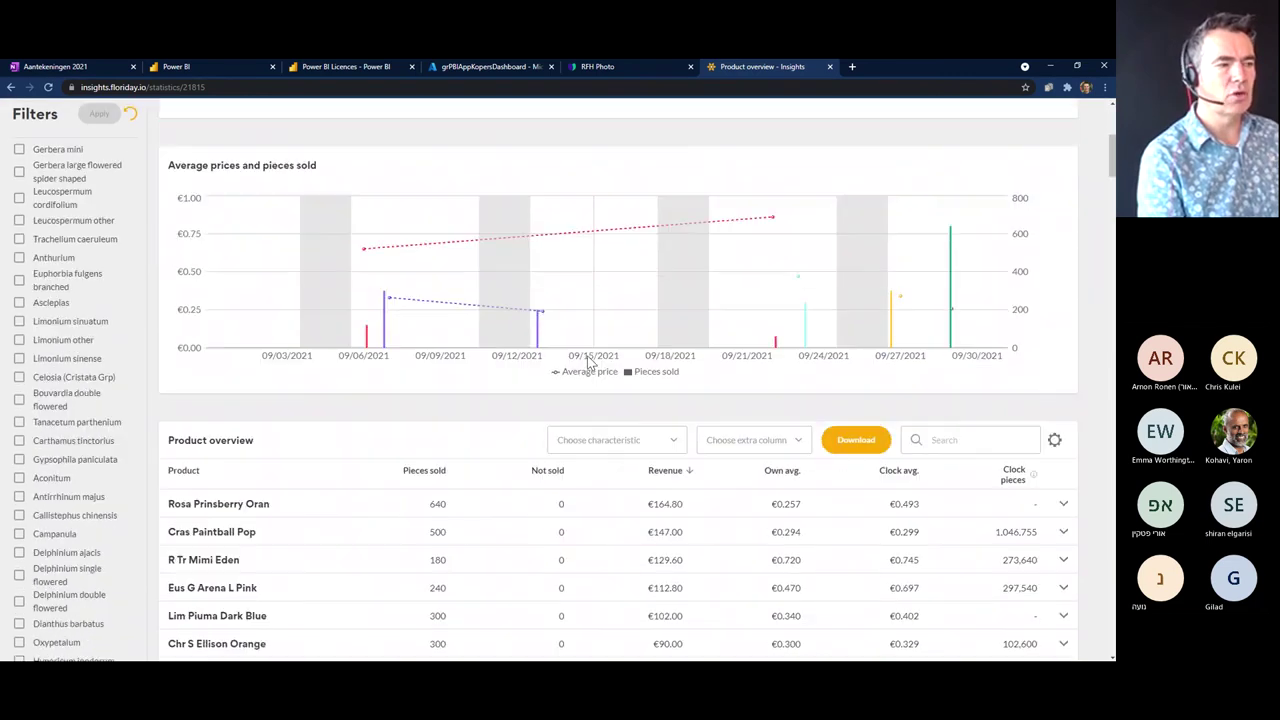
{"action": "scroll", "coordinate": [587, 357], "scroll_direction": "down", "scroll_amount": 2}
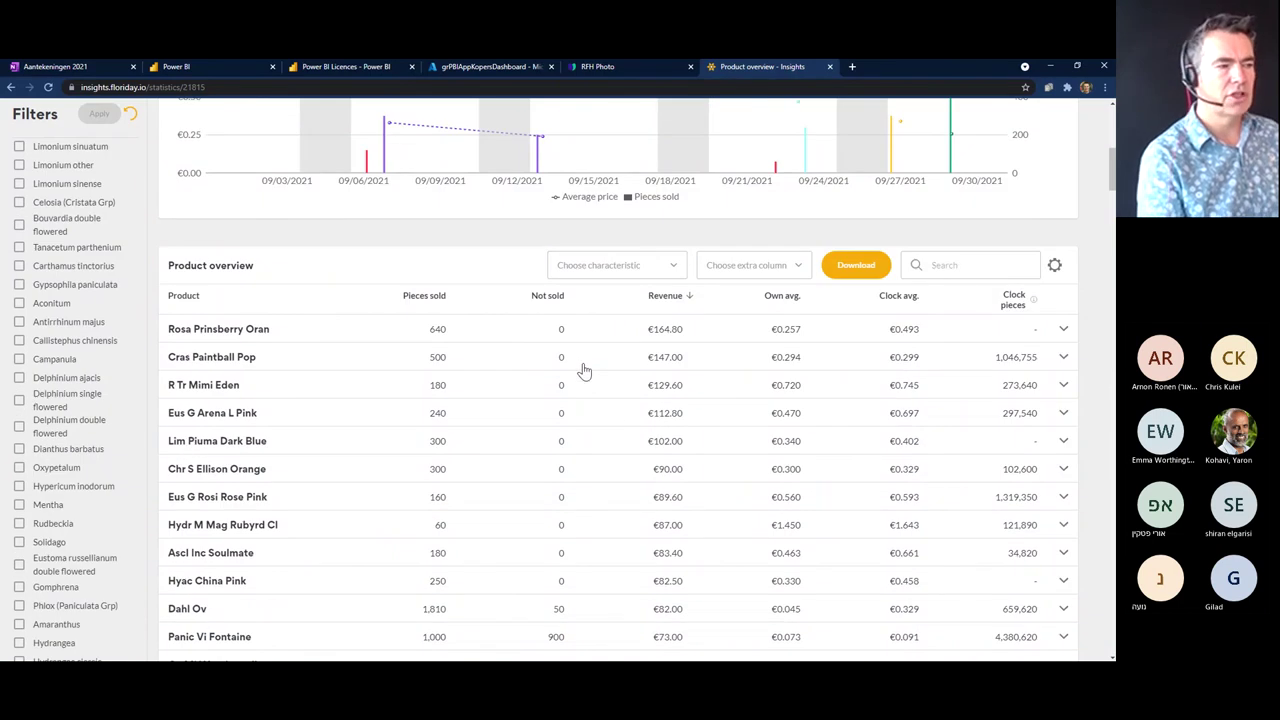
{"action": "scroll", "coordinate": [585, 371], "scroll_direction": "down", "scroll_amount": 1}
{"action": "scroll", "coordinate": [585, 371], "scroll_direction": "down", "scroll_amount": 9}
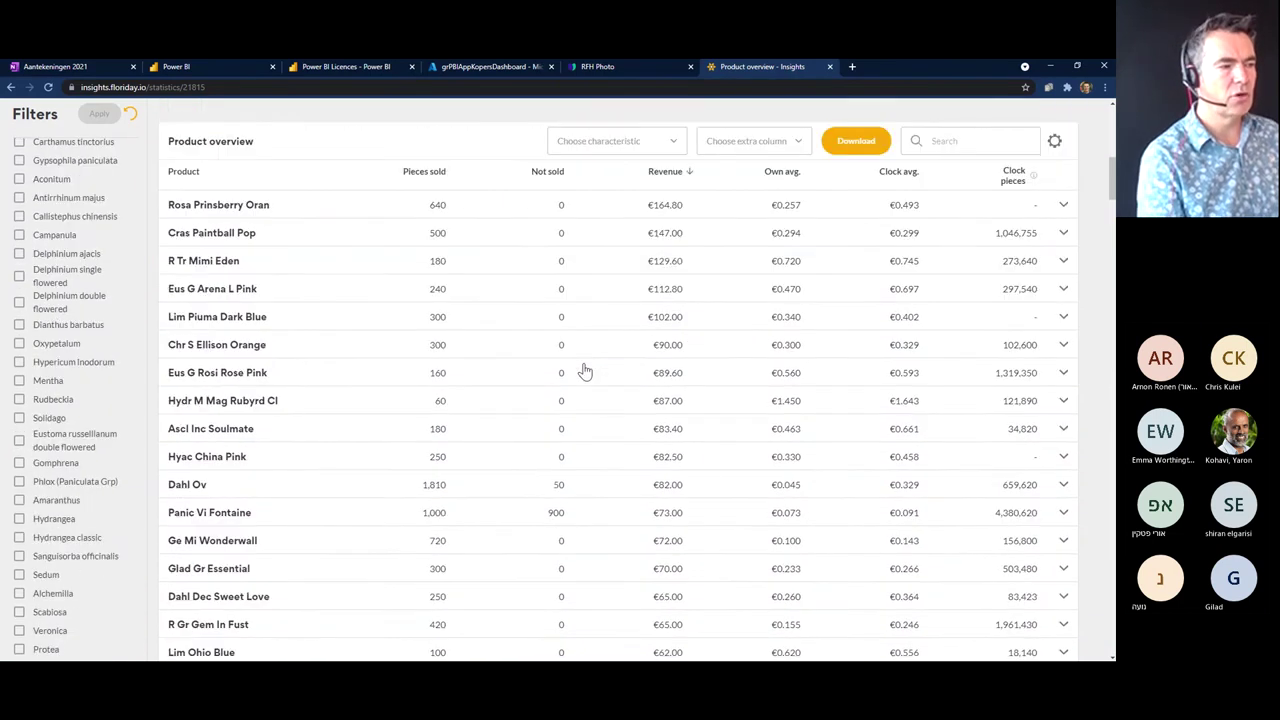
{"action": "scroll", "coordinate": [585, 371], "scroll_direction": "down", "scroll_amount": 5}
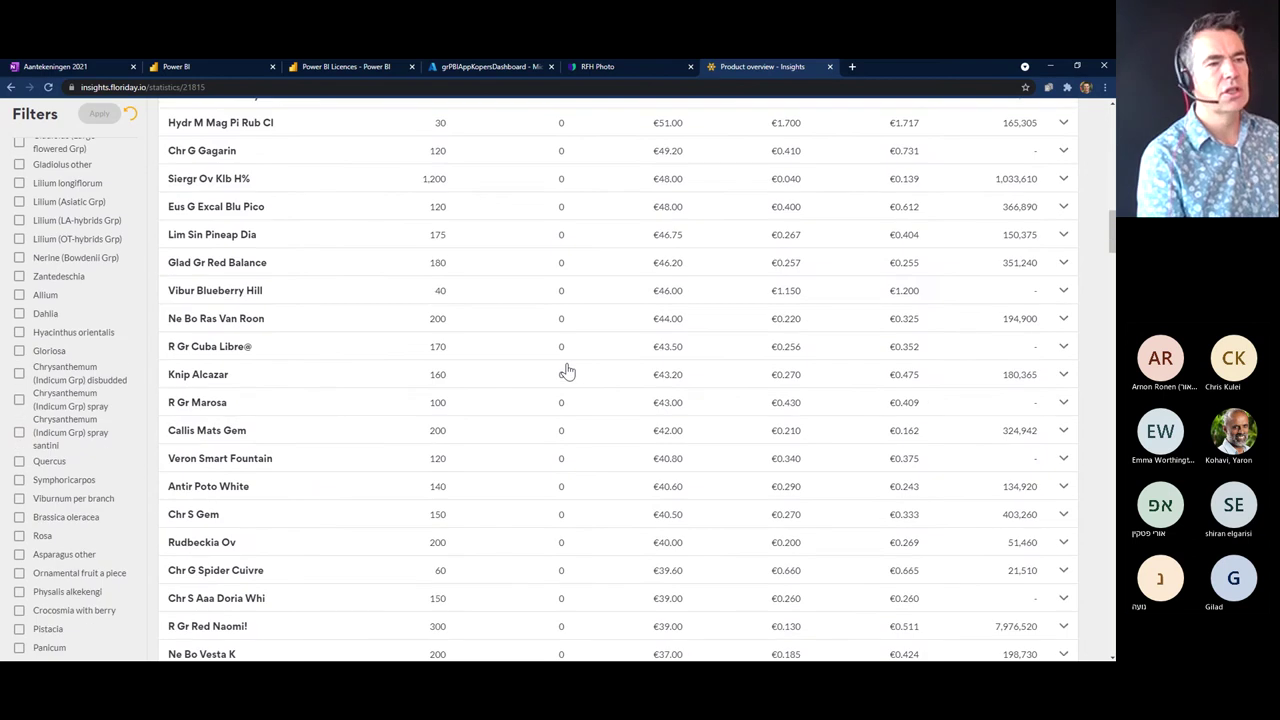
{"action": "scroll", "coordinate": [517, 374], "scroll_direction": "up", "scroll_amount": 10}
{"action": "scroll", "coordinate": [517, 376], "scroll_direction": "up", "scroll_amount": 10}
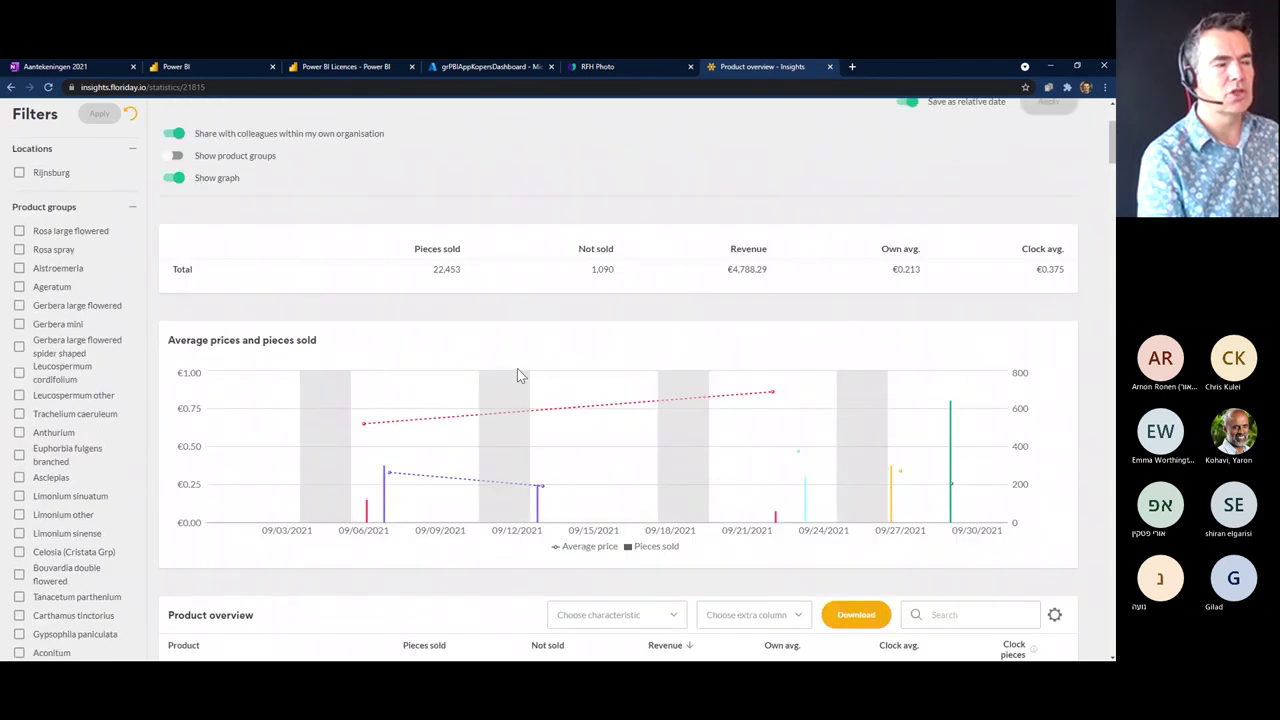
{"action": "scroll", "coordinate": [517, 375], "scroll_direction": "up", "scroll_amount": 1}
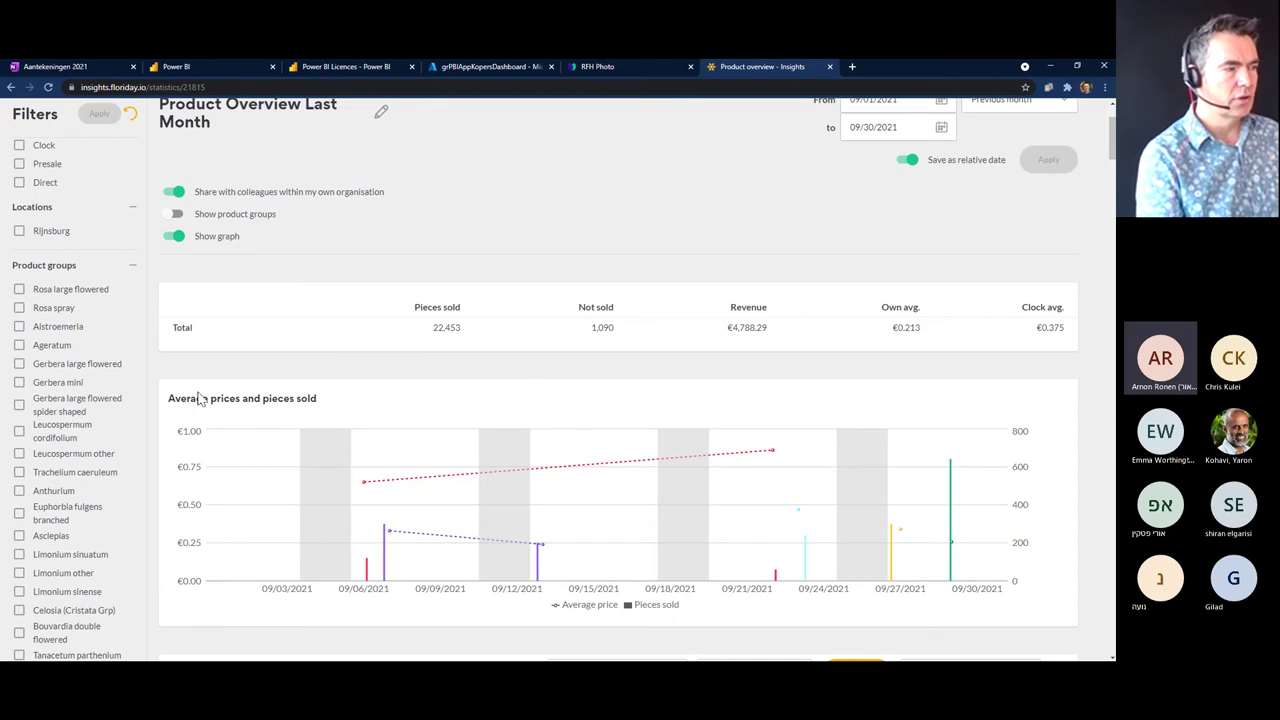
- Filter the report to the Rosa large flowered product group and check its product overview table
{"action": "left_click", "coordinate": [19, 289]}
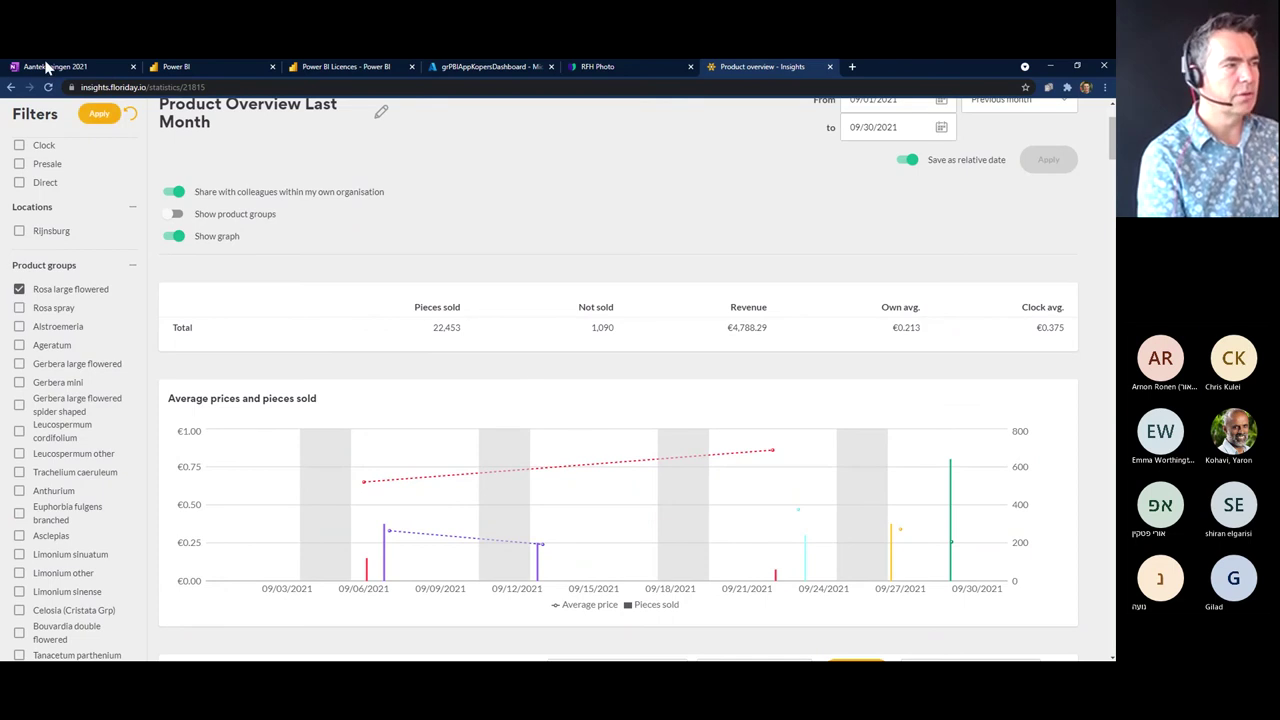
{"action": "left_click", "coordinate": [99, 113]}
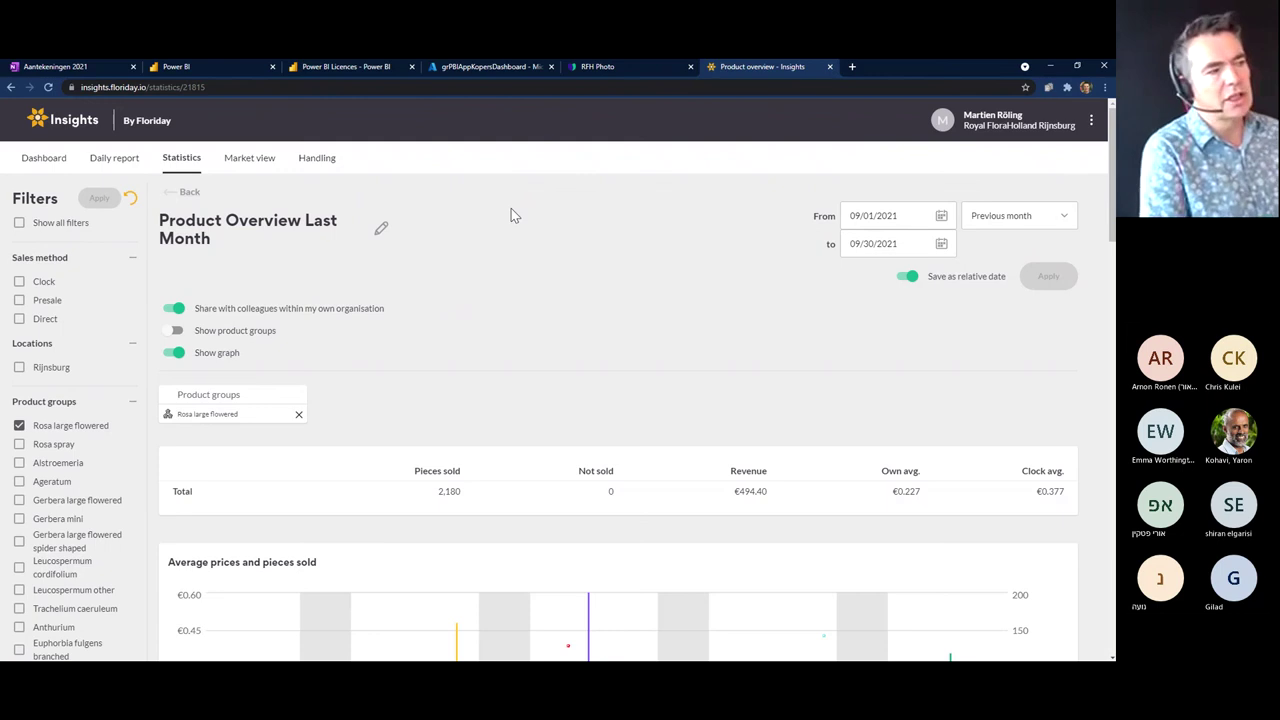
{"action": "scroll", "coordinate": [535, 323], "scroll_direction": "down", "scroll_amount": 1}
{"action": "scroll", "coordinate": [535, 323], "scroll_direction": "down", "scroll_amount": 5}
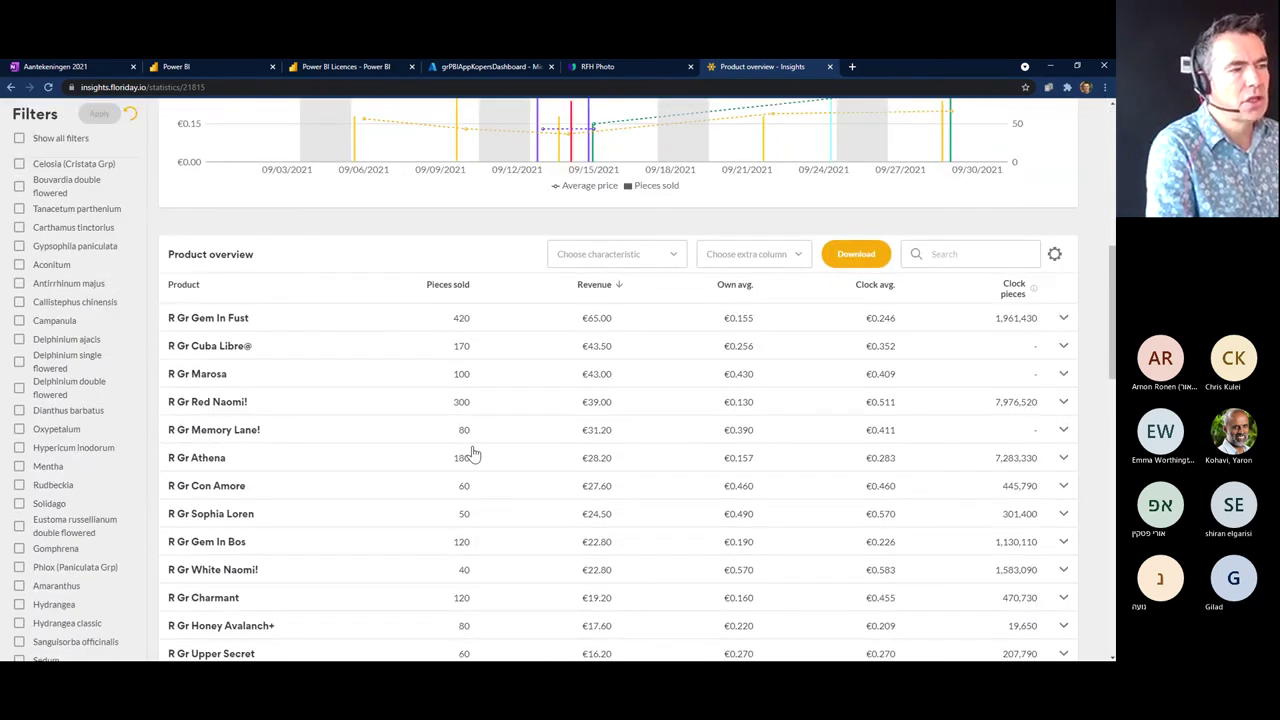
- Expand R Gr Gem In Fust in the product overview to examine its buyers, and collapse the row again
{"action": "scroll", "coordinate": [465, 440], "scroll_direction": "up", "scroll_amount": 5}
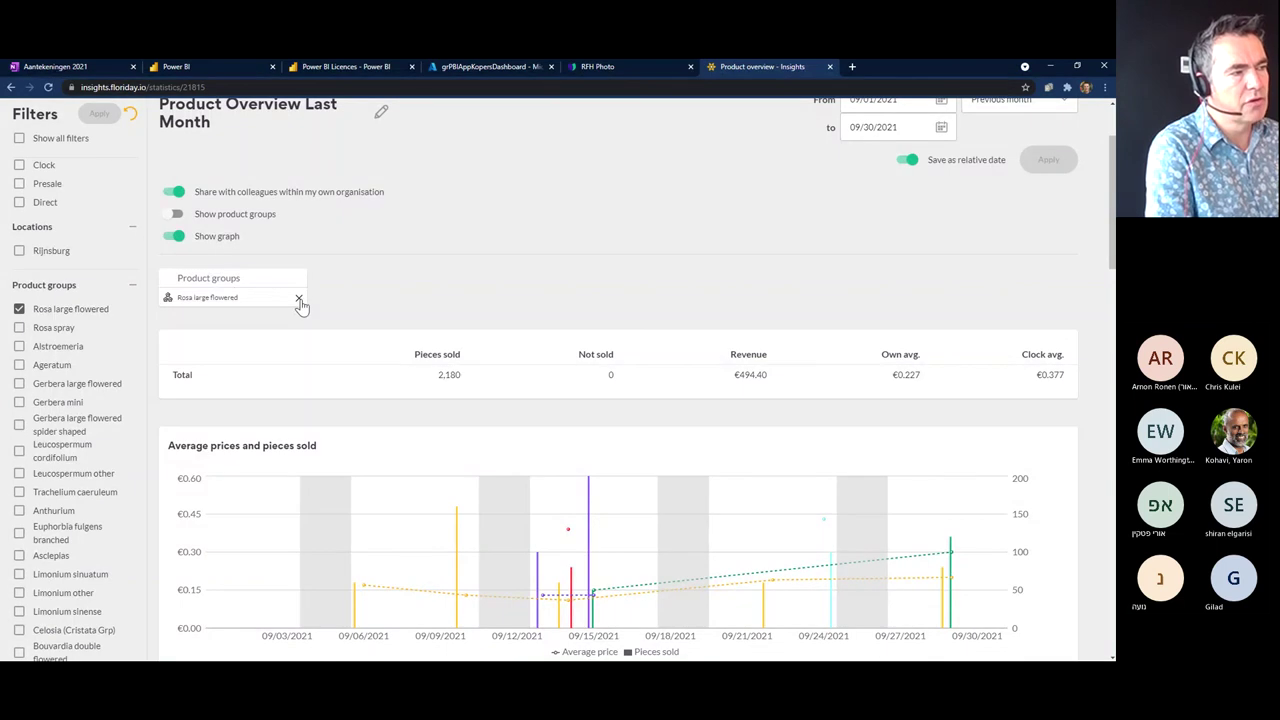
{"action": "scroll", "coordinate": [499, 349], "scroll_direction": "down", "scroll_amount": 5}
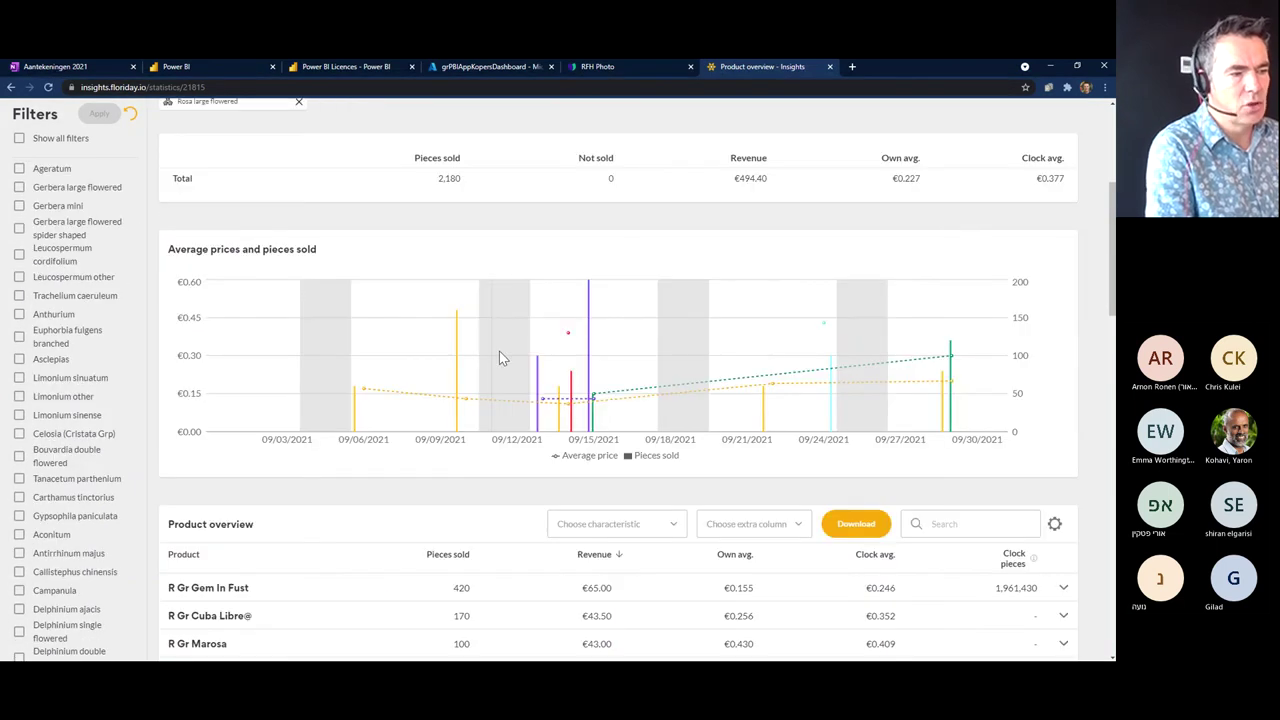
{"action": "scroll", "coordinate": [497, 381], "scroll_direction": "down", "scroll_amount": 5}
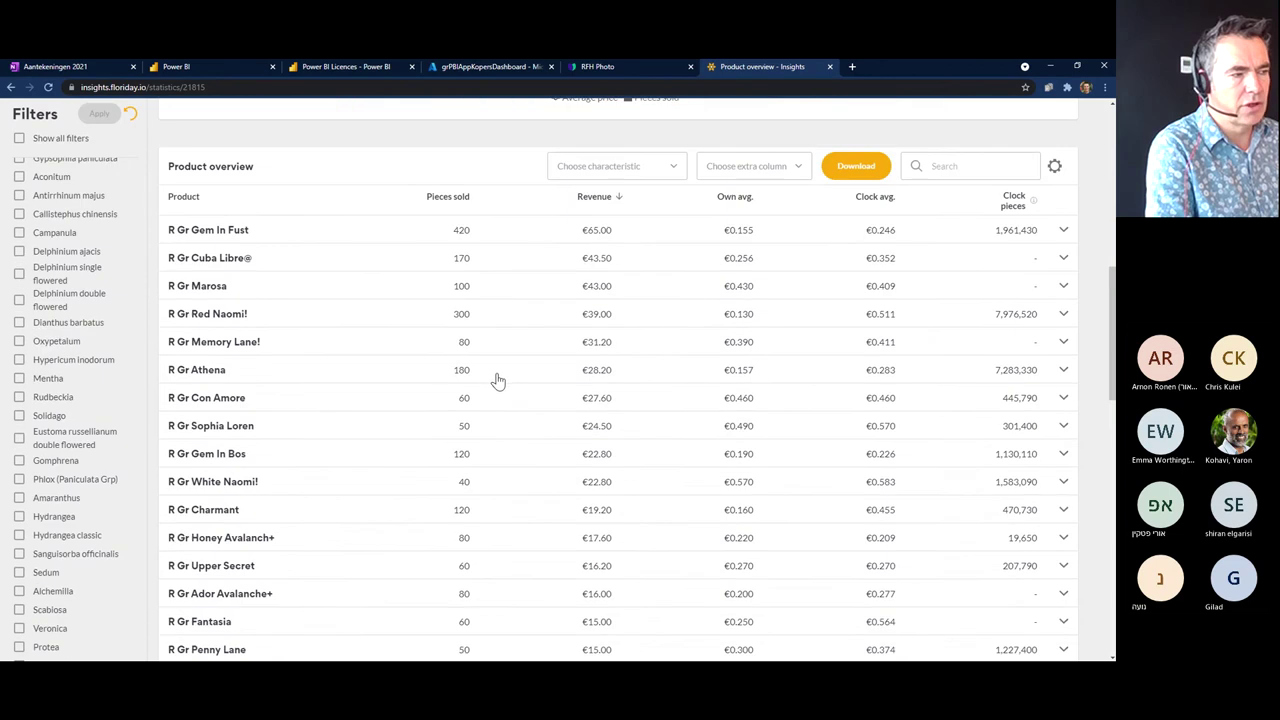
{"action": "scroll", "coordinate": [499, 381], "scroll_direction": "up", "scroll_amount": 3}
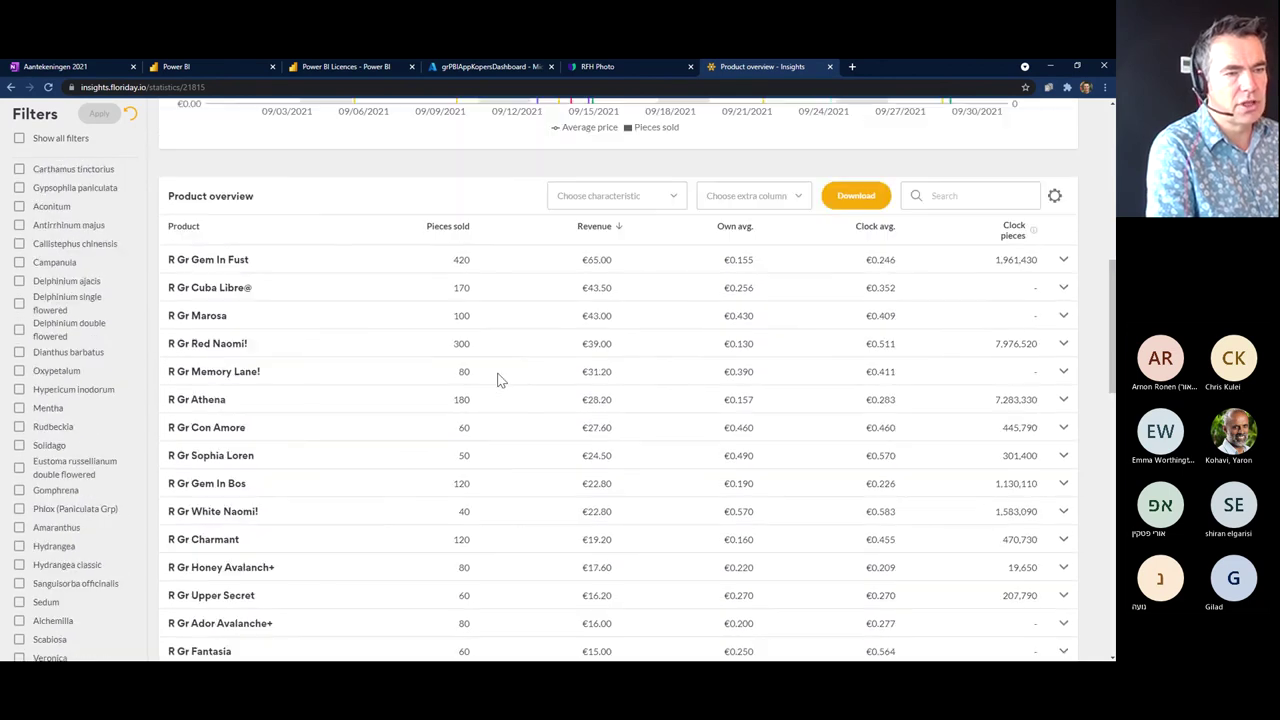
{"action": "scroll", "coordinate": [499, 381], "scroll_direction": "up", "scroll_amount": 2}
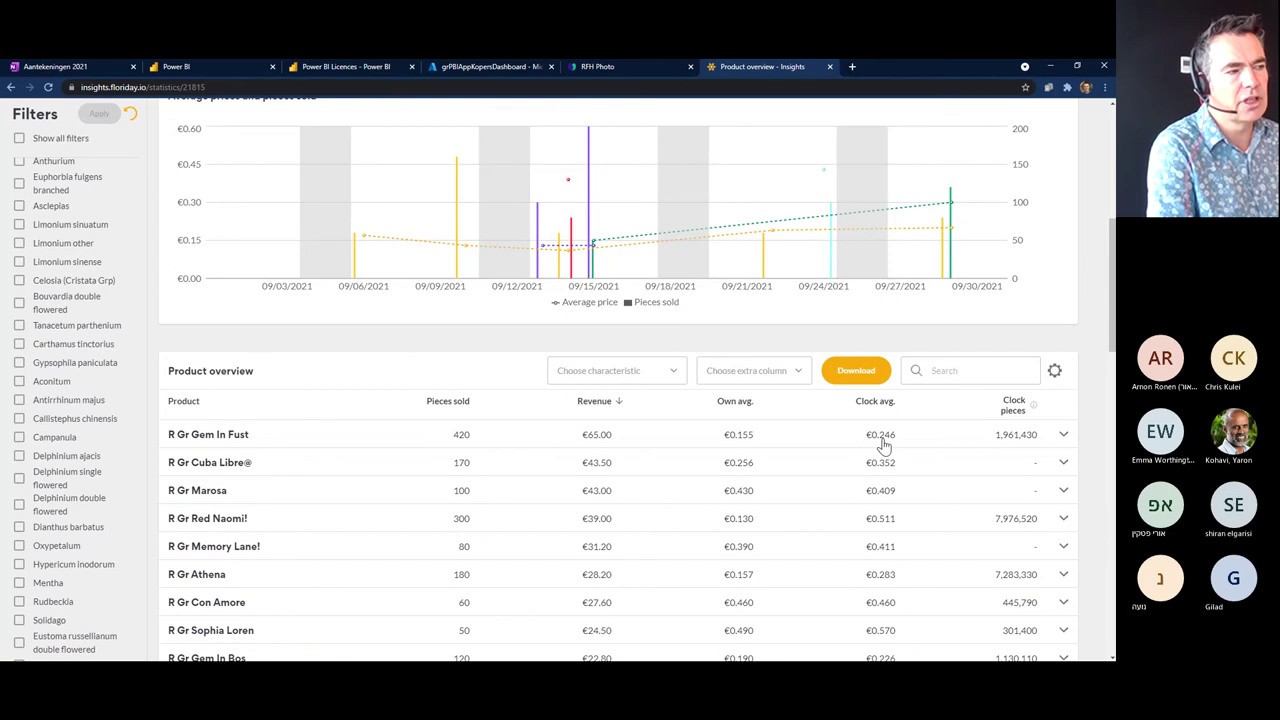
{"action": "left_click", "coordinate": [240, 443]}
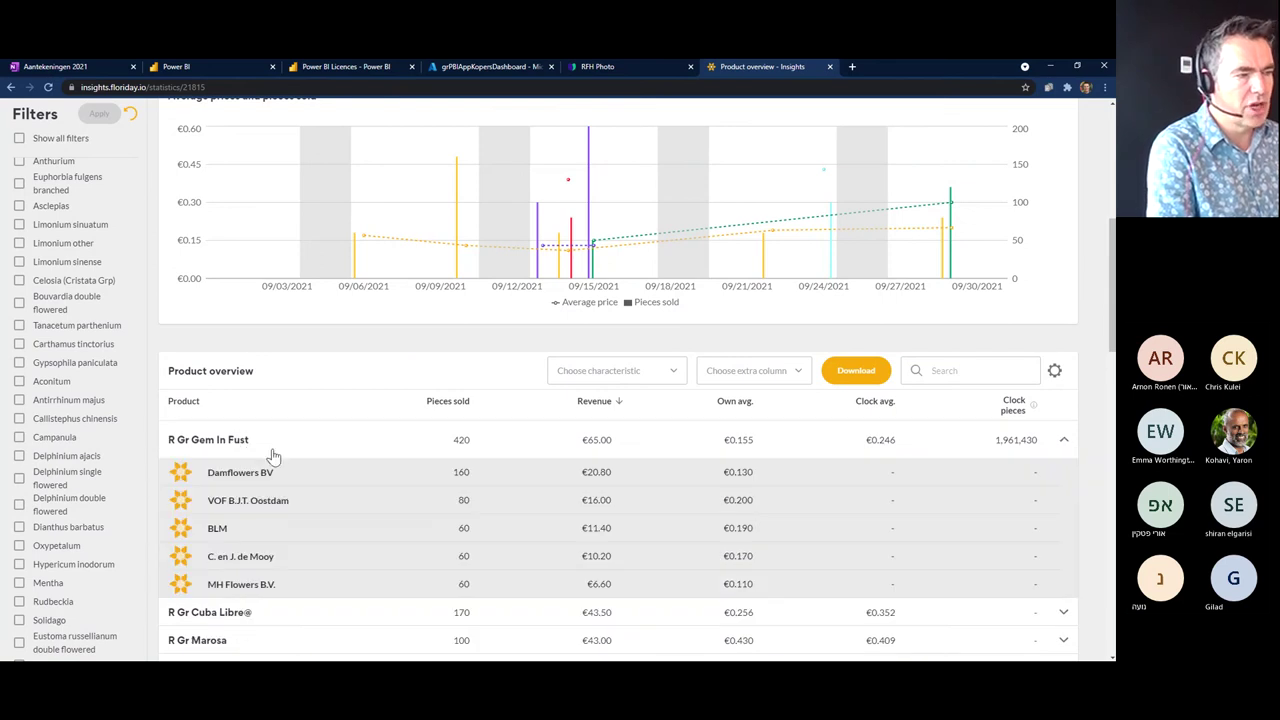
{"action": "scroll", "coordinate": [273, 455], "scroll_direction": "down", "scroll_amount": 1}
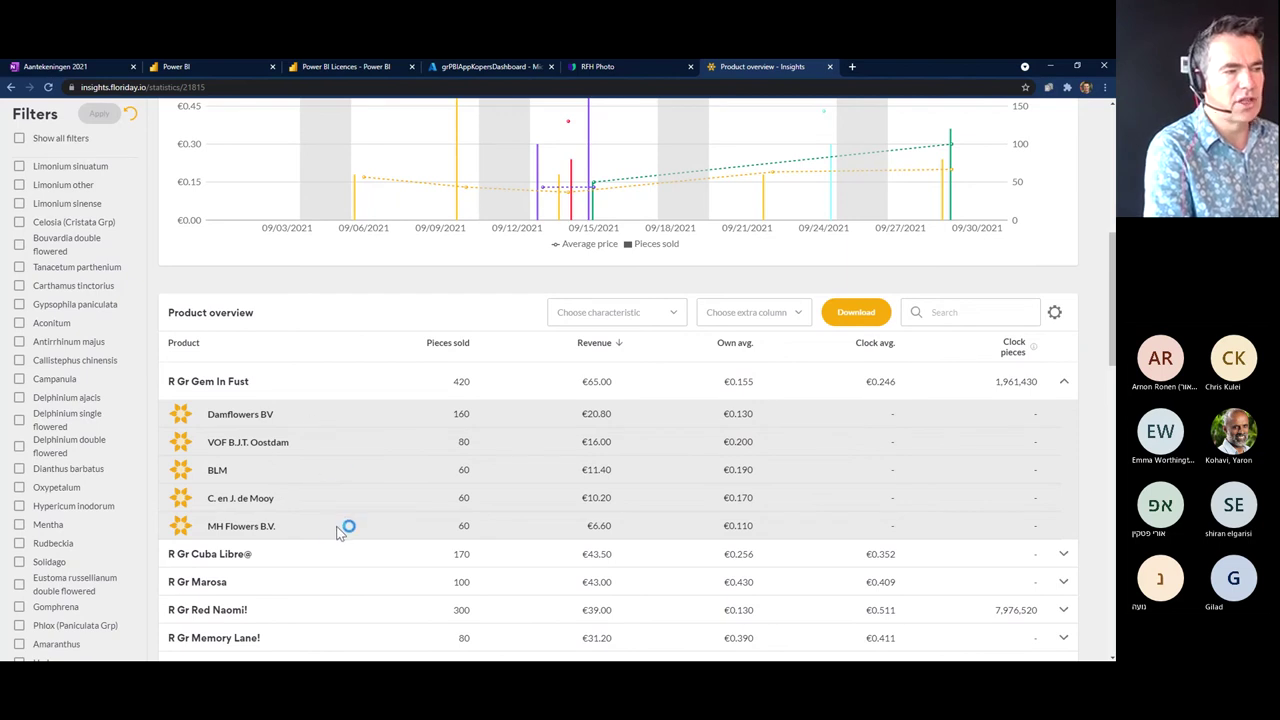
{"action": "left_click", "coordinate": [243, 379]}
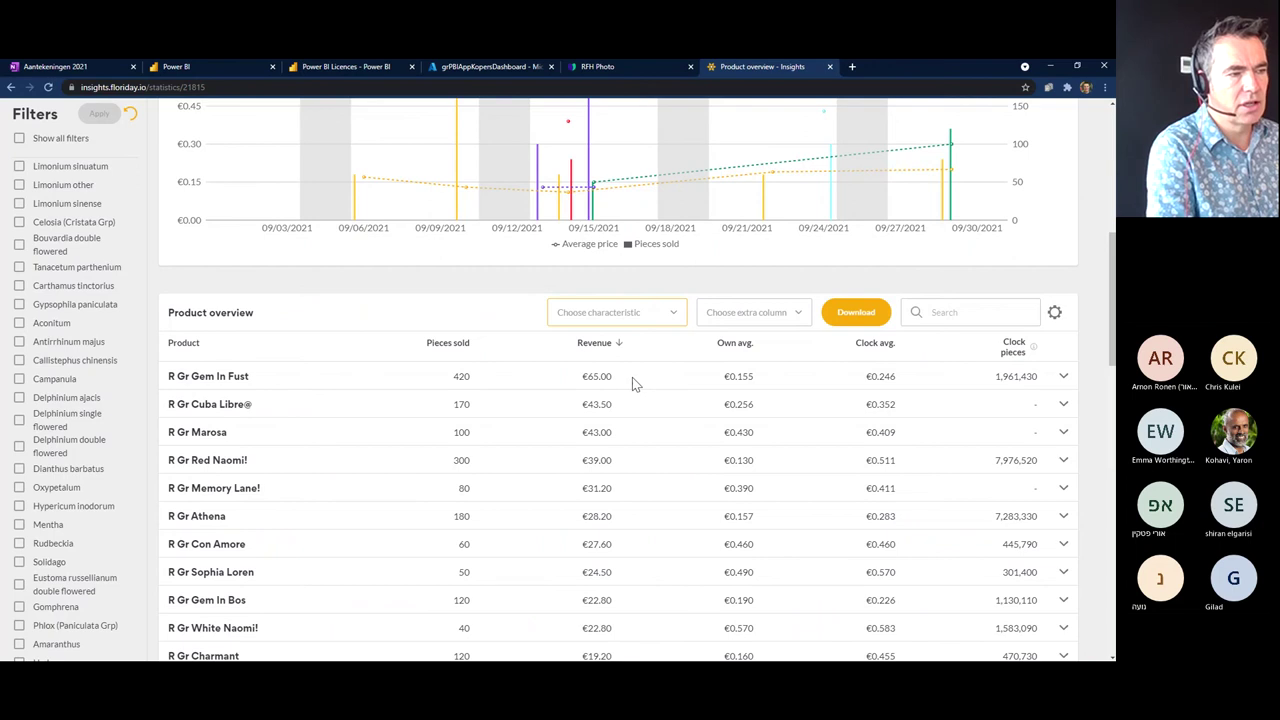
- Add the Minimum length of flower stem characteristic and the Quality extra column to the product overview, and look through the rows
{"action": "key", "text": "F5"}
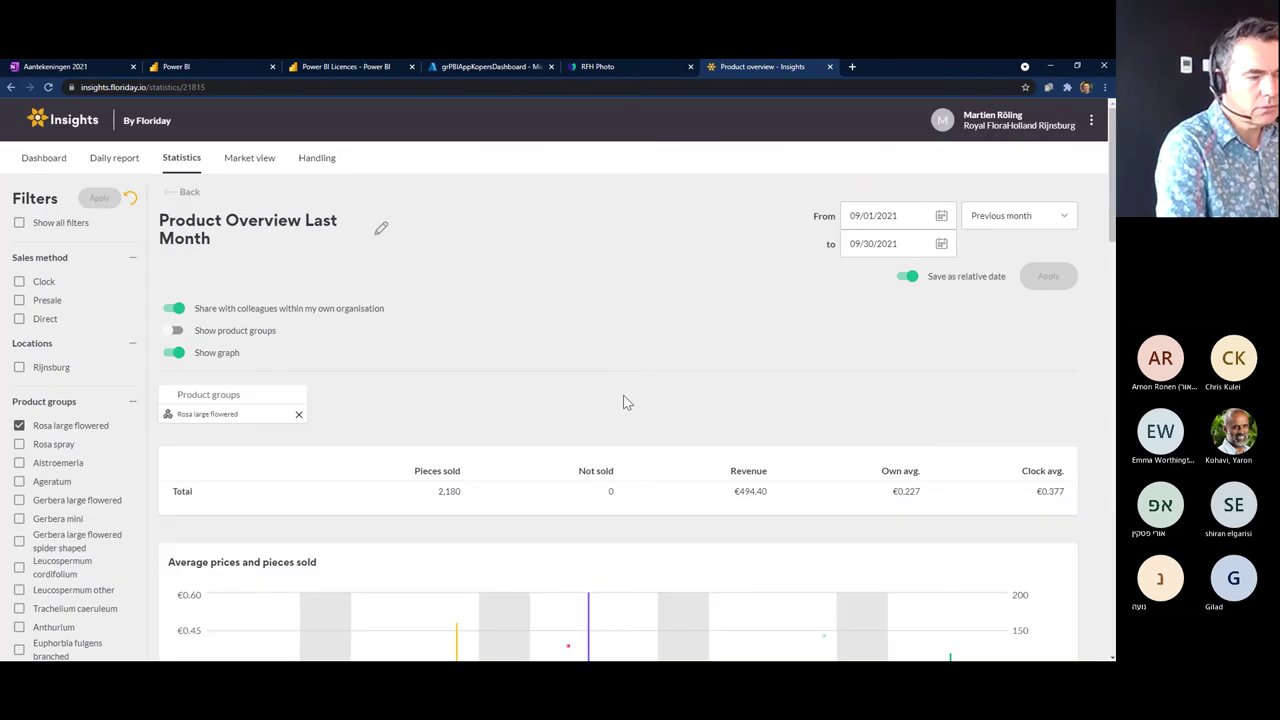
{"action": "scroll", "coordinate": [626, 395], "scroll_direction": "down", "scroll_amount": 6}
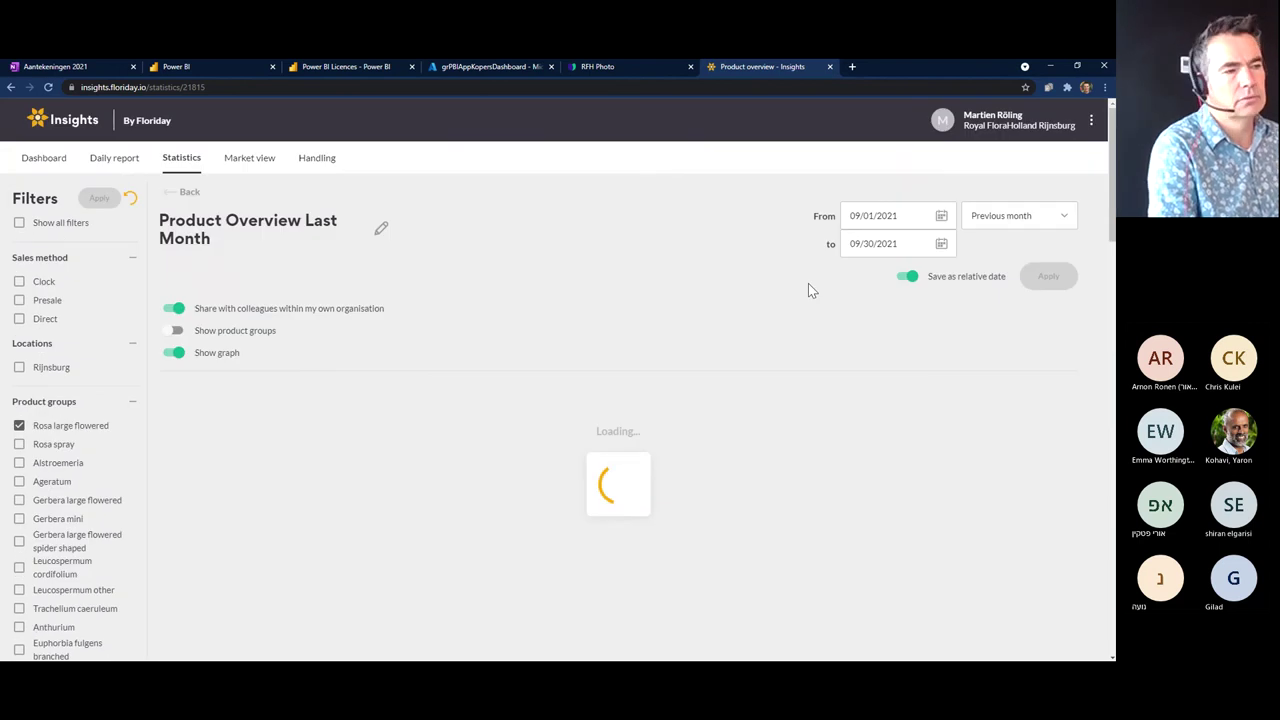
{"action": "scroll", "coordinate": [660, 403], "scroll_direction": "down", "scroll_amount": 5}
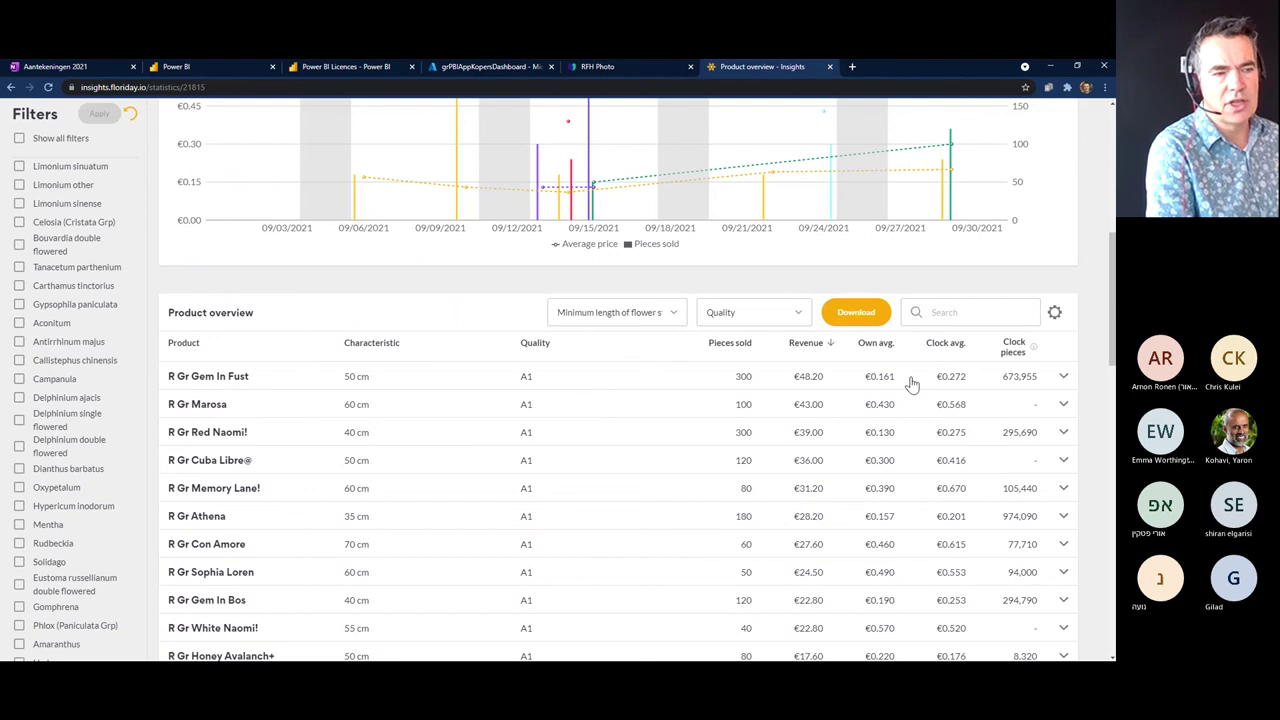
{"action": "scroll", "coordinate": [729, 449], "scroll_direction": "down", "scroll_amount": 7}
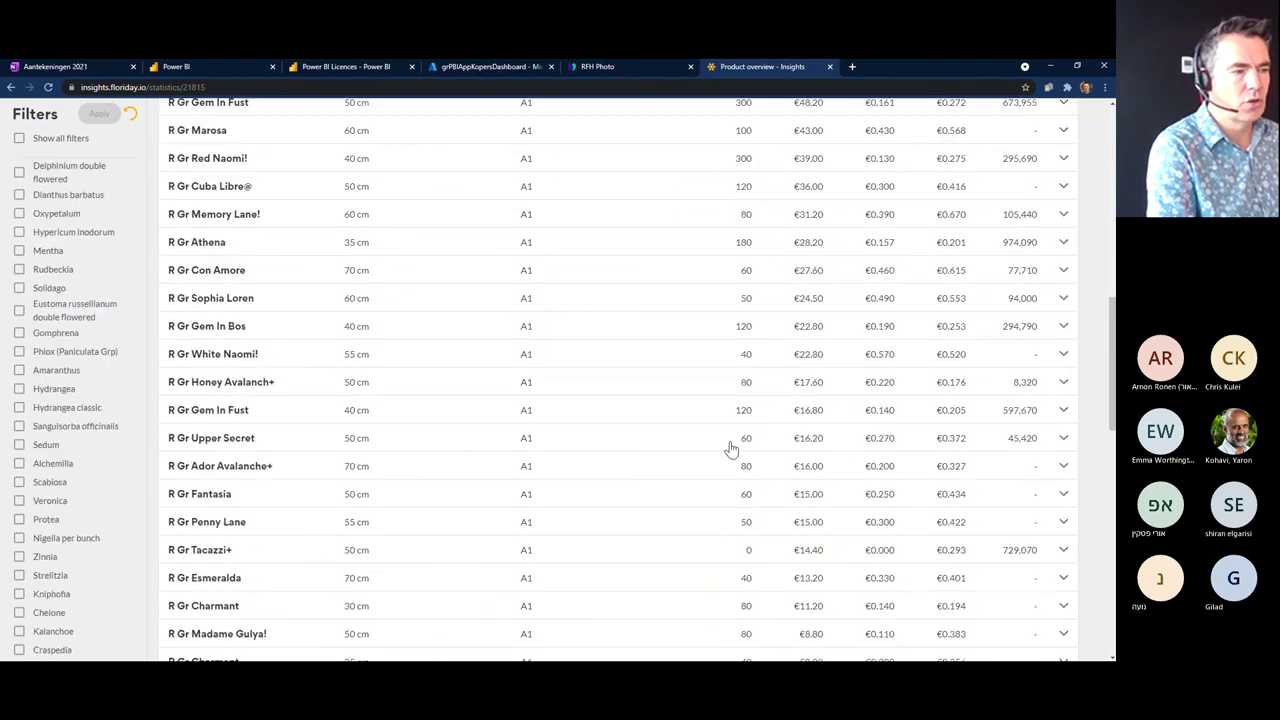
{"action": "scroll", "coordinate": [731, 449], "scroll_direction": "up", "scroll_amount": 10}
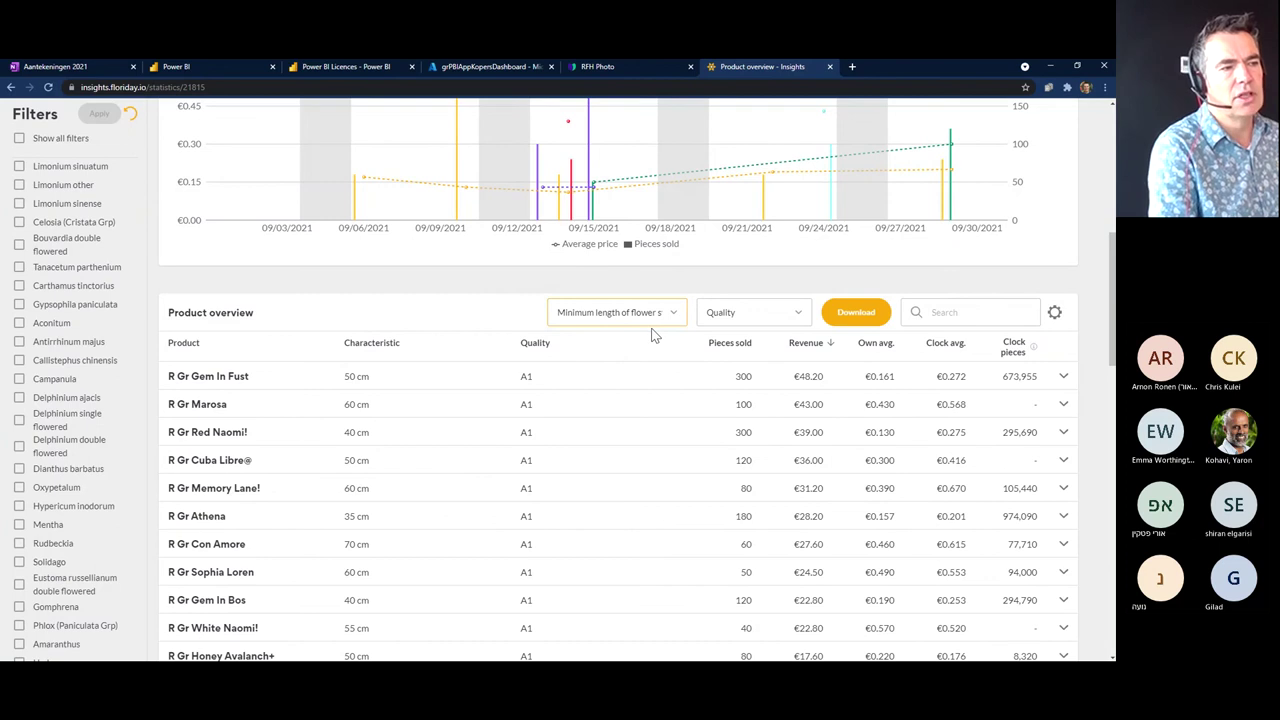
- Remove the flower stem length characteristic from the product overview and review the table with only the Quality column added
{"action": "key", "text": "F5"}
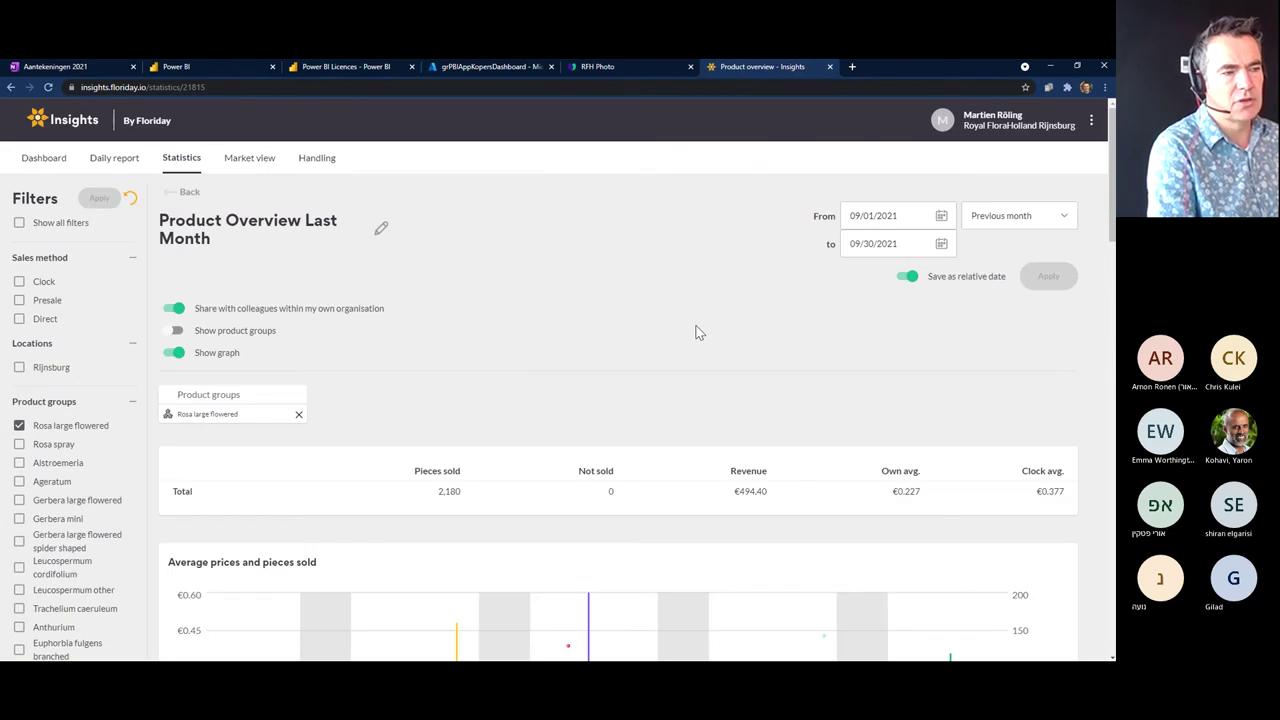
{"action": "scroll", "coordinate": [692, 368], "scroll_direction": "down", "scroll_amount": 5}
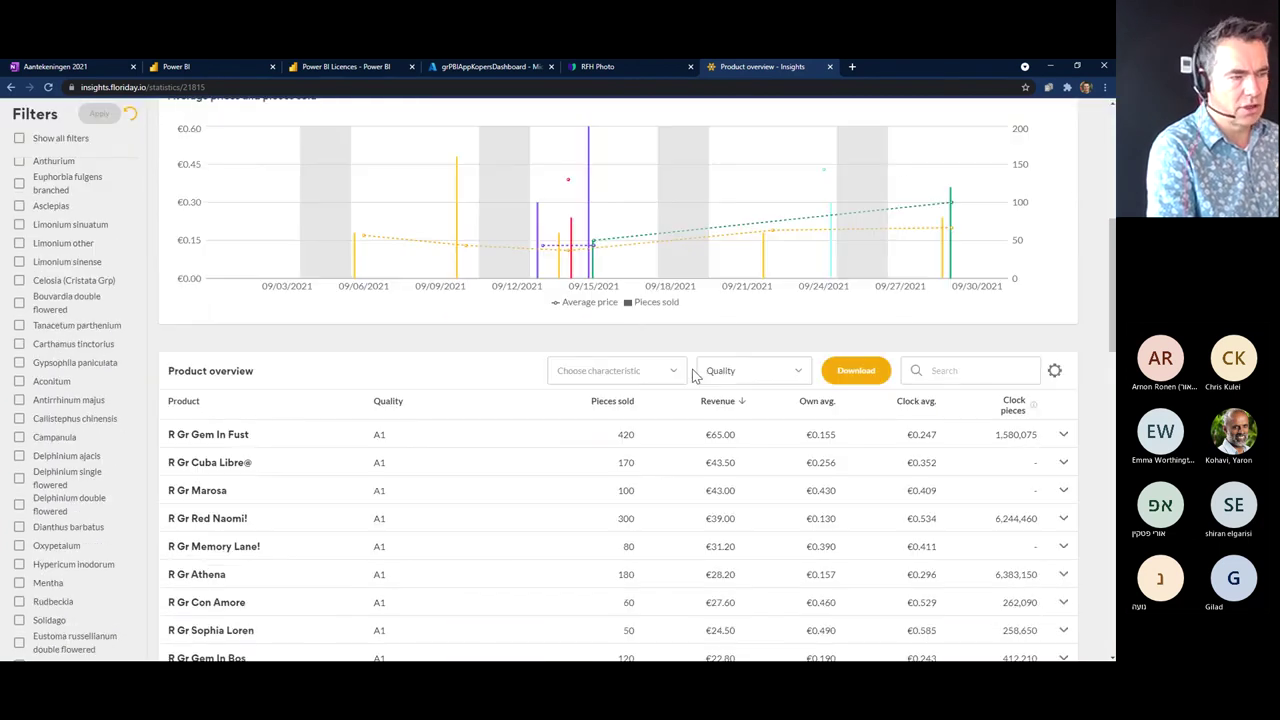
{"action": "scroll", "coordinate": [692, 371], "scroll_direction": "up", "scroll_amount": 5}
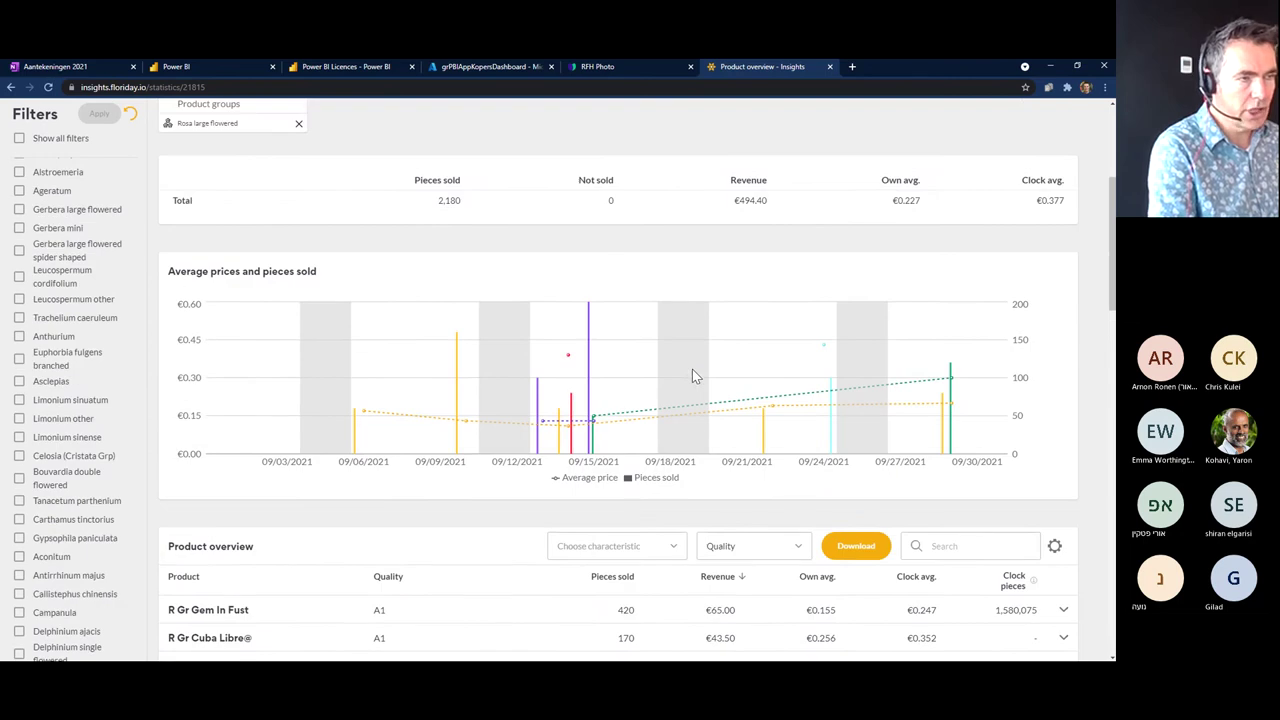
{"action": "scroll", "coordinate": [660, 430], "scroll_direction": "down", "scroll_amount": 5}
{"action": "scroll", "coordinate": [640, 475], "scroll_direction": "up", "scroll_amount": 6}
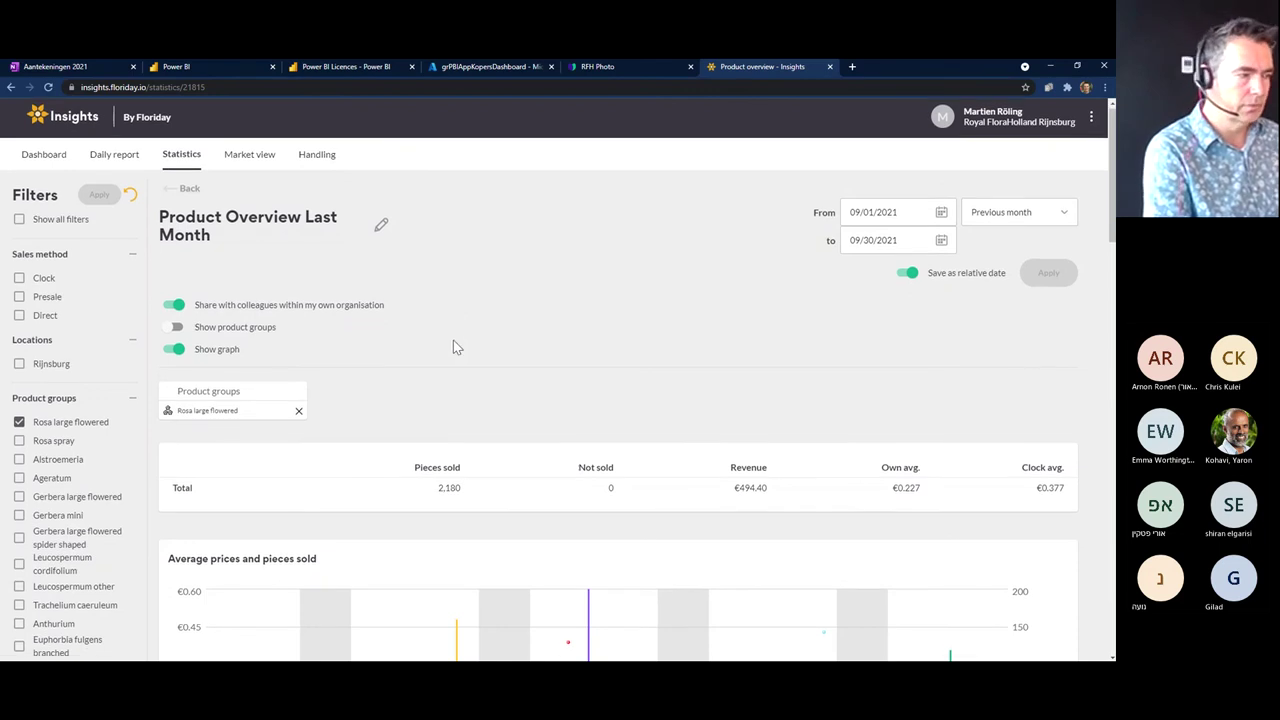
{"action": "scroll", "coordinate": [451, 346], "scroll_direction": "down", "scroll_amount": 8}
{"action": "scroll", "coordinate": [394, 354], "scroll_direction": "down", "scroll_amount": 2}
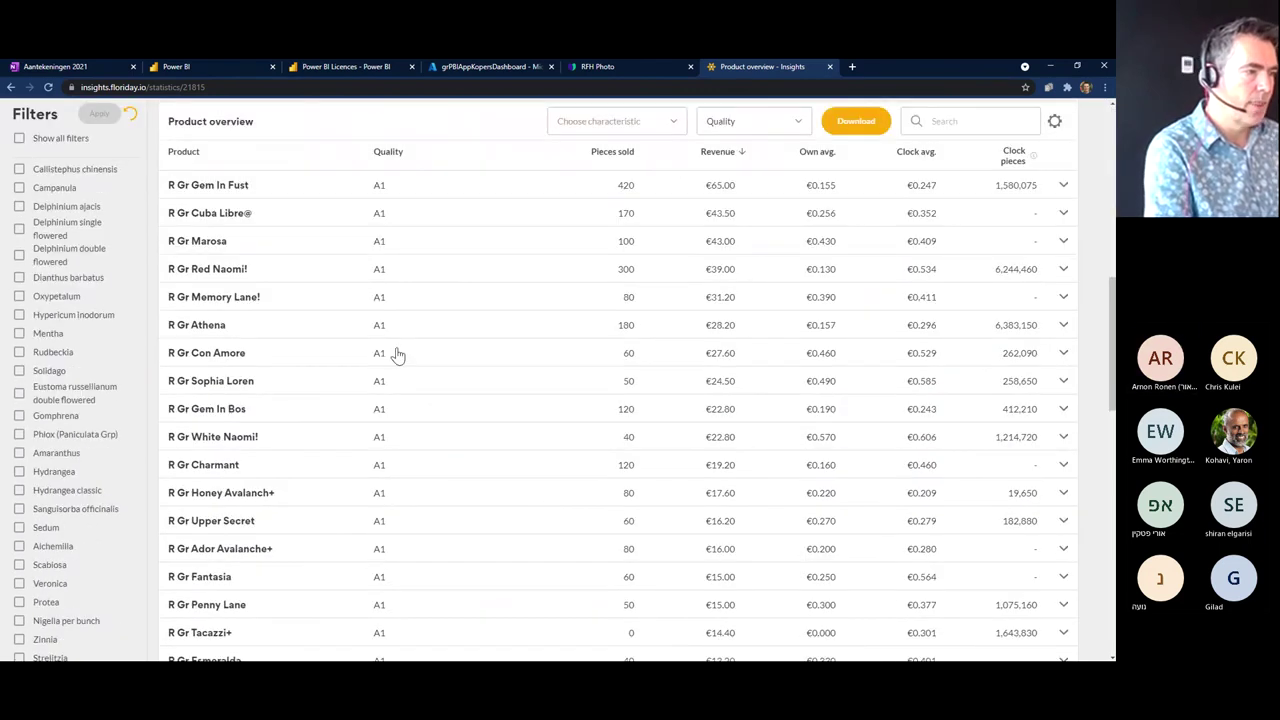
{"action": "scroll", "coordinate": [397, 354], "scroll_direction": "up", "scroll_amount": 10}
{"action": "left_click", "coordinate": [174, 352]}
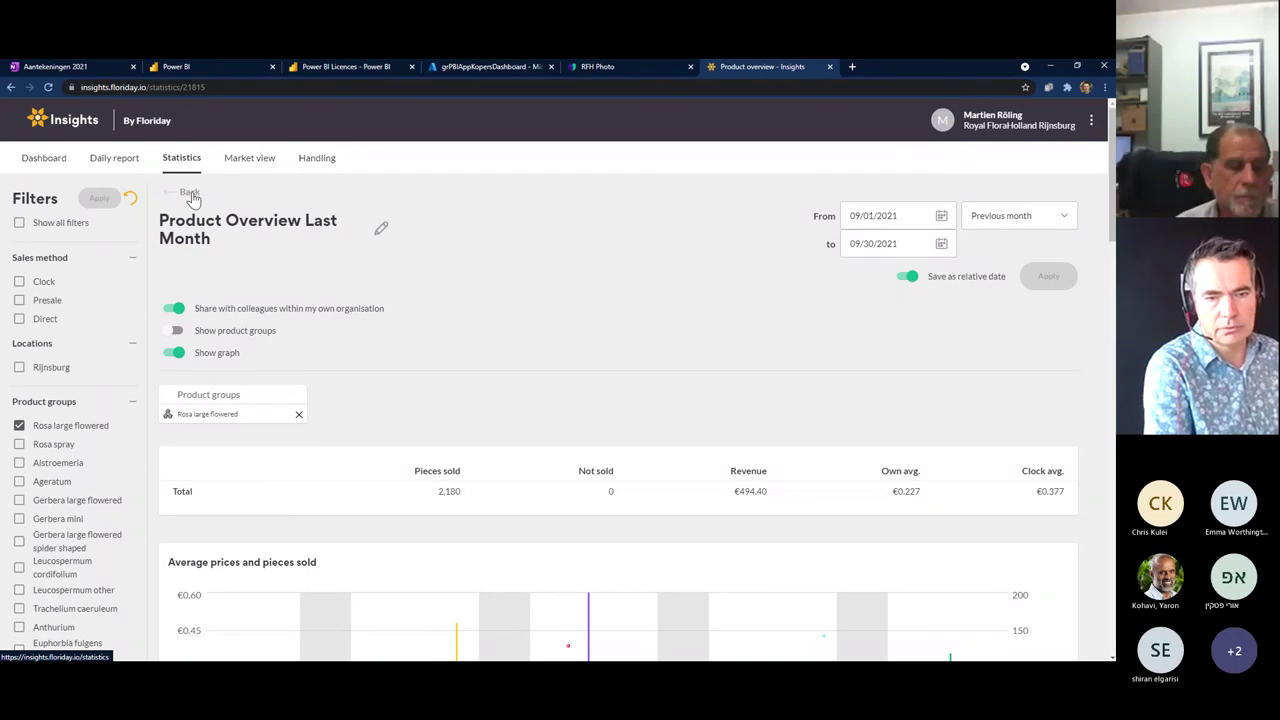
- Create a personal statistics report of type Buyer named Buyer overview last week, shared with colleagues within the organisation
{"action": "left_click", "coordinate": [193, 195]}
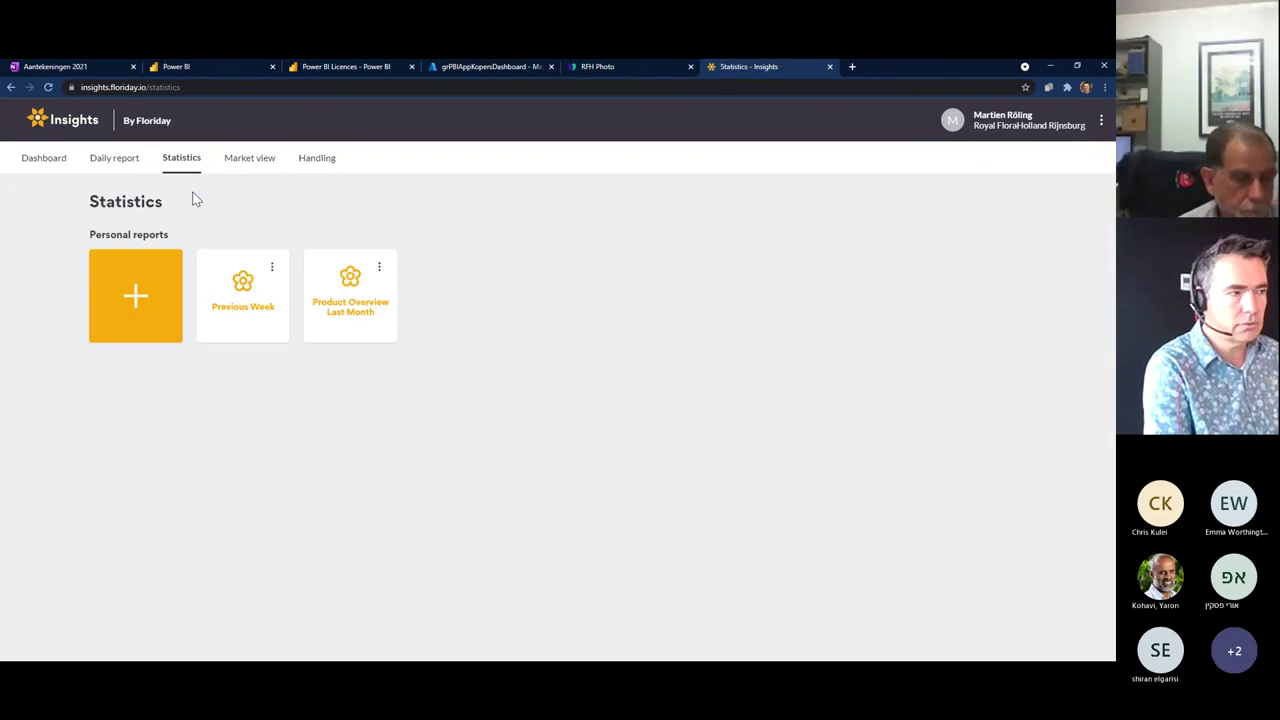
{"action": "left_click", "coordinate": [143, 300]}
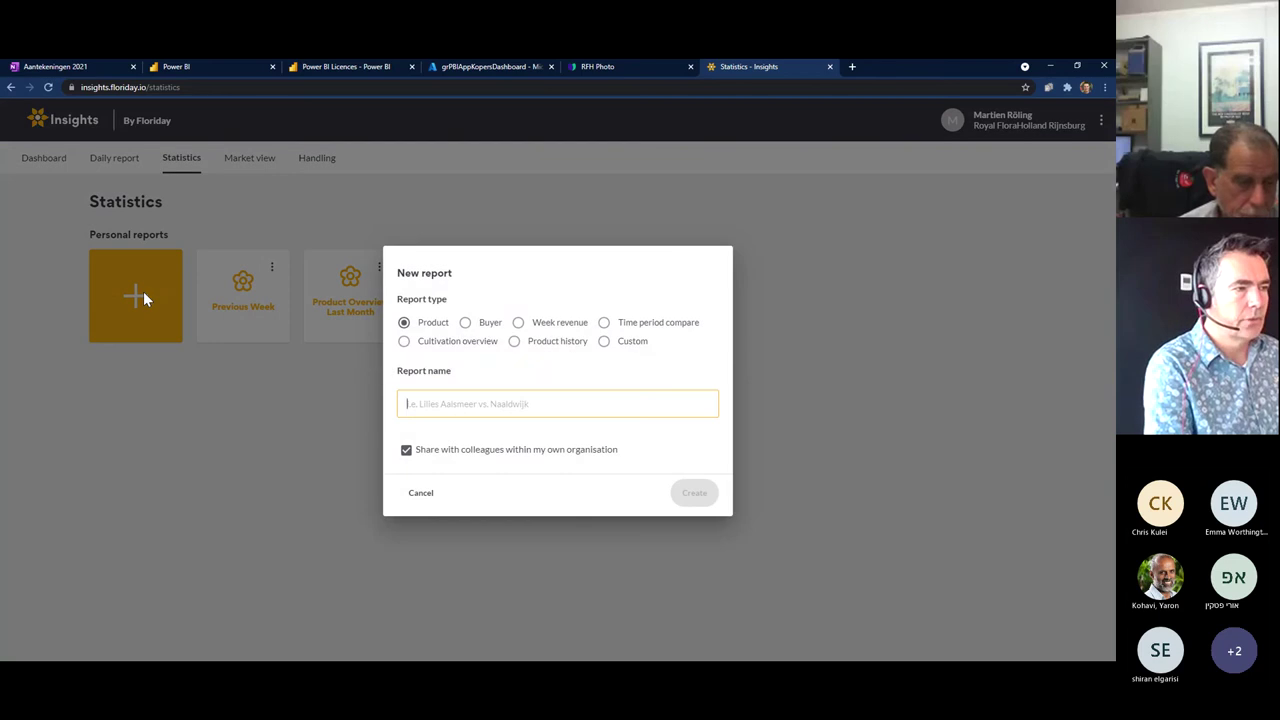
{"action": "left_click", "coordinate": [466, 323]}
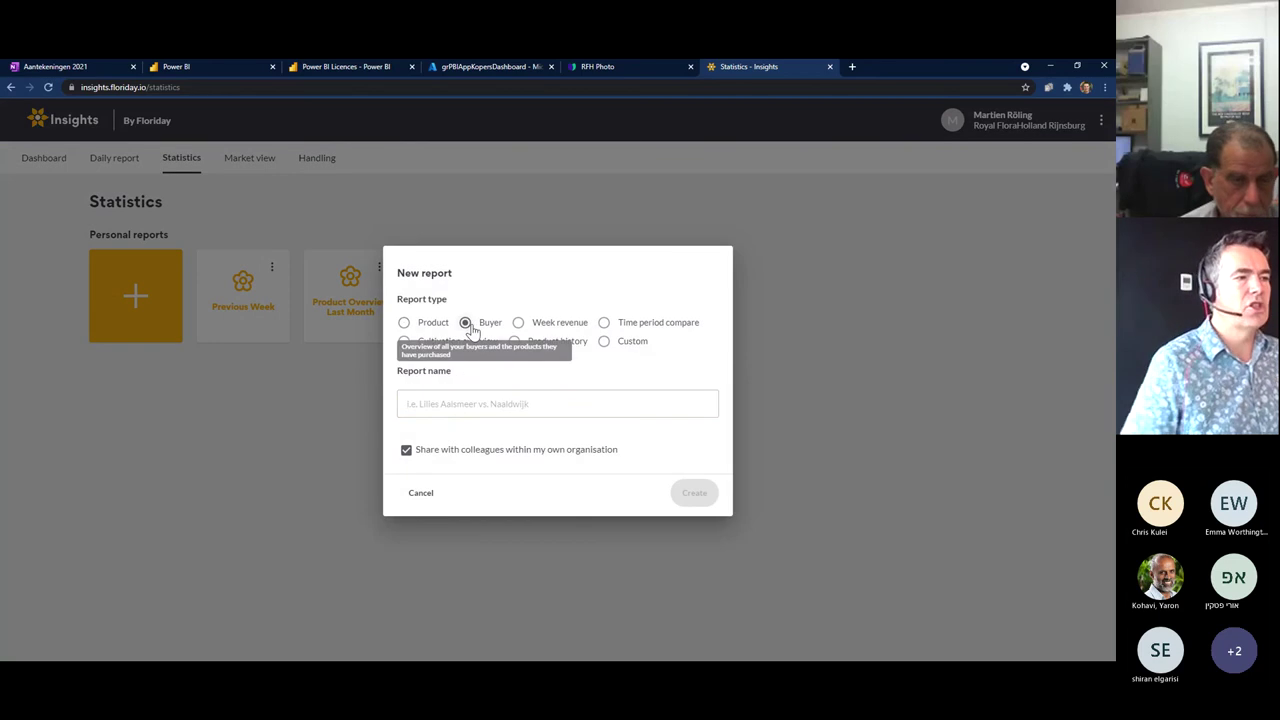
{"action": "left_click", "coordinate": [458, 404]}
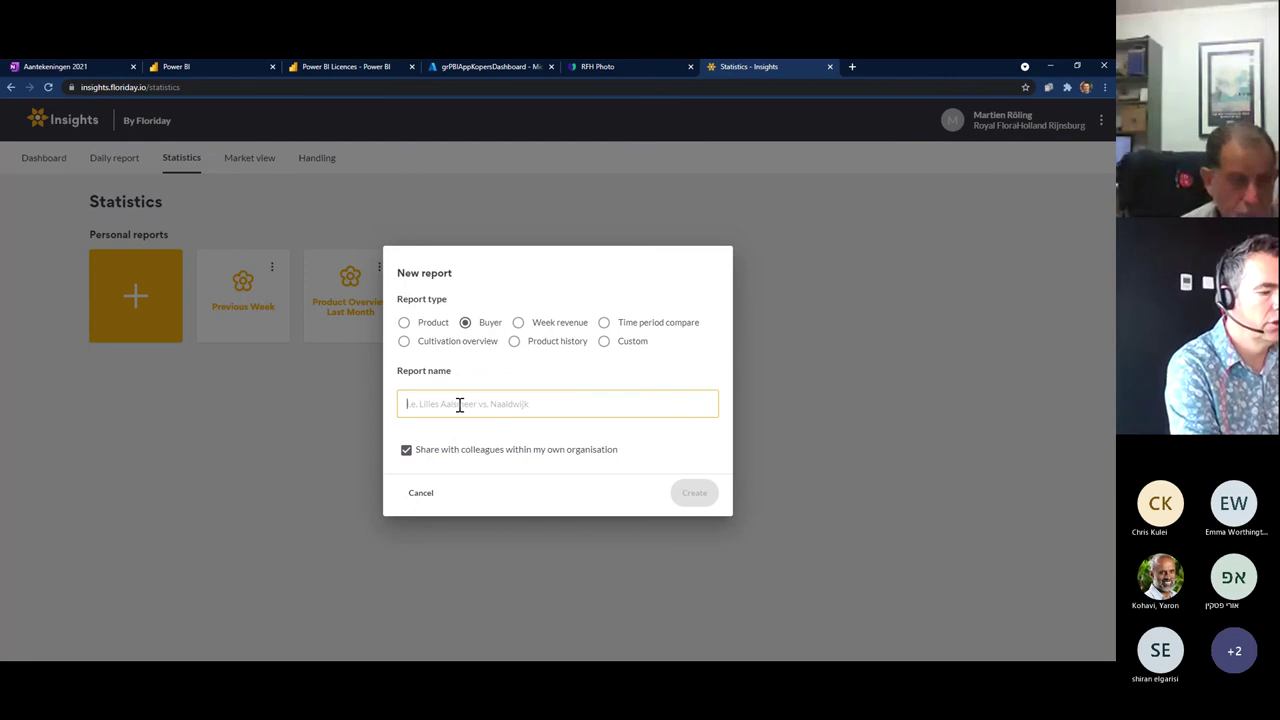
{"action": "type", "text": "Buyer o"}
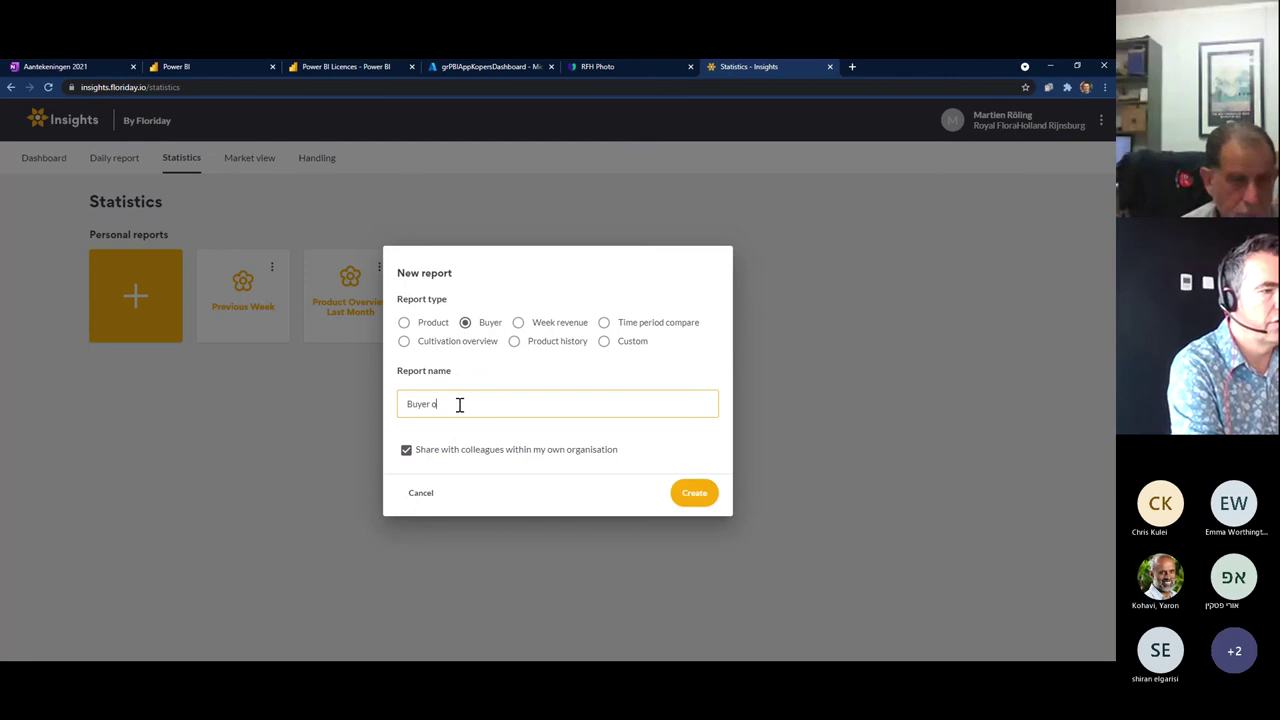
{"action": "type", "text": "verview"}
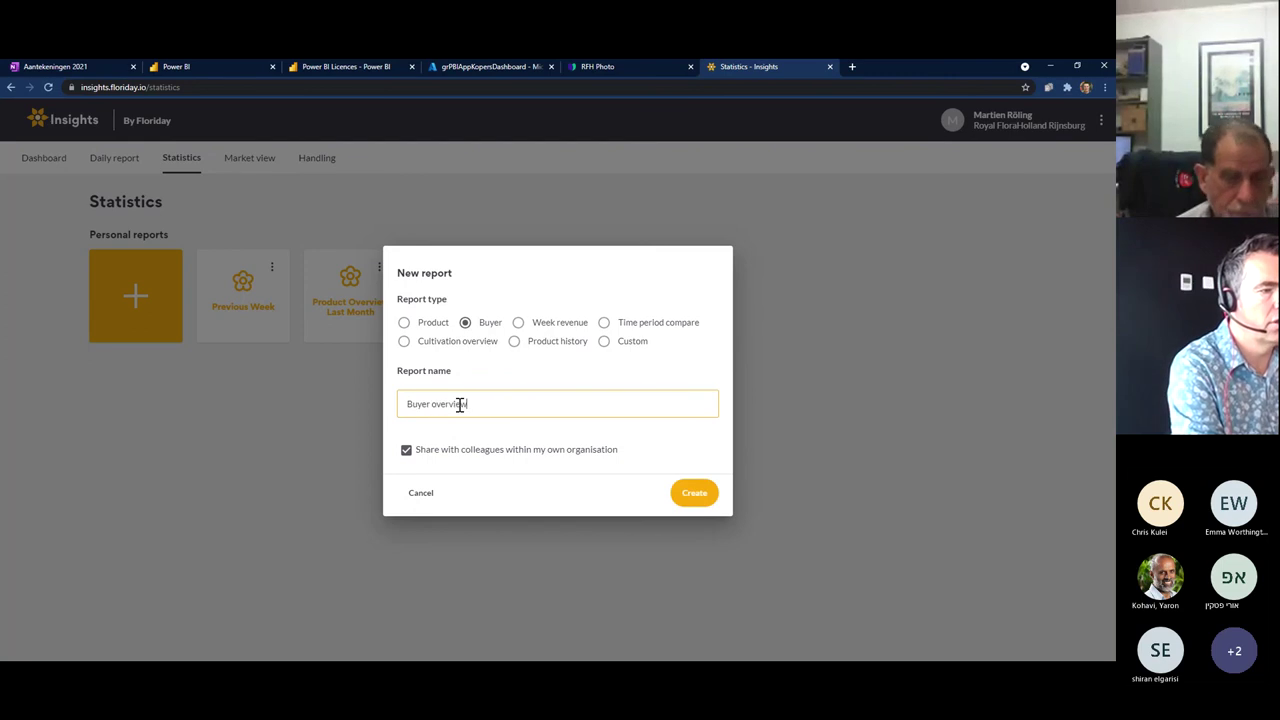
{"action": "type", "text": " last week"}
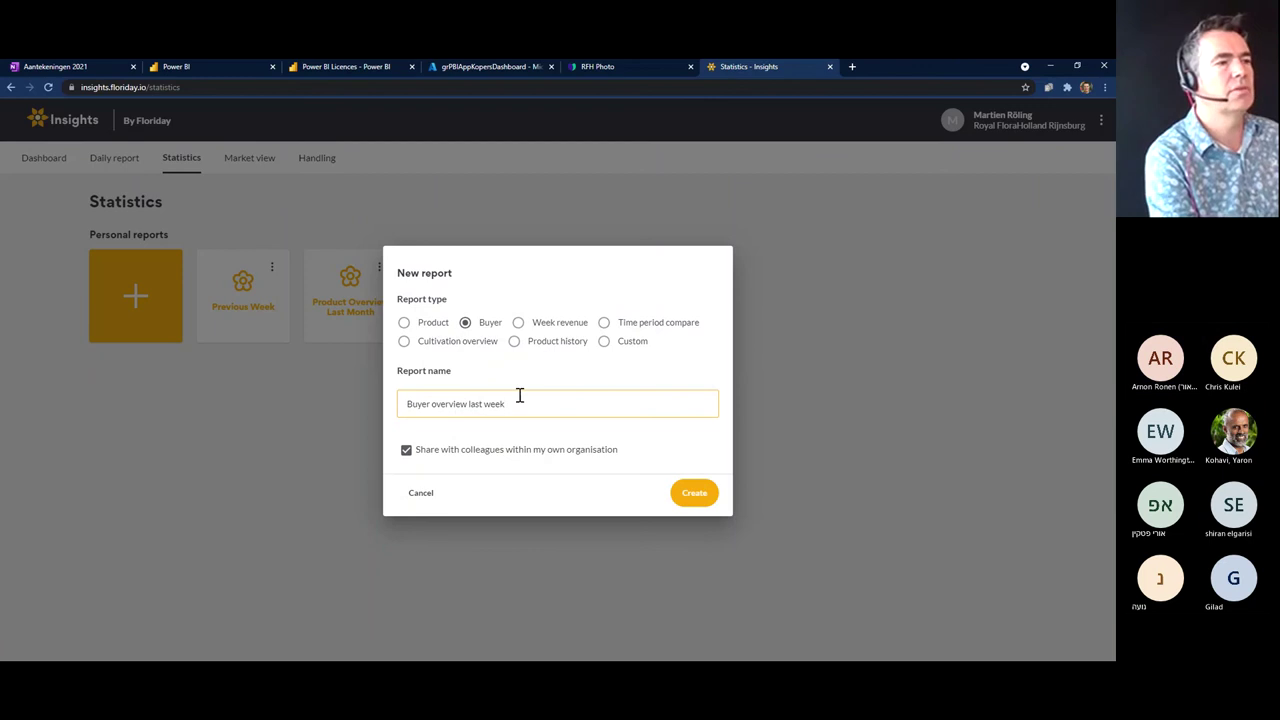
{"action": "left_click", "coordinate": [694, 493]}
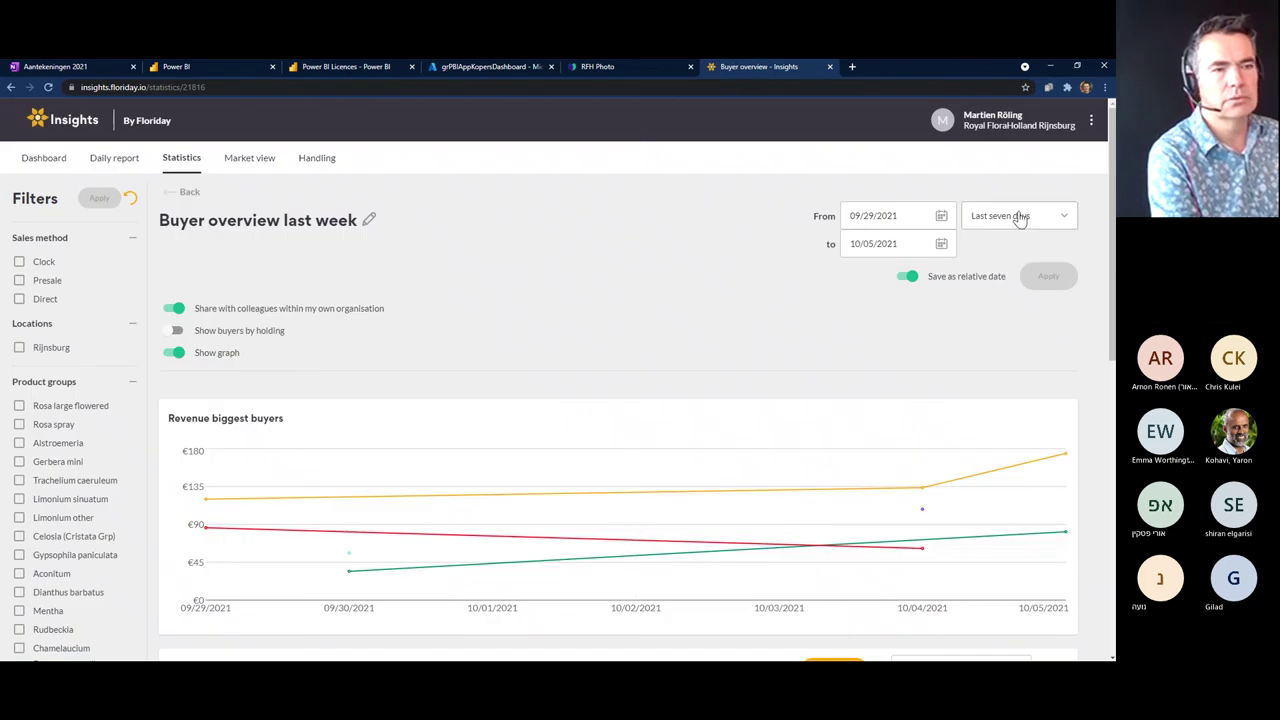
- Set the Buyer overview last week report's period to Previous week, saved as a relative date
{"action": "left_click", "coordinate": [1020, 218]}
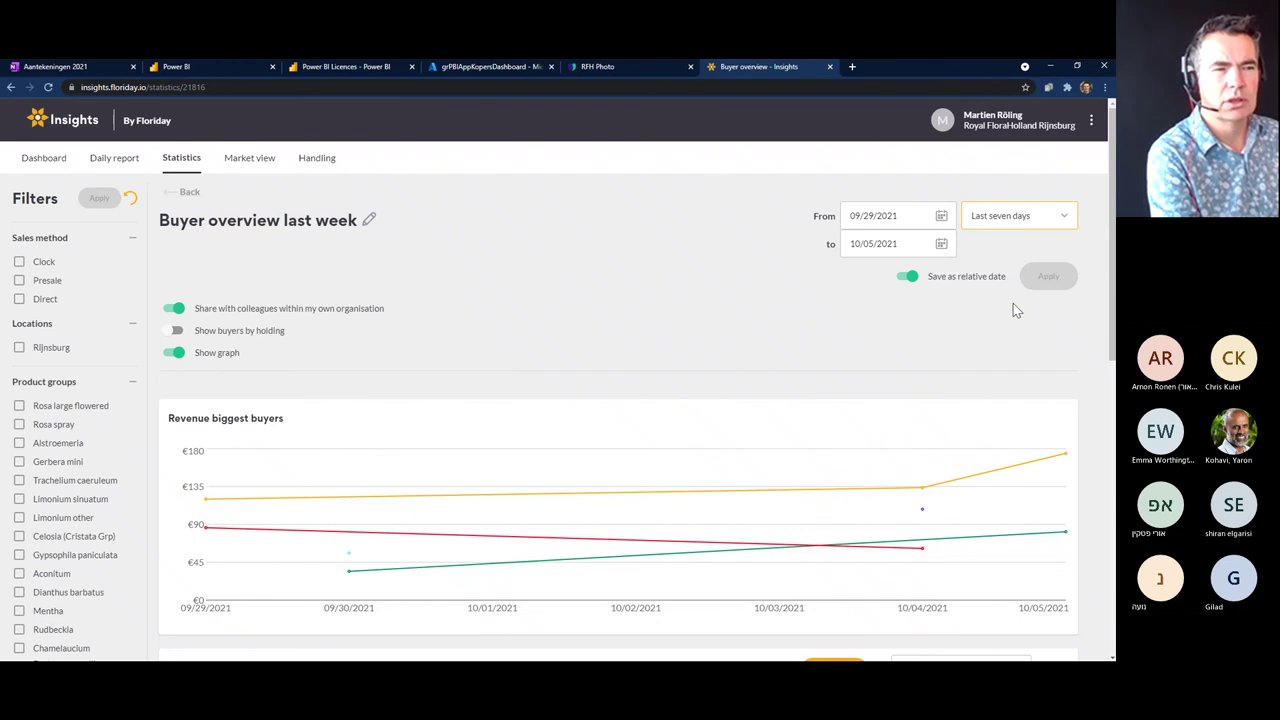
{"action": "key", "text": "Down"}
{"action": "left_click", "coordinate": [1043, 280]}
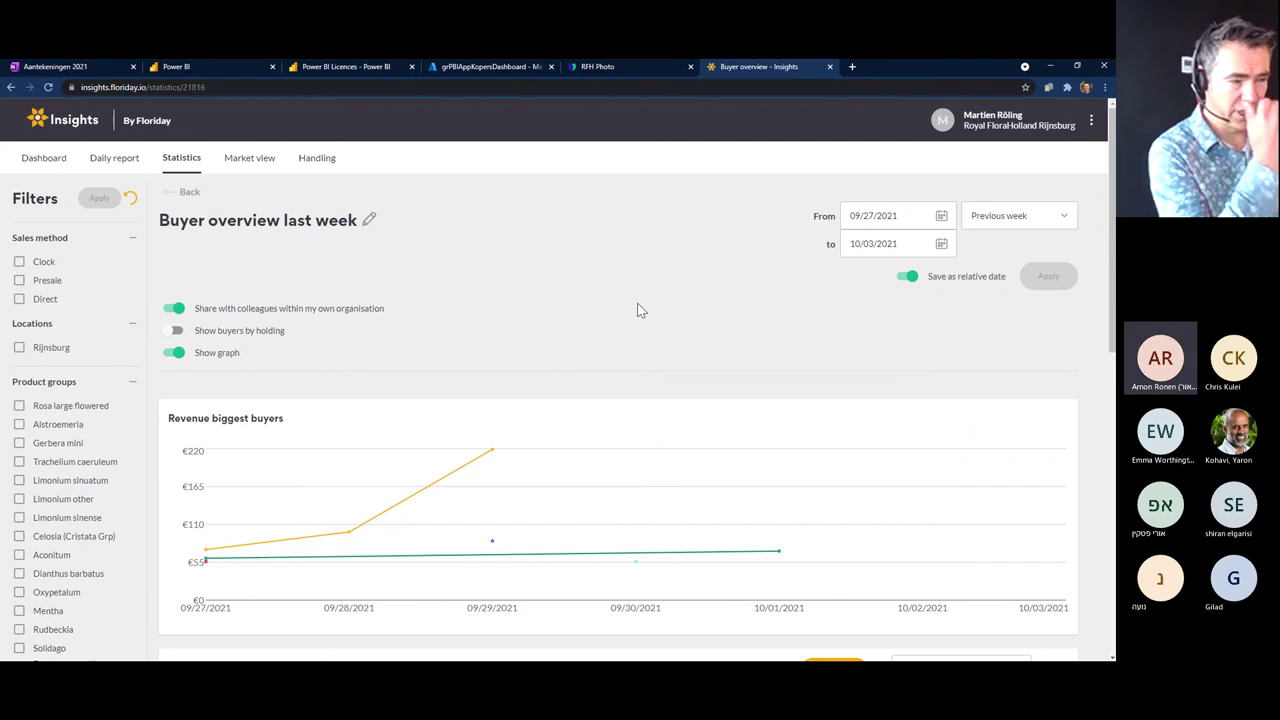
- Set the All buyers table below the revenue graph to 50 rows per page
{"action": "scroll", "coordinate": [605, 355], "scroll_direction": "down", "scroll_amount": 1}
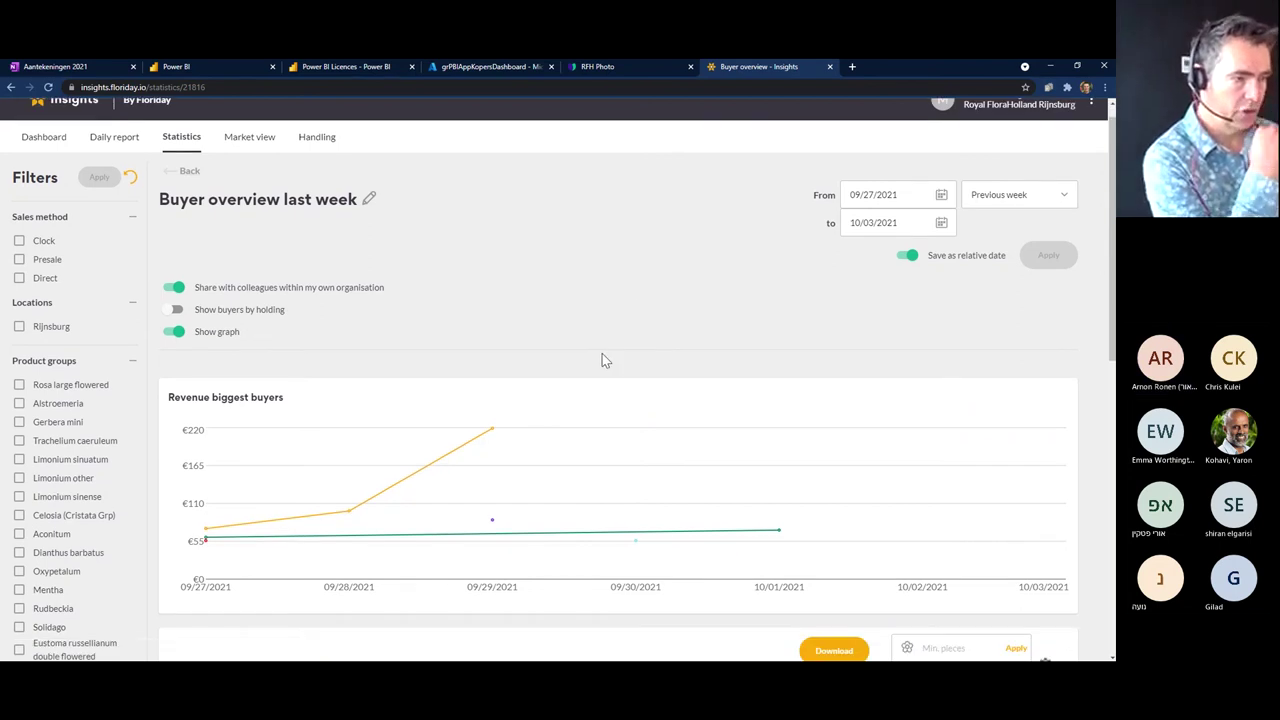
{"action": "scroll", "coordinate": [602, 356], "scroll_direction": "down", "scroll_amount": 4}
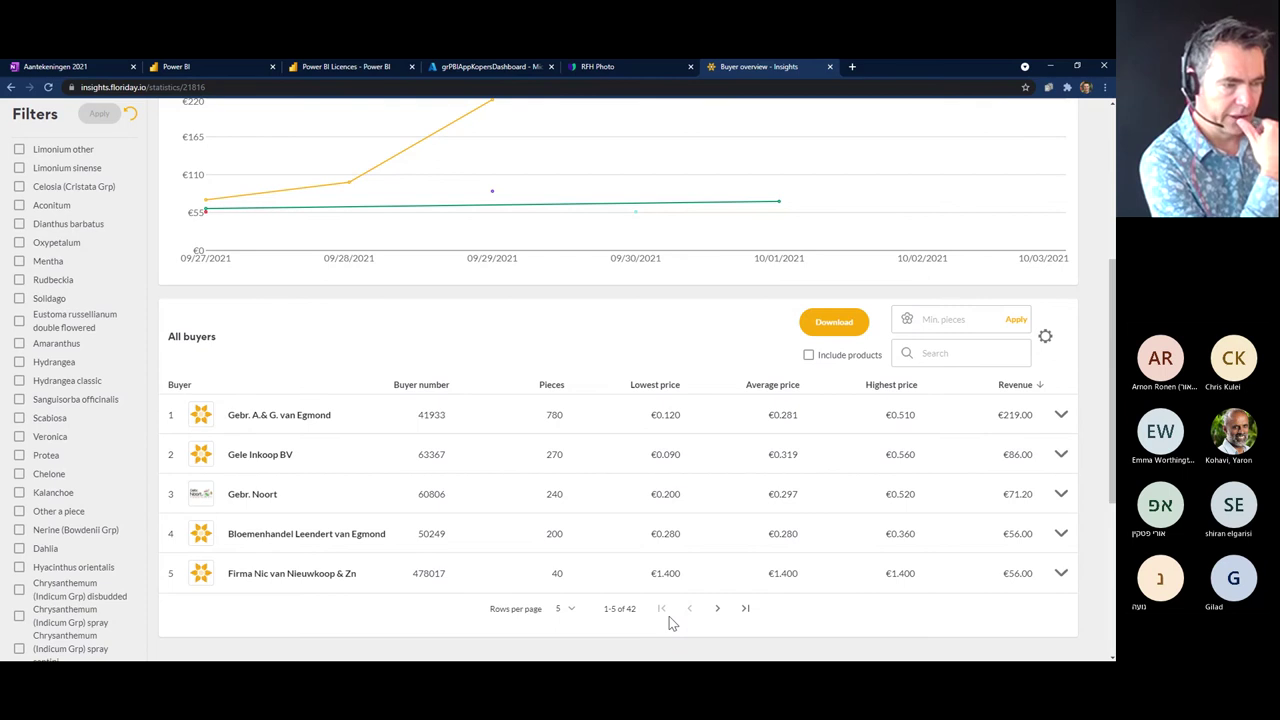
{"action": "left_click", "coordinate": [569, 618]}
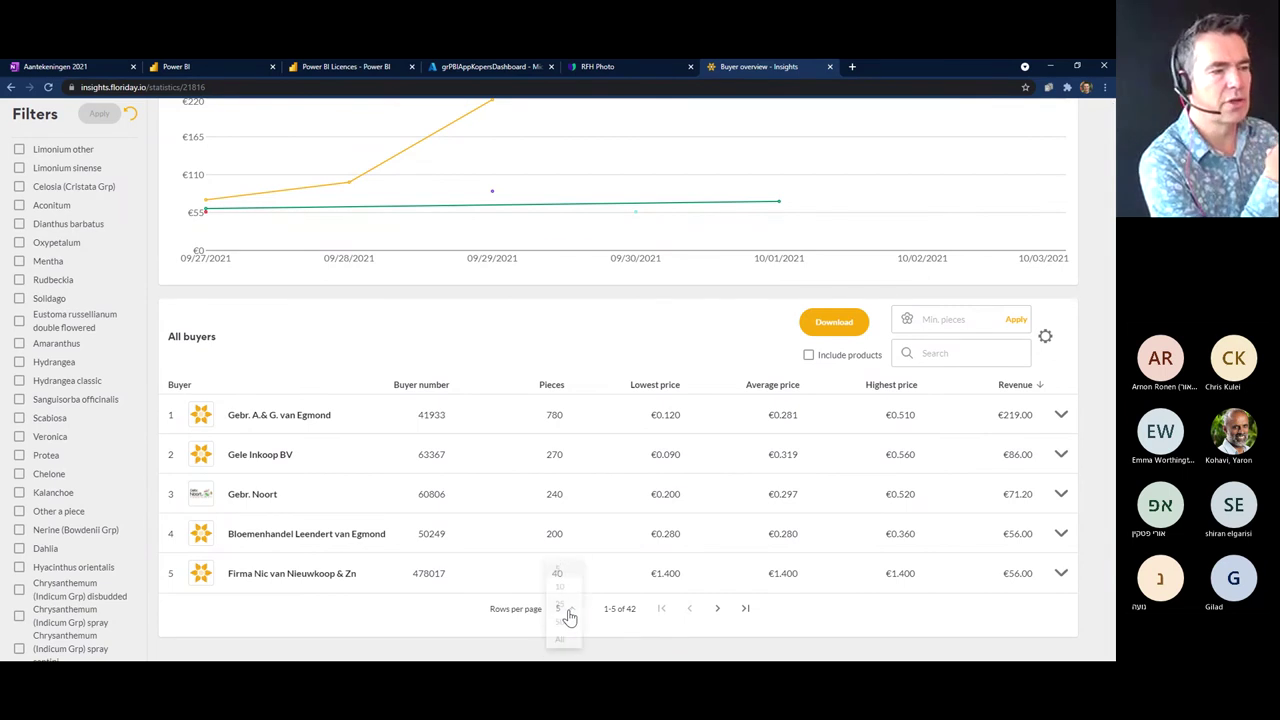
{"action": "left_click", "coordinate": [565, 624]}
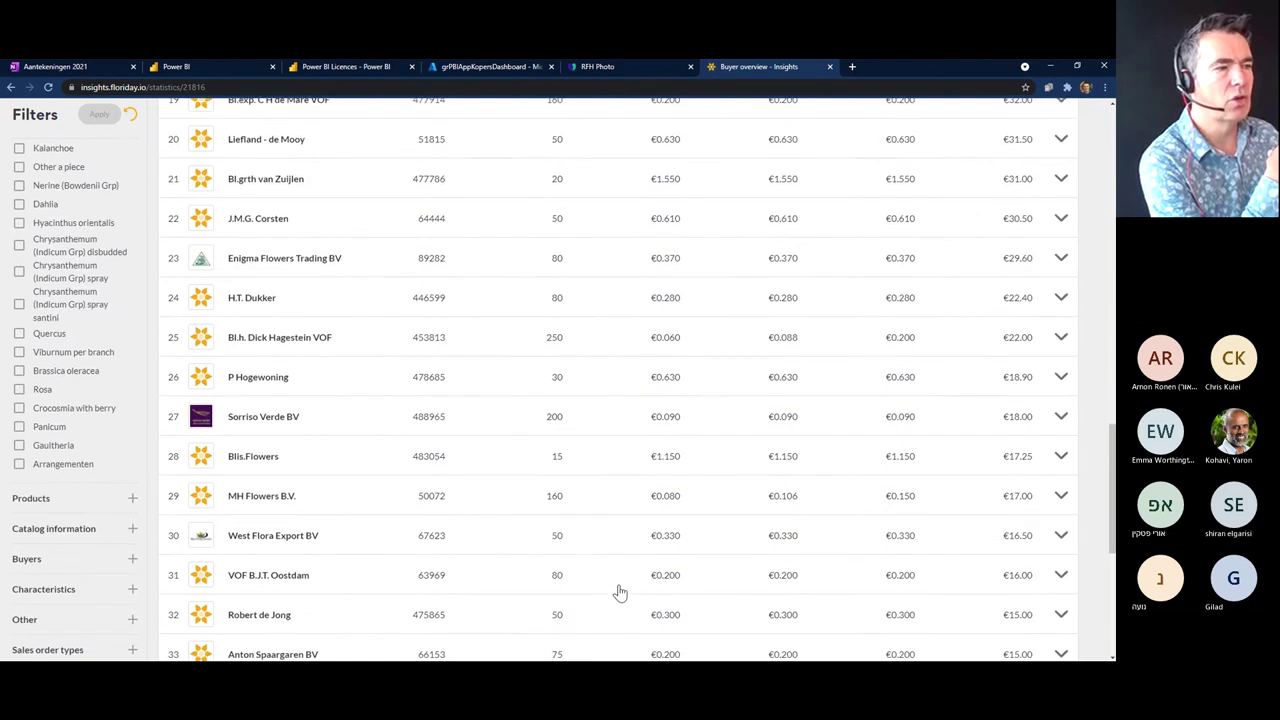
- Expand the buyer with the highest revenue in the All buyers table to examine its purchased products and prices
{"action": "scroll", "coordinate": [617, 591], "scroll_direction": "up", "scroll_amount": 6}
{"action": "scroll", "coordinate": [620, 593], "scroll_direction": "up", "scroll_amount": 5}
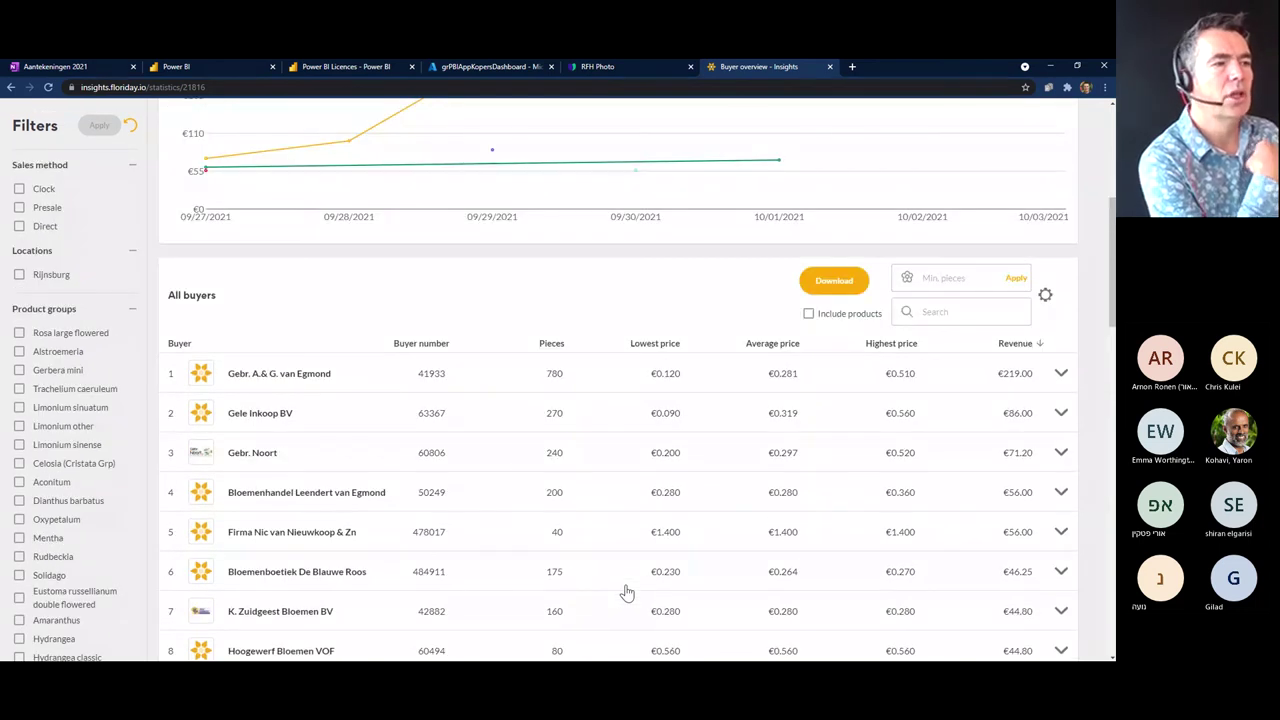
{"action": "left_click", "coordinate": [313, 383]}
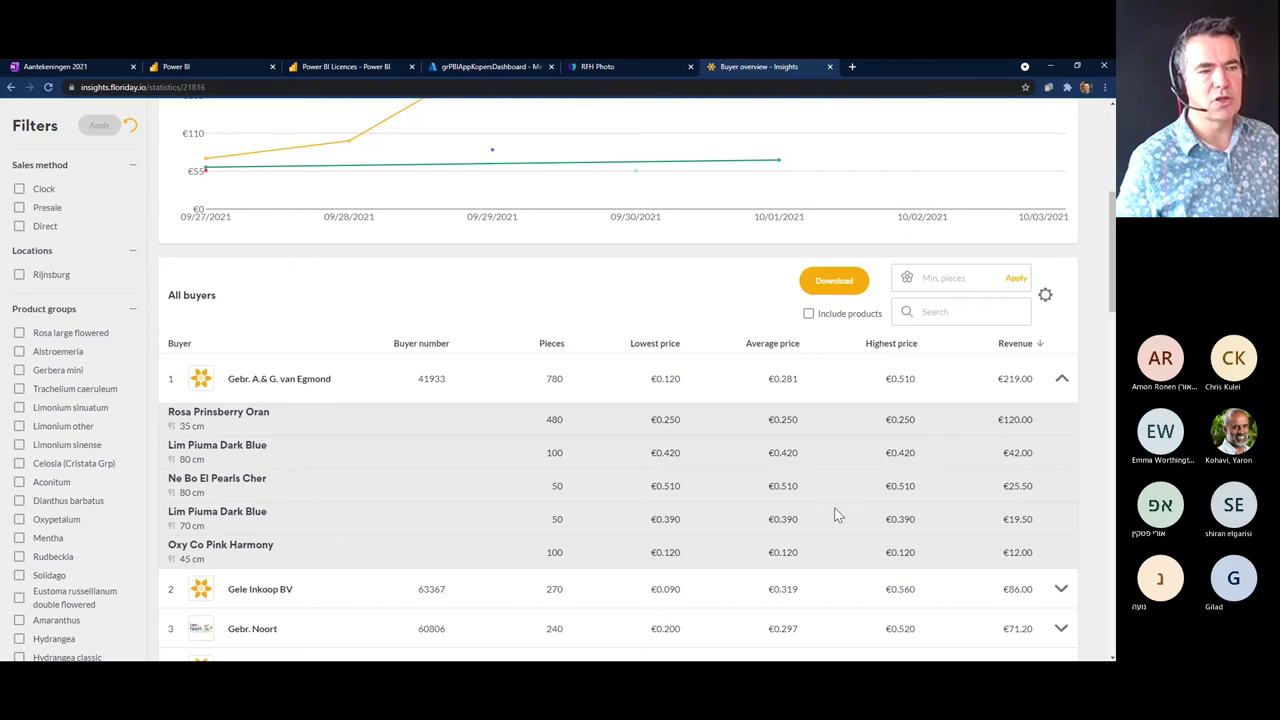
- Collapse the product details of the buyer with the highest revenue in the All buyers table
{"action": "scroll", "coordinate": [884, 475], "scroll_direction": "up", "scroll_amount": 1}
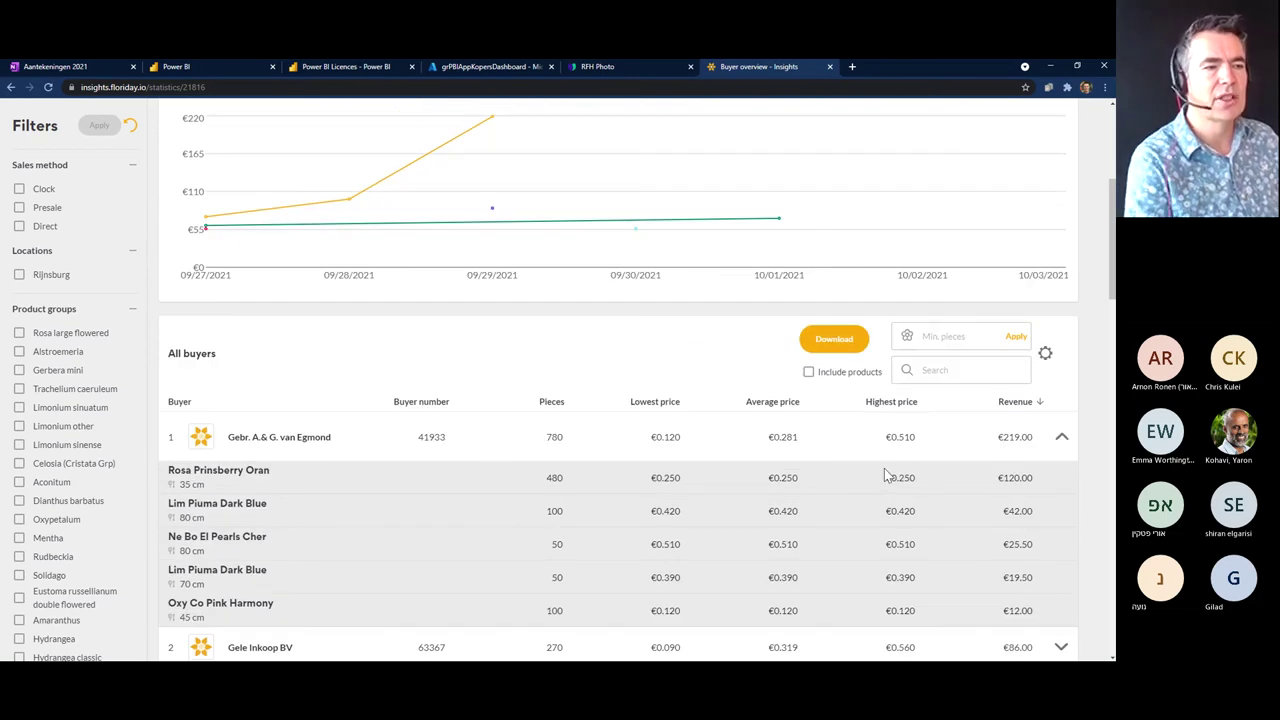
{"action": "left_click", "coordinate": [311, 445]}
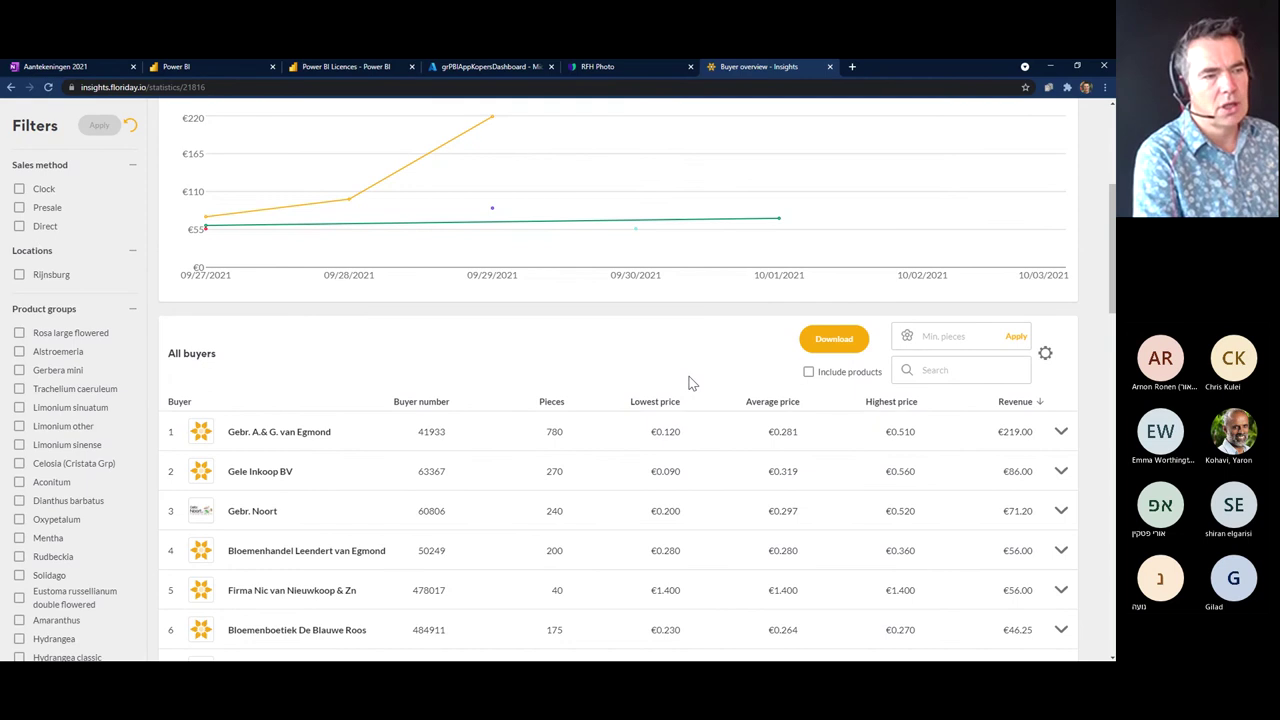
{"action": "scroll", "coordinate": [691, 383], "scroll_direction": "down", "scroll_amount": 2}
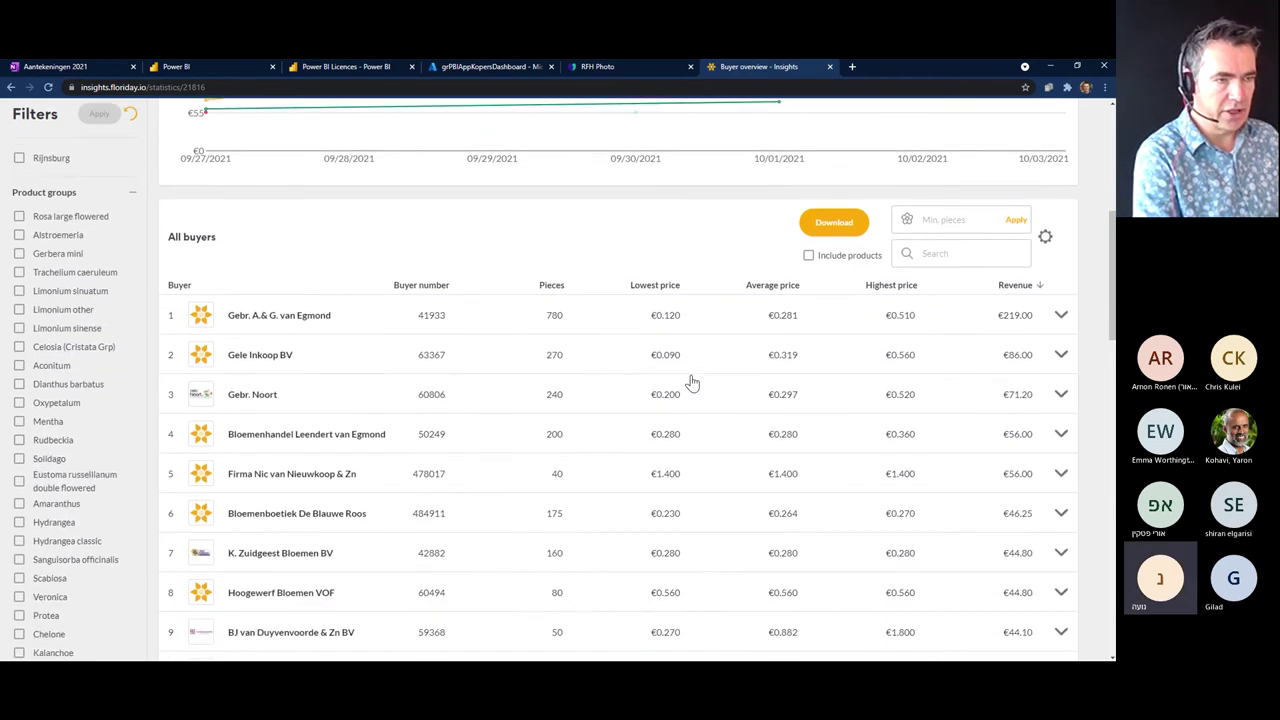
{"action": "scroll", "coordinate": [691, 383], "scroll_direction": "up", "scroll_amount": 2}
{"action": "scroll", "coordinate": [691, 382], "scroll_direction": "up", "scroll_amount": 1}
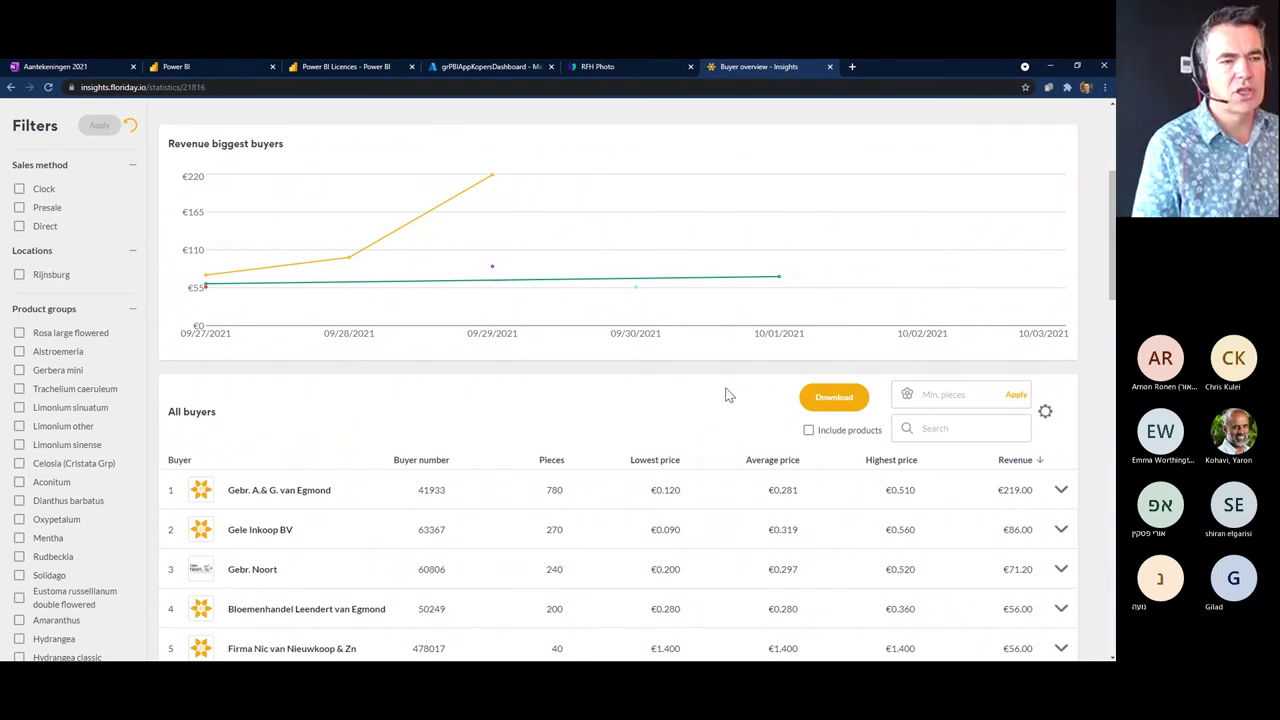
- Filter the All buyers table to buyers with a minimum of 100 pieces
{"action": "left_click", "coordinate": [950, 398]}
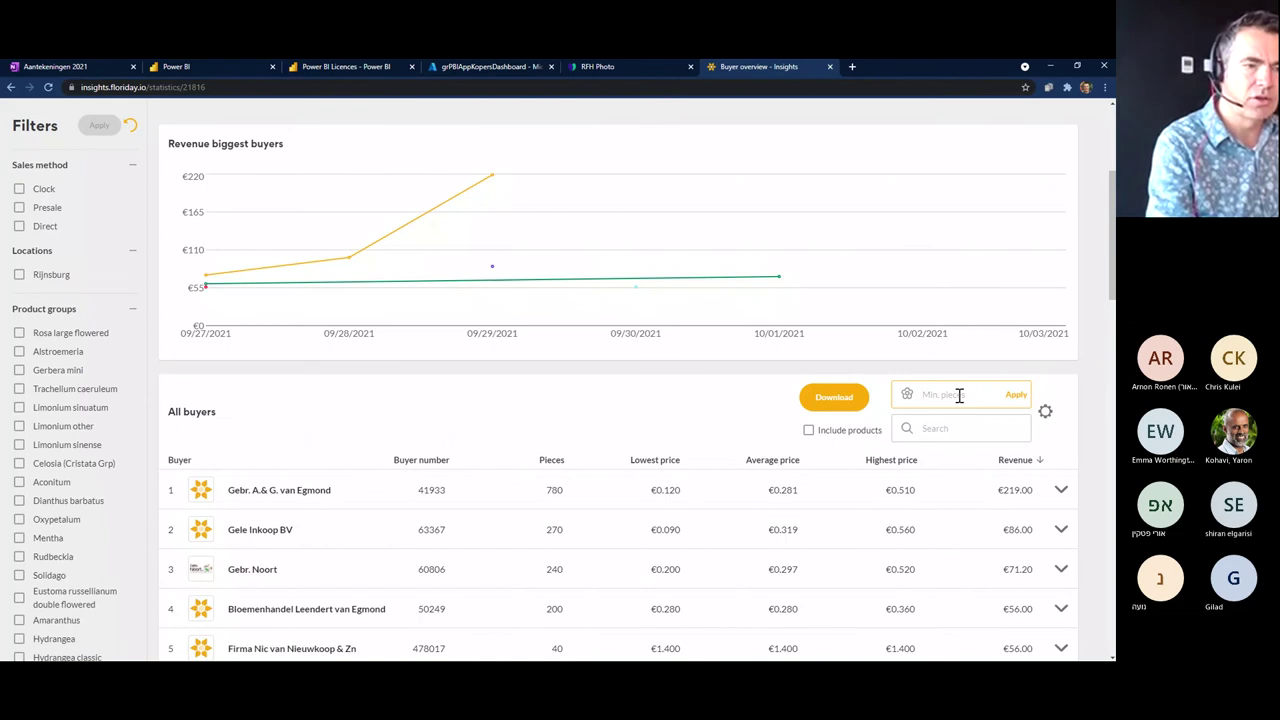
{"action": "type", "text": "100"}
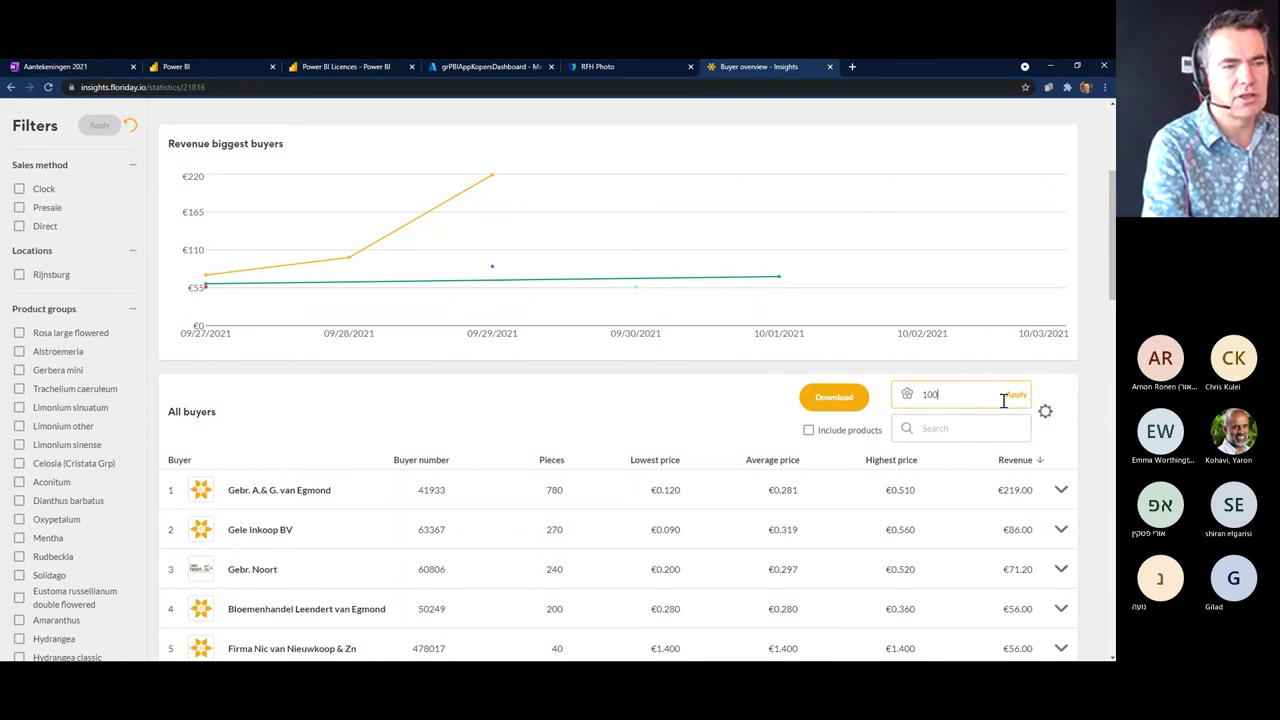
{"action": "left_click", "coordinate": [1010, 397]}
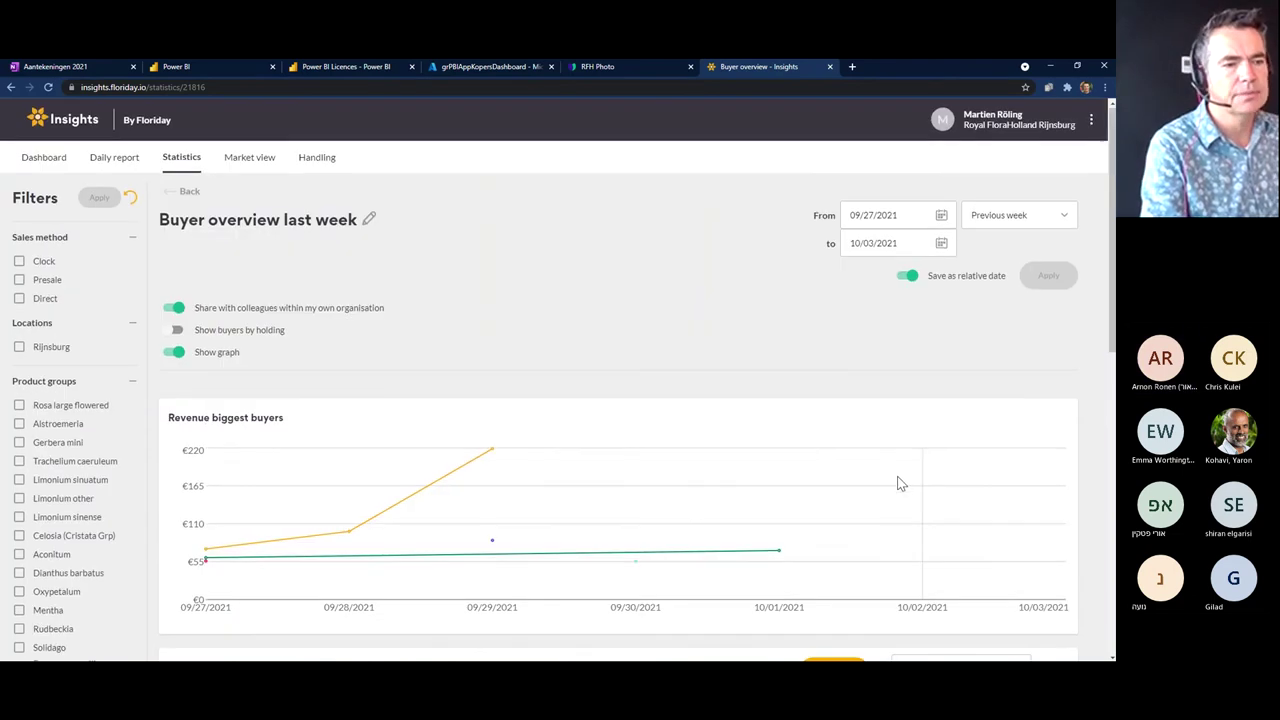
- Set the All buyers table's minimum pieces filter to 200 and apply it
{"action": "scroll", "coordinate": [898, 484], "scroll_direction": "down", "scroll_amount": 5}
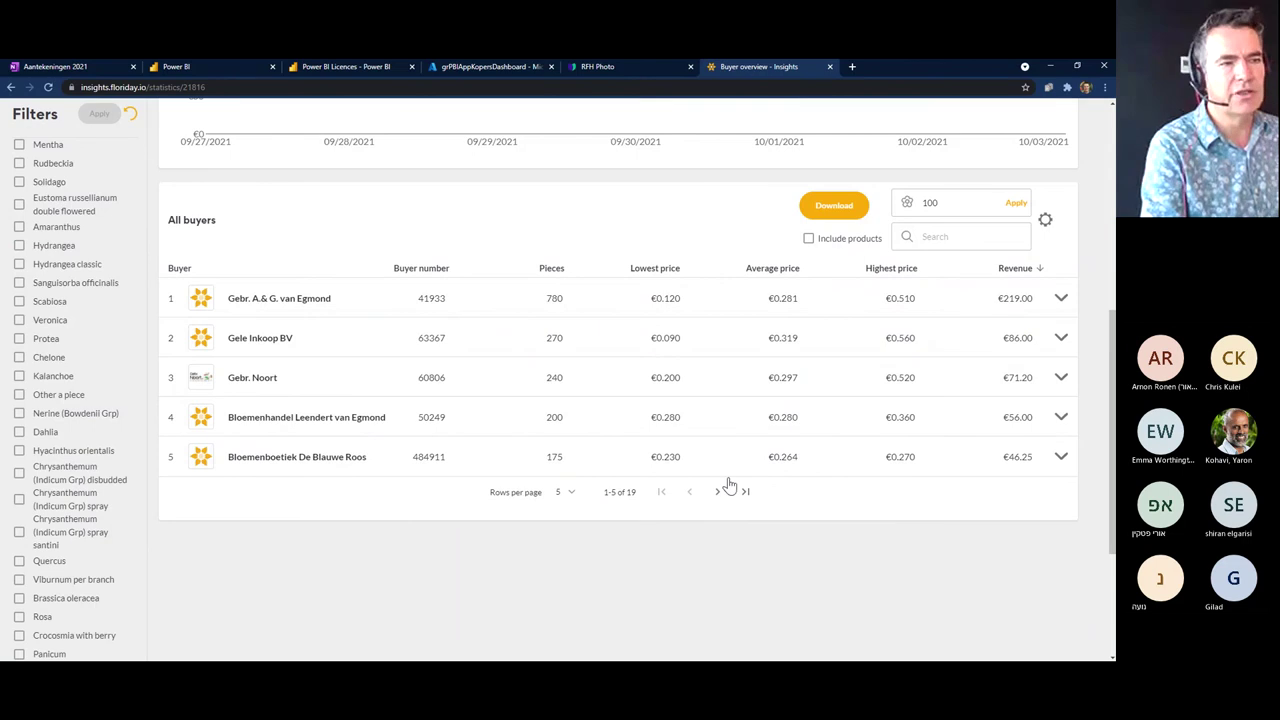
{"action": "scroll", "coordinate": [728, 486], "scroll_direction": "up", "scroll_amount": 1}
{"action": "left_click_drag", "start_coordinate": [946, 320], "coordinate": [900, 315]}
{"action": "type", "text": "20"}
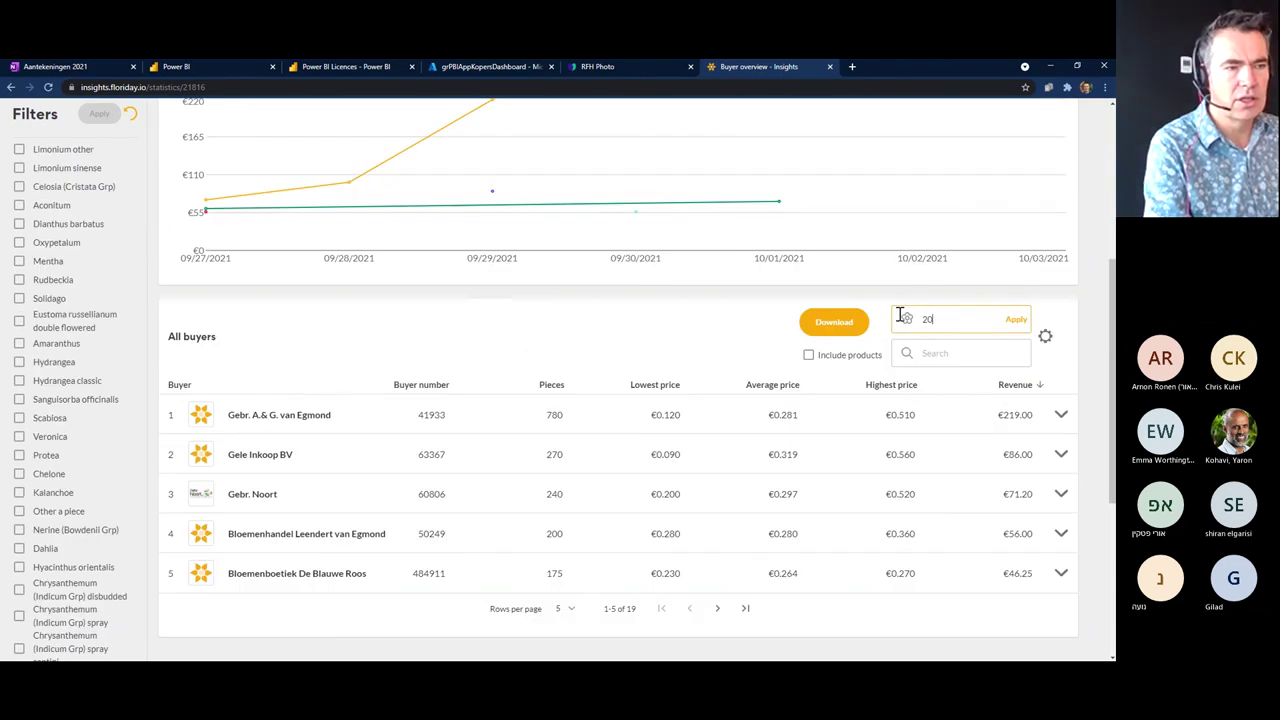
{"action": "type", "text": "0"}
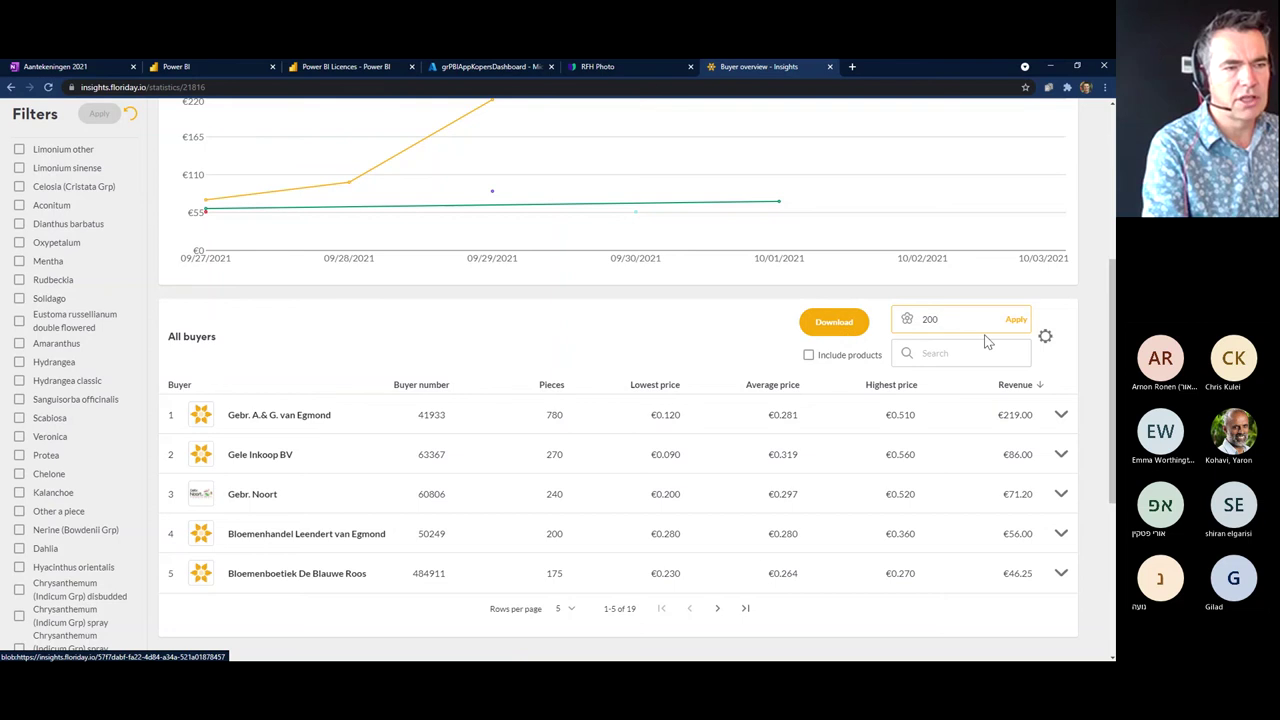
{"action": "left_click", "coordinate": [1016, 320]}
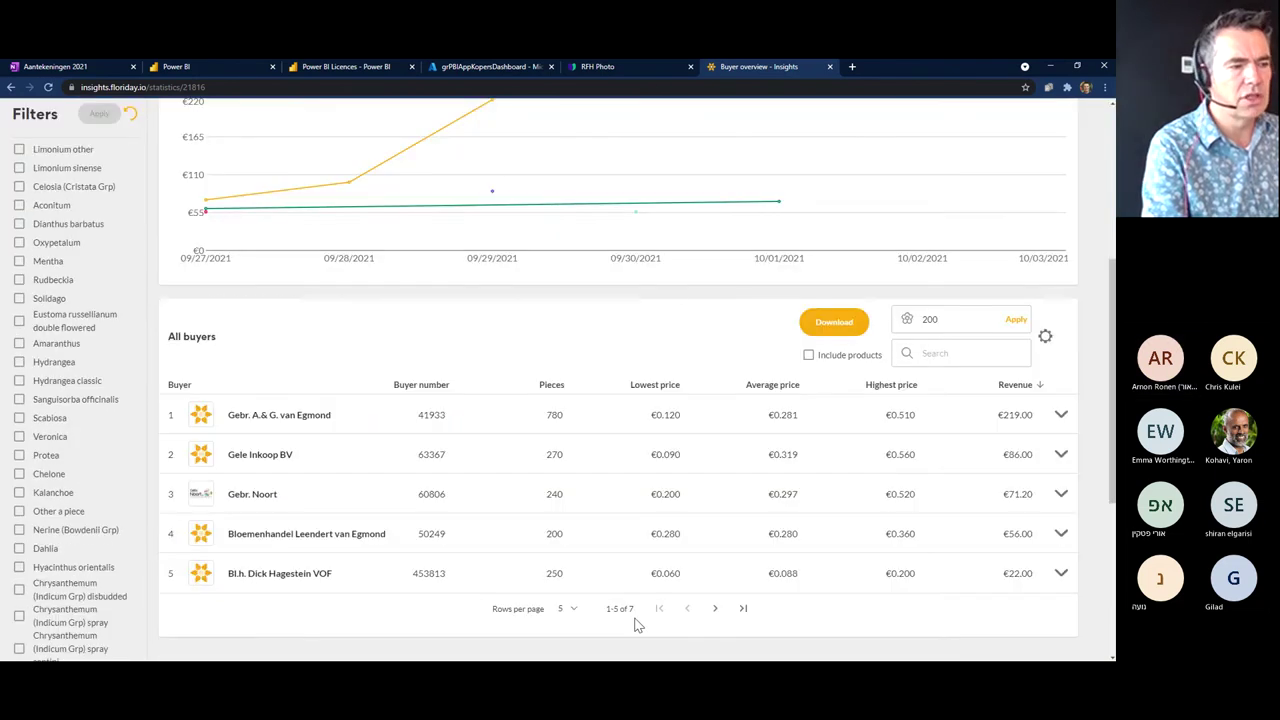
- Set the filtered All buyers table to 10 rows per page
{"action": "left_click", "coordinate": [570, 617]}
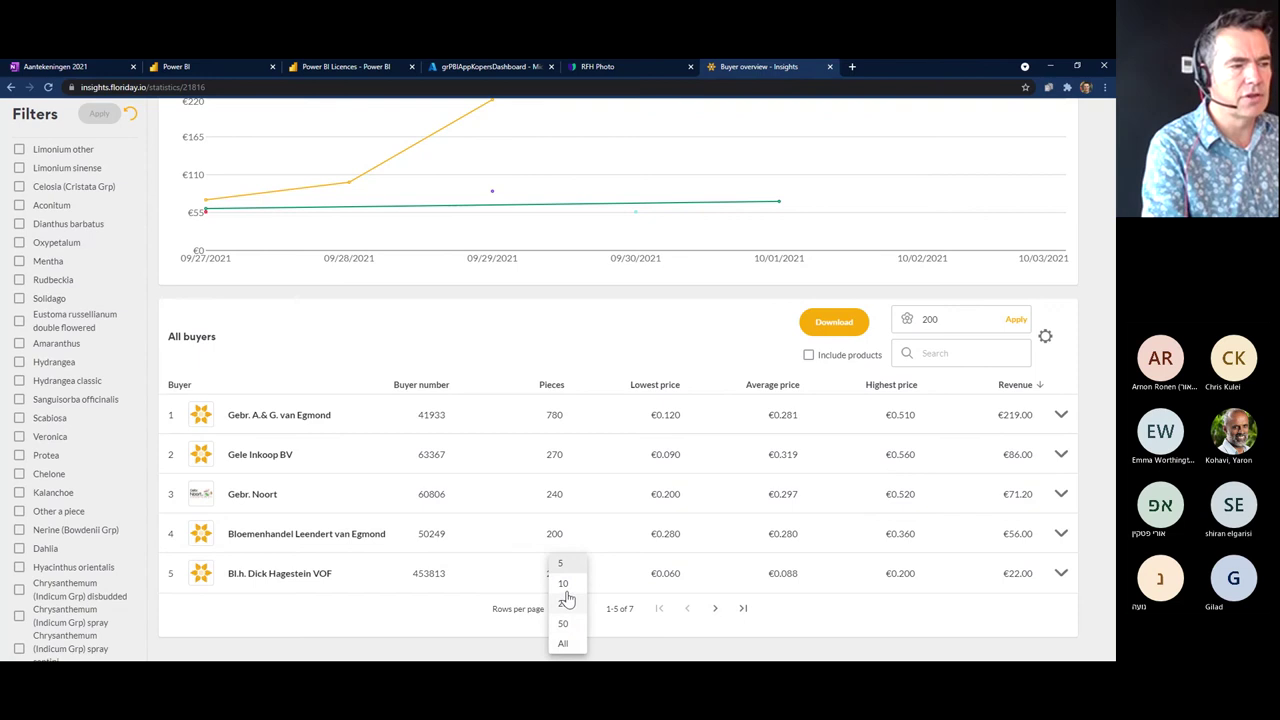
{"action": "left_click", "coordinate": [564, 586]}
{"action": "scroll", "coordinate": [565, 560], "scroll_direction": "down", "scroll_amount": 2}
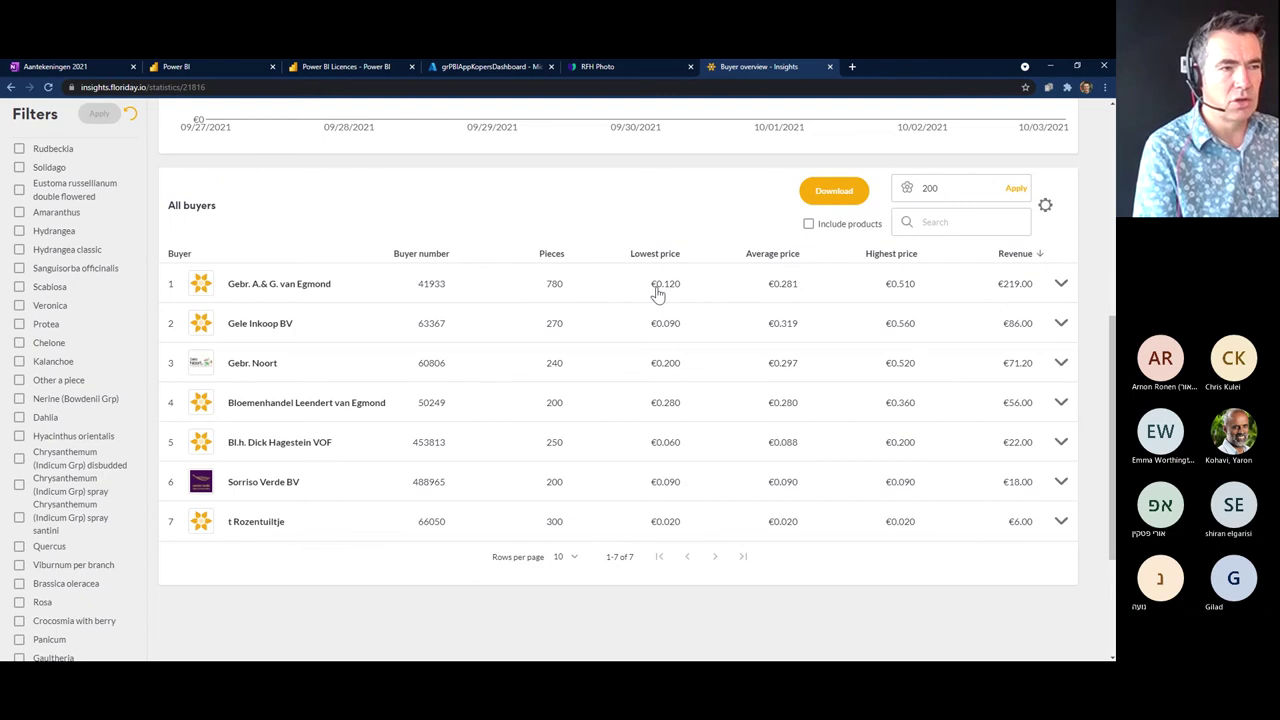
- Sort the All buyers table in turn by average price, revenue, pieces and ascending buyer number
{"action": "left_click", "coordinate": [772, 262]}
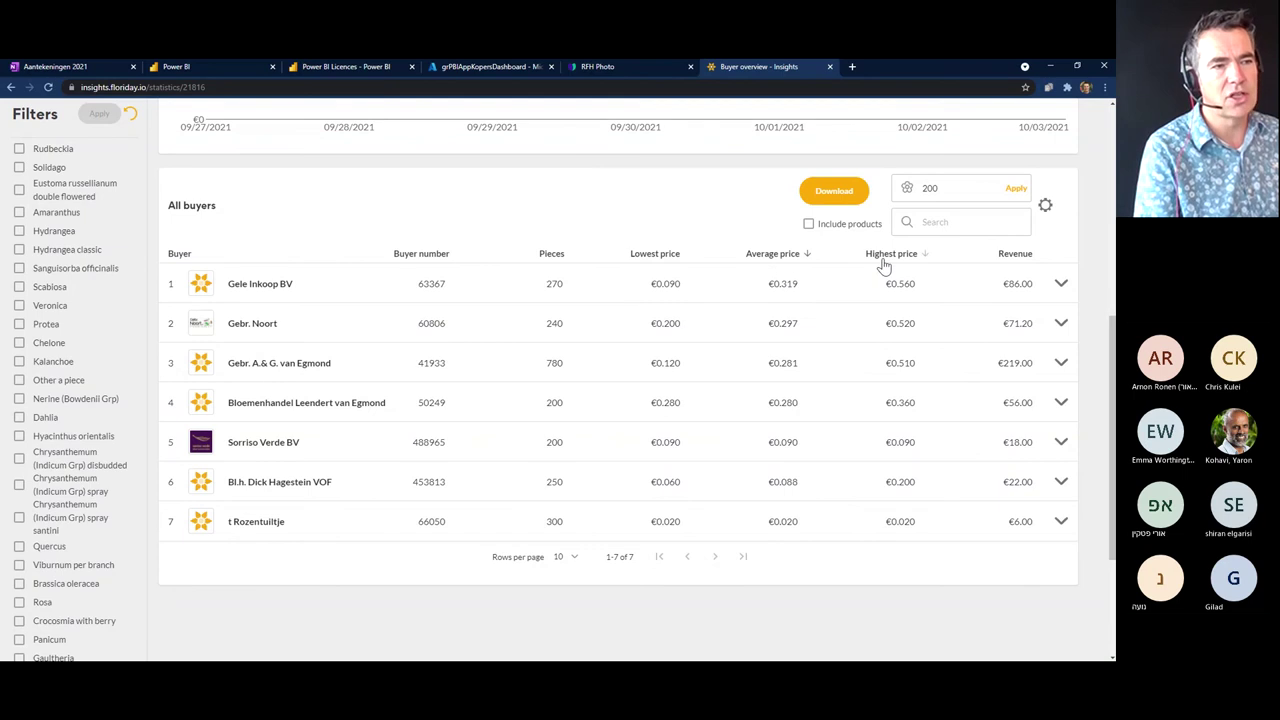
{"action": "left_click", "coordinate": [1015, 256]}
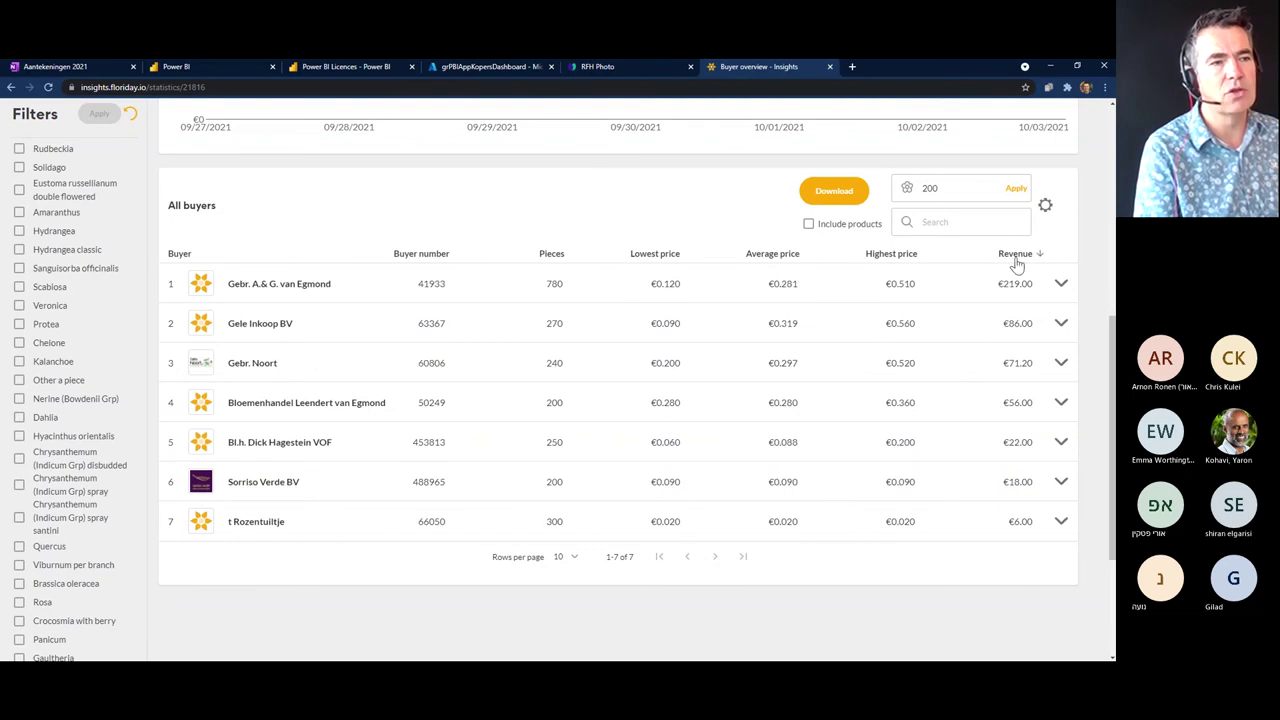
{"action": "left_click", "coordinate": [1015, 256]}
{"action": "left_click", "coordinate": [555, 256]}
{"action": "left_click", "coordinate": [425, 255]}
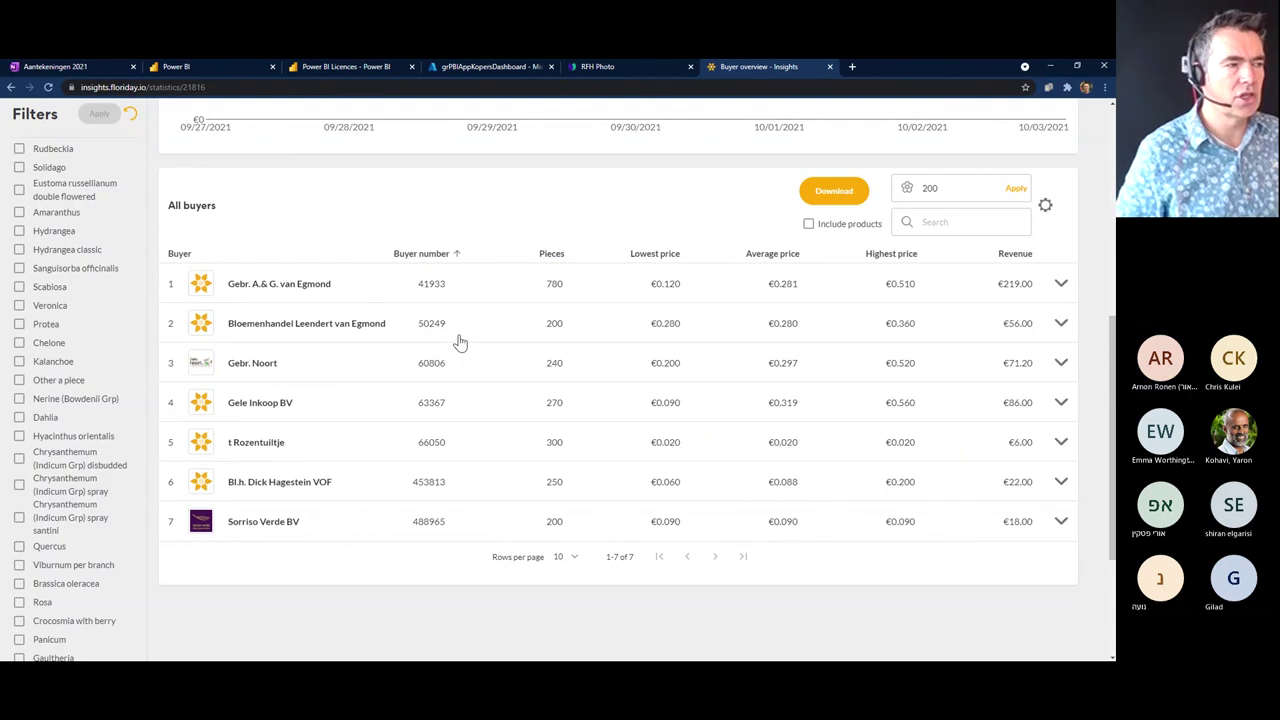
- Leave the Buyer overview last week report and return to the Statistics overview of personal reports
{"action": "scroll", "coordinate": [460, 343], "scroll_direction": "up", "scroll_amount": 2}
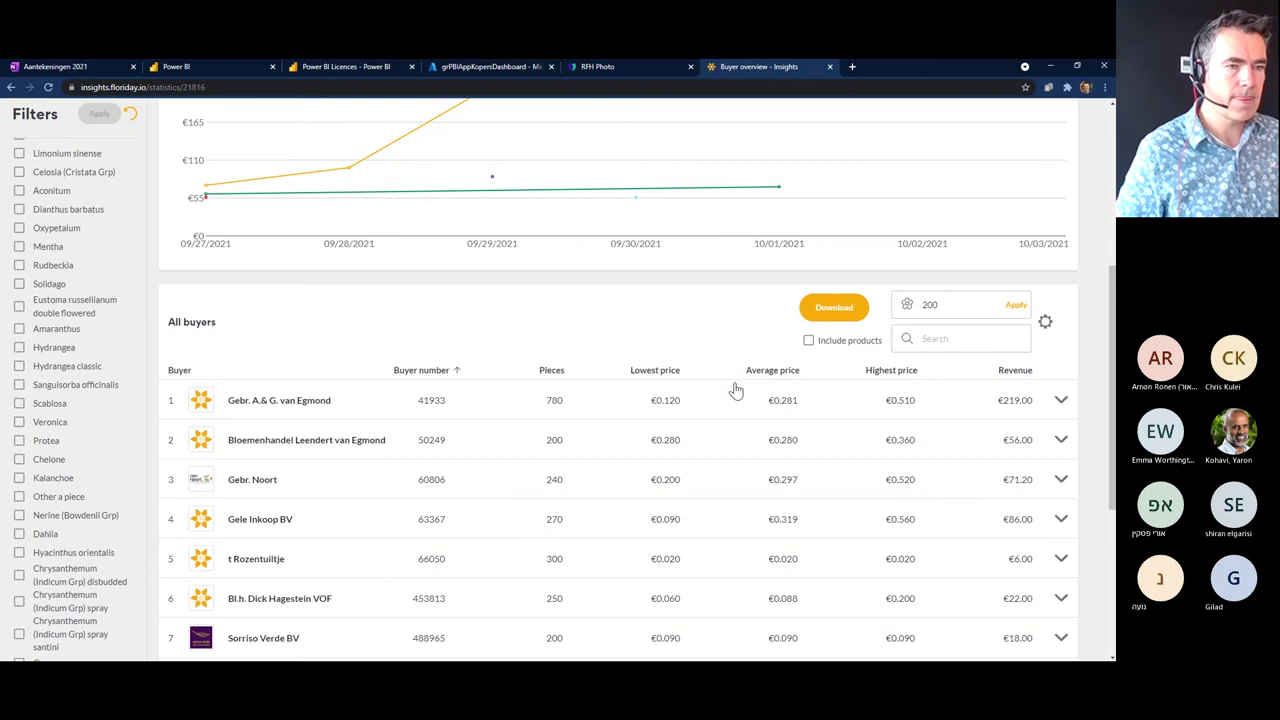
{"action": "scroll", "coordinate": [736, 390], "scroll_direction": "up", "scroll_amount": 2}
{"action": "scroll", "coordinate": [736, 390], "scroll_direction": "up", "scroll_amount": 1}
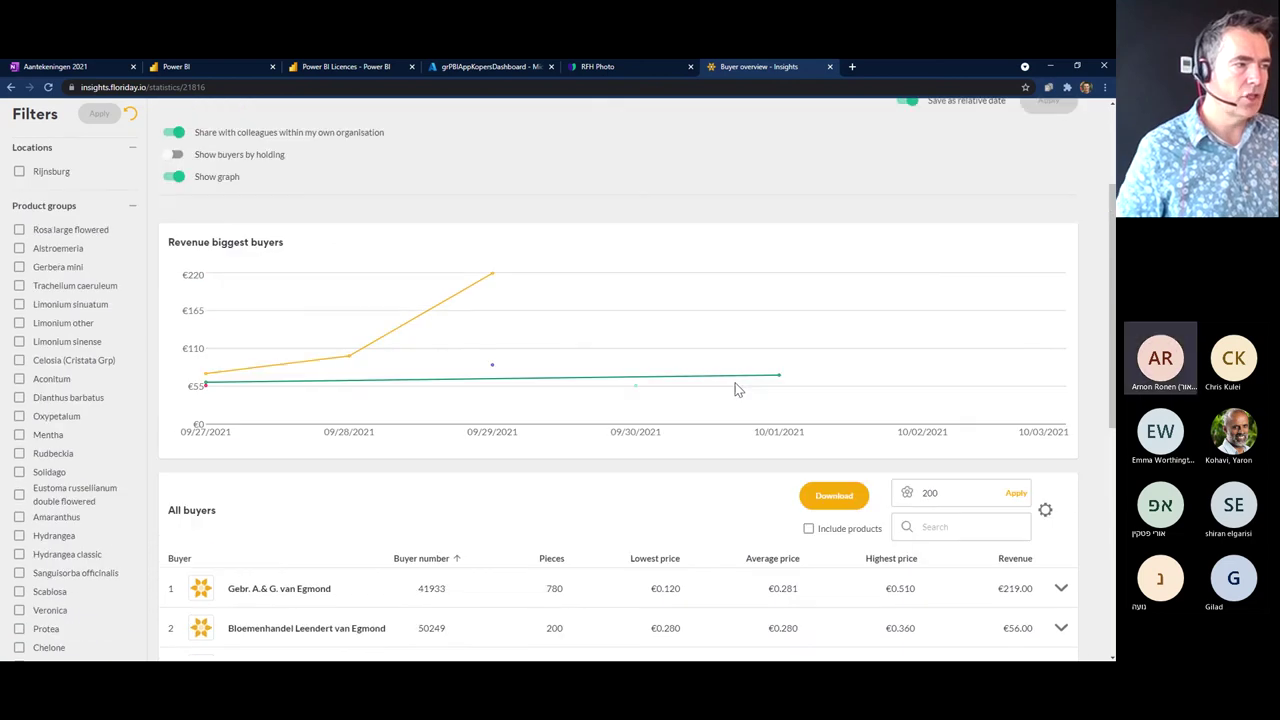
{"action": "scroll", "coordinate": [728, 385], "scroll_direction": "up", "scroll_amount": 2}
{"action": "scroll", "coordinate": [701, 386], "scroll_direction": "down", "scroll_amount": 2}
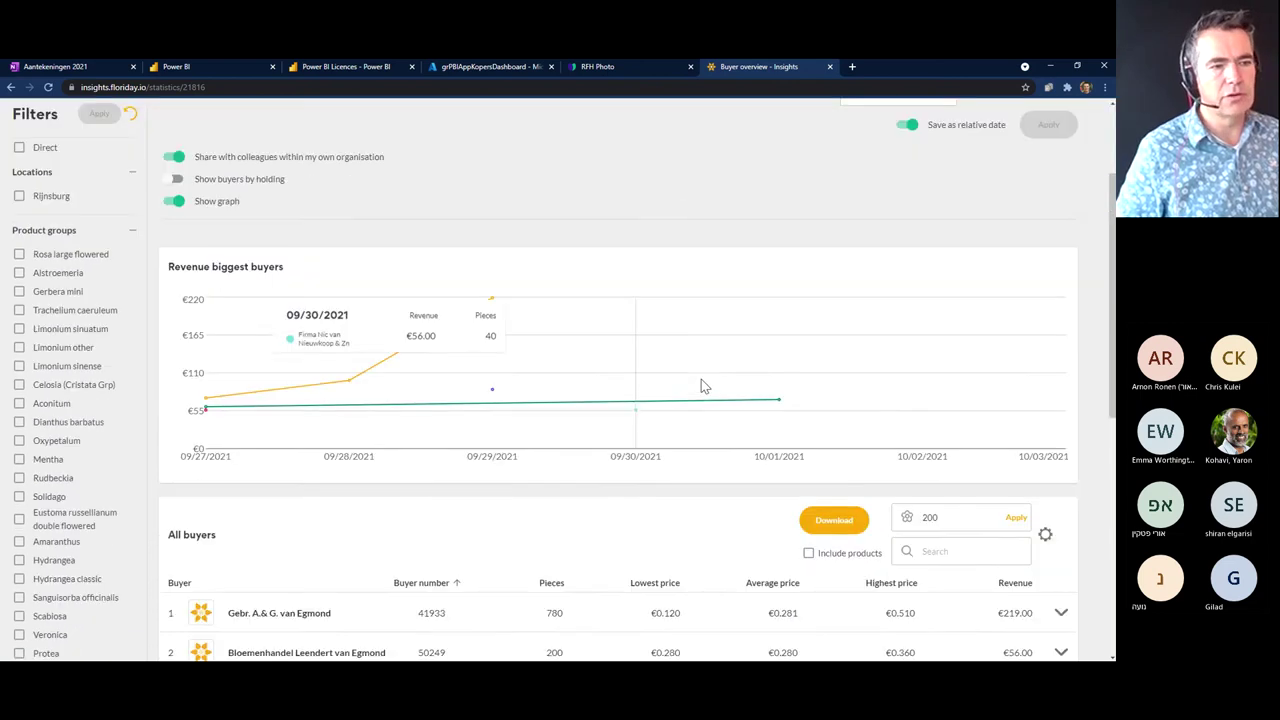
{"action": "scroll", "coordinate": [701, 386], "scroll_direction": "down", "scroll_amount": 3}
{"action": "scroll", "coordinate": [701, 386], "scroll_direction": "up", "scroll_amount": 4}
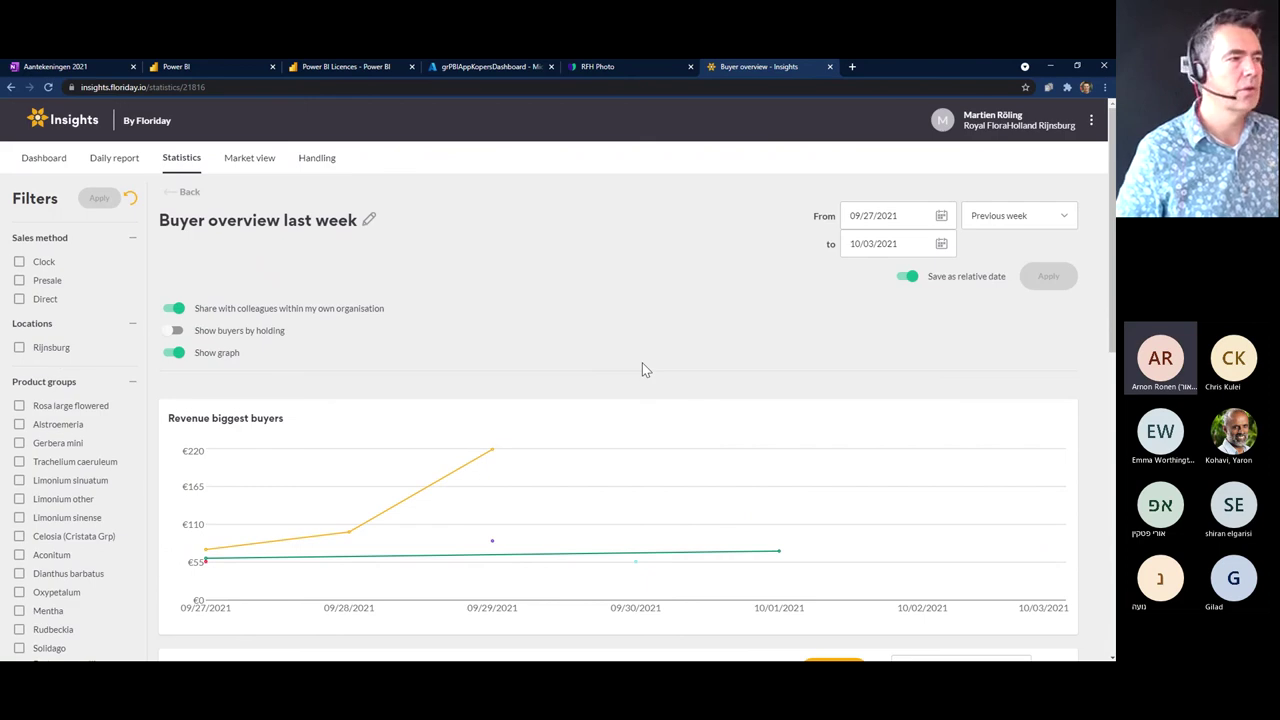
{"action": "left_click", "coordinate": [187, 192]}
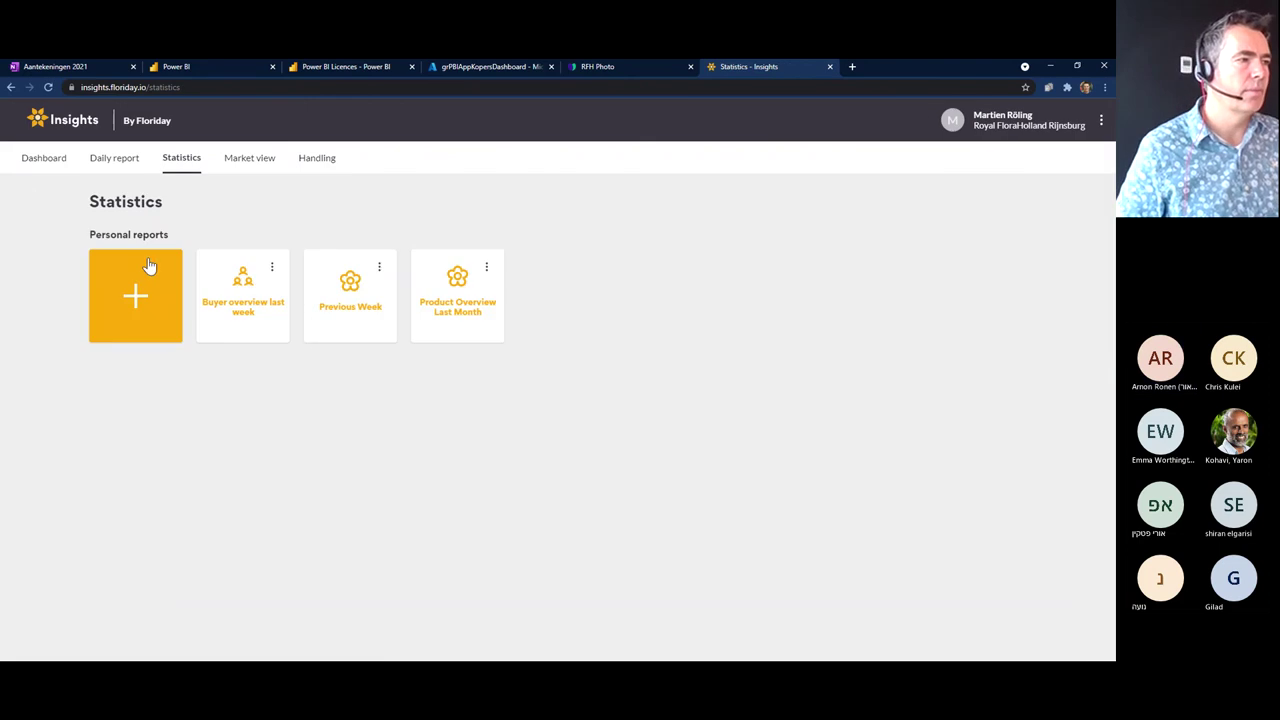
- Create a personal statistics report of type Week revenue named Week Revenue History, shared with colleagues within the organisation
{"action": "left_click", "coordinate": [141, 300]}
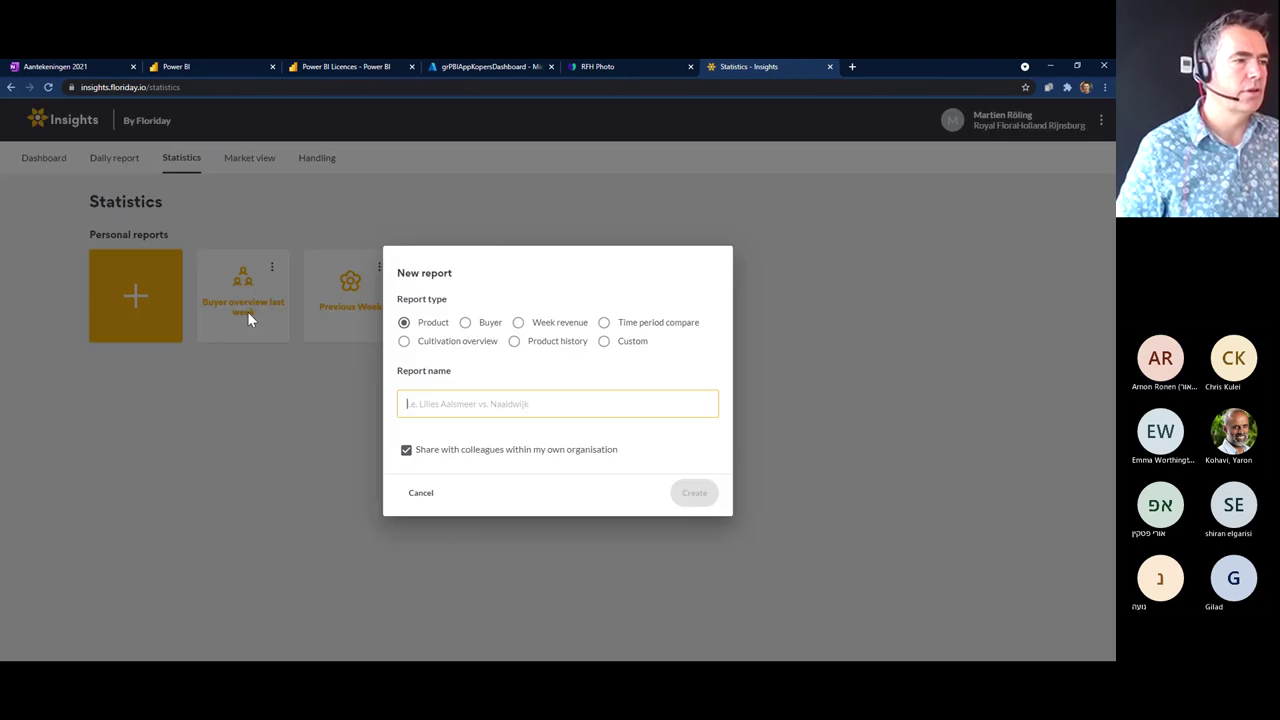
{"action": "left_click", "coordinate": [519, 324]}
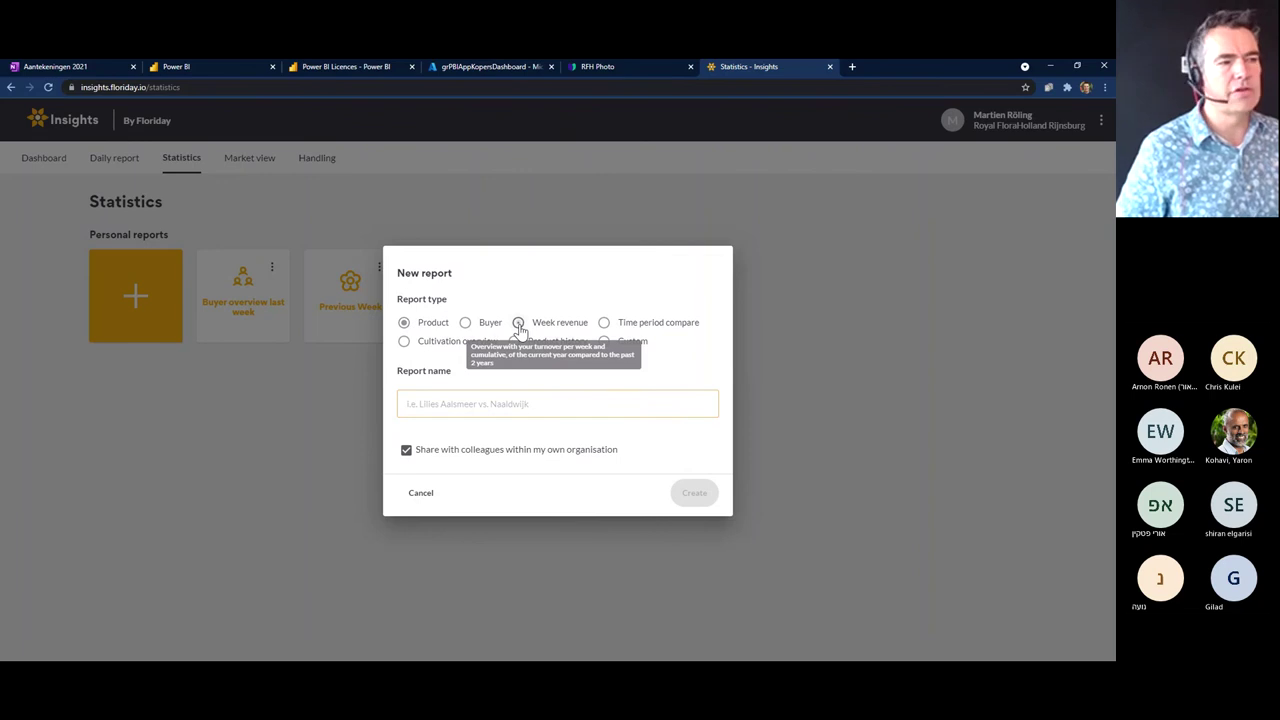
{"action": "left_click", "coordinate": [523, 401]}
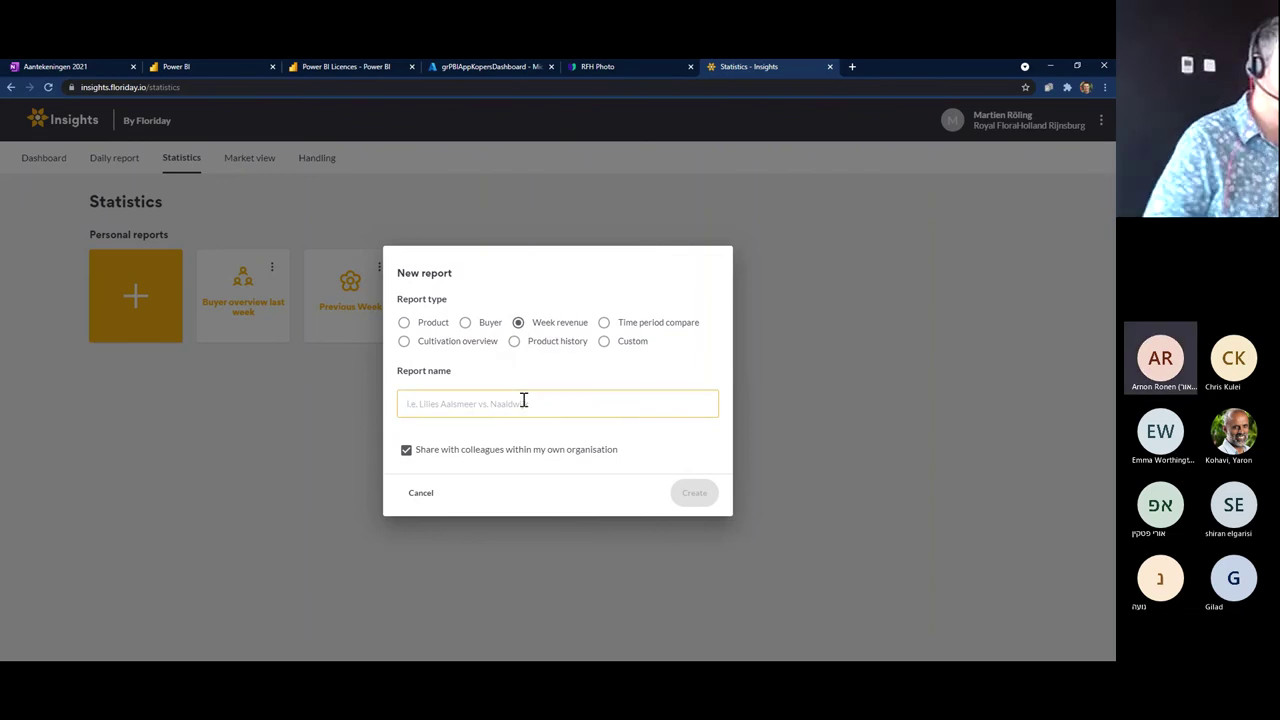
{"action": "type", "text": "Week Rev"}
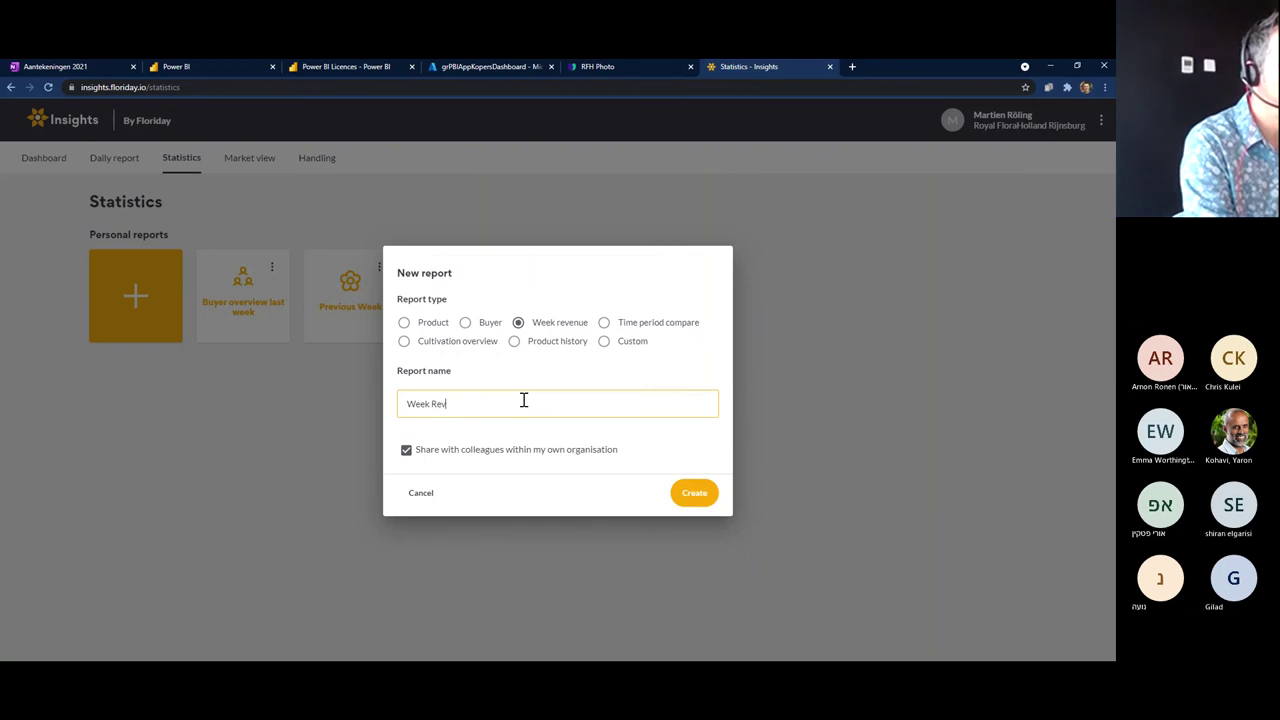
{"action": "type", "text": "u"}
{"action": "key", "text": "BackSpace"}
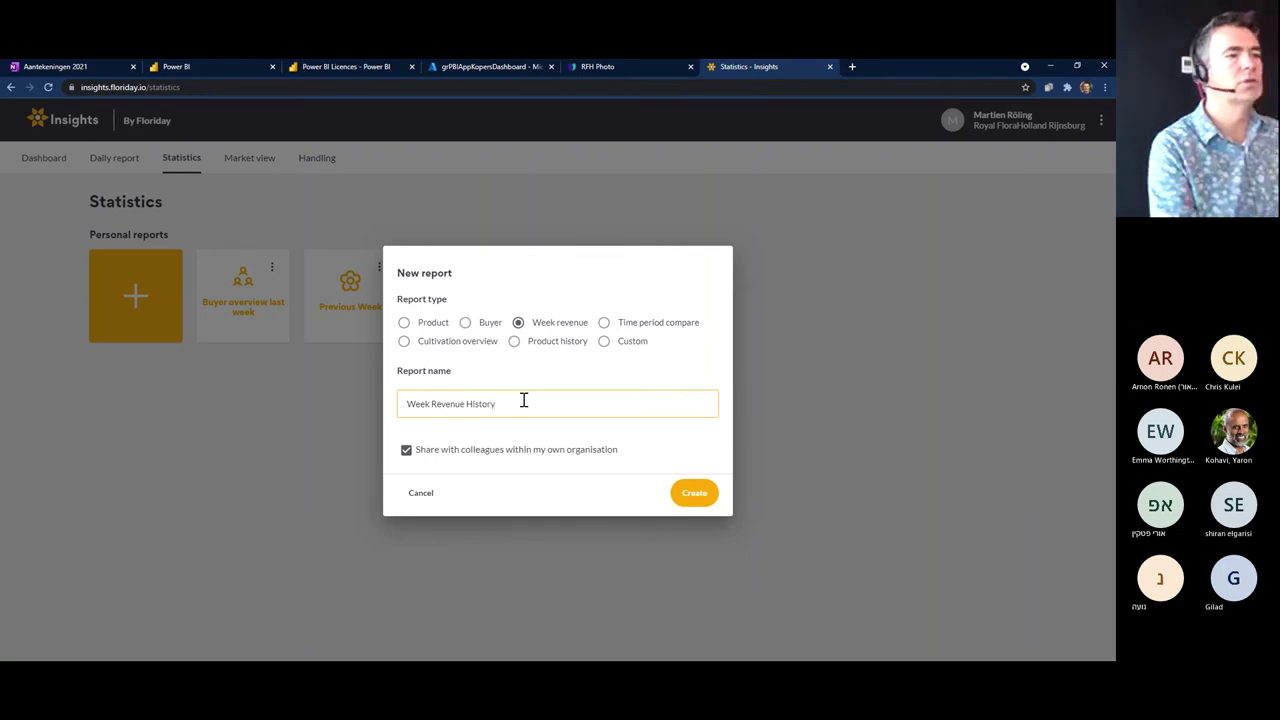
{"action": "left_click", "coordinate": [694, 493]}
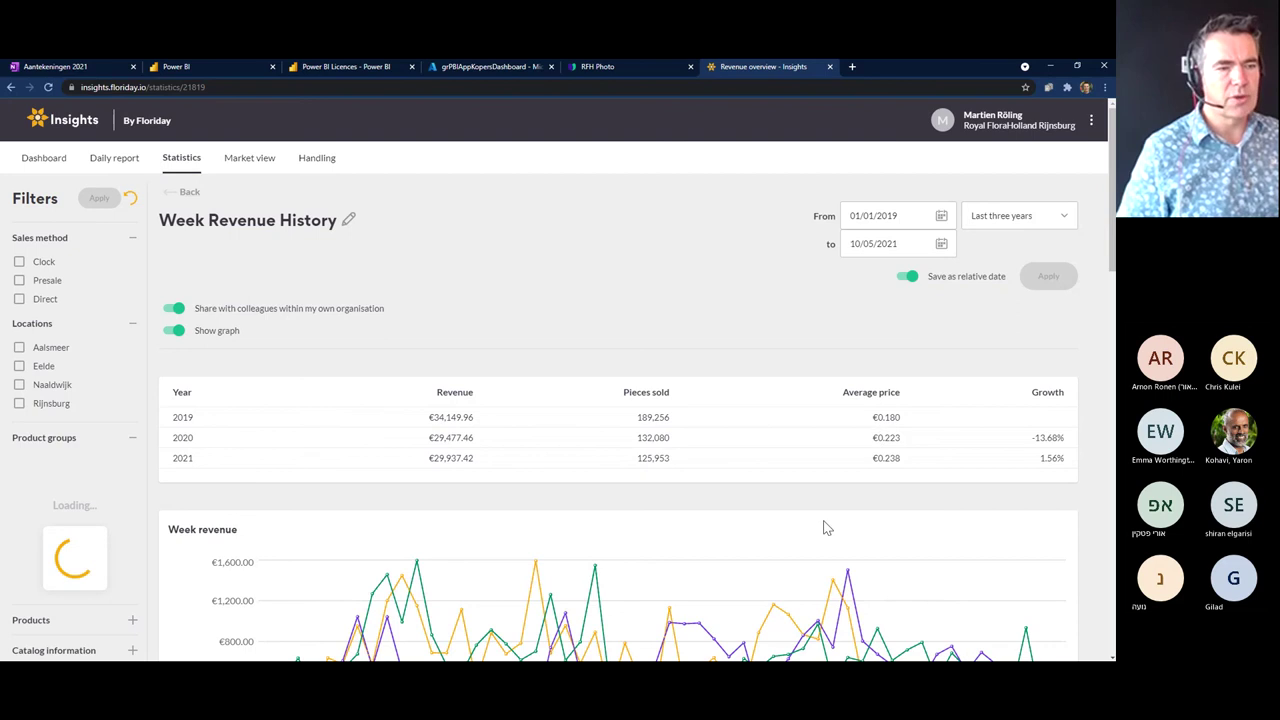
- Examine the yearly totals, the Week revenue graph and the weekly figures in the Revenue overview table
{"action": "scroll", "coordinate": [823, 520], "scroll_direction": "down", "scroll_amount": 1}
{"action": "scroll", "coordinate": [478, 520], "scroll_direction": "down", "scroll_amount": 3}
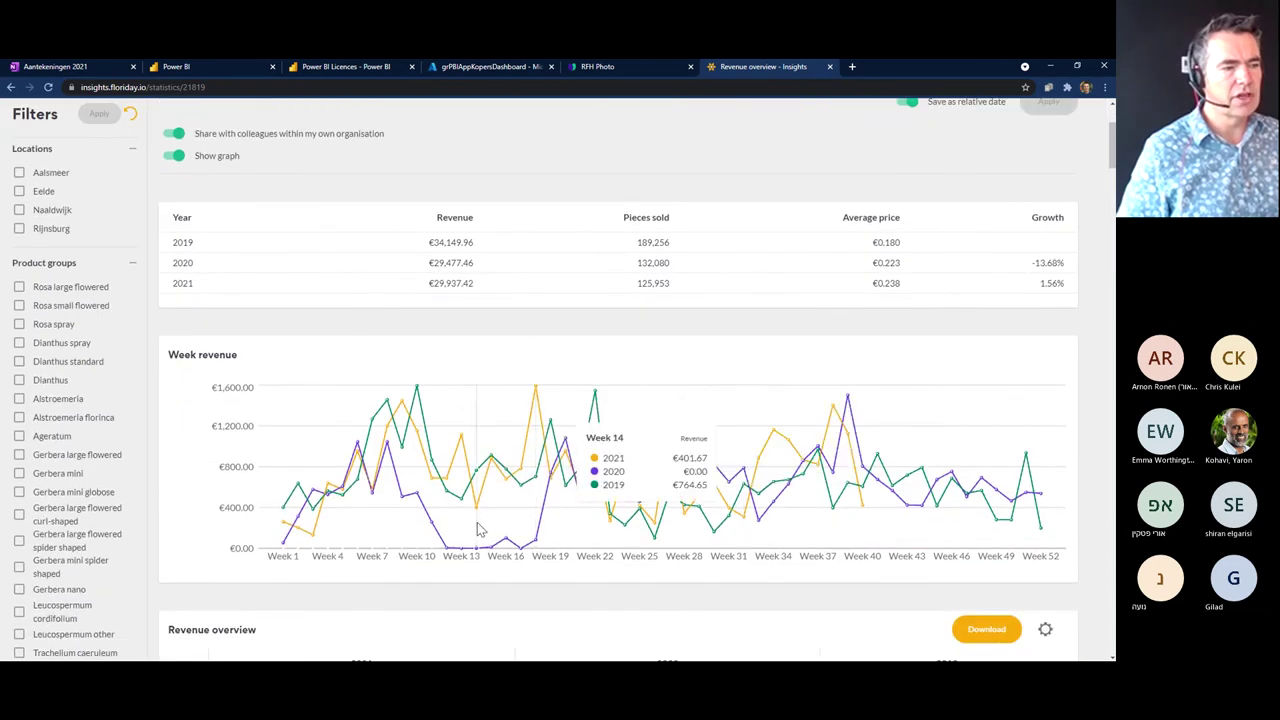
{"action": "scroll", "coordinate": [480, 535], "scroll_direction": "down", "scroll_amount": 7}
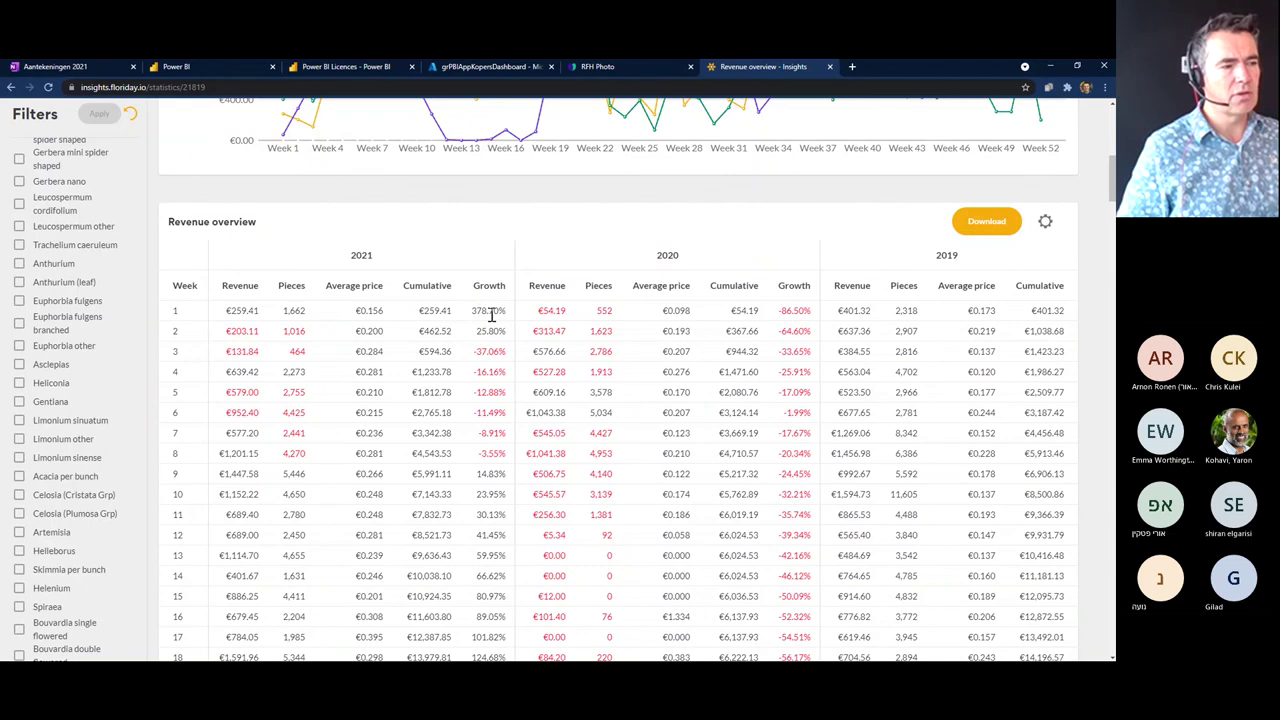
{"action": "scroll", "coordinate": [500, 430], "scroll_direction": "down", "scroll_amount": 1}
{"action": "scroll", "coordinate": [500, 430], "scroll_direction": "up", "scroll_amount": 1}
{"action": "scroll", "coordinate": [525, 452], "scroll_direction": "down", "scroll_amount": 1}
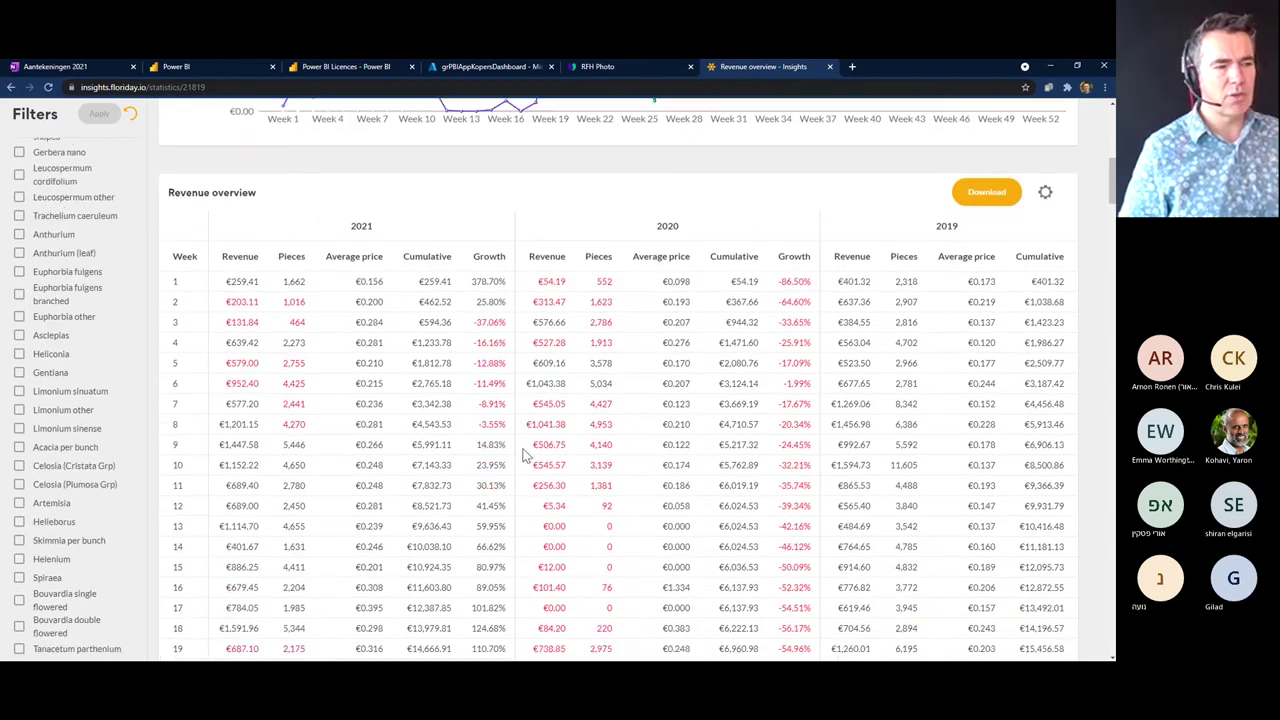
- Compare the 2021 and 2020 revenue of weeks 18 and 19 in the Revenue overview table by highlighting the figures
{"action": "scroll", "coordinate": [525, 455], "scroll_direction": "down", "scroll_amount": 1}
{"action": "scroll", "coordinate": [523, 450], "scroll_direction": "down", "scroll_amount": 3}
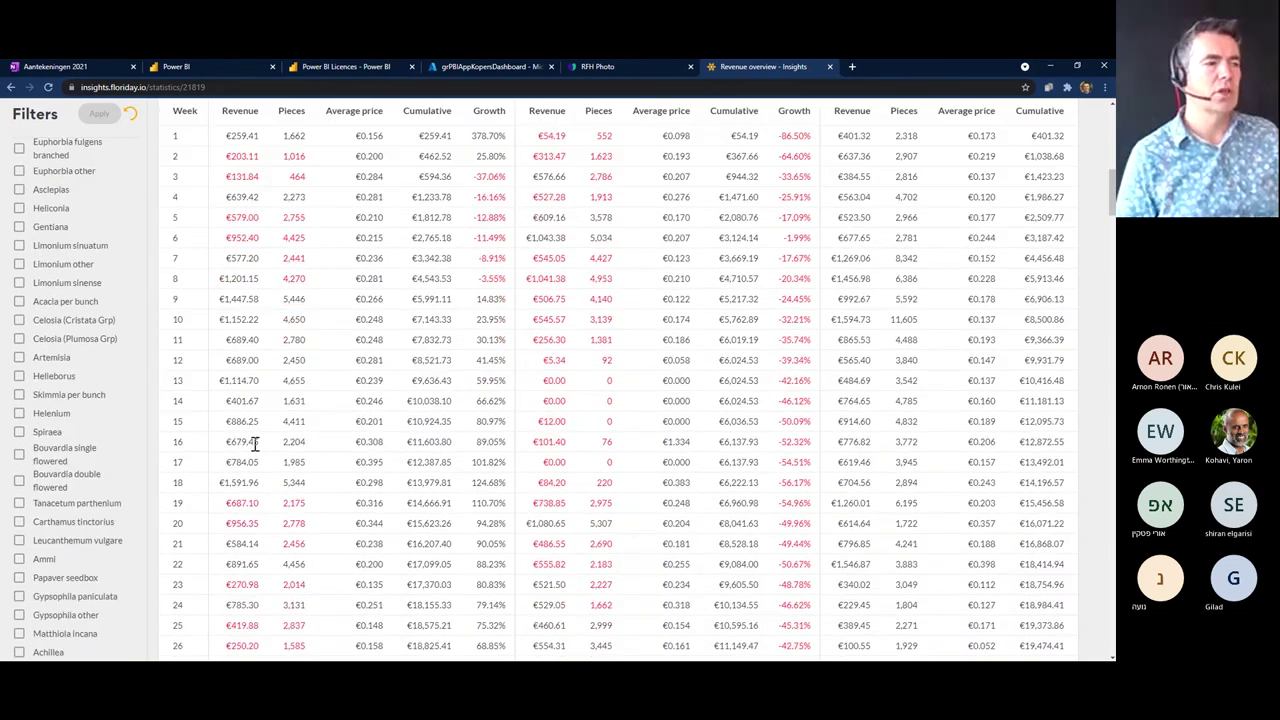
{"action": "scroll", "coordinate": [310, 452], "scroll_direction": "down", "scroll_amount": 2}
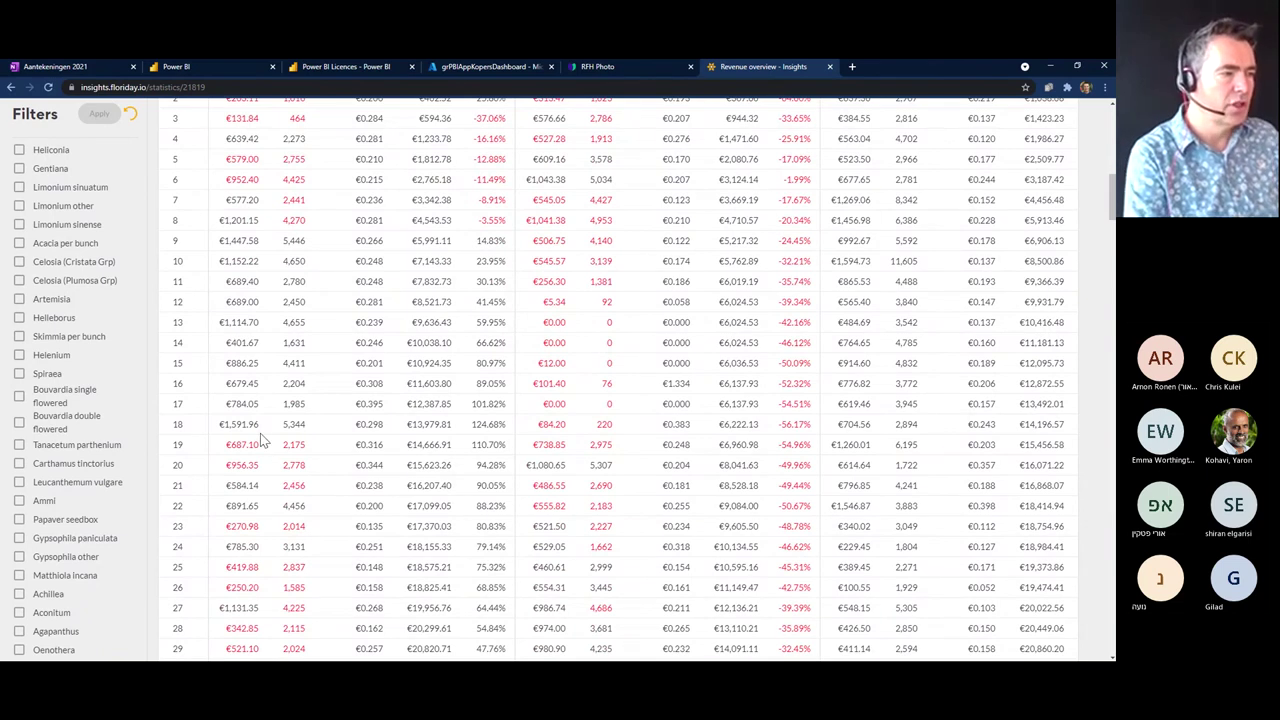
{"action": "left_click_drag", "start_coordinate": [250, 424], "coordinate": [218, 425]}
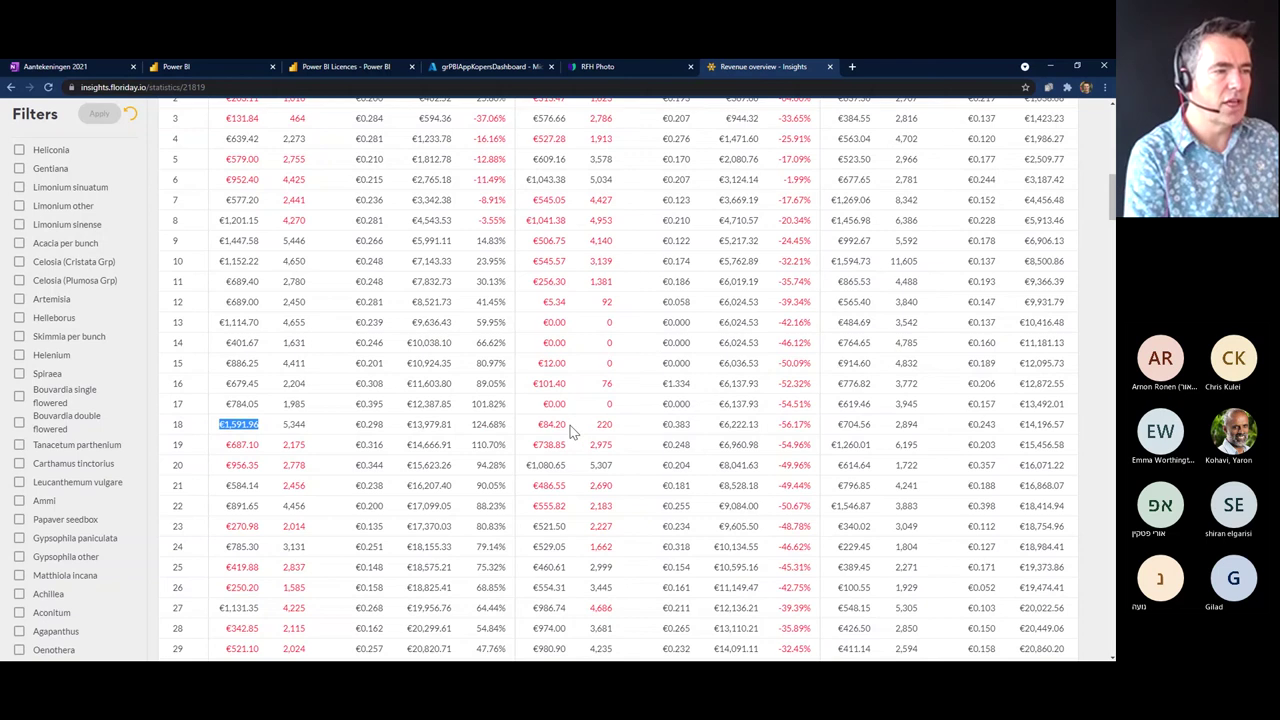
{"action": "left_click_drag", "start_coordinate": [568, 424], "coordinate": [546, 430]}
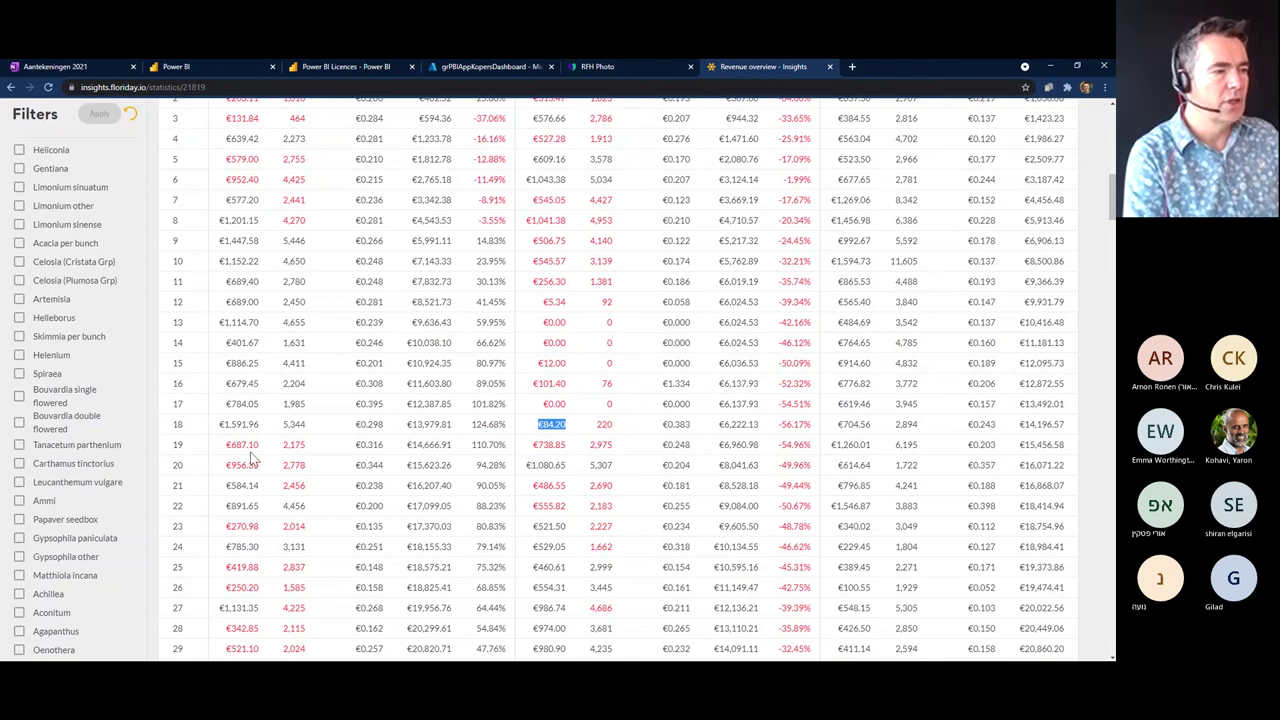
{"action": "left_click_drag", "start_coordinate": [259, 448], "coordinate": [226, 450]}
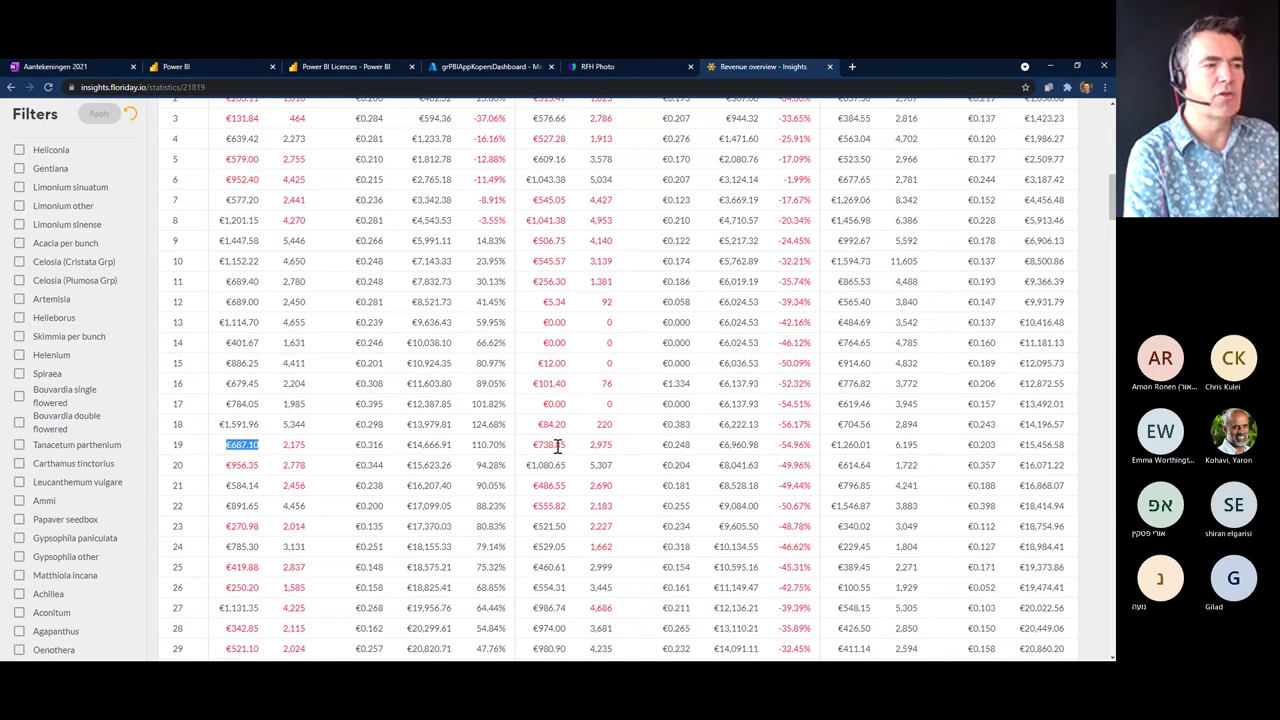
- Examine the weekly revenue table, comparing week 19 revenue for 2021 and 2020 and the weeks through year-end
{"action": "left_click_drag", "start_coordinate": [566, 447], "coordinate": [537, 447]}
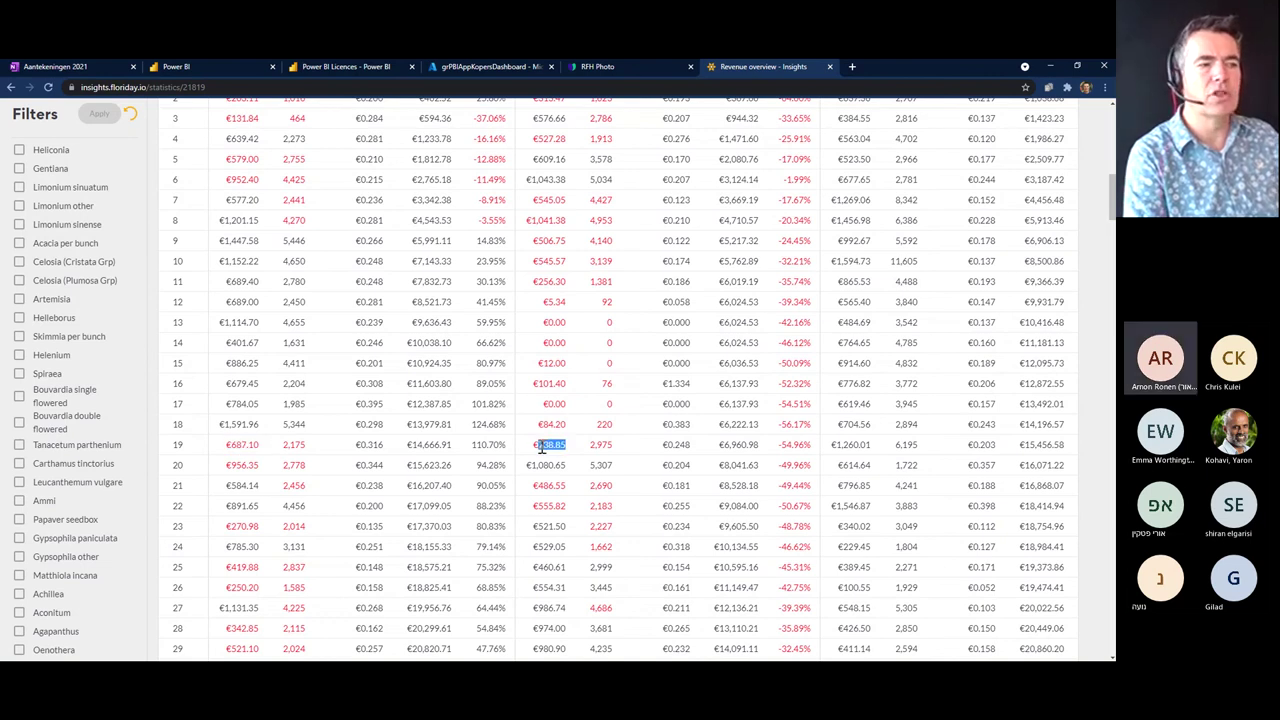
{"action": "left_click", "coordinate": [262, 449]}
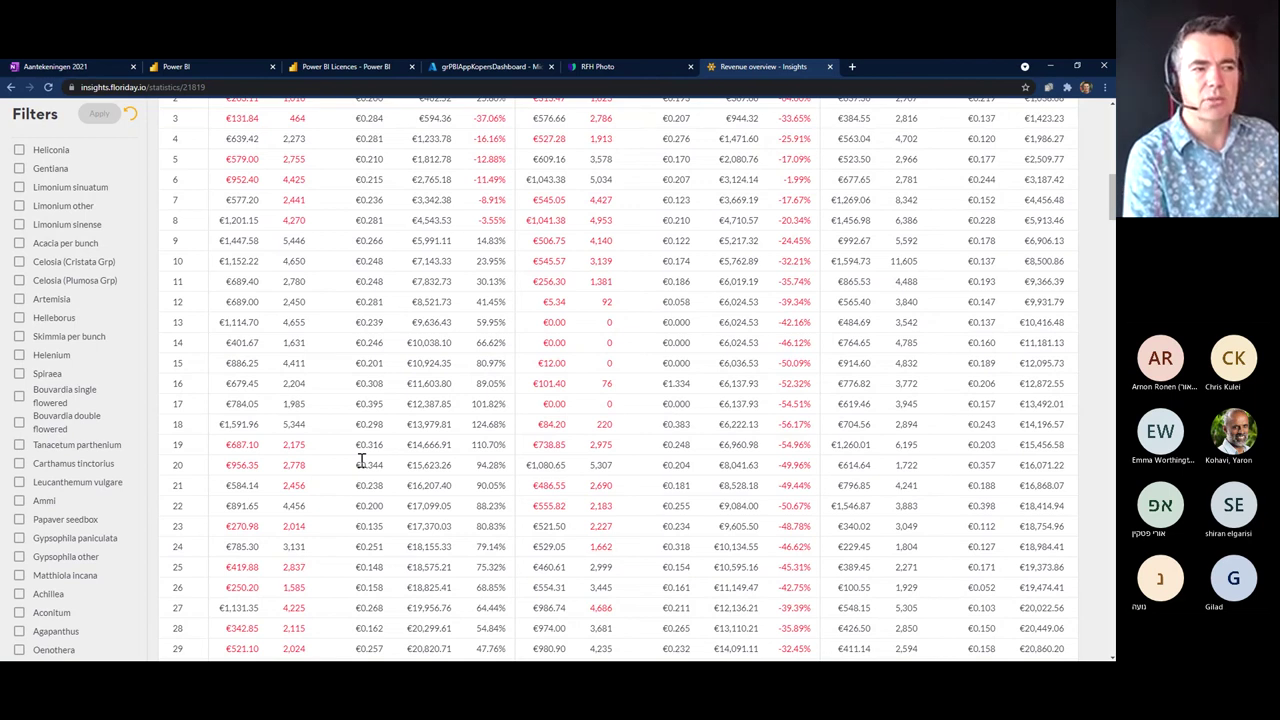
{"action": "scroll", "coordinate": [365, 462], "scroll_direction": "up", "scroll_amount": 2}
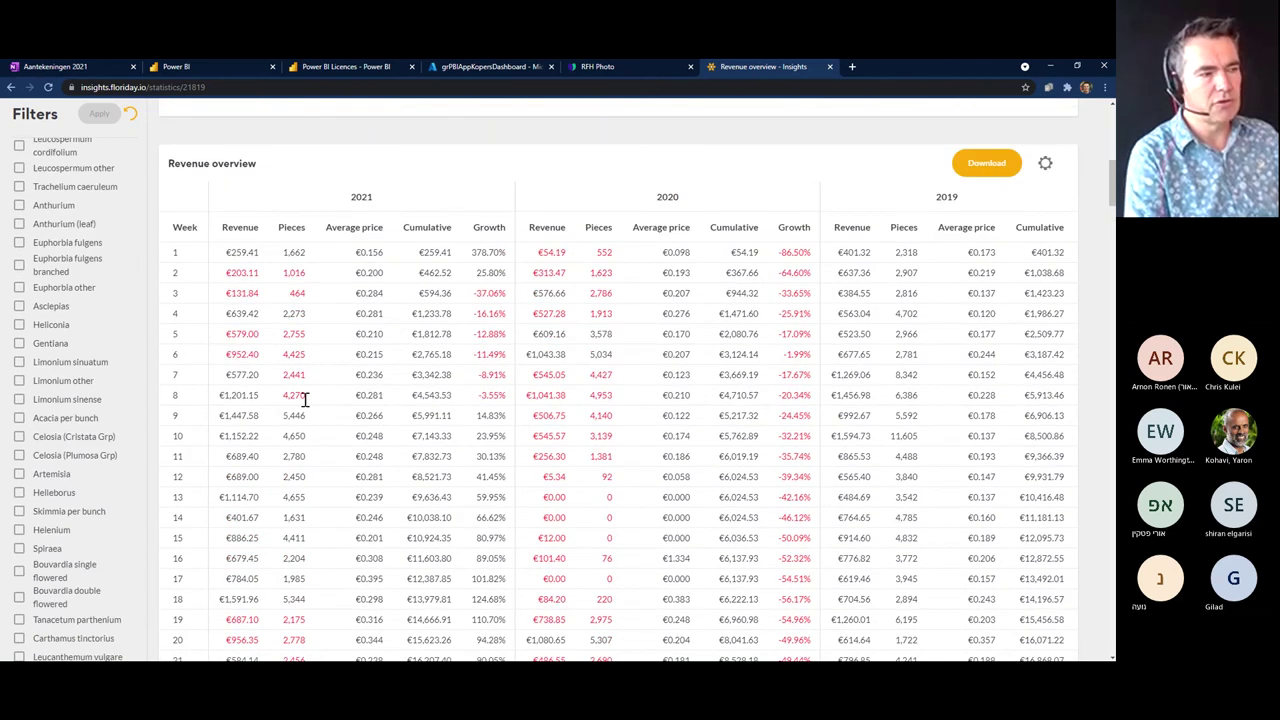
{"action": "scroll", "coordinate": [306, 400], "scroll_direction": "down", "scroll_amount": 5}
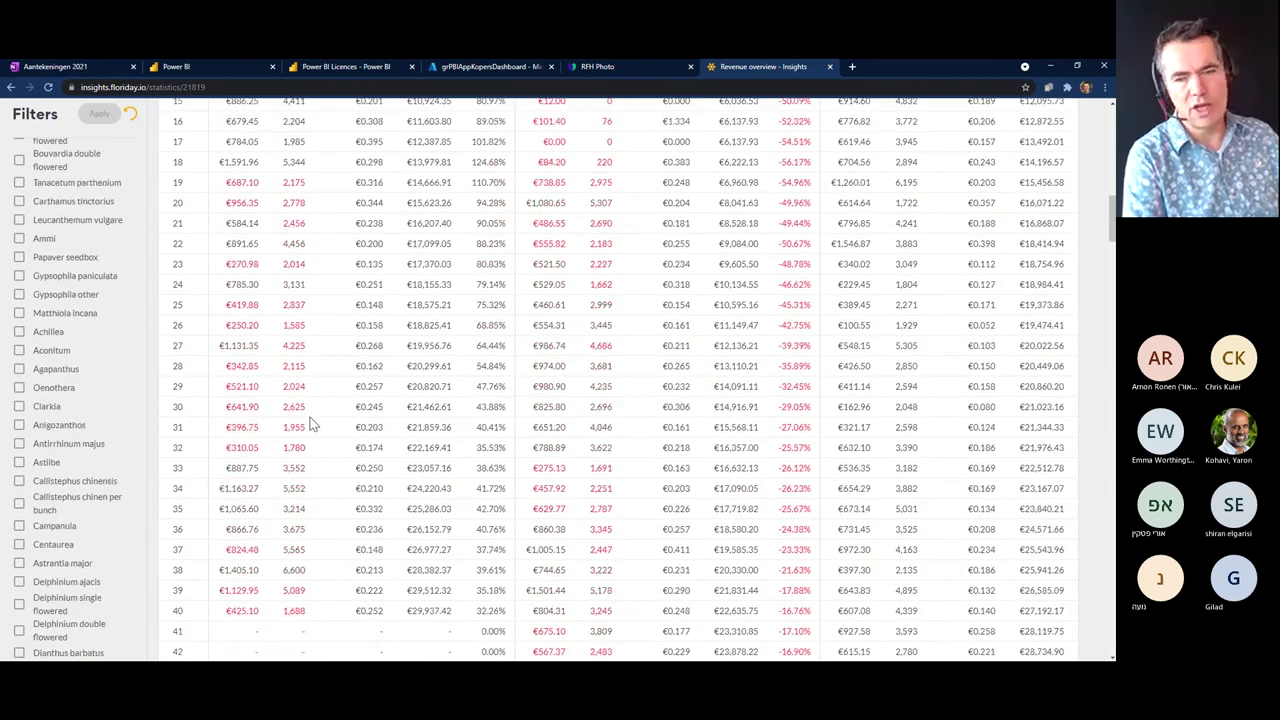
{"action": "scroll", "coordinate": [310, 425], "scroll_direction": "down", "scroll_amount": 1}
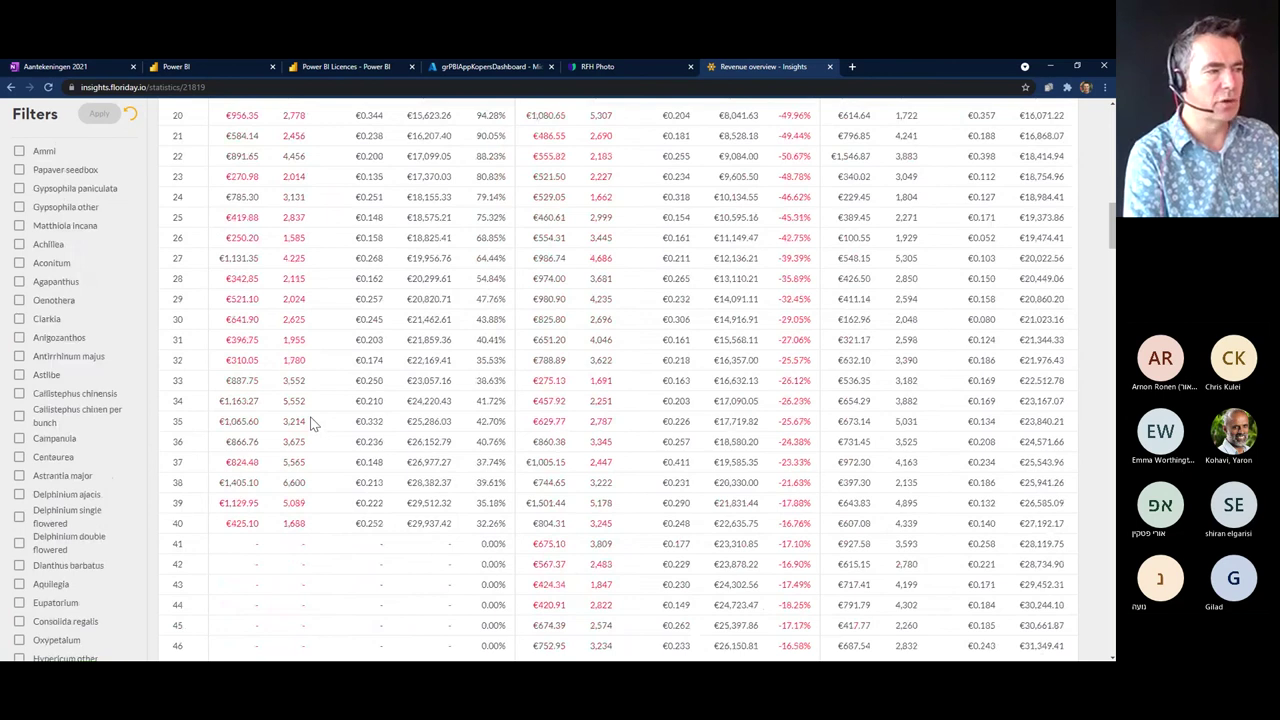
{"action": "scroll", "coordinate": [365, 426], "scroll_direction": "down", "scroll_amount": 2}
{"action": "scroll", "coordinate": [365, 426], "scroll_direction": "up", "scroll_amount": 1}
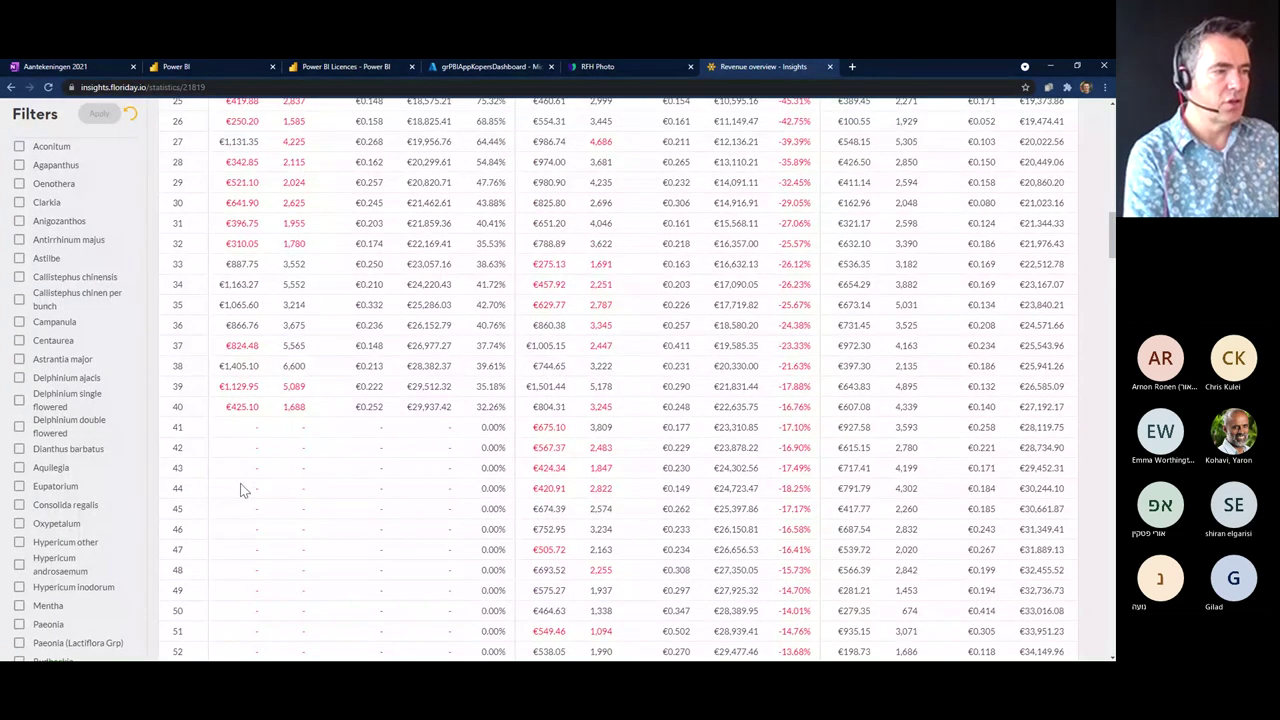
{"action": "scroll", "coordinate": [392, 451], "scroll_direction": "up", "scroll_amount": 8}
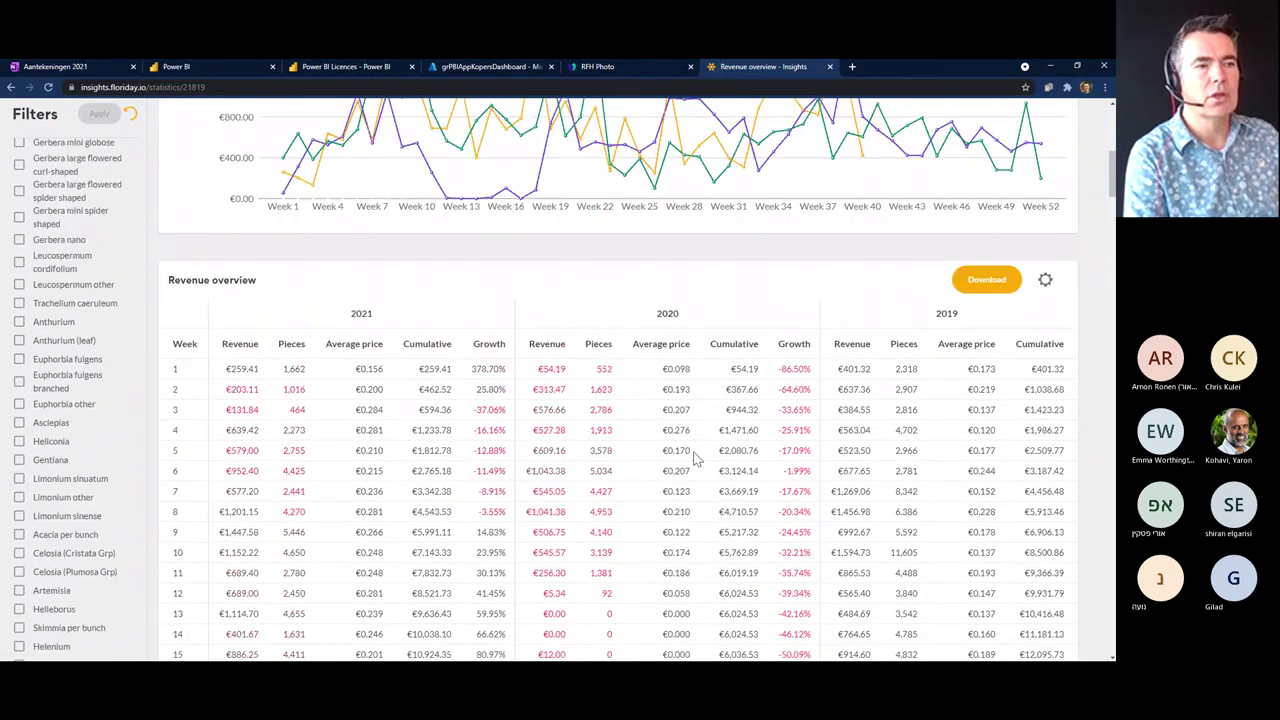
- Enable the cumulative graph and cumulative pieces sold in the Revenue overview settings and return to the report
{"action": "scroll", "coordinate": [1050, 414], "scroll_direction": "up", "scroll_amount": 1}
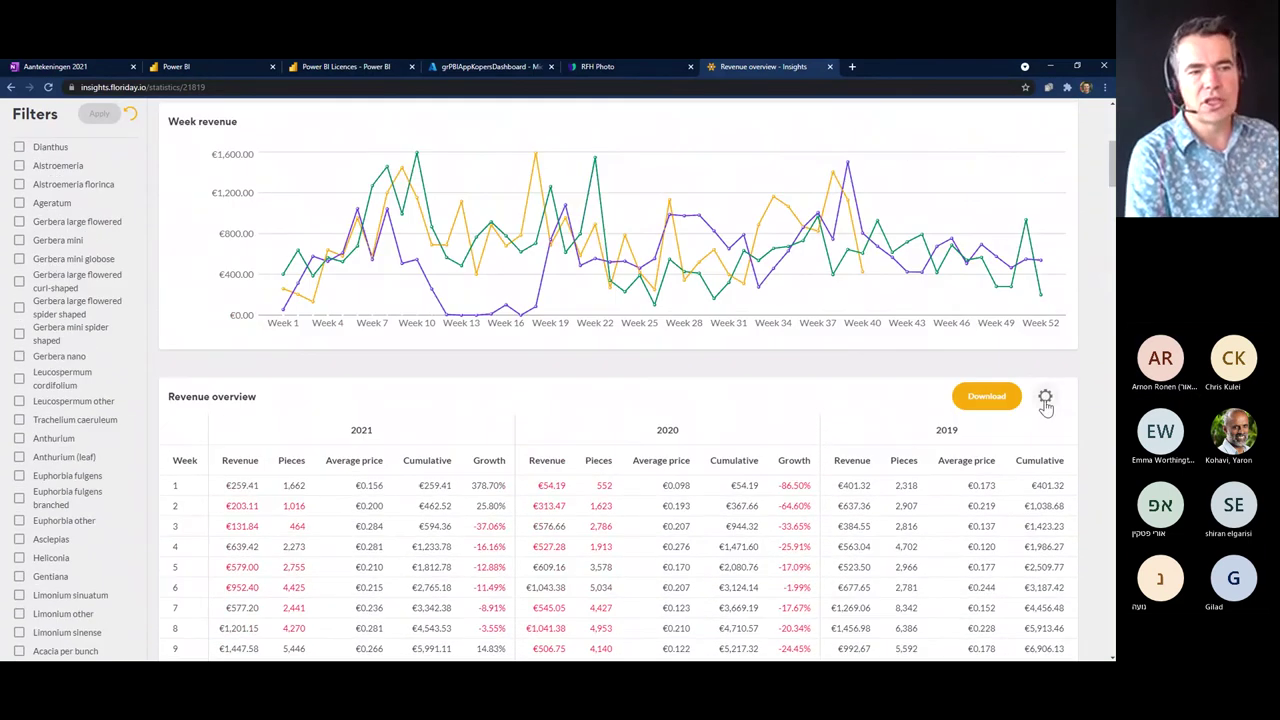
{"action": "left_click", "coordinate": [1045, 397]}
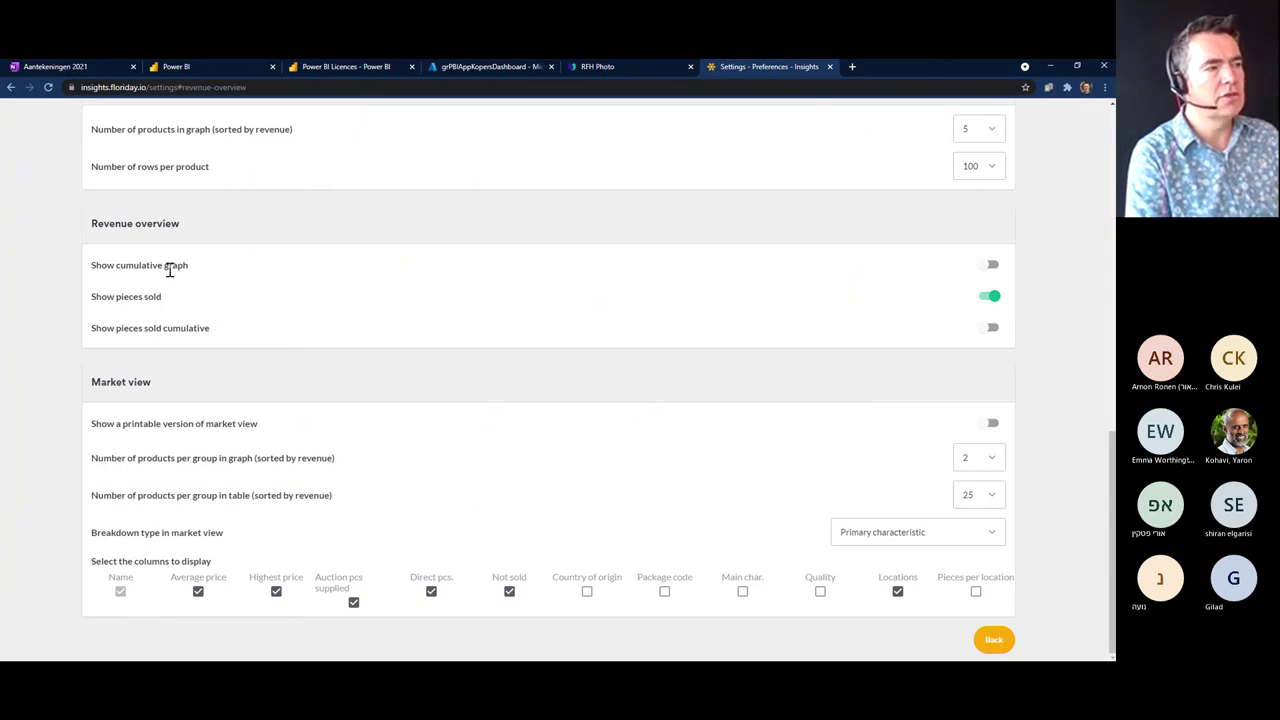
{"action": "left_click", "coordinate": [990, 265]}
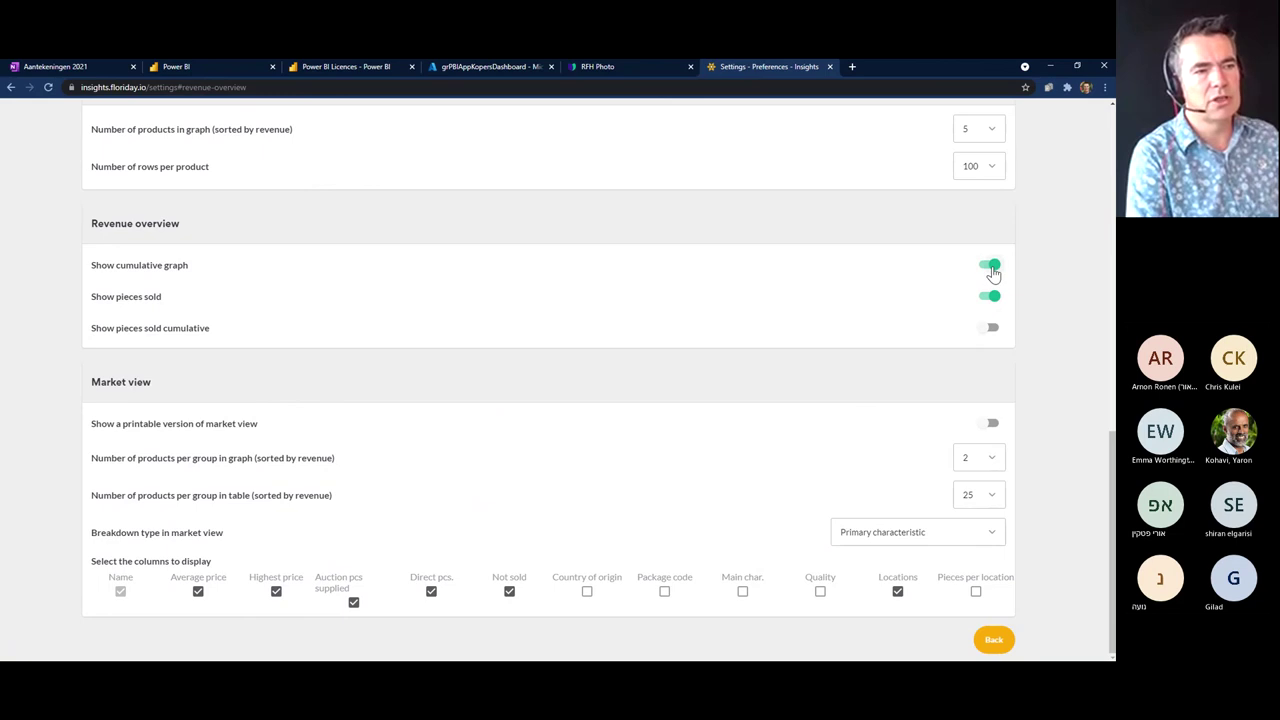
{"action": "left_click", "coordinate": [990, 328]}
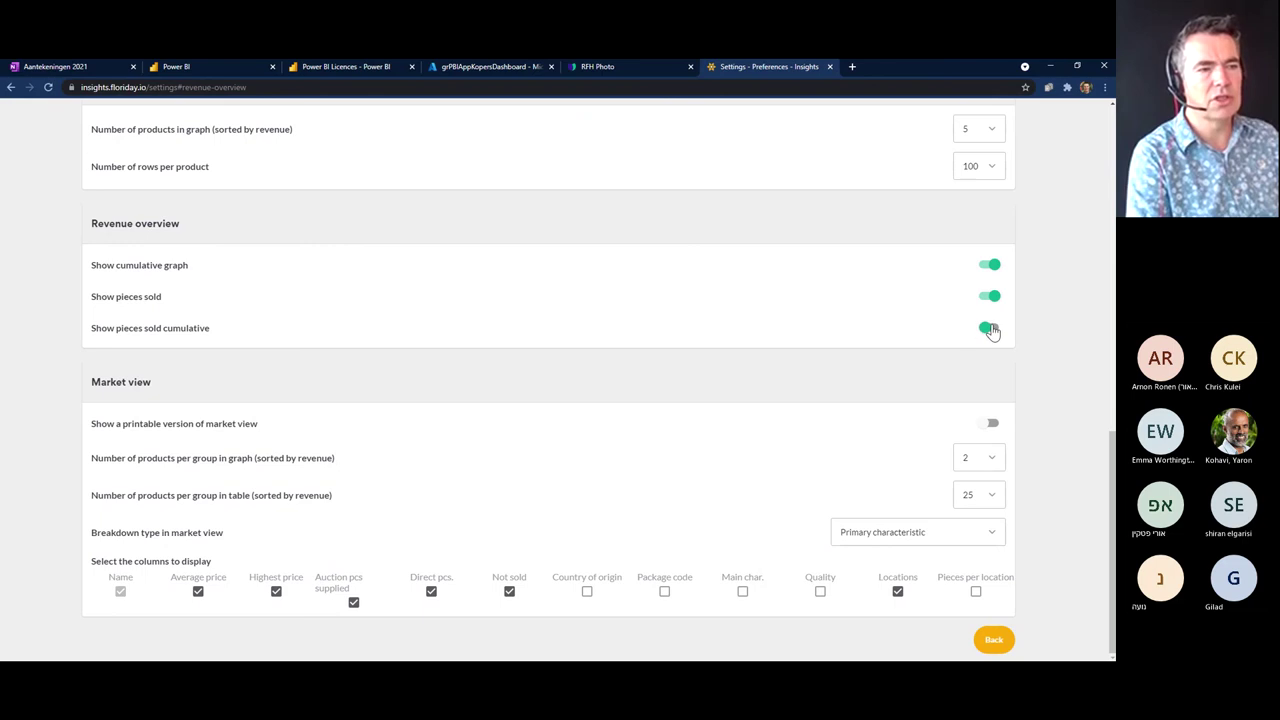
{"action": "left_click", "coordinate": [990, 644]}
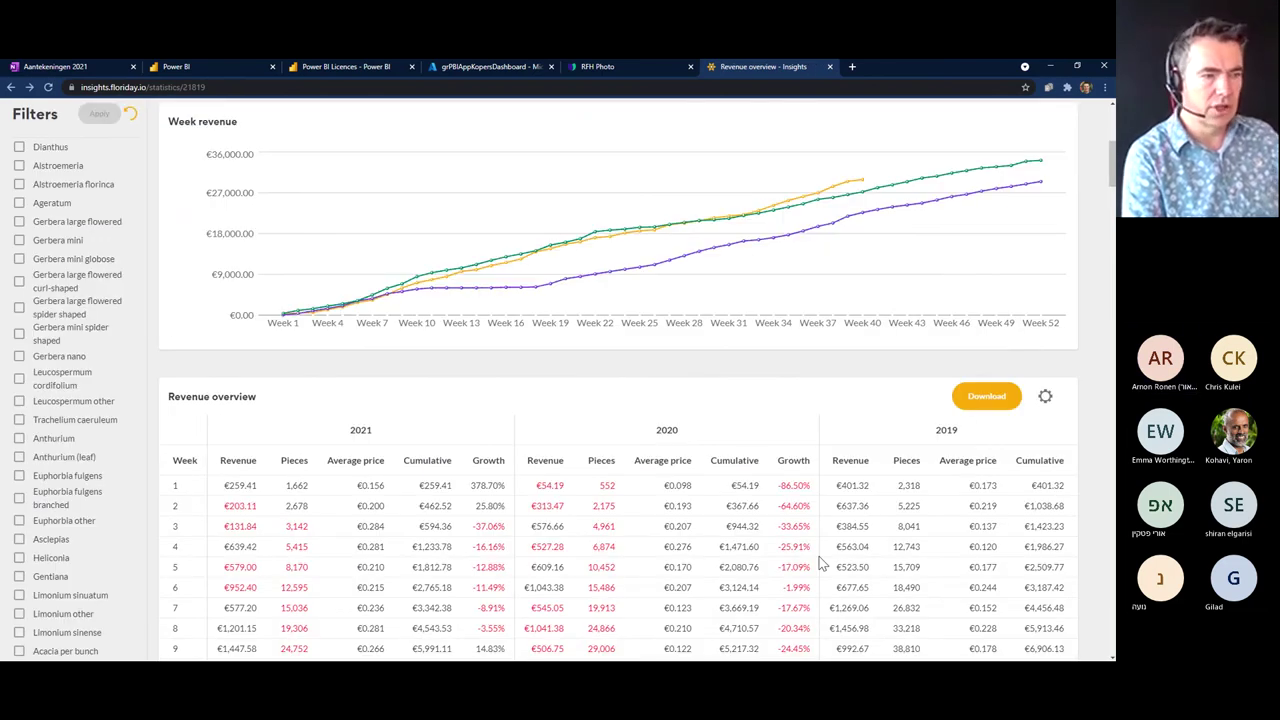
- Examine the cumulative week revenue graph and the cumulative pieces per week, including week 40 of 2021
{"action": "scroll", "coordinate": [777, 442], "scroll_direction": "up", "scroll_amount": 1}
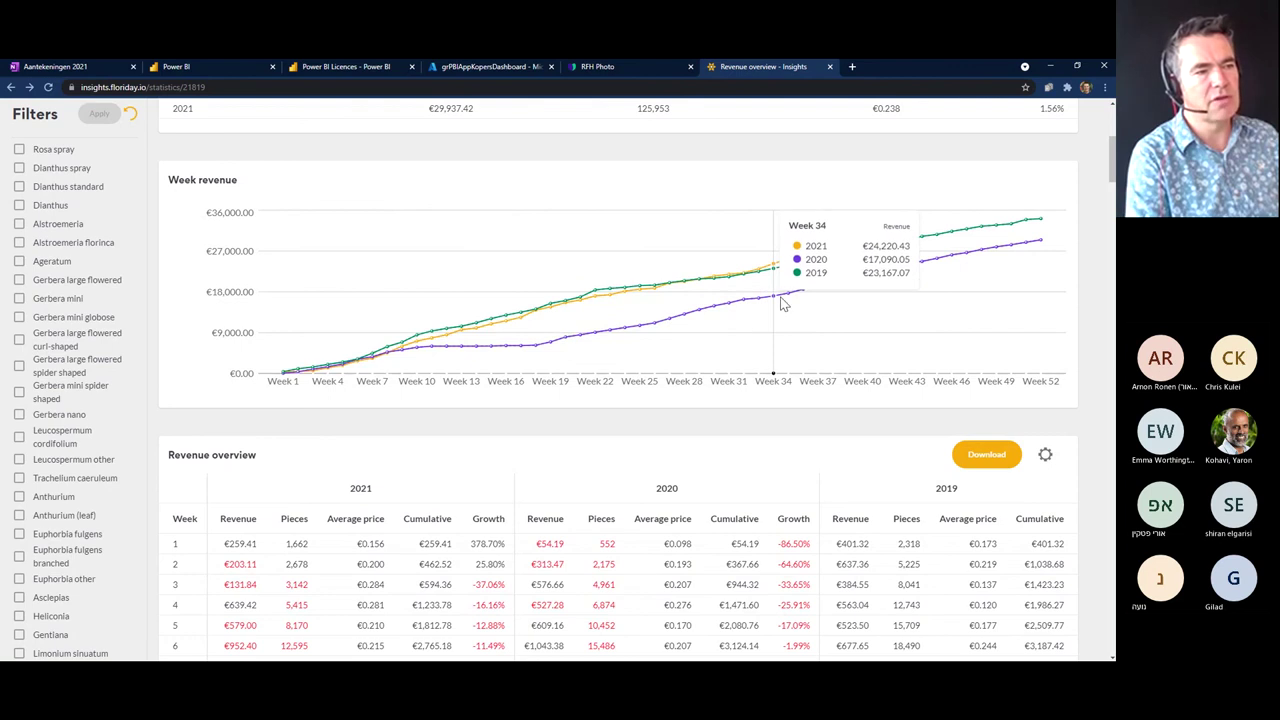
{"action": "scroll", "coordinate": [770, 408], "scroll_direction": "down", "scroll_amount": 1}
{"action": "scroll", "coordinate": [770, 405], "scroll_direction": "down", "scroll_amount": 5}
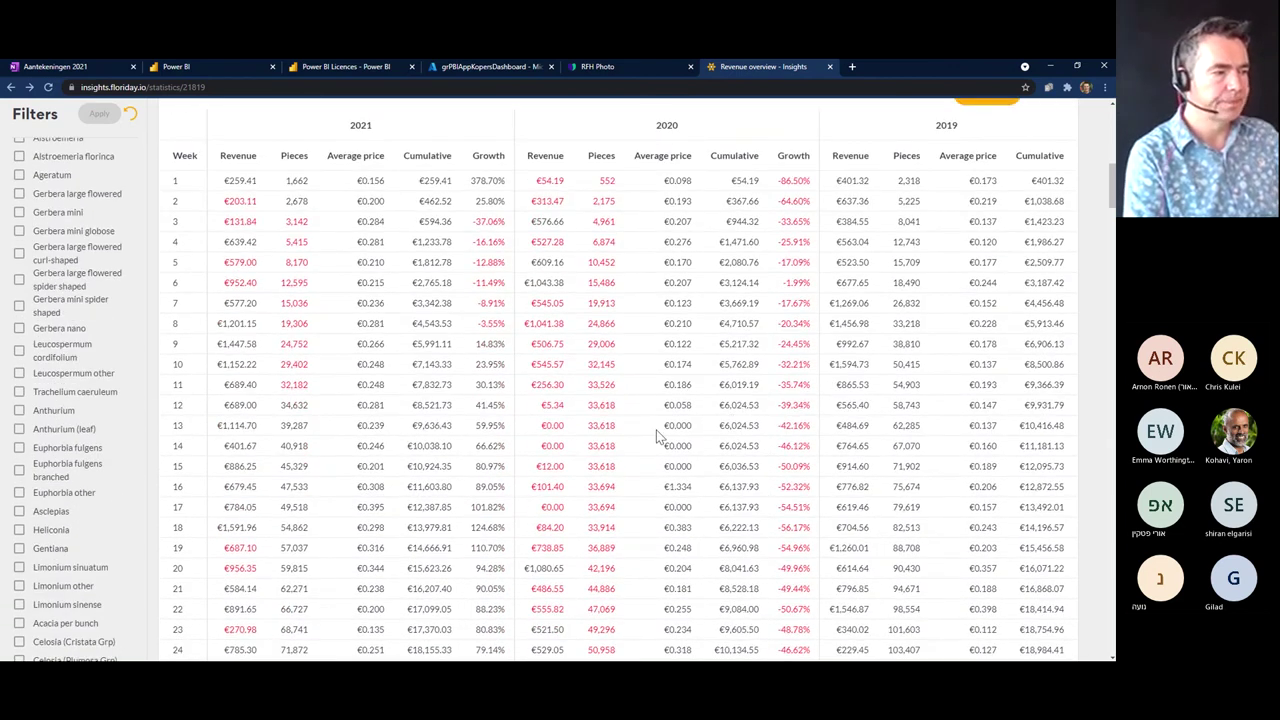
{"action": "scroll", "coordinate": [654, 429], "scroll_direction": "down", "scroll_amount": 3}
{"action": "scroll", "coordinate": [654, 428], "scroll_direction": "up", "scroll_amount": 4}
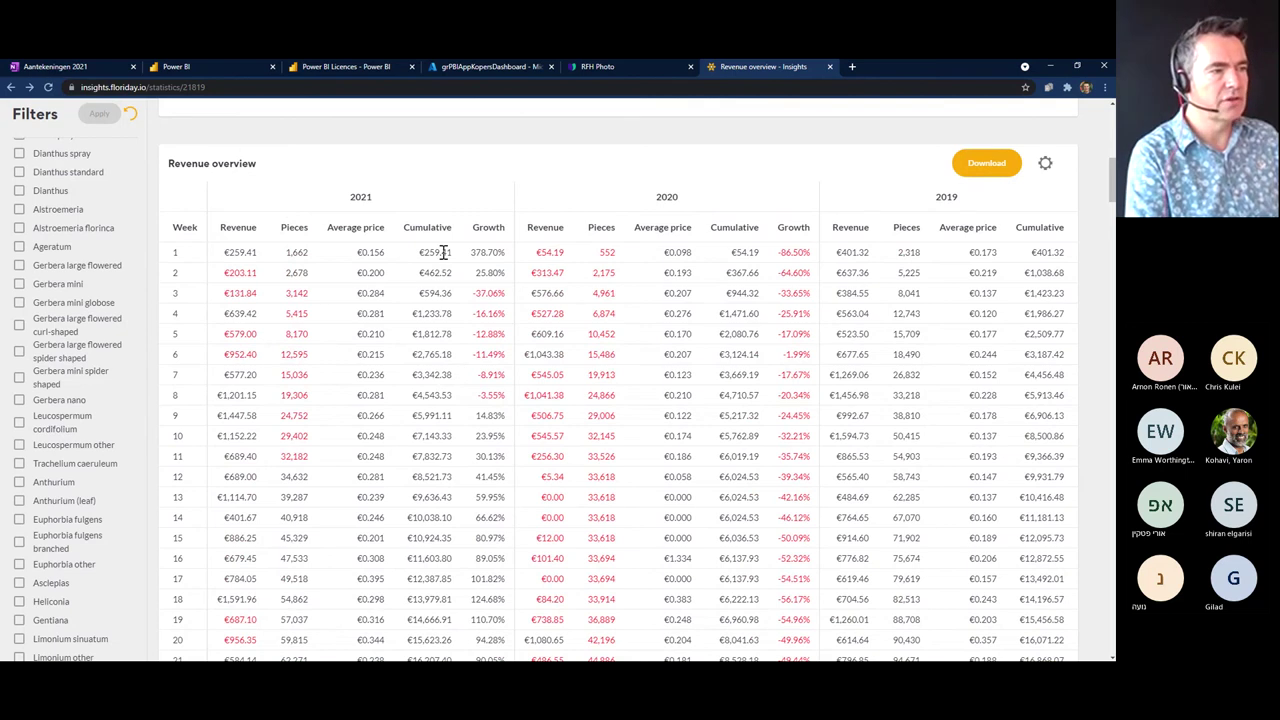
{"action": "scroll", "coordinate": [444, 252], "scroll_direction": "down", "scroll_amount": 3}
{"action": "scroll", "coordinate": [440, 267], "scroll_direction": "up", "scroll_amount": 2}
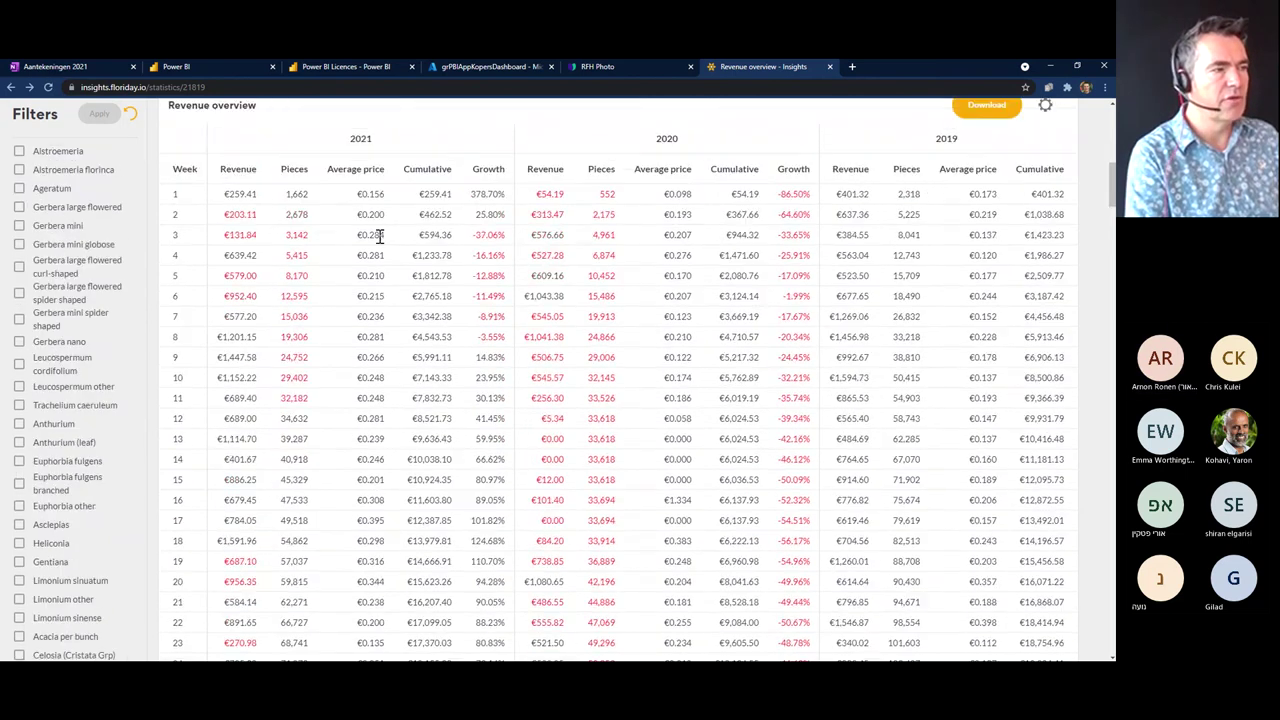
{"action": "scroll", "coordinate": [314, 243], "scroll_direction": "down", "scroll_amount": 4}
{"action": "scroll", "coordinate": [314, 243], "scroll_direction": "down", "scroll_amount": 3}
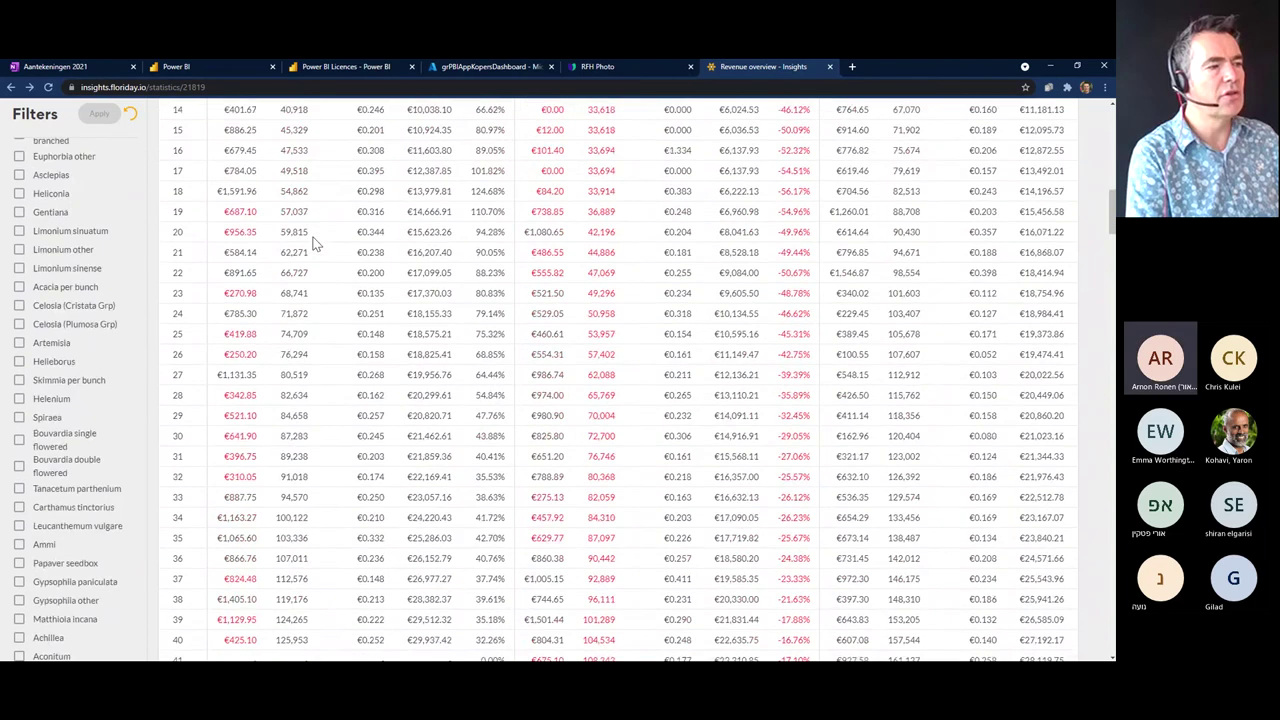
{"action": "double_click", "coordinate": [306, 582]}
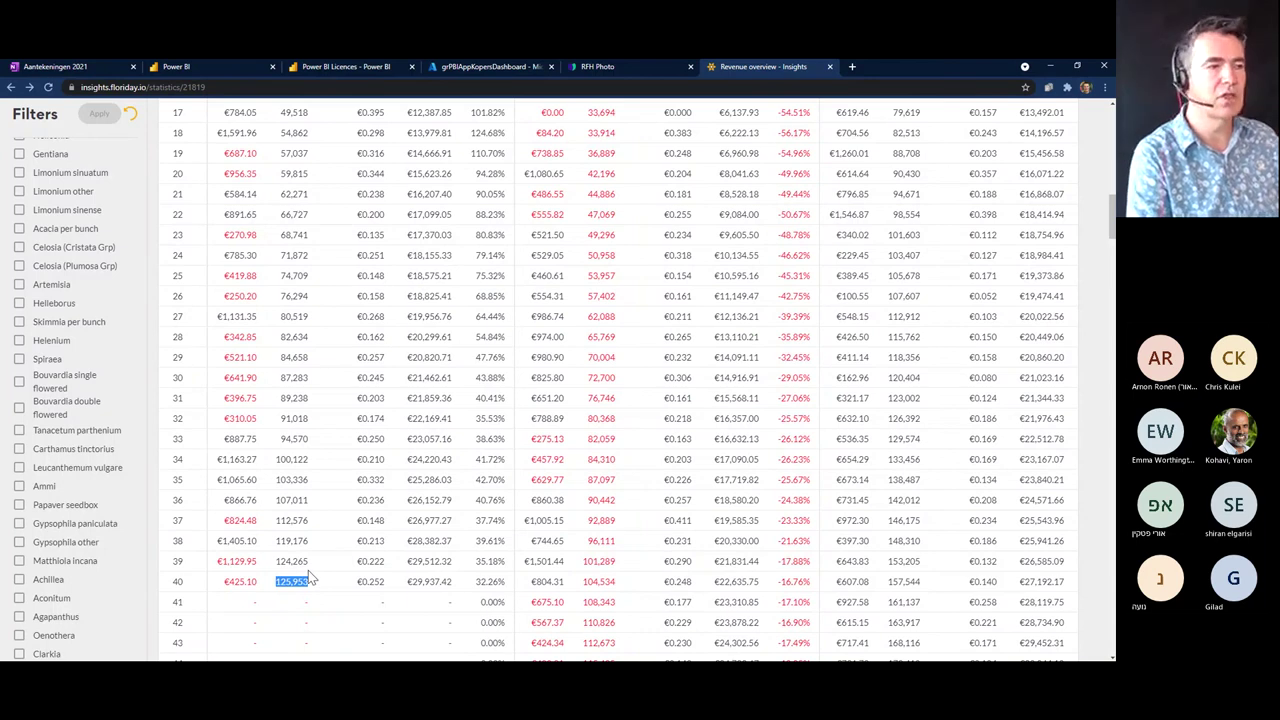
{"action": "scroll", "coordinate": [308, 578], "scroll_direction": "up", "scroll_amount": 5}
{"action": "scroll", "coordinate": [320, 574], "scroll_direction": "up", "scroll_amount": 8}
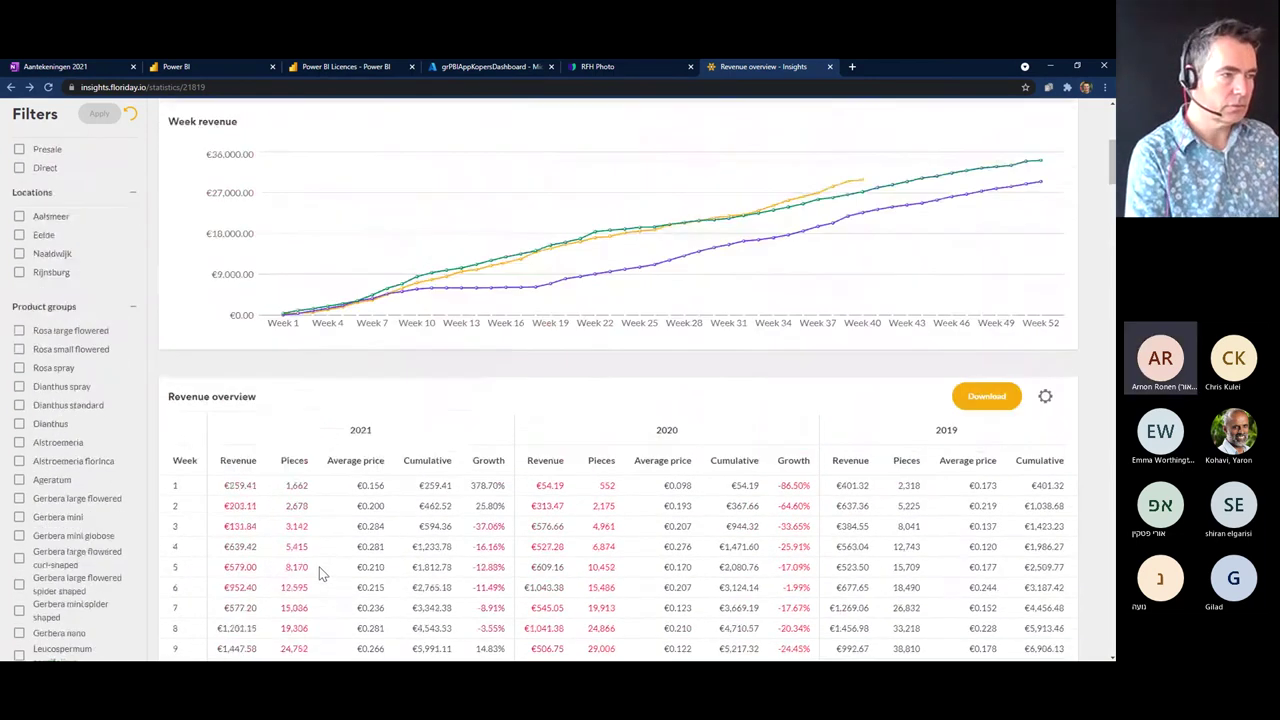
{"action": "scroll", "coordinate": [320, 566], "scroll_direction": "up", "scroll_amount": 1}
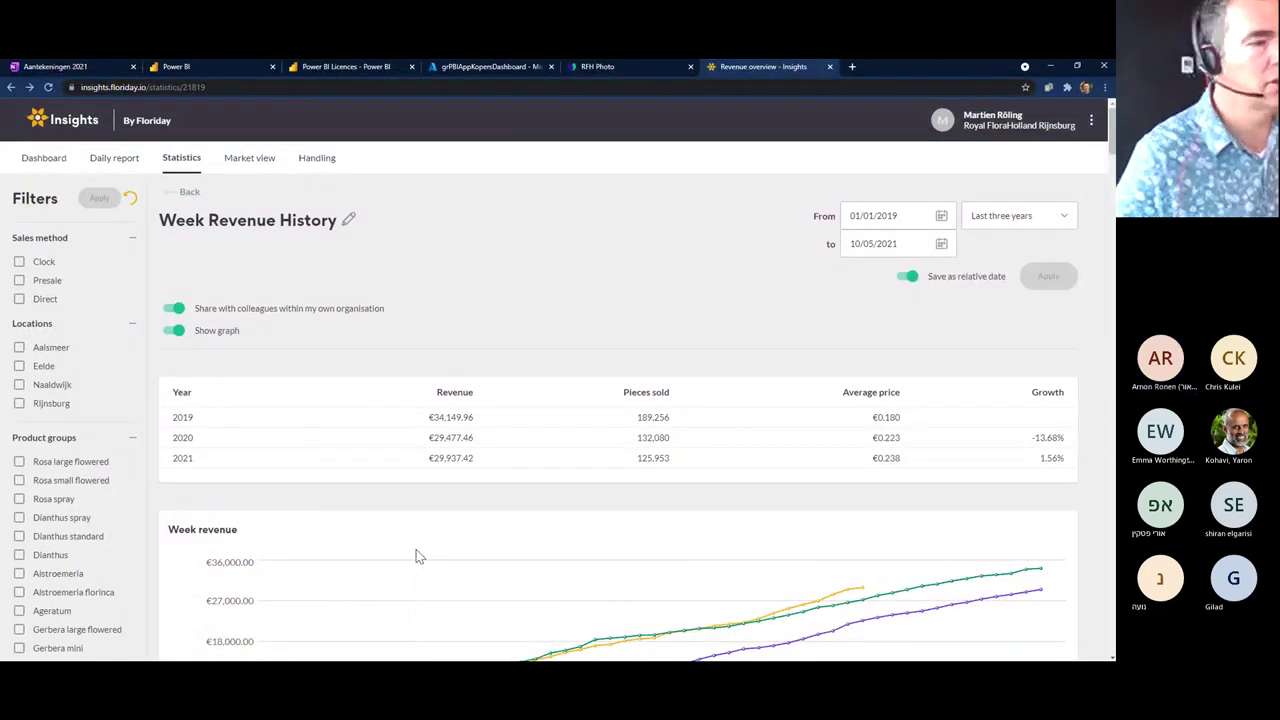
- Create a new Week revenue report named "Buyer Analysis per week", shared with colleagues in the organisation
{"action": "left_click", "coordinate": [189, 196]}
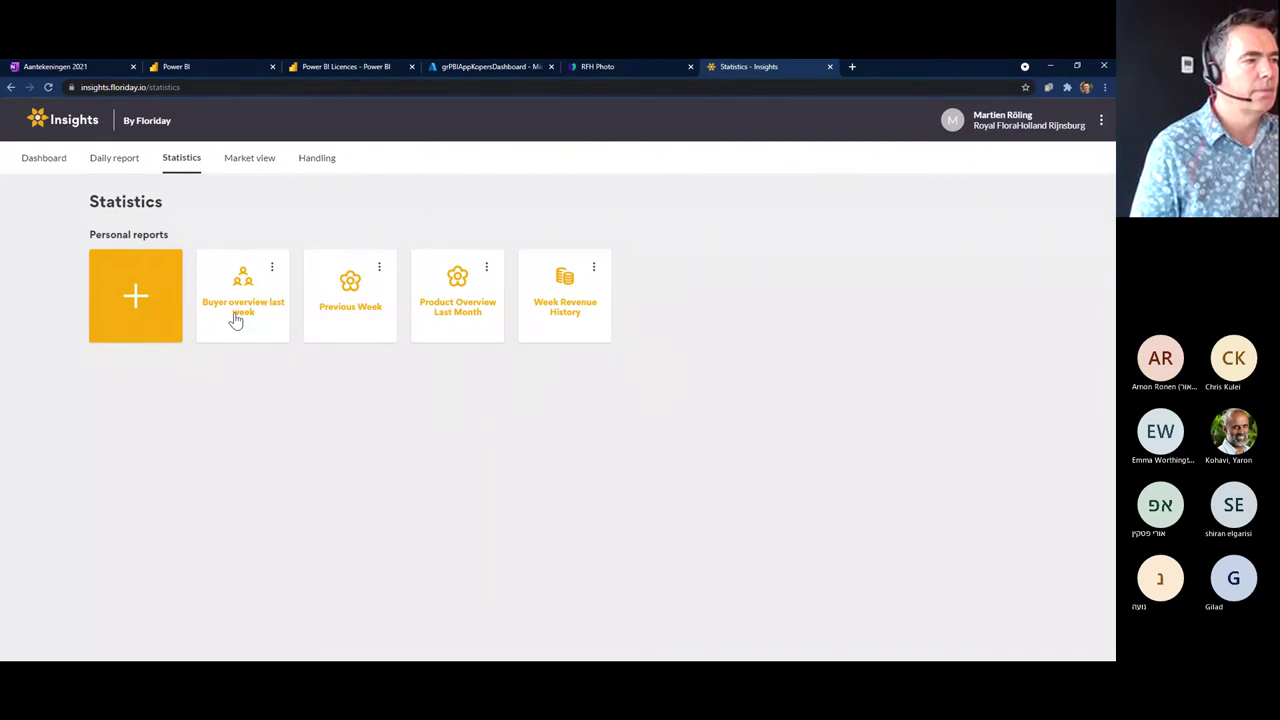
{"action": "left_click", "coordinate": [137, 300]}
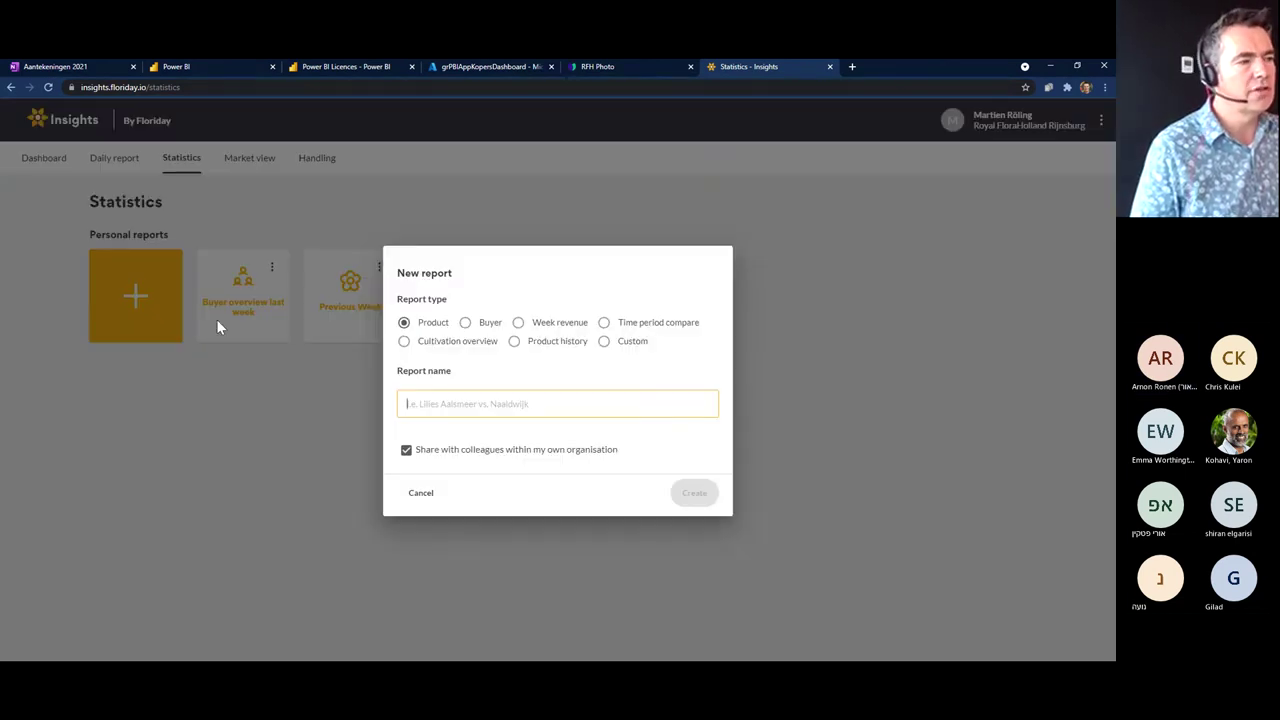
{"action": "left_click", "coordinate": [517, 323]}
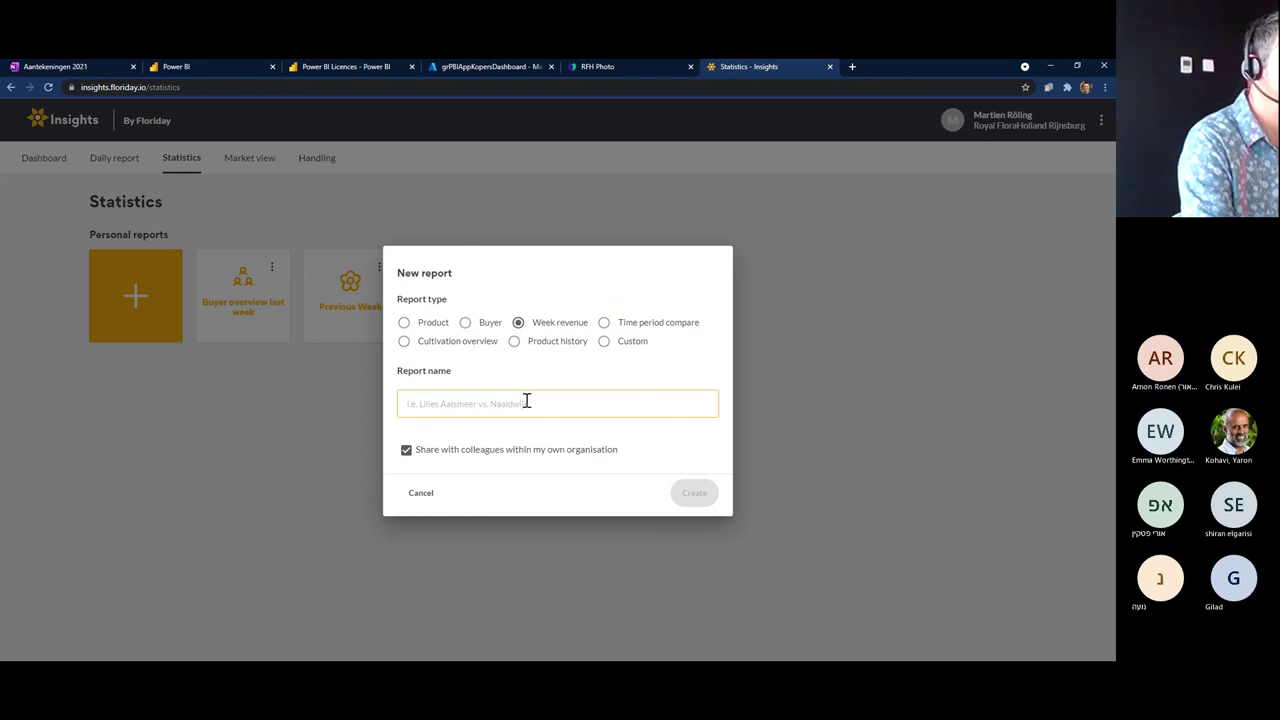
{"action": "type", "text": "Bu"}
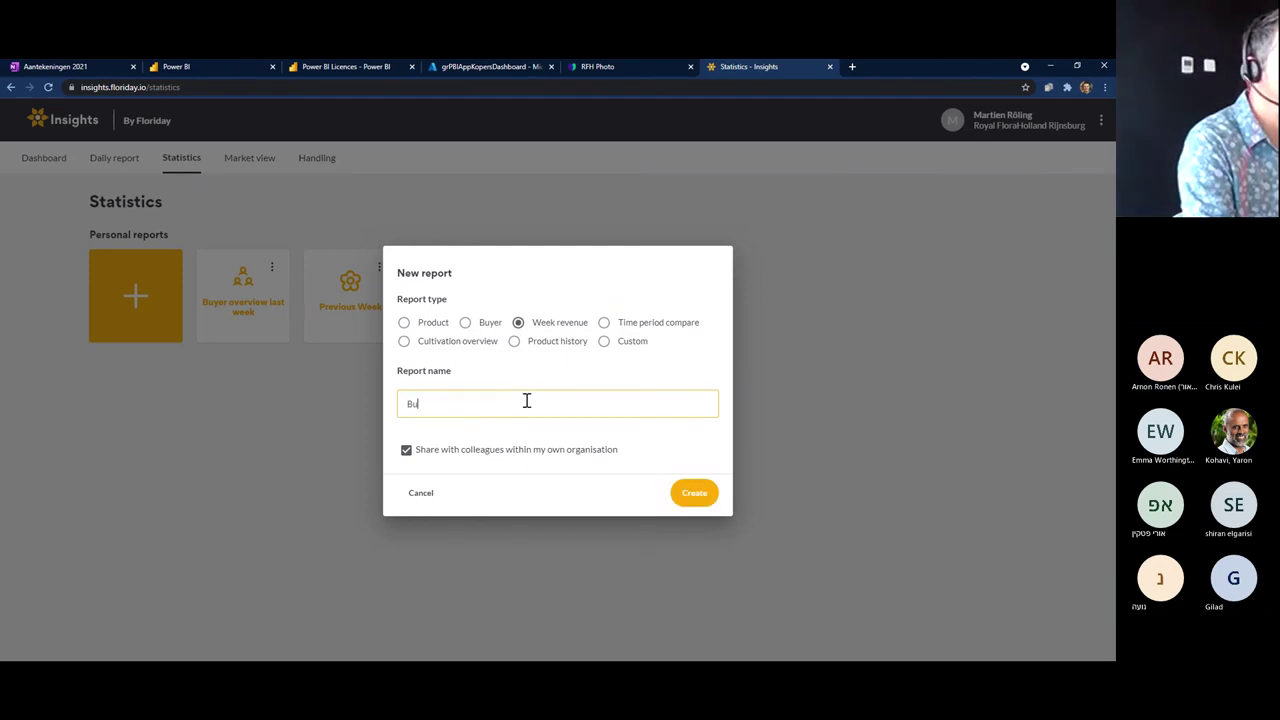
{"action": "type", "text": "yer Ana"}
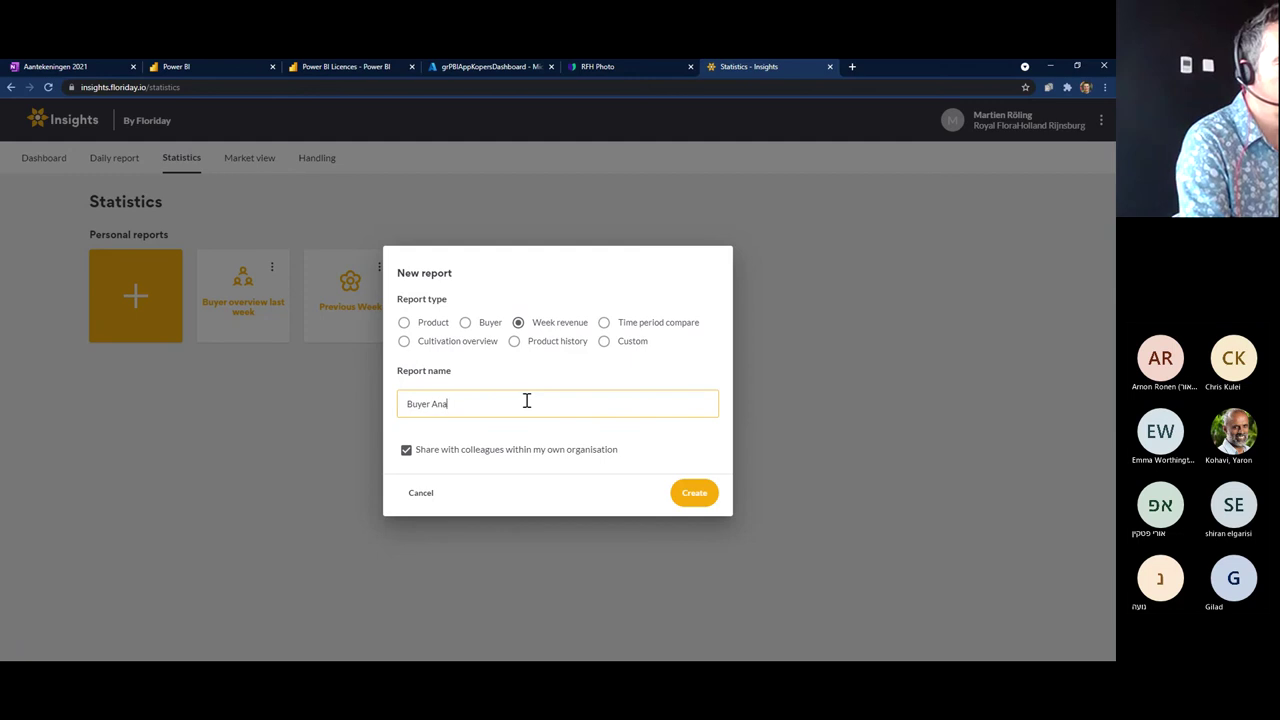
{"action": "type", "text": "y"}
{"action": "type", "text": "ysis per week"}
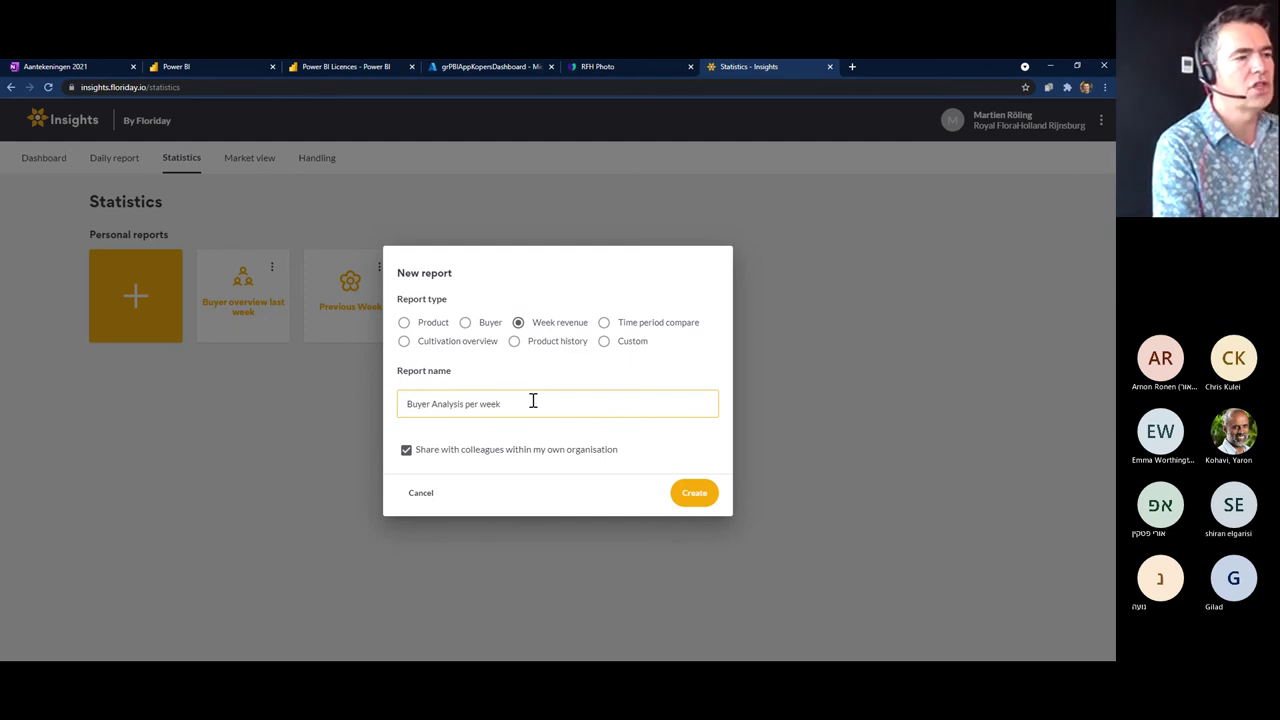
{"action": "left_click", "coordinate": [689, 492]}
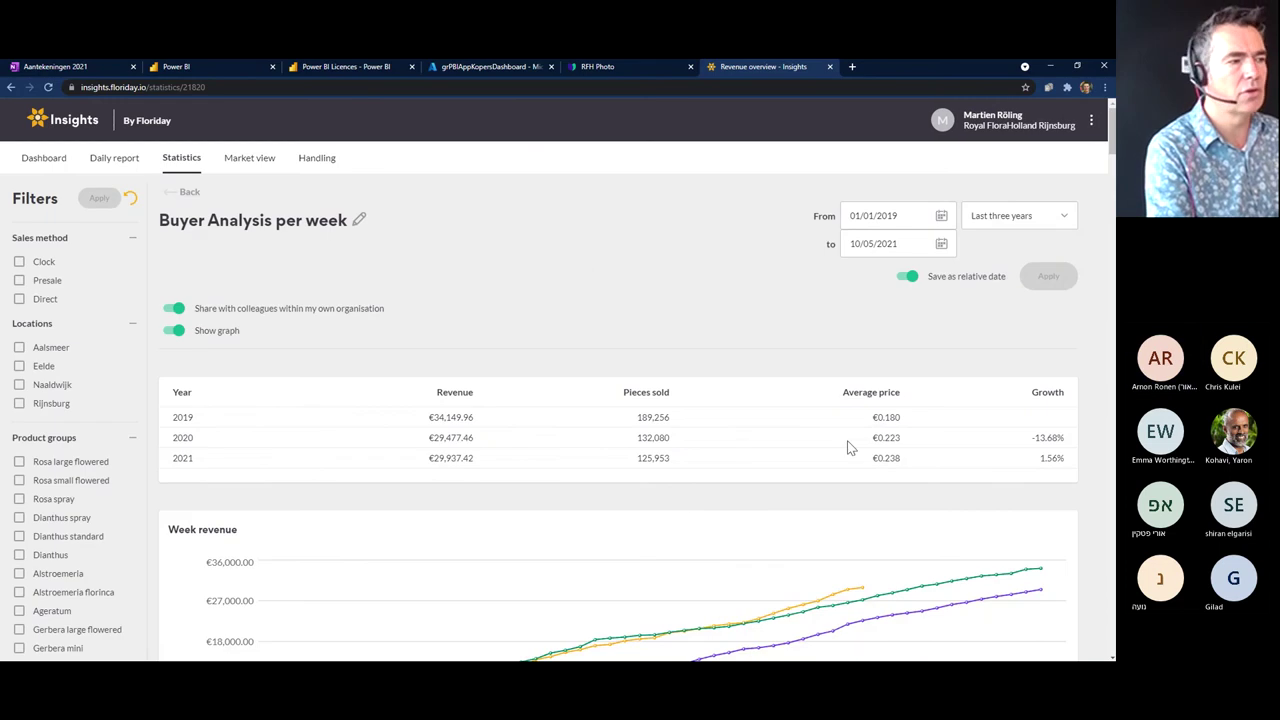
- Search the buyers for "egmo" and filter the report to the buyer company Gebr. A.& G. van Egmond
{"action": "left_click", "coordinate": [133, 440]}
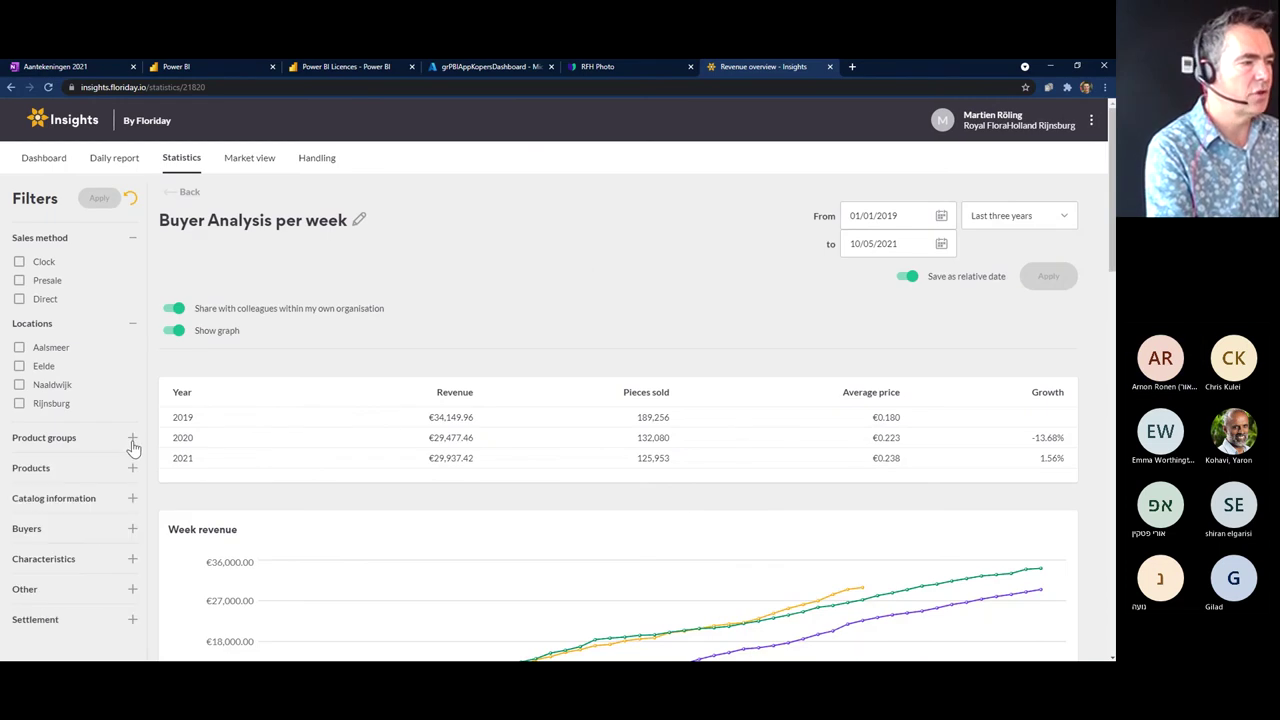
{"action": "left_click", "coordinate": [132, 528]}
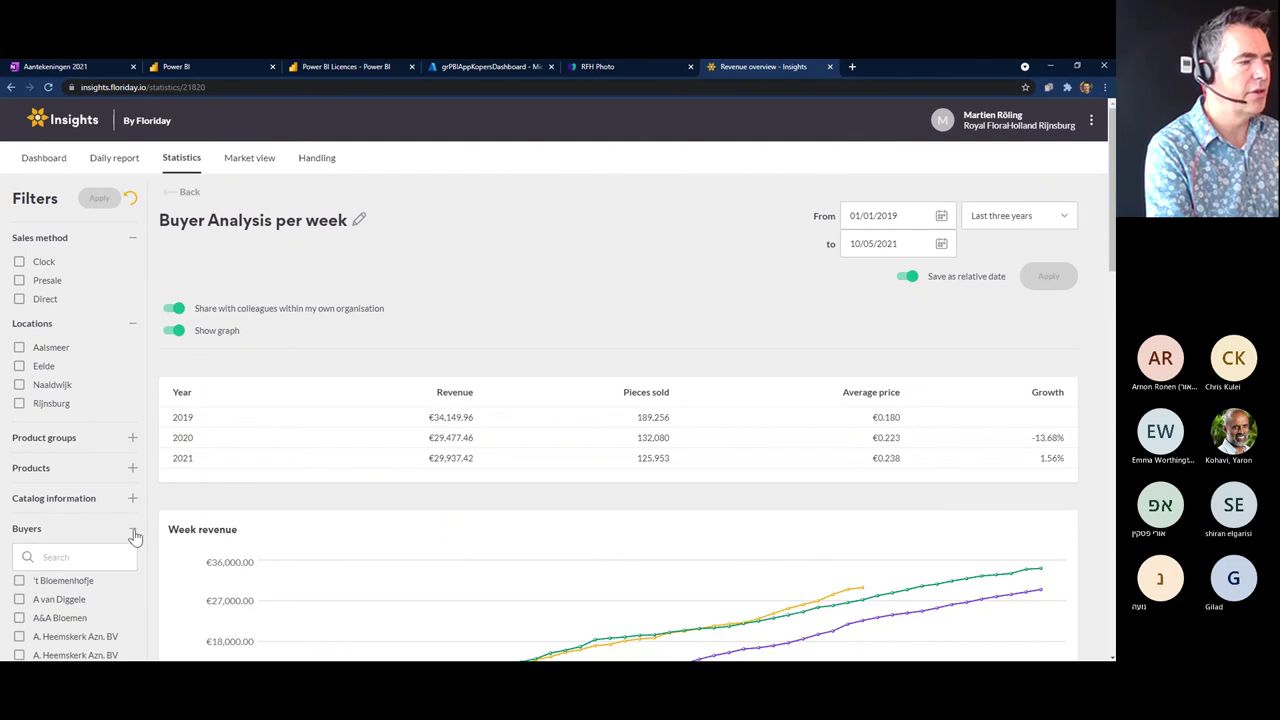
{"action": "scroll", "coordinate": [113, 535], "scroll_direction": "down", "scroll_amount": 1}
{"action": "left_click", "coordinate": [86, 498]}
{"action": "type", "text": "egmo"}
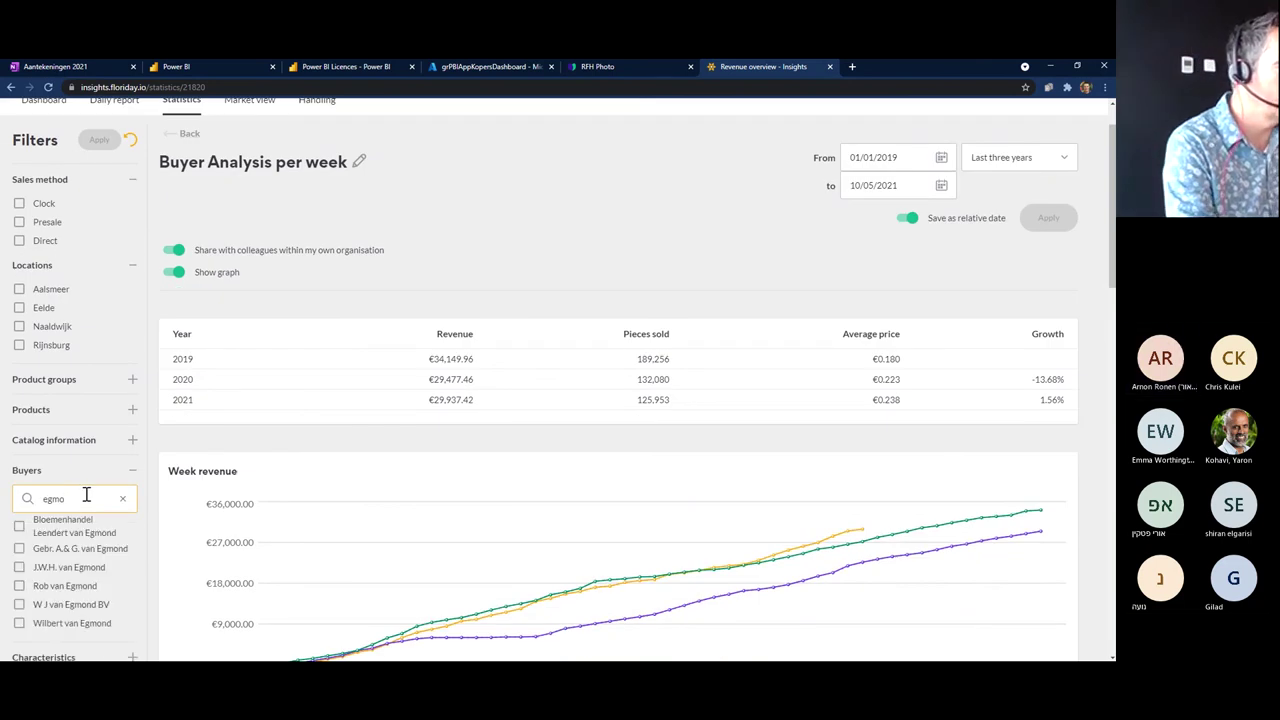
{"action": "left_click", "coordinate": [19, 548]}
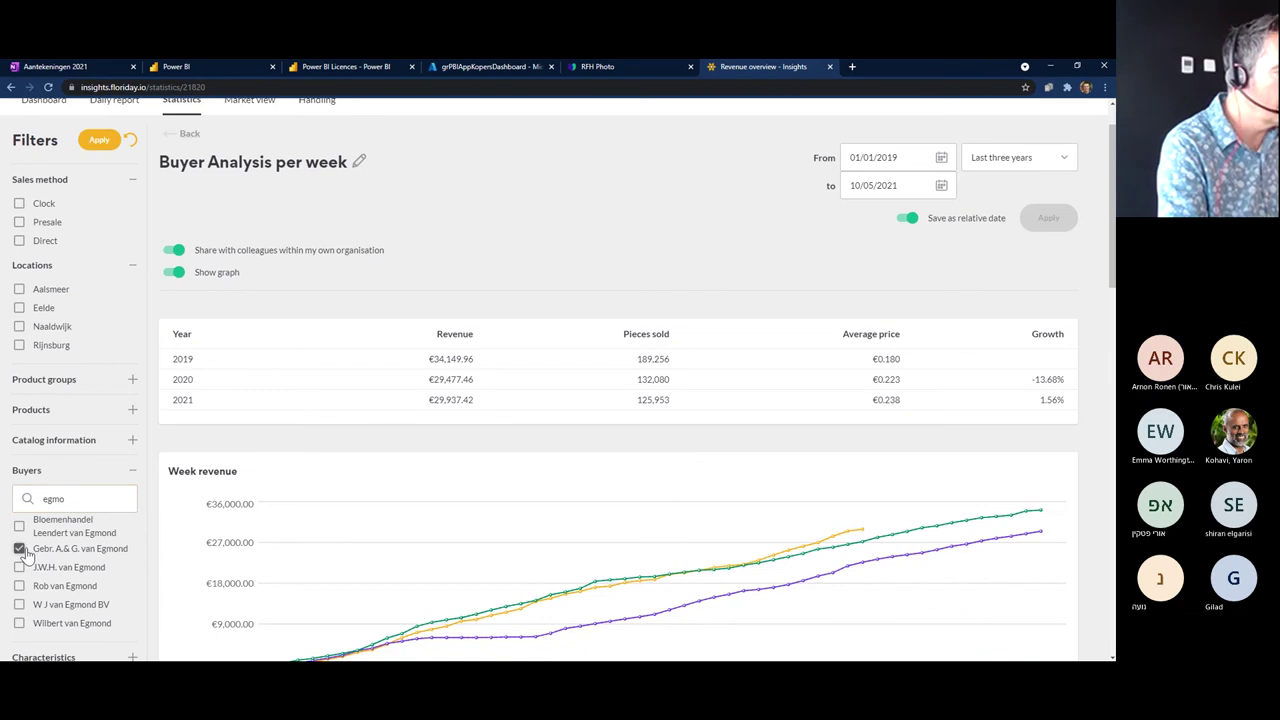
{"action": "left_click", "coordinate": [99, 141]}
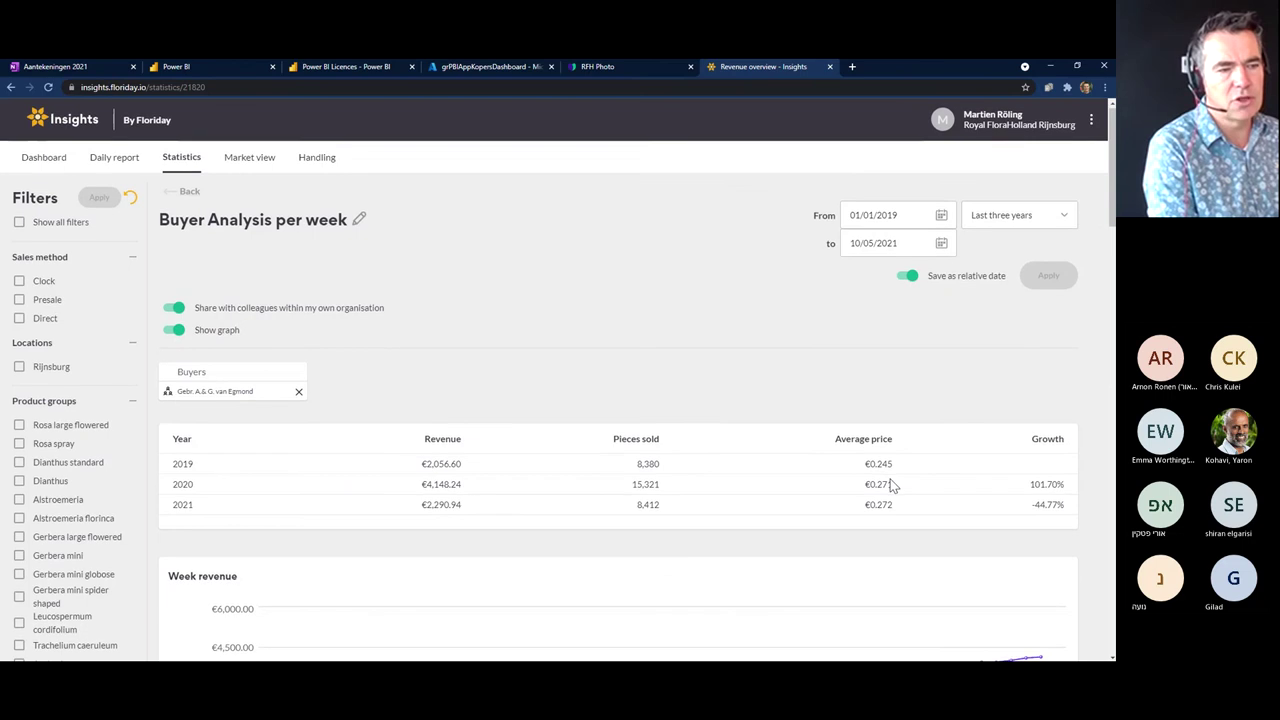
- Examine the selected buyer's revenue and pieces per week across 2021, 2020 and 2019
{"action": "scroll", "coordinate": [890, 480], "scroll_direction": "down", "scroll_amount": 4}
{"action": "scroll", "coordinate": [893, 485], "scroll_direction": "down", "scroll_amount": 3}
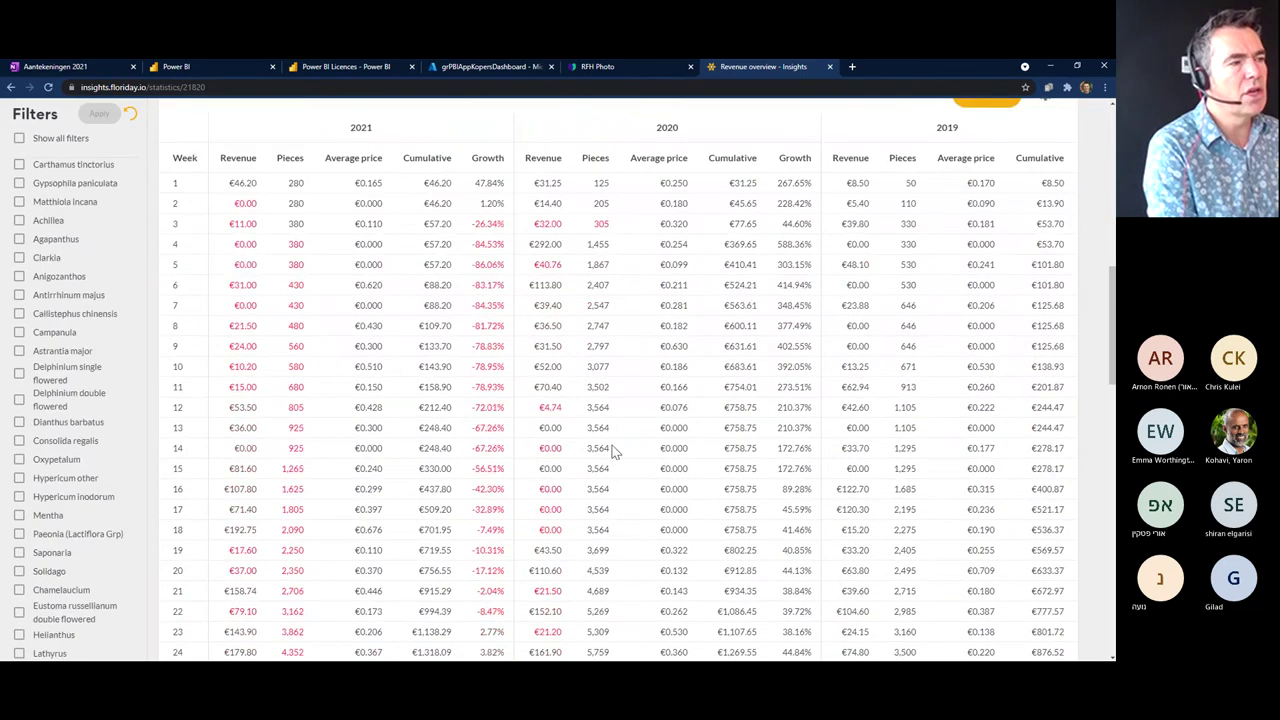
{"action": "scroll", "coordinate": [610, 448], "scroll_direction": "up", "scroll_amount": 1}
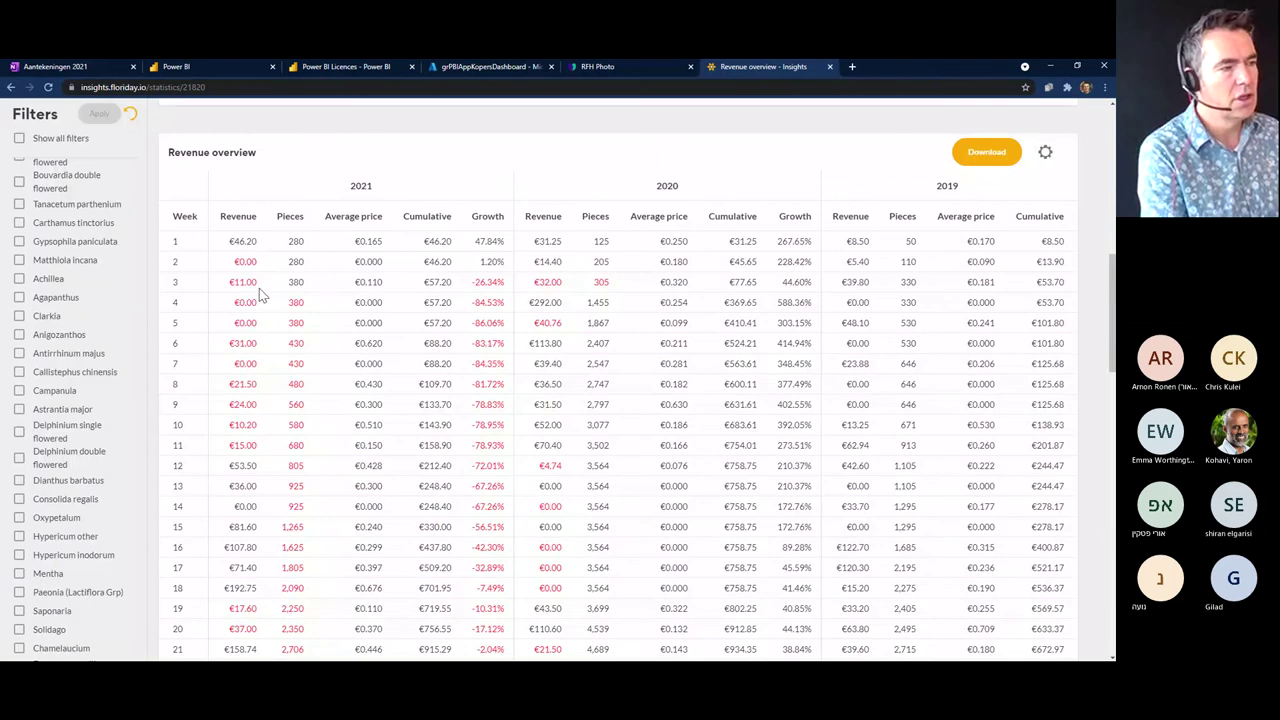
{"action": "scroll", "coordinate": [260, 300], "scroll_direction": "down", "scroll_amount": 3}
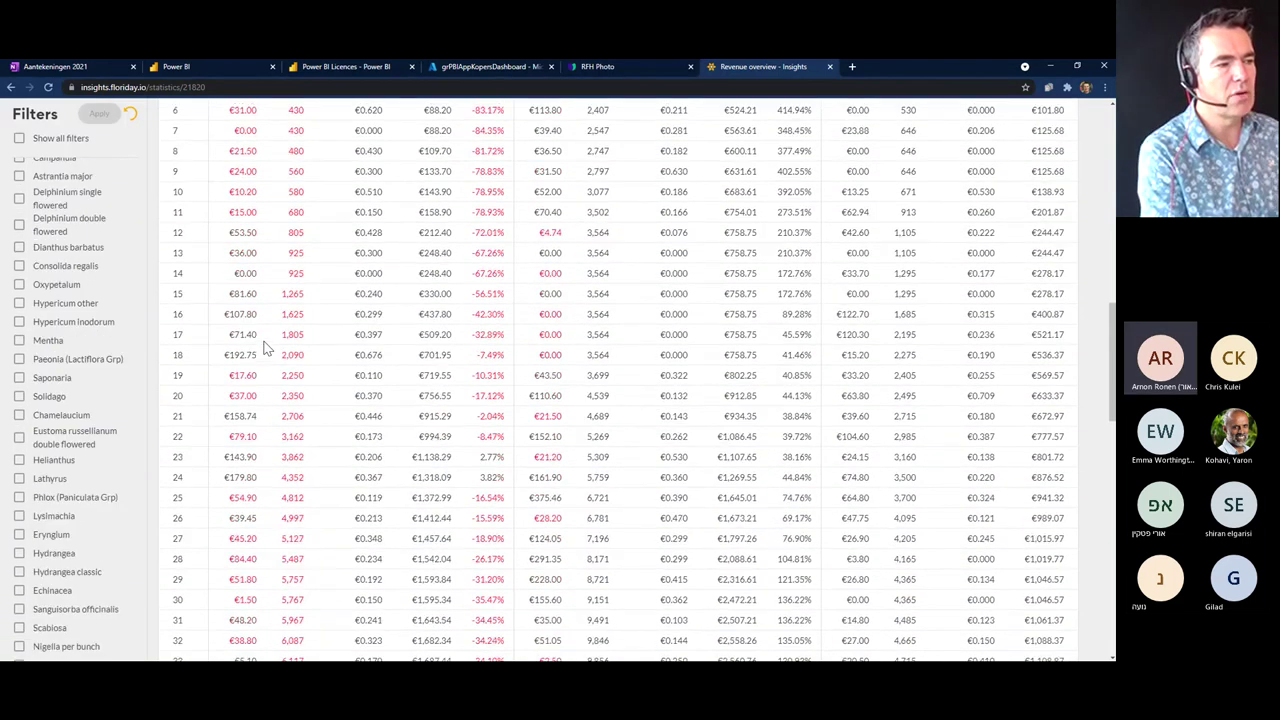
- Review the buyer's weekly revenue overview table through the last weeks, returning to the yearly totals at the report's start
{"action": "scroll", "coordinate": [266, 347], "scroll_direction": "down", "scroll_amount": 4}
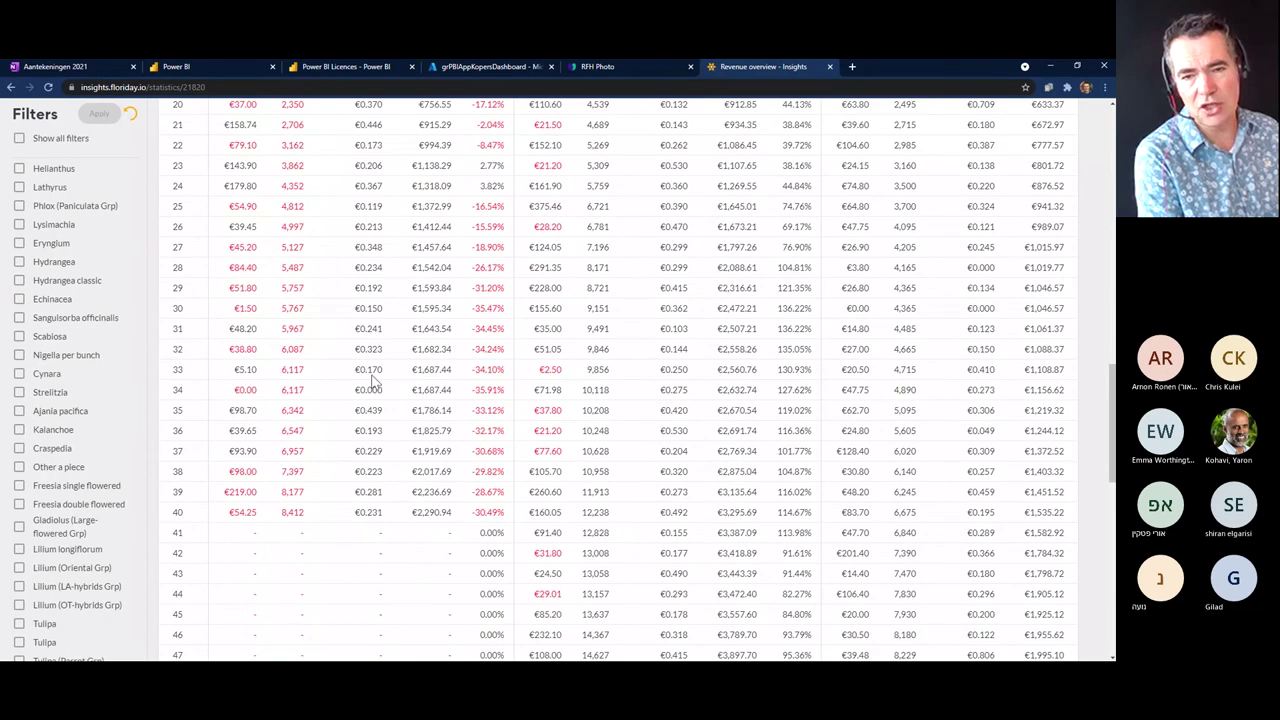
{"action": "scroll", "coordinate": [368, 430], "scroll_direction": "up", "scroll_amount": 3}
{"action": "scroll", "coordinate": [370, 438], "scroll_direction": "up", "scroll_amount": 5}
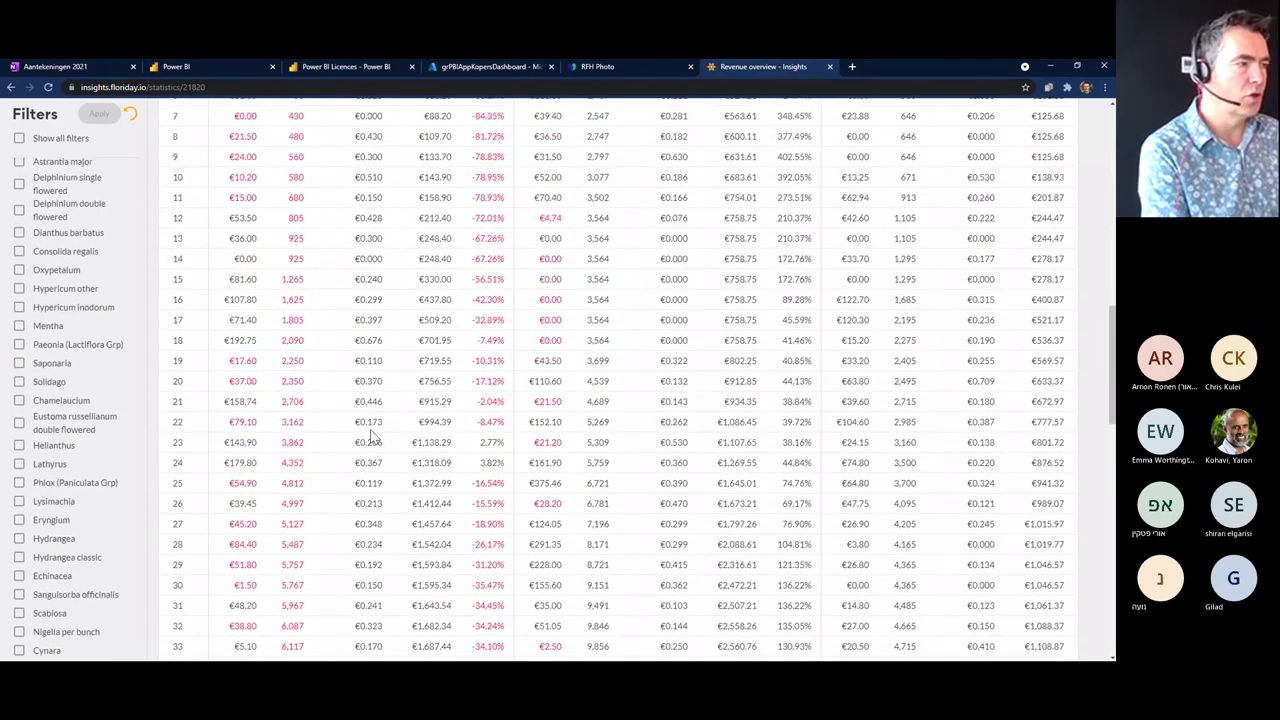
{"action": "scroll", "coordinate": [231, 401], "scroll_direction": "up", "scroll_amount": 6}
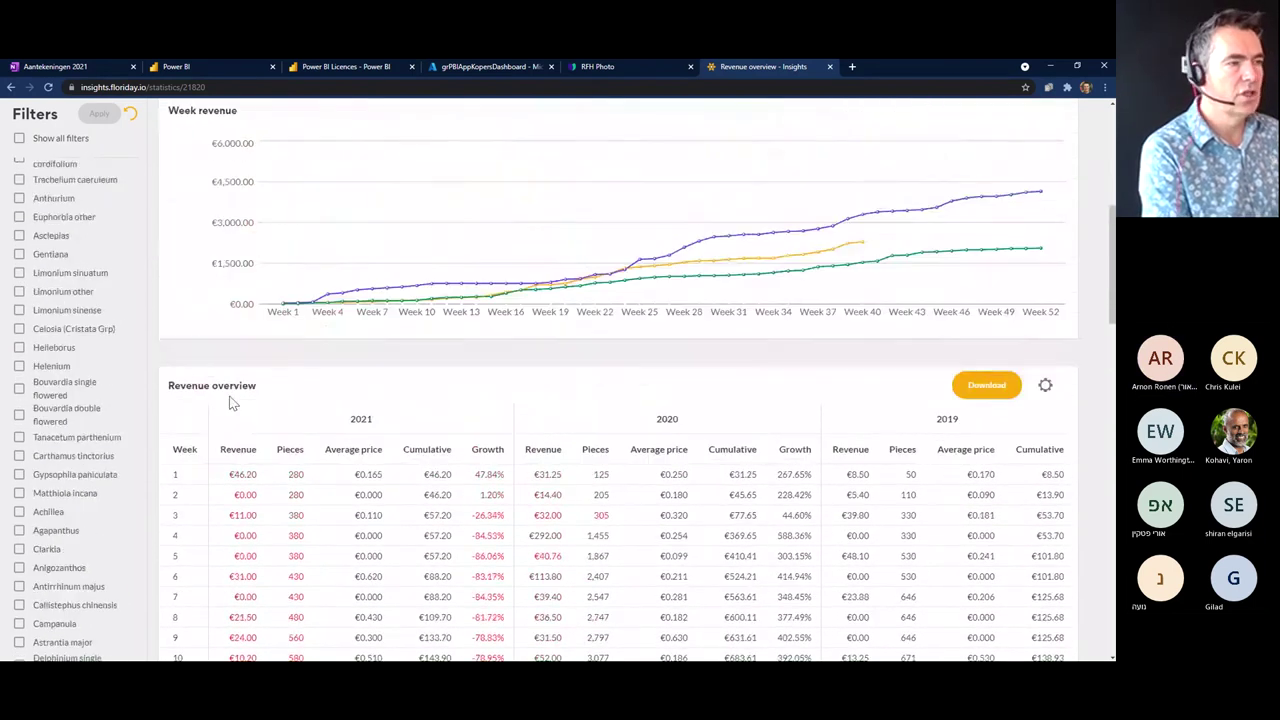
{"action": "scroll", "coordinate": [231, 401], "scroll_direction": "up", "scroll_amount": 2}
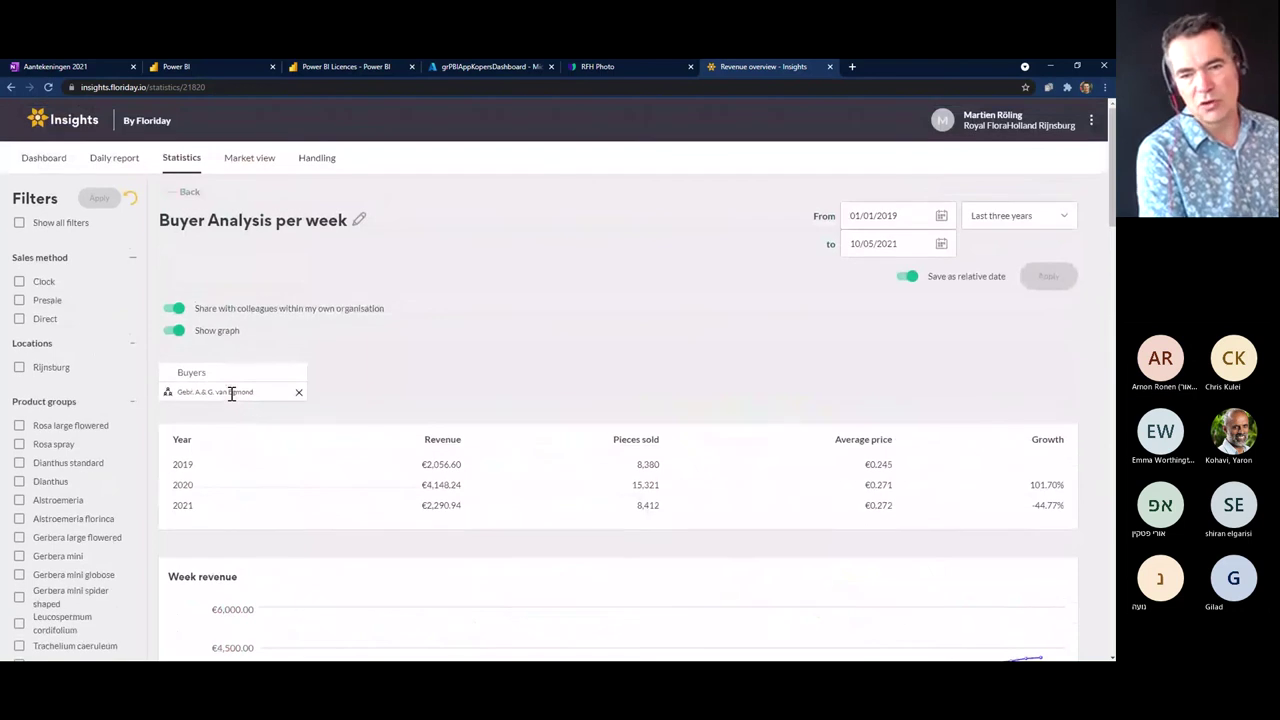
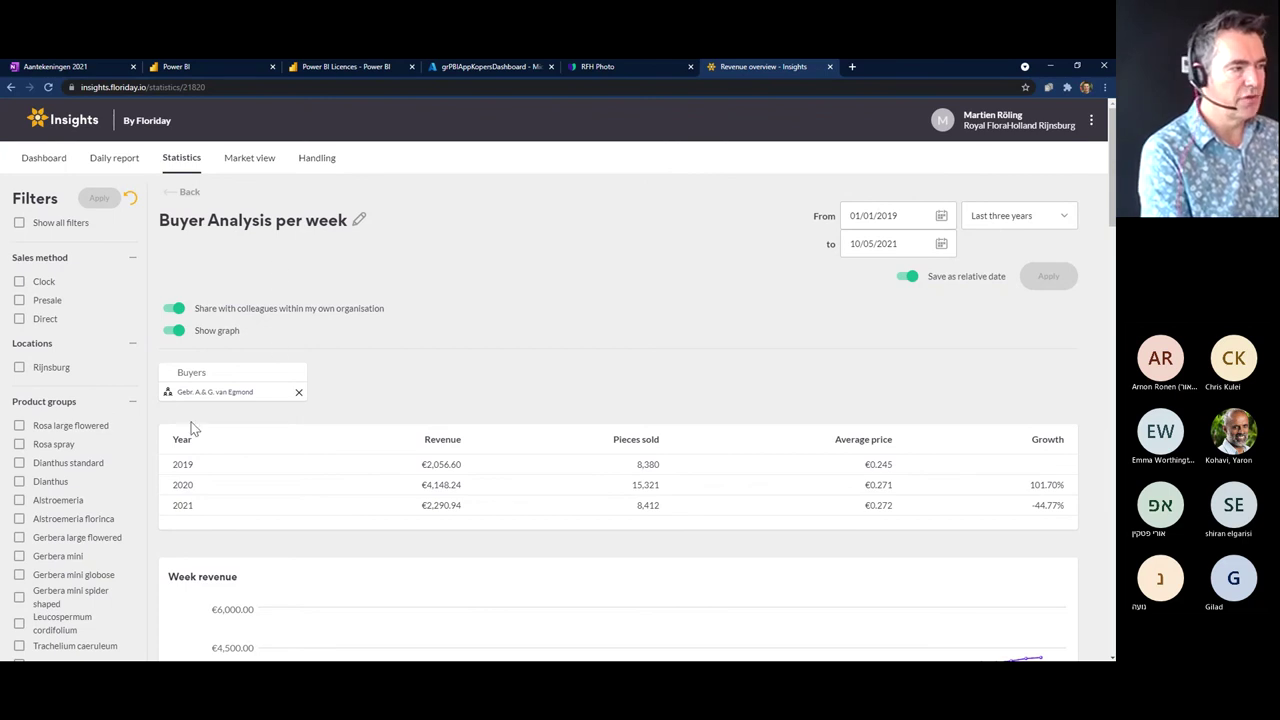
- Create a new Time period compare report named "Report Valentine", shared with colleagues within the organisation
{"action": "left_click", "coordinate": [189, 199]}
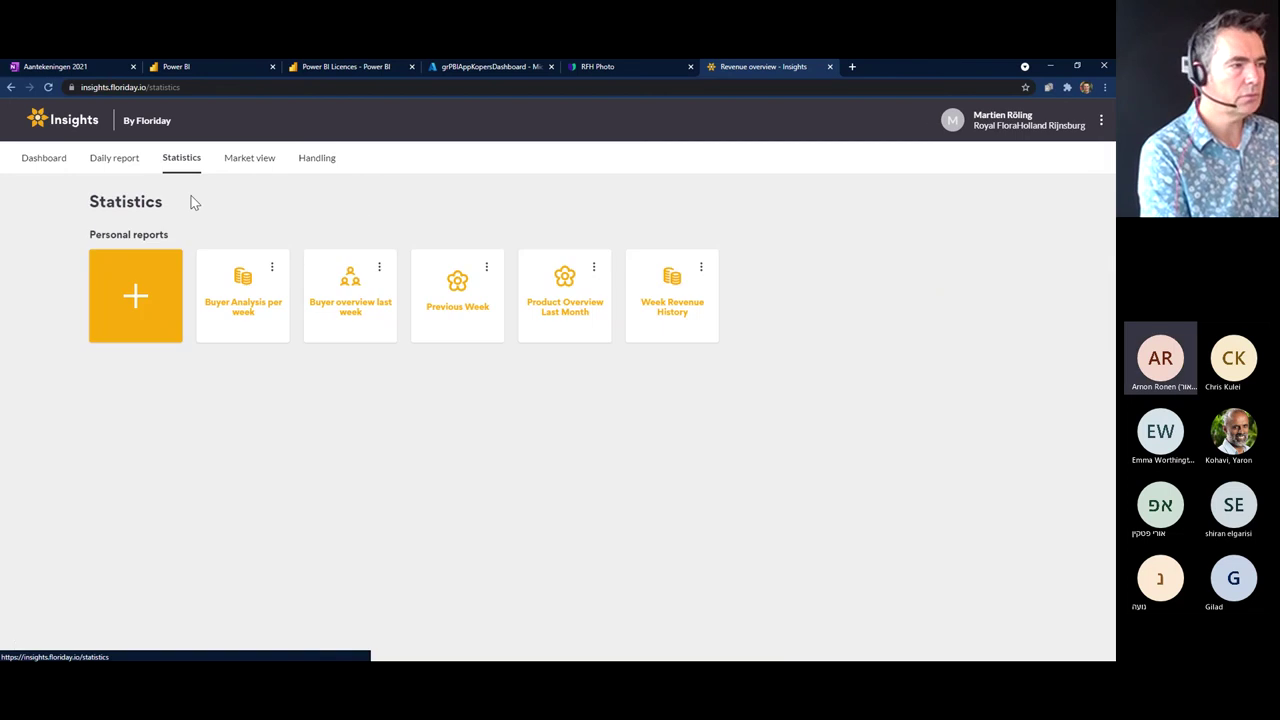
{"action": "left_click", "coordinate": [145, 316]}
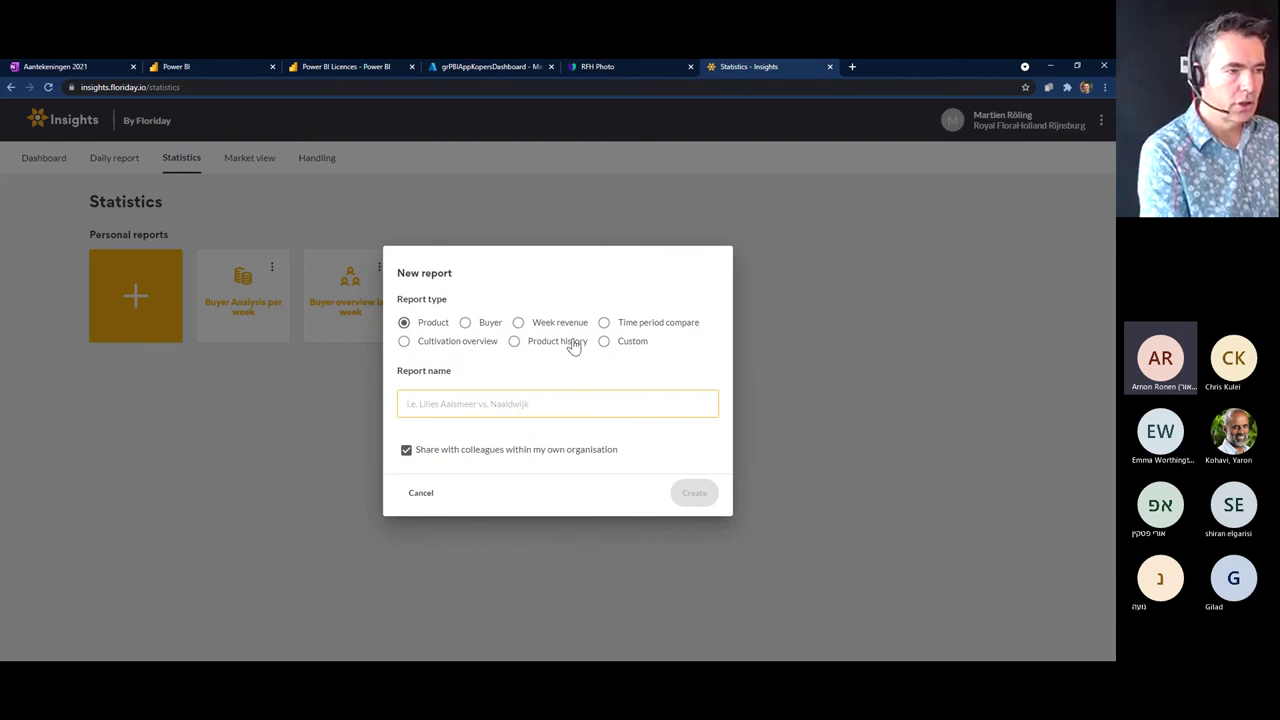
{"action": "left_click", "coordinate": [604, 324]}
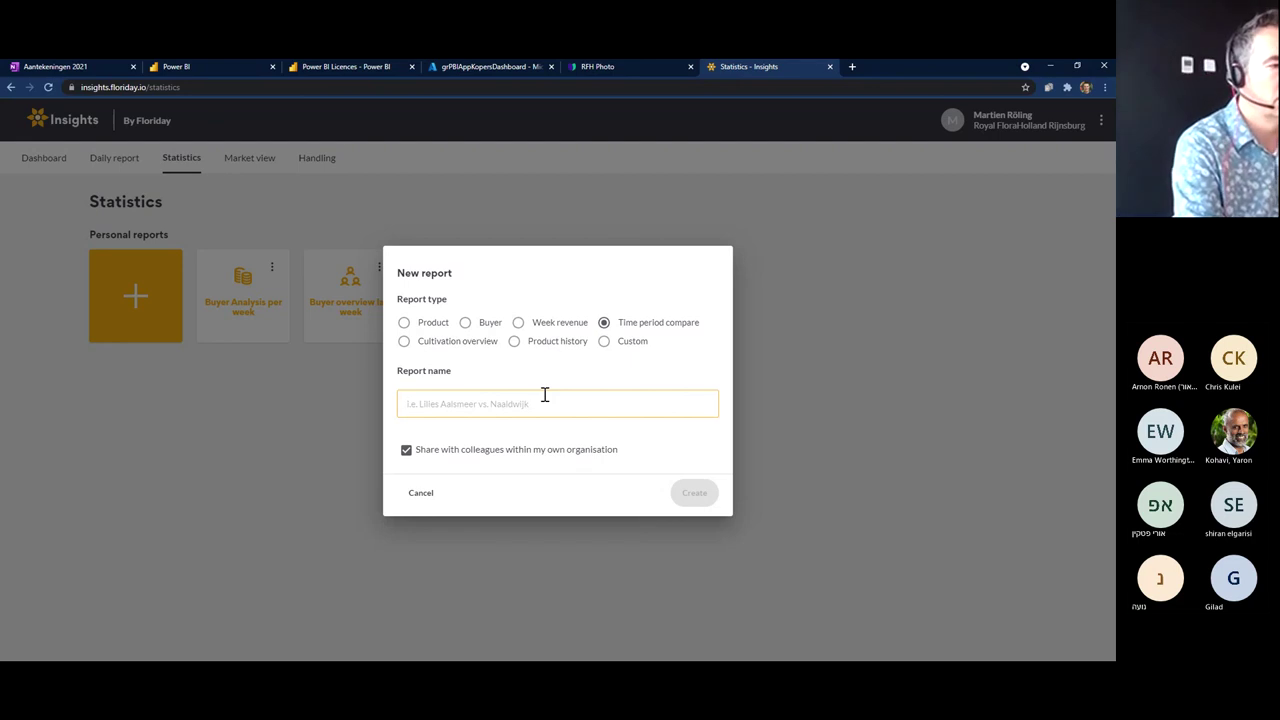
{"action": "type", "text": "Report"}
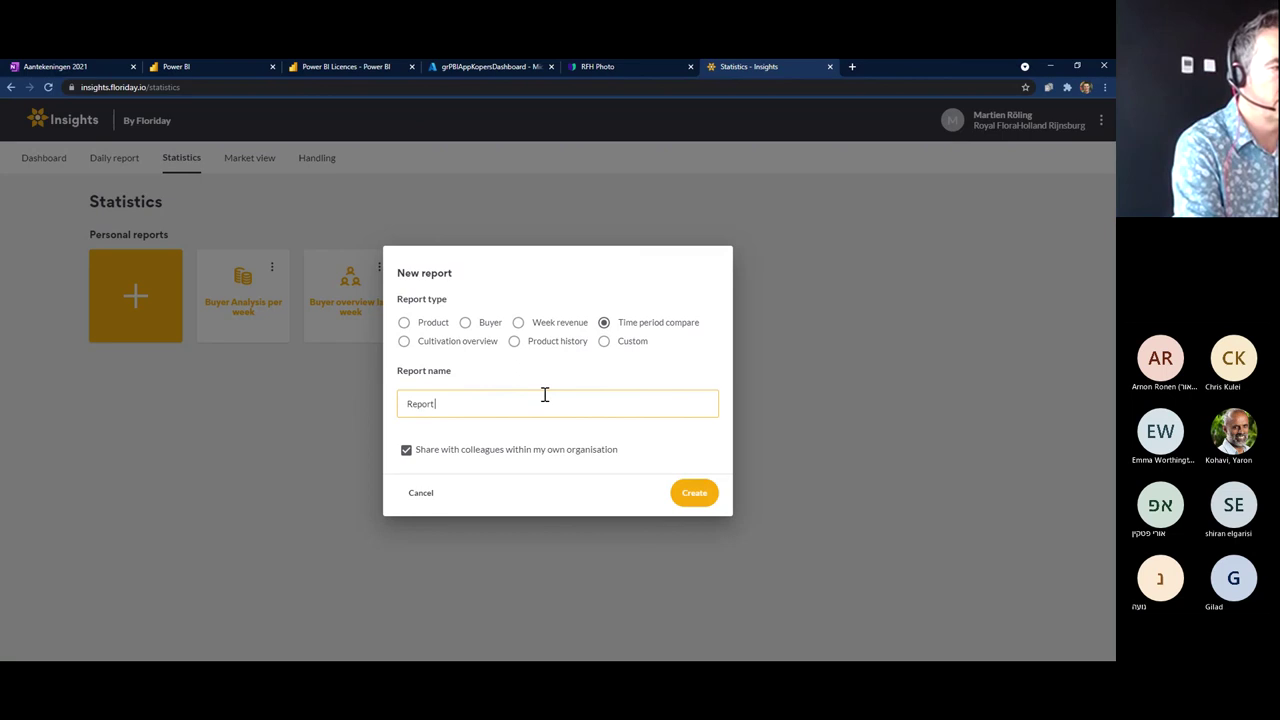
{"action": "type", "text": " Vale"}
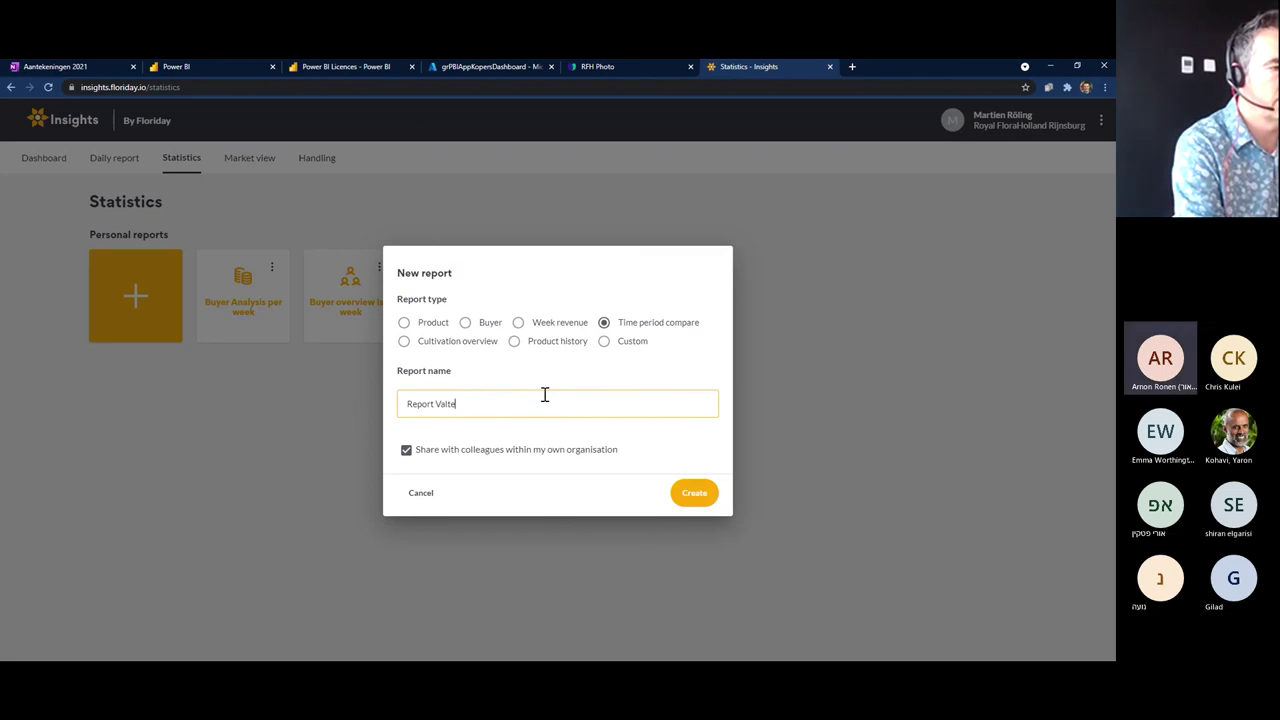
{"action": "type", "text": "ntine"}
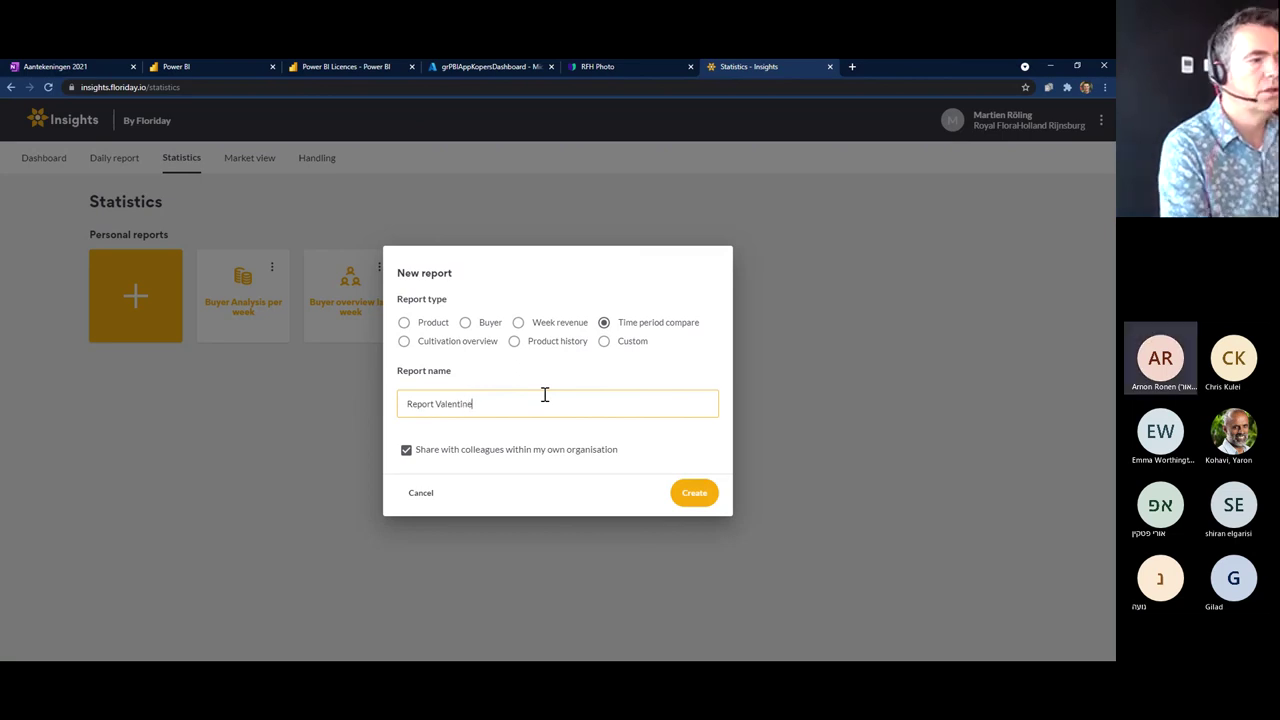
{"action": "left_click", "coordinate": [689, 497]}
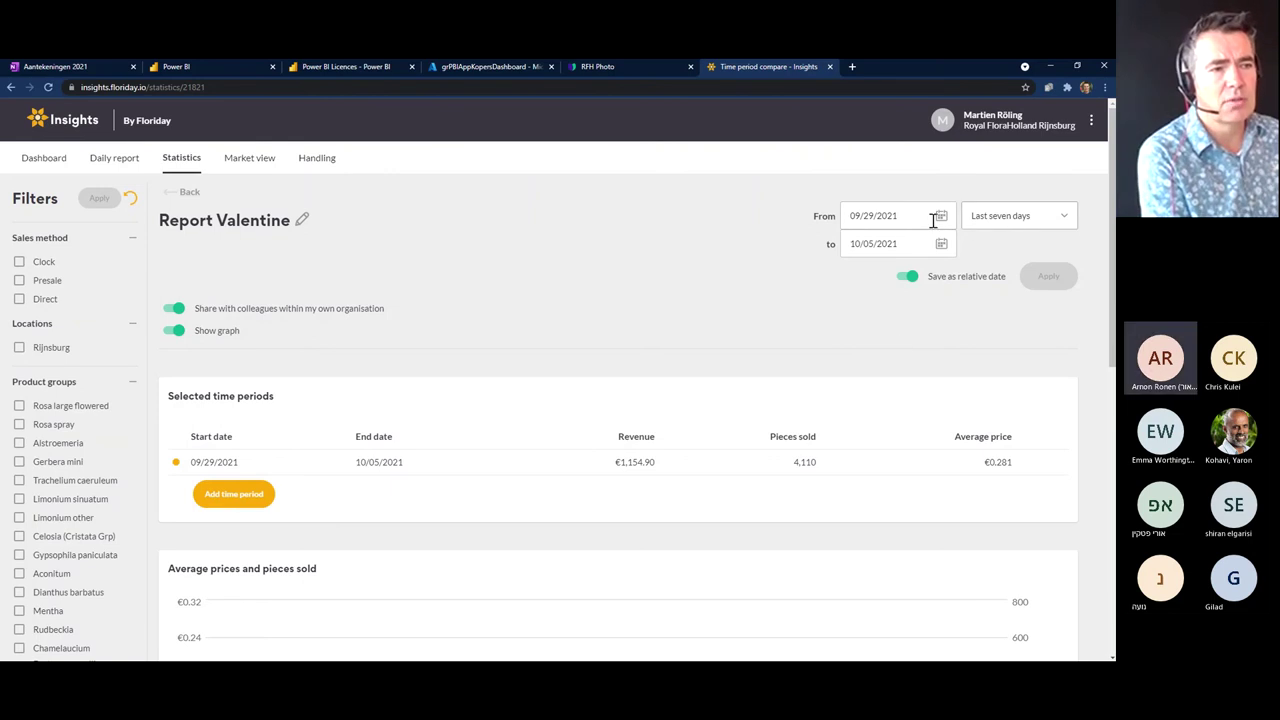
- Set the start date of the Valentine report's first period to 02/01/2021
{"action": "left_click", "coordinate": [895, 215]}
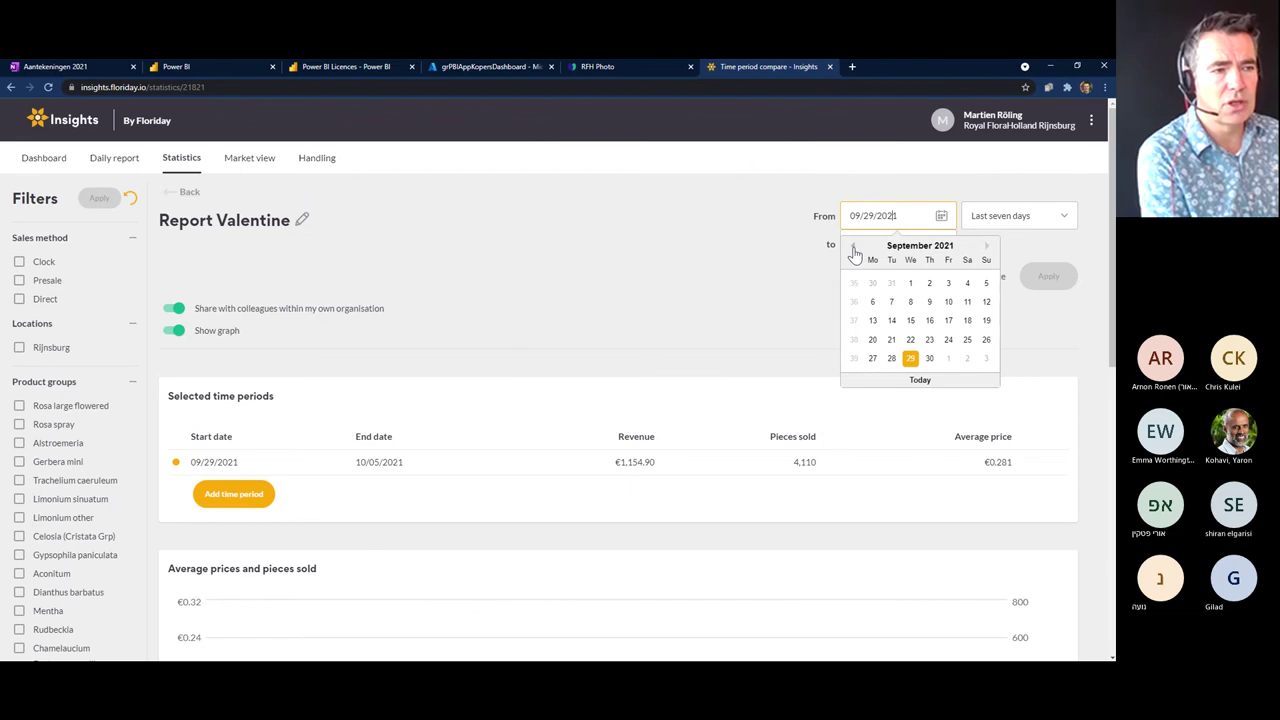
{"action": "left_click", "coordinate": [854, 247]}
{"action": "left_click", "coordinate": [854, 247]}
{"action": "left_click", "coordinate": [854, 247]}
{"action": "left_click", "coordinate": [854, 247]}
{"action": "left_click", "coordinate": [854, 247]}
{"action": "left_click", "coordinate": [854, 247]}
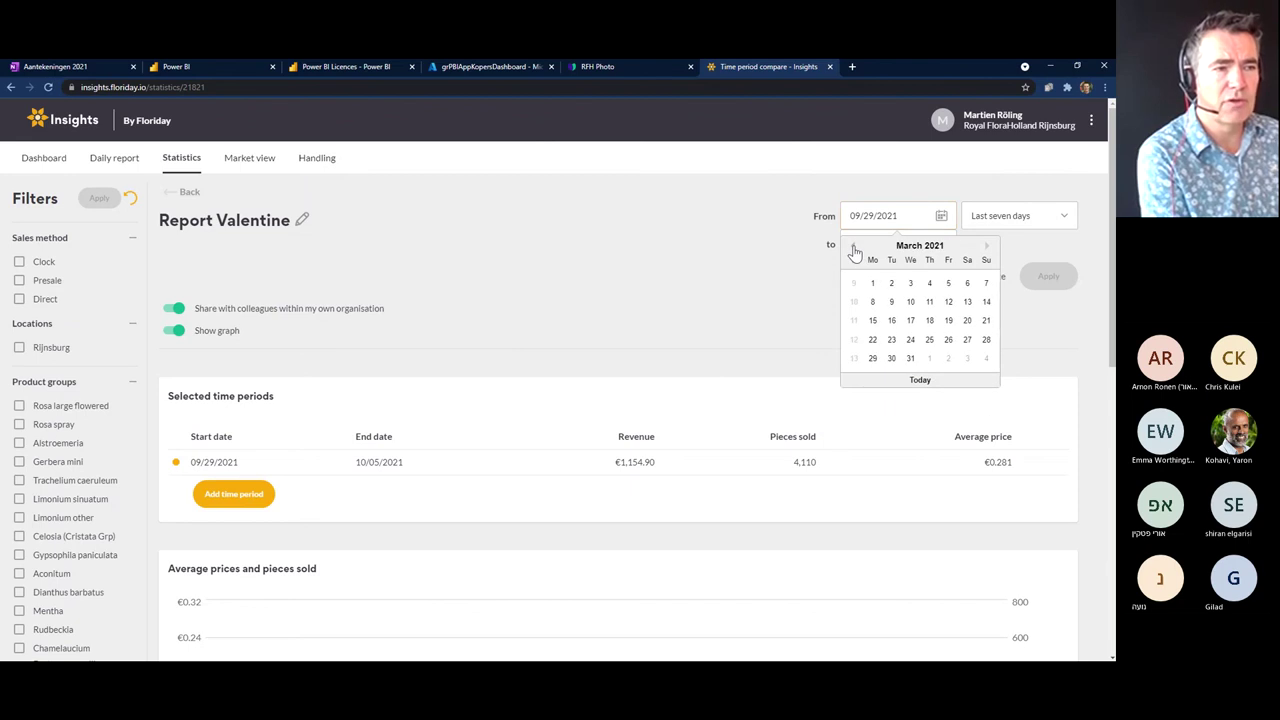
{"action": "left_click", "coordinate": [854, 247]}
{"action": "left_click", "coordinate": [854, 247]}
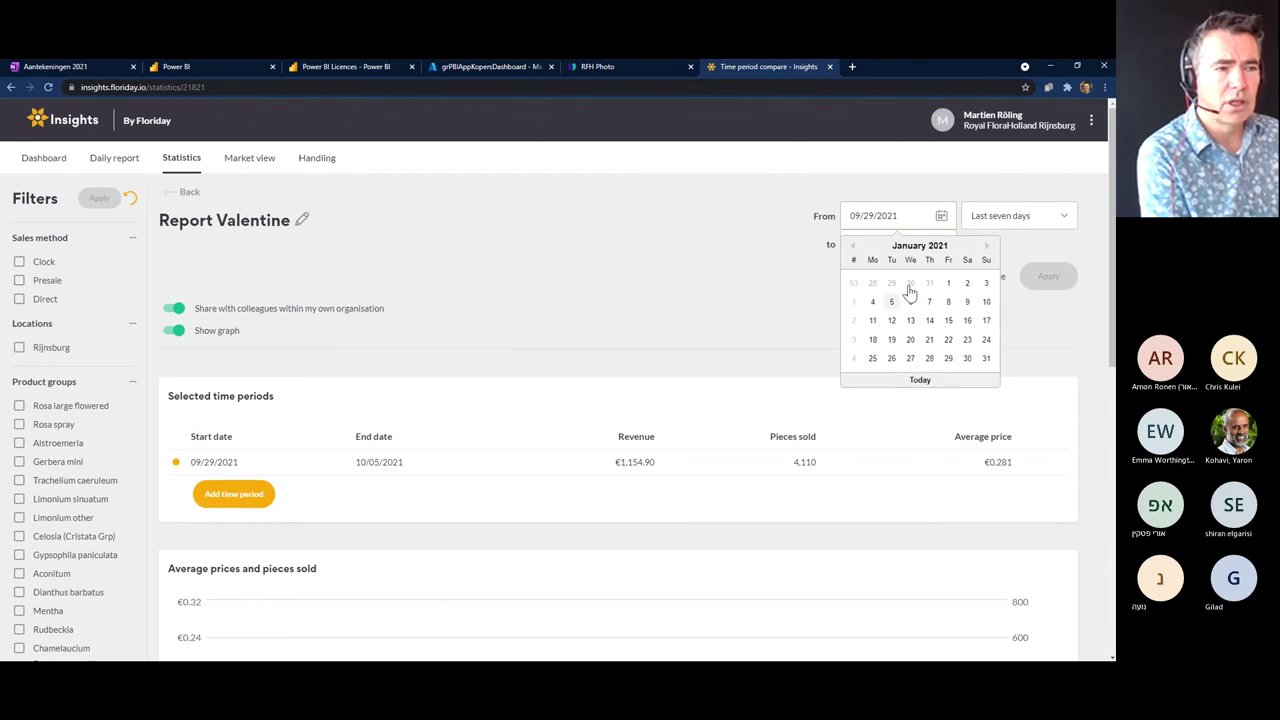
{"action": "left_click", "coordinate": [986, 248]}
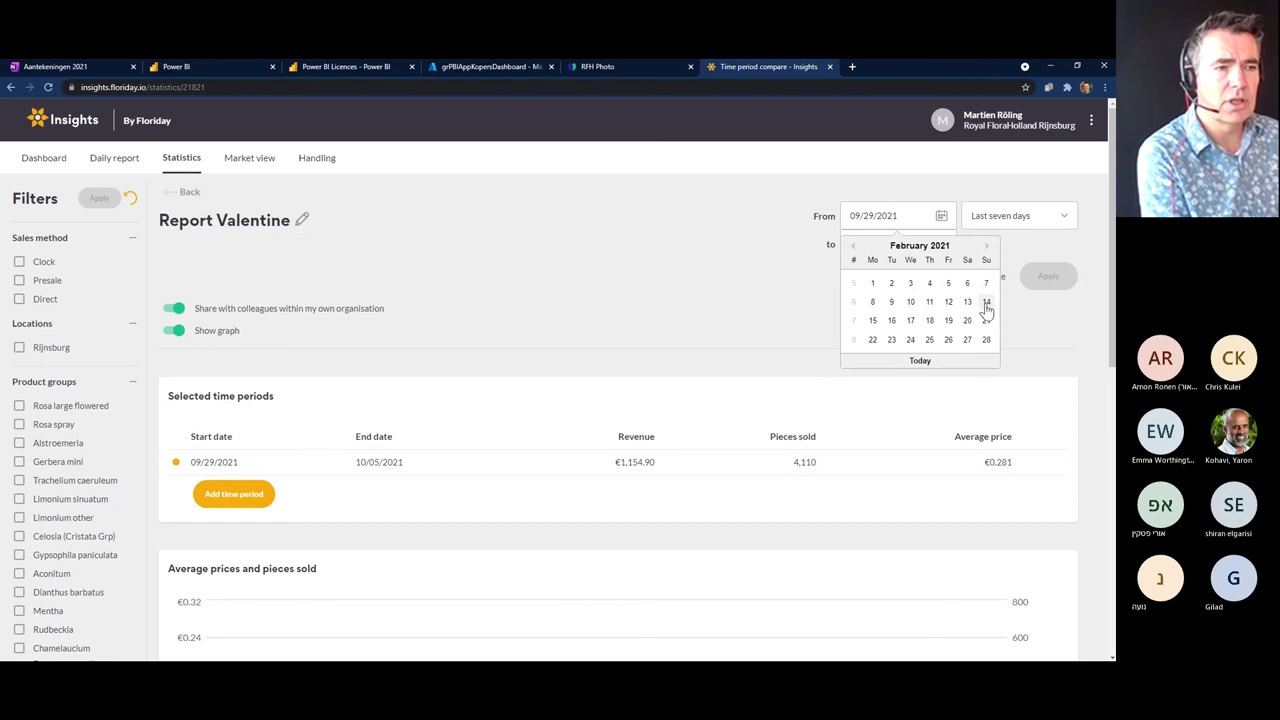
{"action": "left_click", "coordinate": [872, 286]}
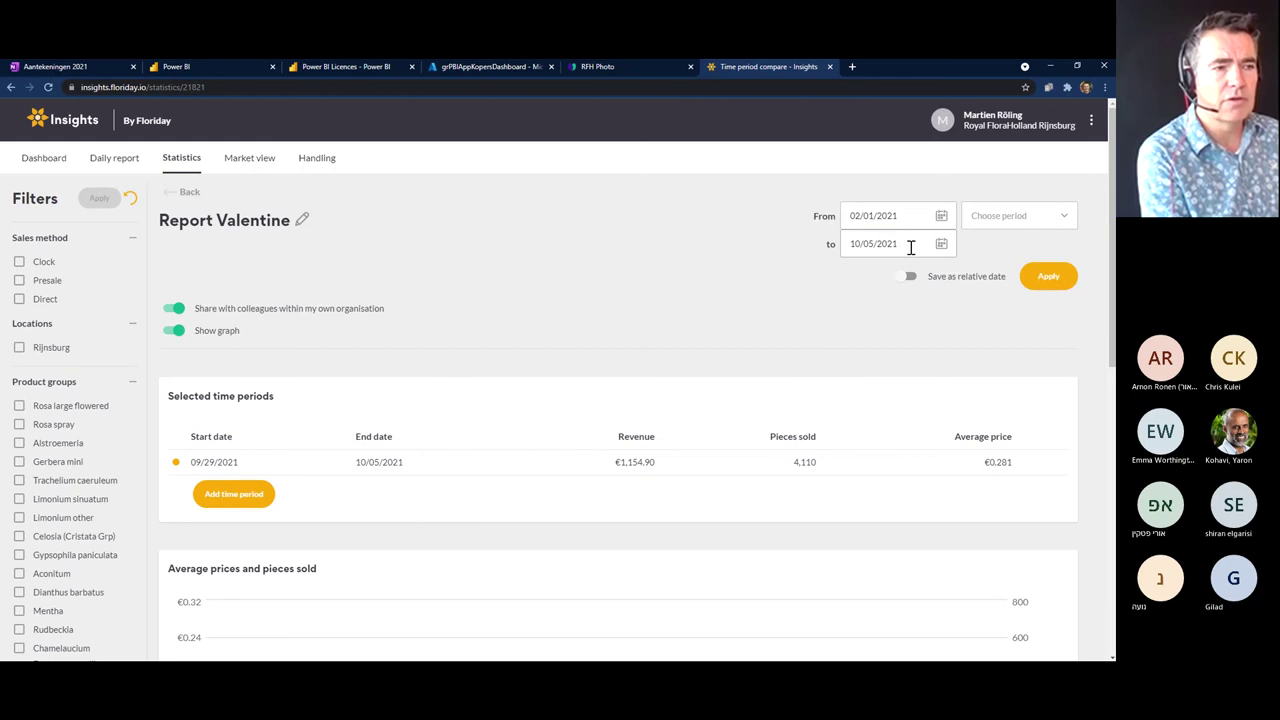
- Set the period's end date to 02/14/2021 and apply the date range to the report
{"action": "left_click", "coordinate": [910, 244]}
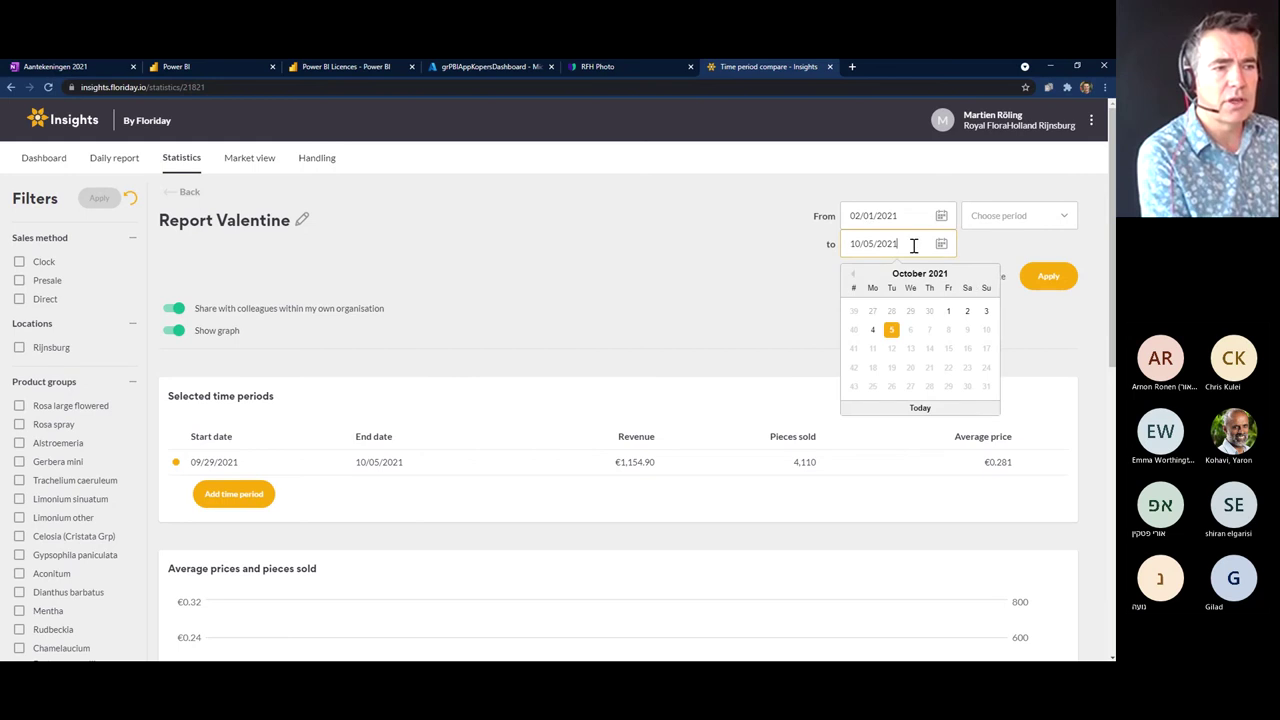
{"action": "left_click", "coordinate": [853, 274]}
{"action": "left_click", "coordinate": [853, 274]}
{"action": "left_click", "coordinate": [853, 274]}
{"action": "left_click", "coordinate": [853, 274]}
{"action": "left_click", "coordinate": [852, 275]}
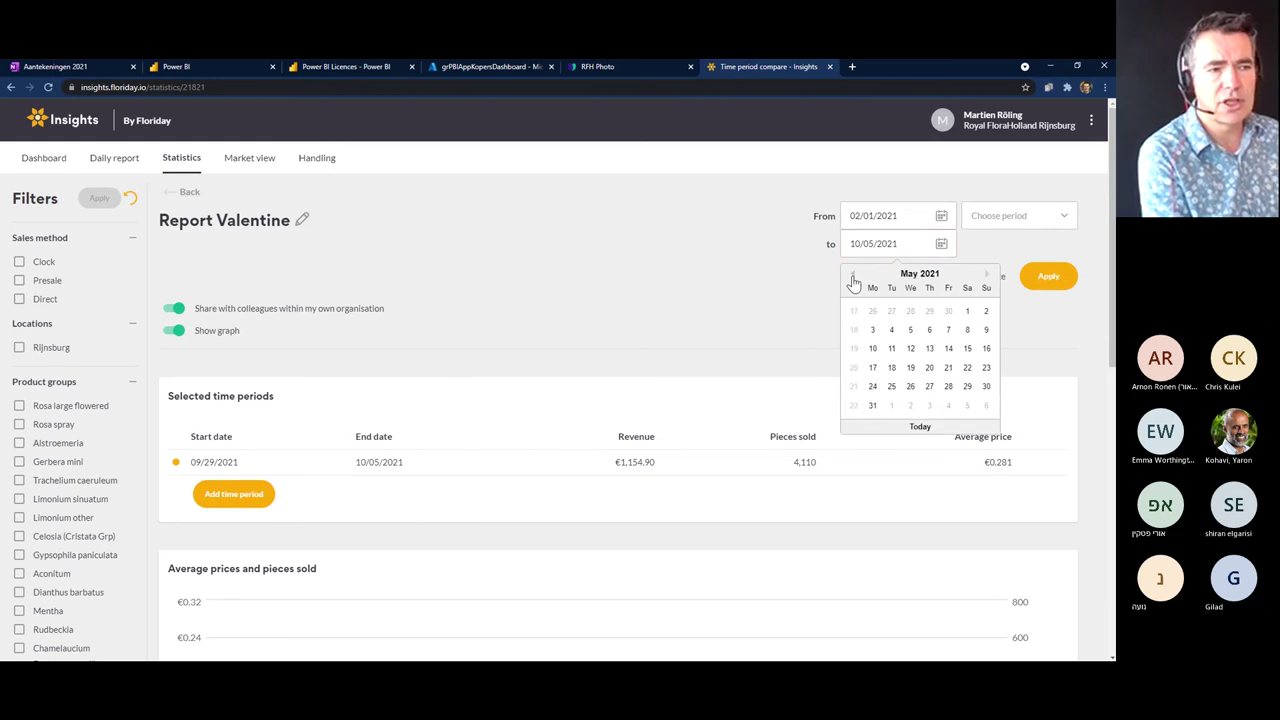
{"action": "left_click", "coordinate": [852, 275]}
{"action": "left_click", "coordinate": [852, 275]}
{"action": "left_click", "coordinate": [852, 275]}
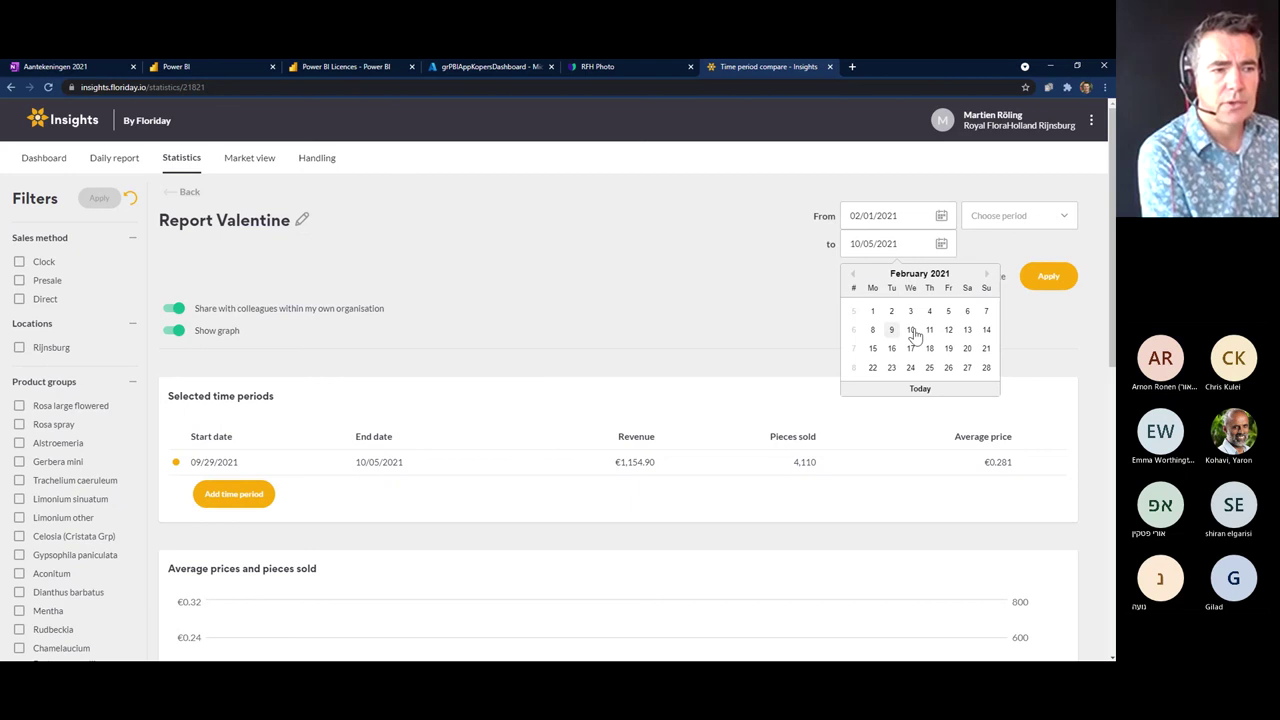
{"action": "left_click", "coordinate": [986, 331]}
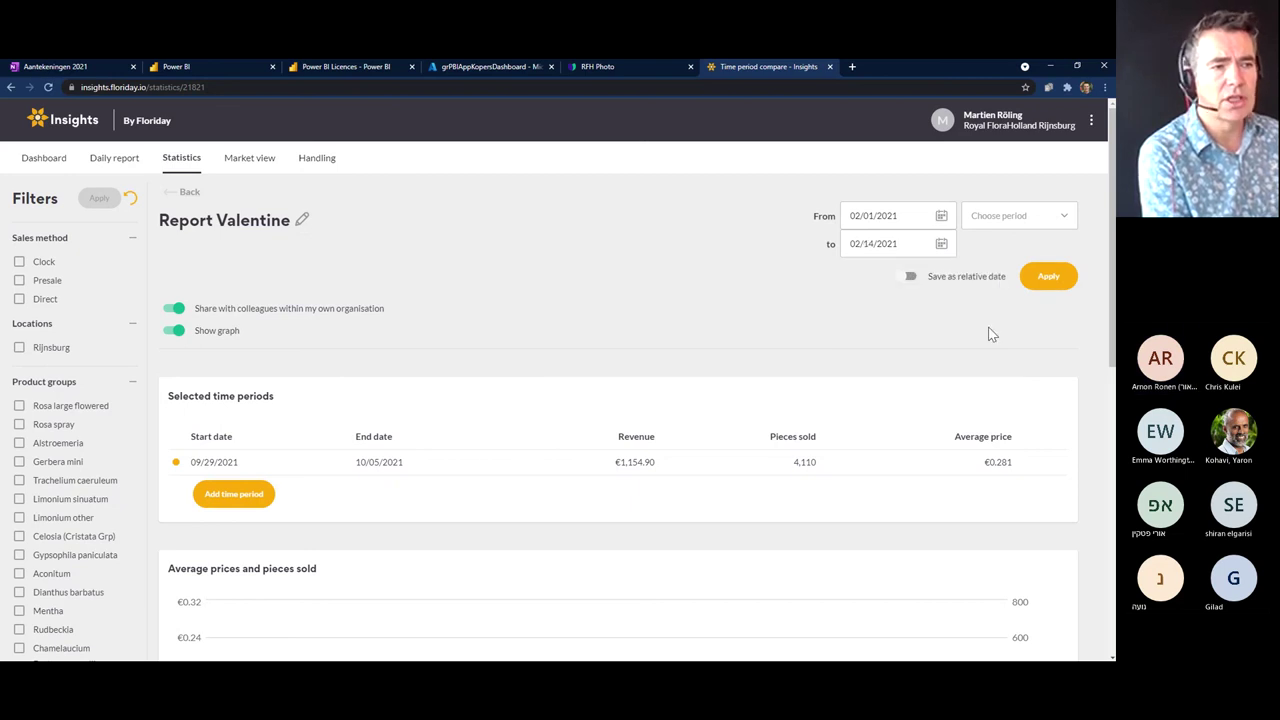
{"action": "left_click", "coordinate": [1040, 280]}
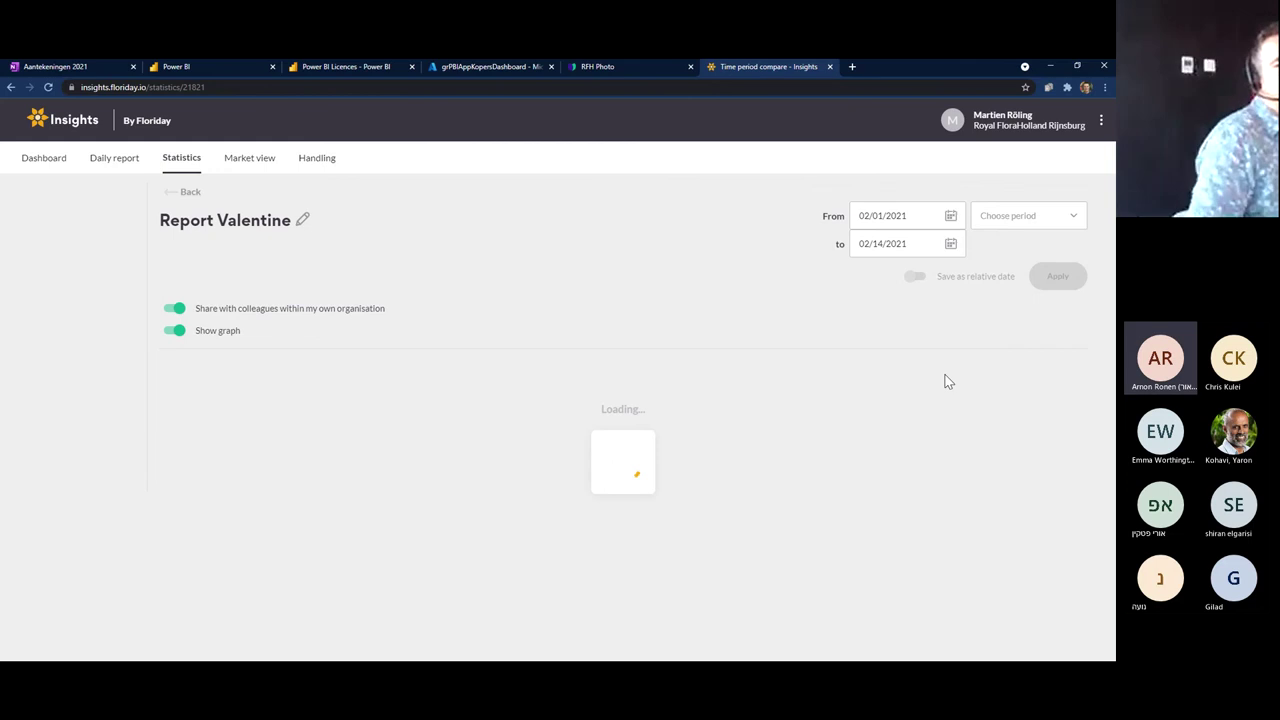
- Add a second time period starting on Monday 02/03/2020 to the comparison and apply it
{"action": "scroll", "coordinate": [871, 432], "scroll_direction": "down", "scroll_amount": 1}
{"action": "scroll", "coordinate": [871, 436], "scroll_direction": "down", "scroll_amount": 6}
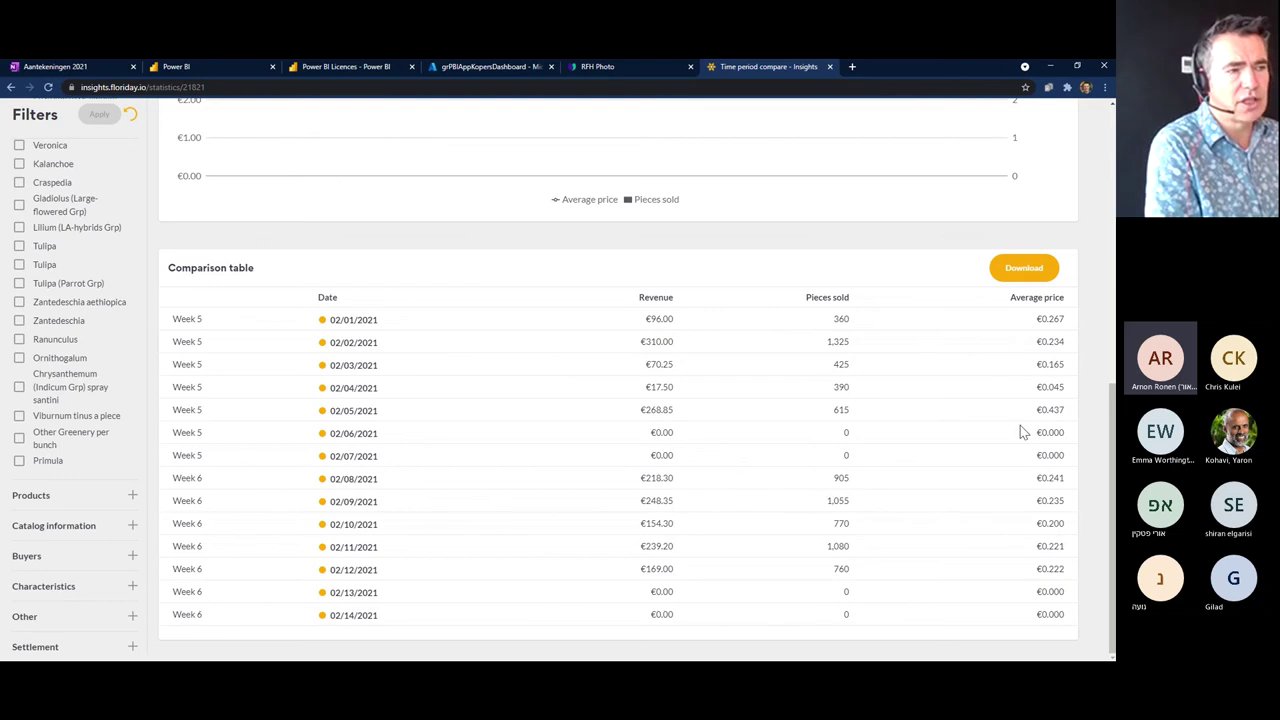
{"action": "scroll", "coordinate": [1017, 426], "scroll_direction": "up", "scroll_amount": 3}
{"action": "scroll", "coordinate": [1017, 426], "scroll_direction": "up", "scroll_amount": 3}
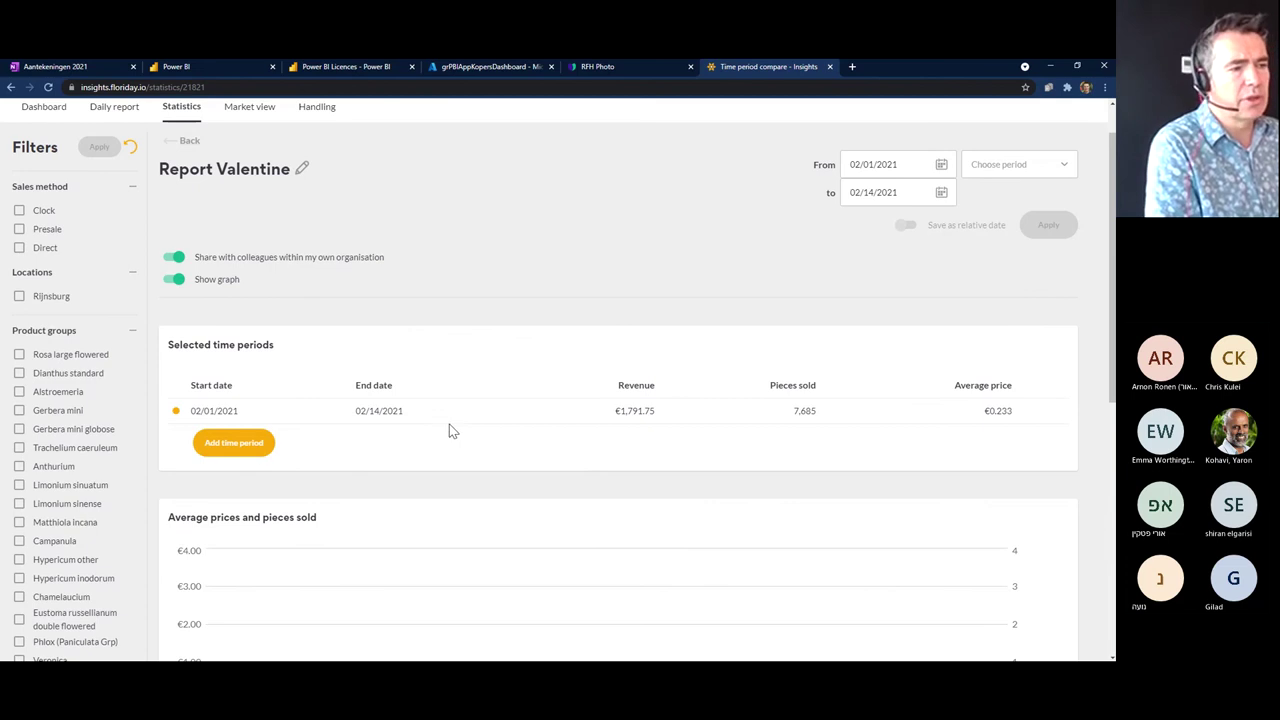
{"action": "left_click", "coordinate": [237, 443]}
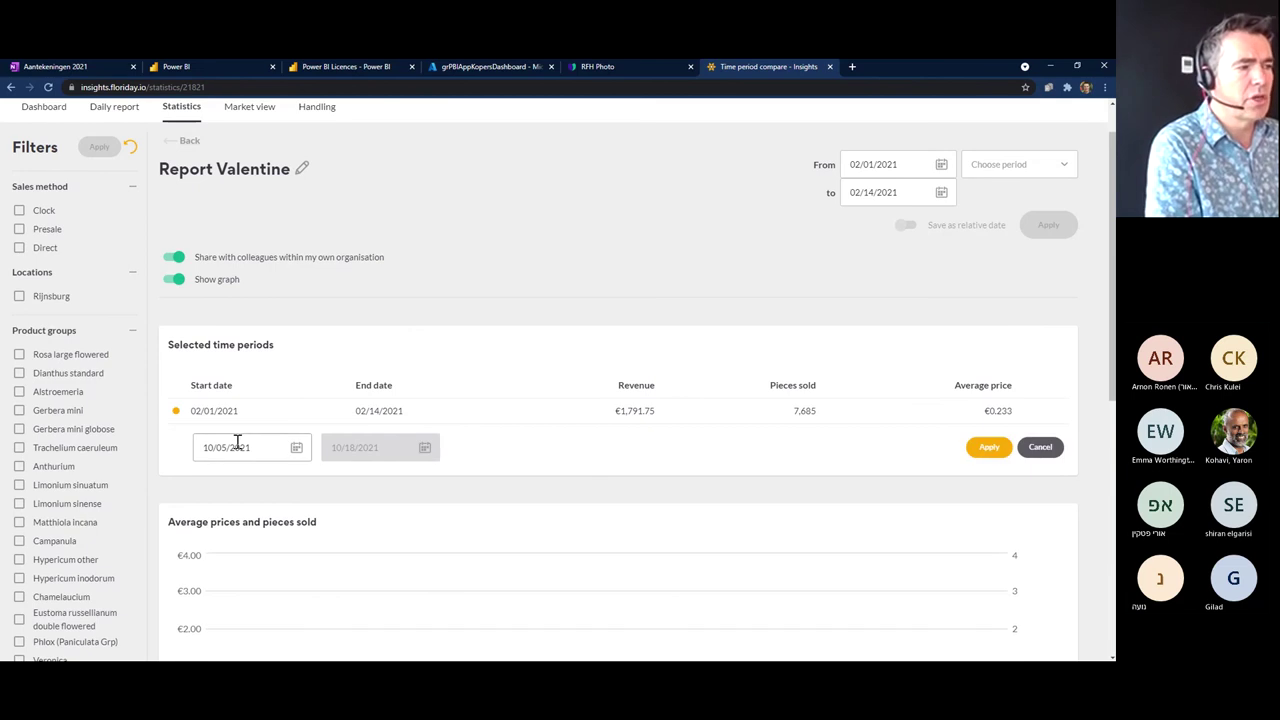
{"action": "left_click", "coordinate": [296, 448]}
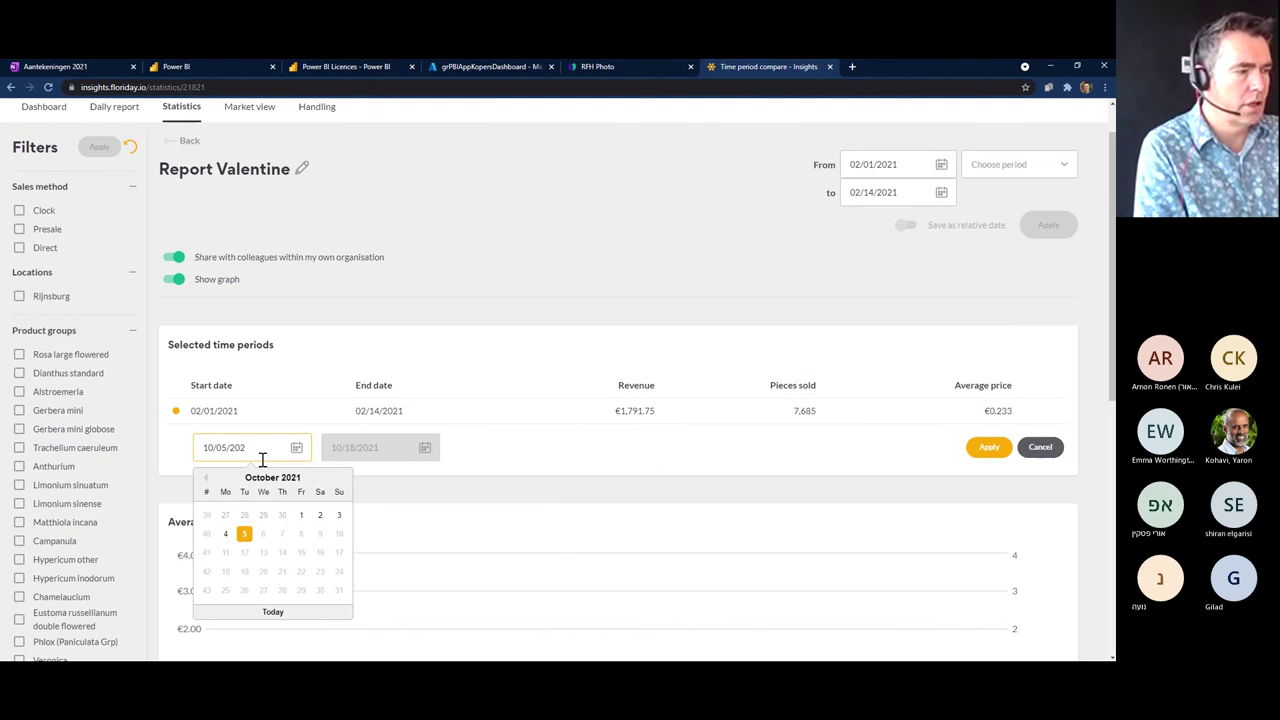
{"action": "type", "text": "0"}
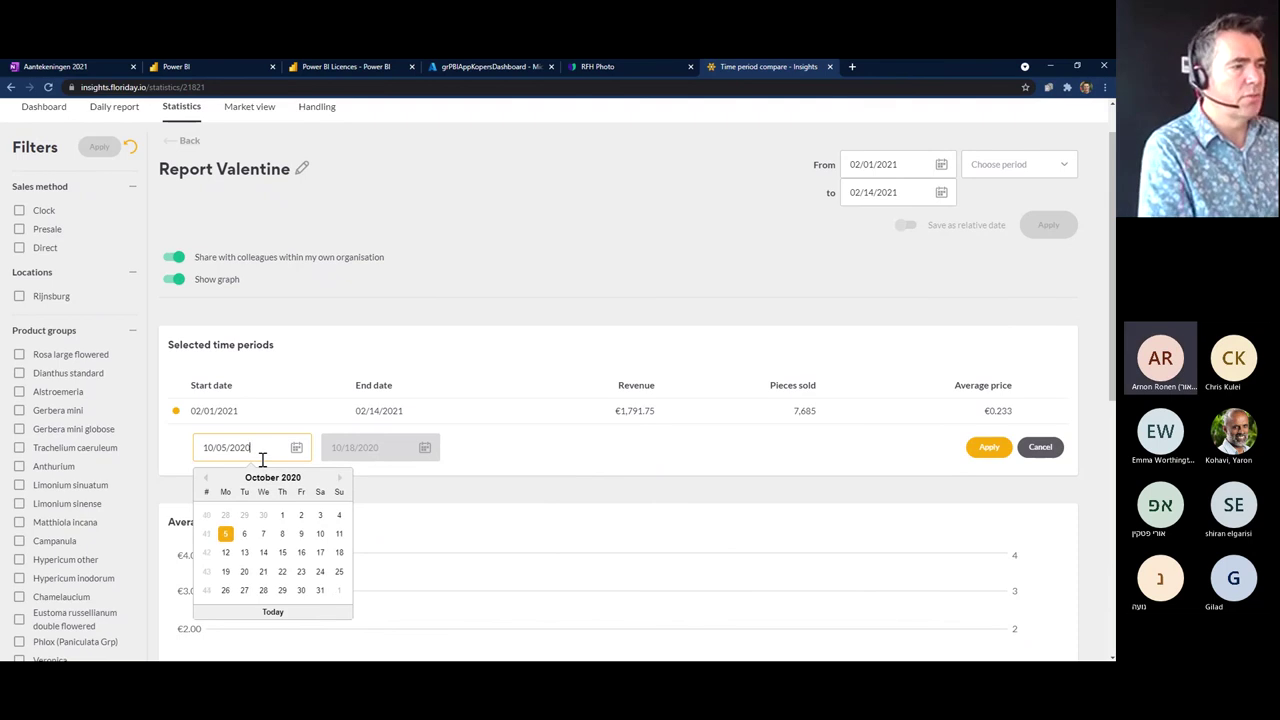
{"action": "left_click", "coordinate": [206, 480]}
{"action": "left_click", "coordinate": [206, 480]}
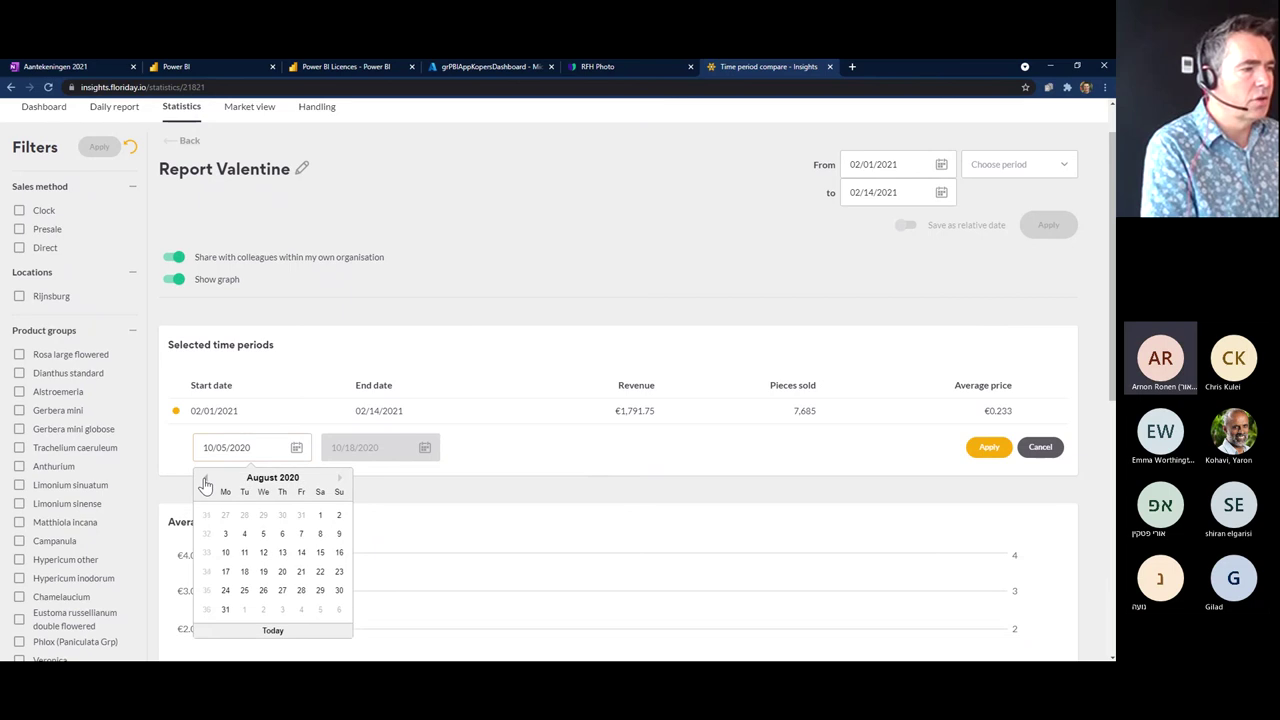
{"action": "left_click", "coordinate": [206, 480]}
{"action": "left_click", "coordinate": [206, 480]}
{"action": "left_click", "coordinate": [206, 480]}
{"action": "left_click", "coordinate": [206, 480]}
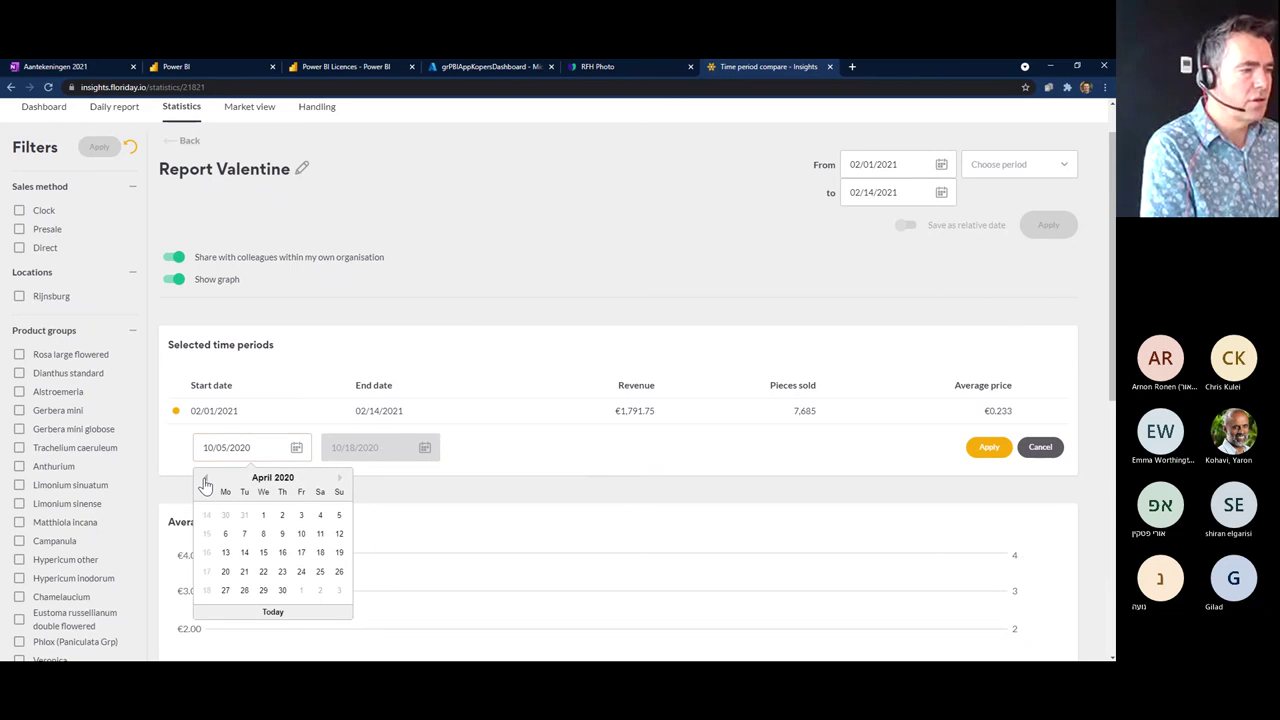
{"action": "left_click", "coordinate": [205, 480]}
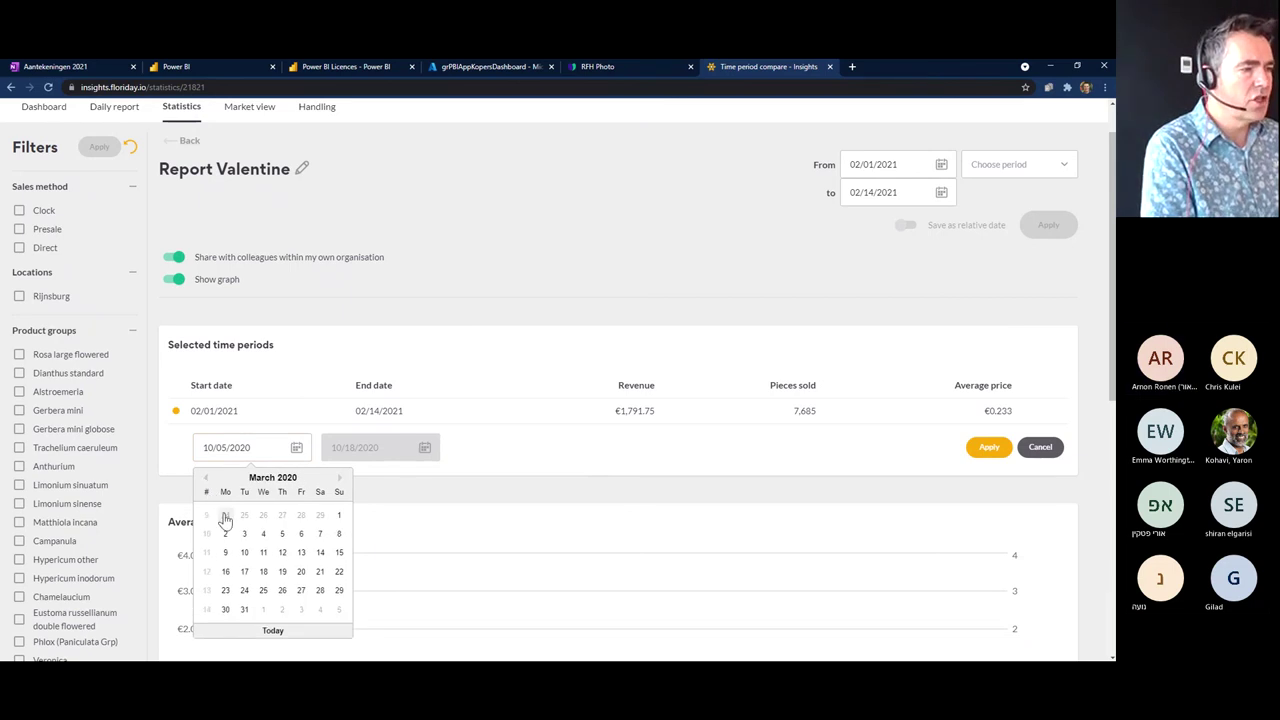
{"action": "left_click", "coordinate": [205, 480]}
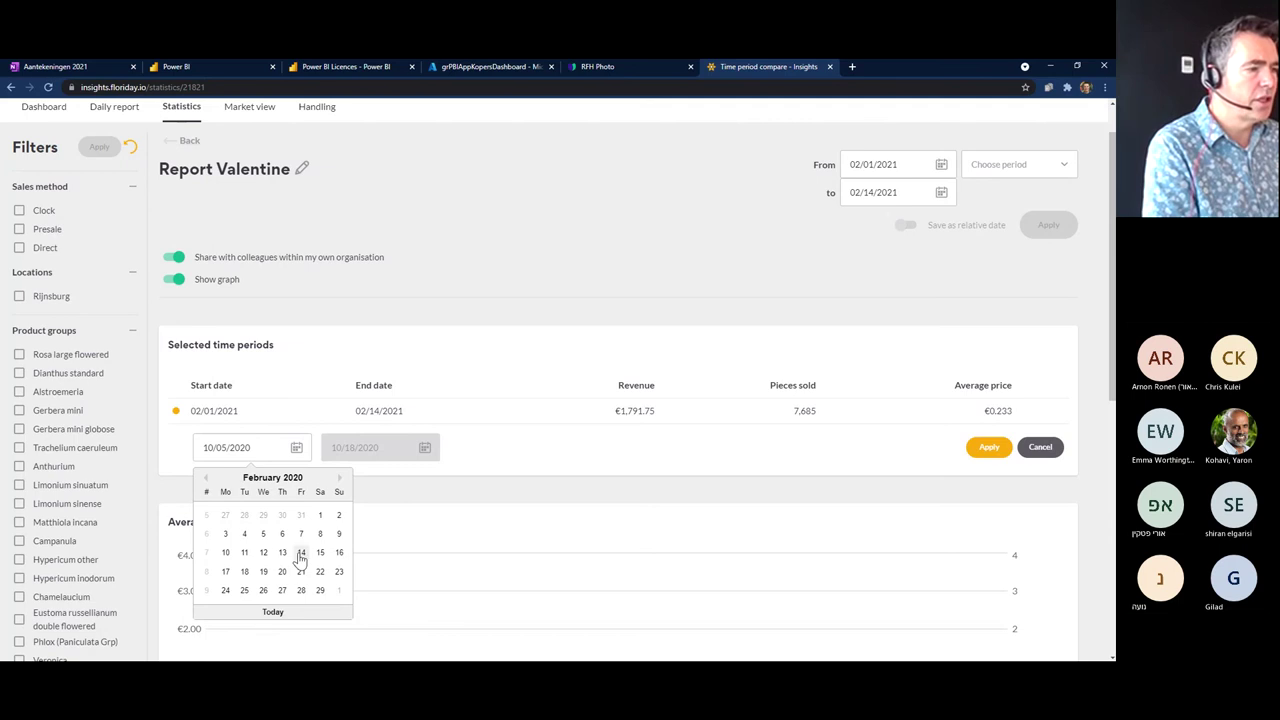
{"action": "left_click", "coordinate": [227, 539]}
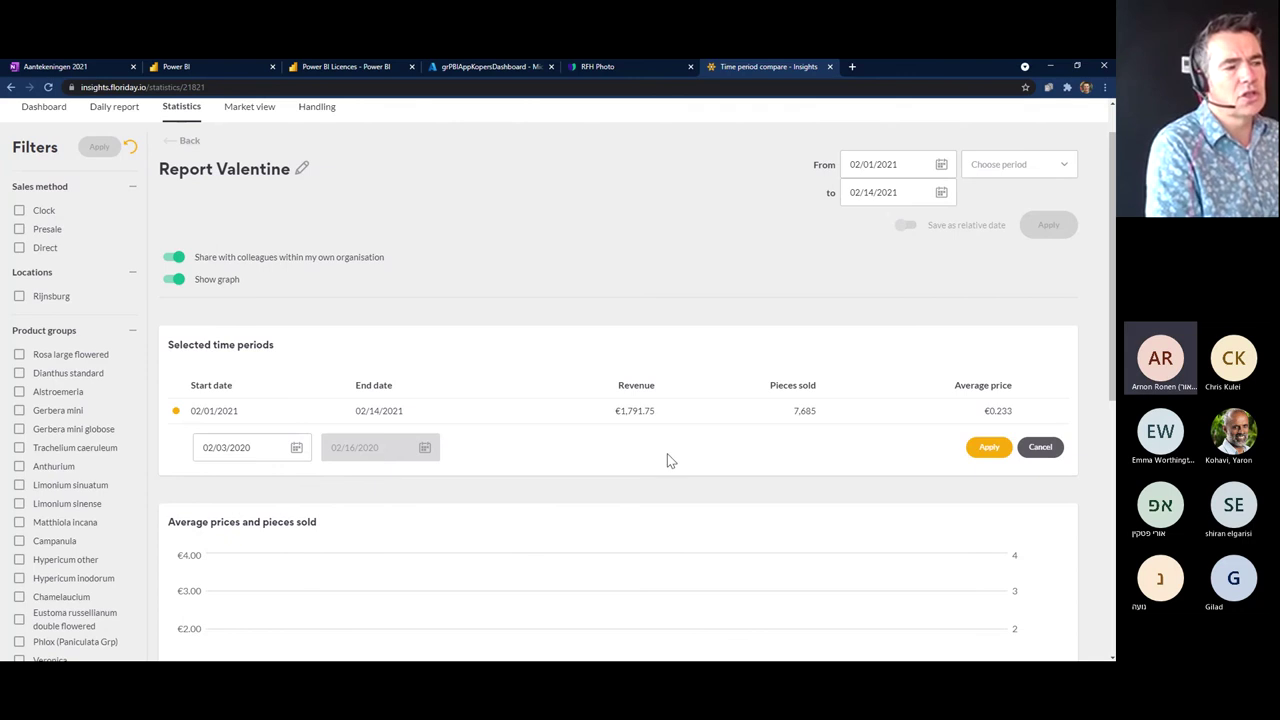
{"action": "left_click", "coordinate": [990, 448]}
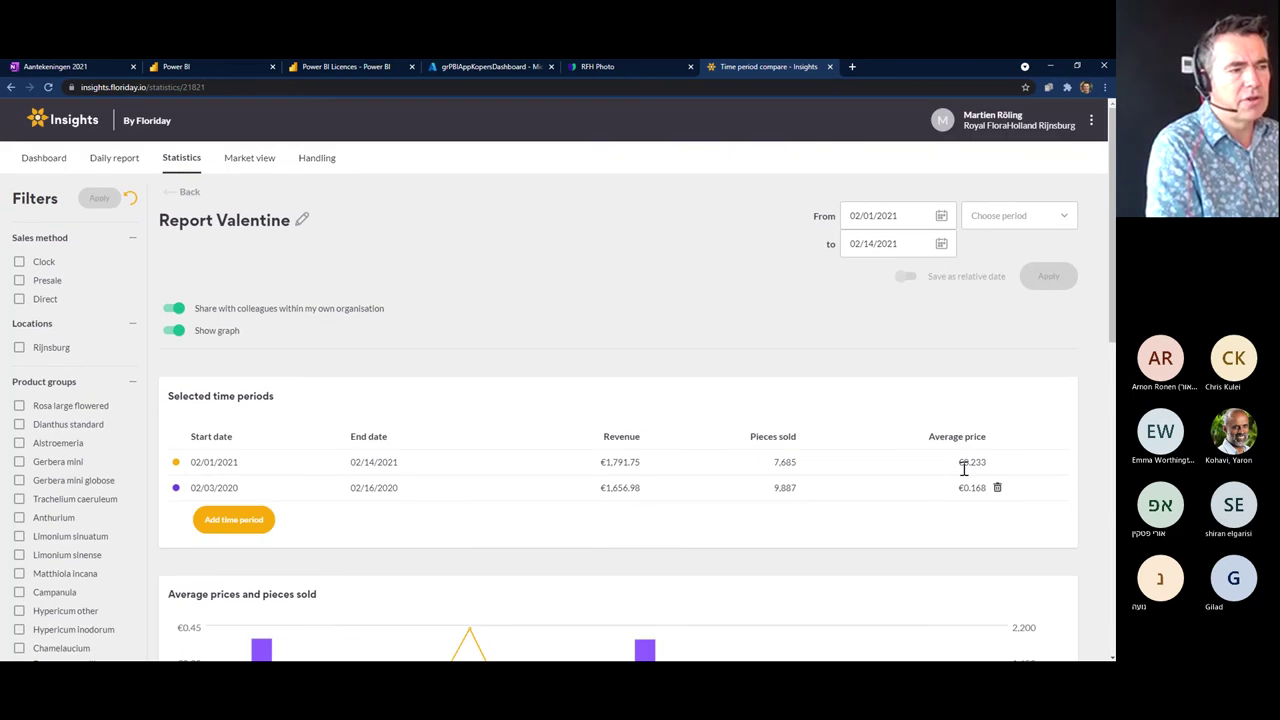
- Examine the average prices and pieces sold graph comparing the 2021 and 2020 Valentine periods
{"action": "scroll", "coordinate": [924, 480], "scroll_direction": "down", "scroll_amount": 3}
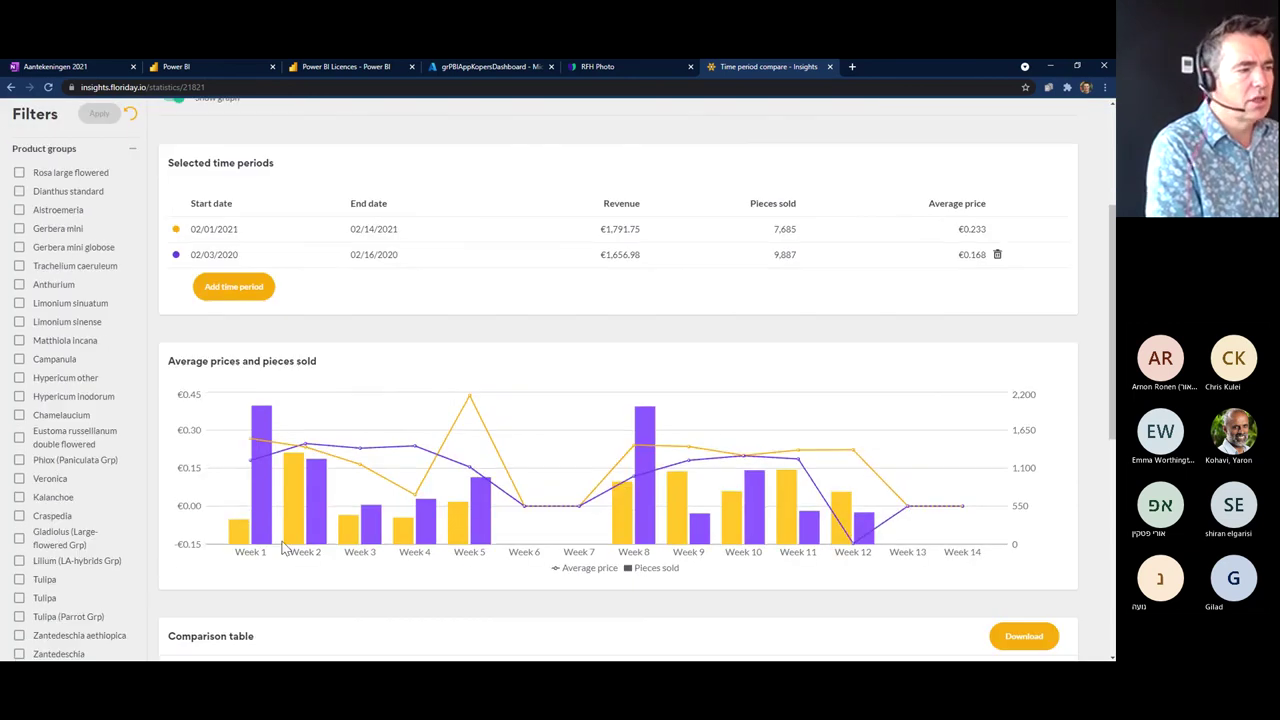
{"action": "mouse_move", "coordinate": [276, 535]}
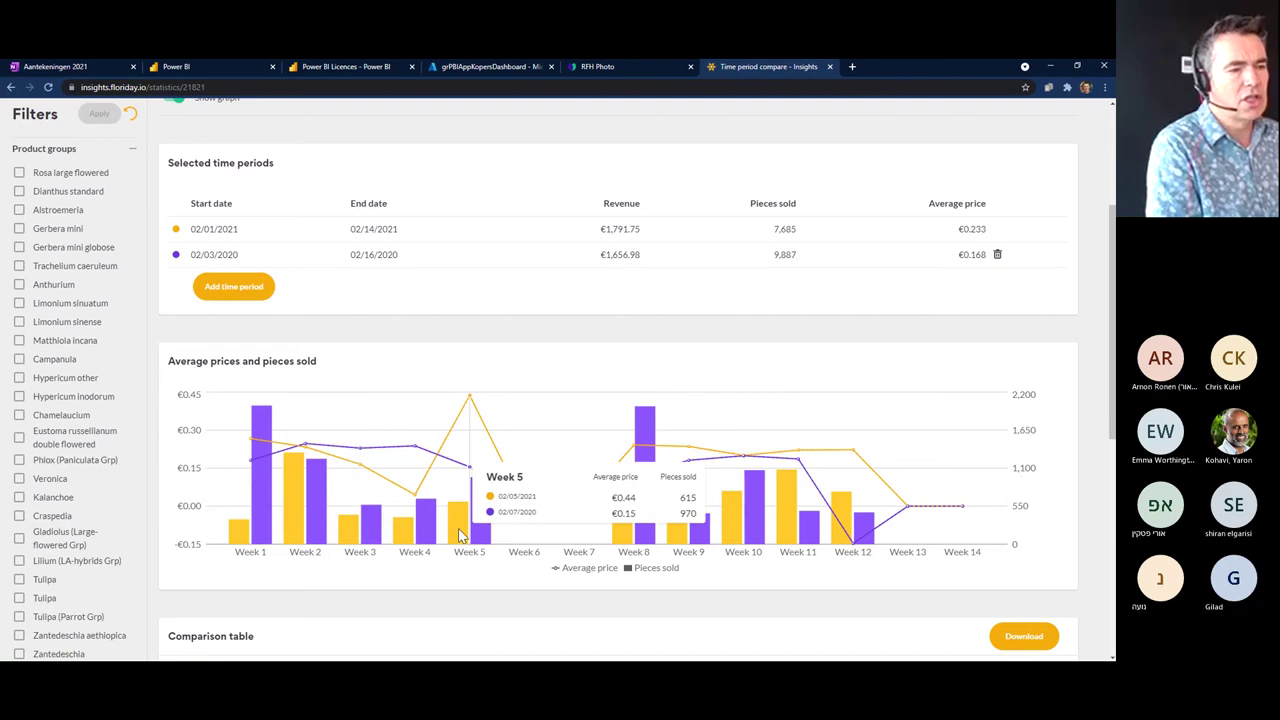
- Review the revenue, pieces sold and average prices in the comparison table for the 2021 and 2020 periods
{"action": "scroll", "coordinate": [460, 535], "scroll_direction": "down", "scroll_amount": 3}
{"action": "scroll", "coordinate": [480, 535], "scroll_direction": "down", "scroll_amount": 2}
{"action": "scroll", "coordinate": [660, 435], "scroll_direction": "down", "scroll_amount": 2}
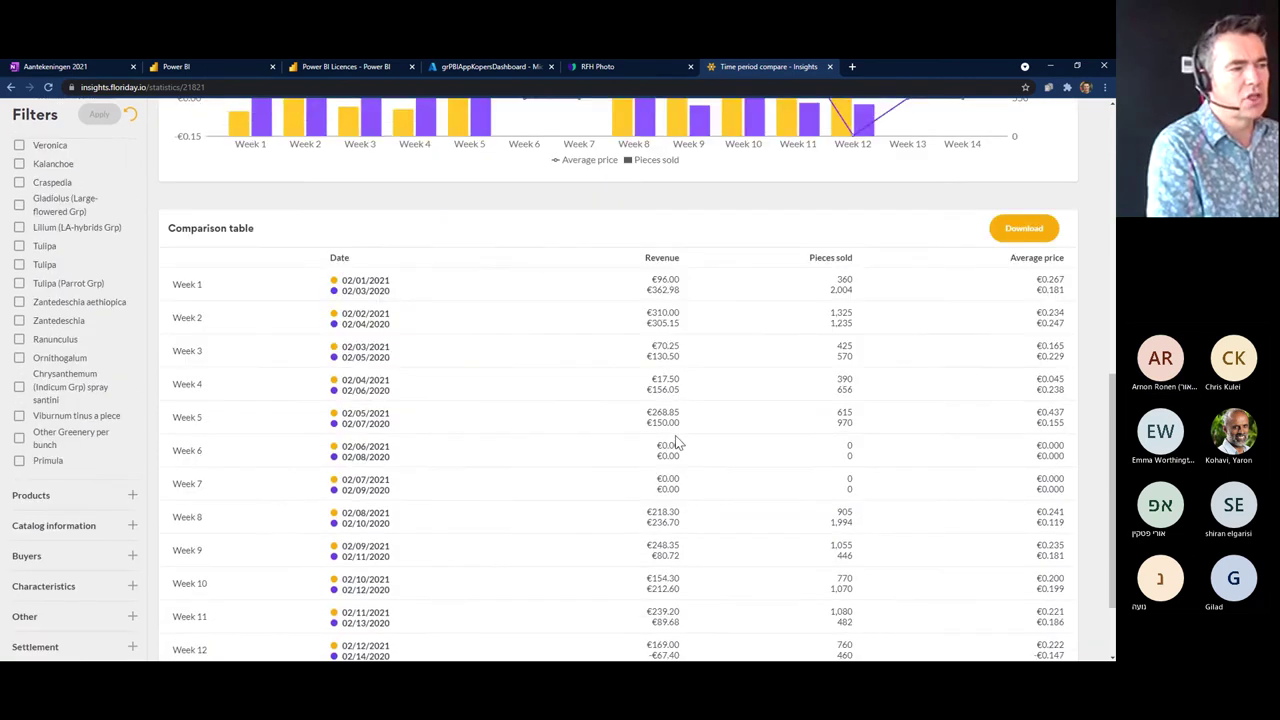
{"action": "scroll", "coordinate": [677, 443], "scroll_direction": "up", "scroll_amount": 3}
{"action": "scroll", "coordinate": [677, 443], "scroll_direction": "up", "scroll_amount": 7}
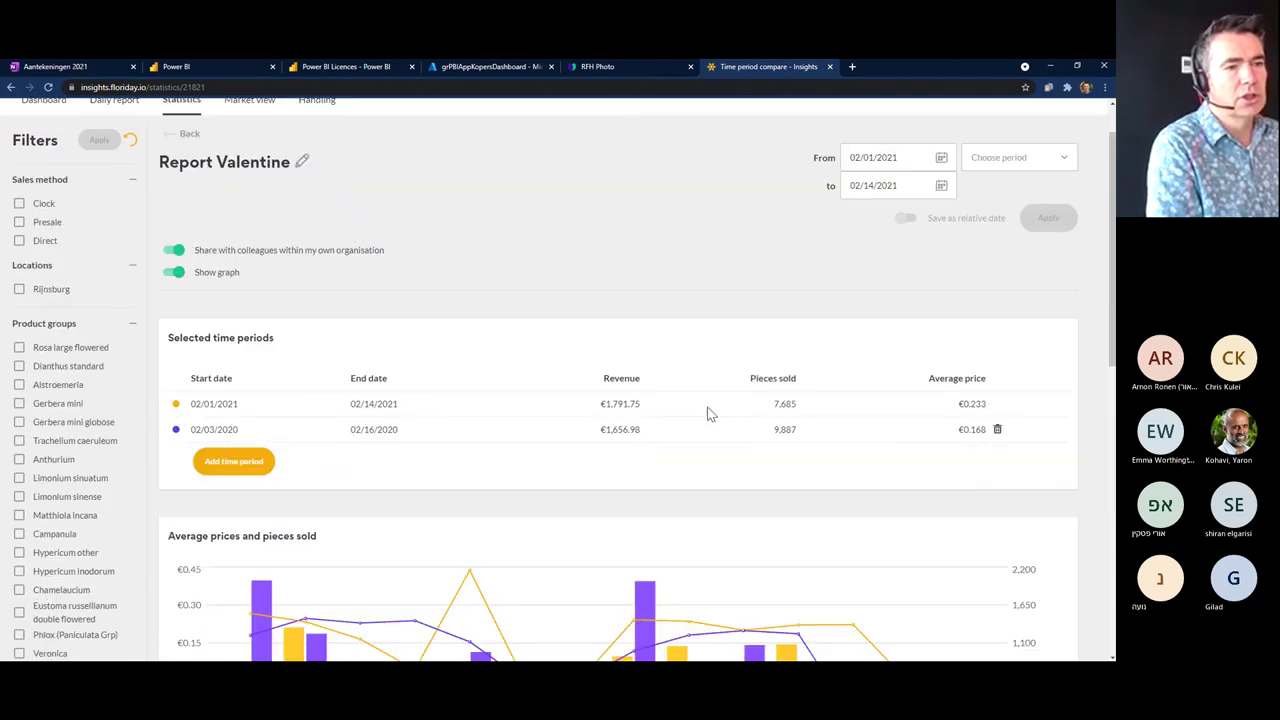
- Begin adding a third time period to the Valentine comparison and set its start date's year to 2019
{"action": "left_click", "coordinate": [228, 464]}
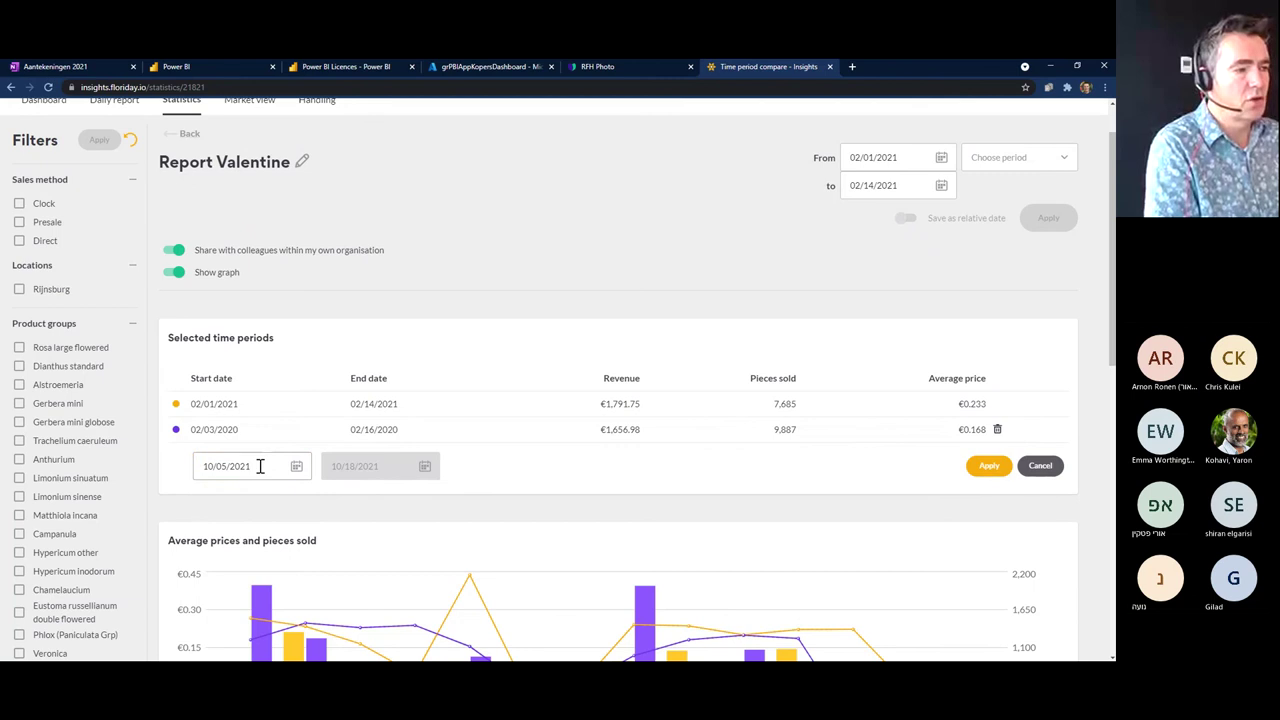
{"action": "left_click", "coordinate": [259, 465]}
{"action": "key", "text": "BackSpace"}
{"action": "key", "text": "BackSpace"}
{"action": "type", "text": "19"}
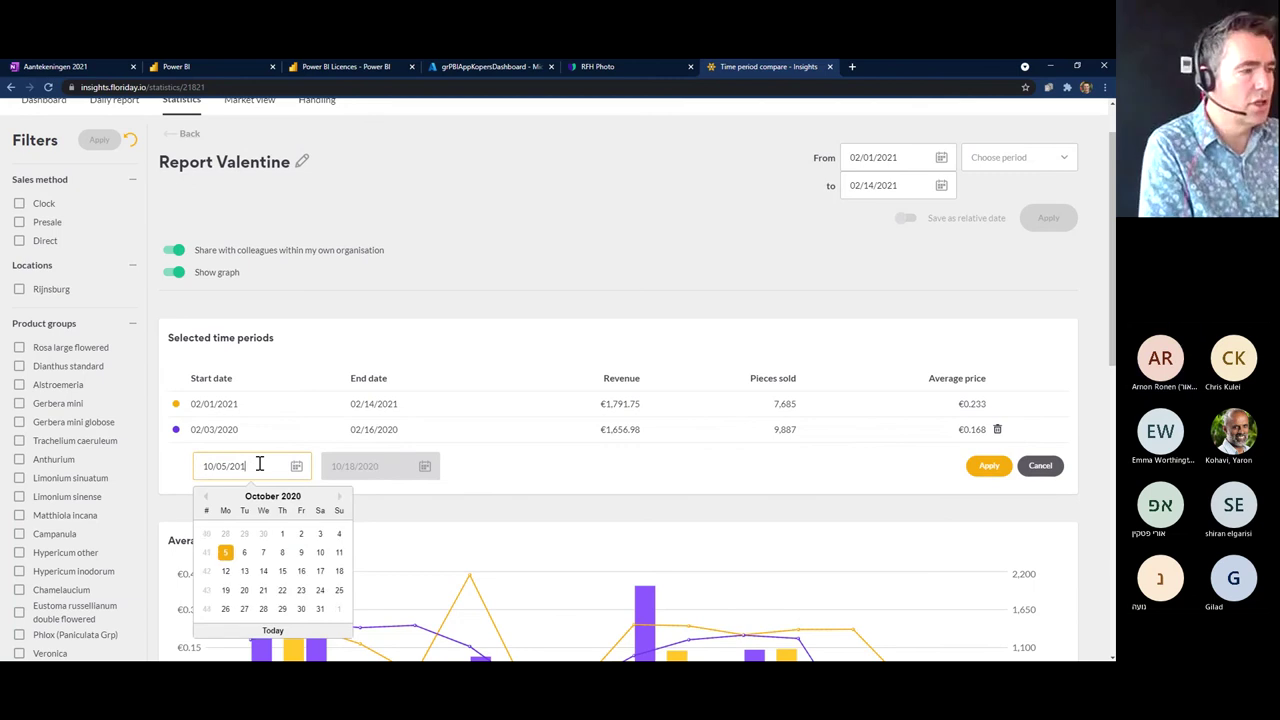
- Set the third period's start date to Monday 01/28/2019 and apply it to the comparison
{"action": "left_click", "coordinate": [205, 498]}
{"action": "left_click", "coordinate": [205, 498]}
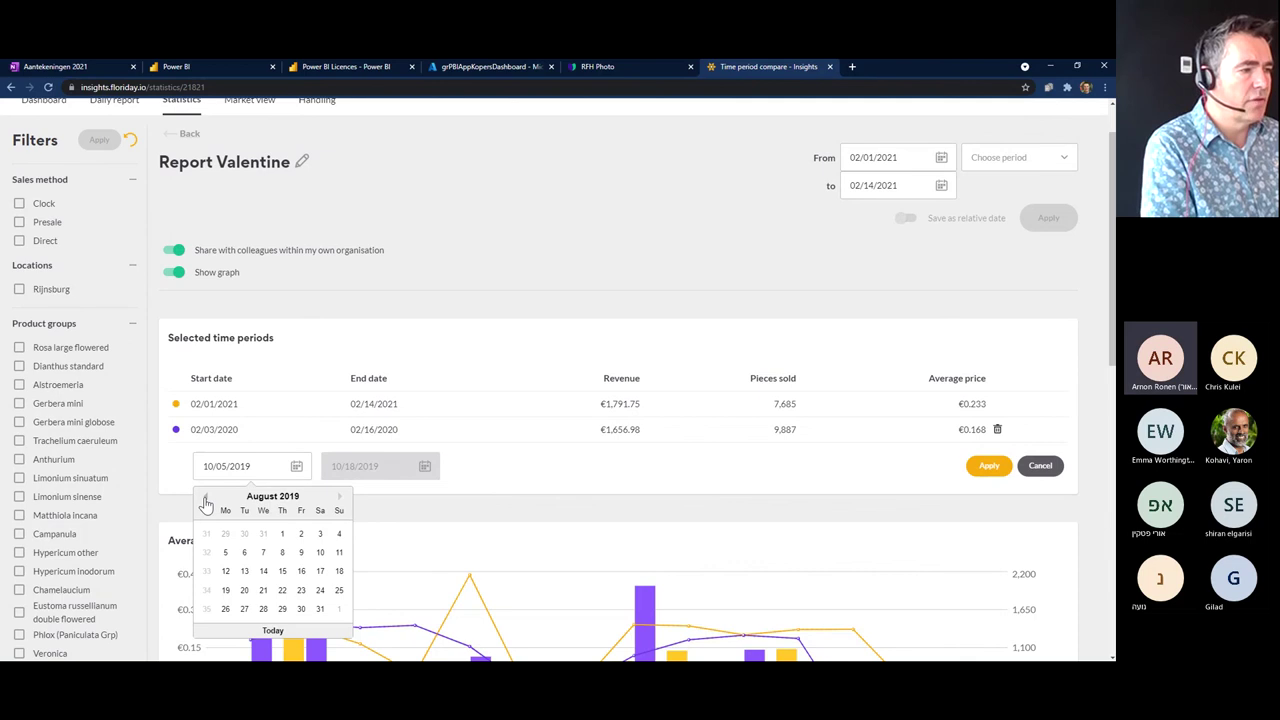
{"action": "left_click", "coordinate": [205, 498]}
{"action": "left_click", "coordinate": [205, 498]}
{"action": "left_click", "coordinate": [205, 498]}
{"action": "left_click", "coordinate": [205, 498]}
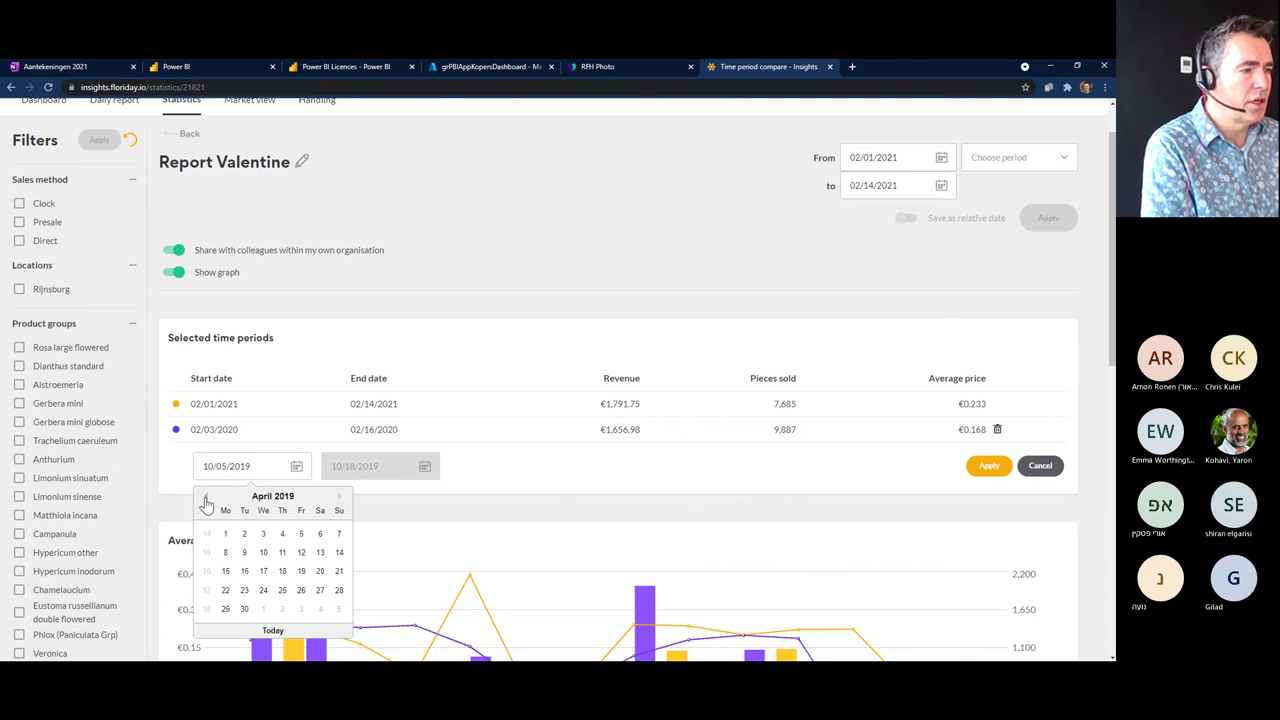
{"action": "left_click", "coordinate": [205, 498]}
{"action": "left_click", "coordinate": [205, 499]}
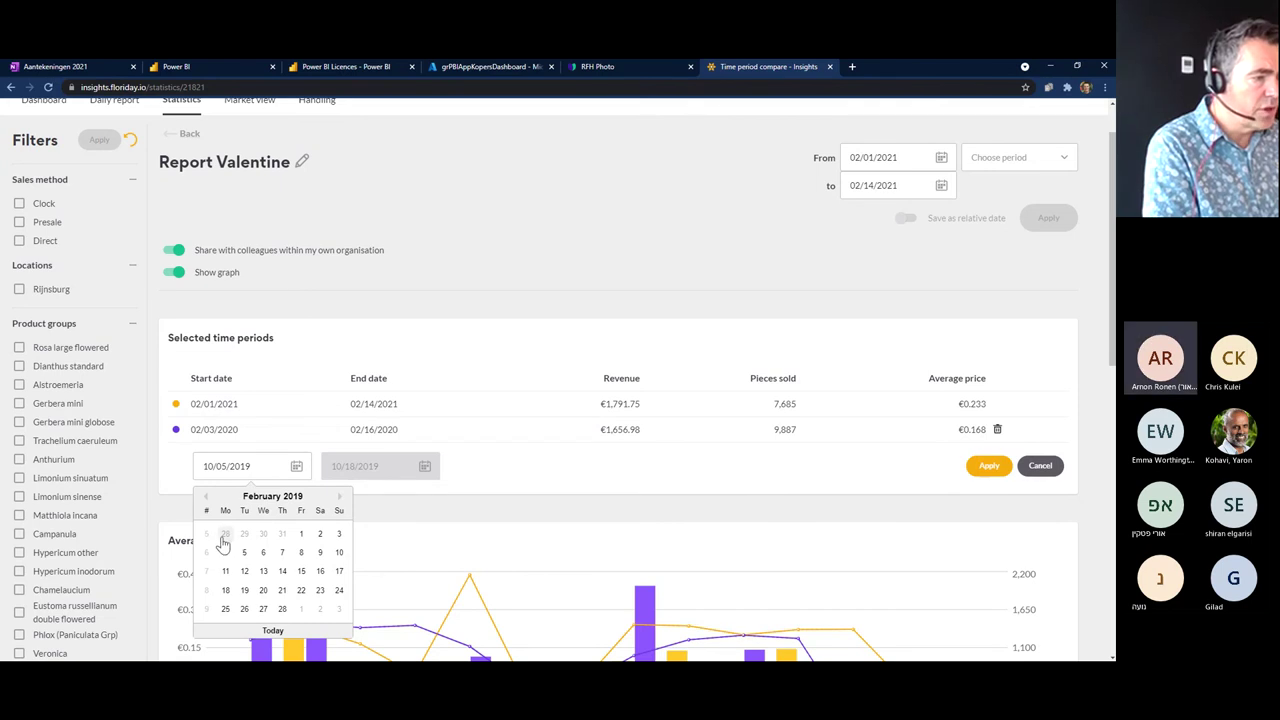
{"action": "left_click", "coordinate": [225, 533]}
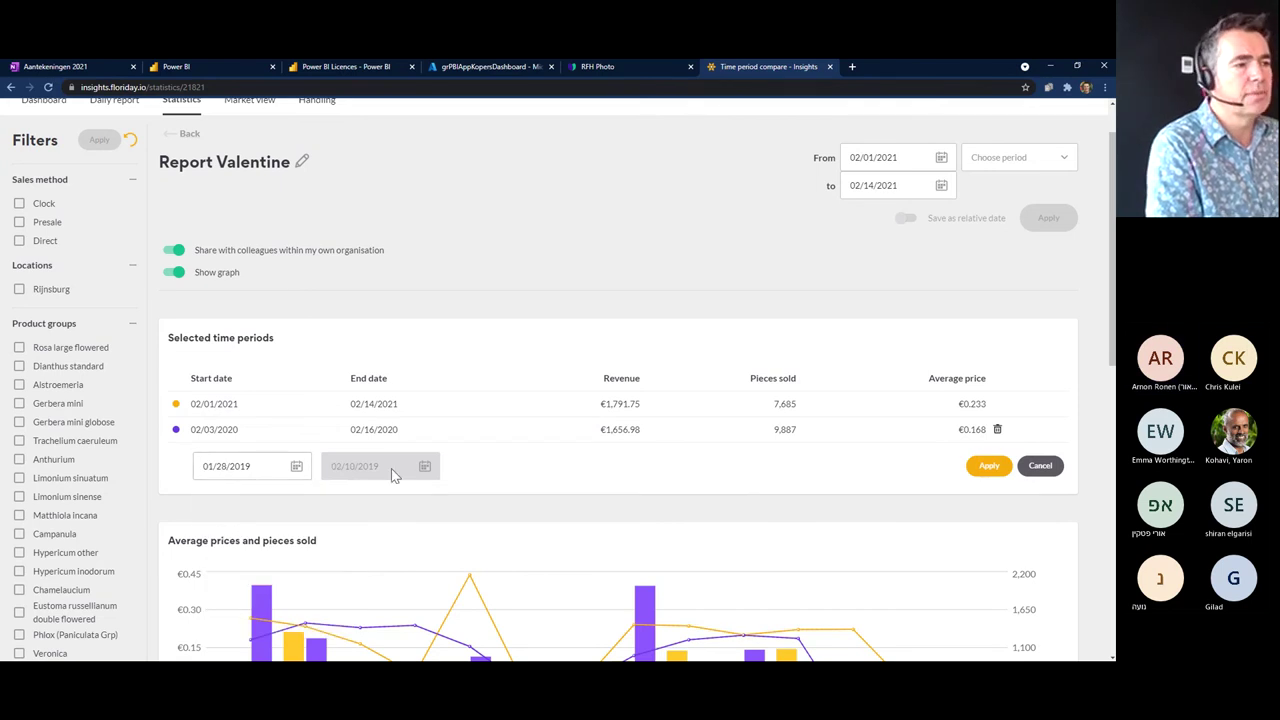
{"action": "left_click", "coordinate": [984, 467]}
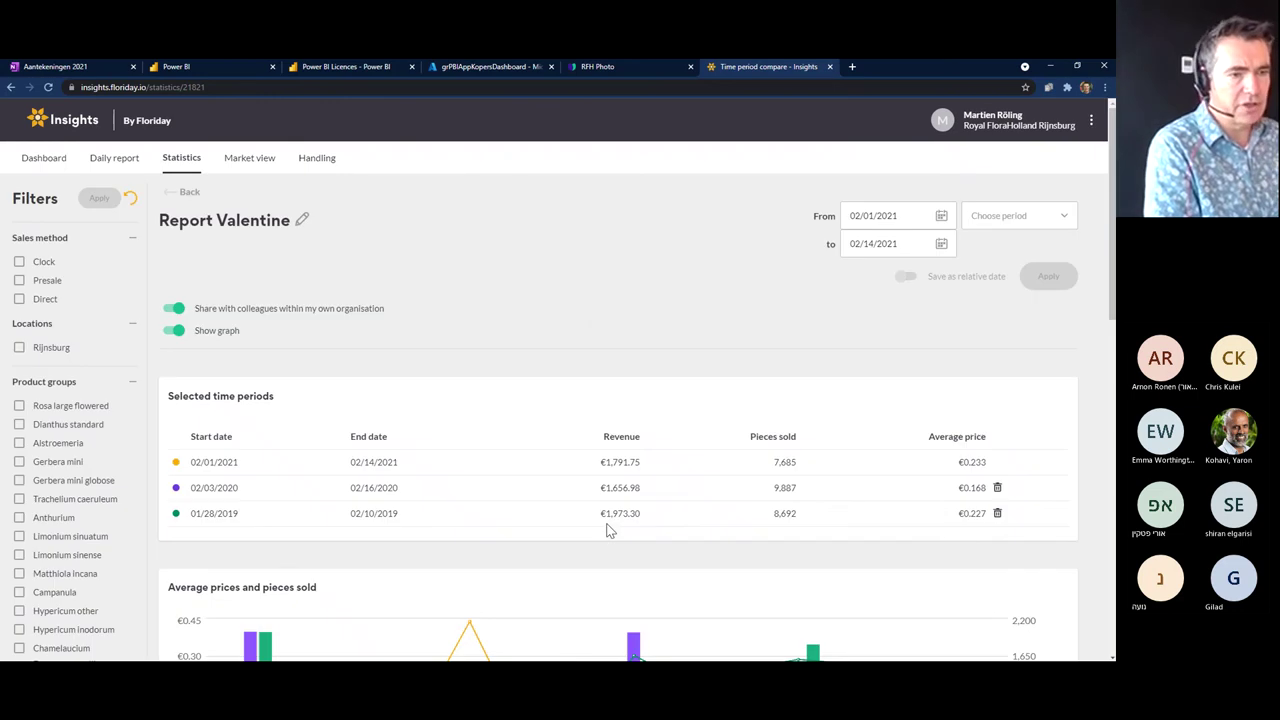
- Examine the average prices and pieces sold graph and the comparison table for the 2021, 2020 and 2019 periods
{"action": "scroll", "coordinate": [607, 530], "scroll_direction": "down", "scroll_amount": 3}
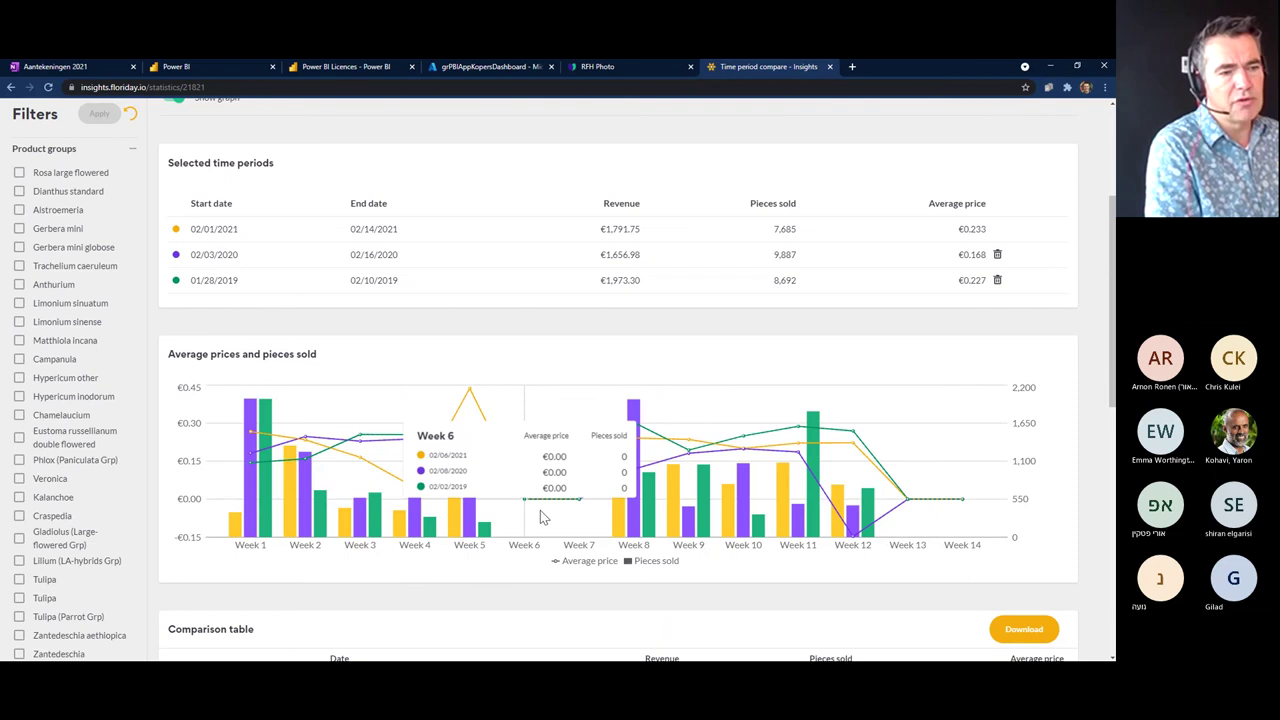
{"action": "scroll", "coordinate": [822, 522], "scroll_direction": "down", "scroll_amount": 3}
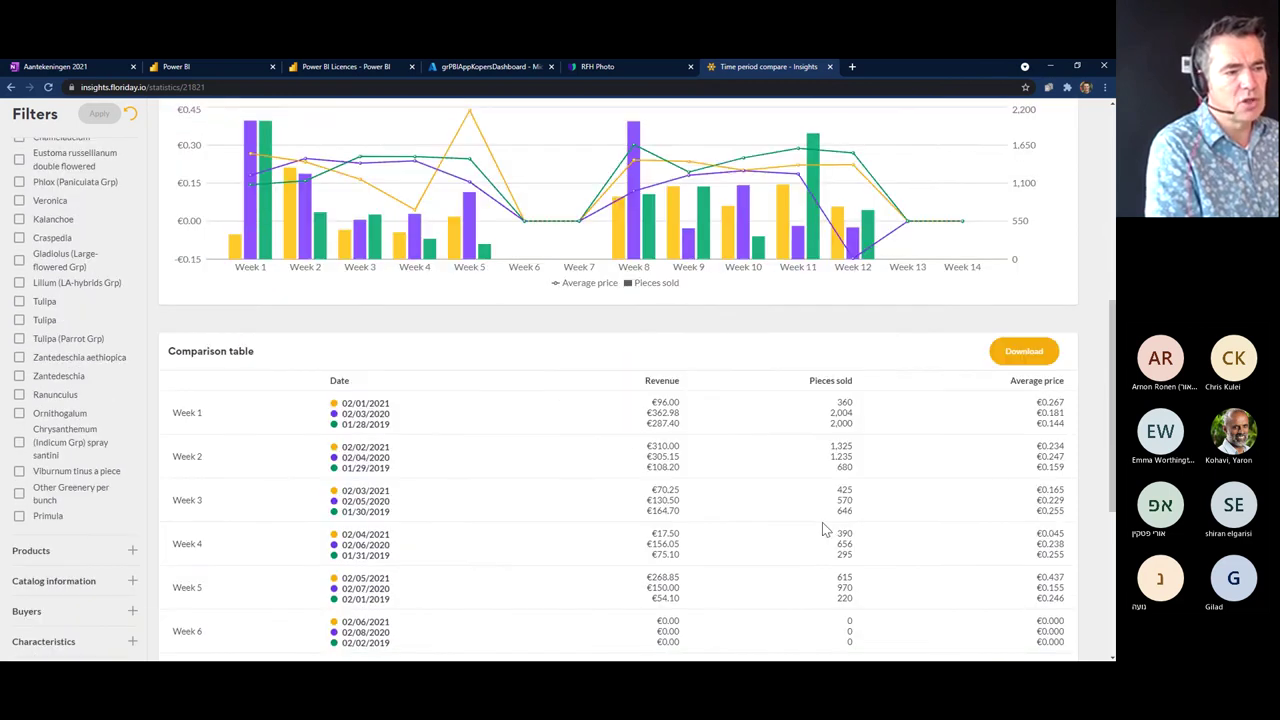
{"action": "scroll", "coordinate": [824, 530], "scroll_direction": "down", "scroll_amount": 1}
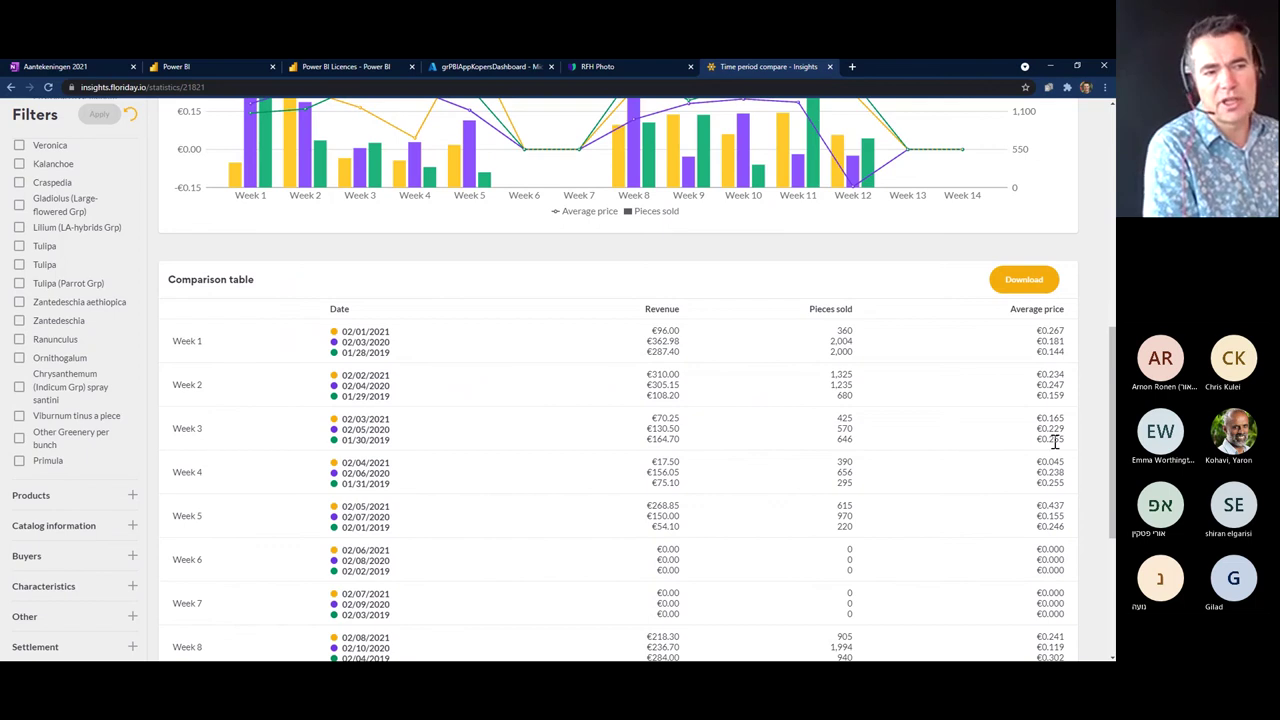
{"action": "scroll", "coordinate": [1050, 443], "scroll_direction": "down", "scroll_amount": 1}
{"action": "scroll", "coordinate": [1050, 443], "scroll_direction": "down", "scroll_amount": 3}
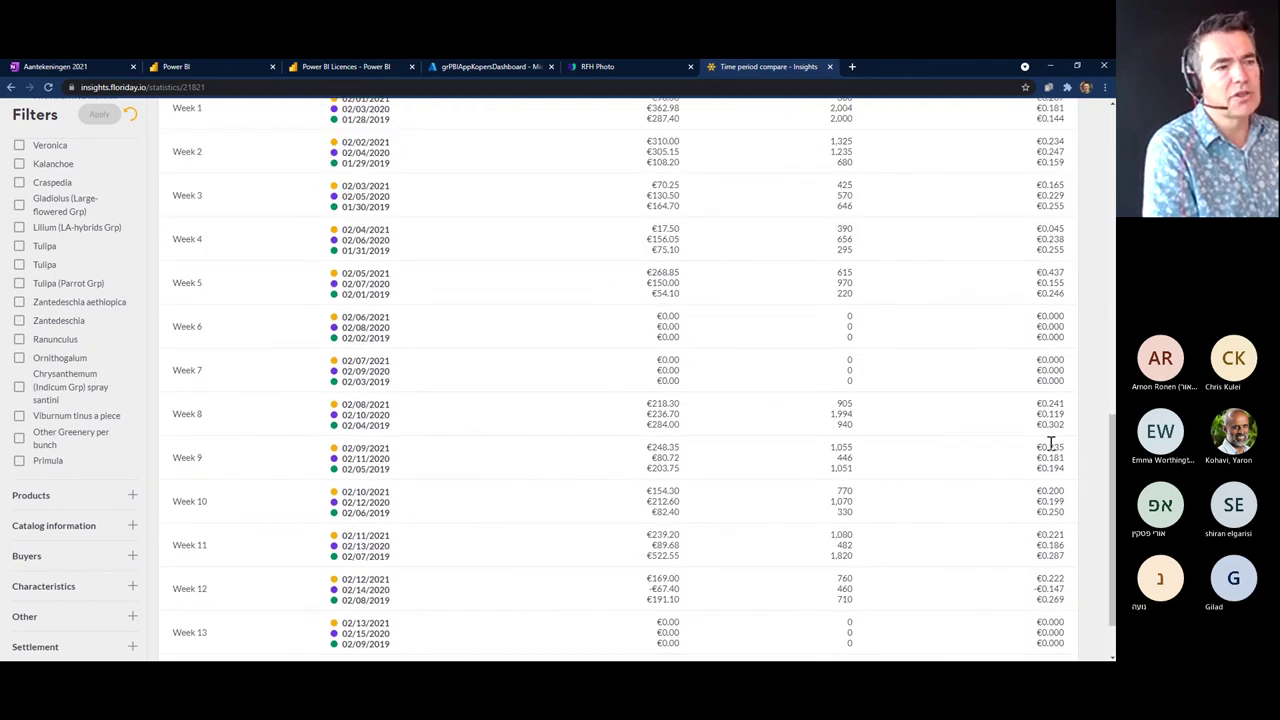
{"action": "scroll", "coordinate": [1050, 448], "scroll_direction": "up", "scroll_amount": 10}
{"action": "scroll", "coordinate": [1050, 453], "scroll_direction": "up", "scroll_amount": 2}
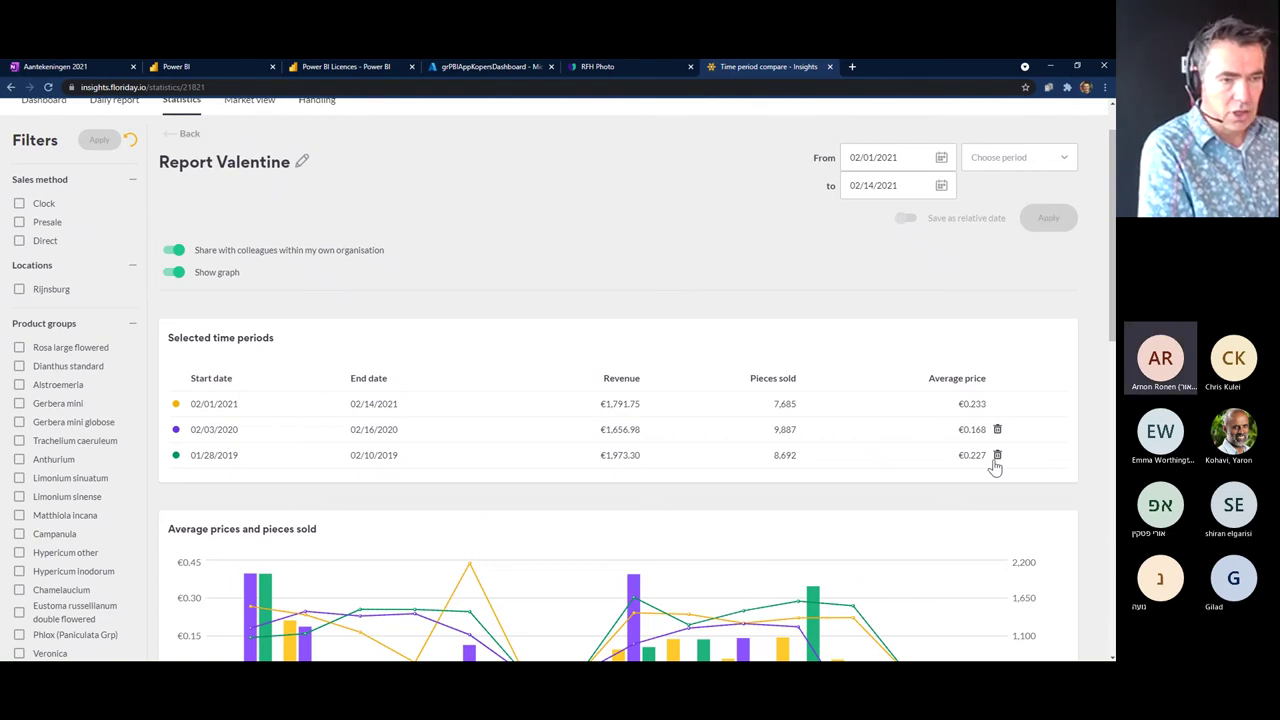
- Replace the 2019 period in the comparison with a period starting on Monday 04/26/2021 and apply it
{"action": "left_click", "coordinate": [997, 457]}
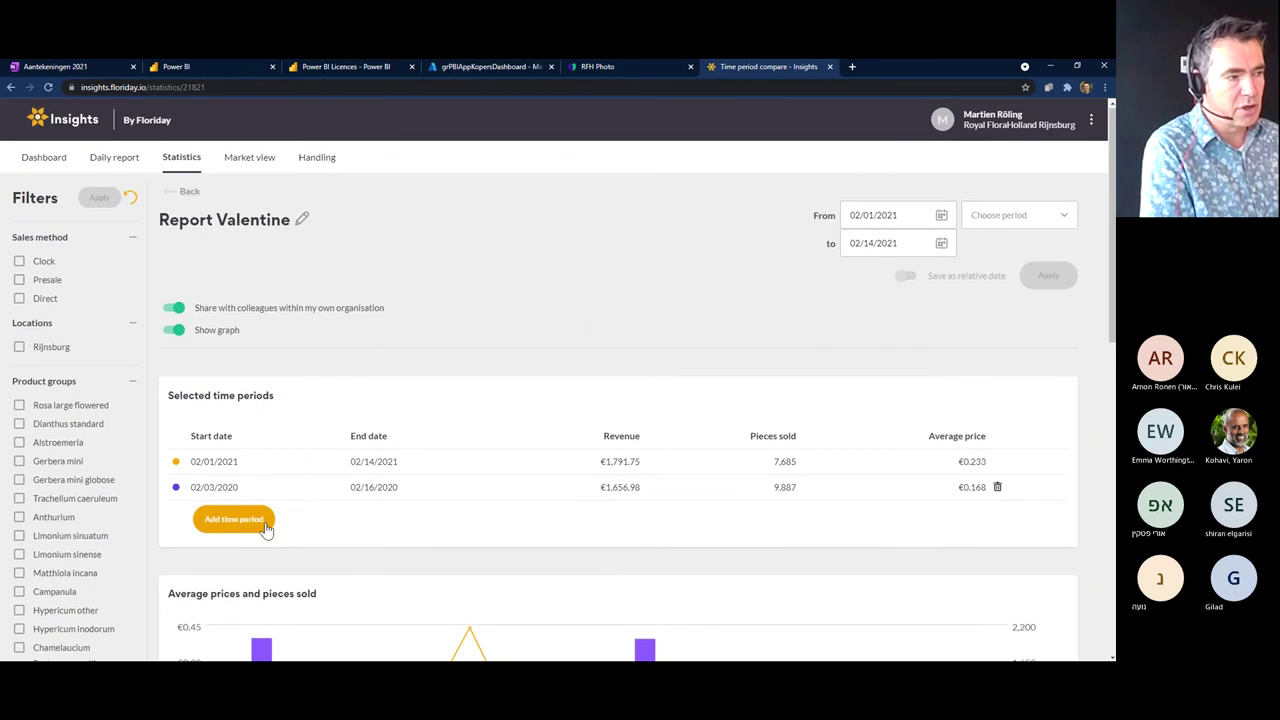
{"action": "scroll", "coordinate": [266, 530], "scroll_direction": "down", "scroll_amount": 1}
{"action": "left_click", "coordinate": [234, 461]}
{"action": "left_click", "coordinate": [292, 467]}
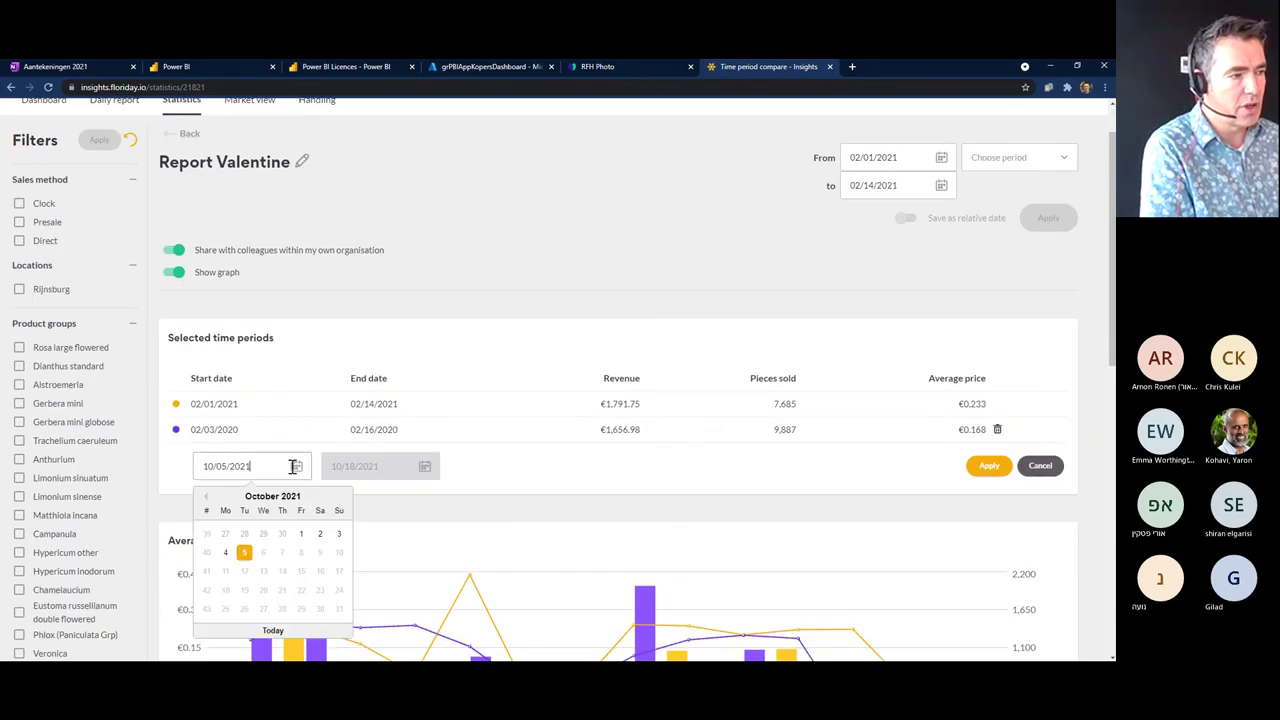
{"action": "left_click", "coordinate": [206, 497]}
{"action": "left_click", "coordinate": [206, 497]}
{"action": "left_click", "coordinate": [206, 497]}
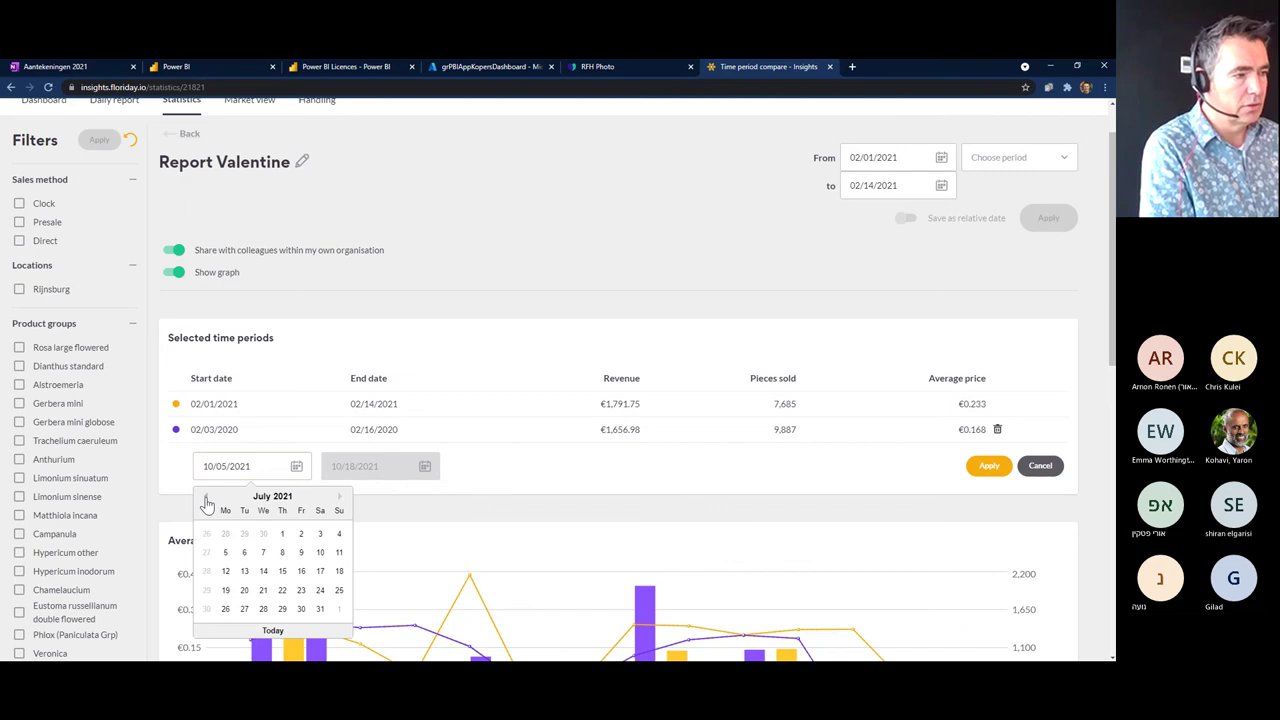
{"action": "left_click", "coordinate": [206, 497]}
{"action": "left_click", "coordinate": [206, 497]}
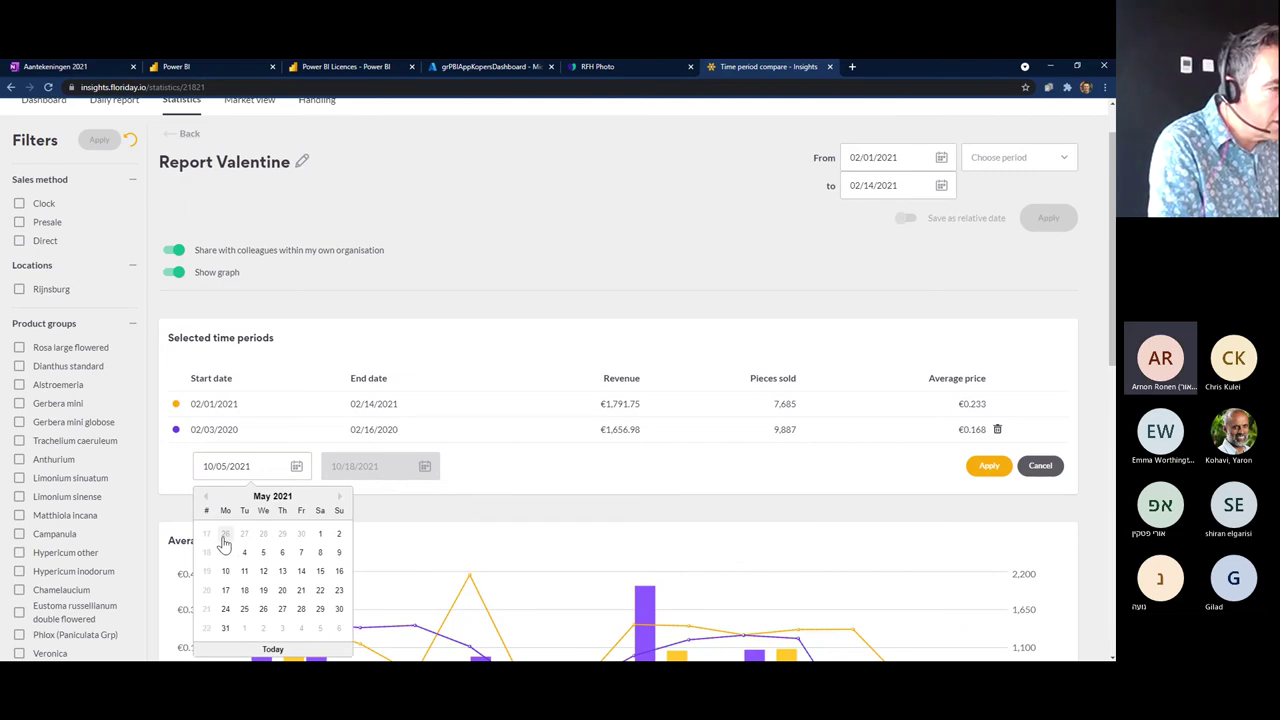
{"action": "left_click", "coordinate": [225, 543]}
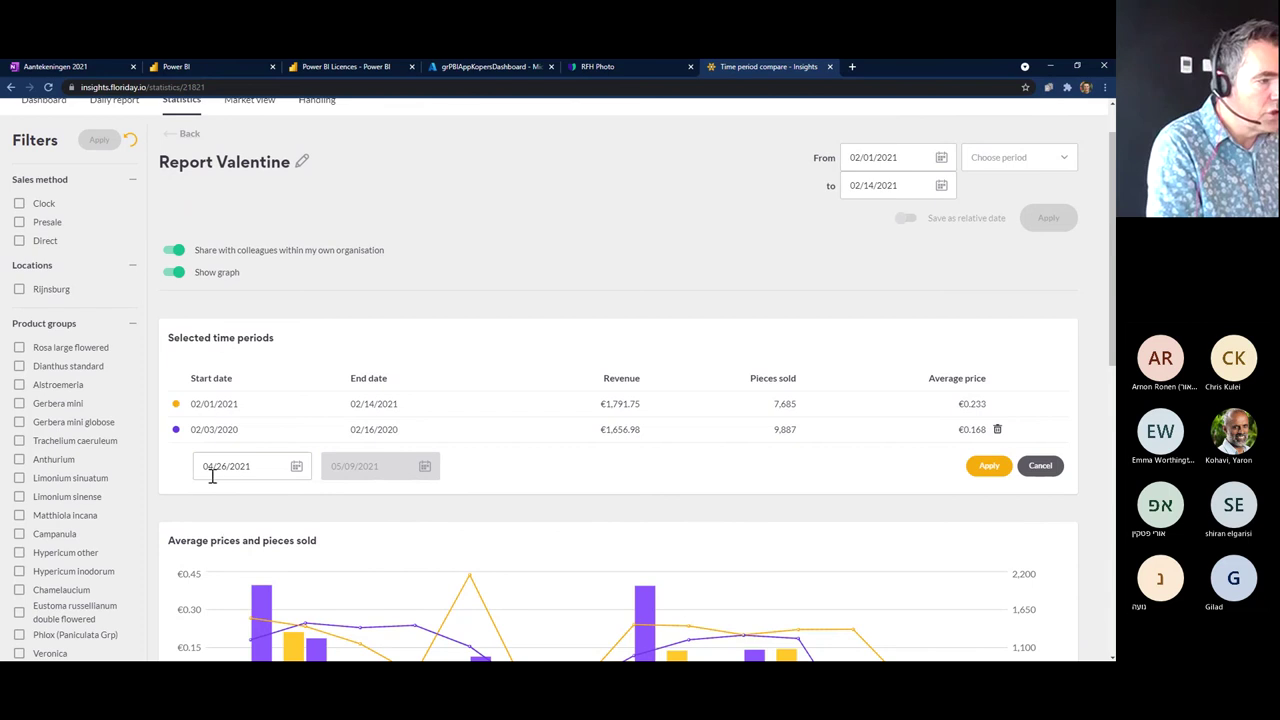
{"action": "left_click", "coordinate": [990, 467]}
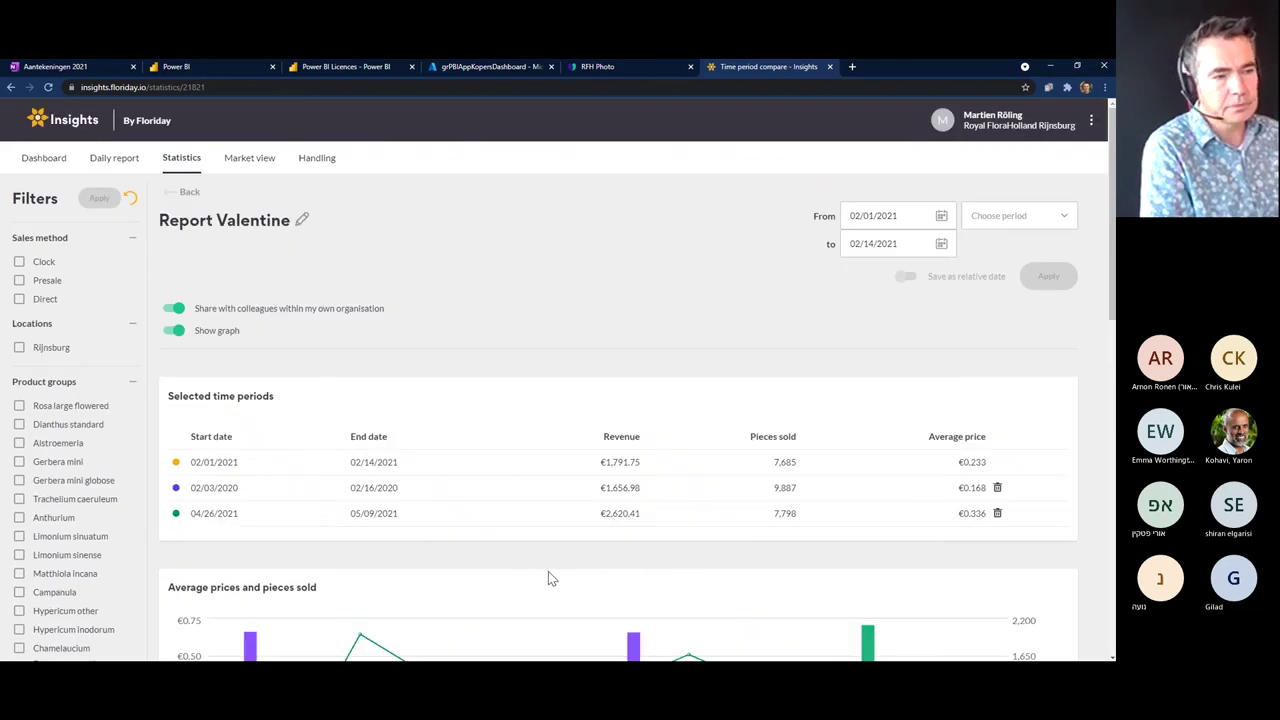
- Review the selected periods, the graph, the available filters and the comparison table of the Valentine report
{"action": "scroll", "coordinate": [548, 578], "scroll_direction": "down", "scroll_amount": 2}
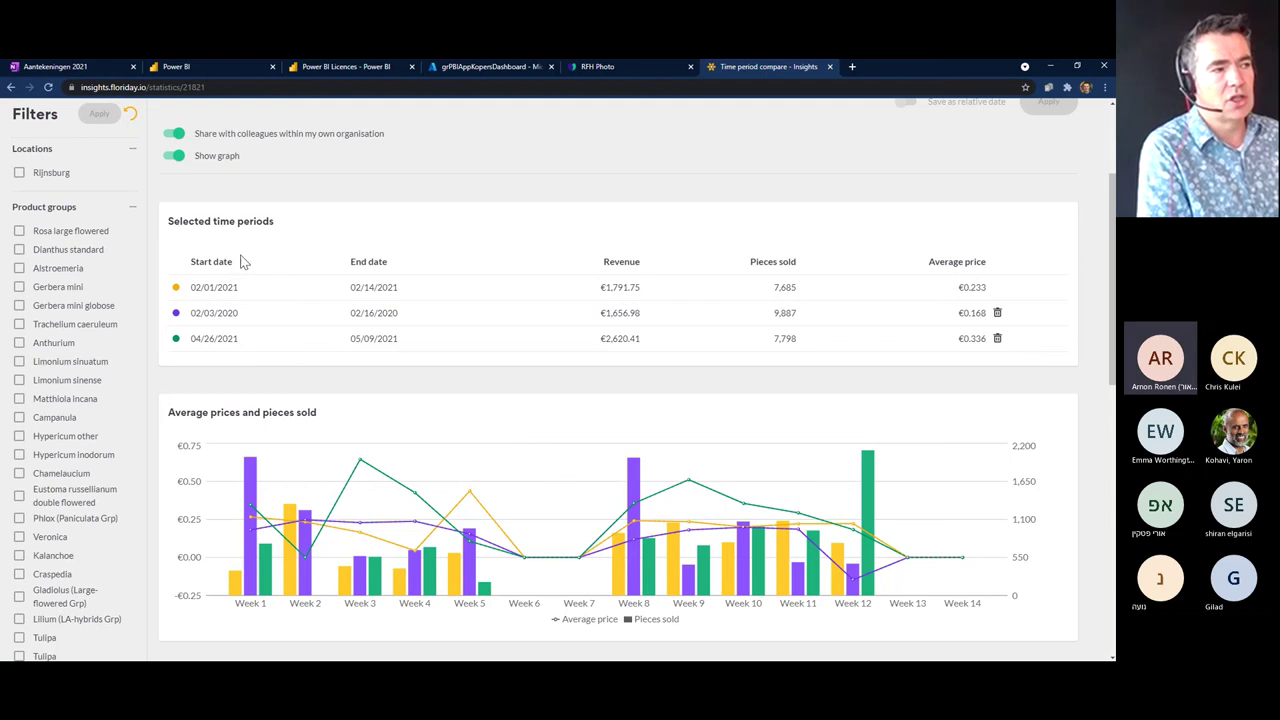
{"action": "scroll", "coordinate": [329, 320], "scroll_direction": "up", "scroll_amount": 1}
{"action": "scroll", "coordinate": [70, 330], "scroll_direction": "up", "scroll_amount": 1}
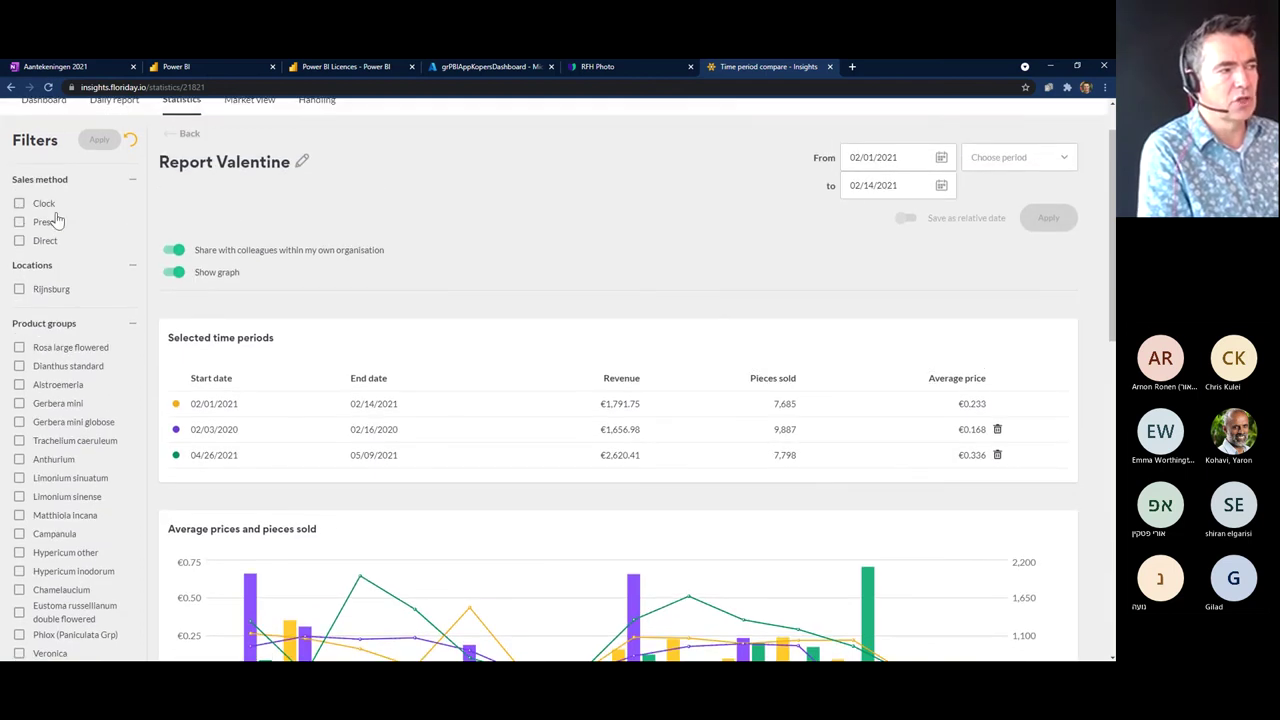
{"action": "scroll", "coordinate": [91, 286], "scroll_direction": "down", "scroll_amount": 6}
{"action": "scroll", "coordinate": [95, 460], "scroll_direction": "down", "scroll_amount": 10}
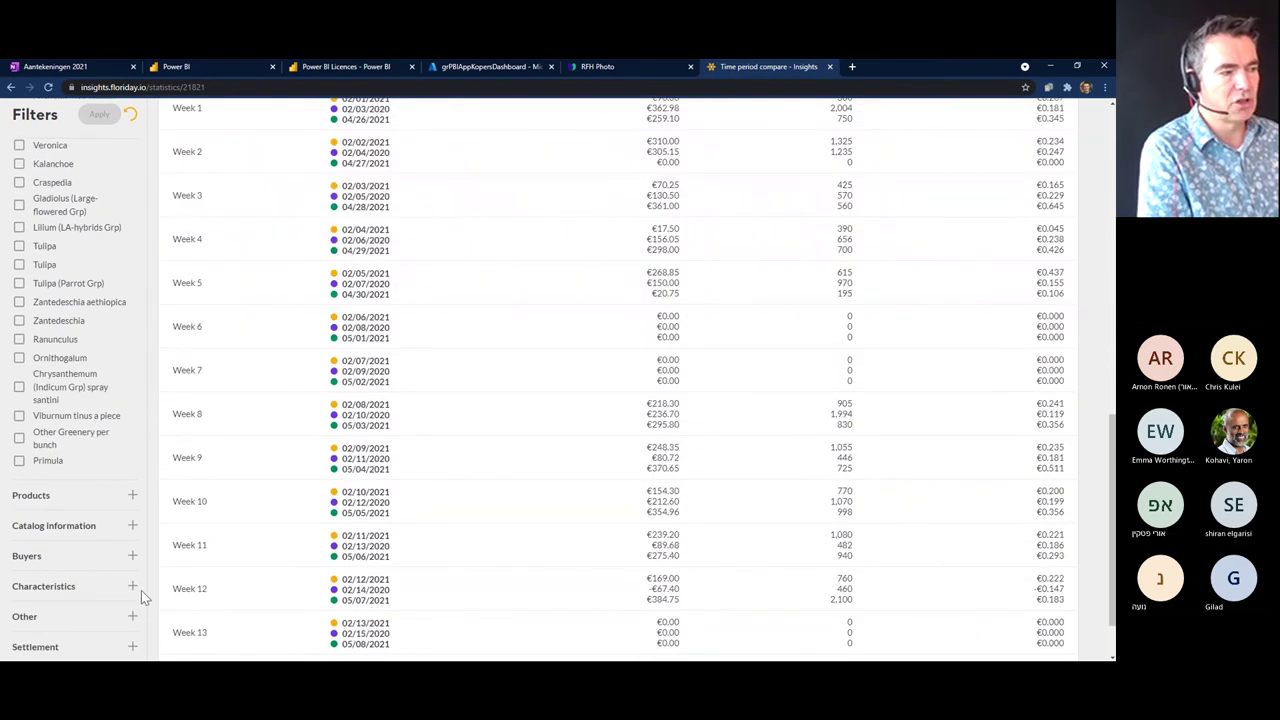
{"action": "scroll", "coordinate": [425, 566], "scroll_direction": "up", "scroll_amount": 5}
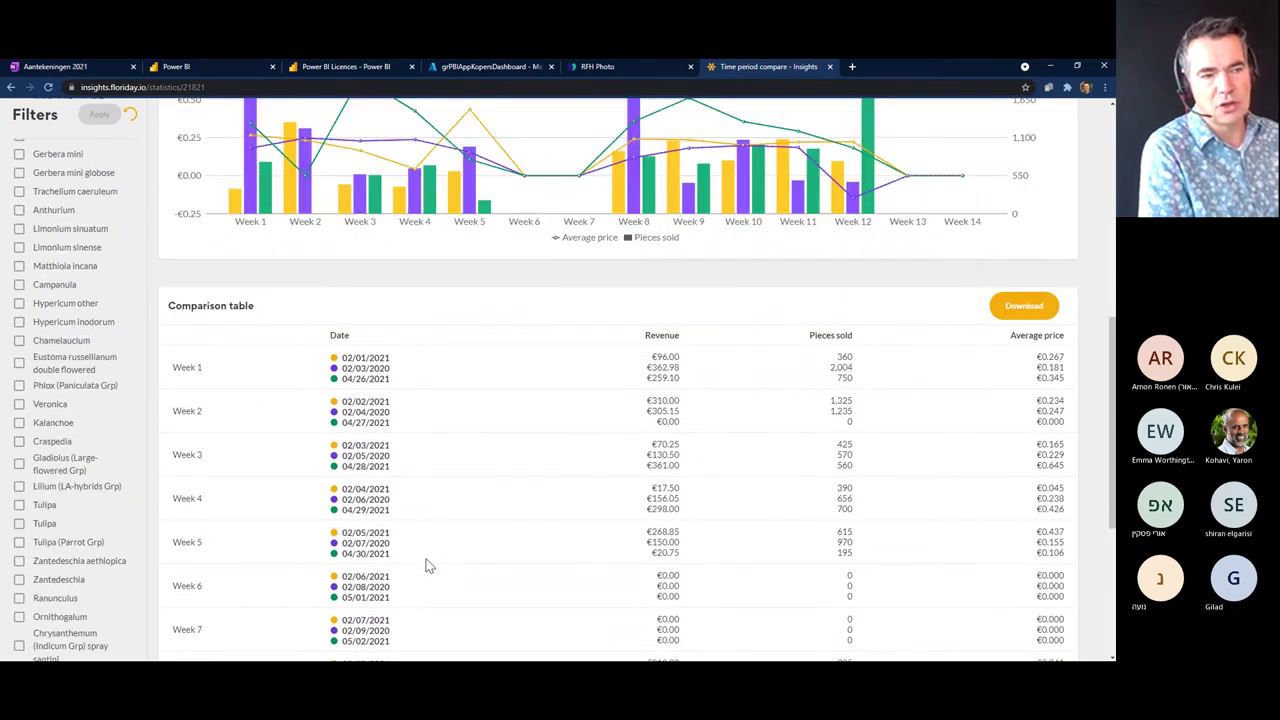
{"action": "scroll", "coordinate": [425, 566], "scroll_direction": "up", "scroll_amount": 10}
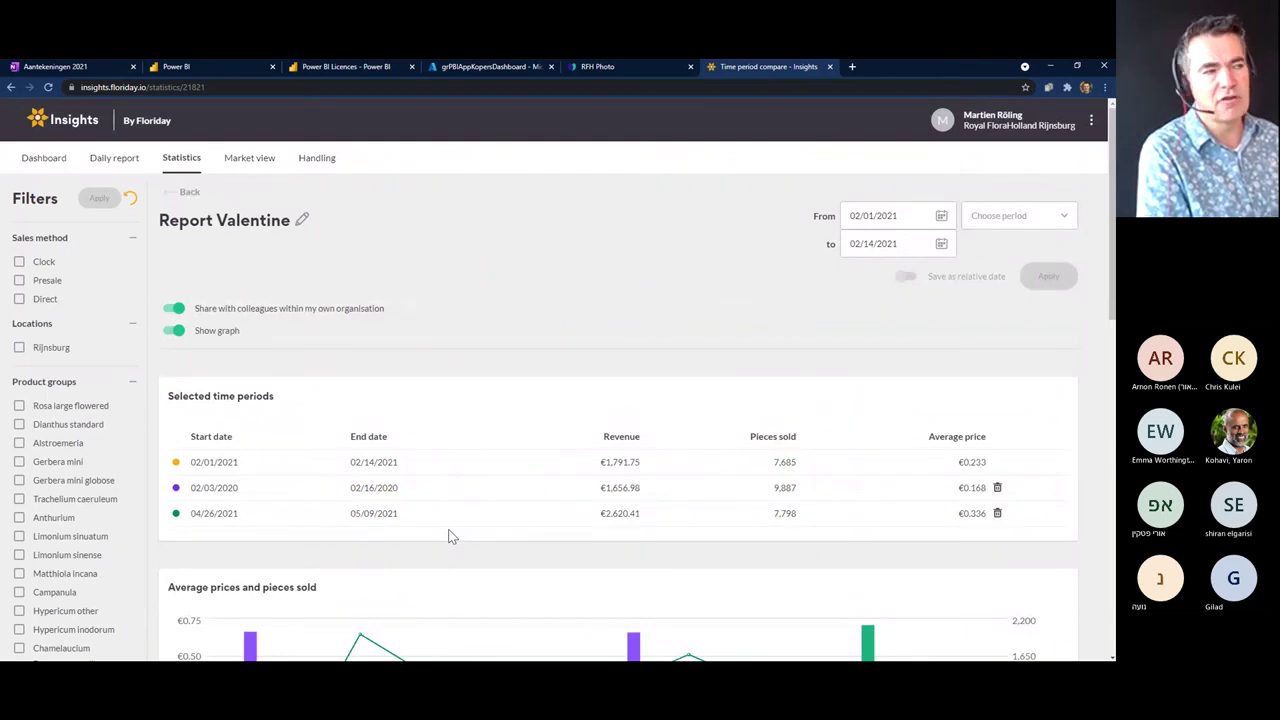
- Return to the statistics overview and create a Product history report named "Product History"
{"action": "left_click", "coordinate": [189, 194]}
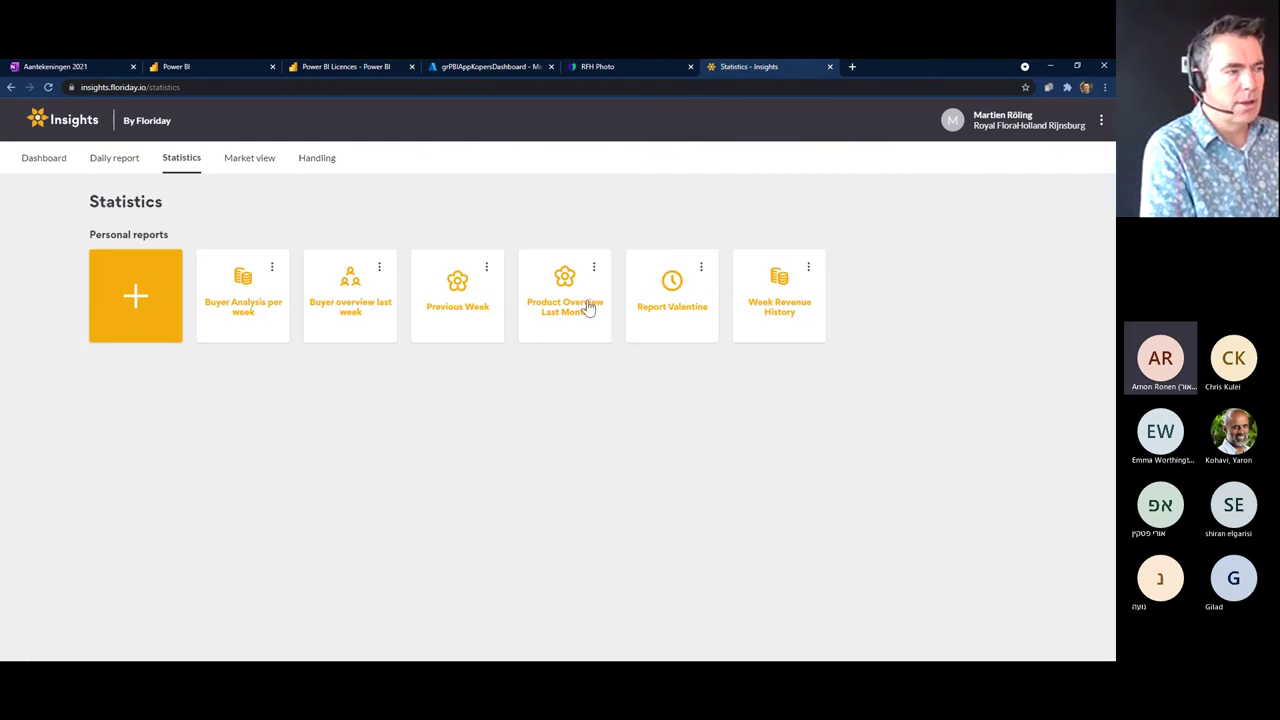
{"action": "left_click", "coordinate": [147, 312]}
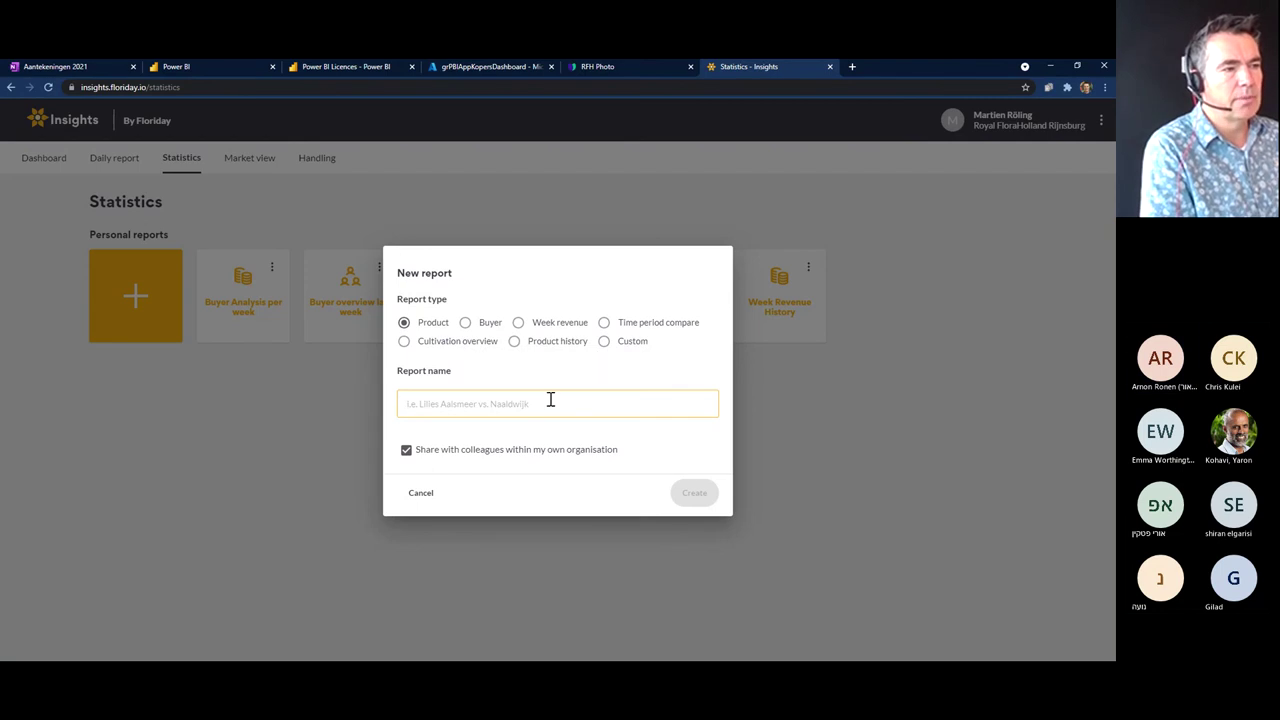
{"action": "left_click", "coordinate": [512, 341]}
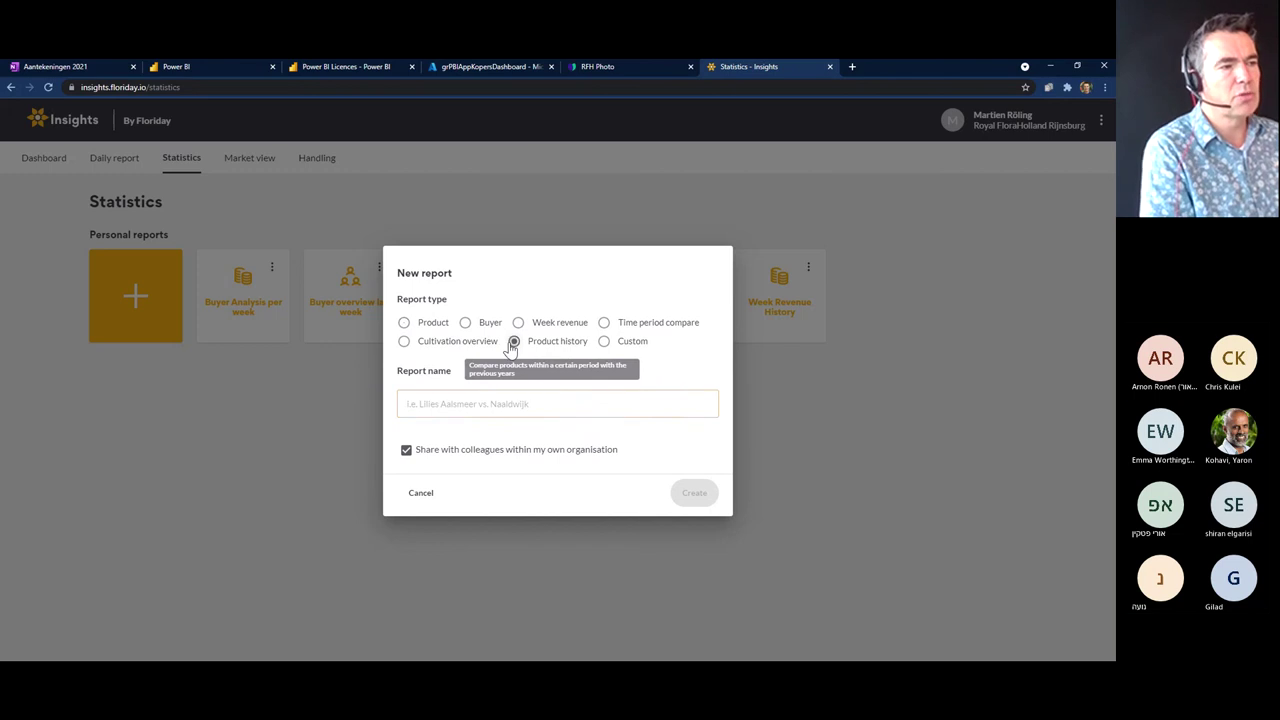
{"action": "left_click", "coordinate": [513, 402]}
{"action": "type", "text": "Produc"}
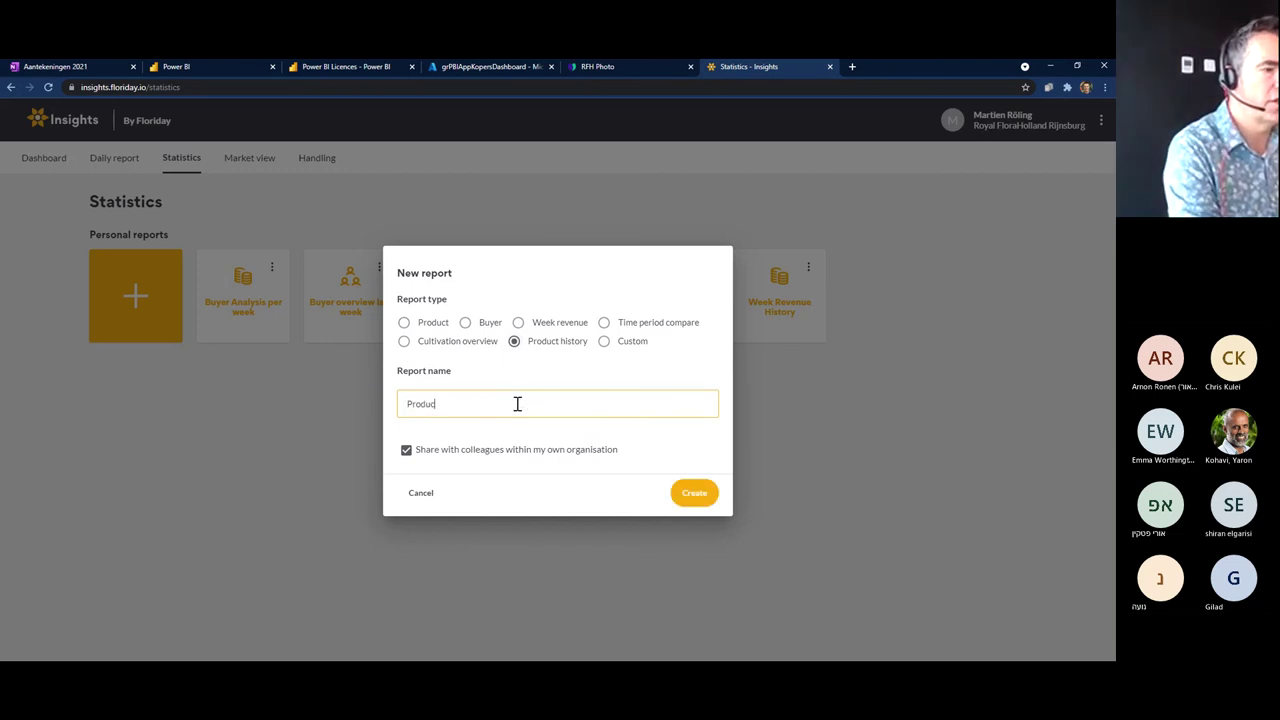
{"action": "type", "text": "t History"}
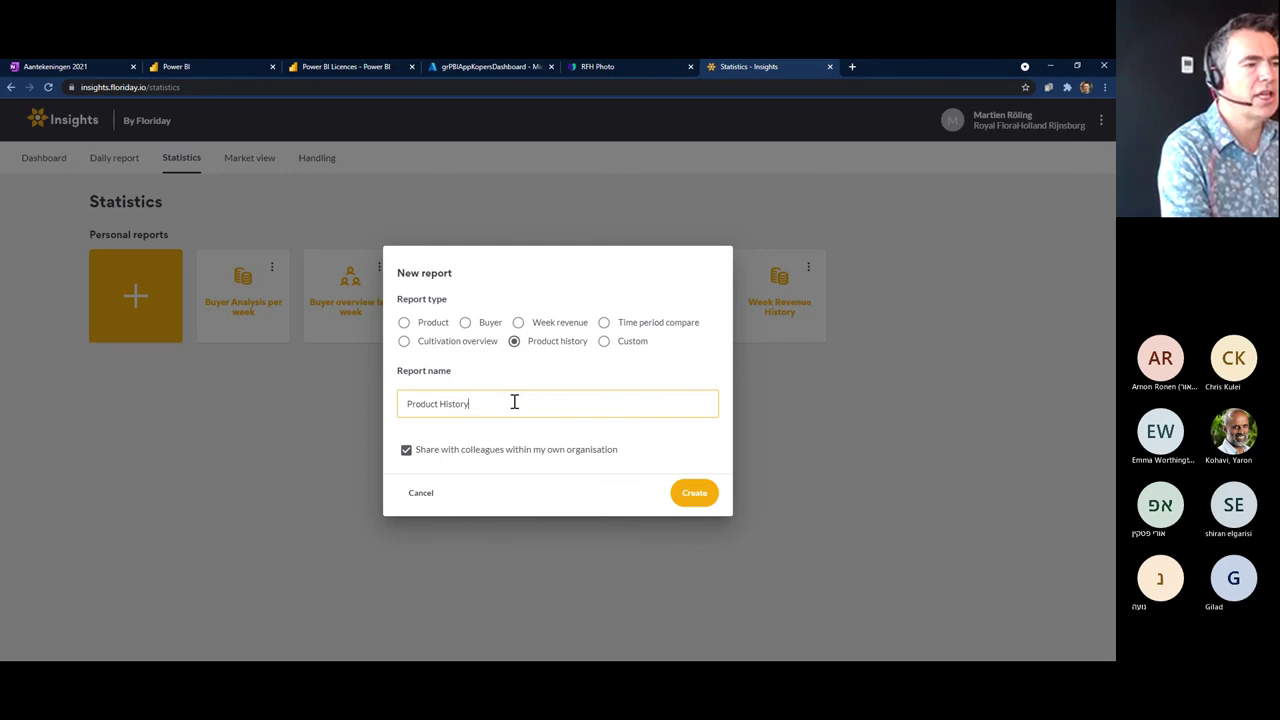
{"action": "left_click", "coordinate": [690, 494]}
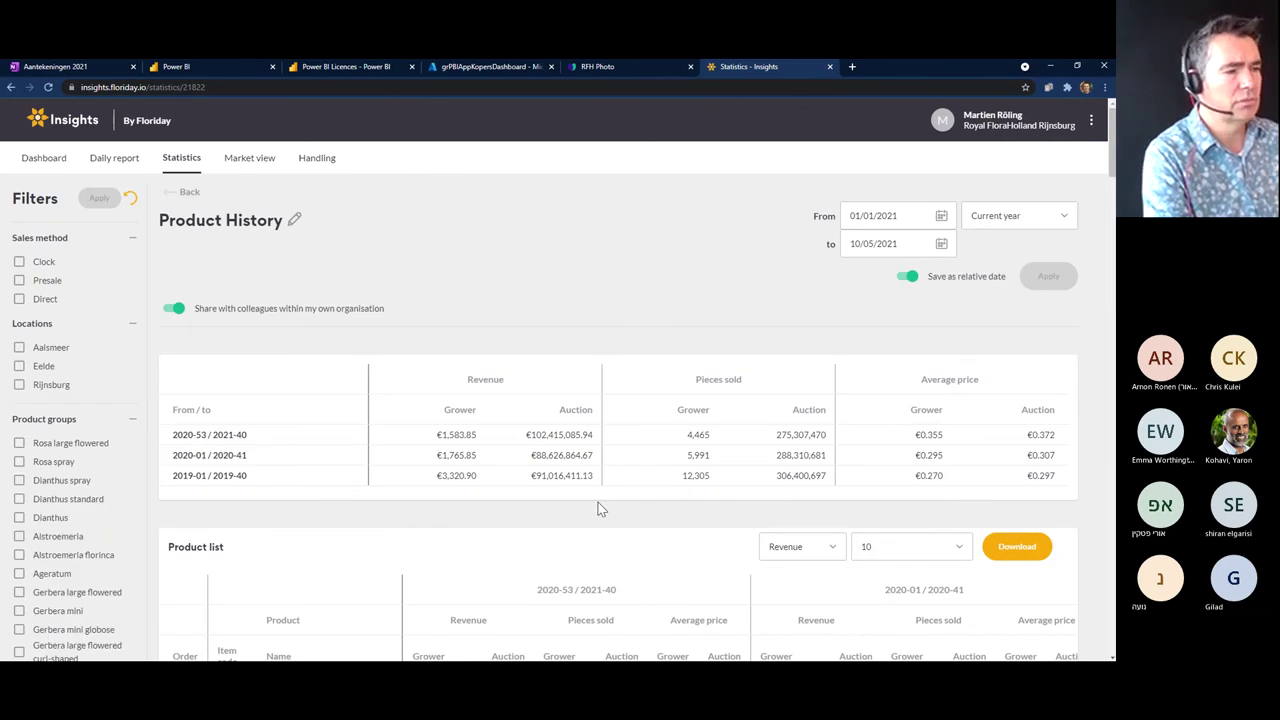
- Examine the grower and auction figures per year and the product list in the Product History report
{"action": "scroll", "coordinate": [590, 509], "scroll_direction": "down", "scroll_amount": 1}
{"action": "scroll", "coordinate": [589, 507], "scroll_direction": "down", "scroll_amount": 2}
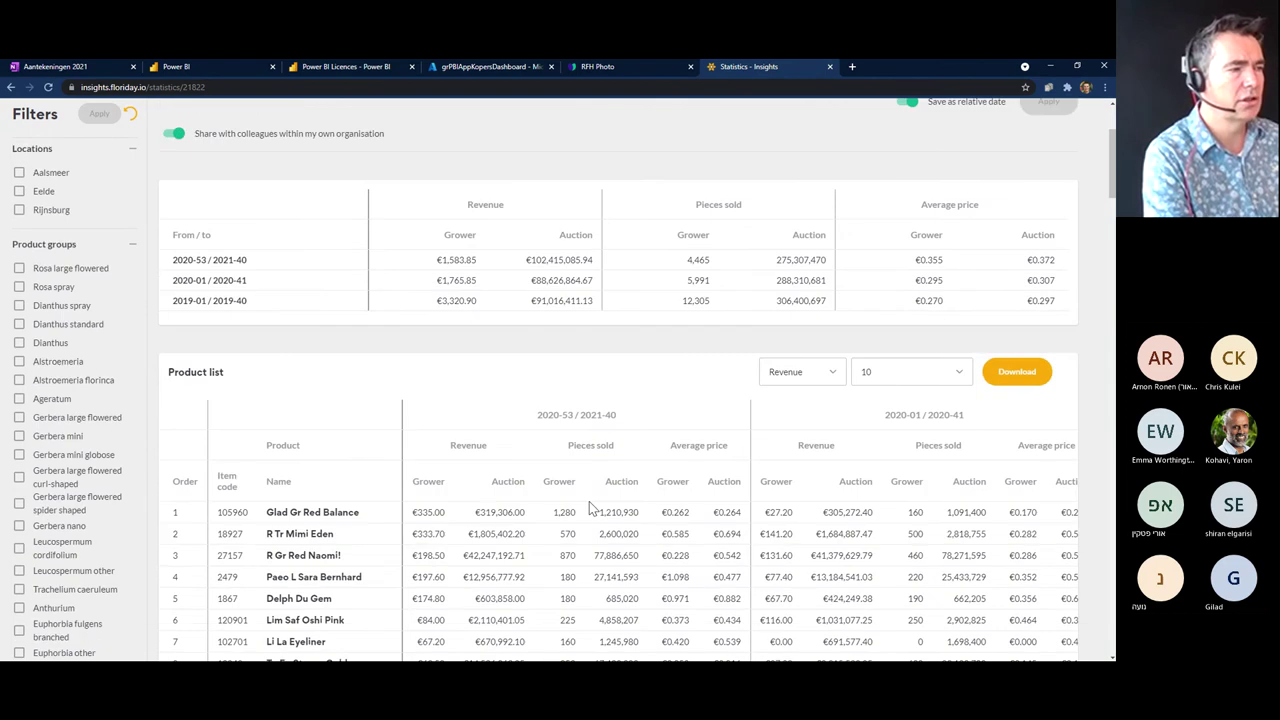
{"action": "scroll", "coordinate": [589, 505], "scroll_direction": "up", "scroll_amount": 2}
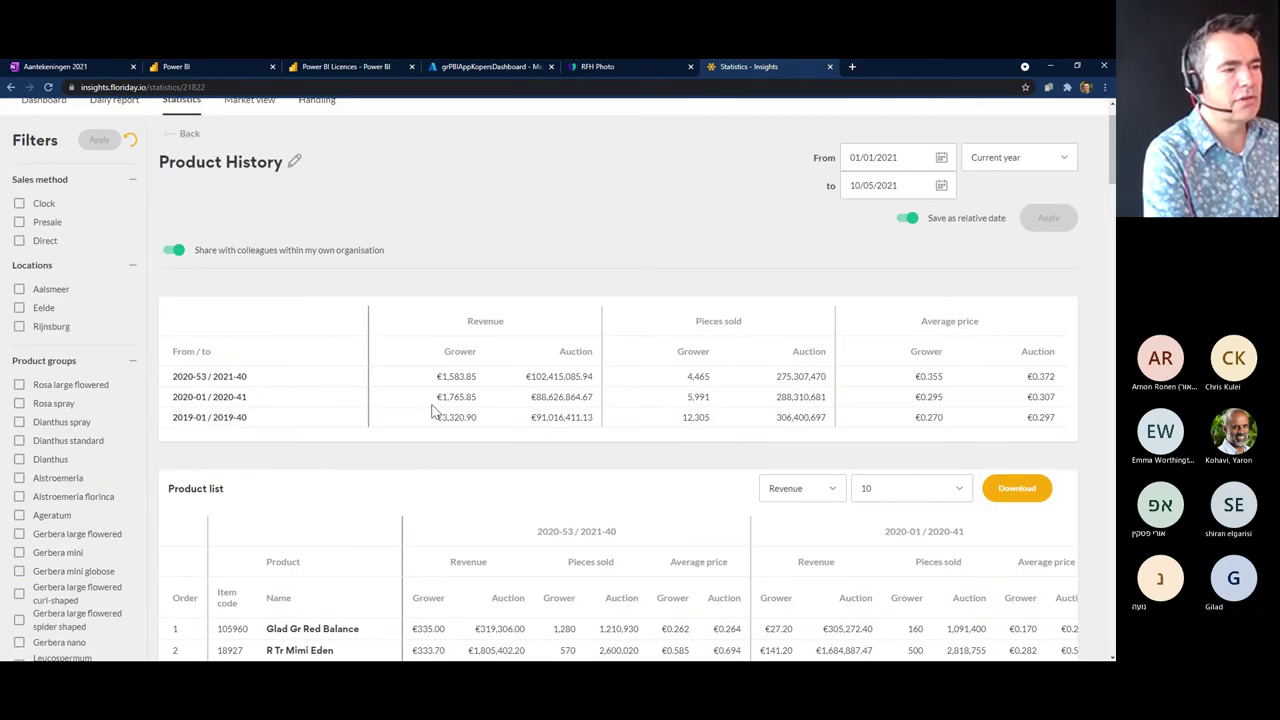
{"action": "scroll", "coordinate": [432, 410], "scroll_direction": "down", "scroll_amount": 3}
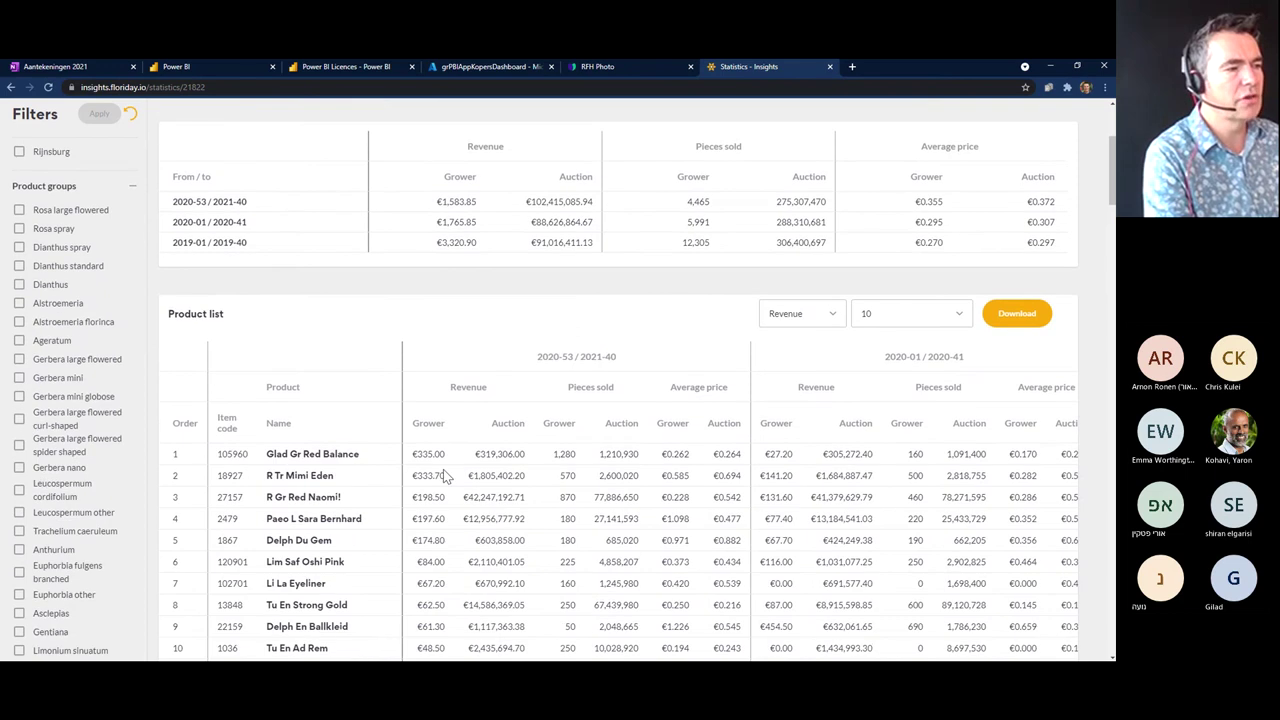
{"action": "scroll", "coordinate": [443, 469], "scroll_direction": "down", "scroll_amount": 1}
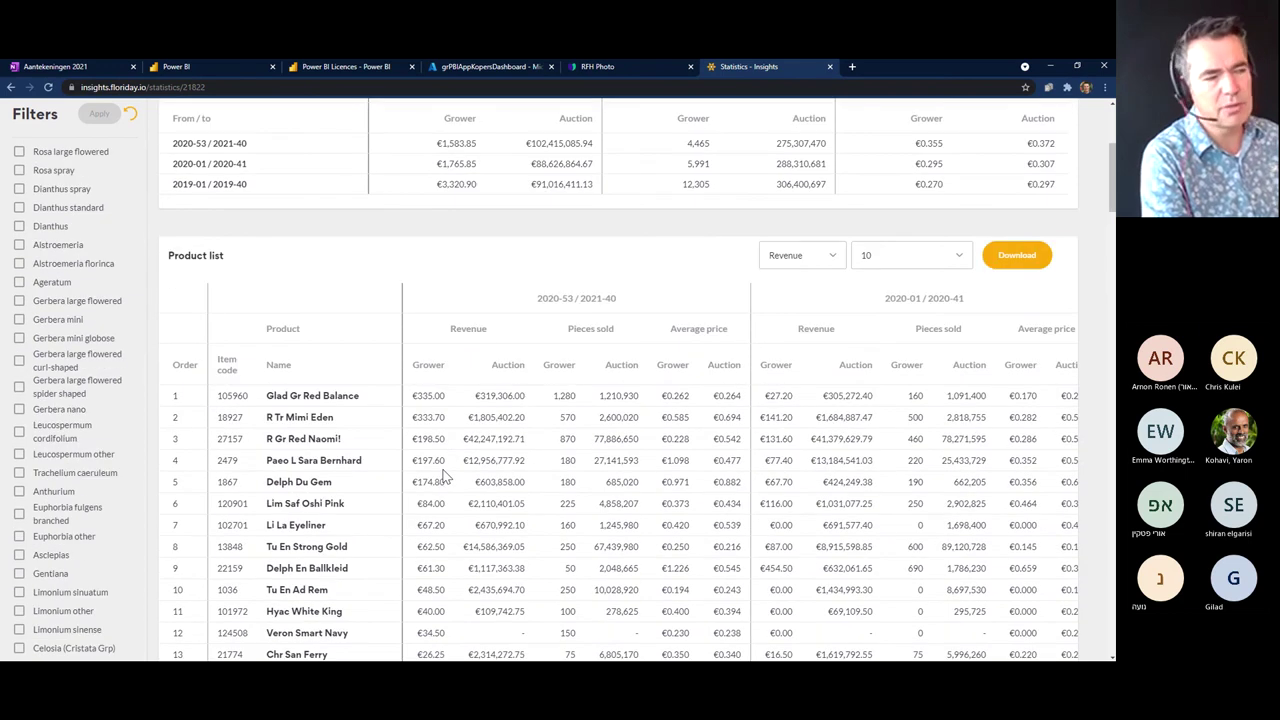
- Filter the Product History report on the product groups Alstroemeria and Alstroemeria florinca and apply the filter
{"action": "scroll", "coordinate": [391, 480], "scroll_direction": "up", "scroll_amount": 1}
{"action": "scroll", "coordinate": [351, 466], "scroll_direction": "down", "scroll_amount": 1}
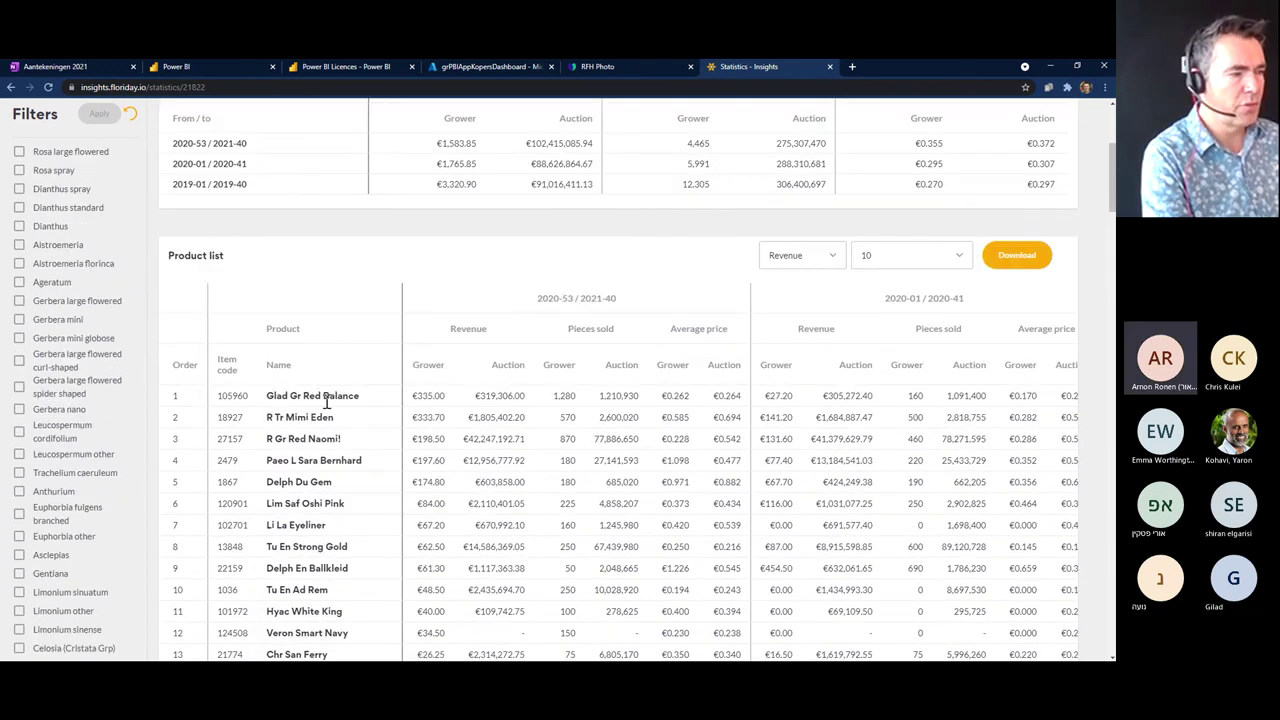
{"action": "scroll", "coordinate": [327, 390], "scroll_direction": "down", "scroll_amount": 1}
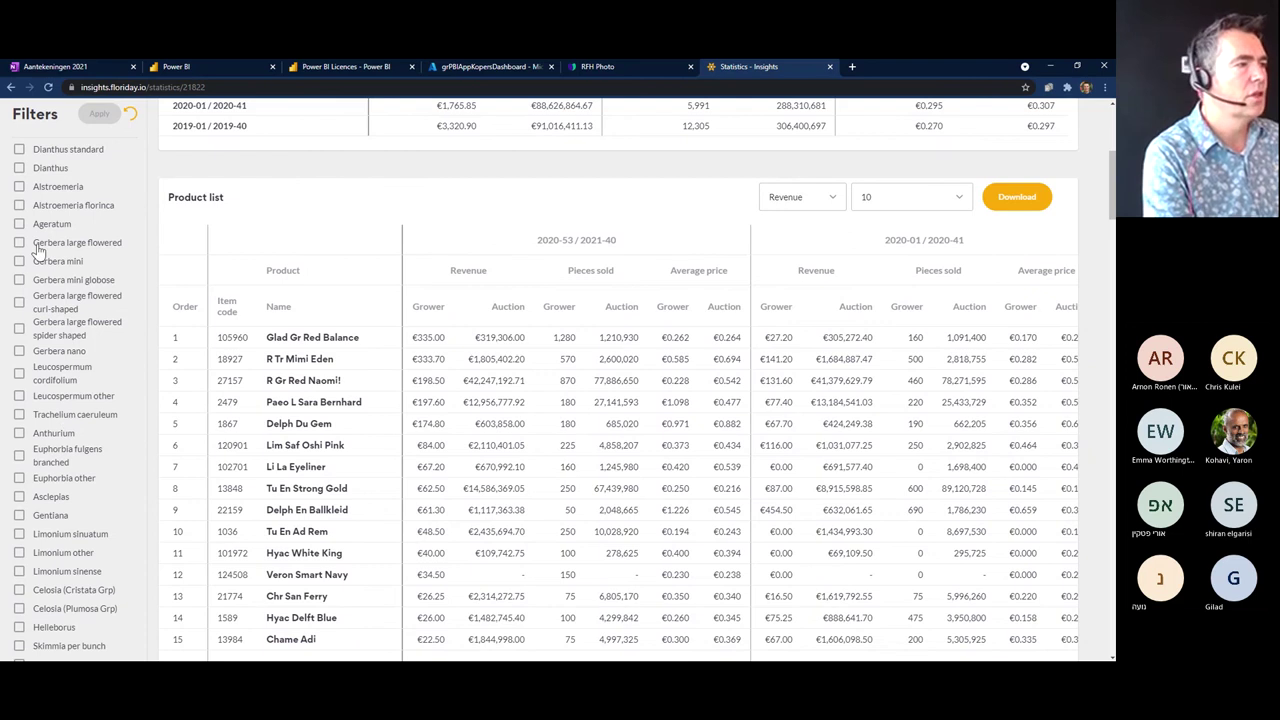
{"action": "scroll", "coordinate": [37, 250], "scroll_direction": "up", "scroll_amount": 2}
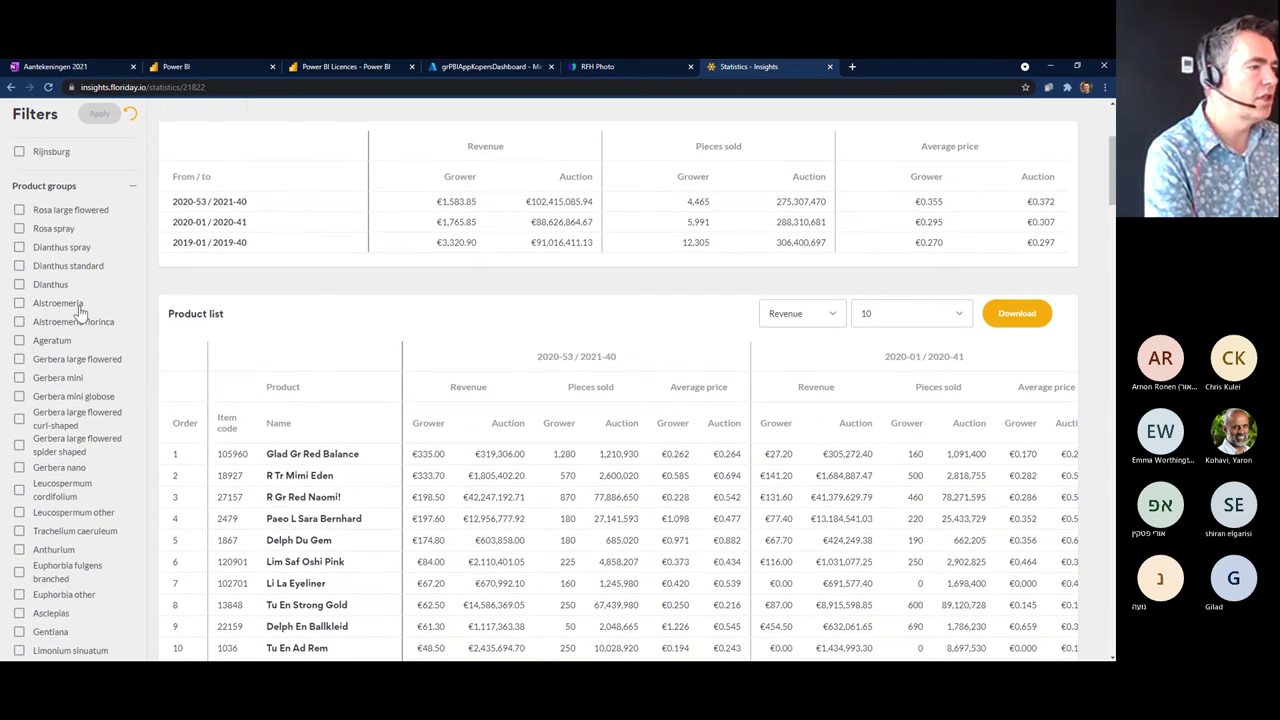
{"action": "scroll", "coordinate": [80, 312], "scroll_direction": "down", "scroll_amount": 2}
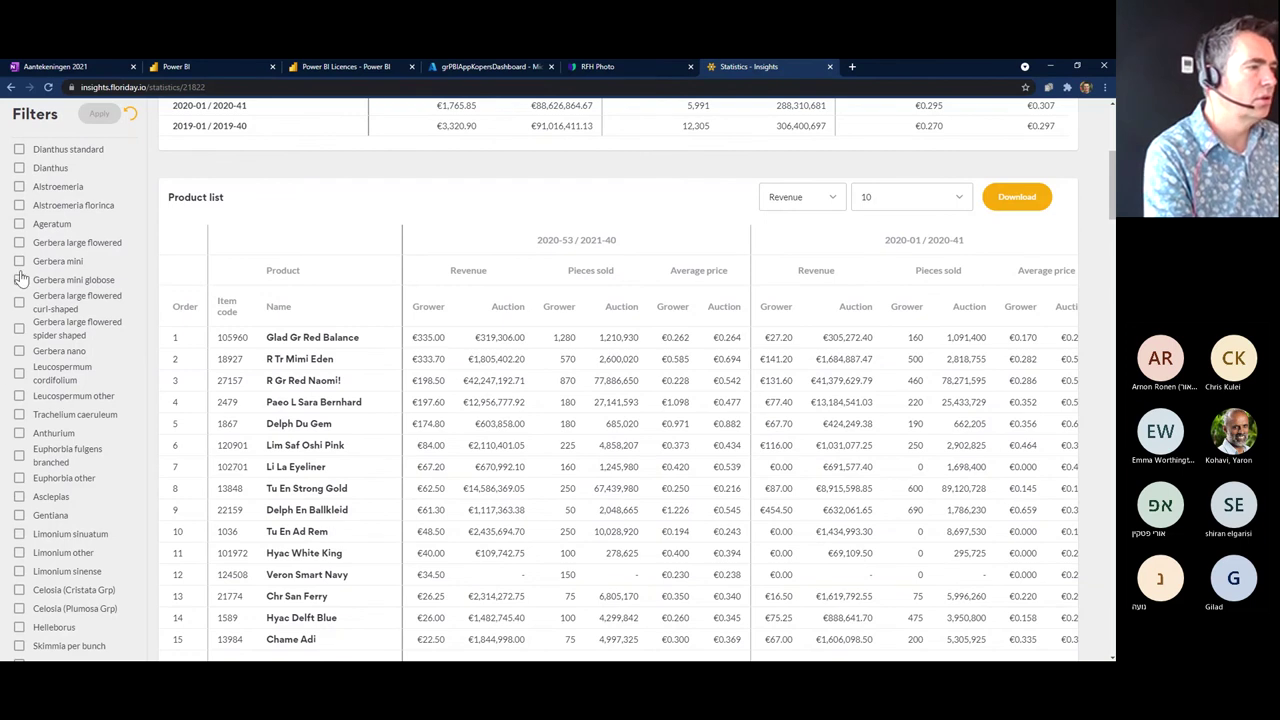
{"action": "left_click", "coordinate": [19, 186]}
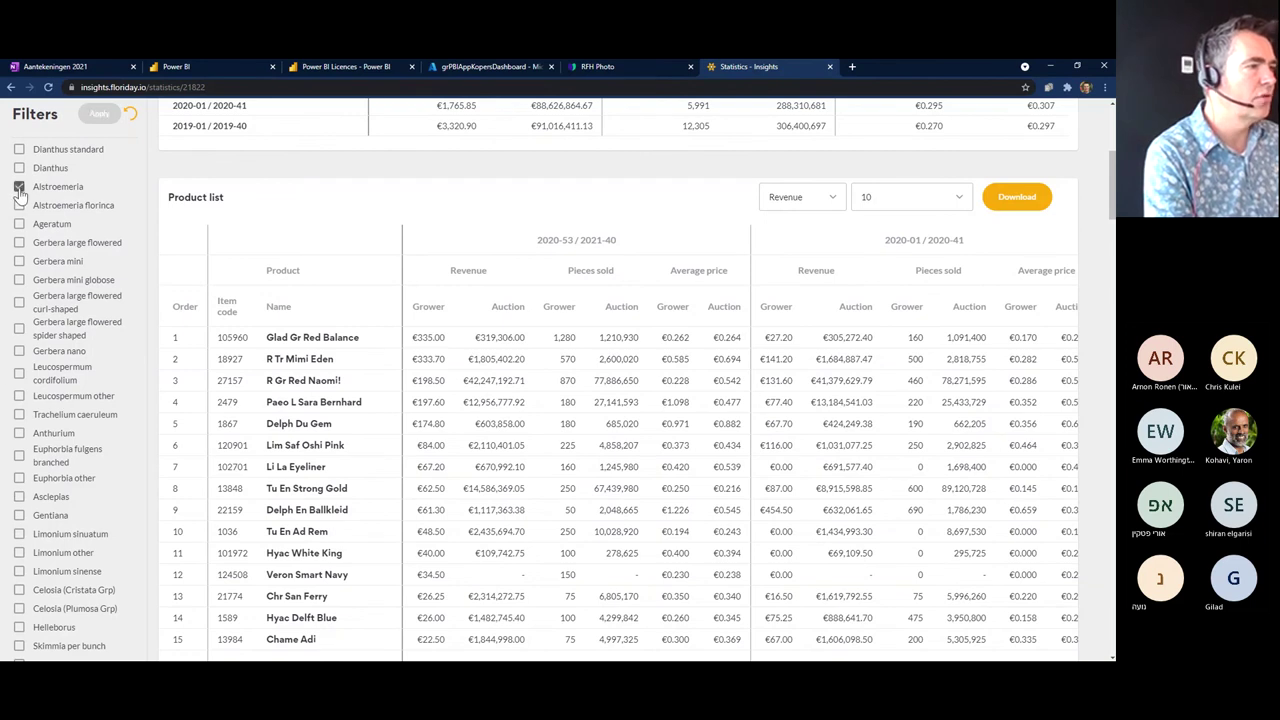
{"action": "left_click", "coordinate": [19, 205]}
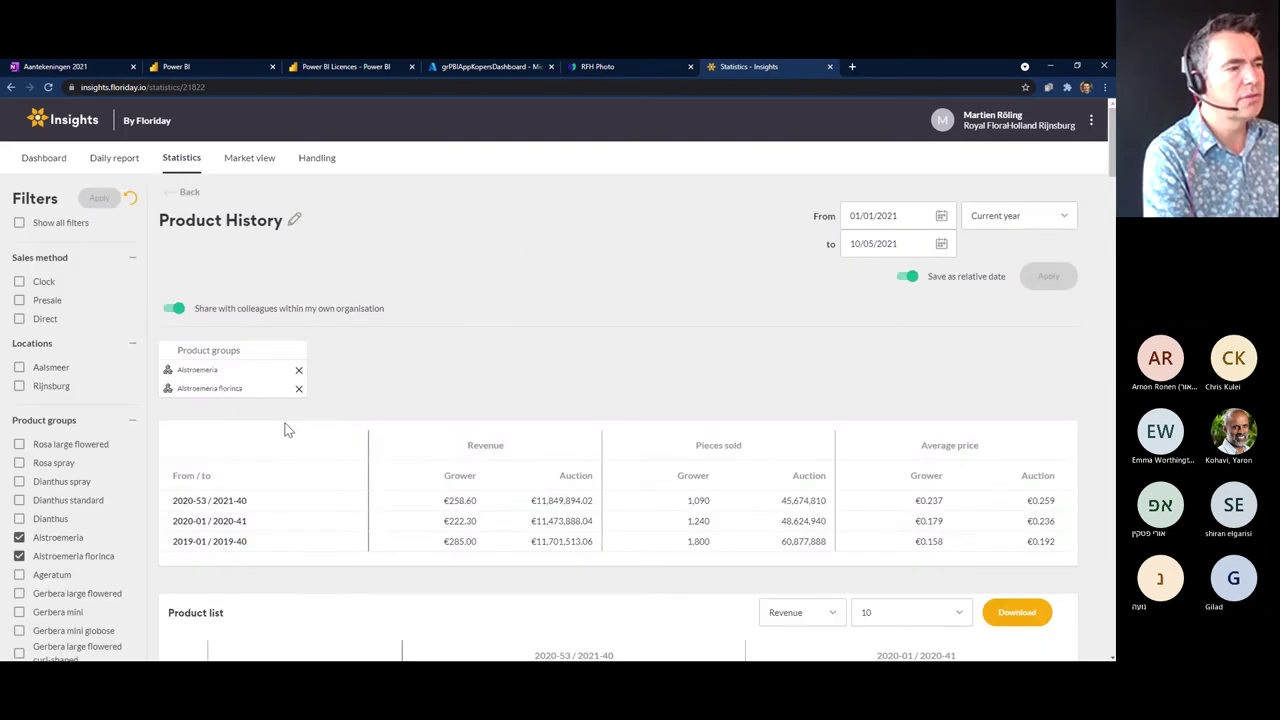
- Examine the filtered Alstroemeria product list, comparing grower and auction revenue, pieces sold and average price across the three yearly periods
{"action": "scroll", "coordinate": [300, 450], "scroll_direction": "down", "scroll_amount": 3}
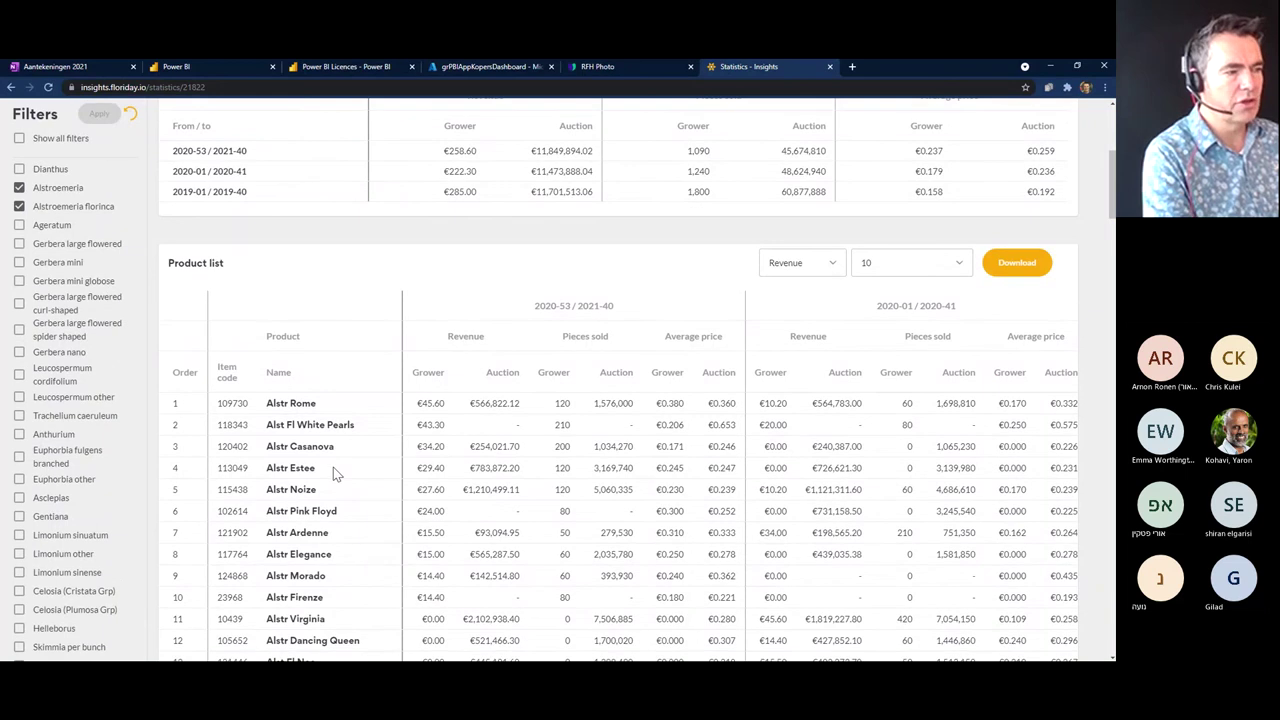
{"action": "scroll", "coordinate": [340, 480], "scroll_direction": "down", "scroll_amount": 1}
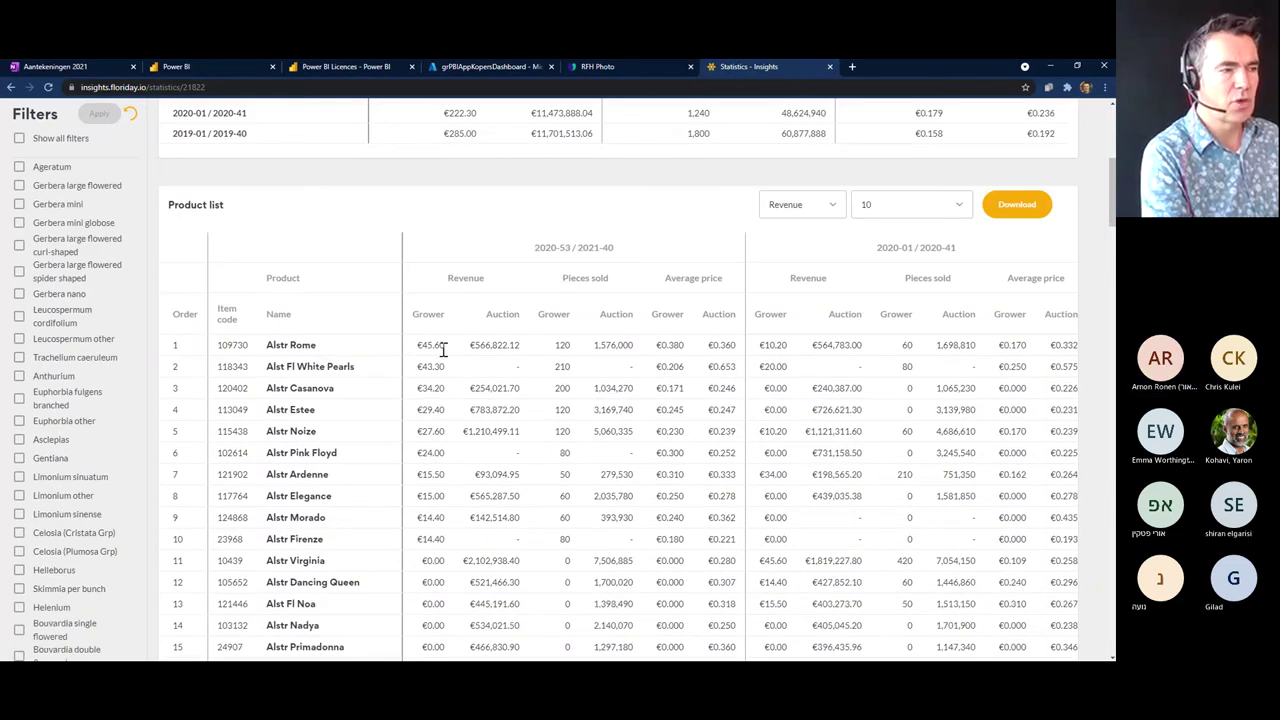
{"action": "scroll", "coordinate": [447, 353], "scroll_direction": "down", "scroll_amount": 1}
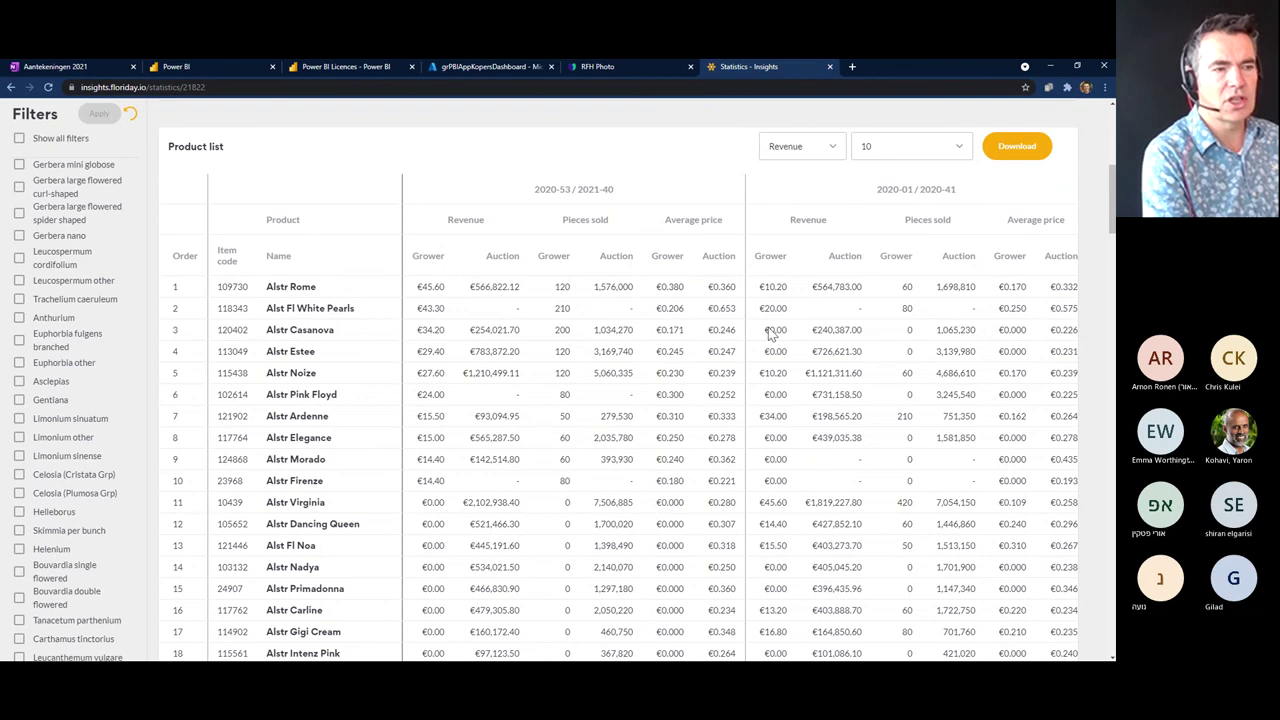
{"action": "scroll", "coordinate": [727, 574], "scroll_direction": "down", "scroll_amount": 1}
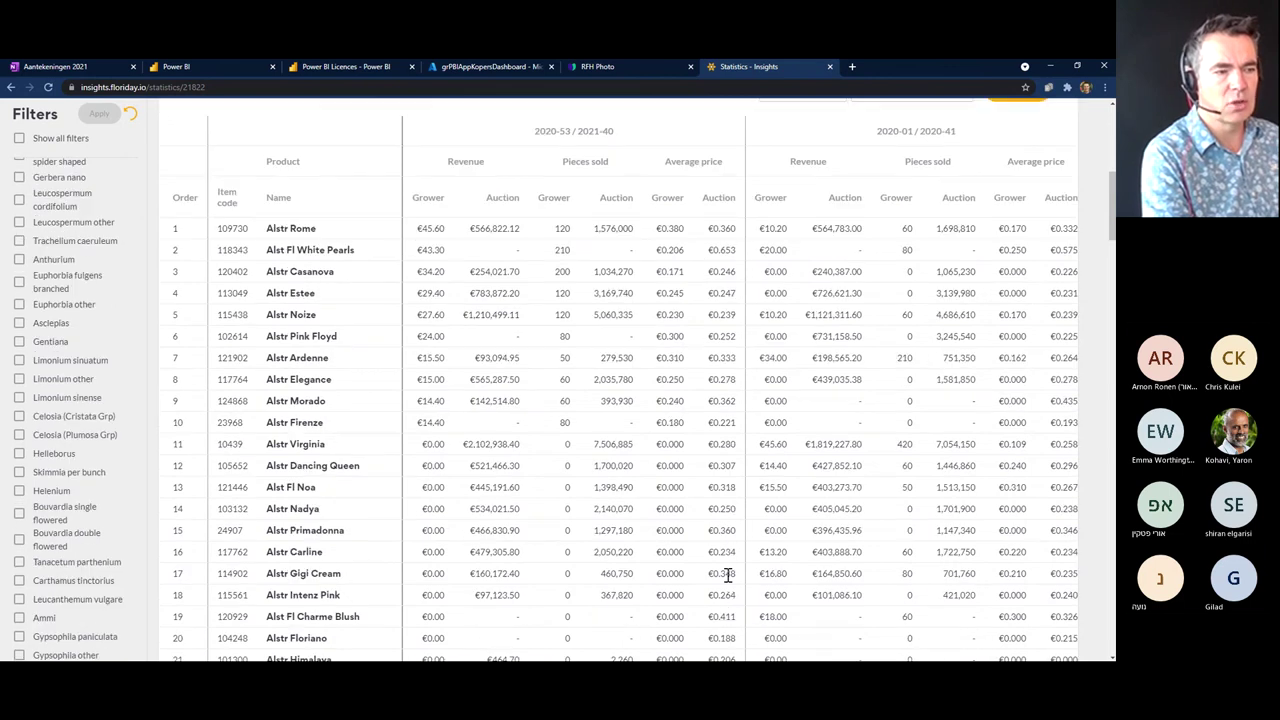
{"action": "scroll", "coordinate": [770, 520], "scroll_direction": "down", "scroll_amount": 7}
{"action": "scroll", "coordinate": [789, 519], "scroll_direction": "up", "scroll_amount": 3}
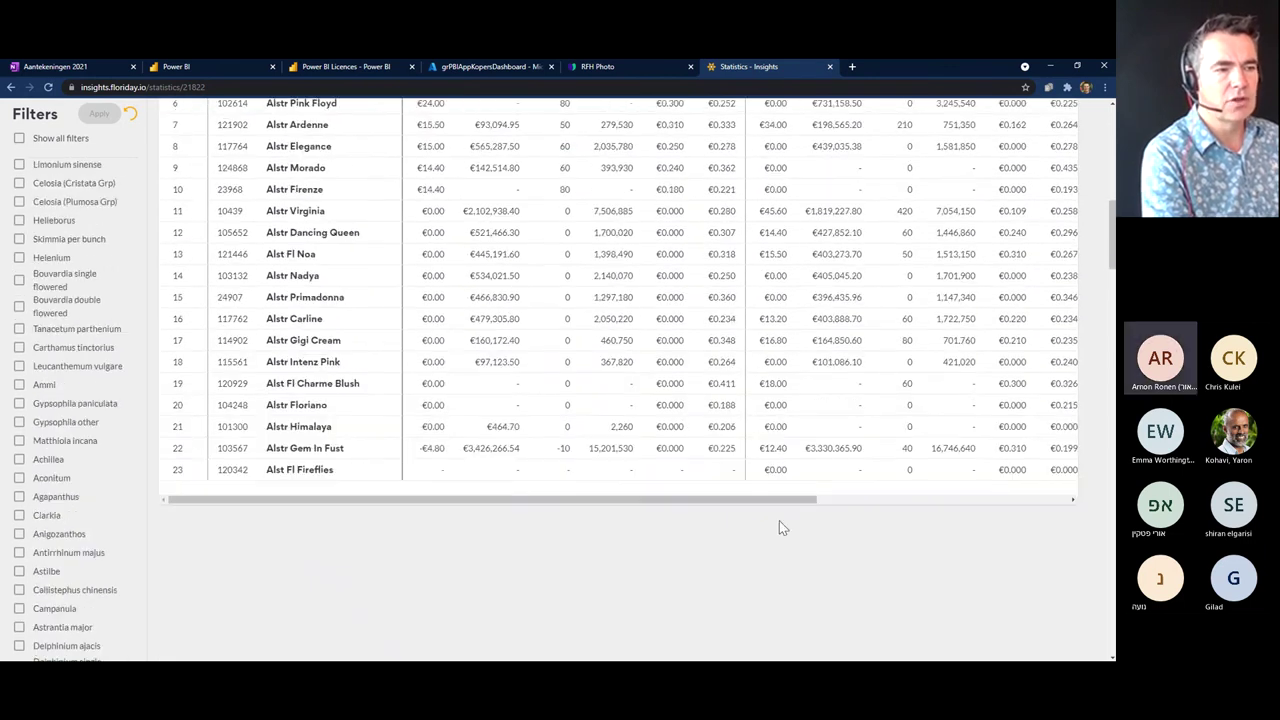
{"action": "left_click_drag", "start_coordinate": [785, 499], "coordinate": [1015, 500]}
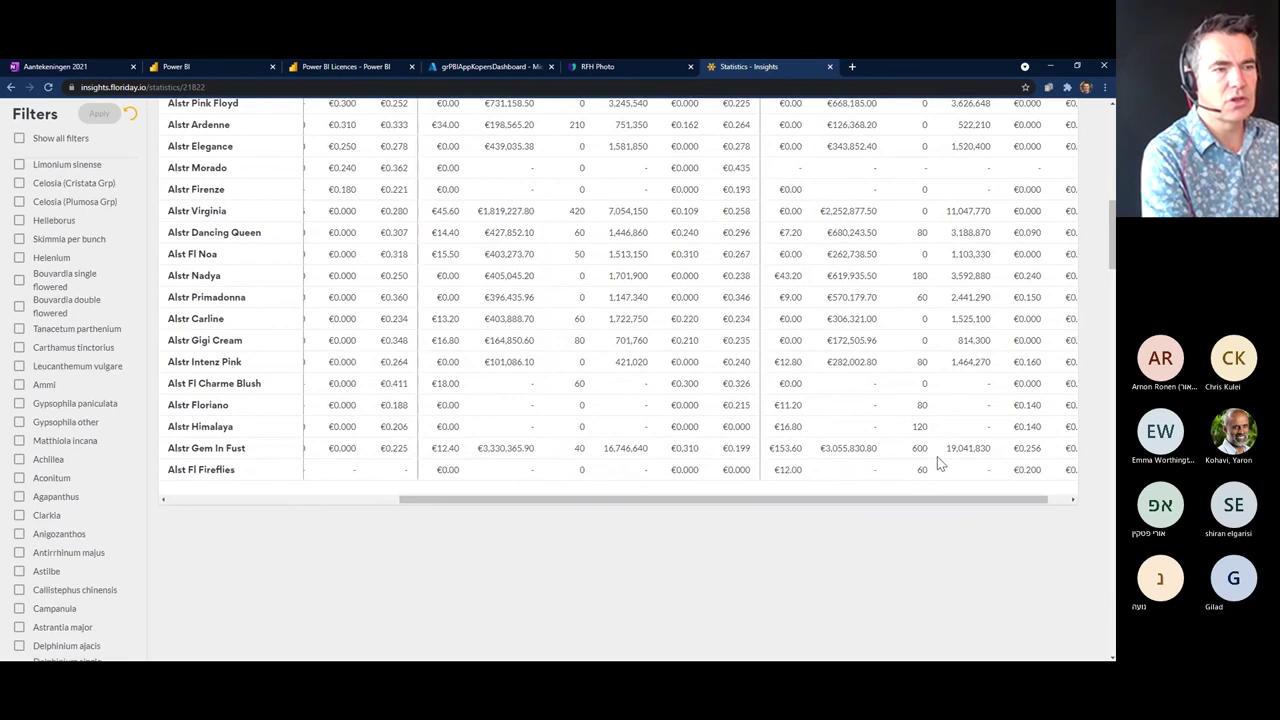
{"action": "scroll", "coordinate": [937, 456], "scroll_direction": "up", "scroll_amount": 6}
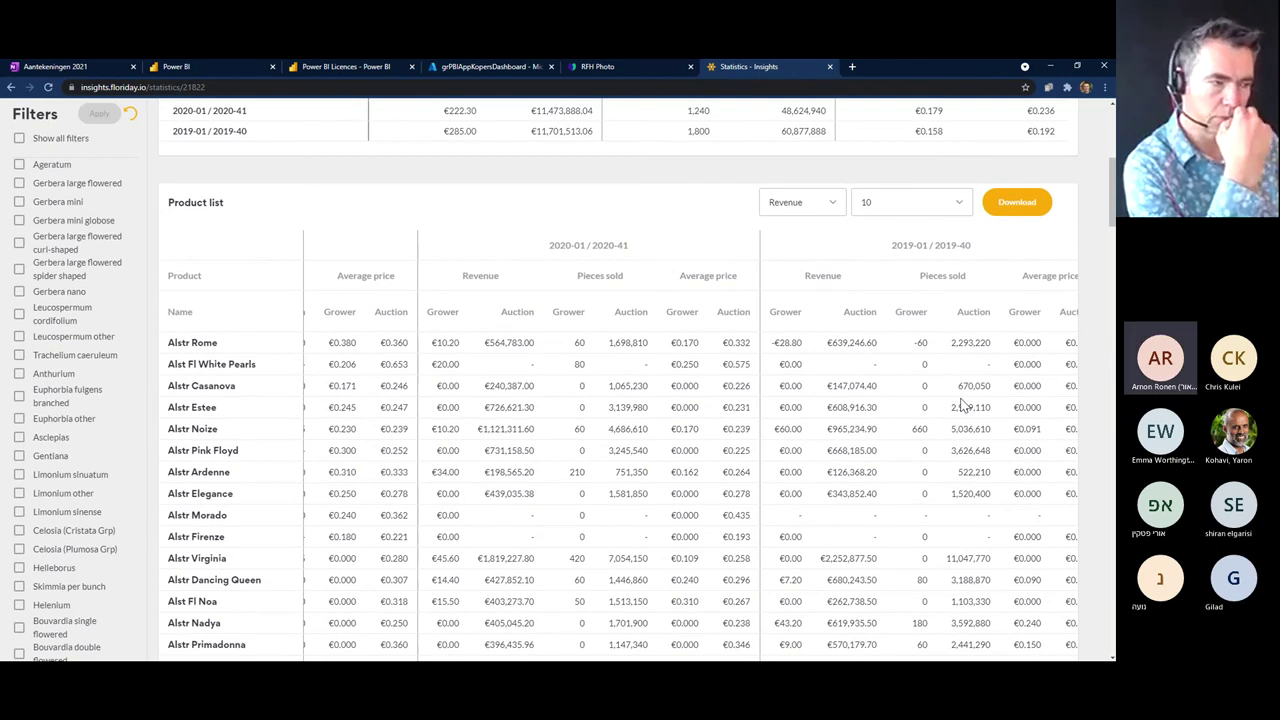
{"action": "scroll", "coordinate": [960, 407], "scroll_direction": "down", "scroll_amount": 2}
{"action": "scroll", "coordinate": [935, 593], "scroll_direction": "down", "scroll_amount": 2}
{"action": "scroll", "coordinate": [943, 598], "scroll_direction": "down", "scroll_amount": 1}
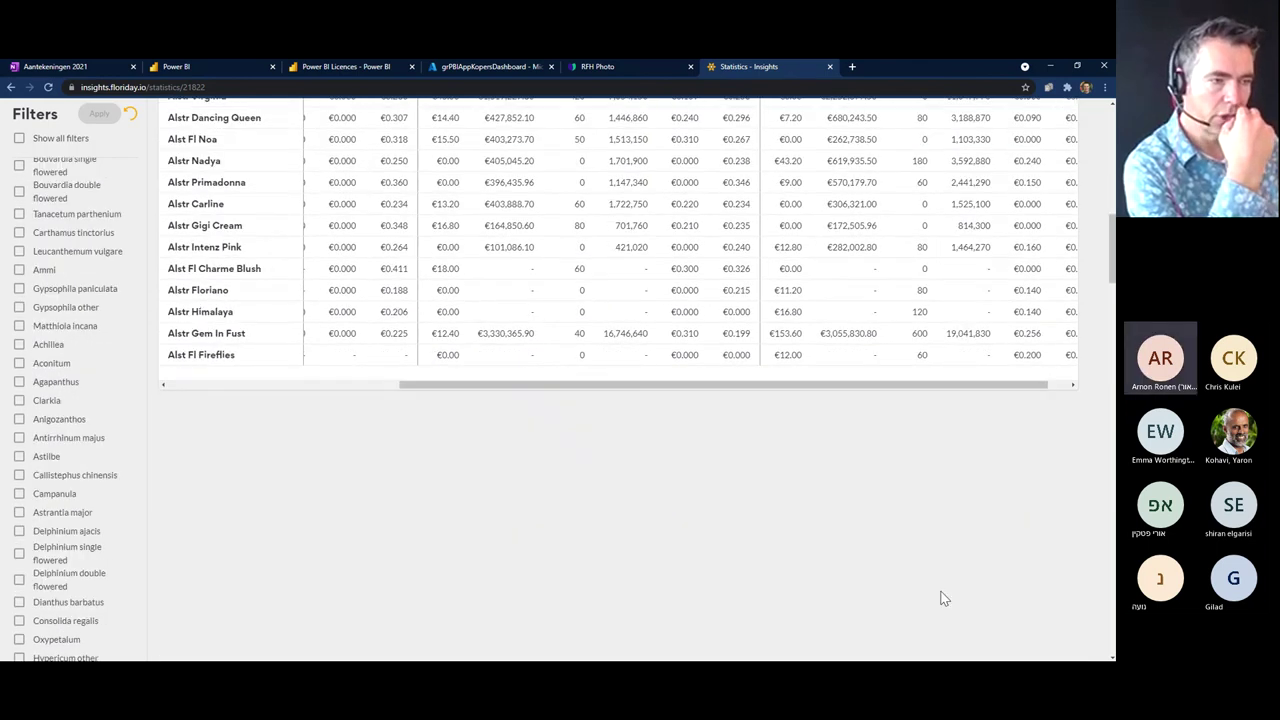
{"action": "scroll", "coordinate": [900, 555], "scroll_direction": "up", "scroll_amount": 1}
{"action": "scroll", "coordinate": [840, 510], "scroll_direction": "left", "scroll_amount": 1}
{"action": "left_click_drag", "start_coordinate": [832, 502], "coordinate": [580, 506]}
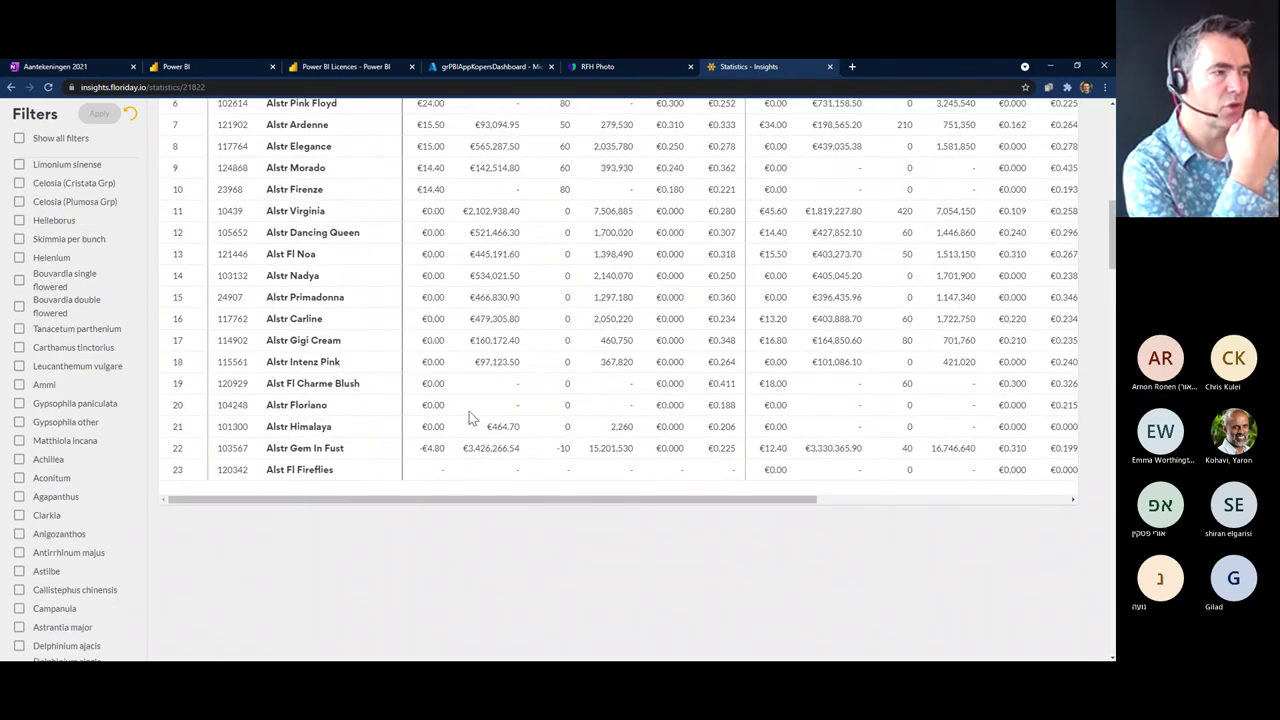
{"action": "scroll", "coordinate": [258, 350], "scroll_direction": "up", "scroll_amount": 5}
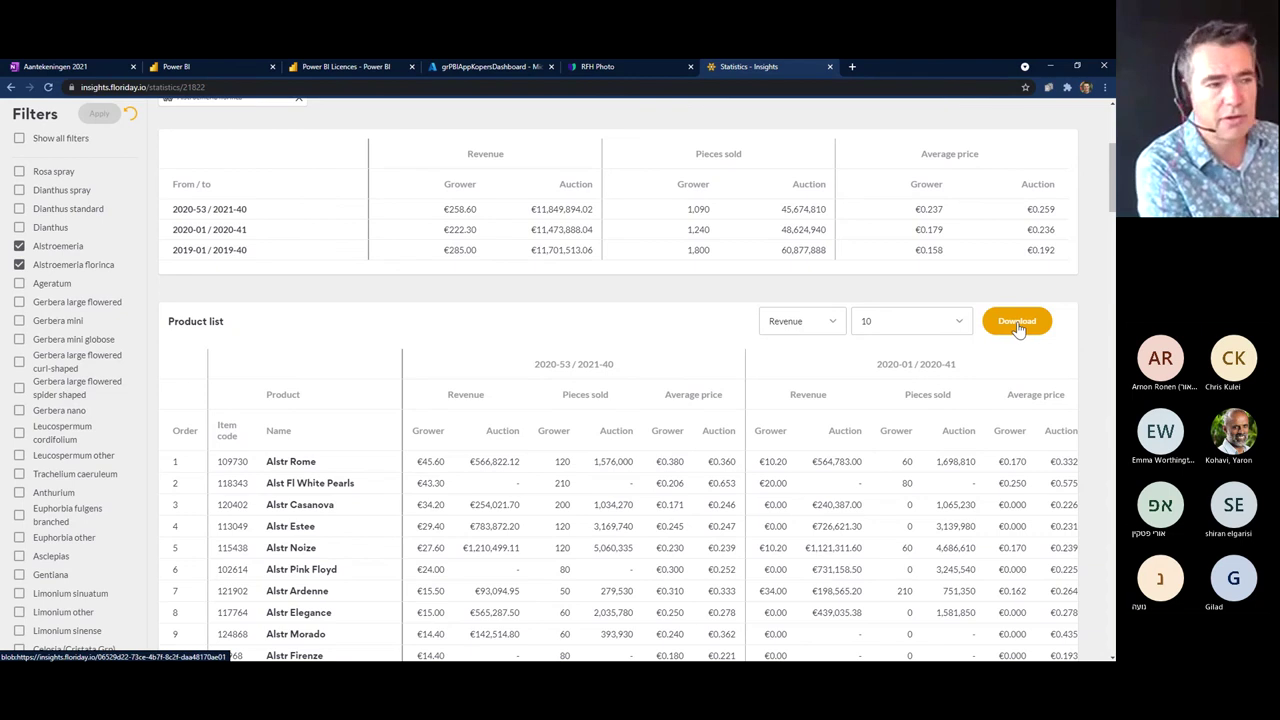
- Return to the statistics overview and create a Custom report named "Roses Compare auction prices"
{"action": "scroll", "coordinate": [805, 365], "scroll_direction": "up", "scroll_amount": 3}
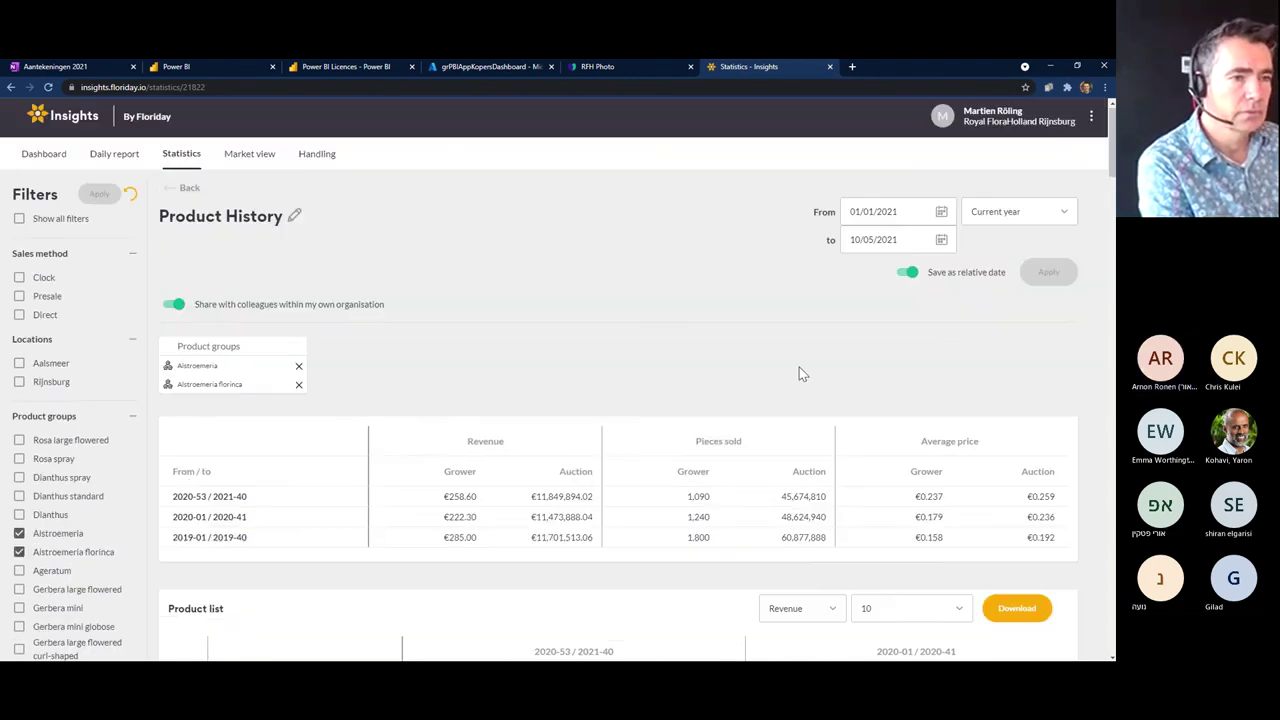
{"action": "left_click", "coordinate": [190, 193]}
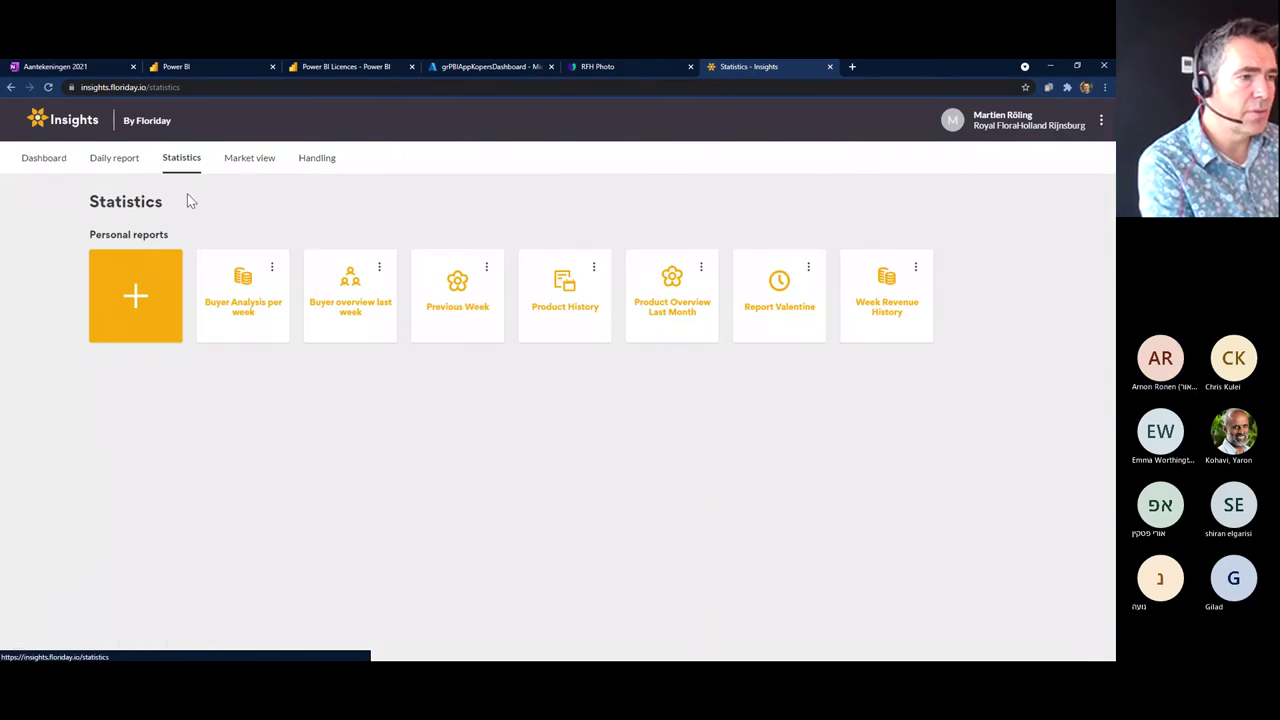
{"action": "left_click", "coordinate": [132, 294]}
{"action": "left_click", "coordinate": [604, 341]}
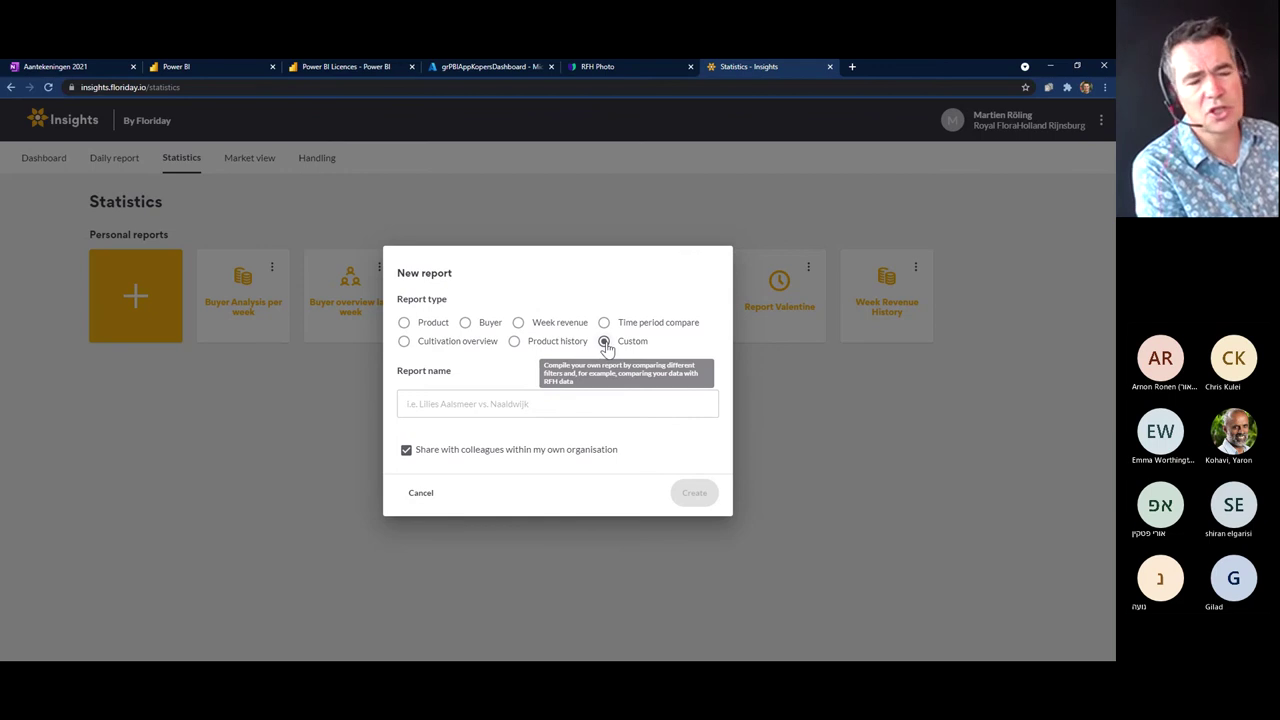
{"action": "left_click", "coordinate": [560, 405]}
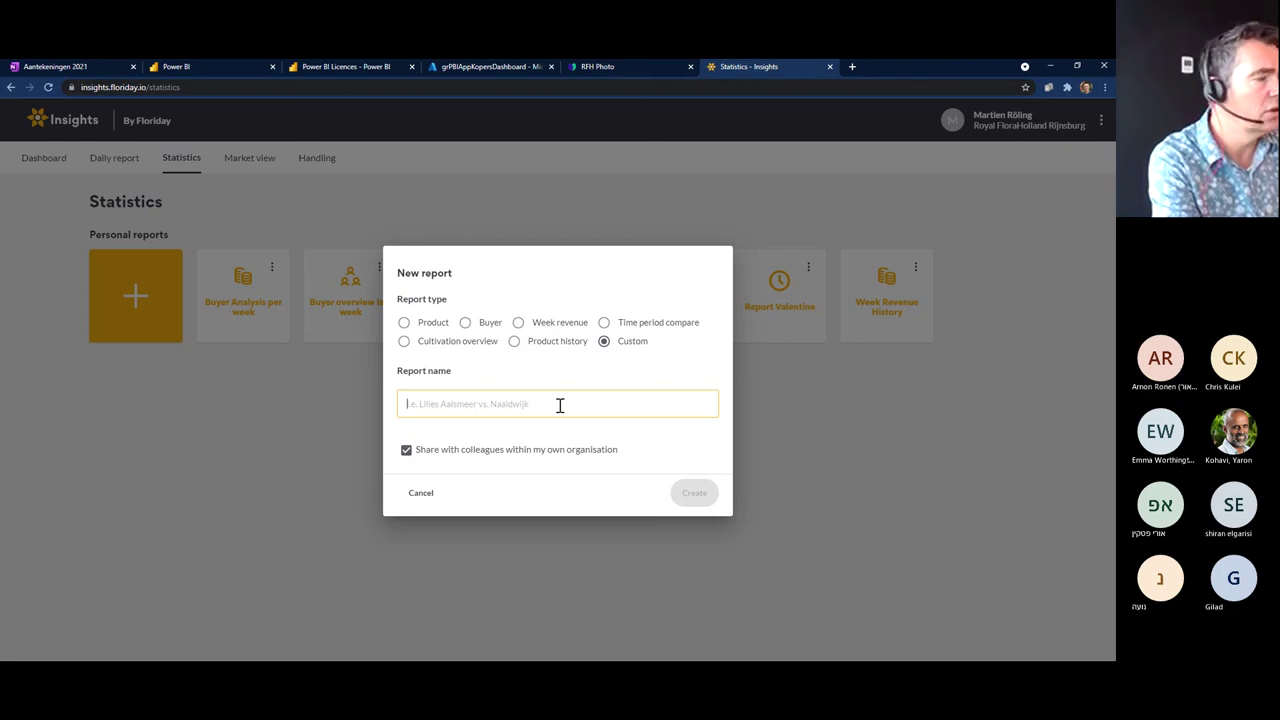
{"action": "type", "text": "R"}
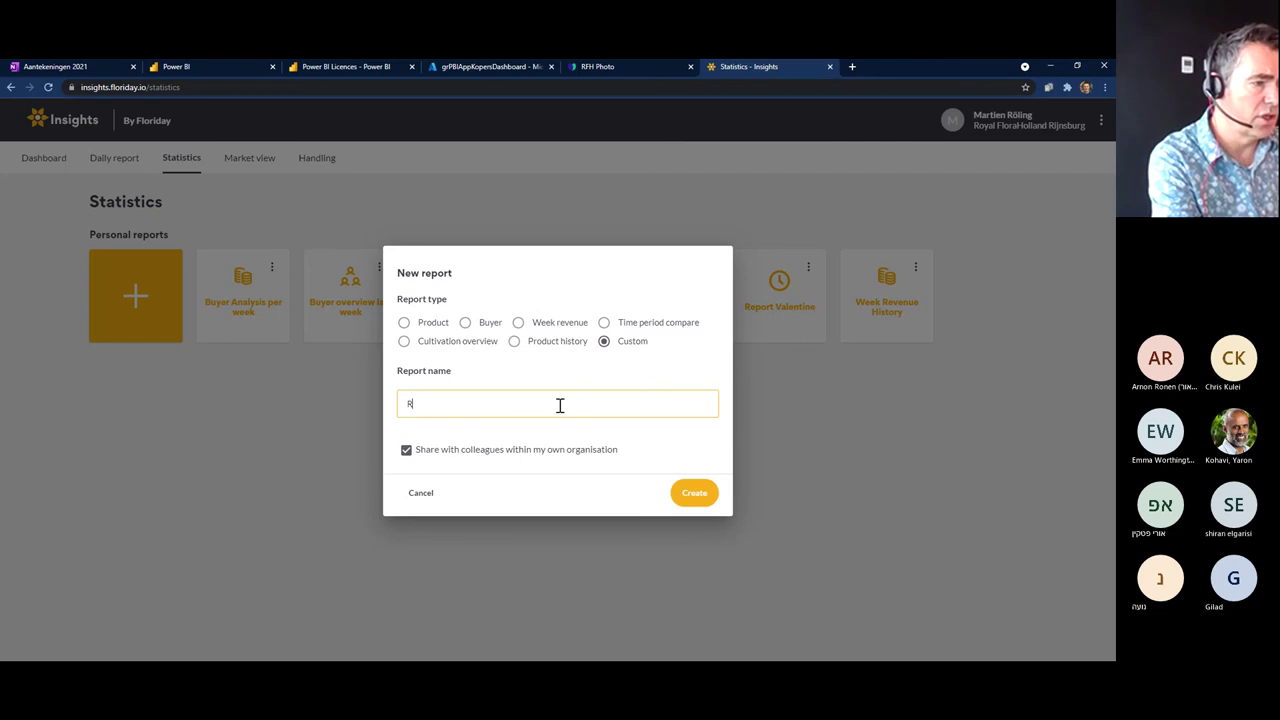
{"action": "type", "text": "oses"}
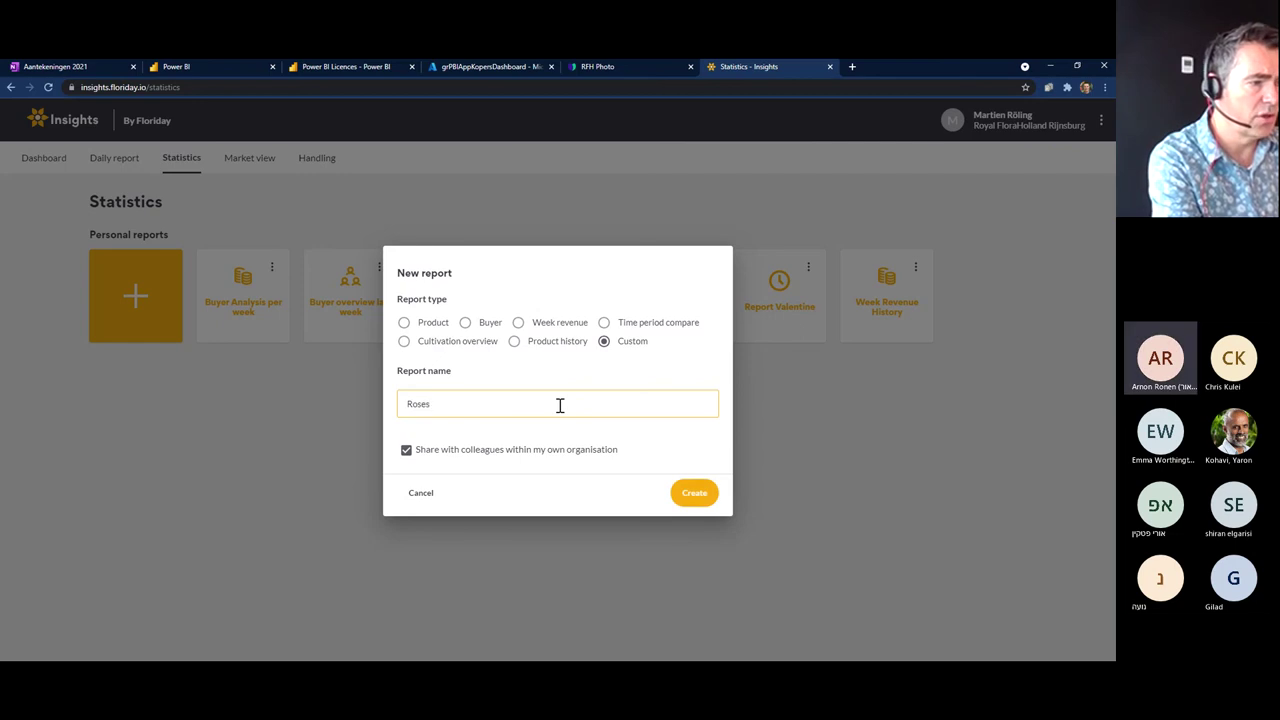
{"action": "type", "text": " Compare"}
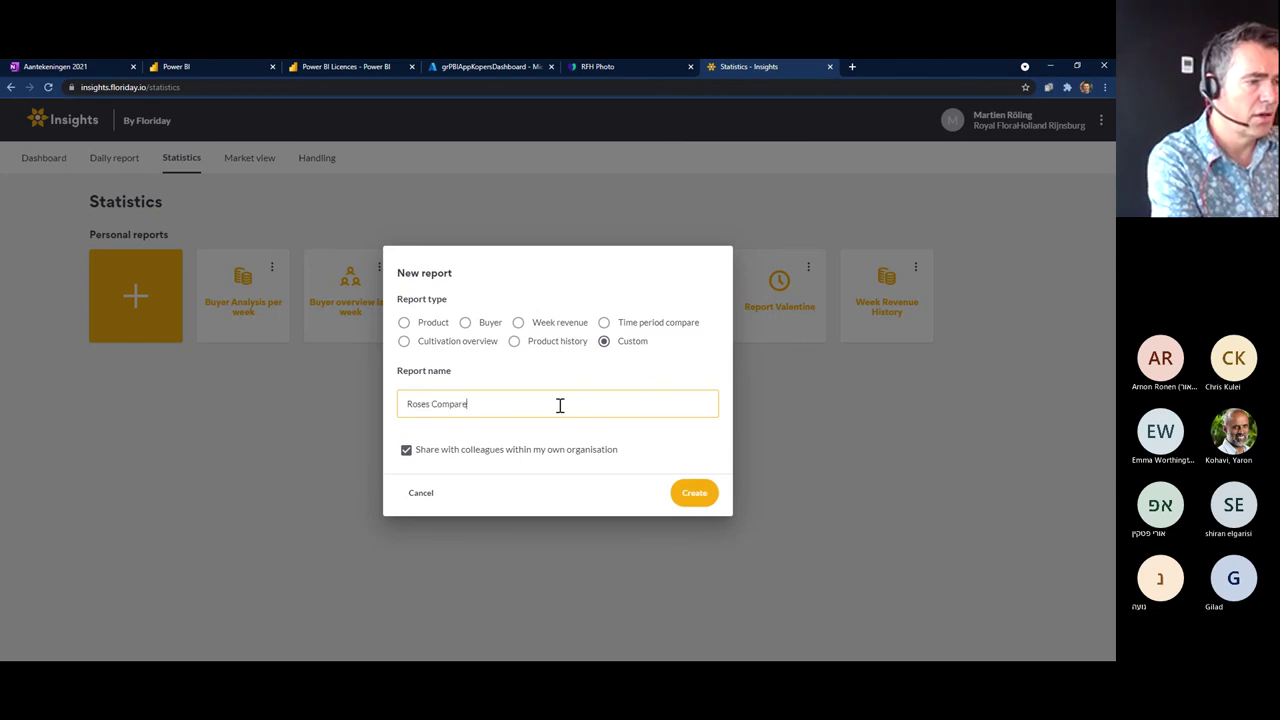
{"action": "type", "text": " auction p"}
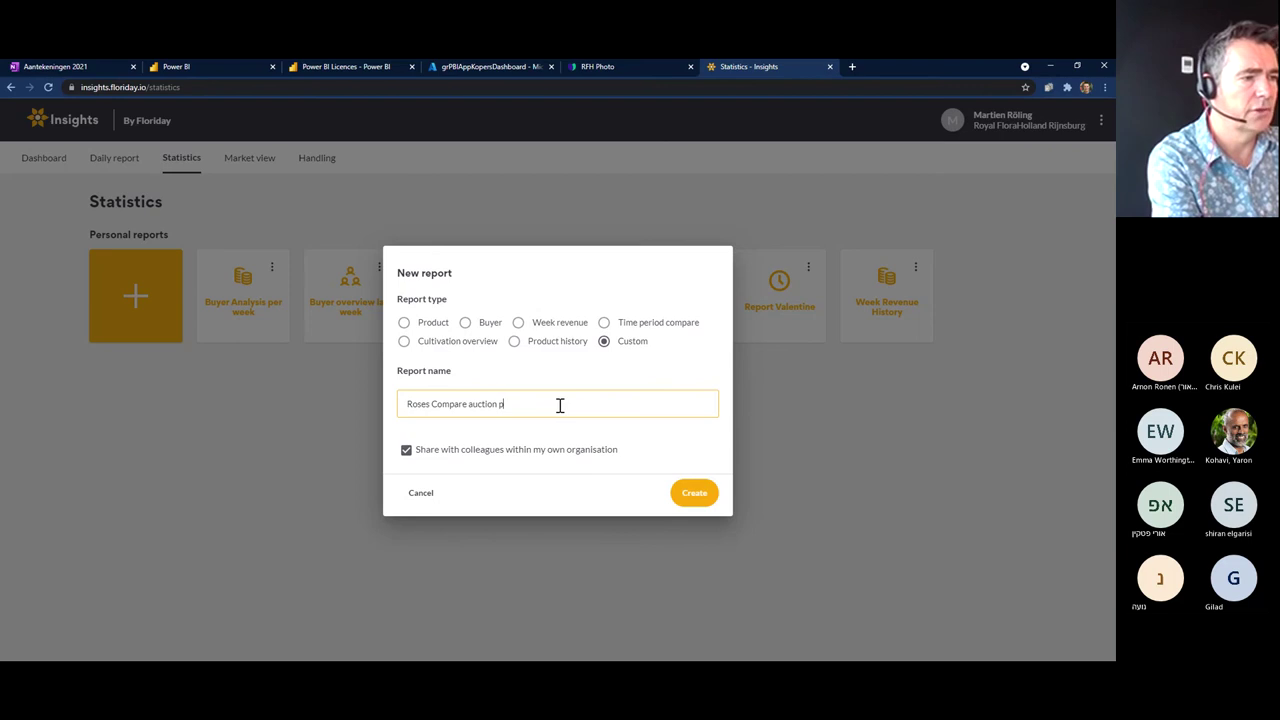
{"action": "type", "text": "rices"}
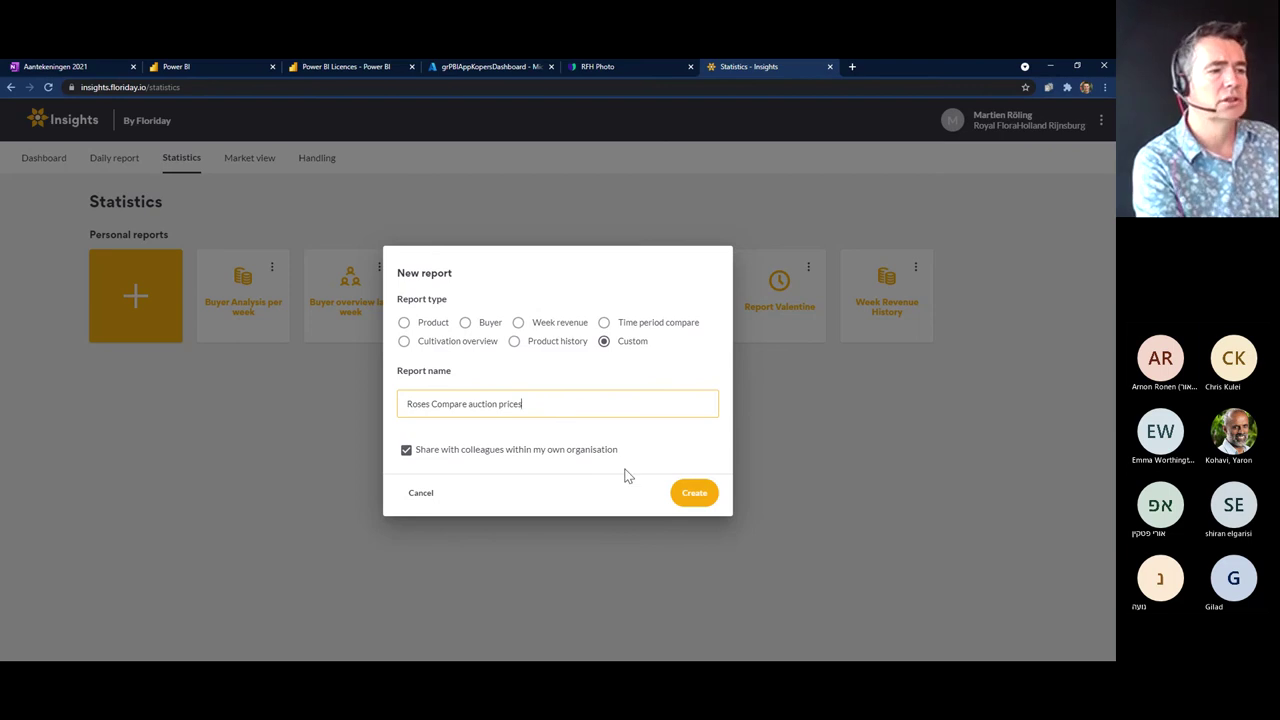
{"action": "left_click", "coordinate": [688, 495]}
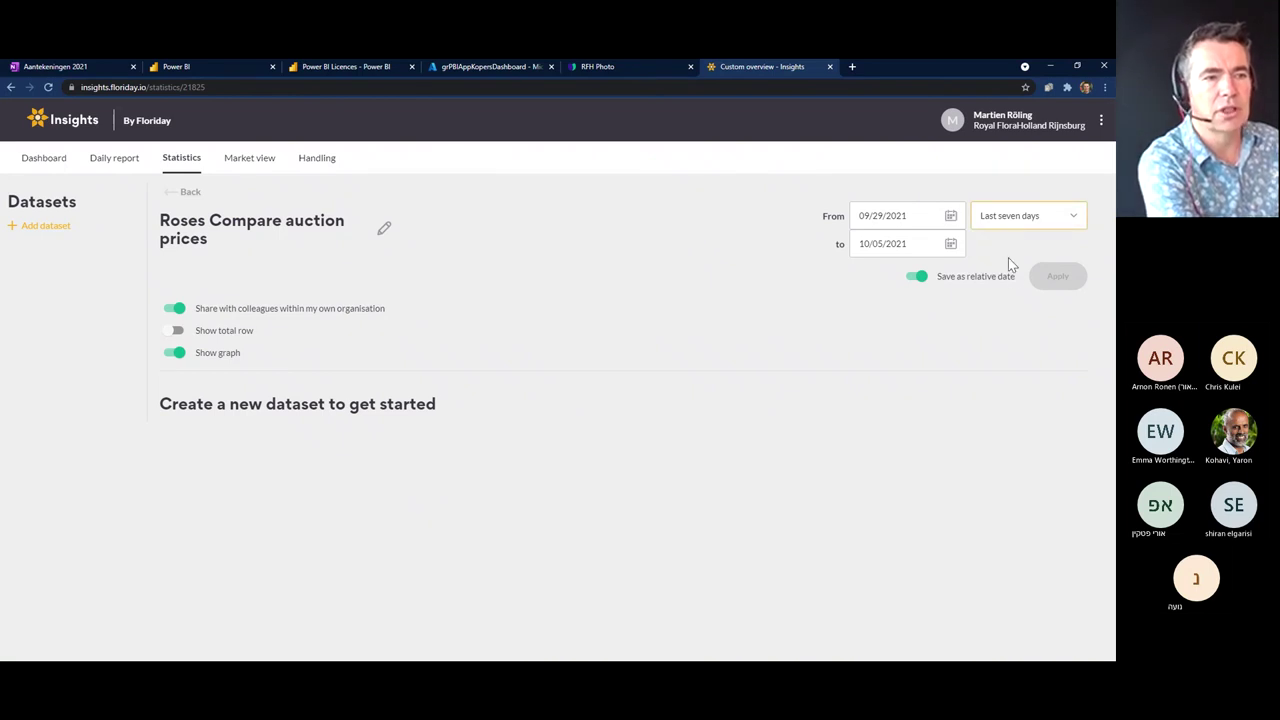
- Apply the current year as the report period and add a dataset named "Roses My Own"
{"action": "key", "text": "Down"}
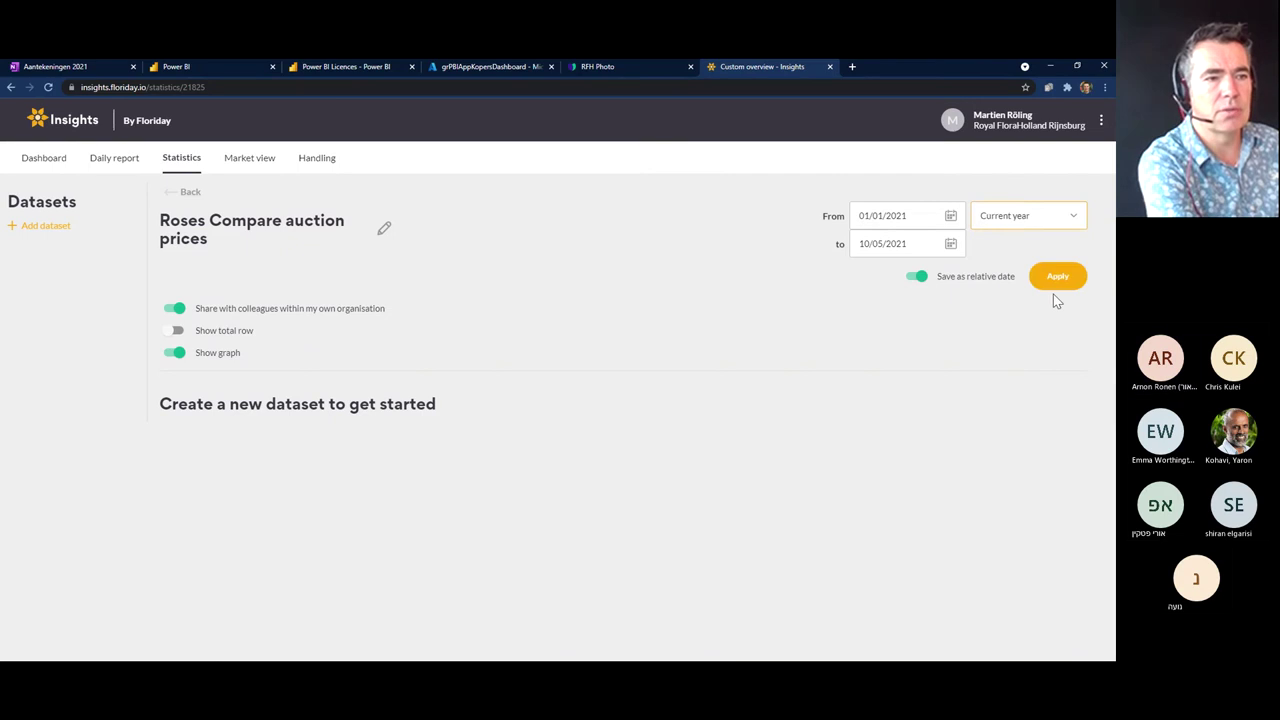
{"action": "left_click", "coordinate": [1056, 280]}
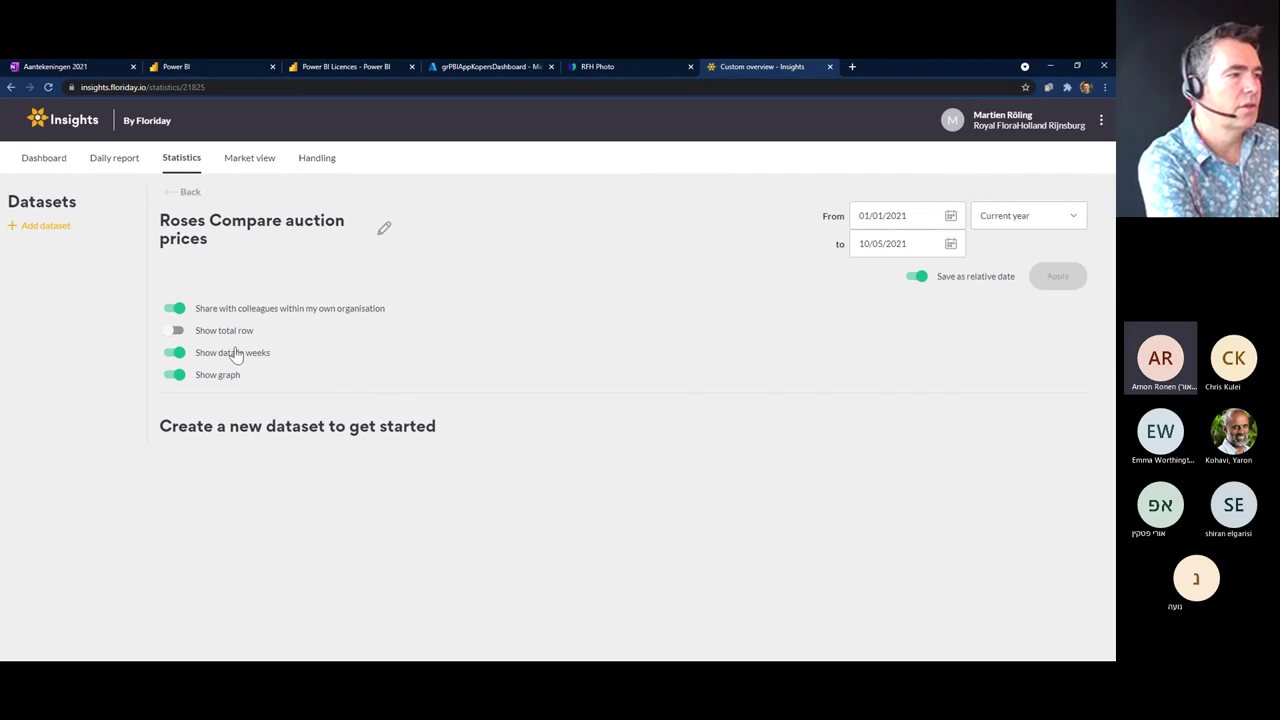
{"action": "left_click", "coordinate": [48, 227]}
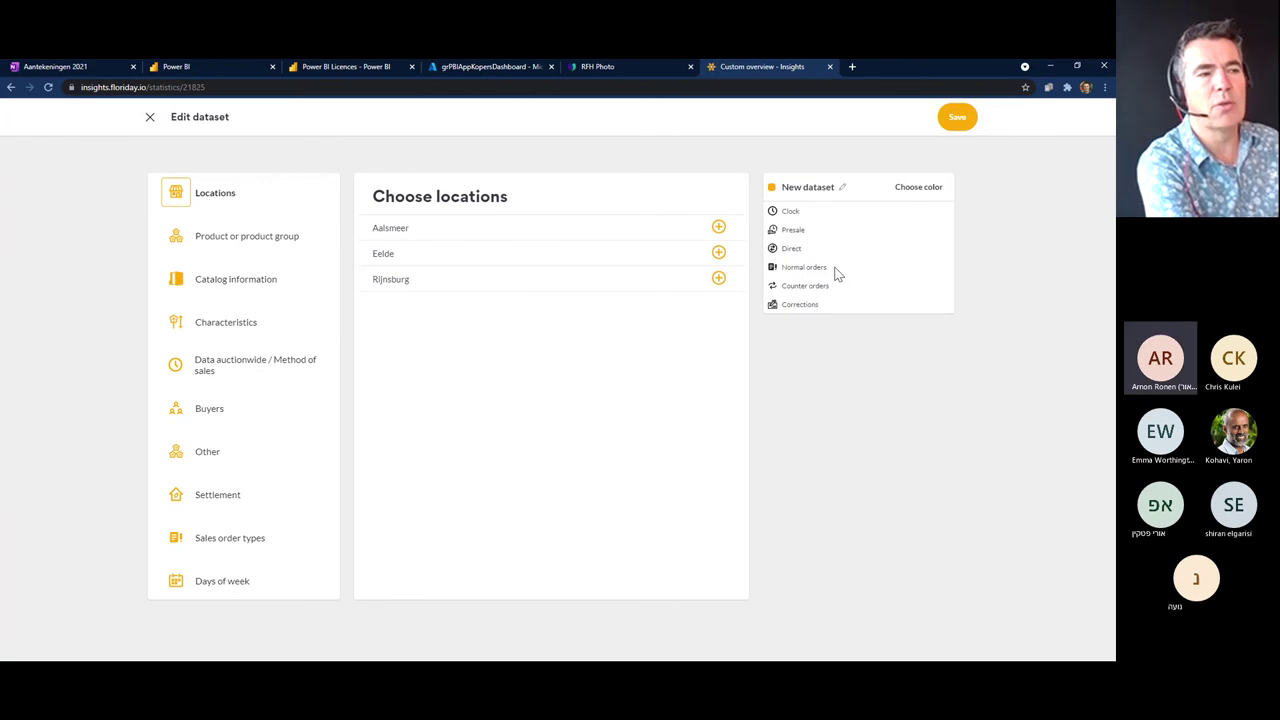
{"action": "left_click", "coordinate": [842, 188]}
{"action": "left_click_drag", "start_coordinate": [839, 192], "coordinate": [757, 198]}
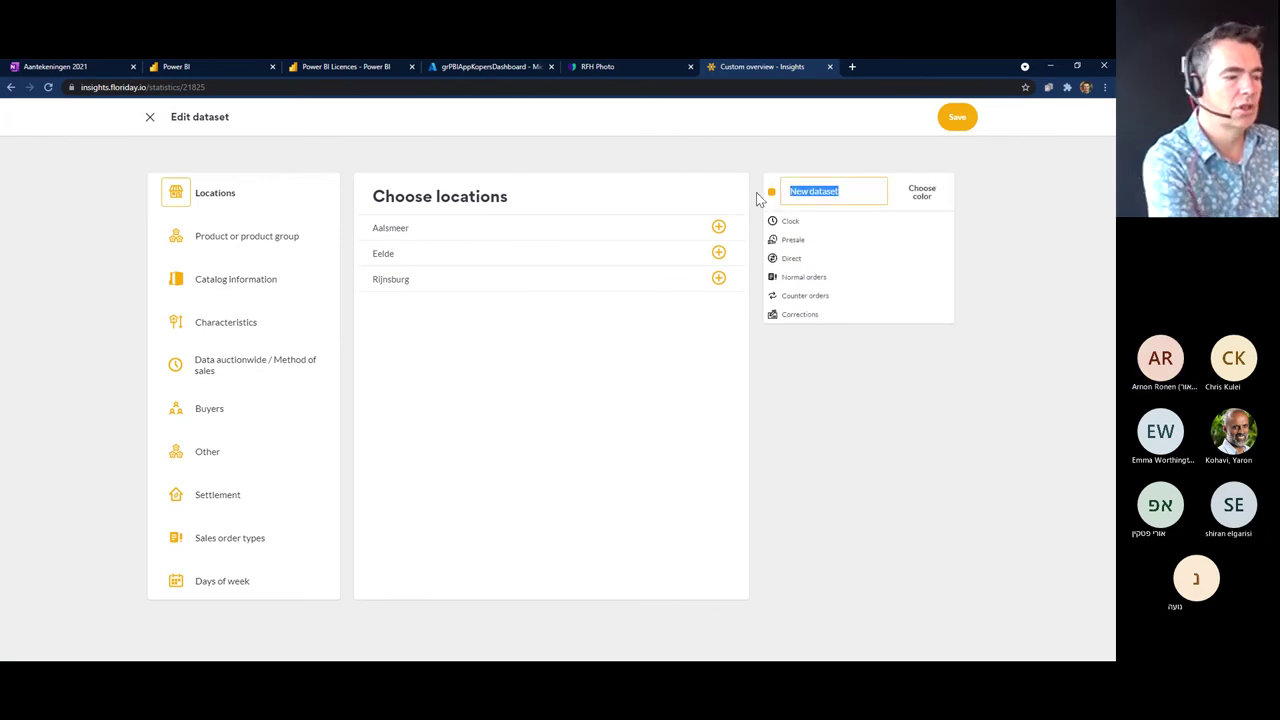
{"action": "type", "text": "Roses"}
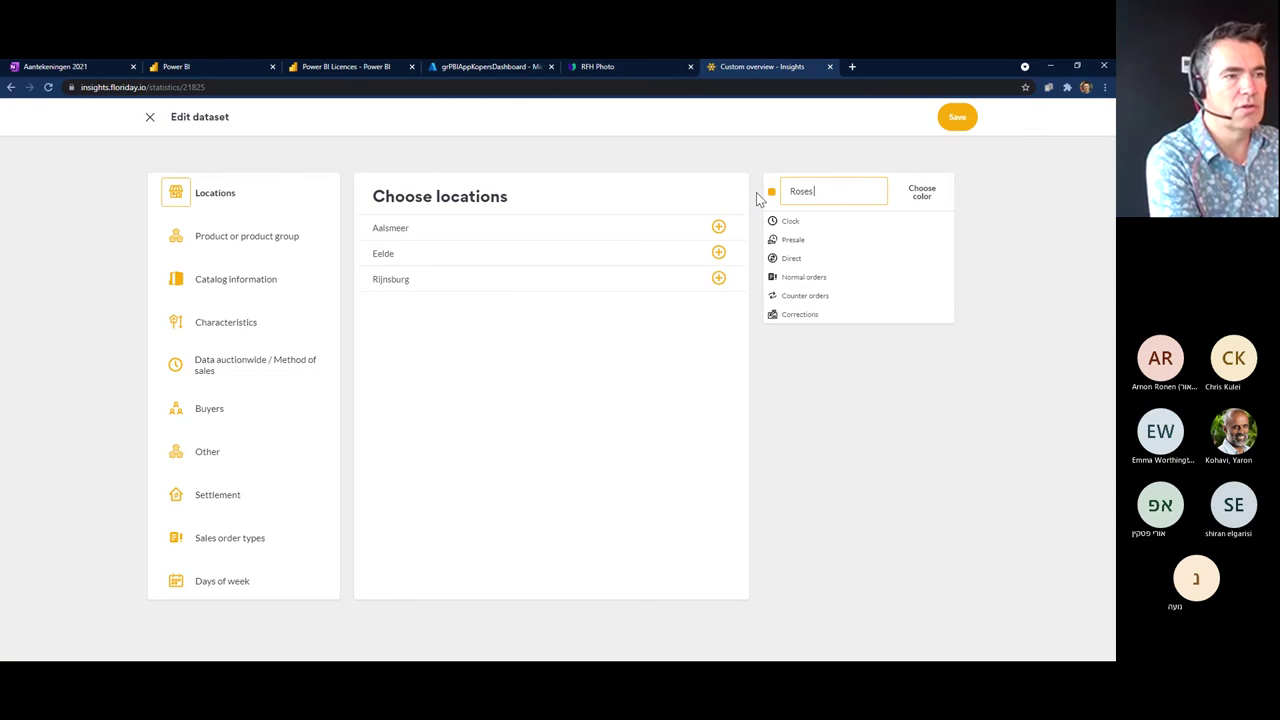
{"action": "type", "text": " My Own"}
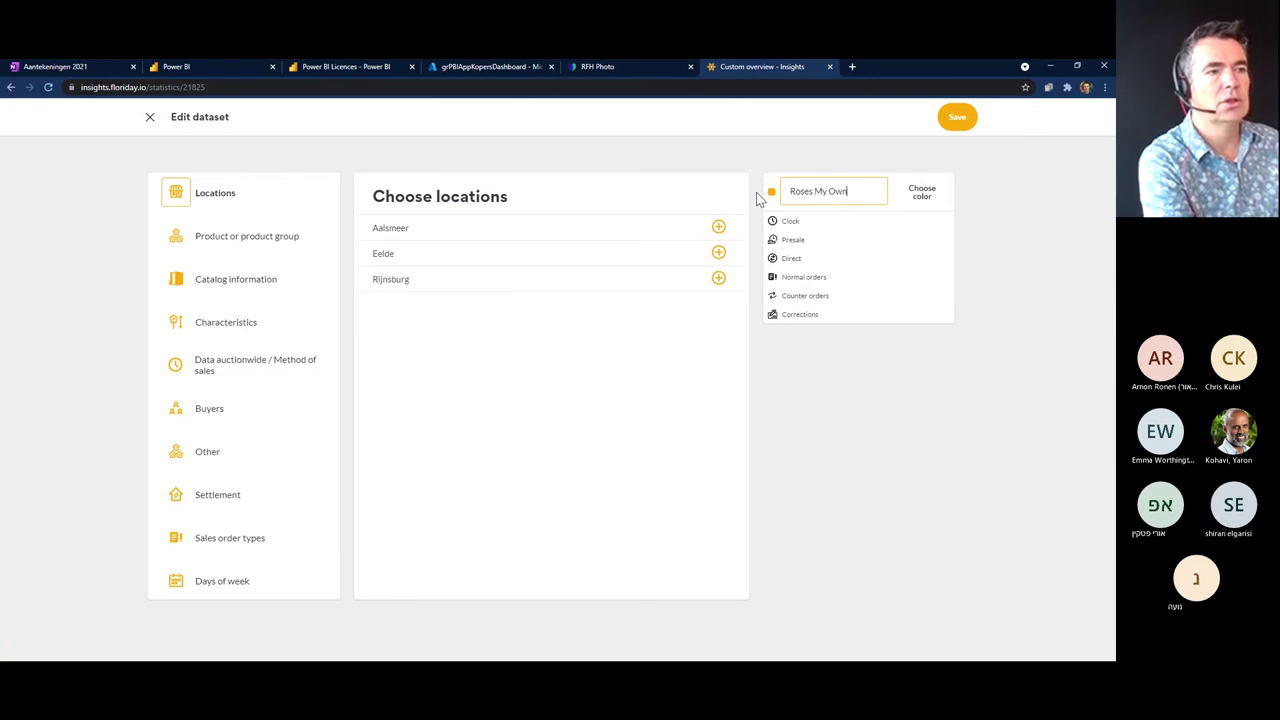
{"action": "key", "text": "Return"}
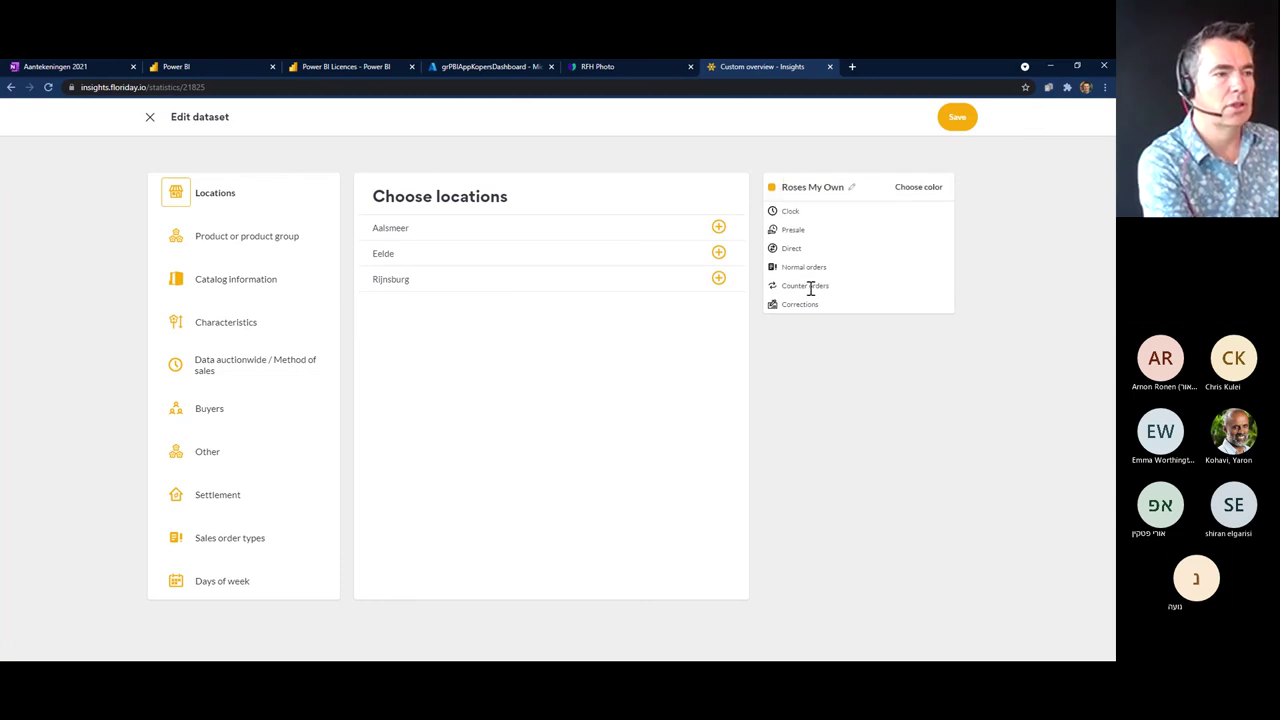
- Add the product group Rosa large flowered to the "Roses My Own" dataset and save the dataset
{"action": "left_click", "coordinate": [267, 241]}
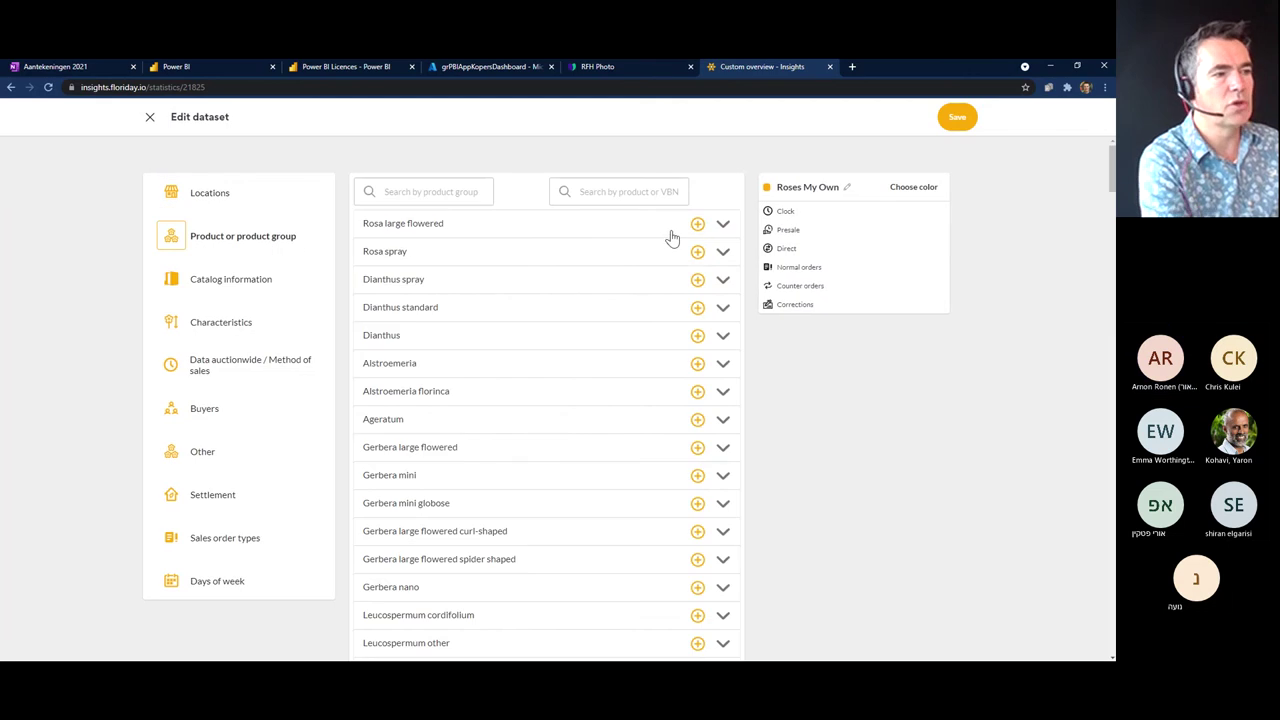
{"action": "scroll", "coordinate": [770, 376], "scroll_direction": "down", "scroll_amount": 3}
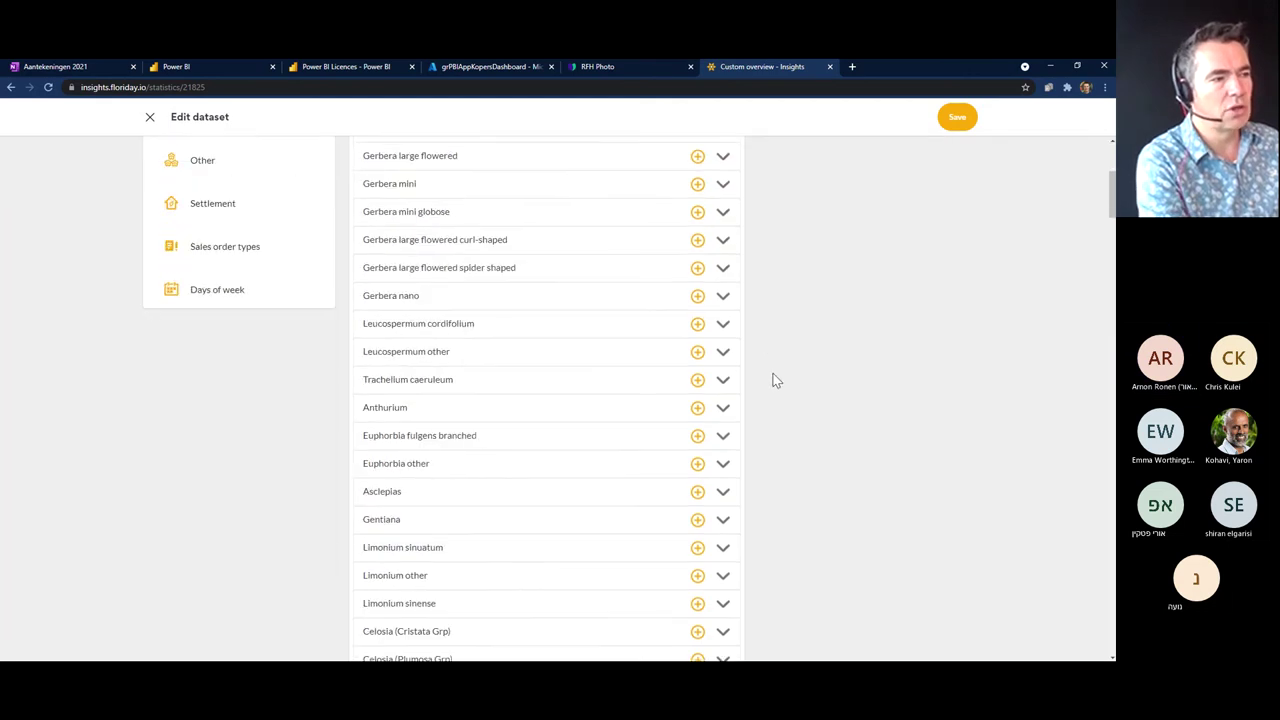
{"action": "scroll", "coordinate": [771, 377], "scroll_direction": "down", "scroll_amount": 1}
{"action": "scroll", "coordinate": [771, 375], "scroll_direction": "up", "scroll_amount": 4}
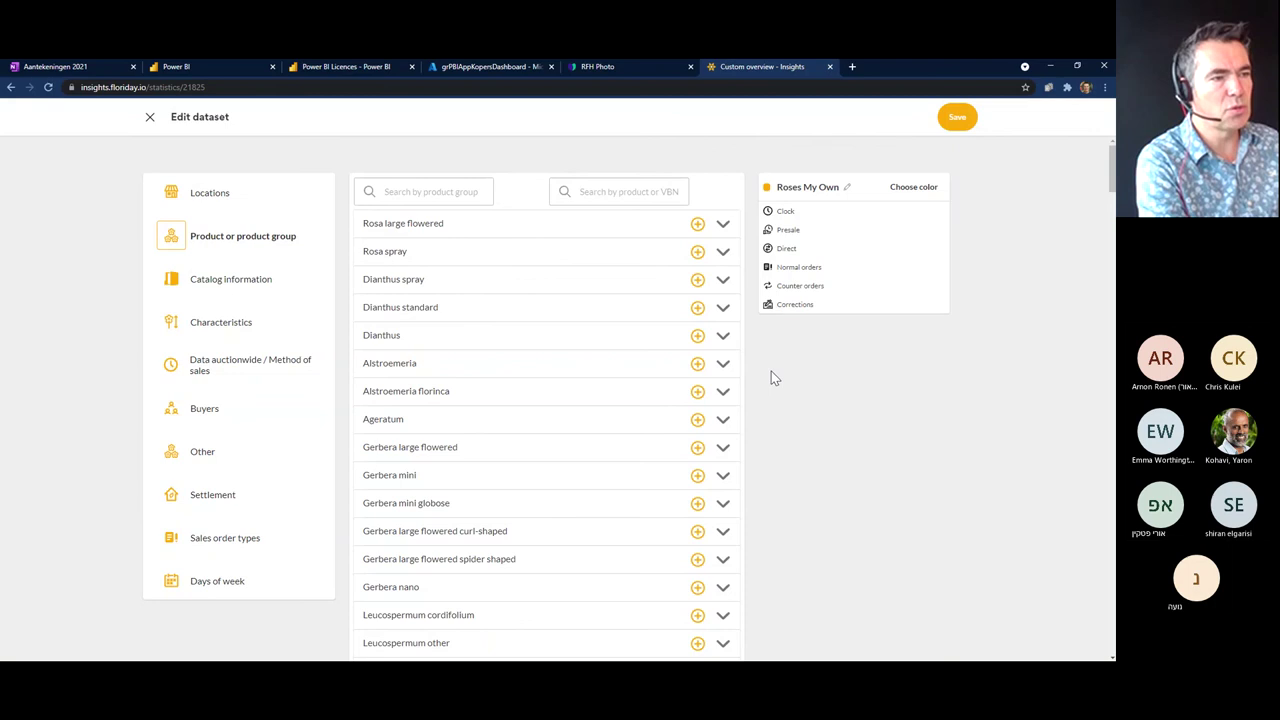
{"action": "left_click", "coordinate": [723, 232]}
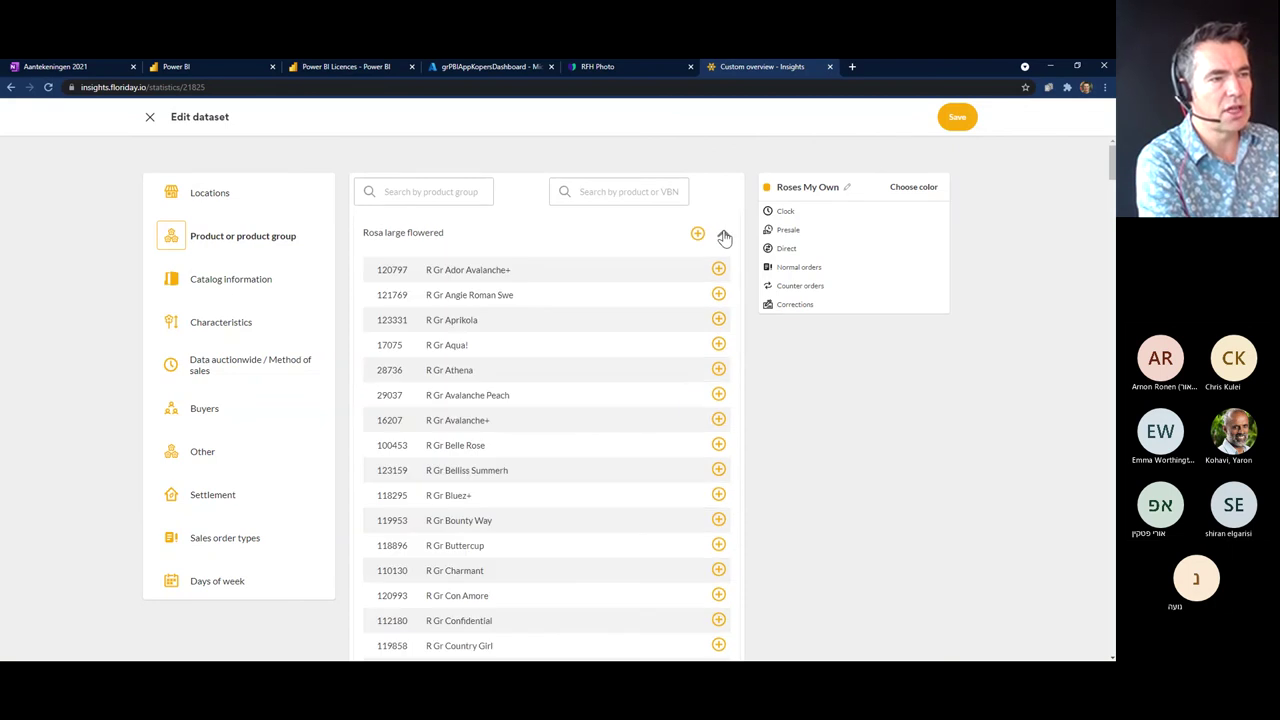
{"action": "left_click", "coordinate": [723, 236]}
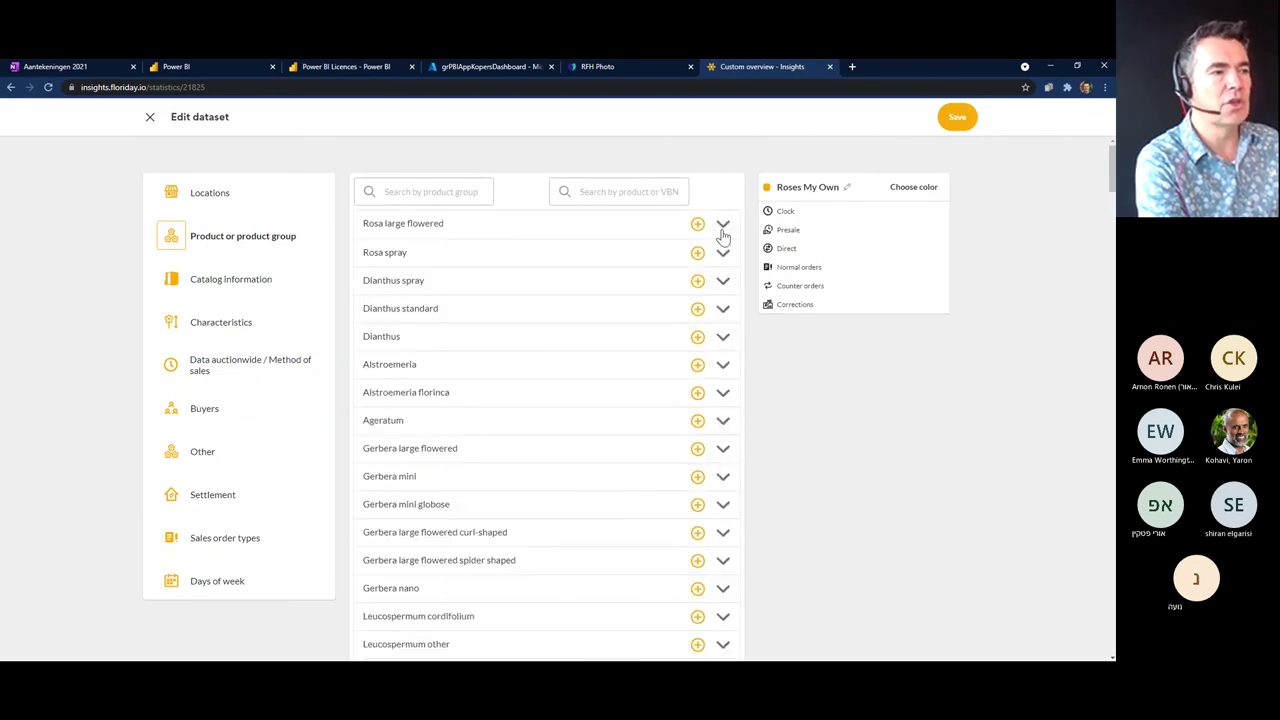
{"action": "left_click", "coordinate": [697, 226]}
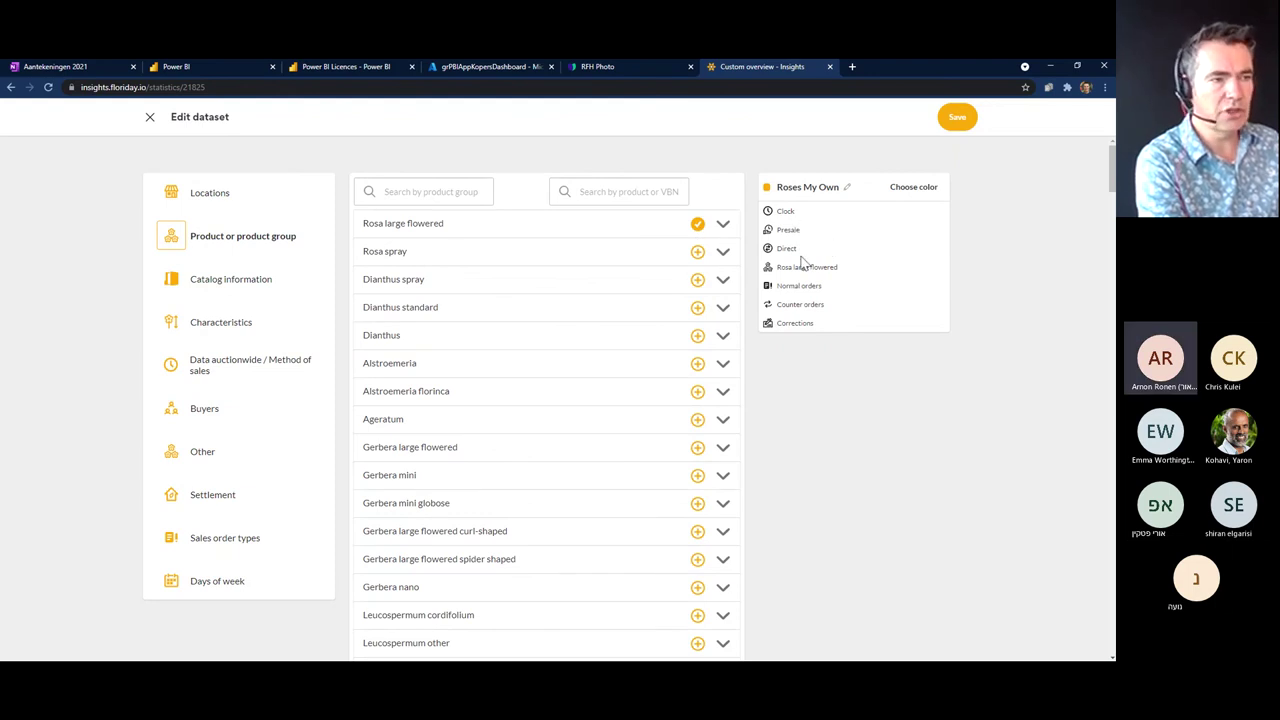
{"action": "left_click", "coordinate": [960, 117]}
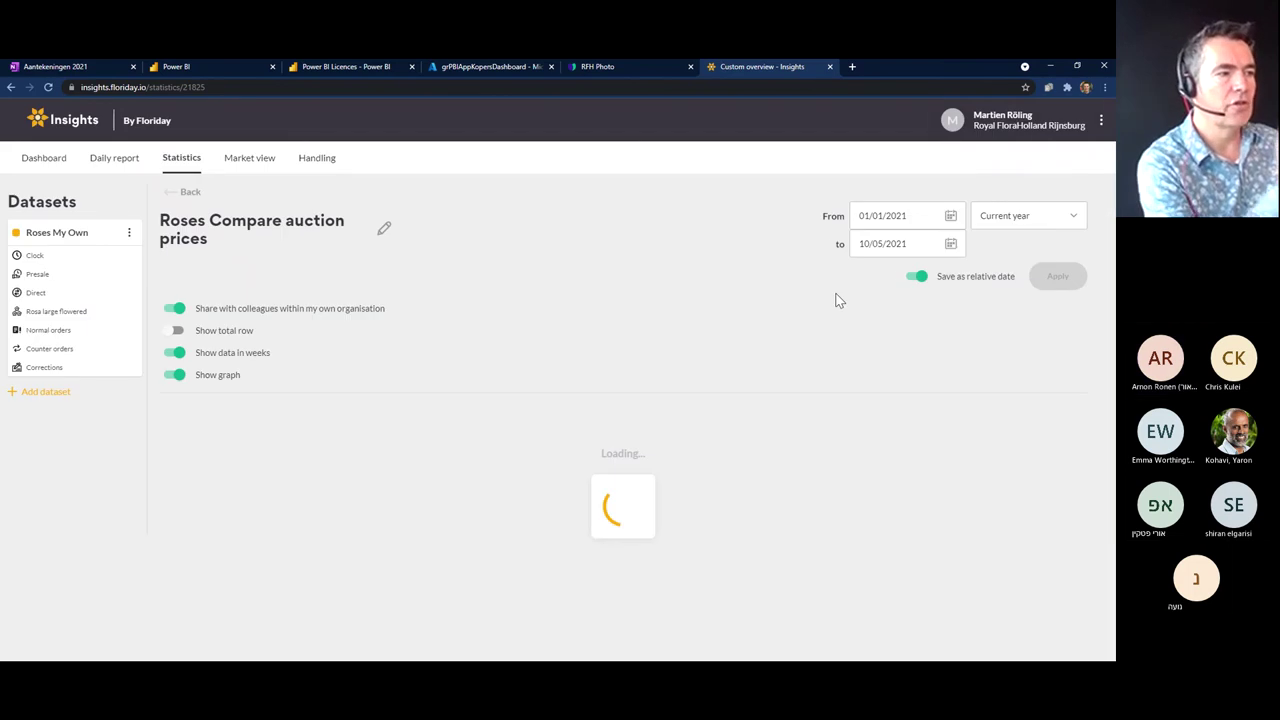
- Examine the average prices and pieces sold graph and the weekly totals for the "Roses My Own" dataset
{"action": "scroll", "coordinate": [765, 413], "scroll_direction": "down", "scroll_amount": 1}
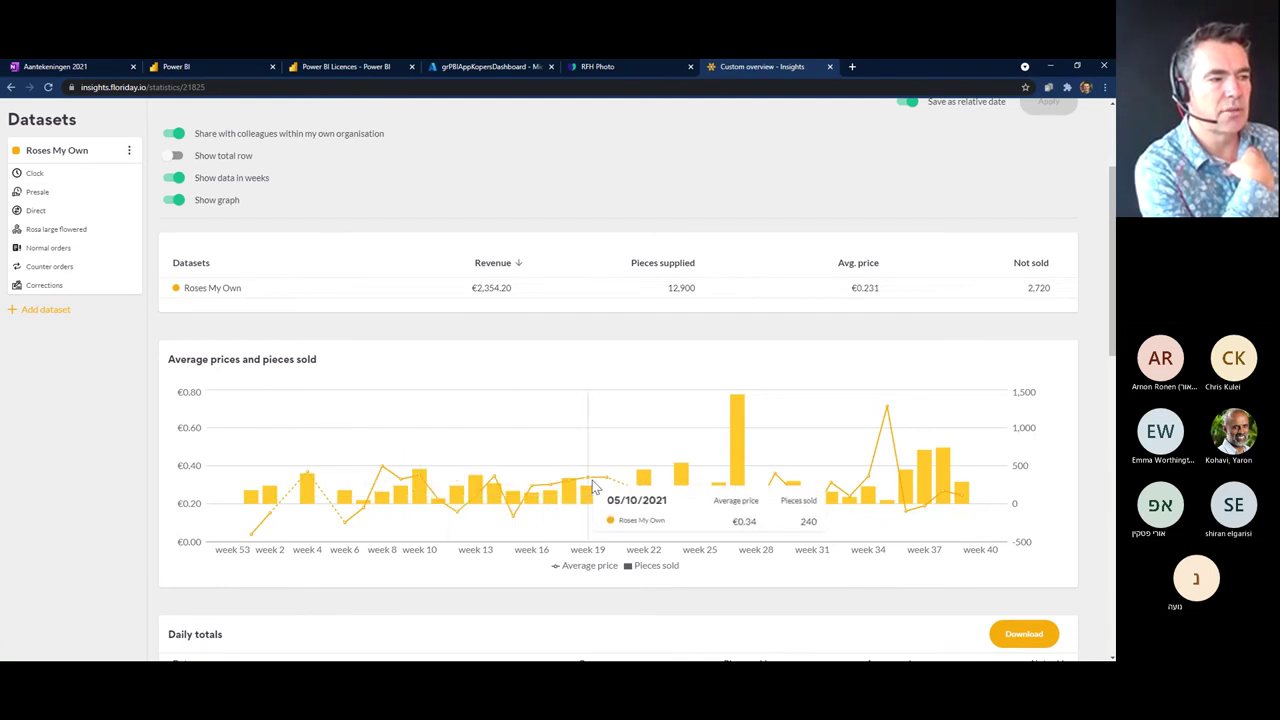
{"action": "scroll", "coordinate": [594, 487], "scroll_direction": "down", "scroll_amount": 3}
{"action": "scroll", "coordinate": [651, 471], "scroll_direction": "up", "scroll_amount": 1}
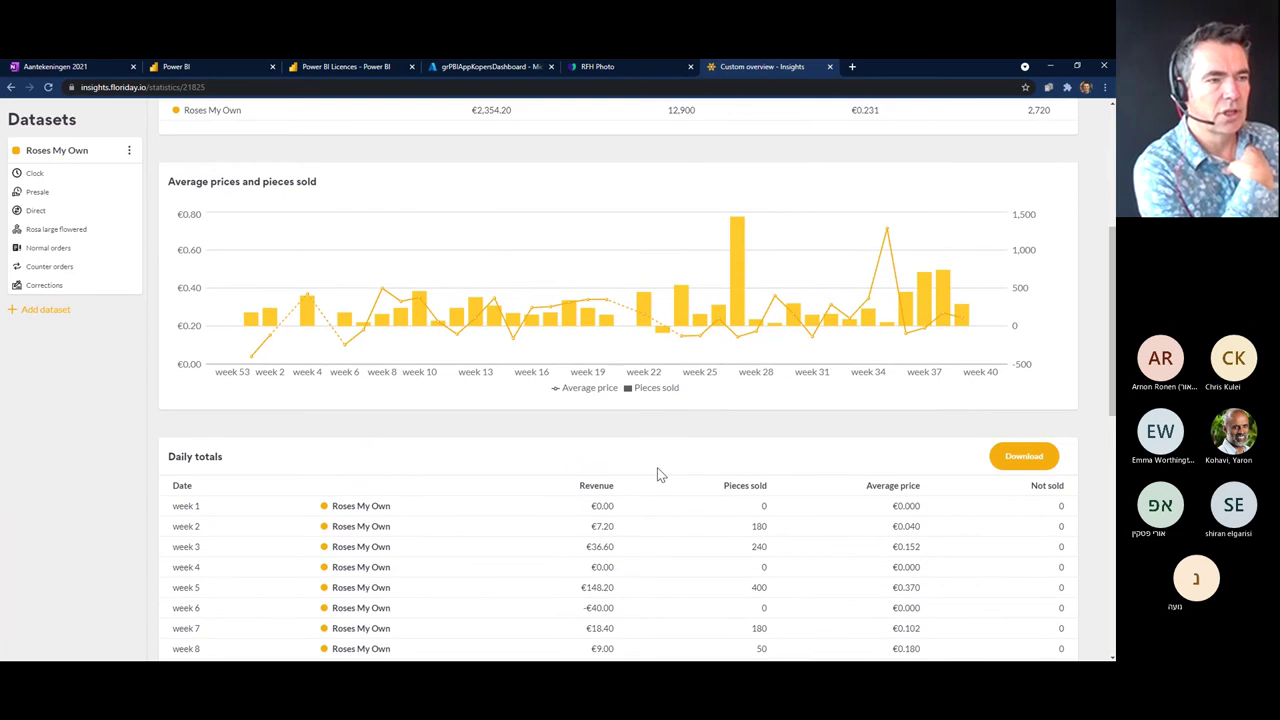
{"action": "scroll", "coordinate": [794, 386], "scroll_direction": "down", "scroll_amount": 4}
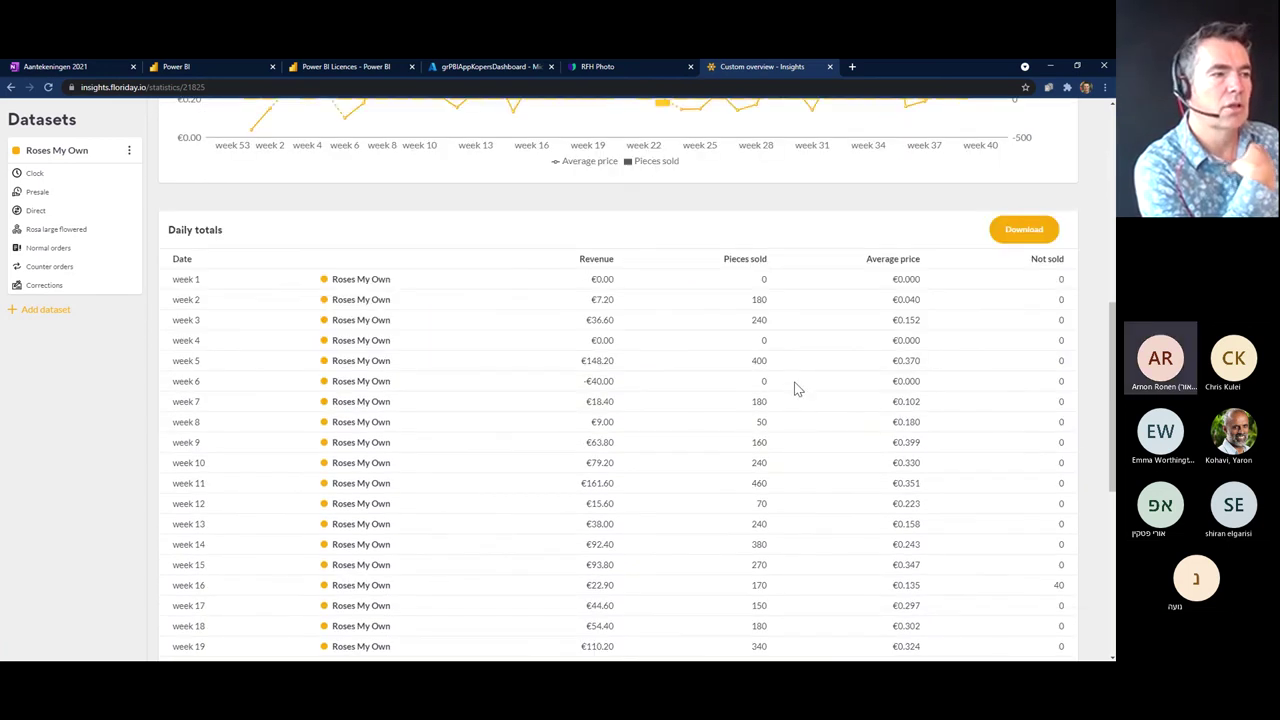
{"action": "scroll", "coordinate": [791, 389], "scroll_direction": "up", "scroll_amount": 6}
{"action": "scroll", "coordinate": [791, 390], "scroll_direction": "up", "scroll_amount": 2}
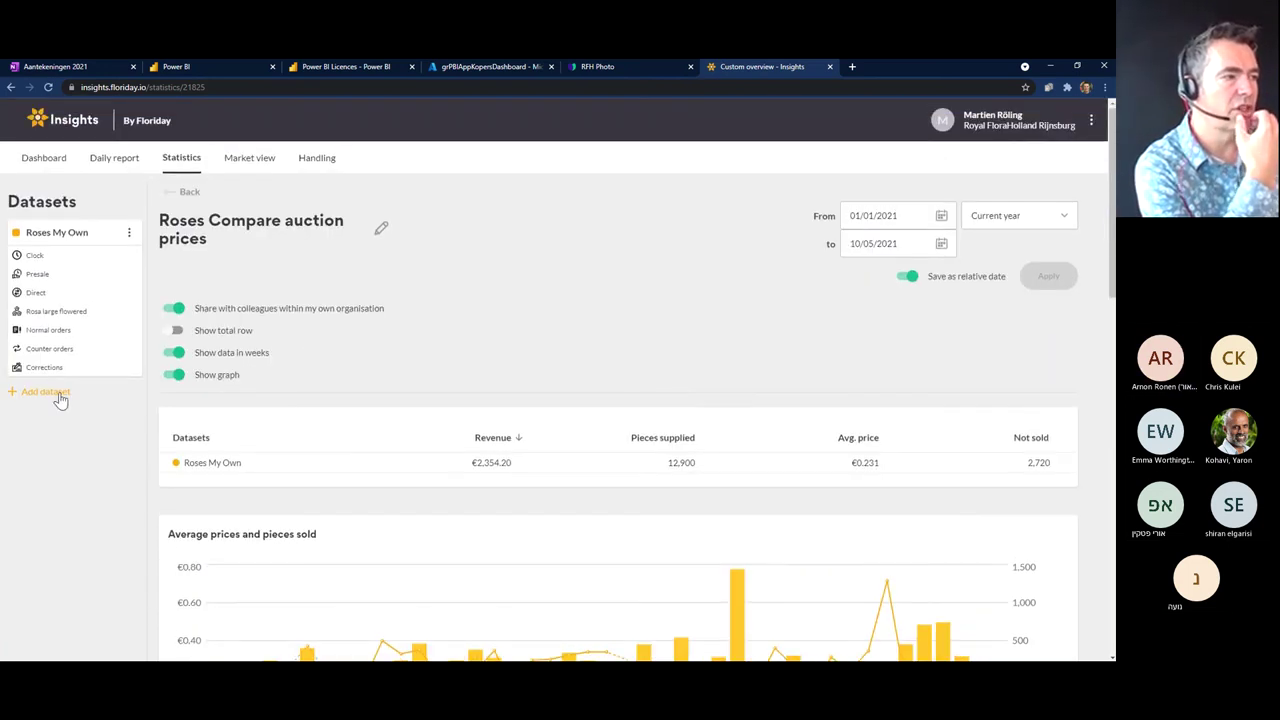
- Add a second dataset with the product group Rosa large flowered and name it "Roses RFH"
{"action": "left_click", "coordinate": [47, 392]}
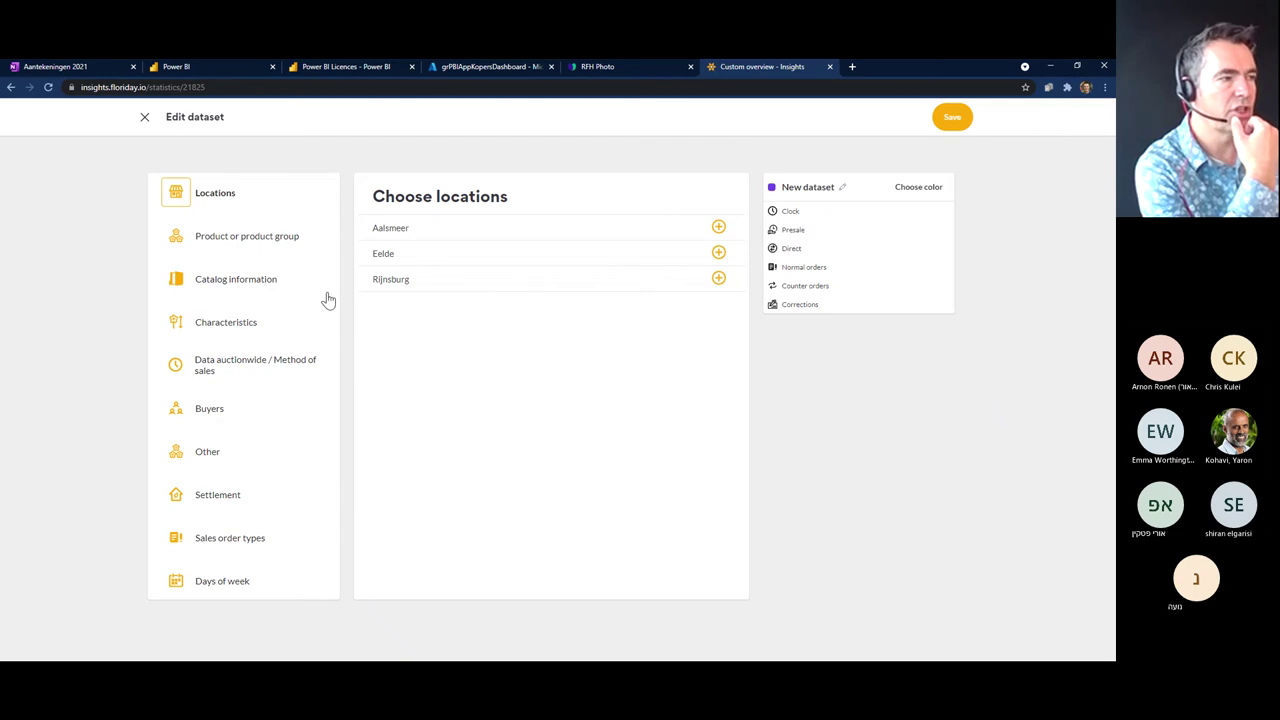
{"action": "left_click", "coordinate": [284, 236]}
{"action": "left_click", "coordinate": [697, 223]}
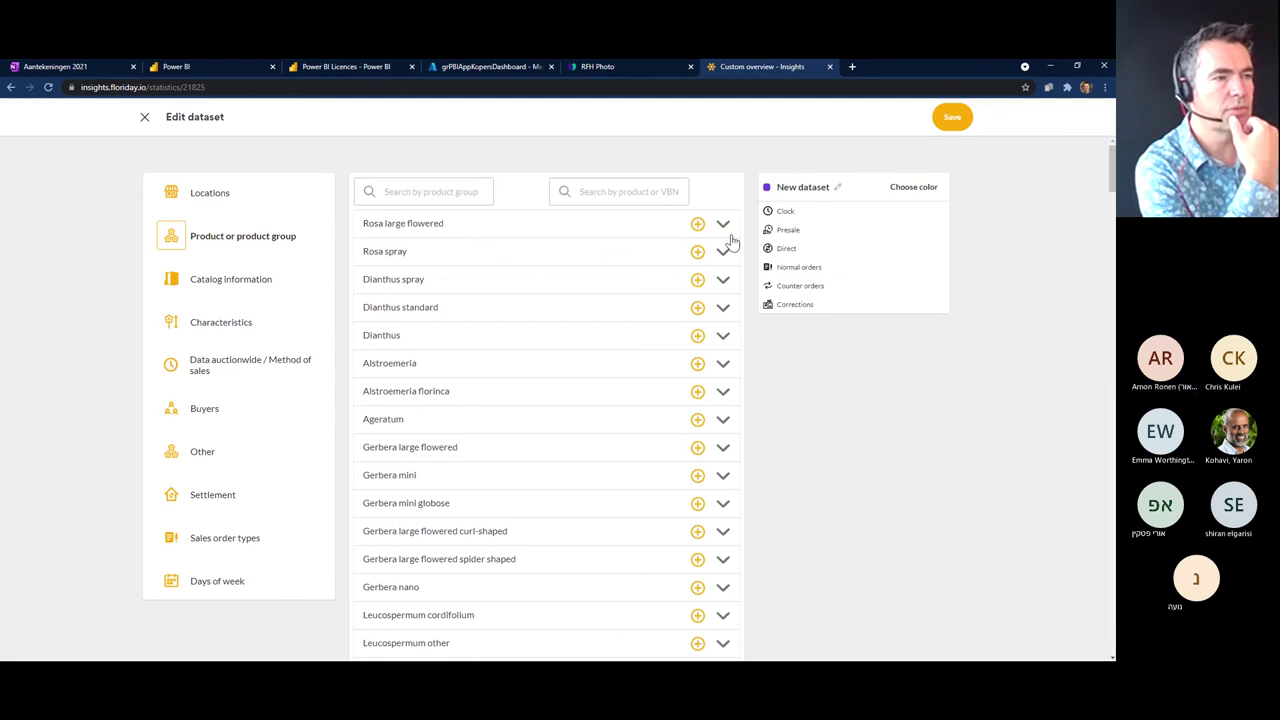
{"action": "left_click", "coordinate": [836, 188]}
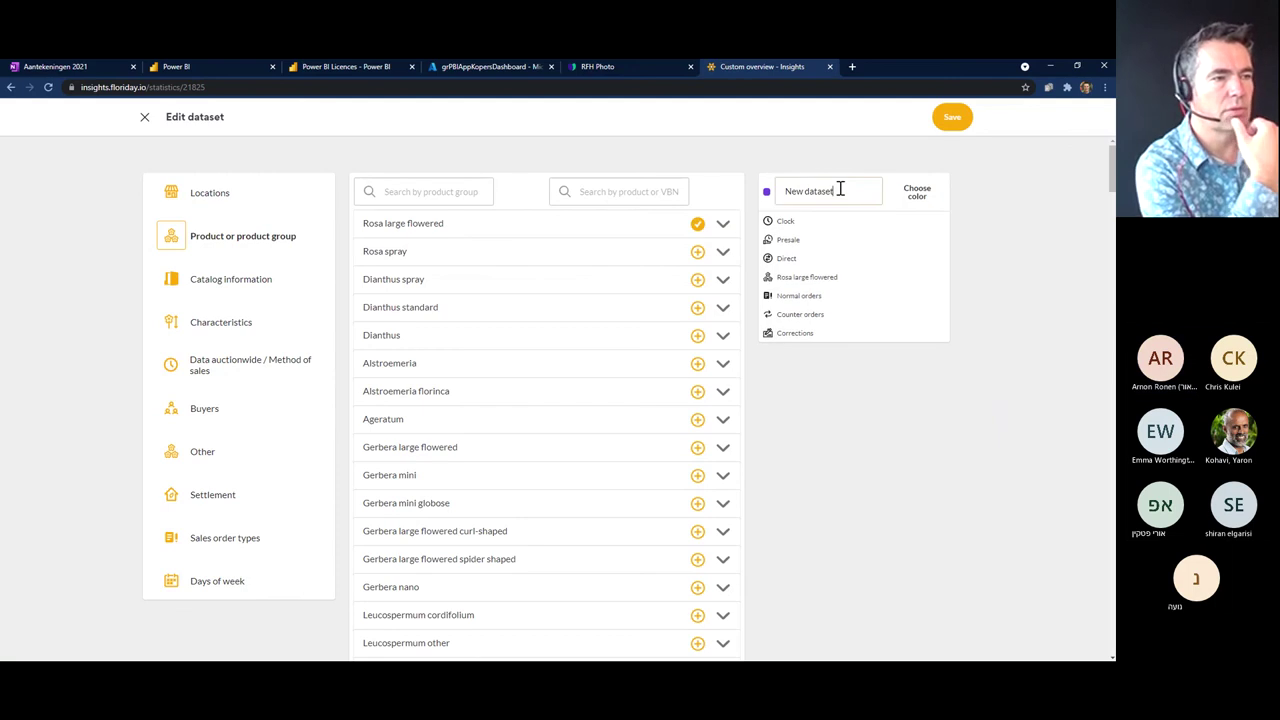
{"action": "type", "text": "Roses"}
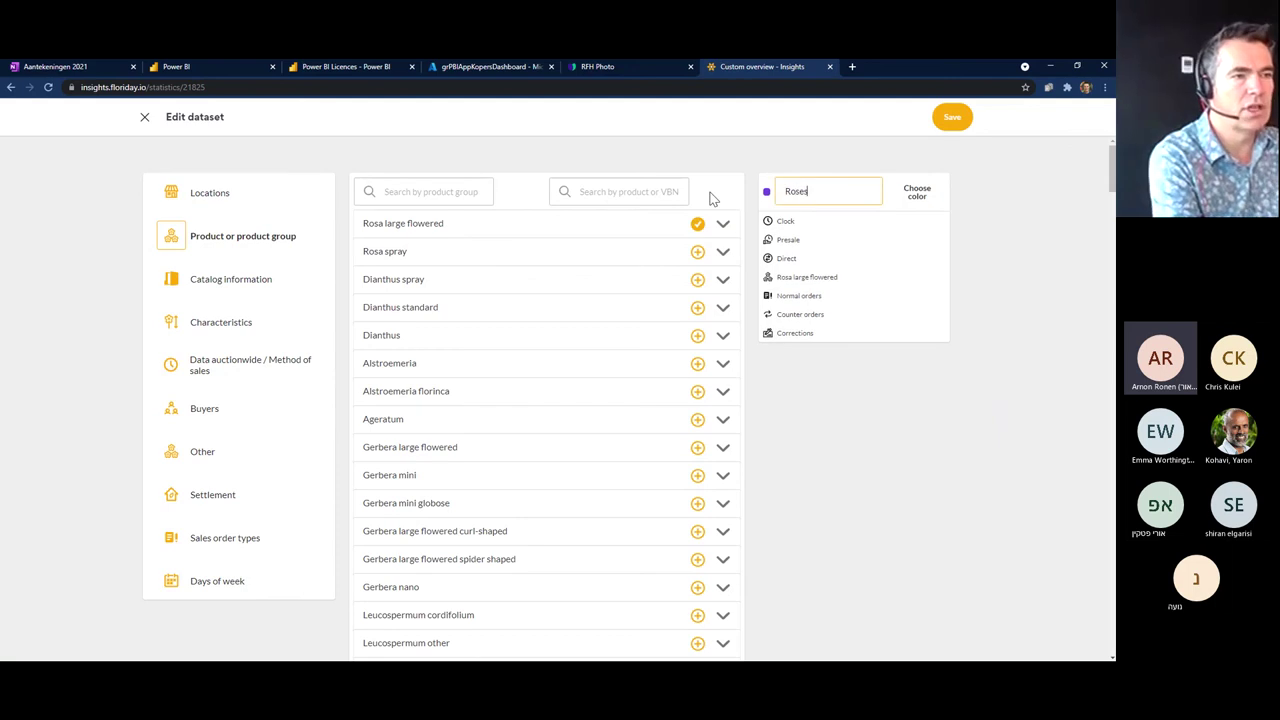
{"action": "type", "text": " RFH"}
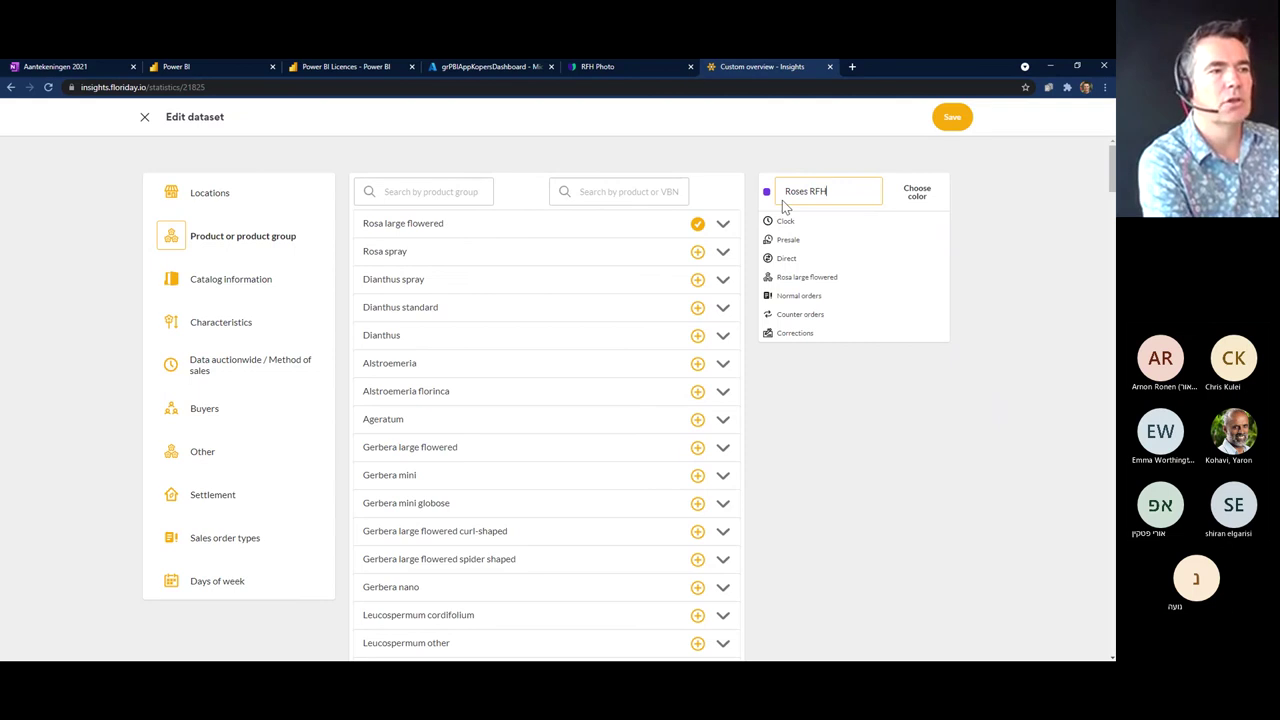
{"action": "key", "text": "Return"}
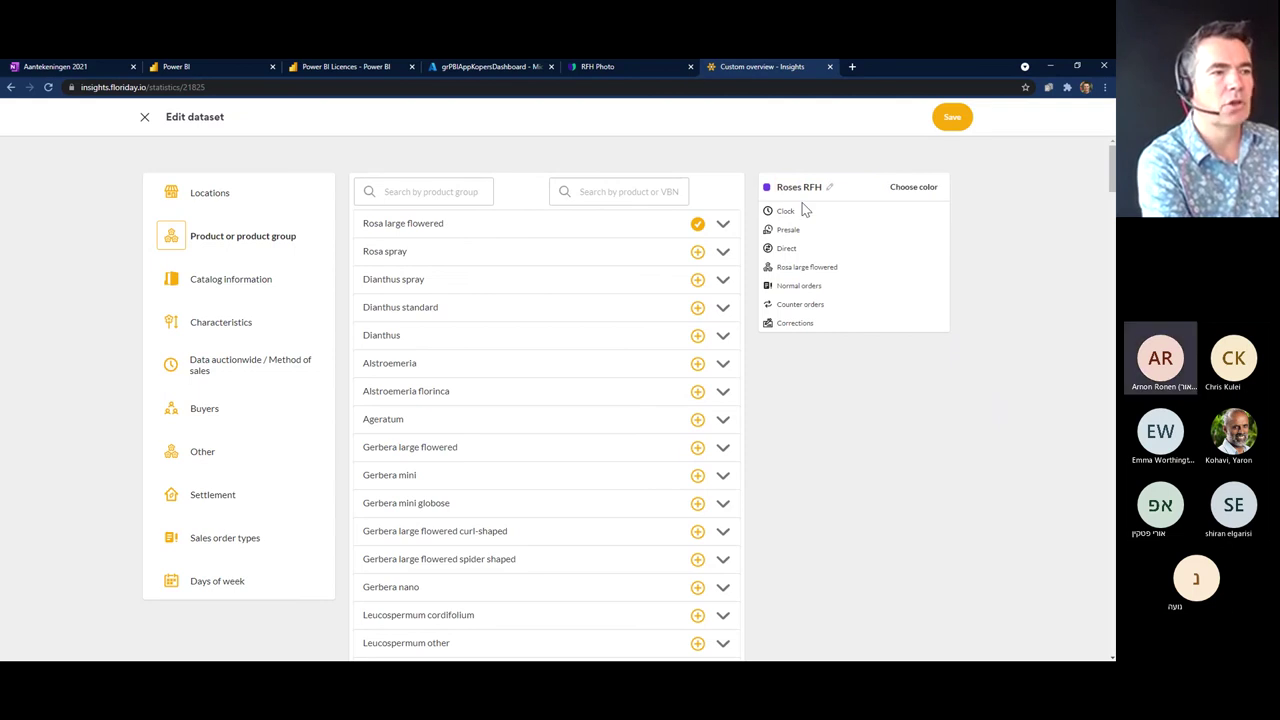
- Turn on auctionwide data and turn off direct sales for the "Roses RFH" dataset, and save it
{"action": "left_click", "coordinate": [245, 367]}
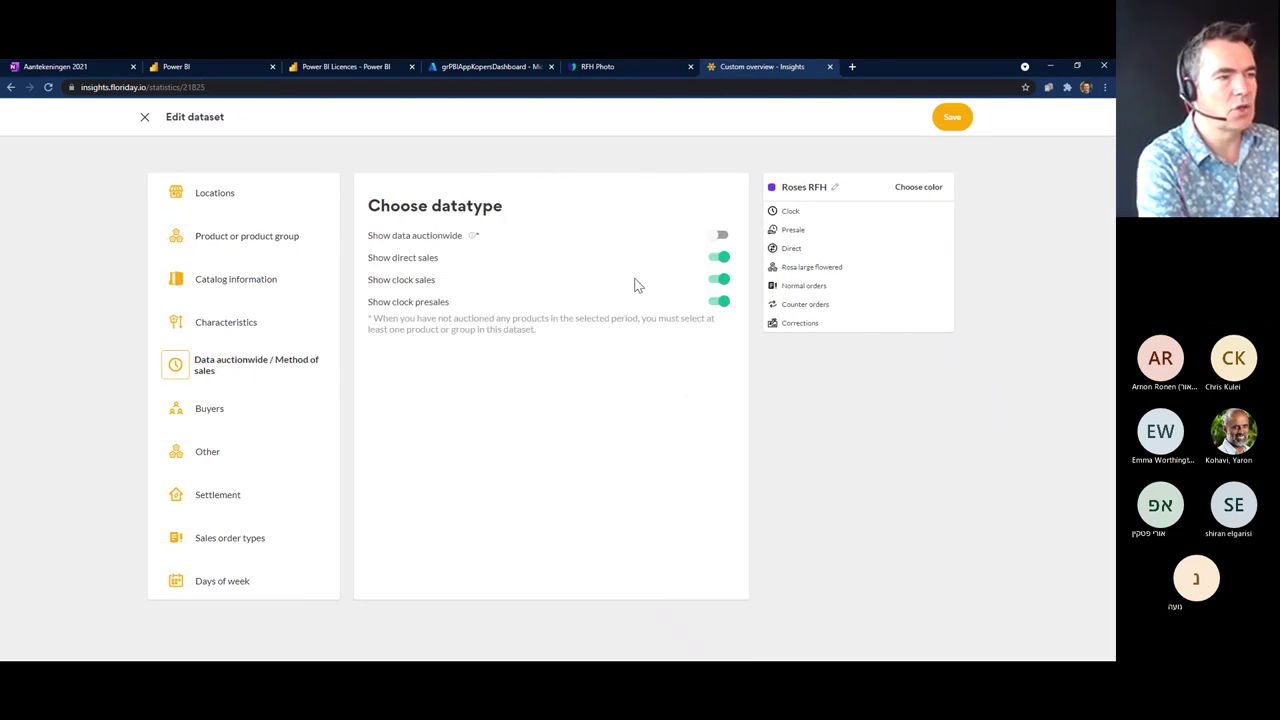
{"action": "left_click", "coordinate": [720, 235]}
{"action": "left_click", "coordinate": [720, 258]}
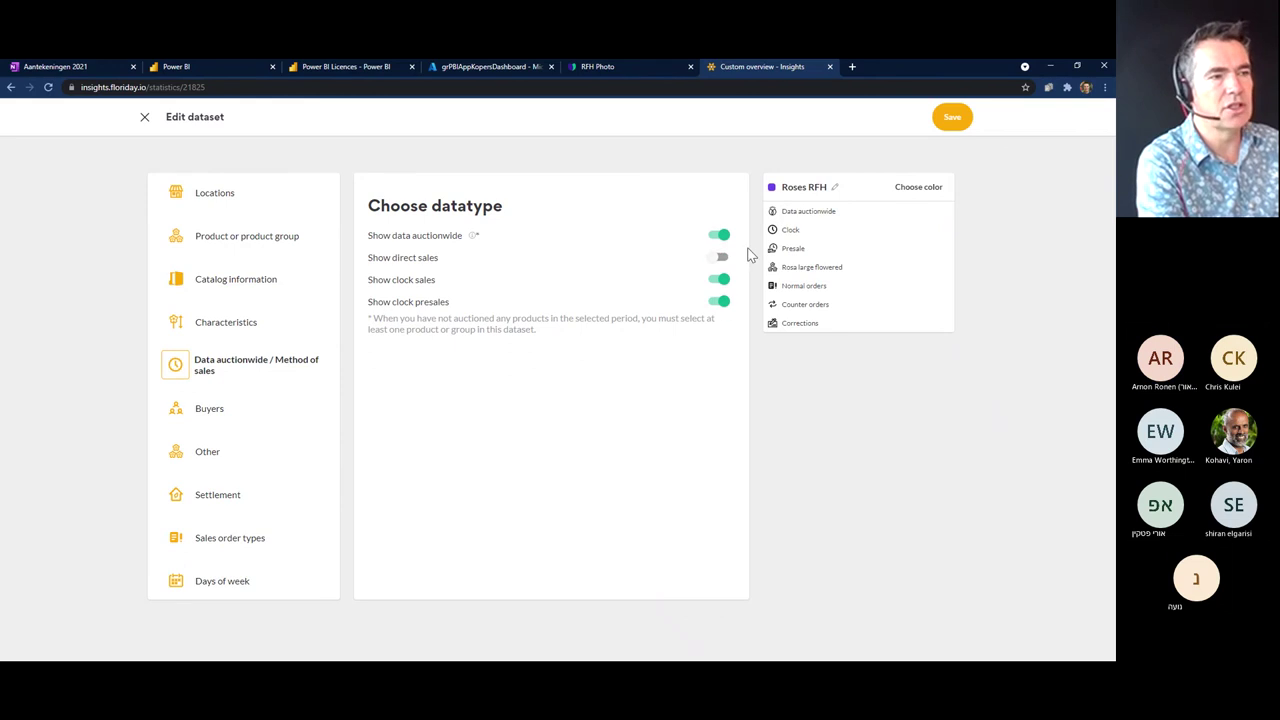
{"action": "left_click", "coordinate": [950, 118]}
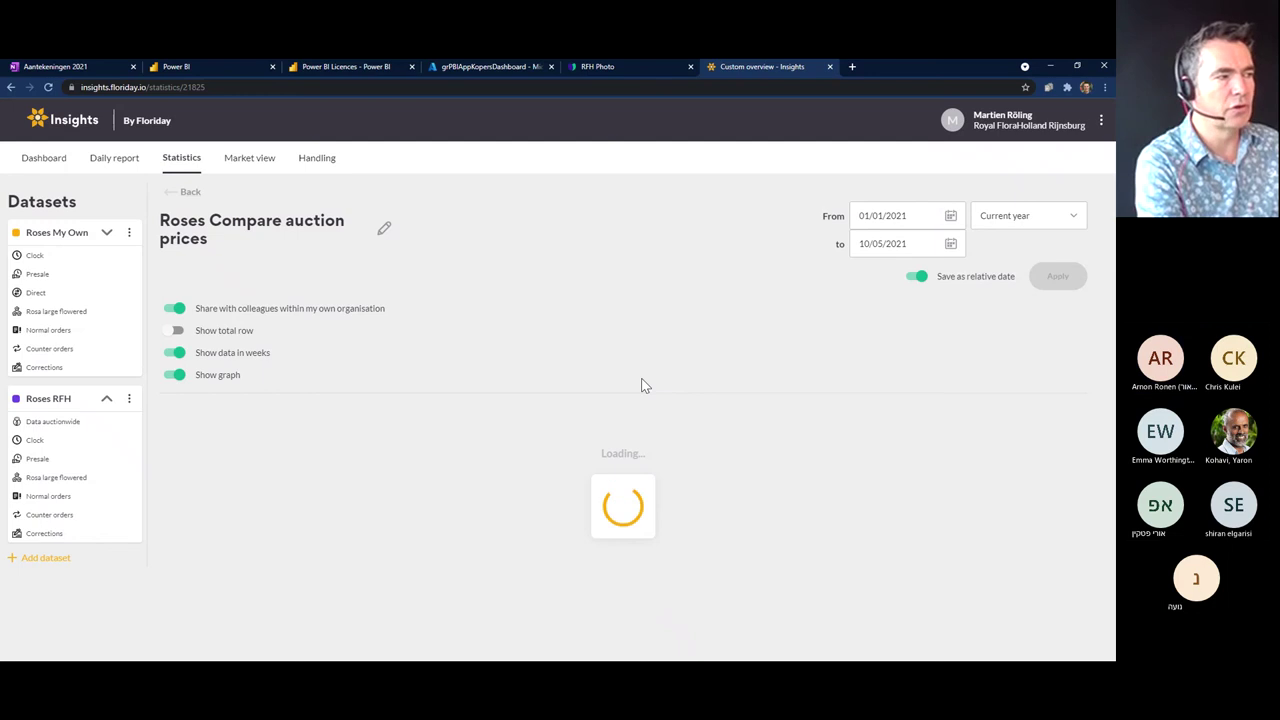
- Compare revenue, pieces sold and average price of "Roses My Own" and "Roses RFH" in the summary, graph and weekly totals
{"action": "scroll", "coordinate": [625, 430], "scroll_direction": "down", "scroll_amount": 2}
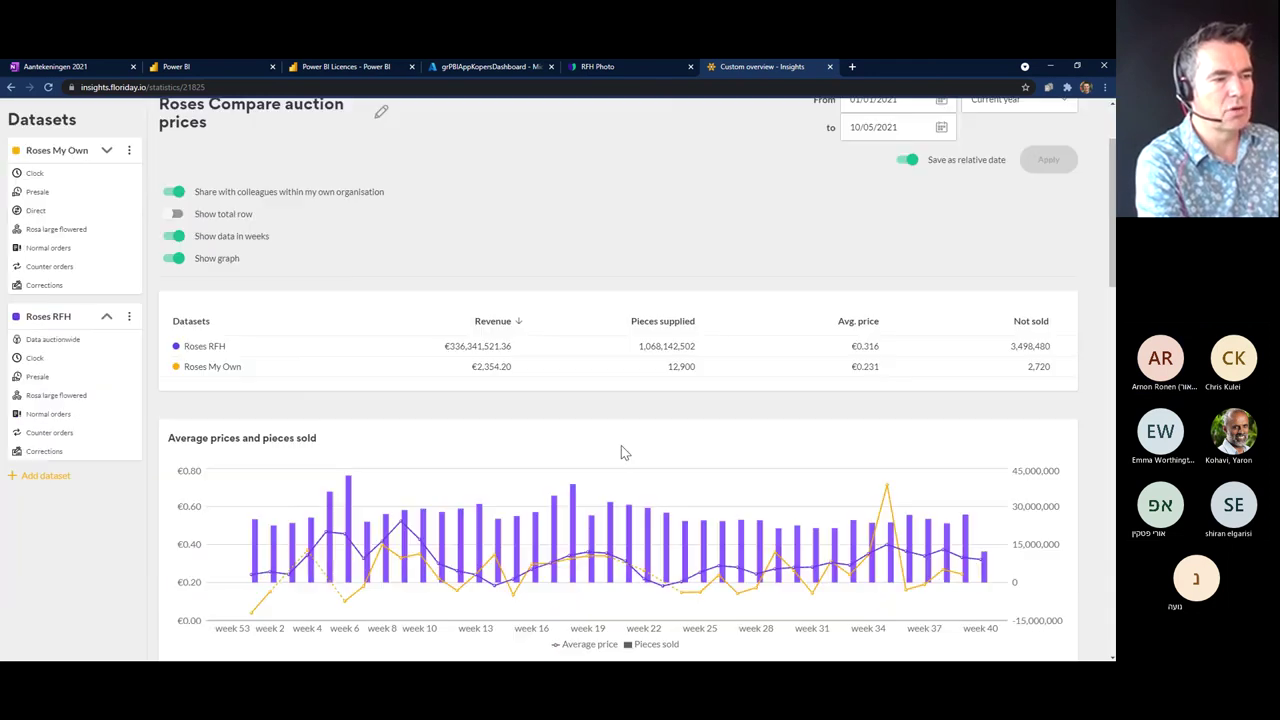
{"action": "scroll", "coordinate": [606, 496], "scroll_direction": "down", "scroll_amount": 8}
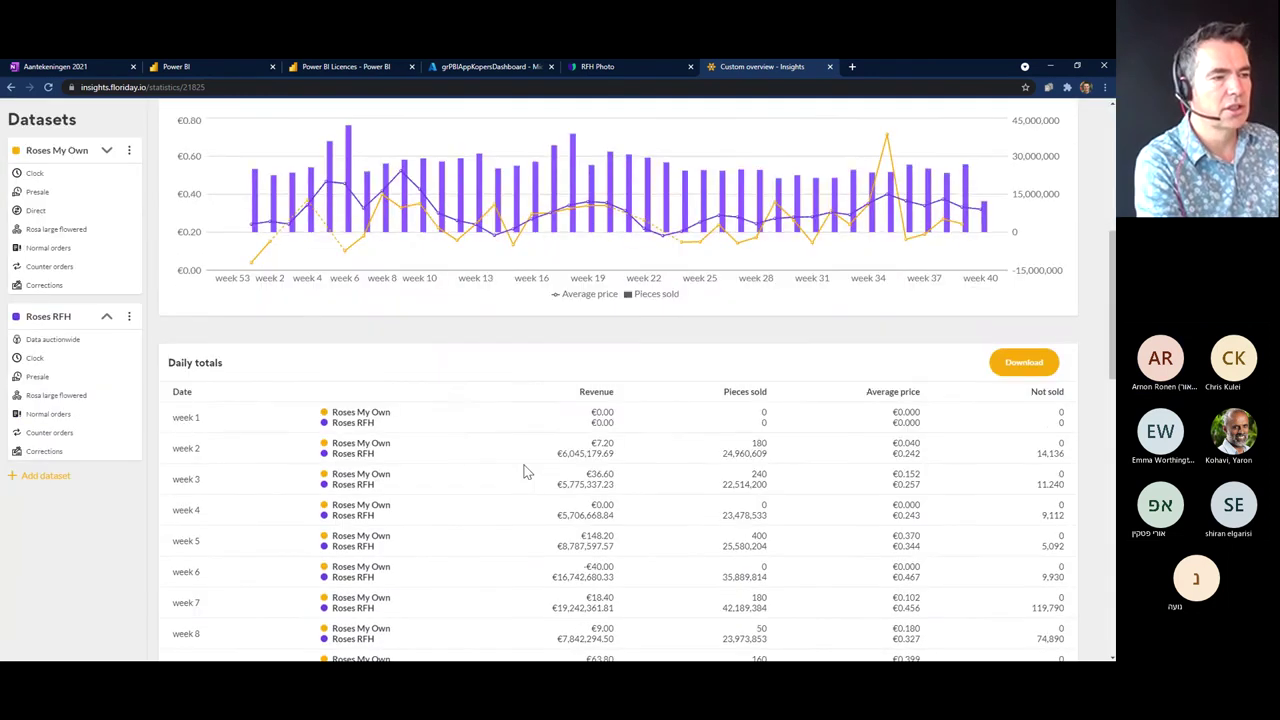
{"action": "scroll", "coordinate": [545, 460], "scroll_direction": "up", "scroll_amount": 2}
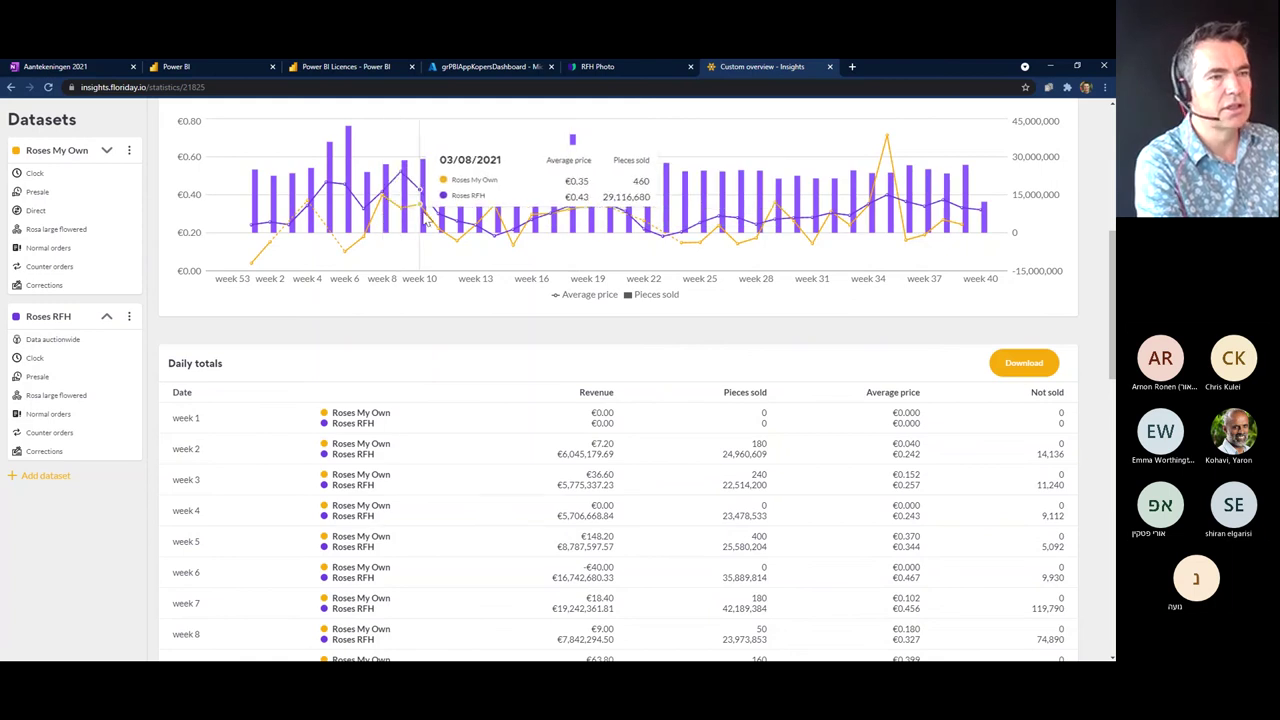
{"action": "scroll", "coordinate": [635, 400], "scroll_direction": "down", "scroll_amount": 1}
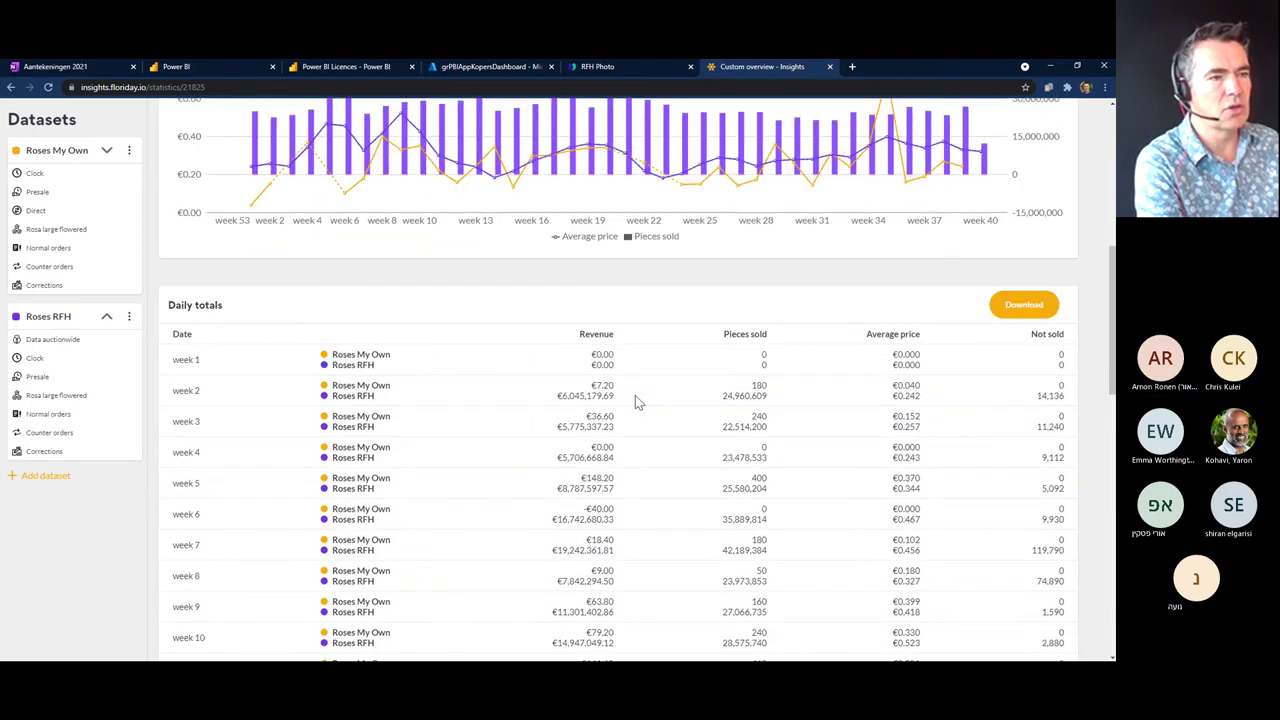
{"action": "scroll", "coordinate": [635, 400], "scroll_direction": "down", "scroll_amount": 2}
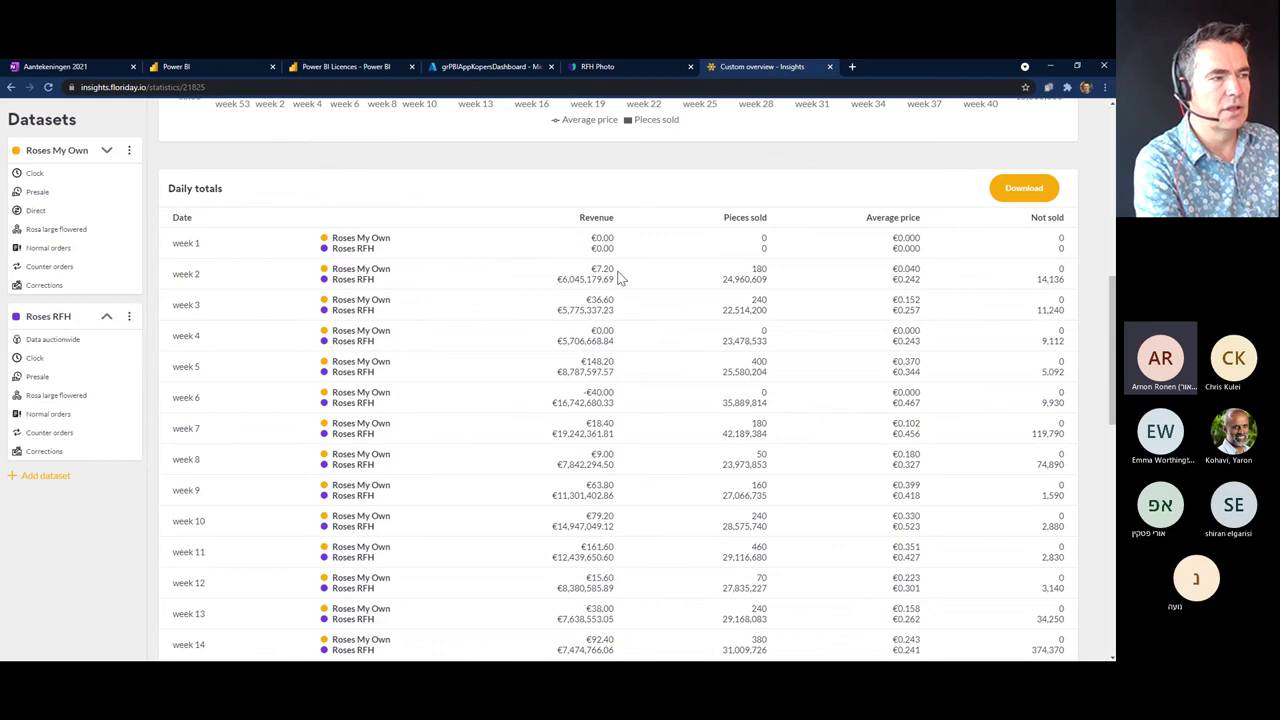
{"action": "scroll", "coordinate": [620, 278], "scroll_direction": "down", "scroll_amount": 1}
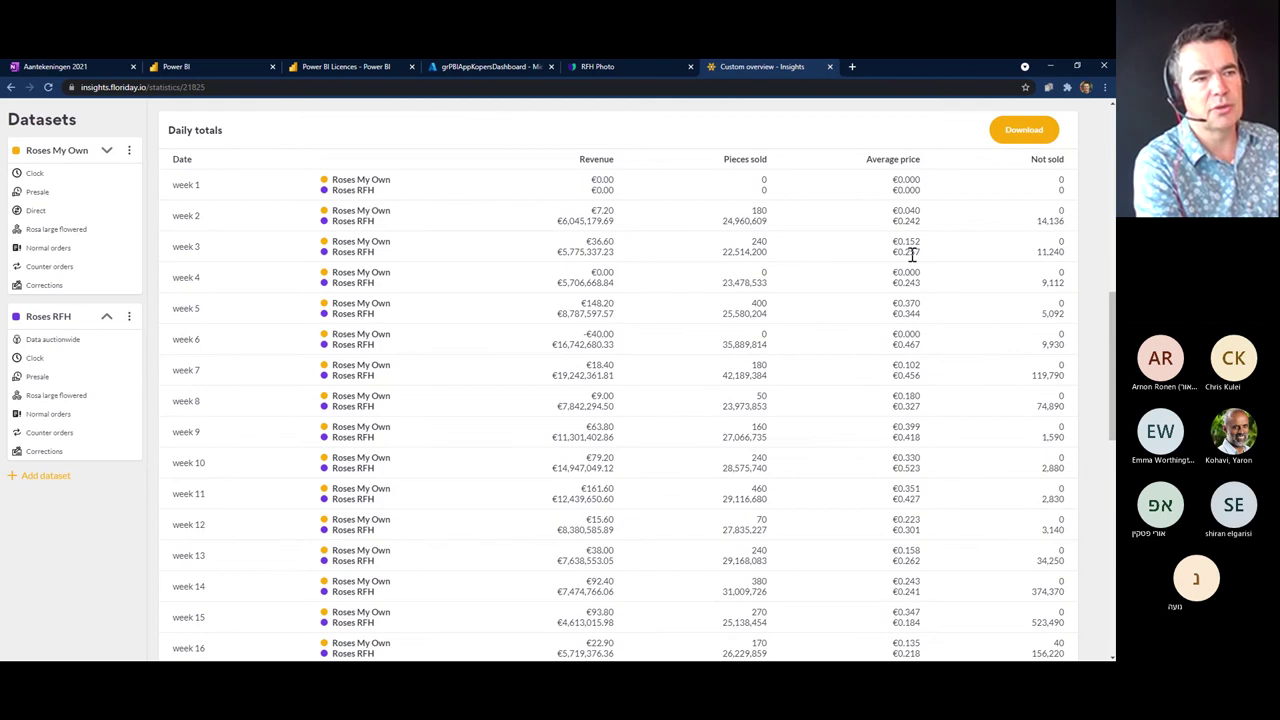
{"action": "scroll", "coordinate": [856, 345], "scroll_direction": "up", "scroll_amount": 5}
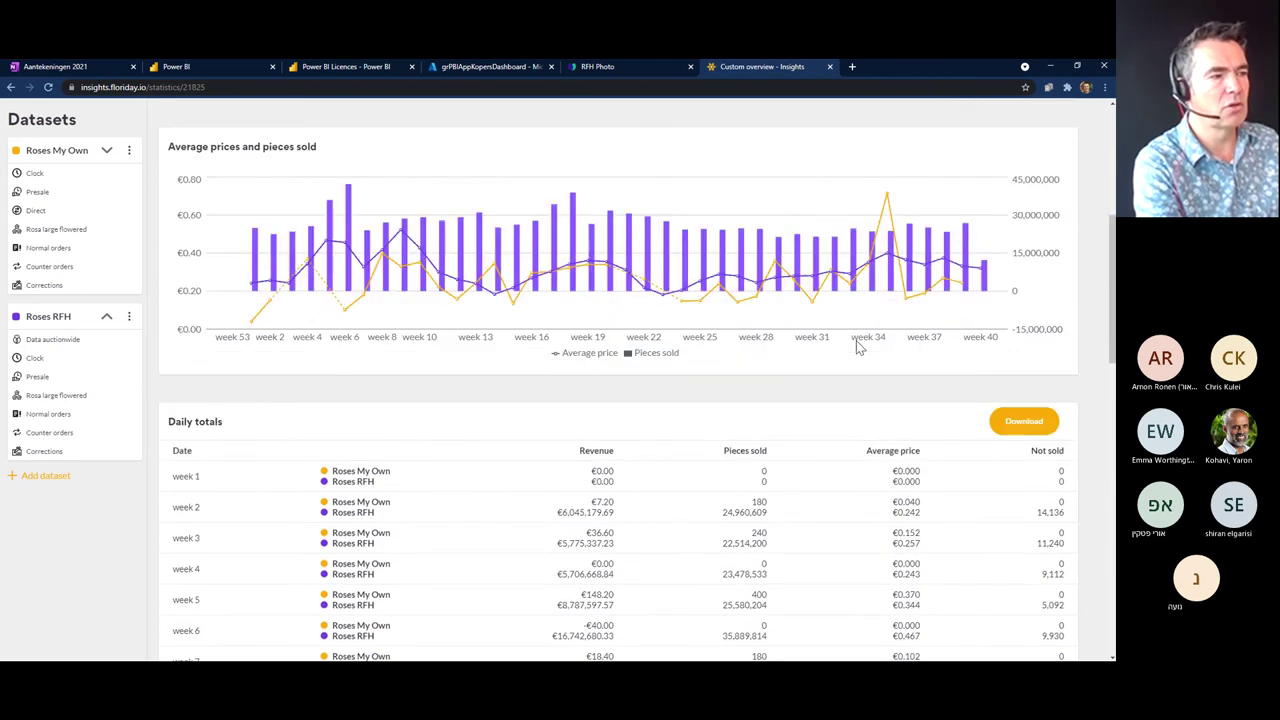
{"action": "scroll", "coordinate": [856, 344], "scroll_direction": "up", "scroll_amount": 3}
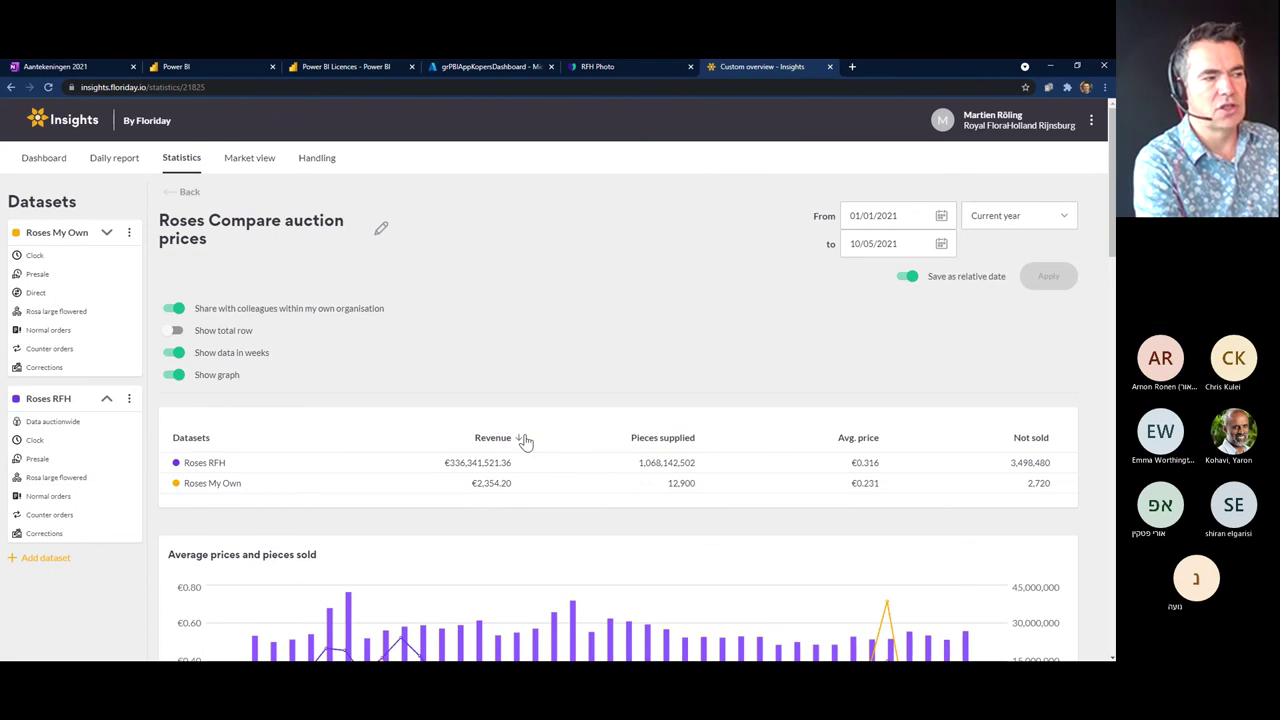
- Restrict the "Roses My Own" dataset to a minimum flower stem length (S20) of 60 cm and save it
{"action": "left_click", "coordinate": [128, 236]}
{"action": "left_click", "coordinate": [131, 236]}
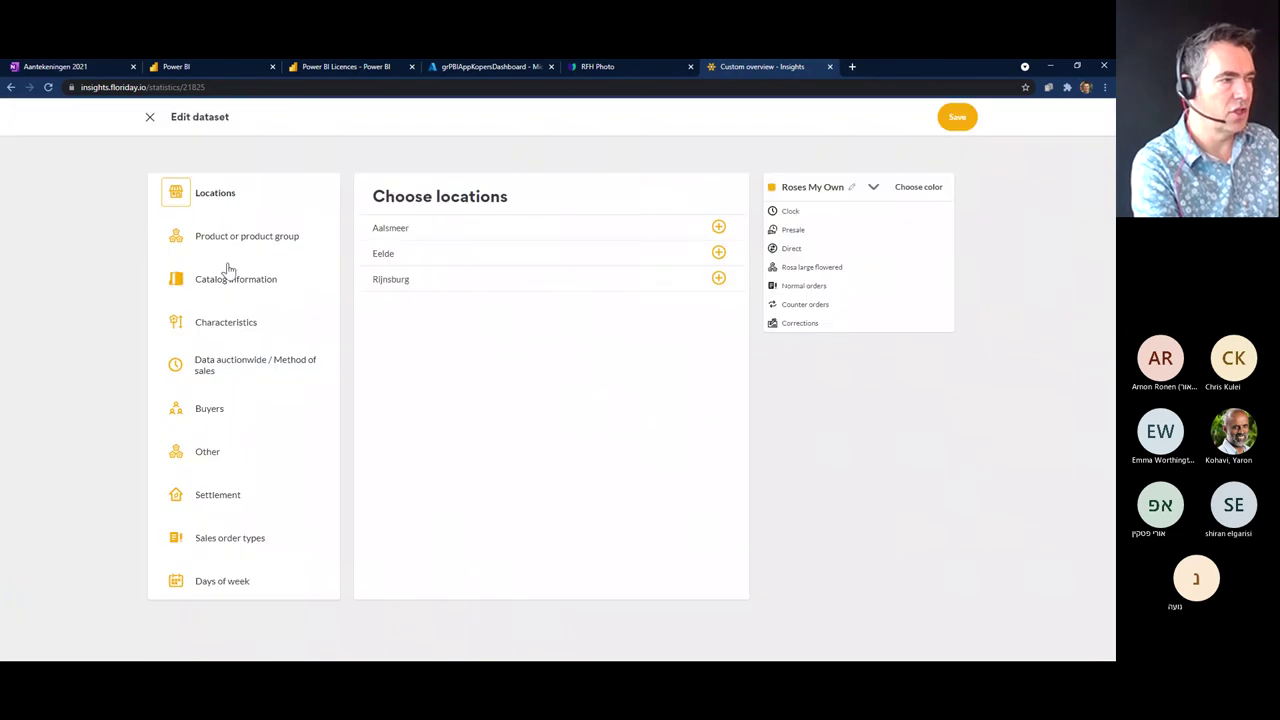
{"action": "left_click", "coordinate": [242, 324]}
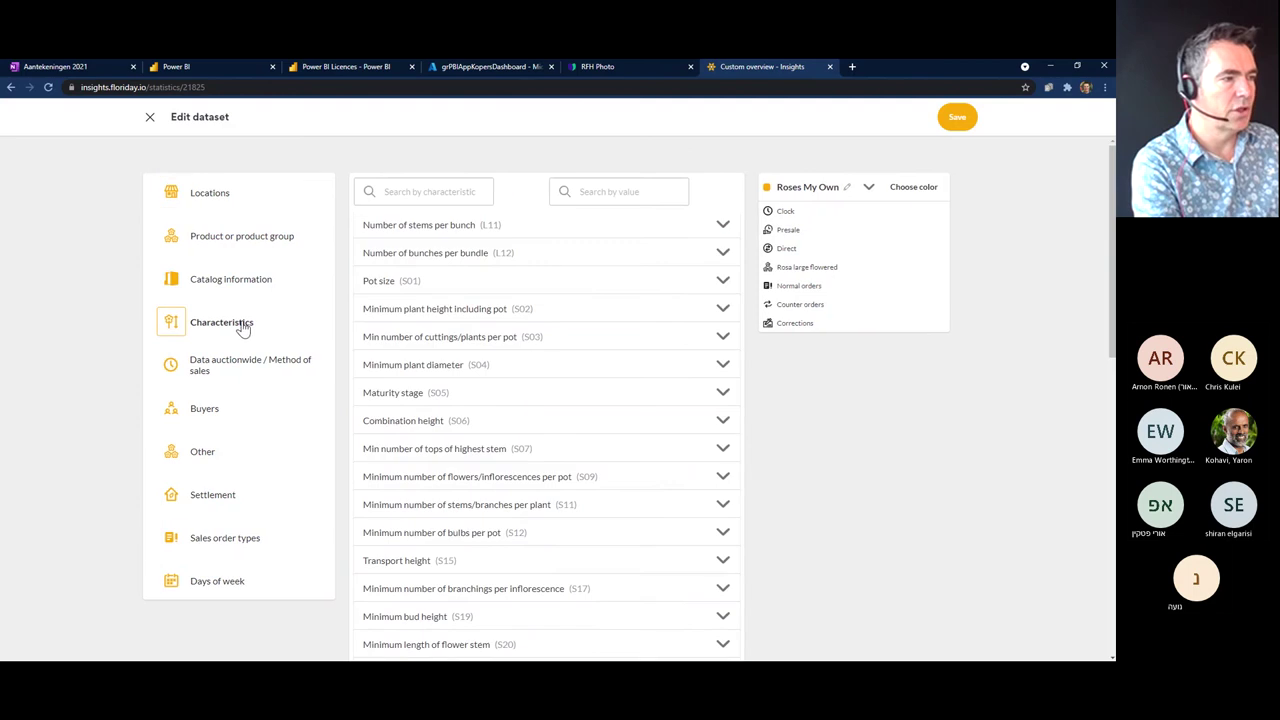
{"action": "scroll", "coordinate": [670, 471], "scroll_direction": "down", "scroll_amount": 2}
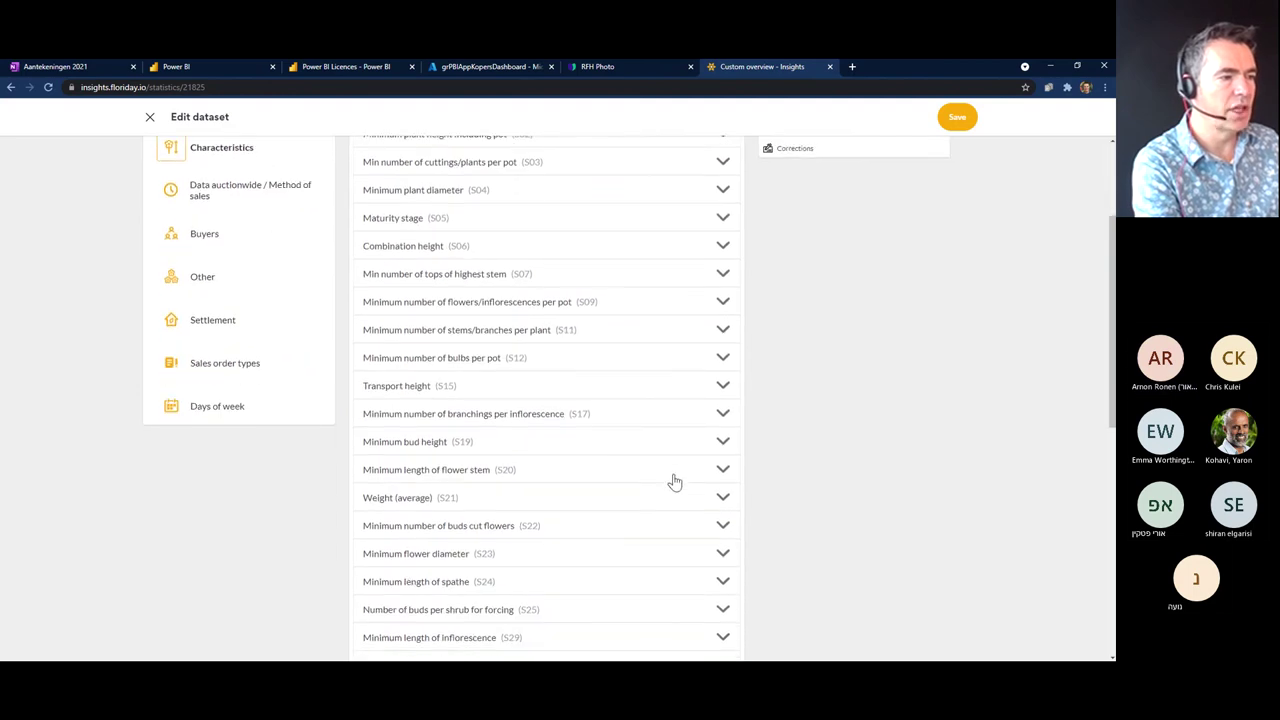
{"action": "scroll", "coordinate": [720, 572], "scroll_direction": "down", "scroll_amount": 1}
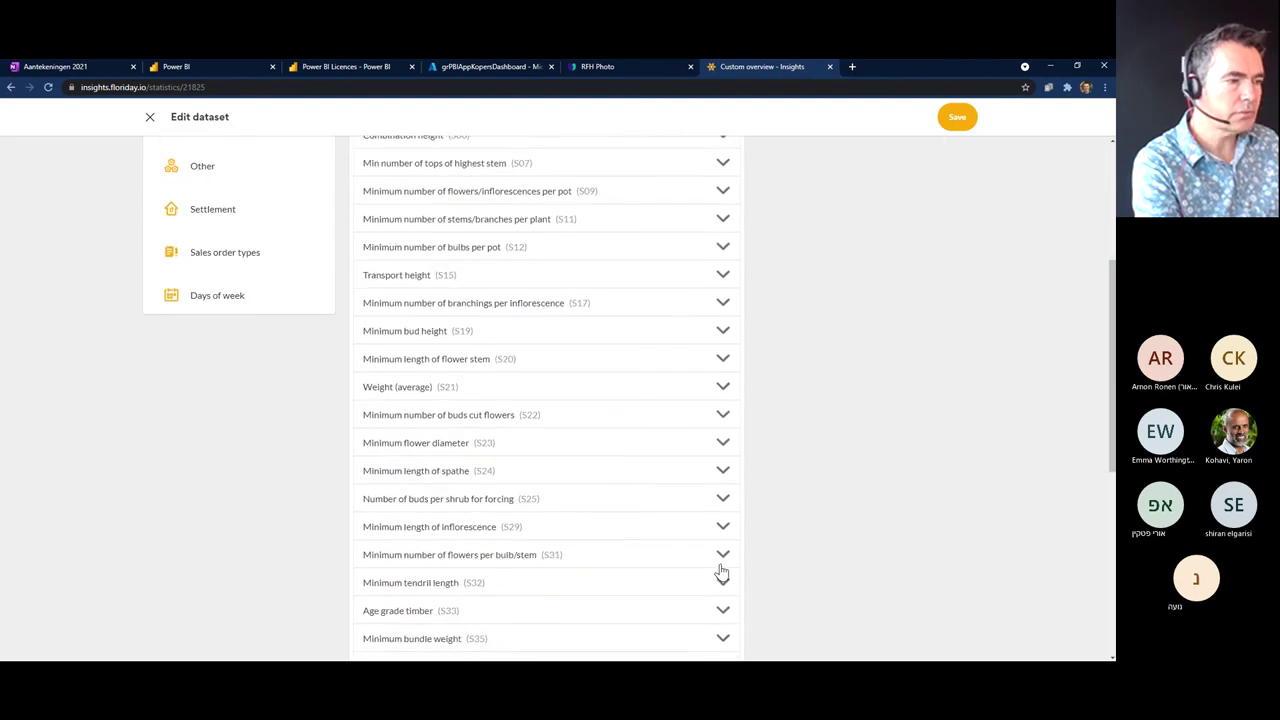
{"action": "scroll", "coordinate": [709, 566], "scroll_direction": "down", "scroll_amount": 1}
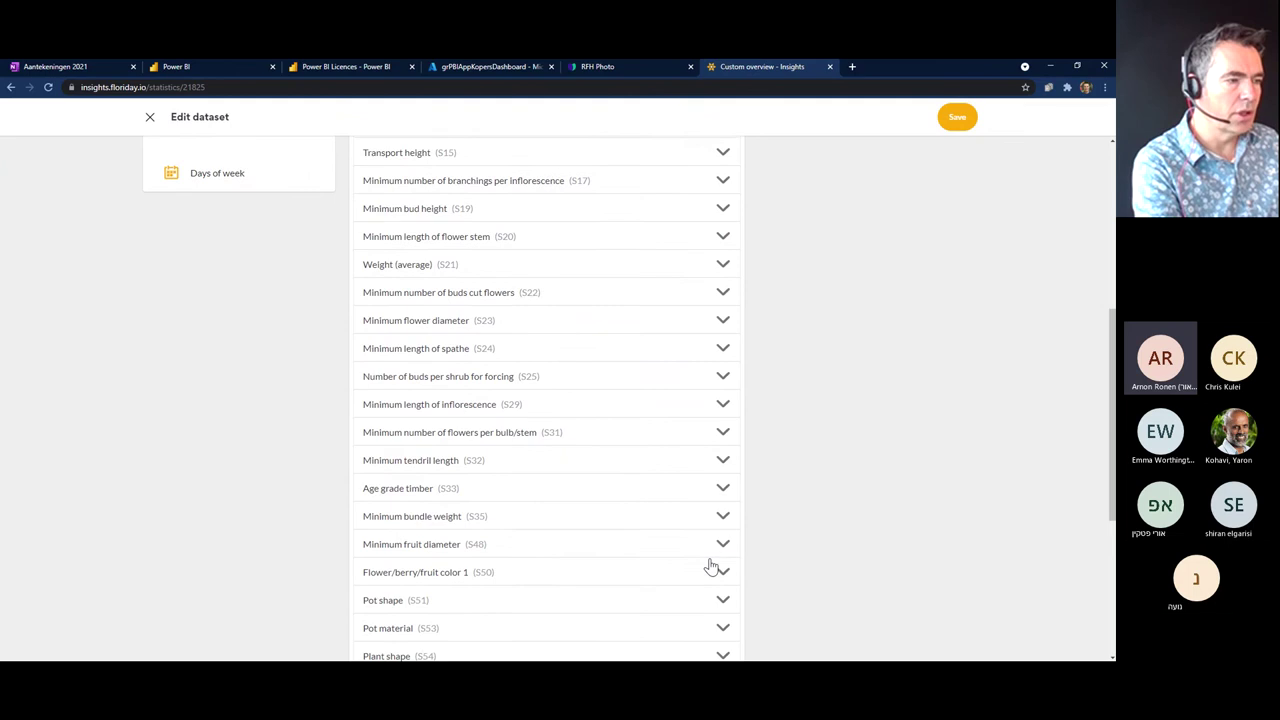
{"action": "scroll", "coordinate": [710, 565], "scroll_direction": "down", "scroll_amount": 2}
{"action": "scroll", "coordinate": [712, 566], "scroll_direction": "up", "scroll_amount": 2}
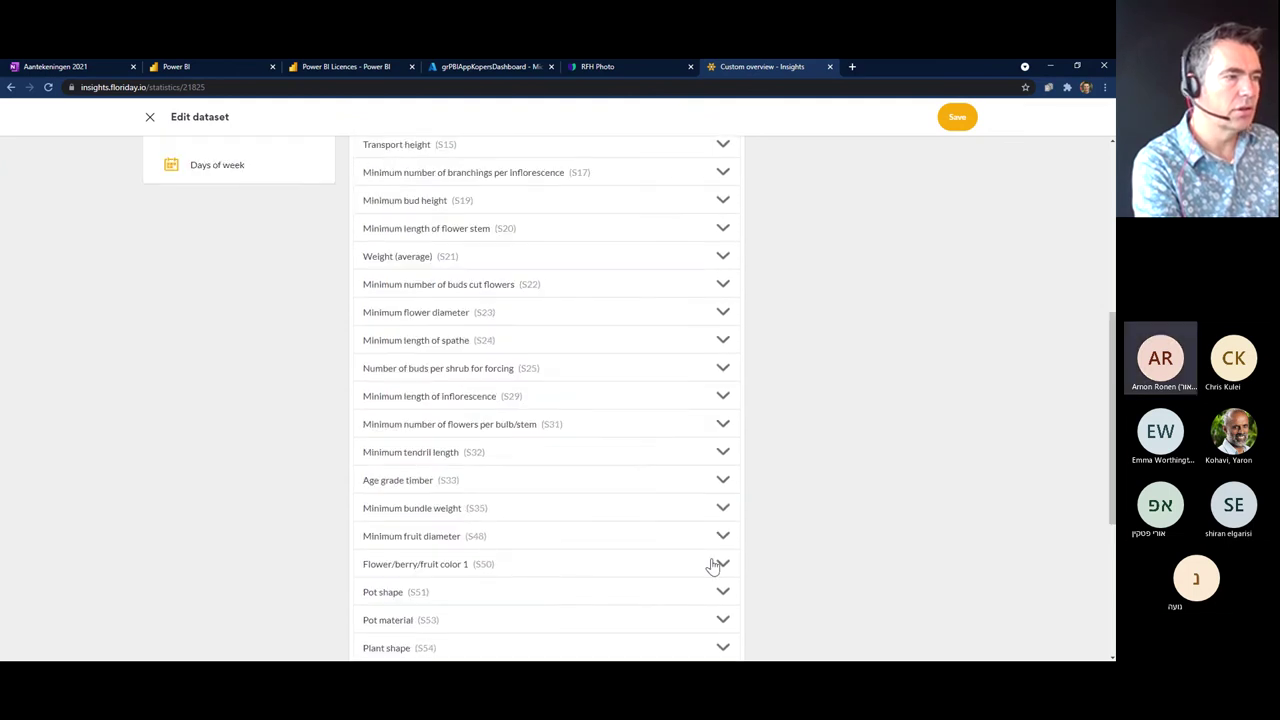
{"action": "scroll", "coordinate": [710, 565], "scroll_direction": "up", "scroll_amount": 2}
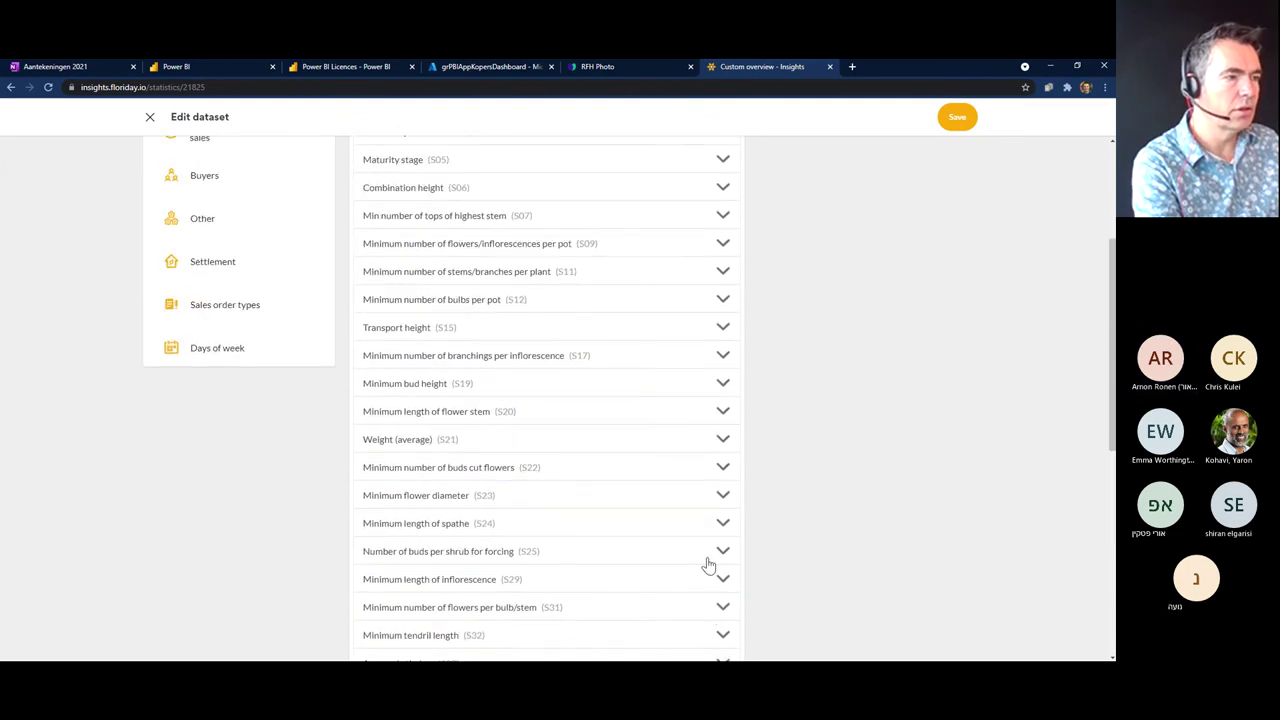
{"action": "left_click", "coordinate": [723, 413]}
{"action": "scroll", "coordinate": [718, 455], "scroll_direction": "down", "scroll_amount": 2}
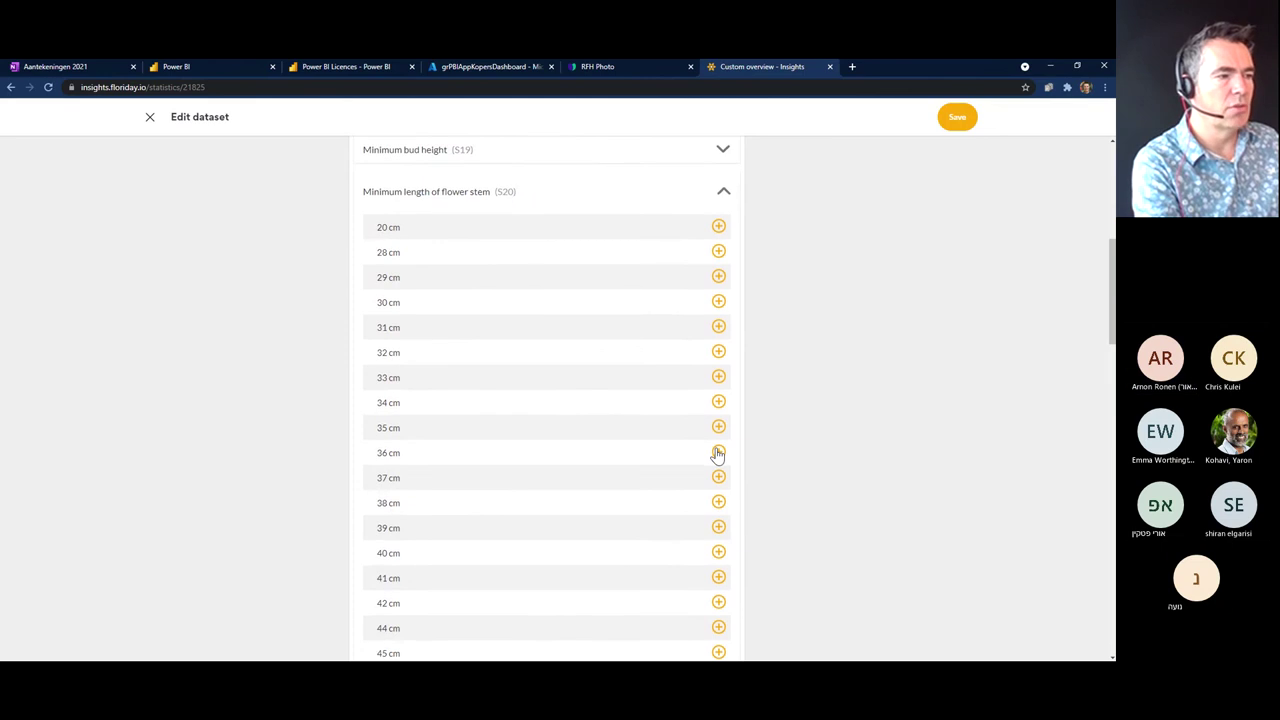
{"action": "scroll", "coordinate": [717, 455], "scroll_direction": "down", "scroll_amount": 3}
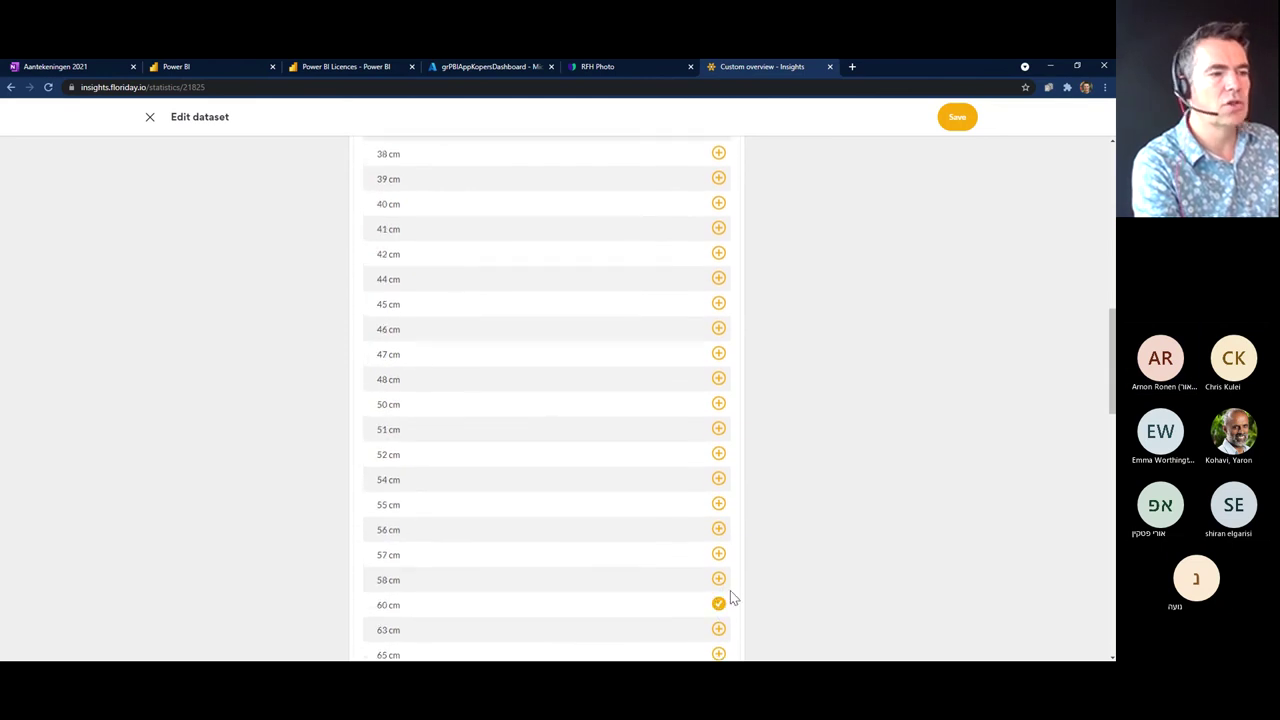
{"action": "left_click", "coordinate": [958, 128]}
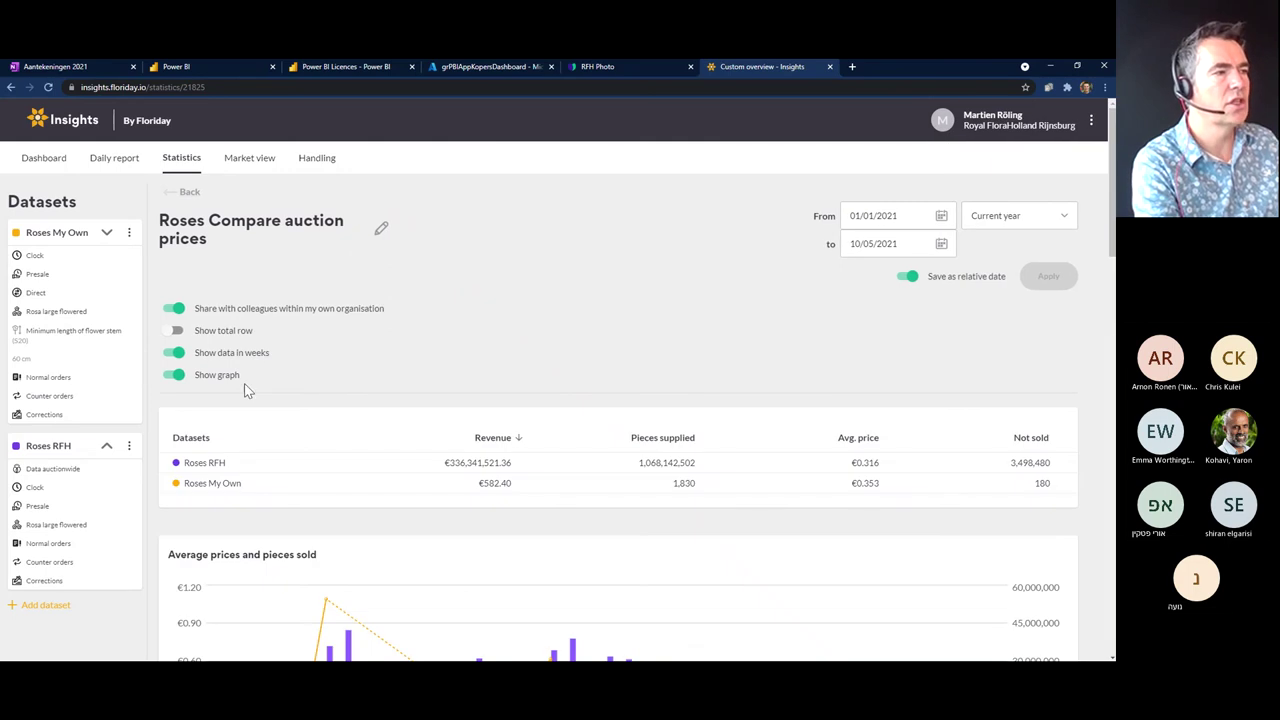
- Rename the "Roses My Own" dataset to "Roses My Own 60 cm" and save it
{"action": "left_click", "coordinate": [129, 234]}
{"action": "left_click", "coordinate": [137, 247]}
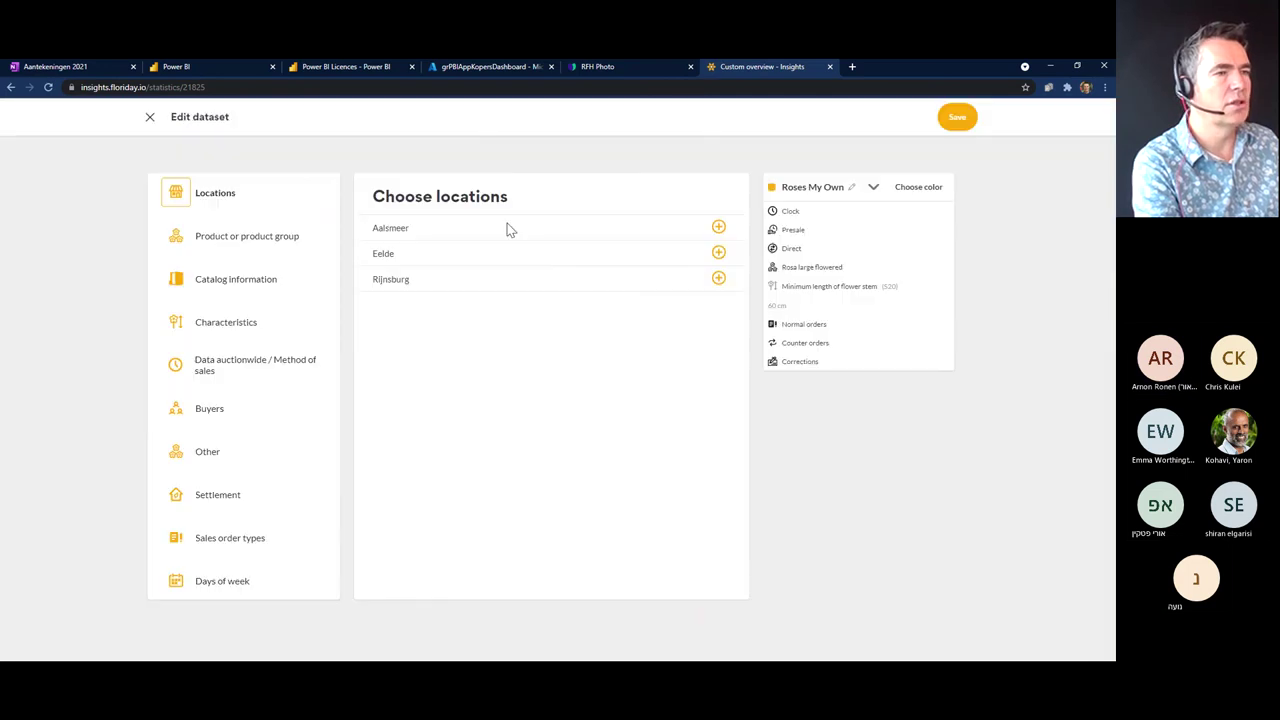
{"action": "left_click", "coordinate": [849, 186]}
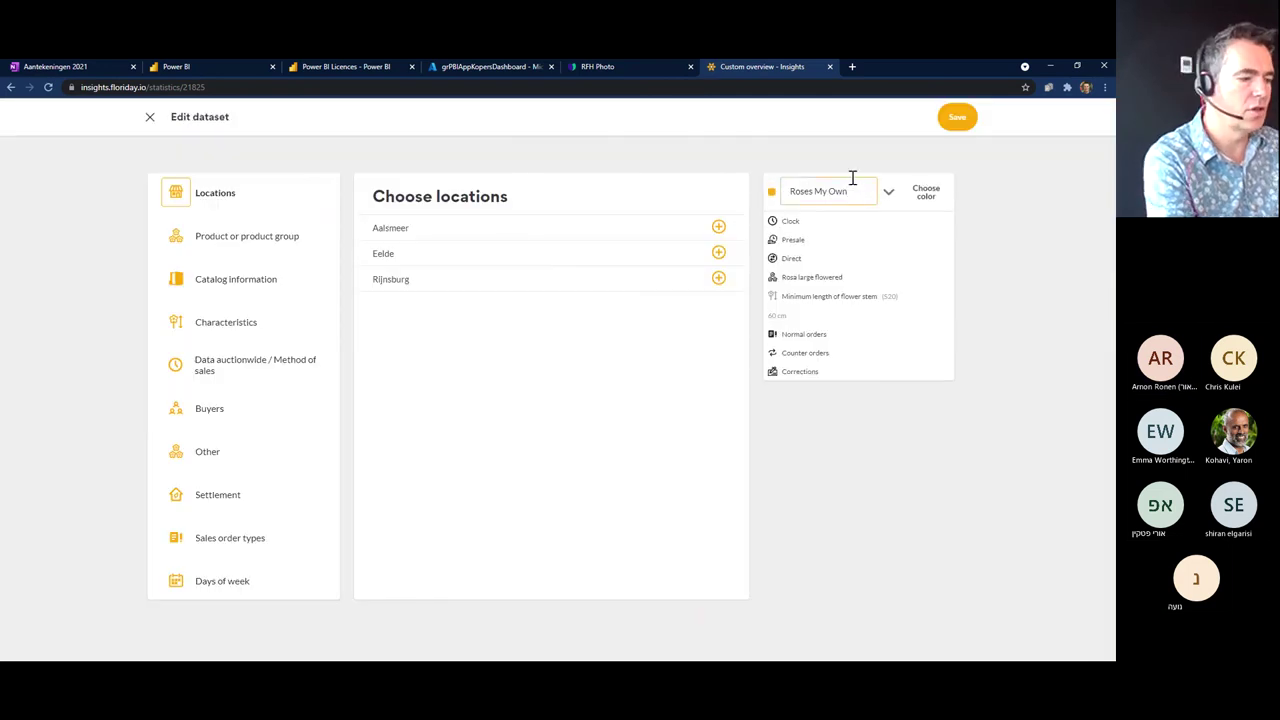
{"action": "type", "text": "60 cm"}
{"action": "key", "text": "Return"}
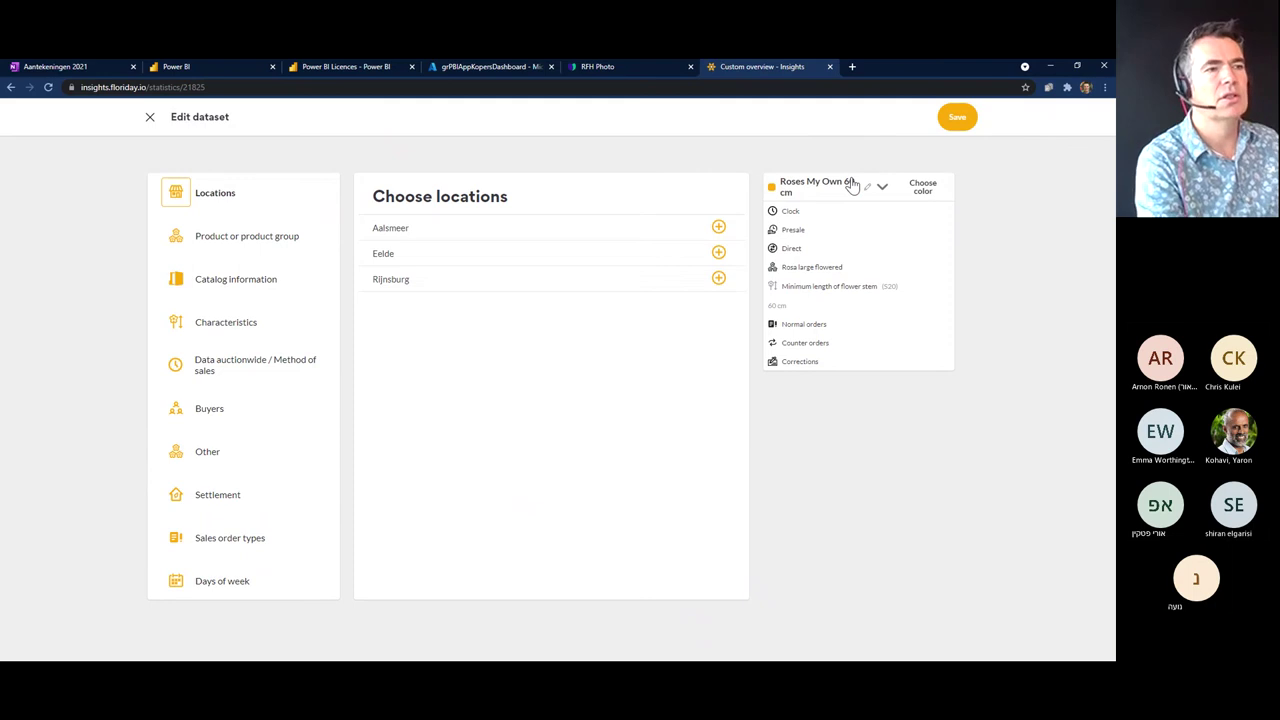
{"action": "left_click", "coordinate": [968, 124]}
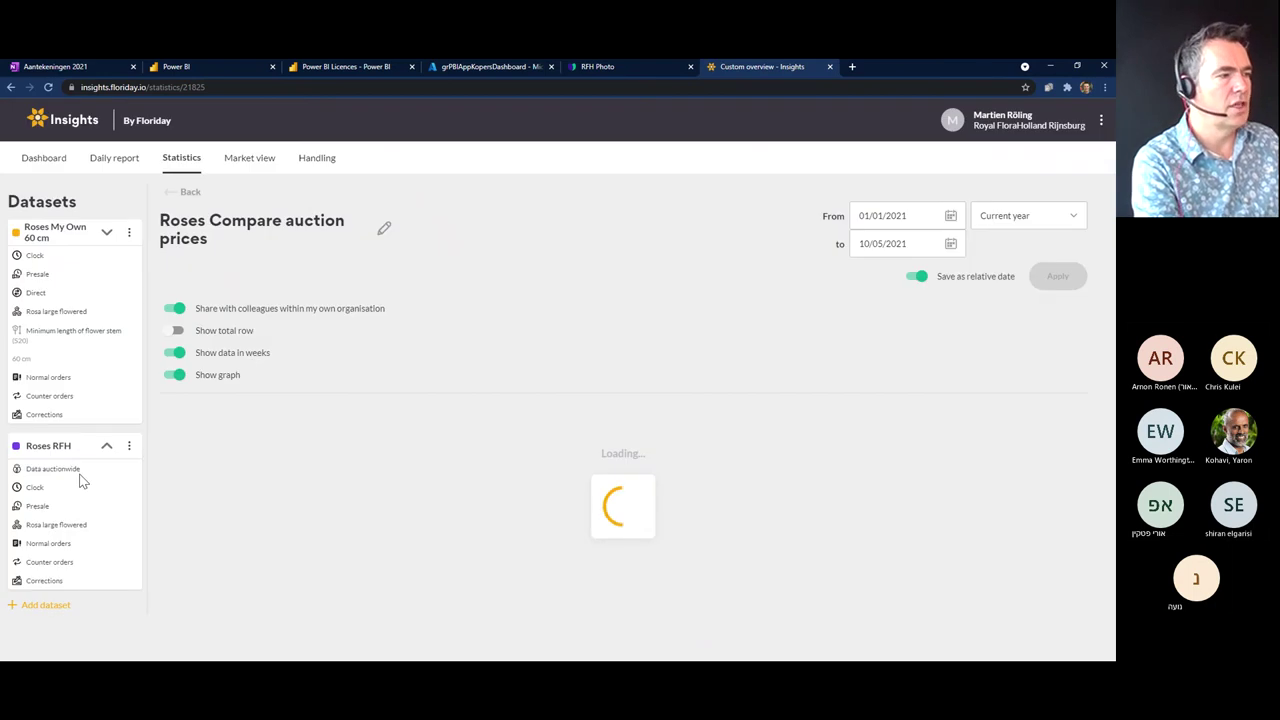
- Open the "Roses RFH" dataset for editing and rename it "Roses RFH 50"
{"action": "left_click", "coordinate": [128, 446]}
{"action": "left_click", "coordinate": [133, 450]}
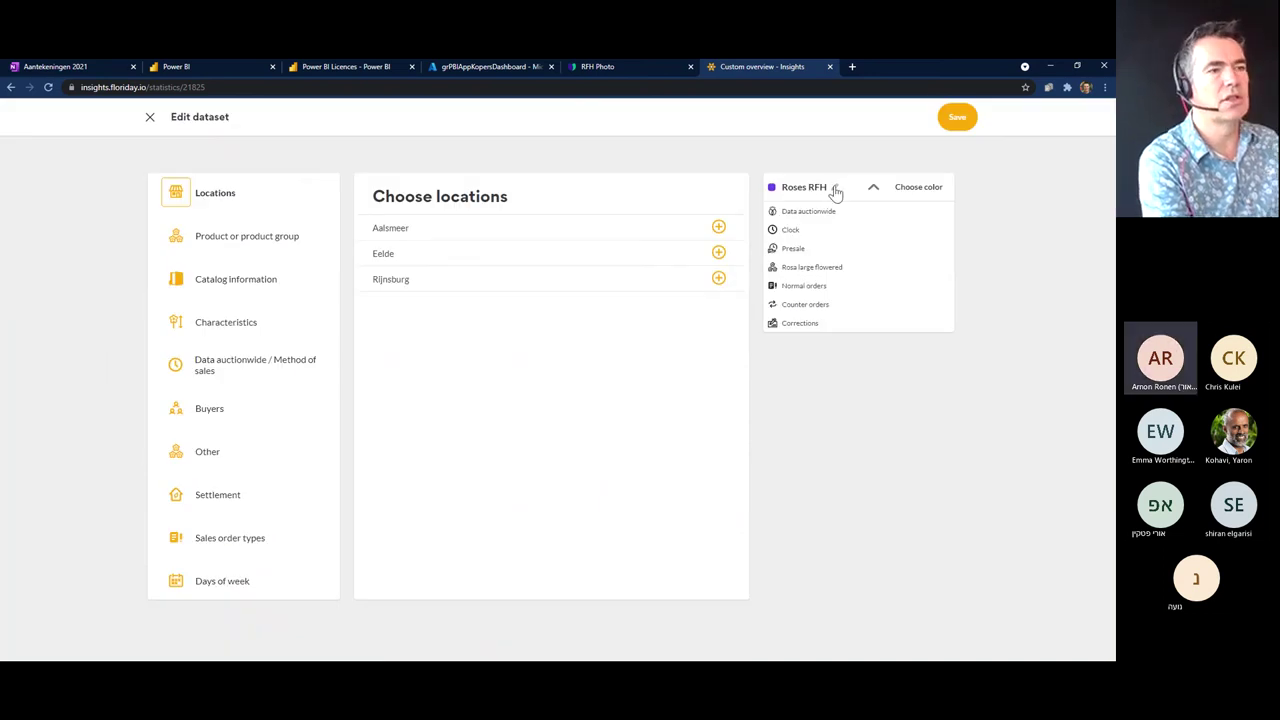
{"action": "left_click", "coordinate": [834, 188]}
{"action": "type", "text": "50"}
{"action": "key", "text": "Return"}
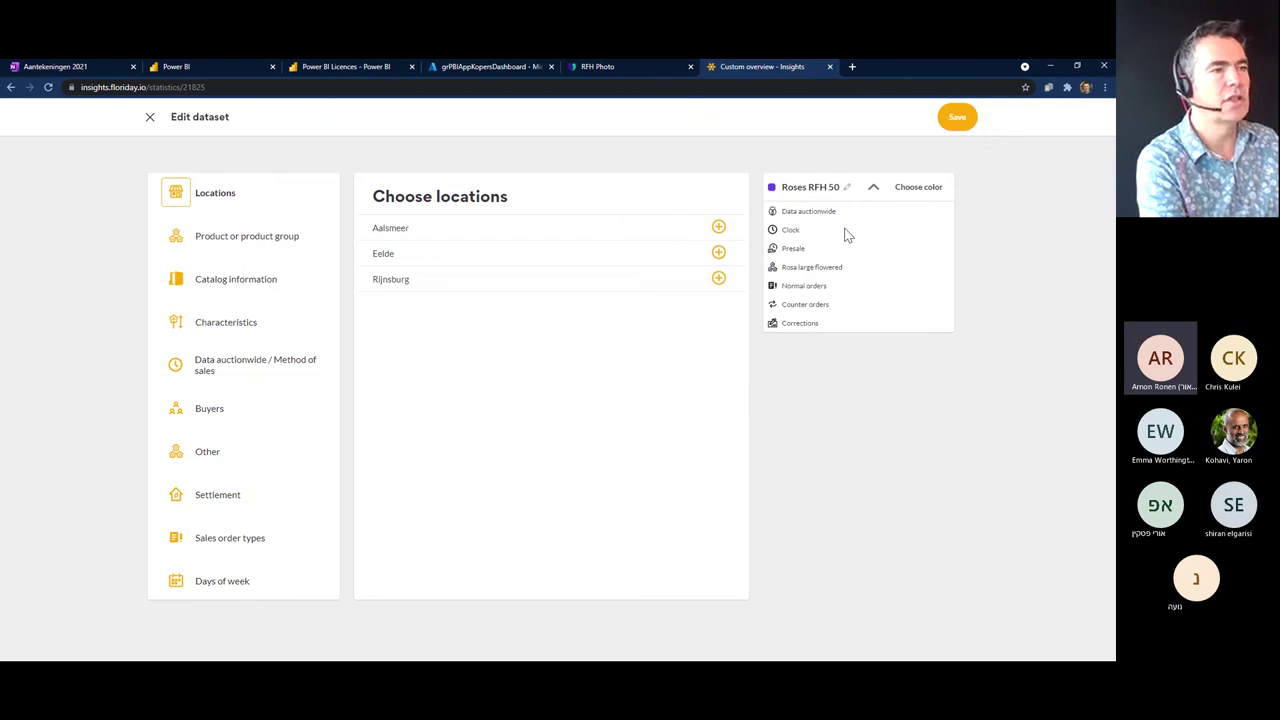
- Restrict the "Roses RFH 50" dataset to a minimum flower stem length (S20) of 50 cm and save it
{"action": "left_click", "coordinate": [240, 329]}
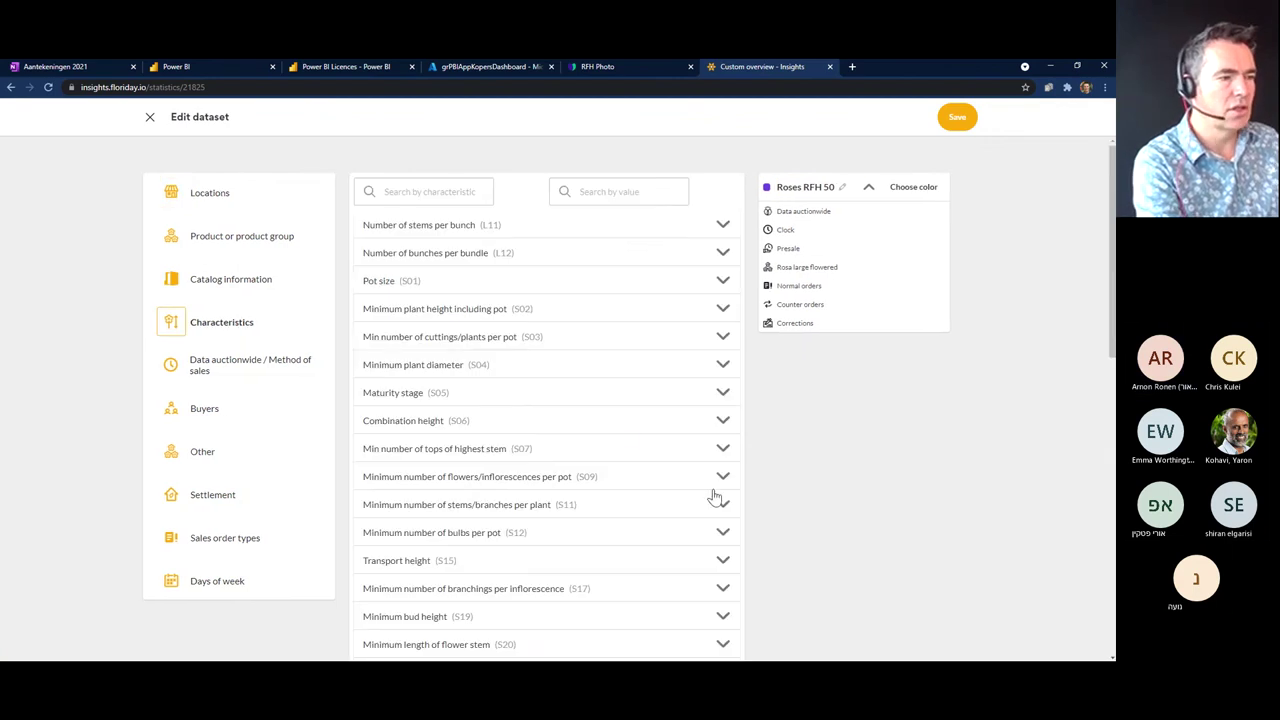
{"action": "left_click", "coordinate": [723, 645]}
{"action": "scroll", "coordinate": [700, 611], "scroll_direction": "down", "scroll_amount": 3}
{"action": "scroll", "coordinate": [700, 611], "scroll_direction": "down", "scroll_amount": 2}
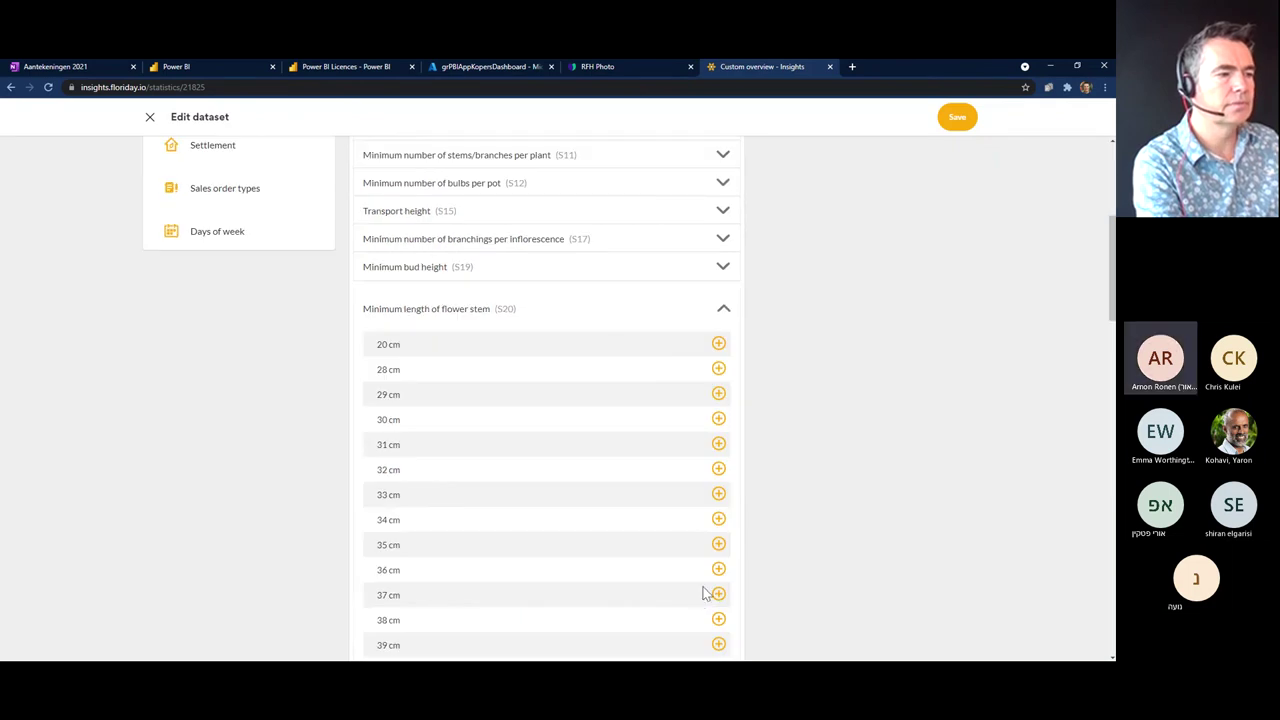
{"action": "scroll", "coordinate": [705, 605], "scroll_direction": "down", "scroll_amount": 1}
{"action": "scroll", "coordinate": [714, 621], "scroll_direction": "down", "scroll_amount": 1}
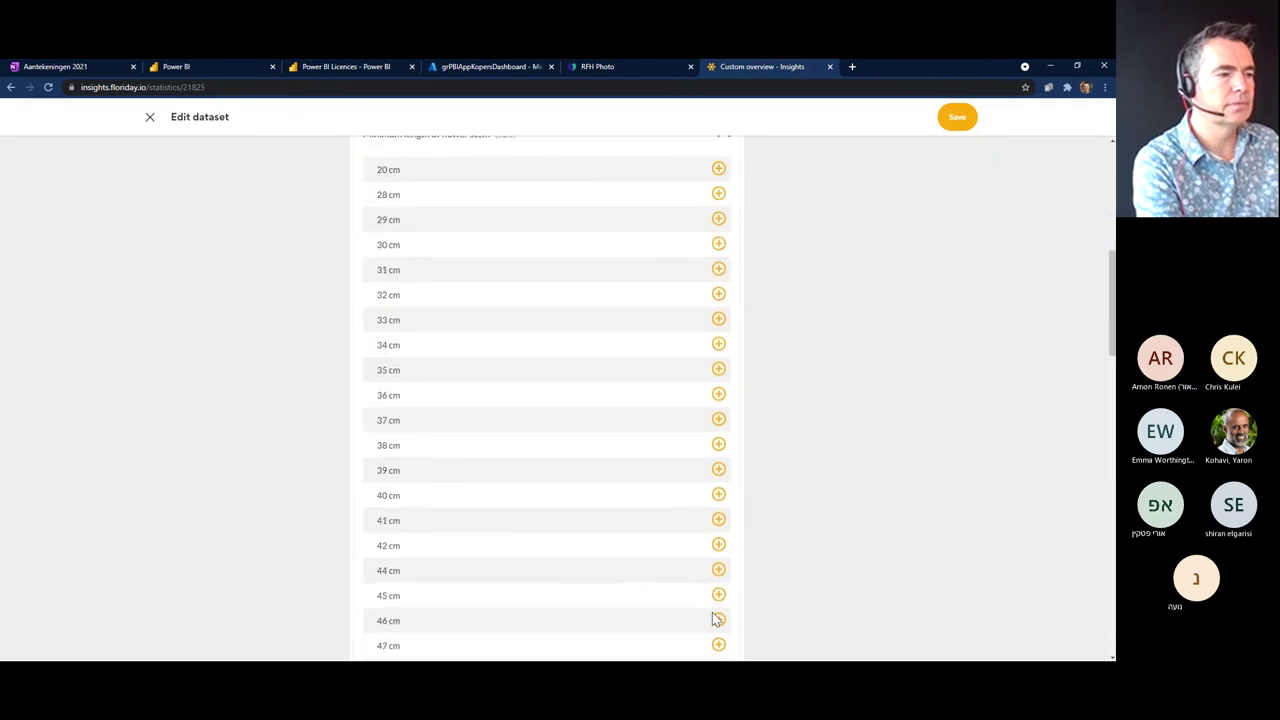
{"action": "scroll", "coordinate": [716, 620], "scroll_direction": "down", "scroll_amount": 2}
{"action": "left_click", "coordinate": [719, 579]}
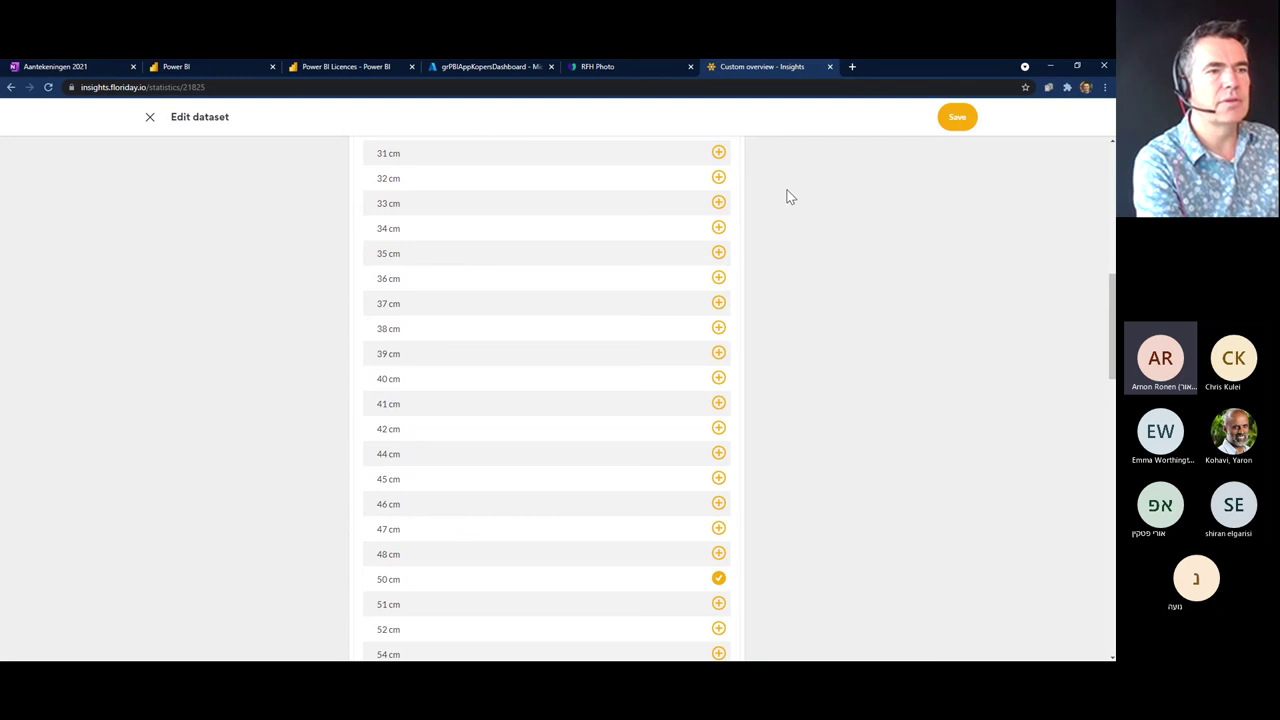
{"action": "left_click", "coordinate": [957, 117]}
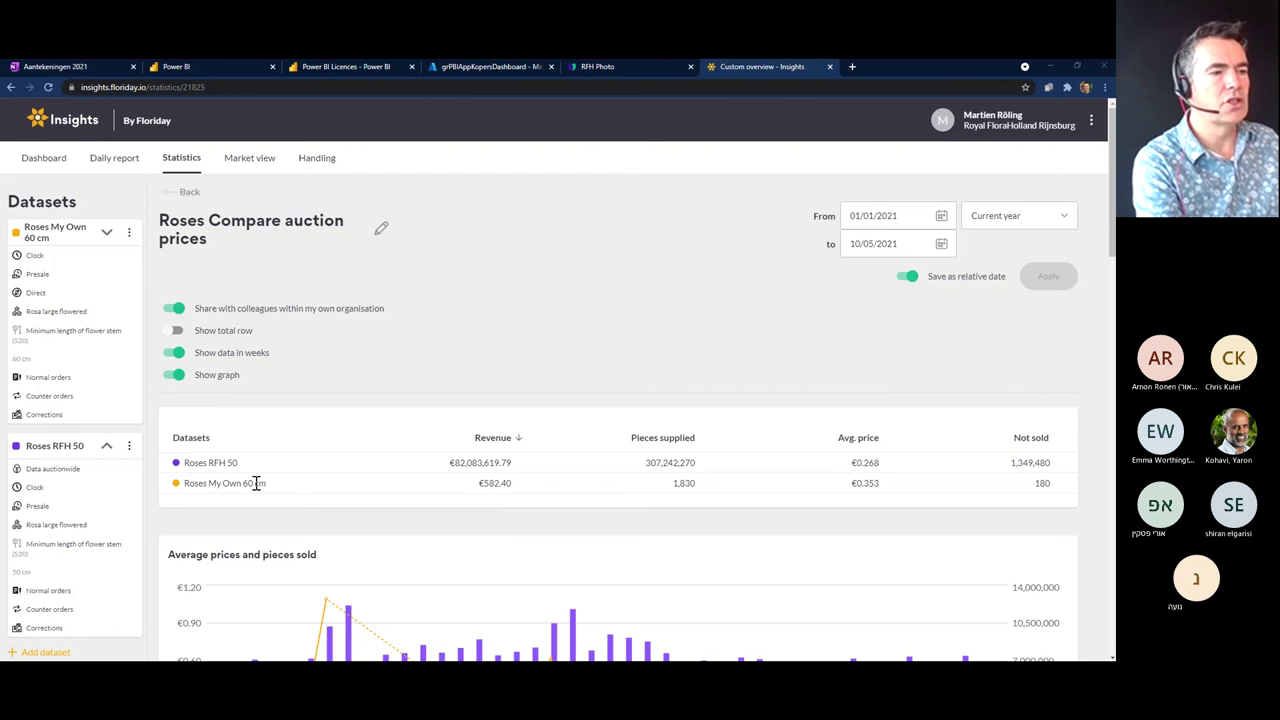
- Review the summary and average price graph, and make a copy of the "Roses RFH 50" dataset
{"action": "scroll", "coordinate": [325, 494], "scroll_direction": "down", "scroll_amount": 2}
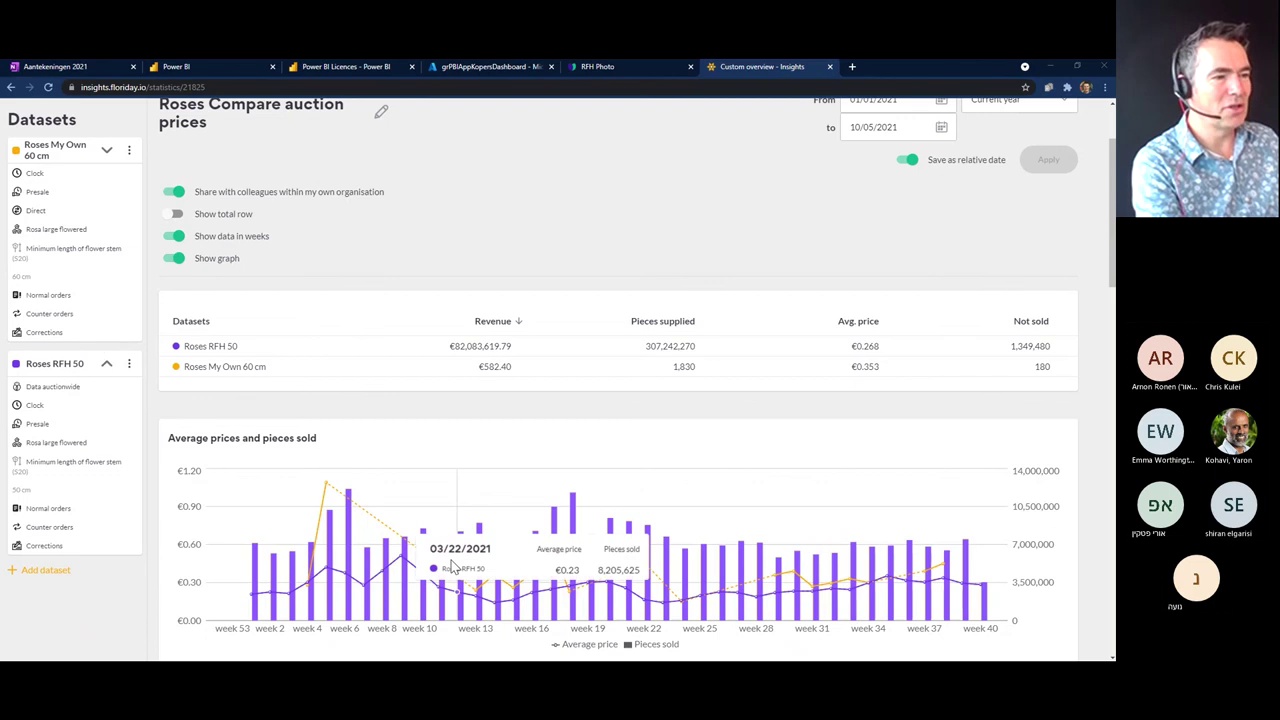
{"action": "scroll", "coordinate": [441, 560], "scroll_direction": "down", "scroll_amount": 1}
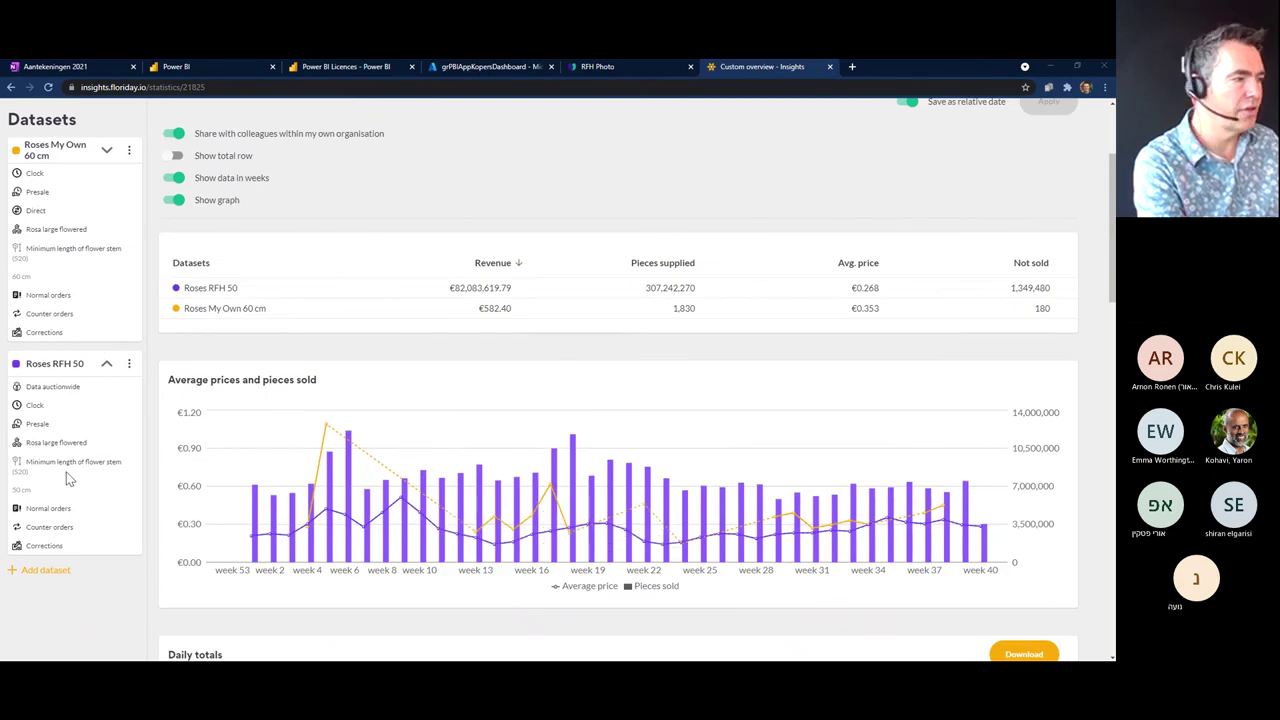
{"action": "left_click", "coordinate": [129, 364]}
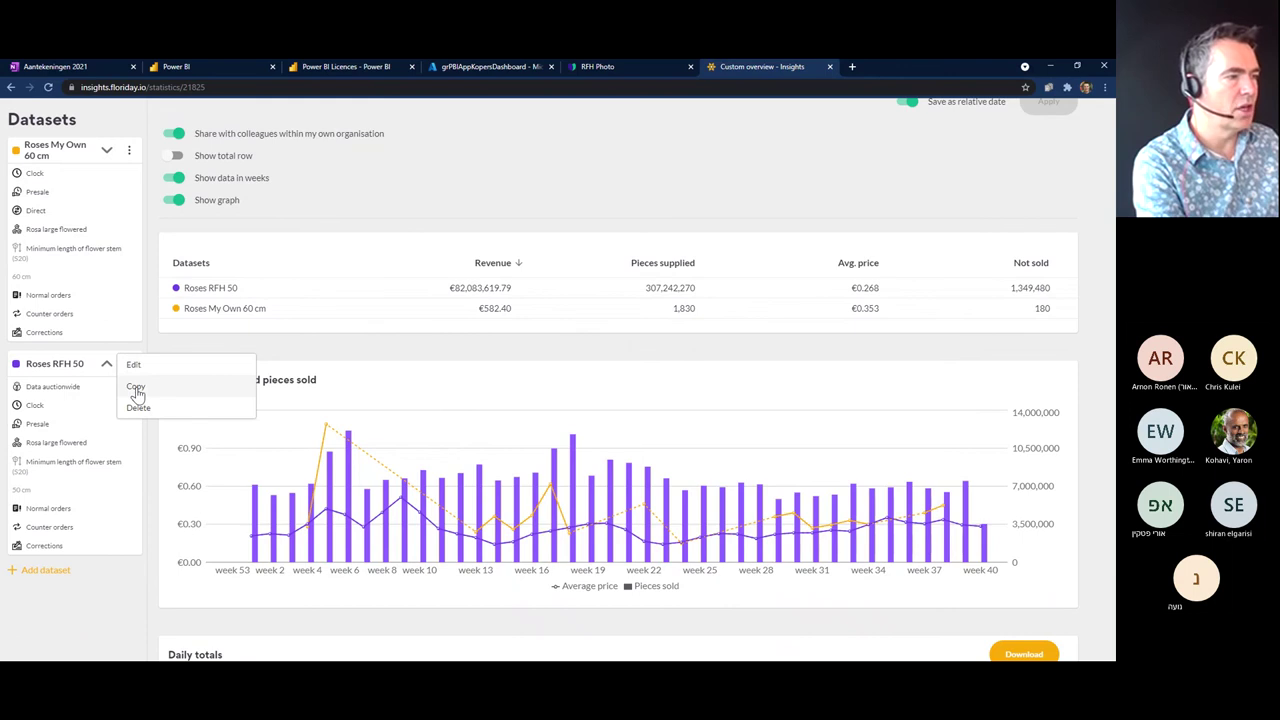
{"action": "left_click", "coordinate": [136, 390]}
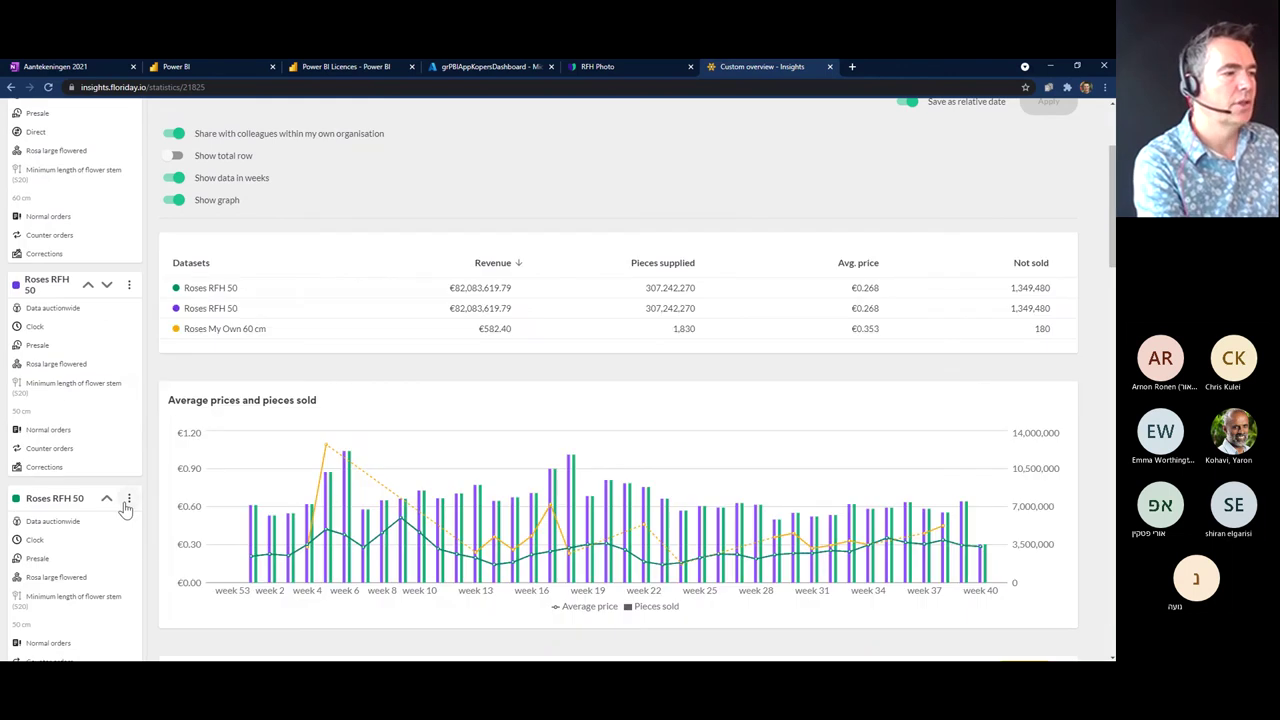
- Open the copied "Roses RFH 50" dataset for editing and rename it "Roses RFH 60"
{"action": "left_click", "coordinate": [128, 498]}
{"action": "left_click", "coordinate": [133, 503]}
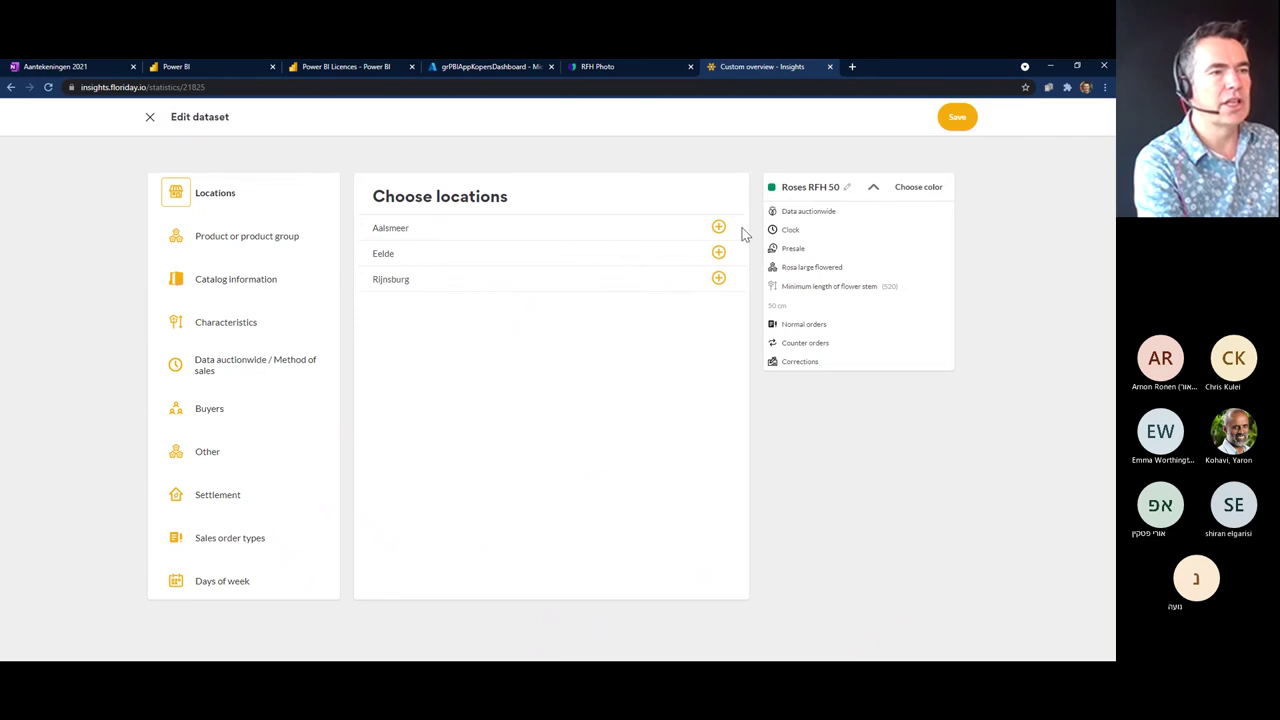
{"action": "left_click", "coordinate": [847, 187]}
{"action": "key", "text": "BackSpace"}
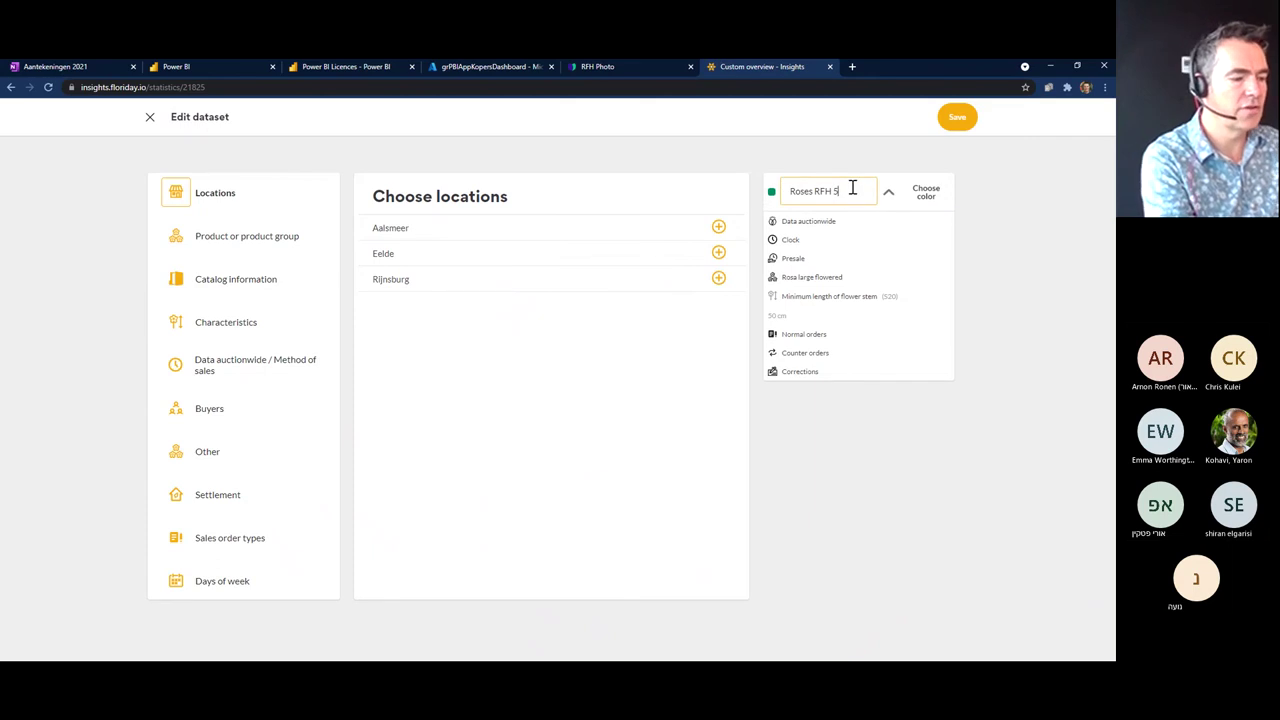
{"action": "type", "text": "60"}
{"action": "key", "text": "Return"}
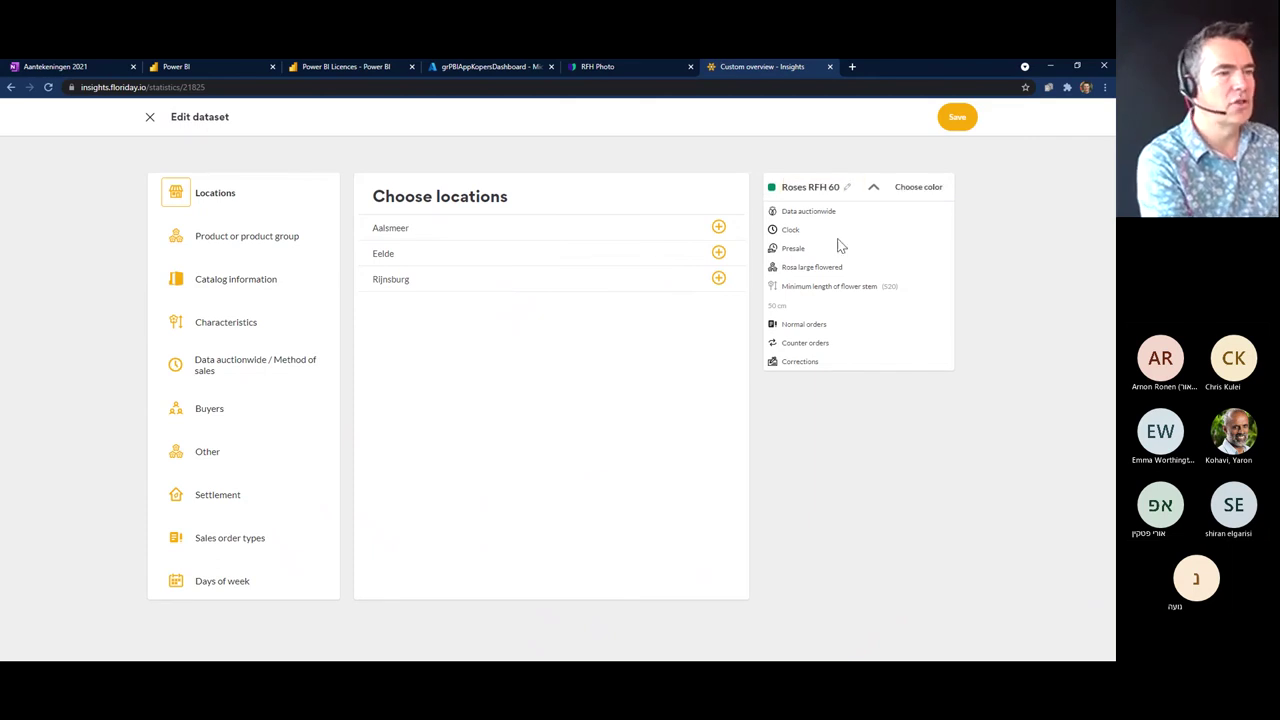
- Replace the 50 cm minimum flower stem length with 60 cm in the "Roses RFH 60" dataset and save it
{"action": "left_click", "coordinate": [231, 332]}
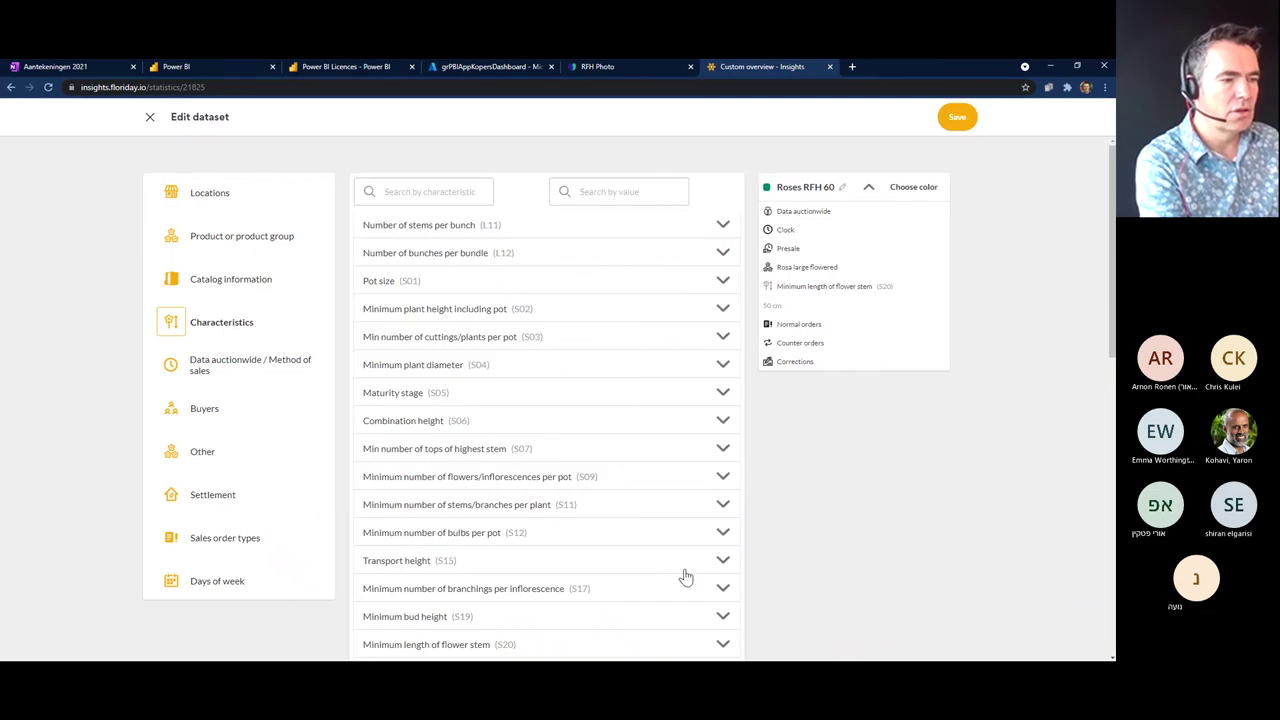
{"action": "left_click", "coordinate": [723, 644]}
{"action": "scroll", "coordinate": [724, 632], "scroll_direction": "down", "scroll_amount": 2}
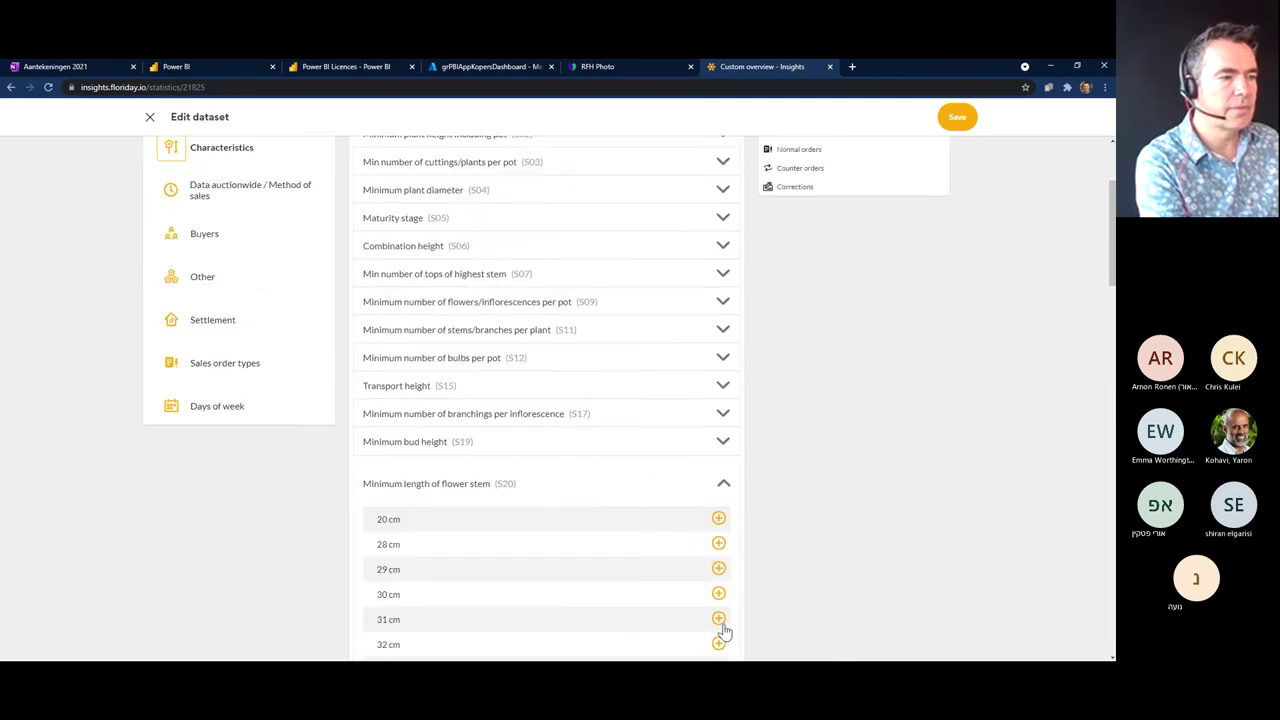
{"action": "scroll", "coordinate": [724, 615], "scroll_direction": "down", "scroll_amount": 5}
{"action": "left_click", "coordinate": [718, 520]}
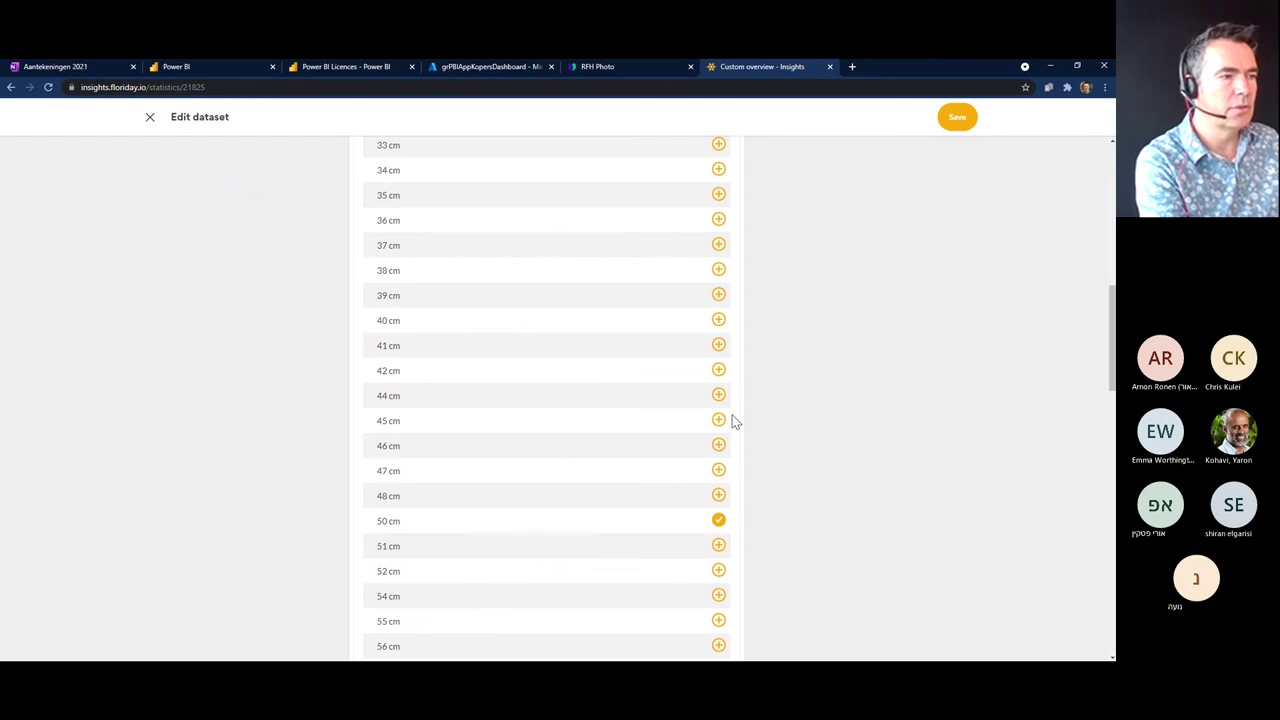
{"action": "scroll", "coordinate": [712, 455], "scroll_direction": "down", "scroll_amount": 1}
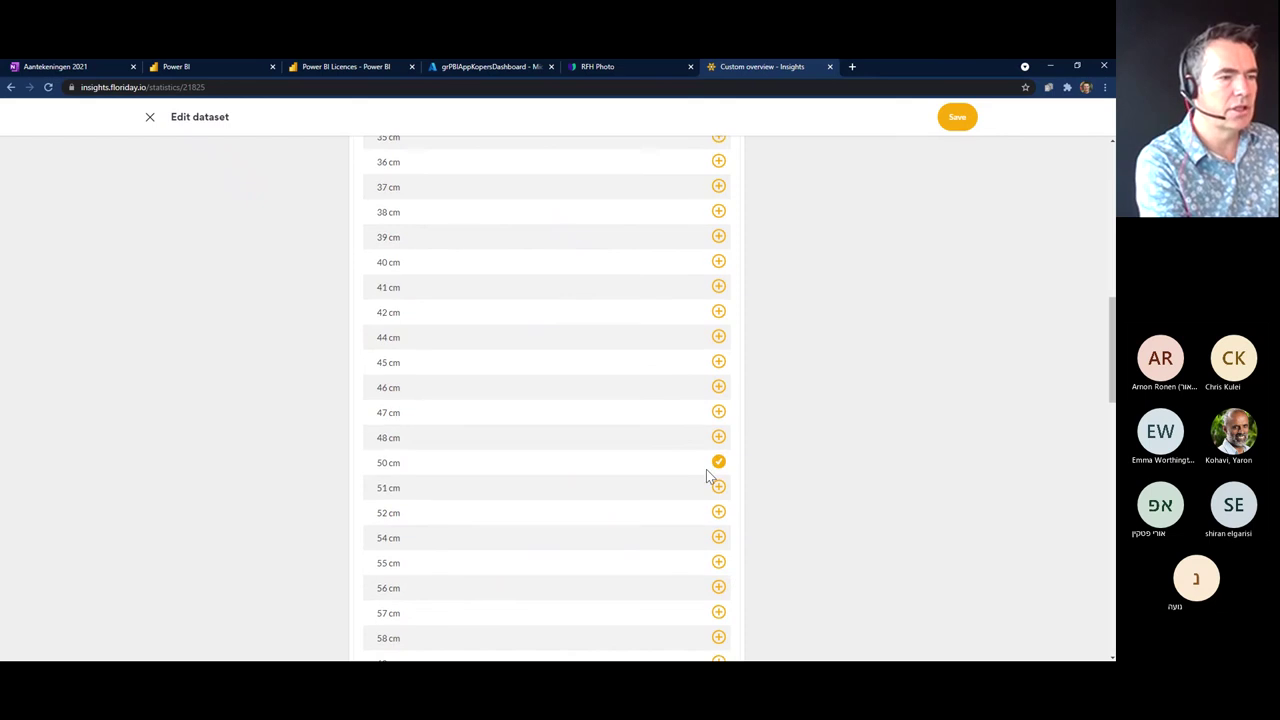
{"action": "left_click", "coordinate": [716, 465]}
{"action": "scroll", "coordinate": [716, 490], "scroll_direction": "down", "scroll_amount": 2}
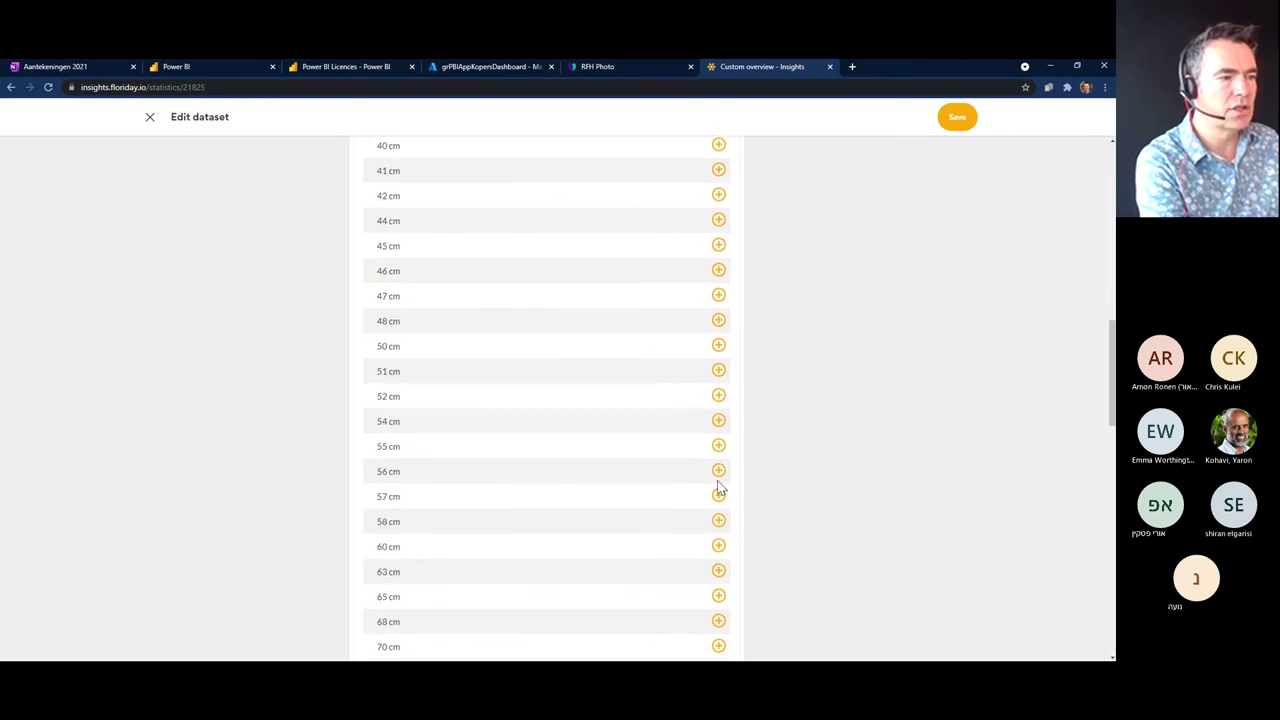
{"action": "left_click", "coordinate": [718, 547]}
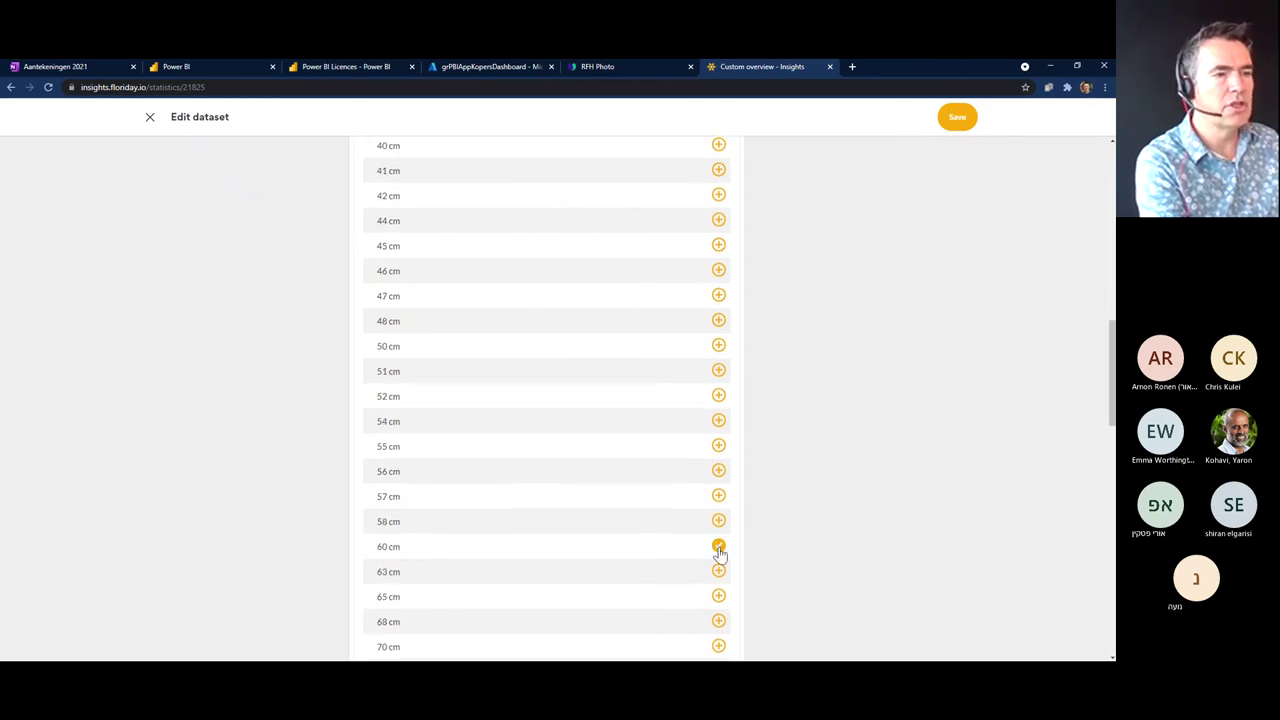
{"action": "left_click", "coordinate": [956, 118]}
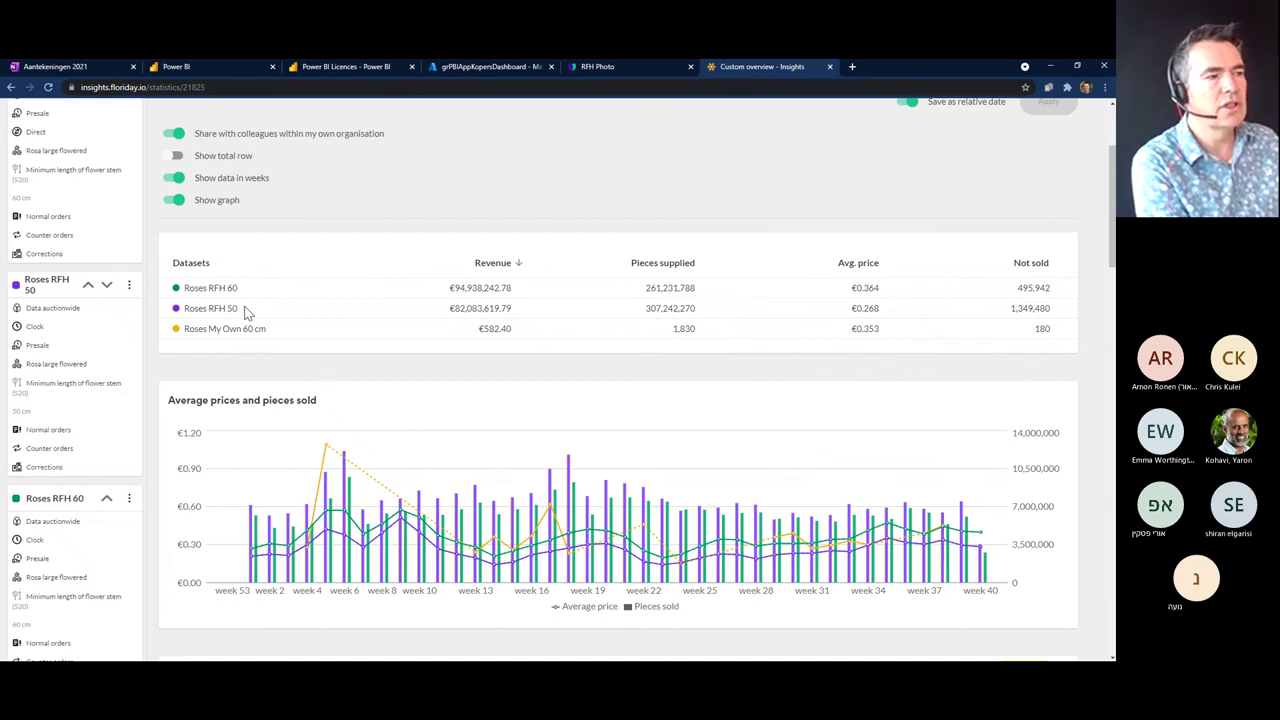
- Sort the summary table of the rose price comparison by revenue, and re-sort it by dataset name in descending order
{"action": "scroll", "coordinate": [493, 300], "scroll_direction": "up", "scroll_amount": 1}
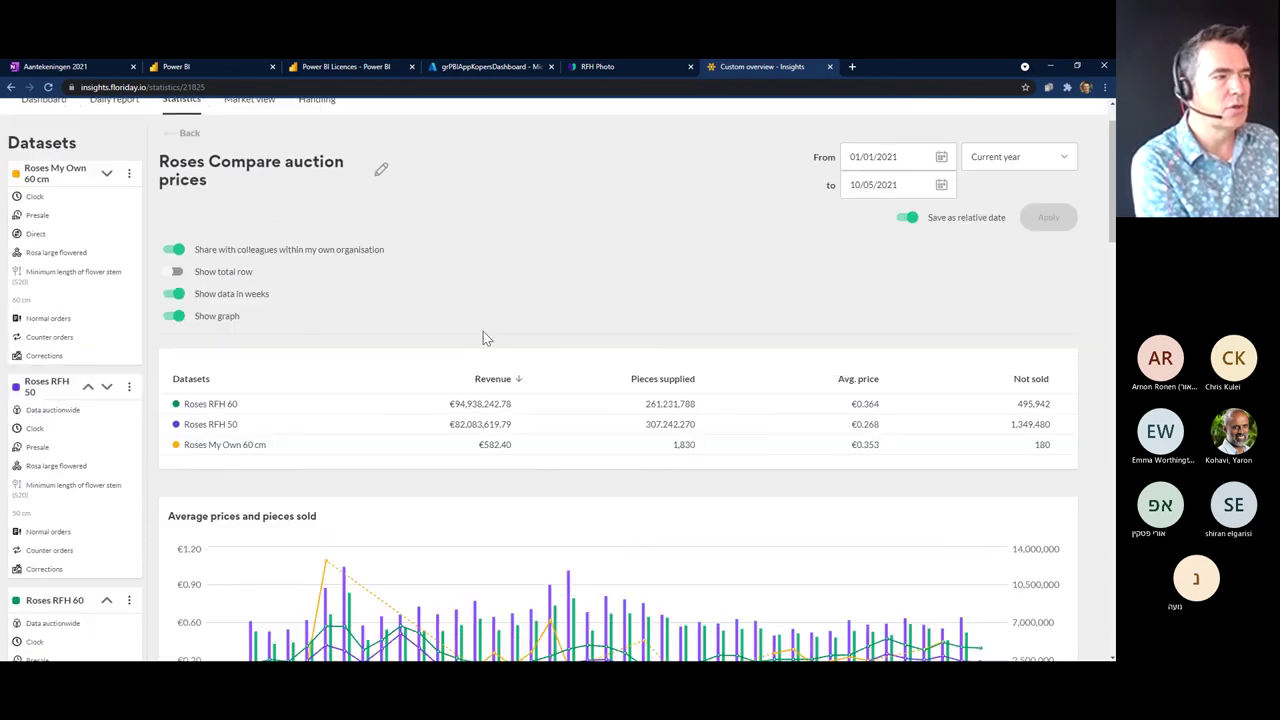
{"action": "scroll", "coordinate": [475, 338], "scroll_direction": "down", "scroll_amount": 1}
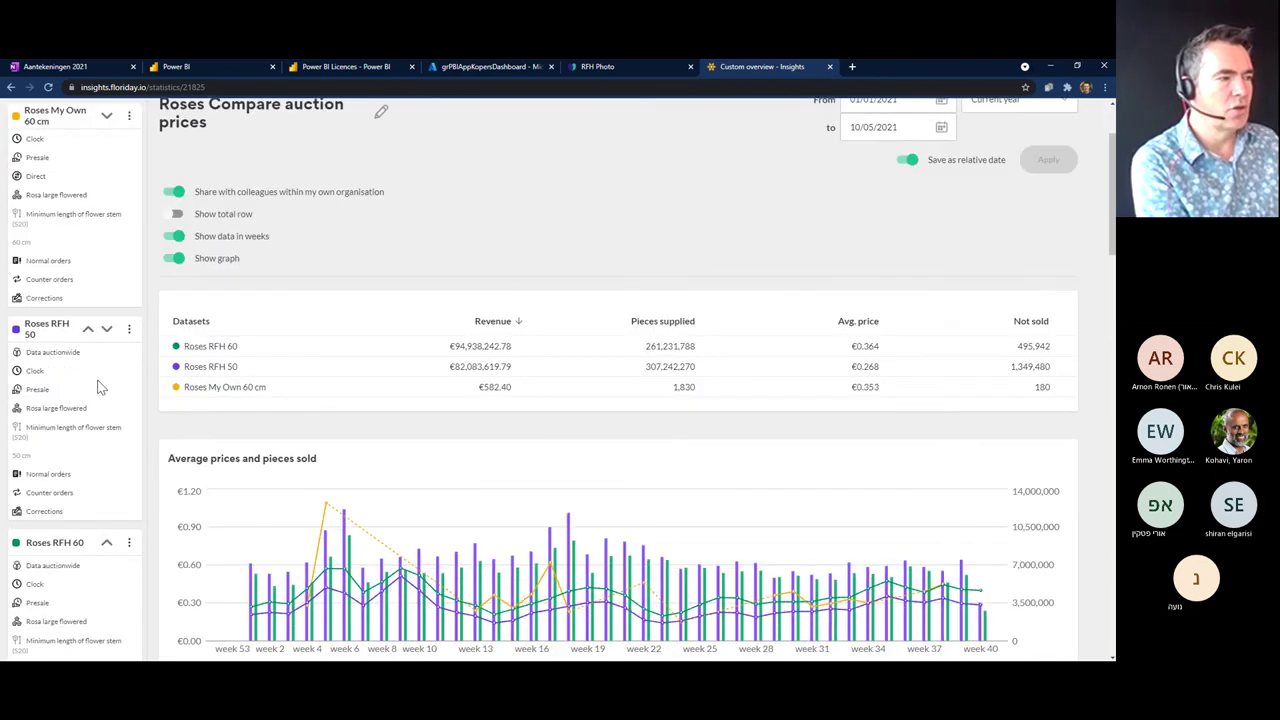
{"action": "scroll", "coordinate": [101, 365], "scroll_direction": "up", "scroll_amount": 1}
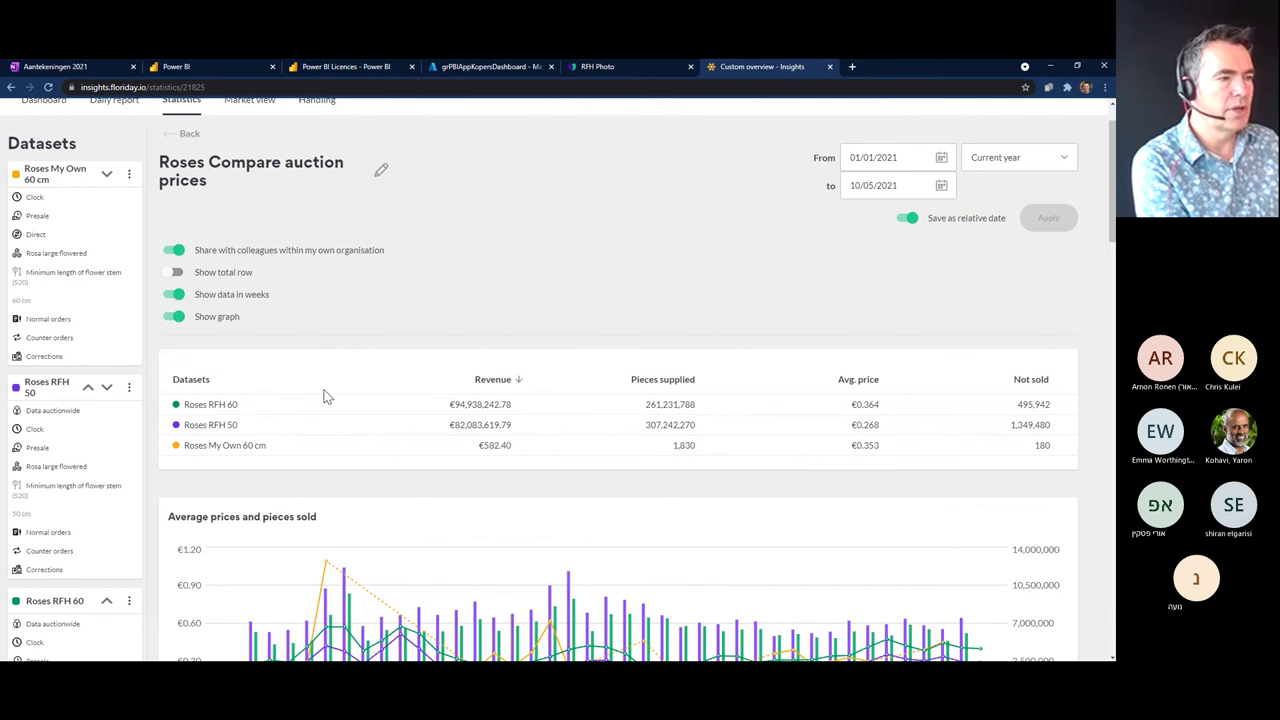
{"action": "left_click", "coordinate": [490, 381]}
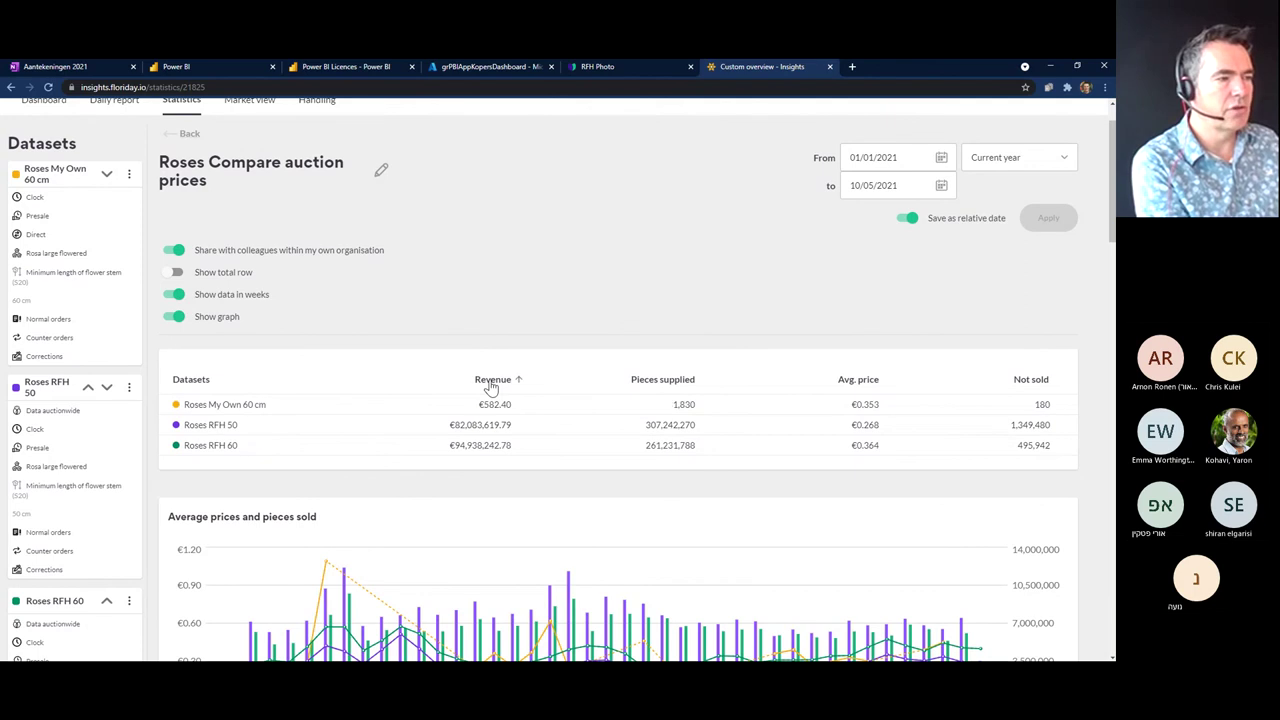
{"action": "left_click", "coordinate": [192, 380]}
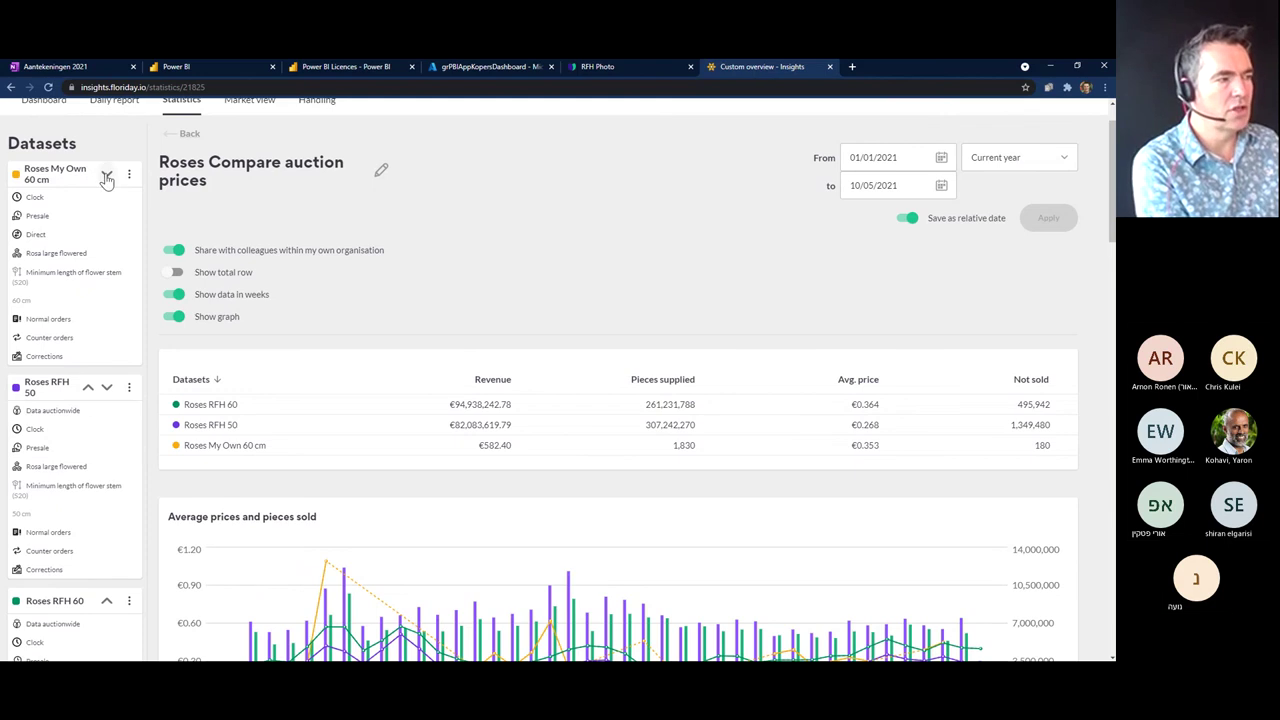
- Review the three compared datasets with their summary and price graph, and return to the statistics overview
{"action": "scroll", "coordinate": [98, 466], "scroll_direction": "down", "scroll_amount": 1}
{"action": "scroll", "coordinate": [100, 474], "scroll_direction": "down", "scroll_amount": 1}
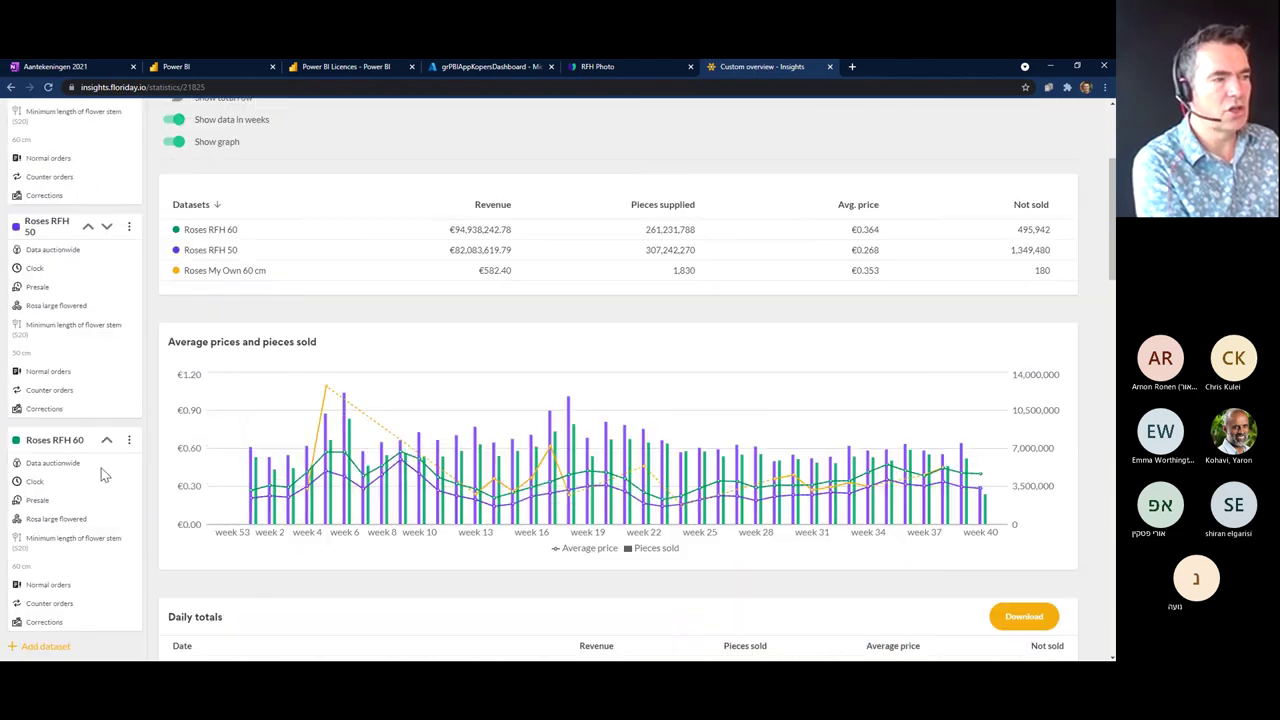
{"action": "scroll", "coordinate": [340, 360], "scroll_direction": "up", "scroll_amount": 1}
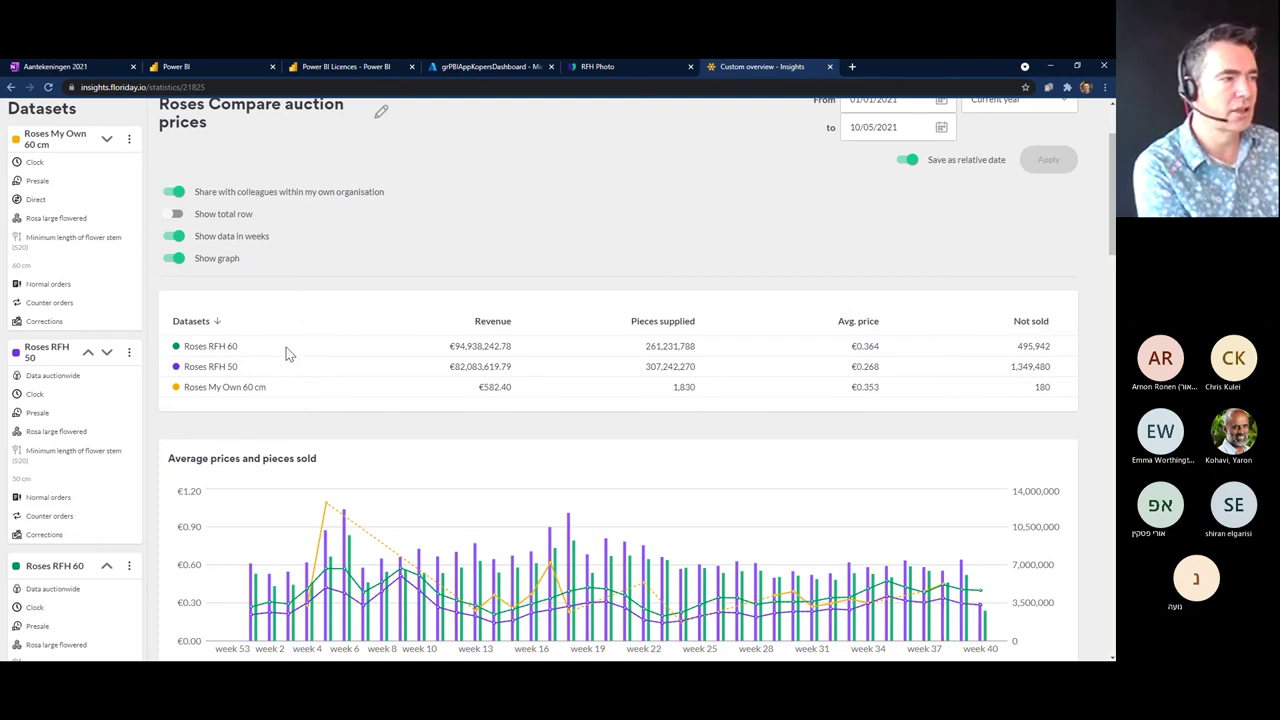
{"action": "scroll", "coordinate": [289, 347], "scroll_direction": "up", "scroll_amount": 2}
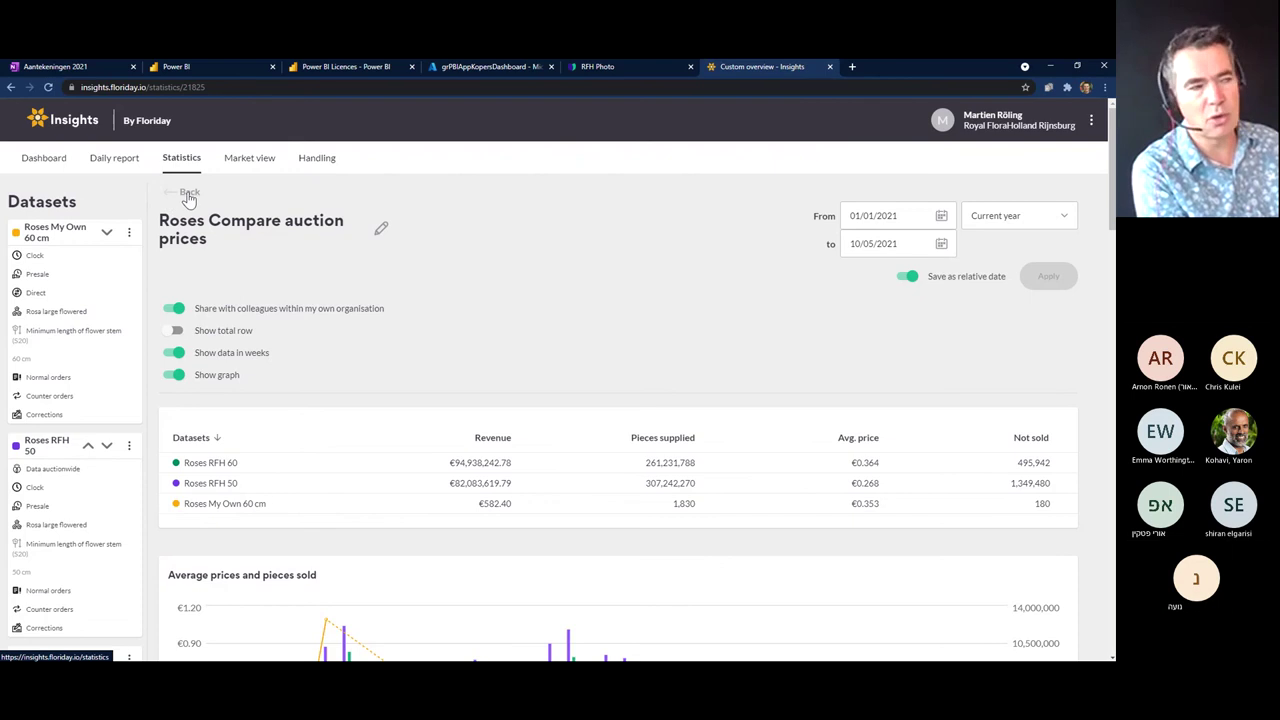
{"action": "left_click", "coordinate": [189, 195]}
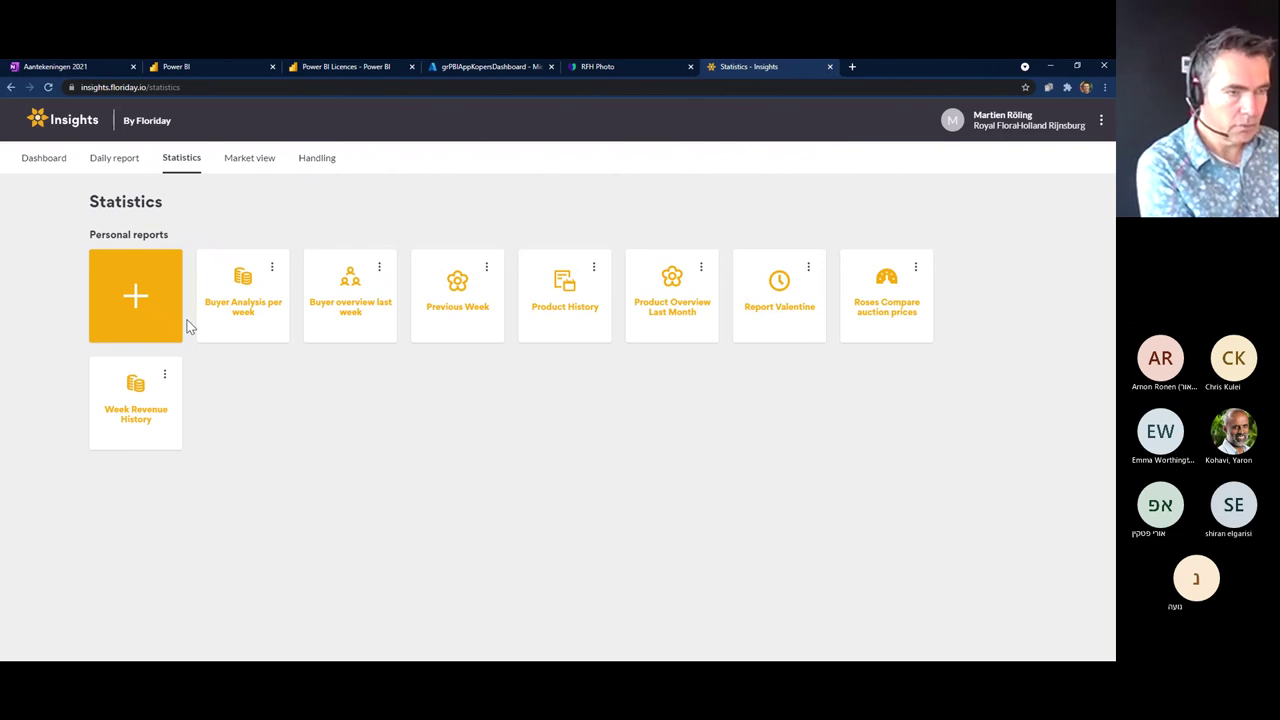
- Create a new report of type Cultivation overview named "Cultivation Overview"
{"action": "left_click", "coordinate": [156, 318]}
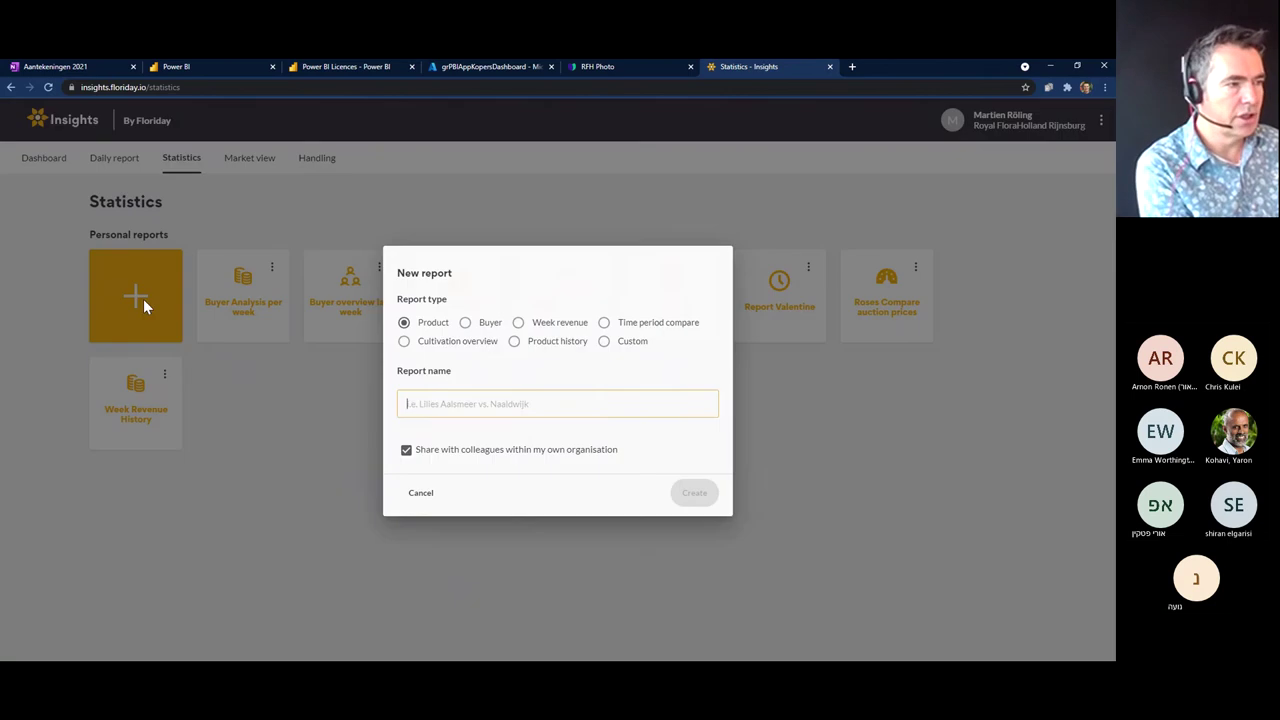
{"action": "left_click", "coordinate": [416, 346]}
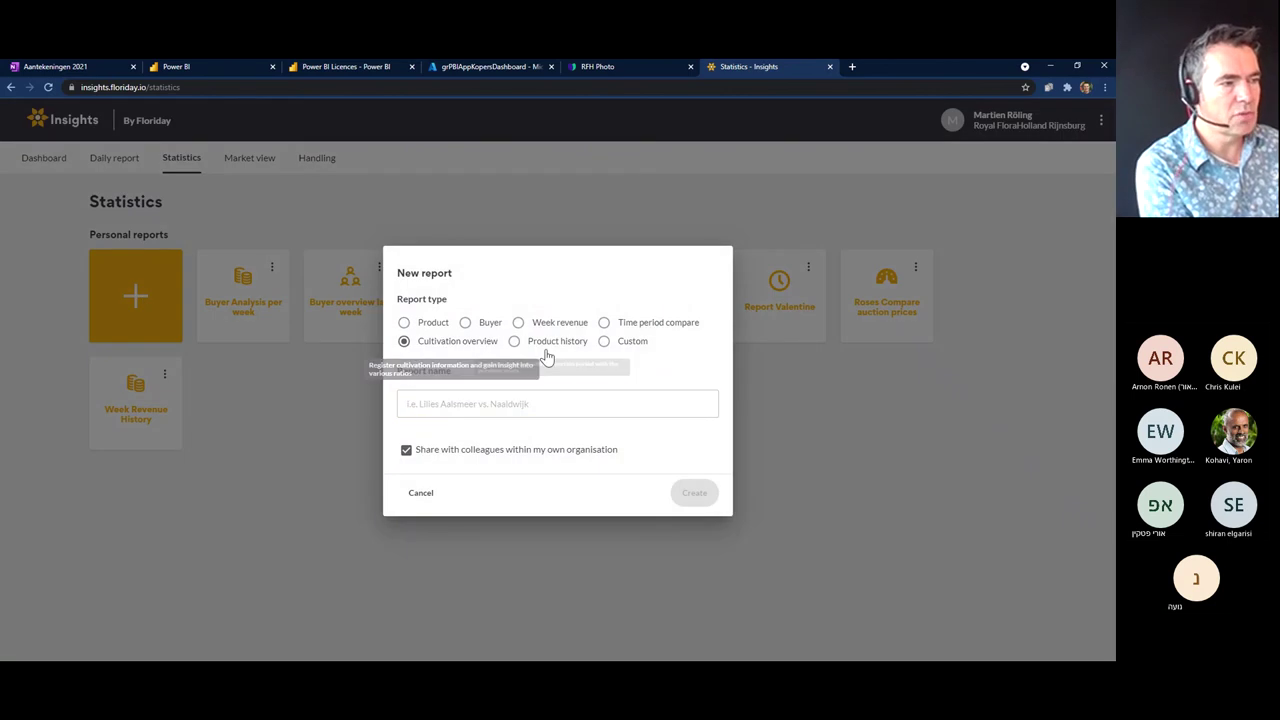
{"action": "left_click", "coordinate": [463, 401]}
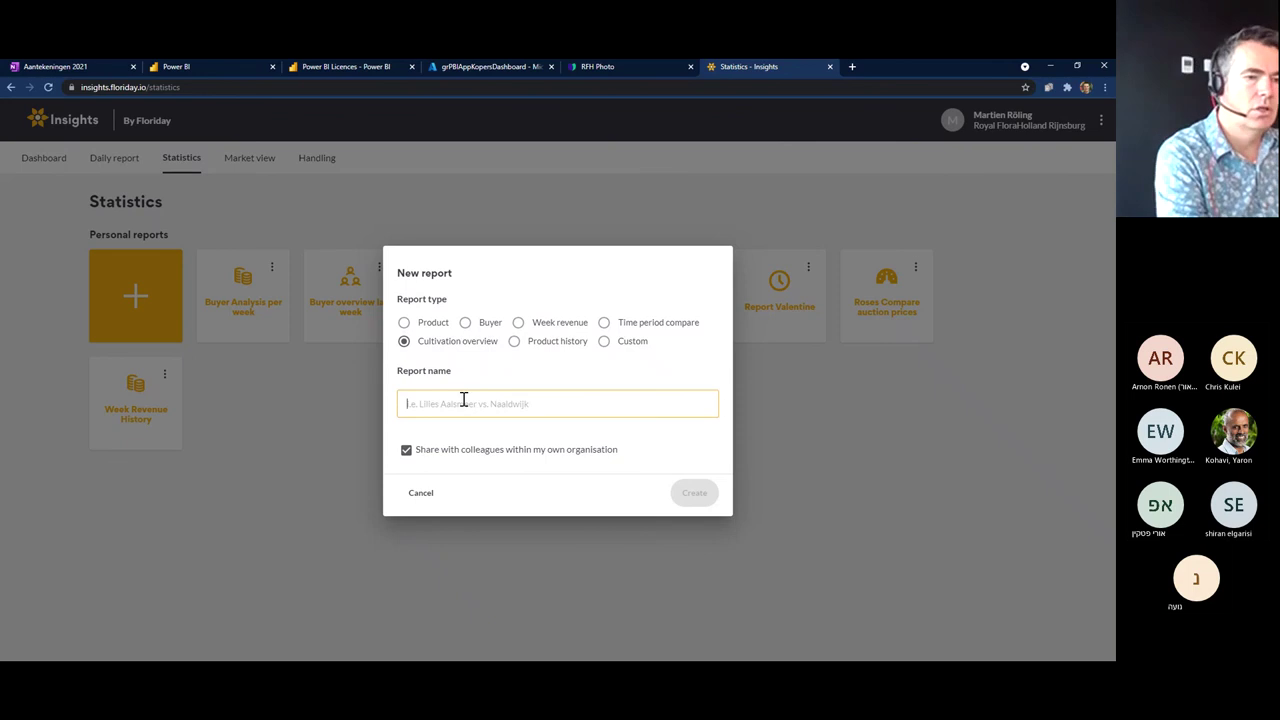
{"action": "type", "text": "Cu"}
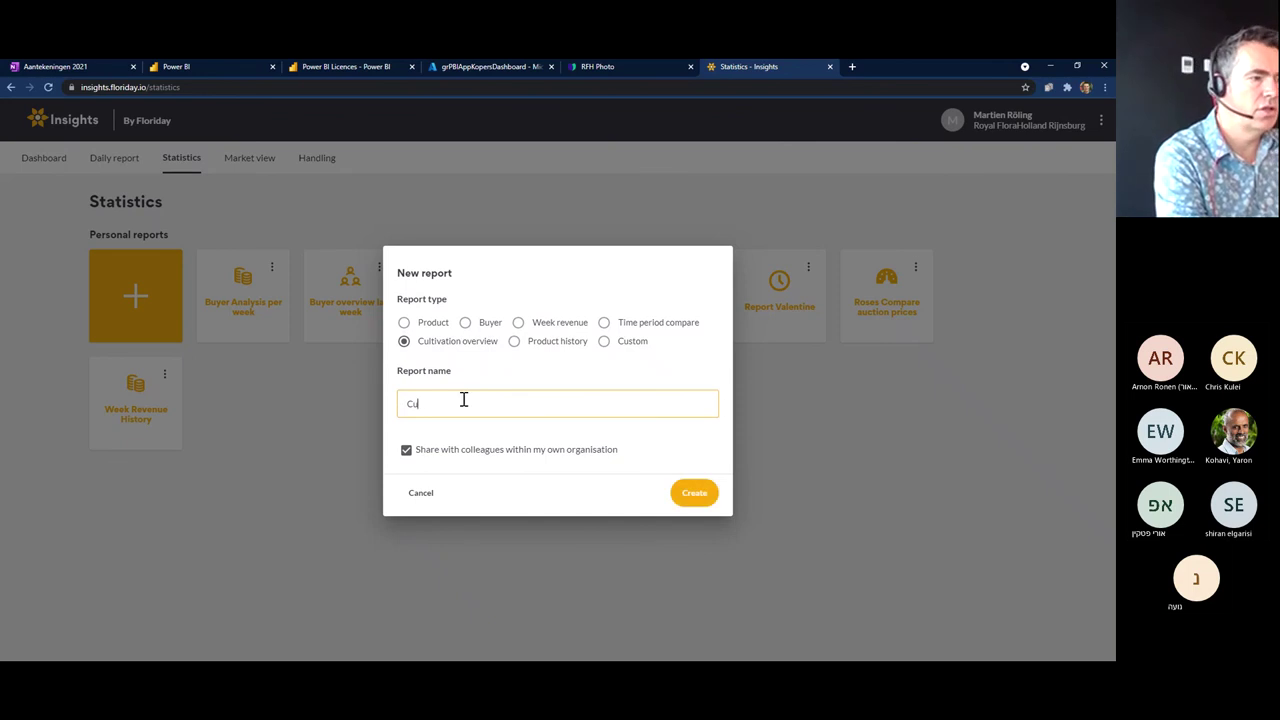
{"action": "type", "text": "ltivation Overv"}
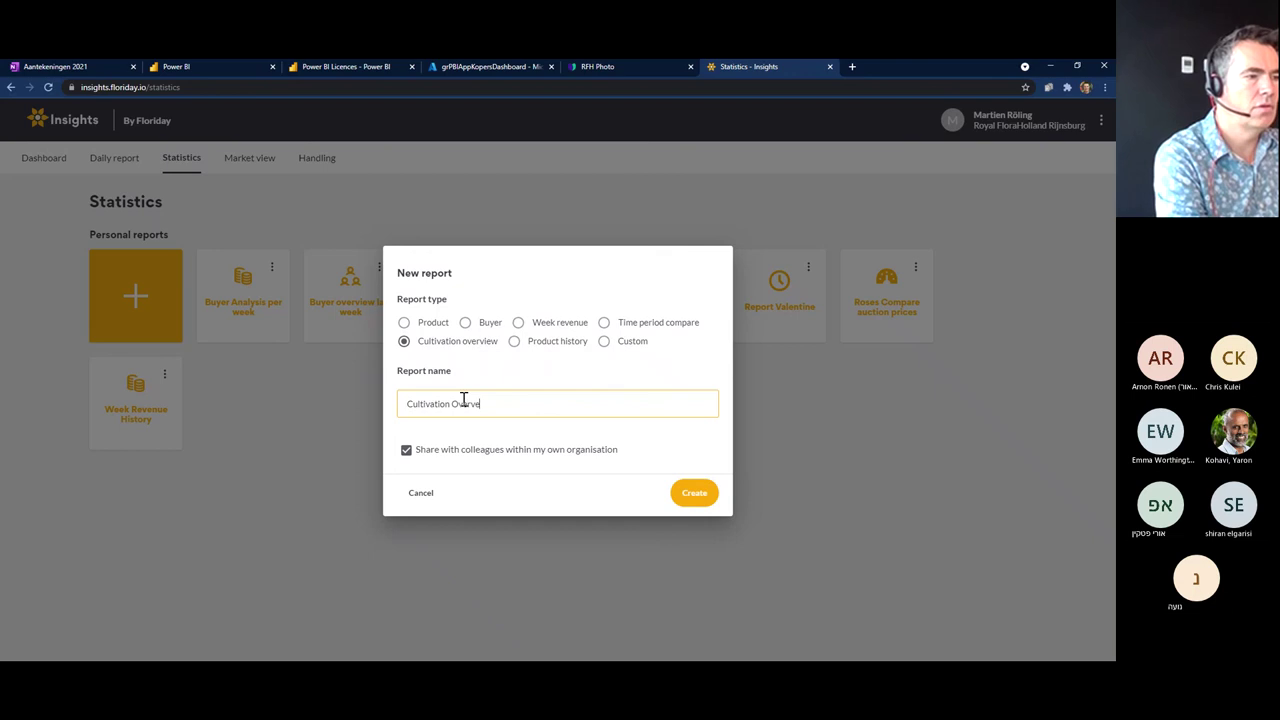
{"action": "type", "text": "iew"}
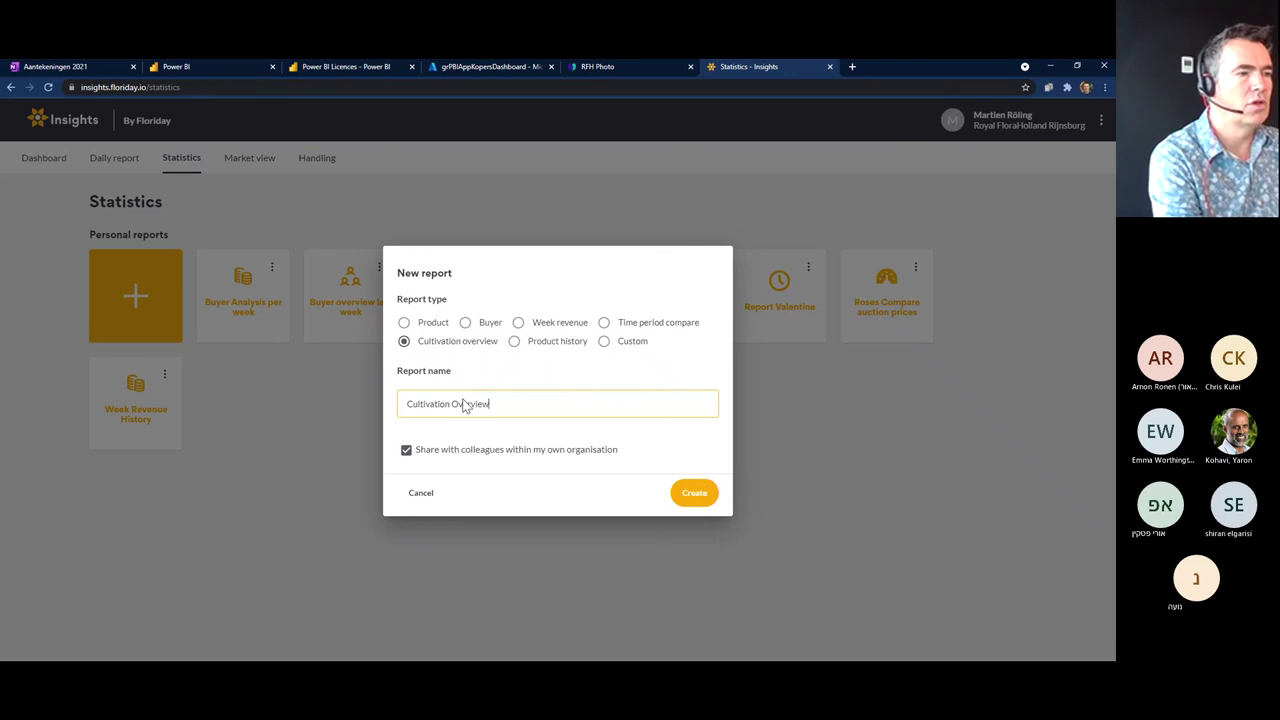
{"action": "key", "text": "Return"}
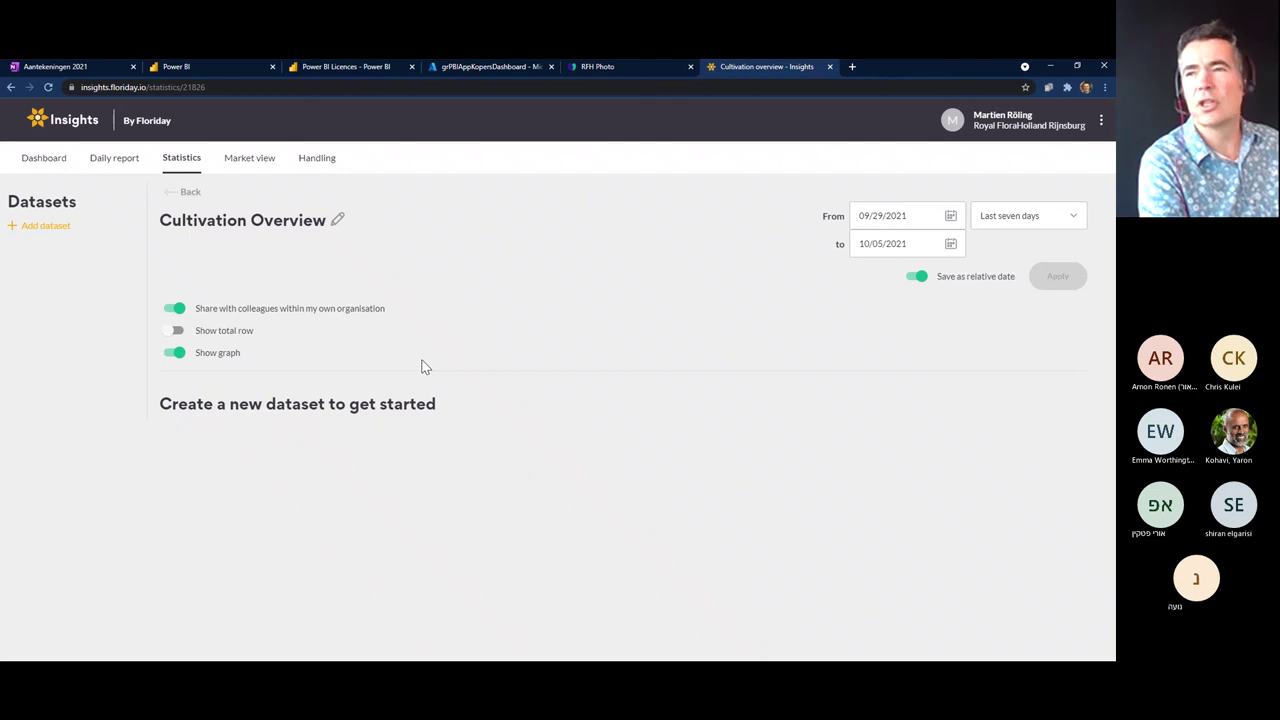
- Add a dataset named "Roses" to the Cultivation Overview report and include the product group Rosa large flowered
{"action": "left_click", "coordinate": [64, 233]}
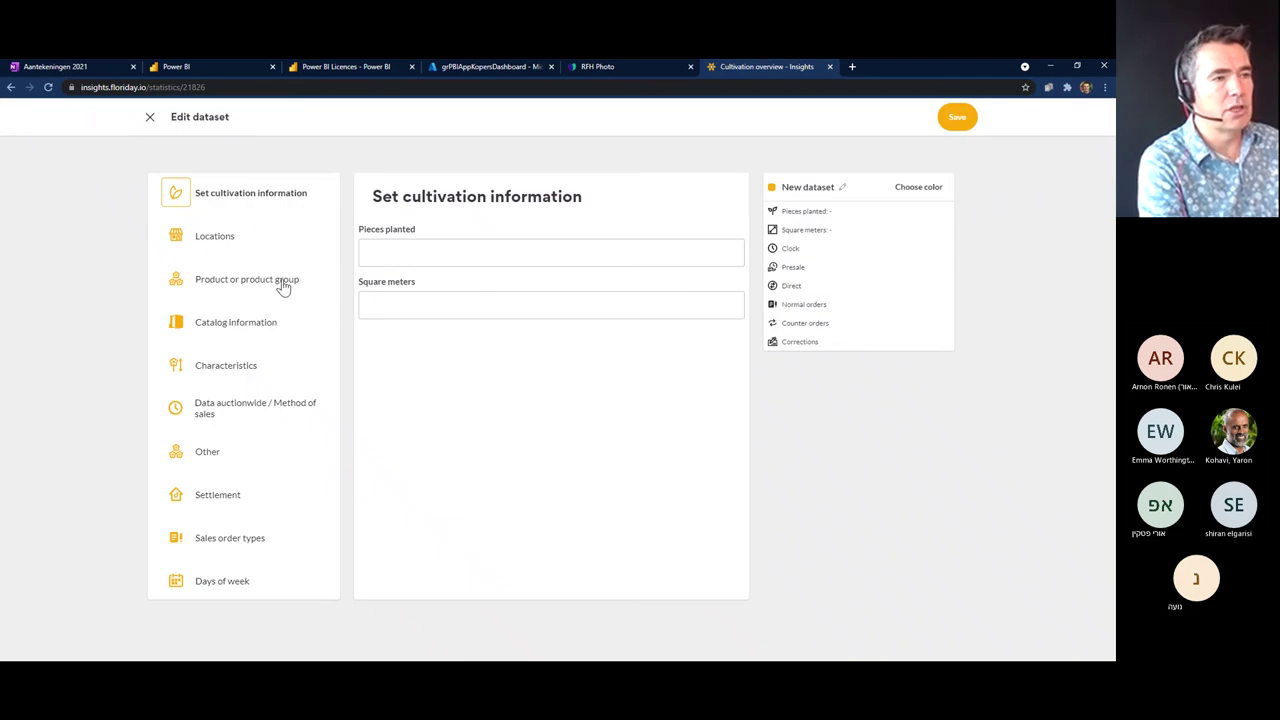
{"action": "left_click", "coordinate": [842, 188]}
{"action": "key", "text": "ctrl+a"}
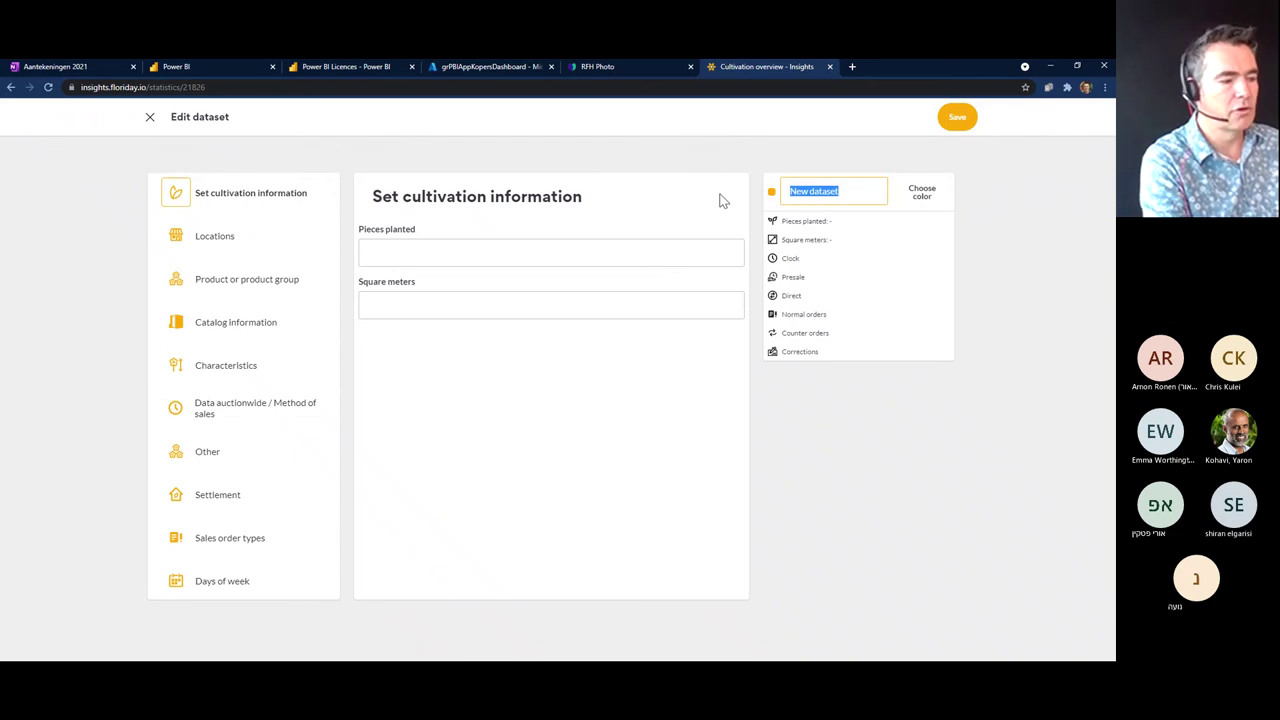
{"action": "type", "text": "Roses"}
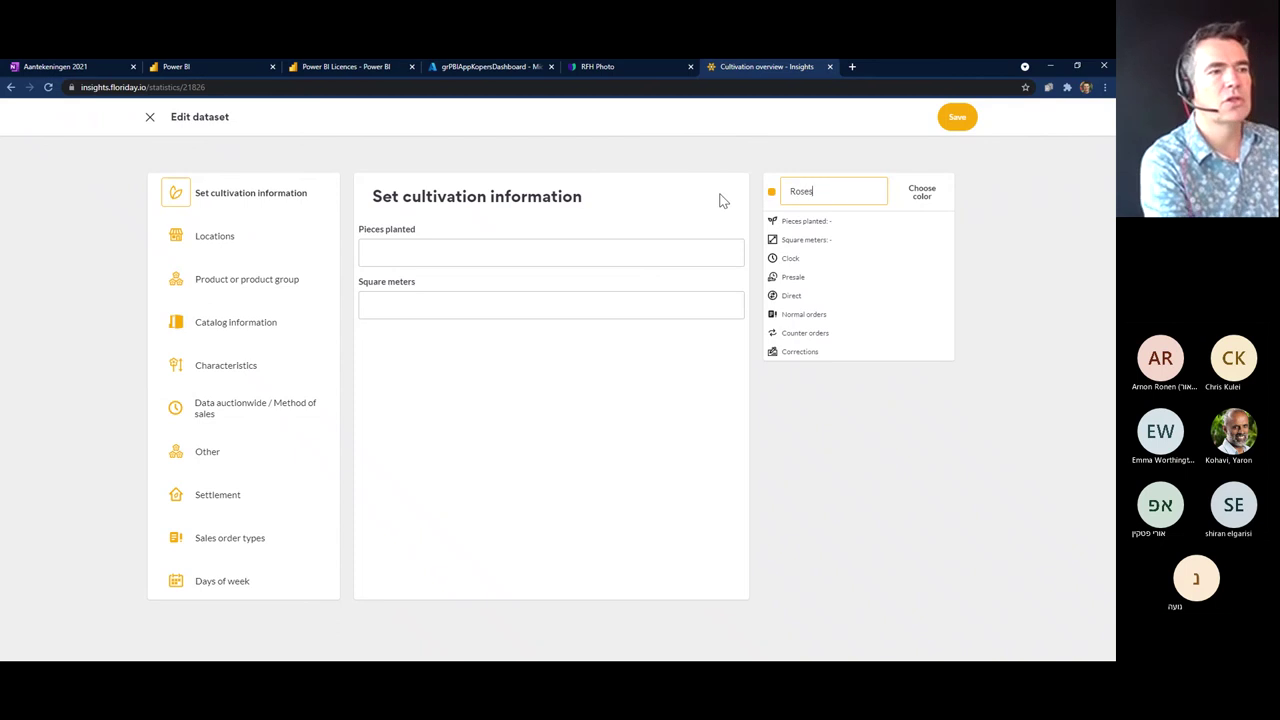
{"action": "key", "text": "Return"}
{"action": "left_click", "coordinate": [271, 290]}
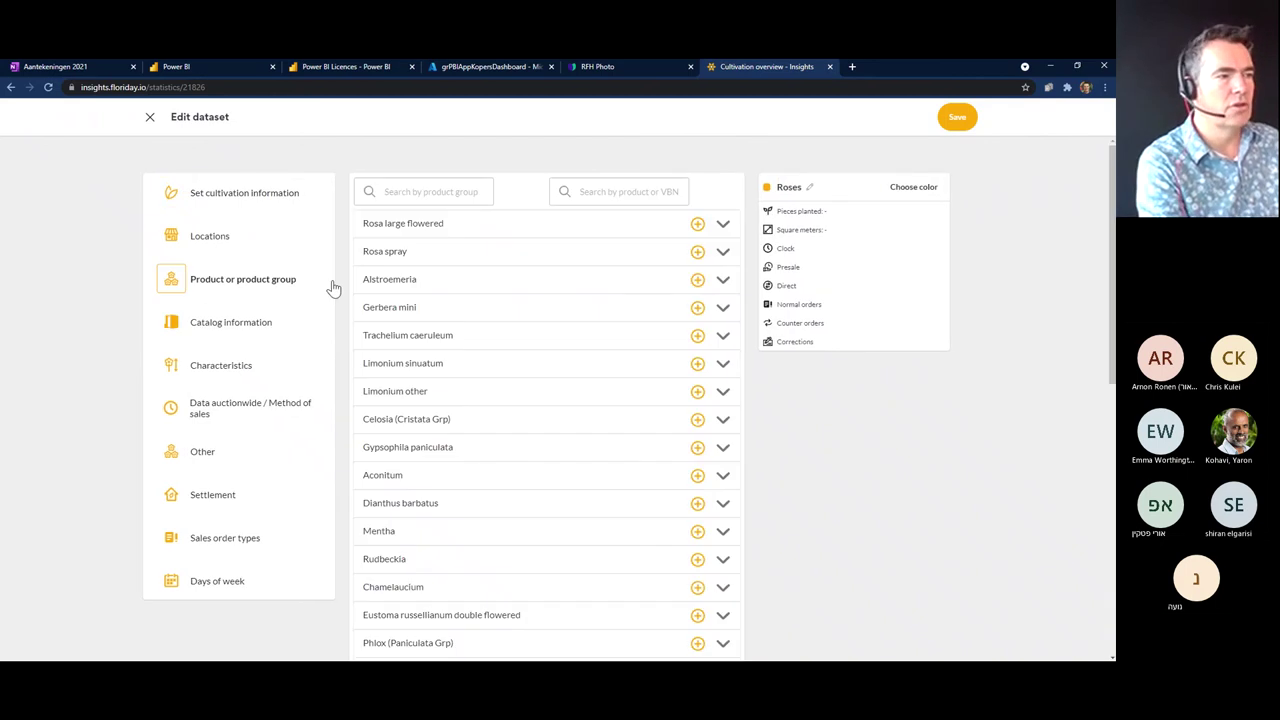
{"action": "left_click", "coordinate": [697, 230]}
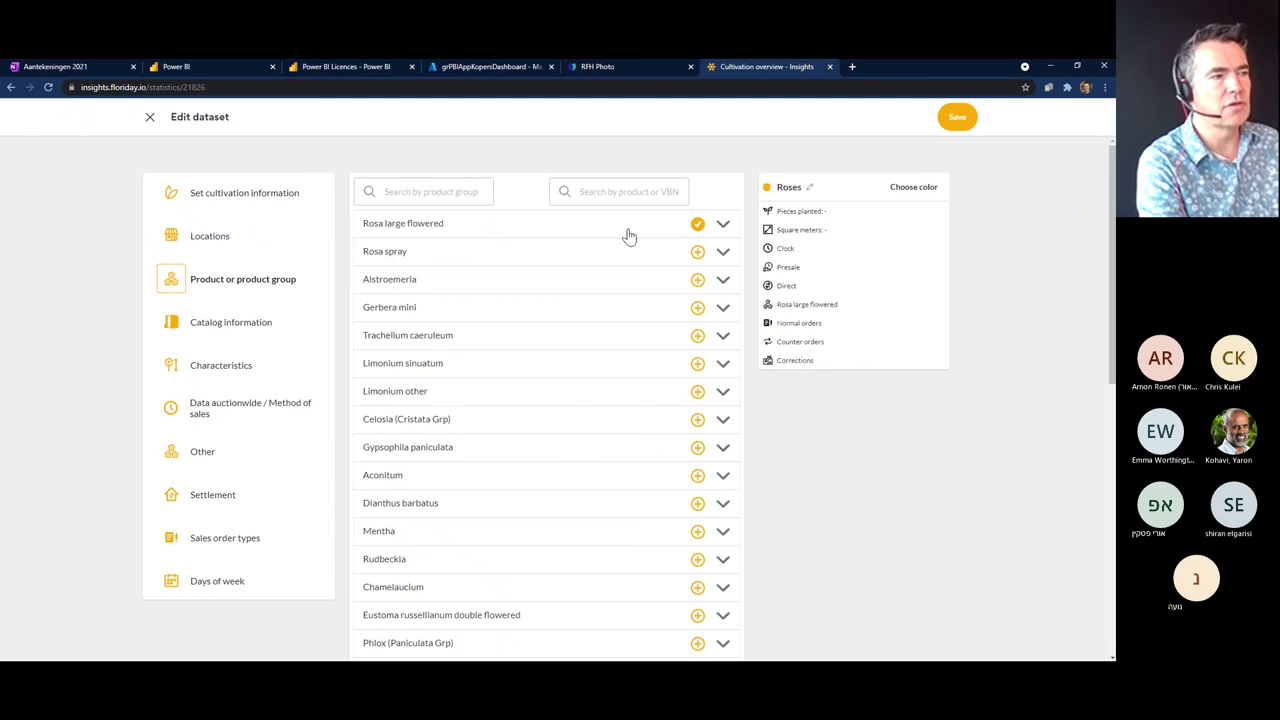
- Set the cultivation information of the "Roses" dataset to 2000 pieces planted and 500 square meters, and save it
{"action": "left_click", "coordinate": [278, 197]}
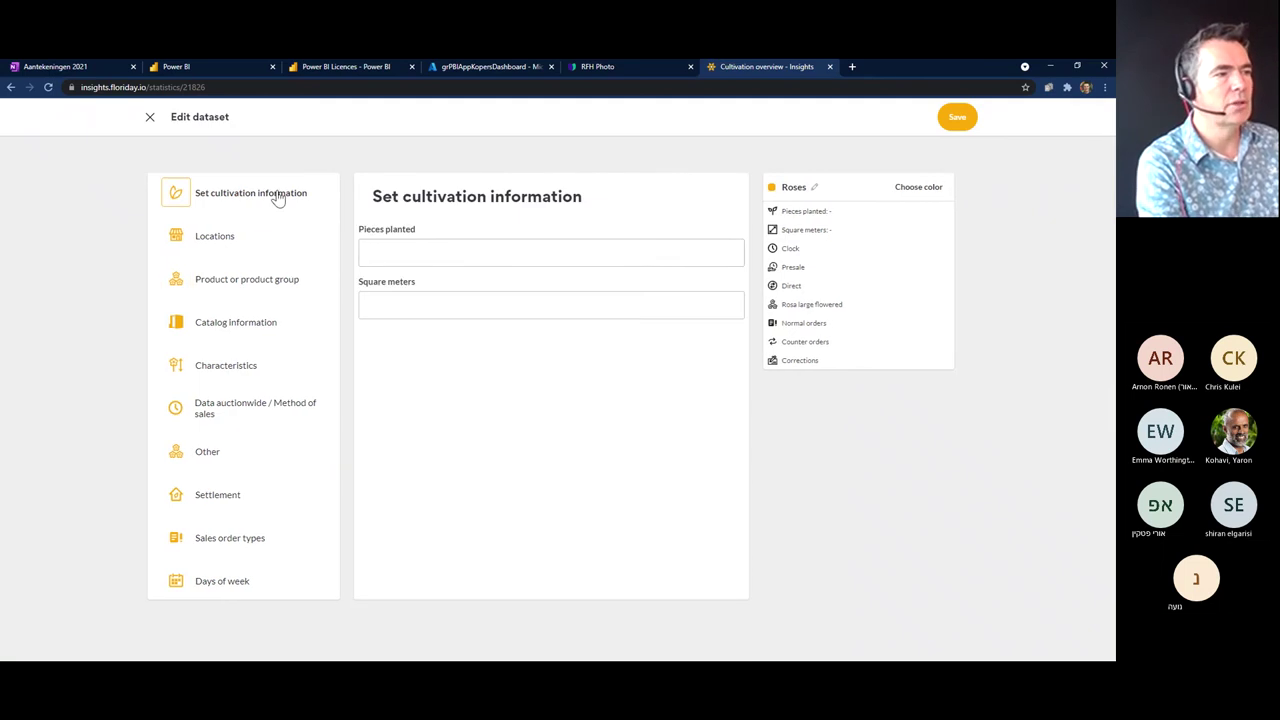
{"action": "left_click", "coordinate": [426, 251]}
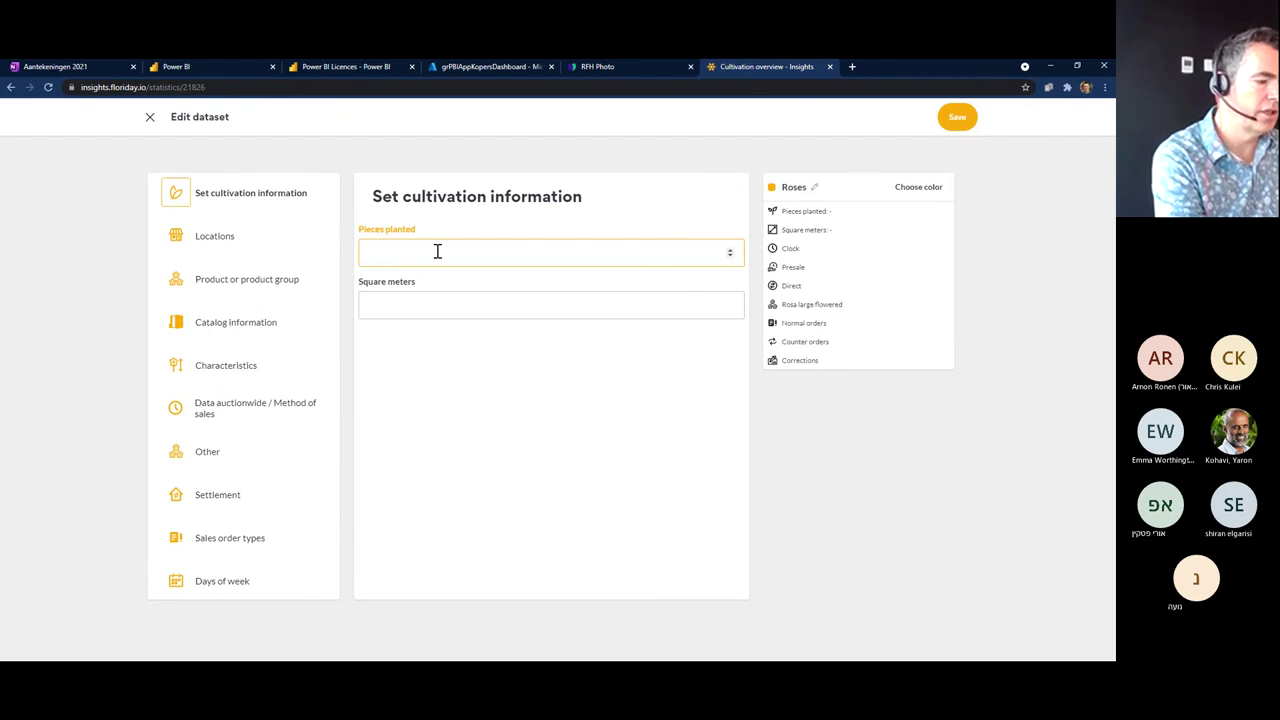
{"action": "type", "text": "2000"}
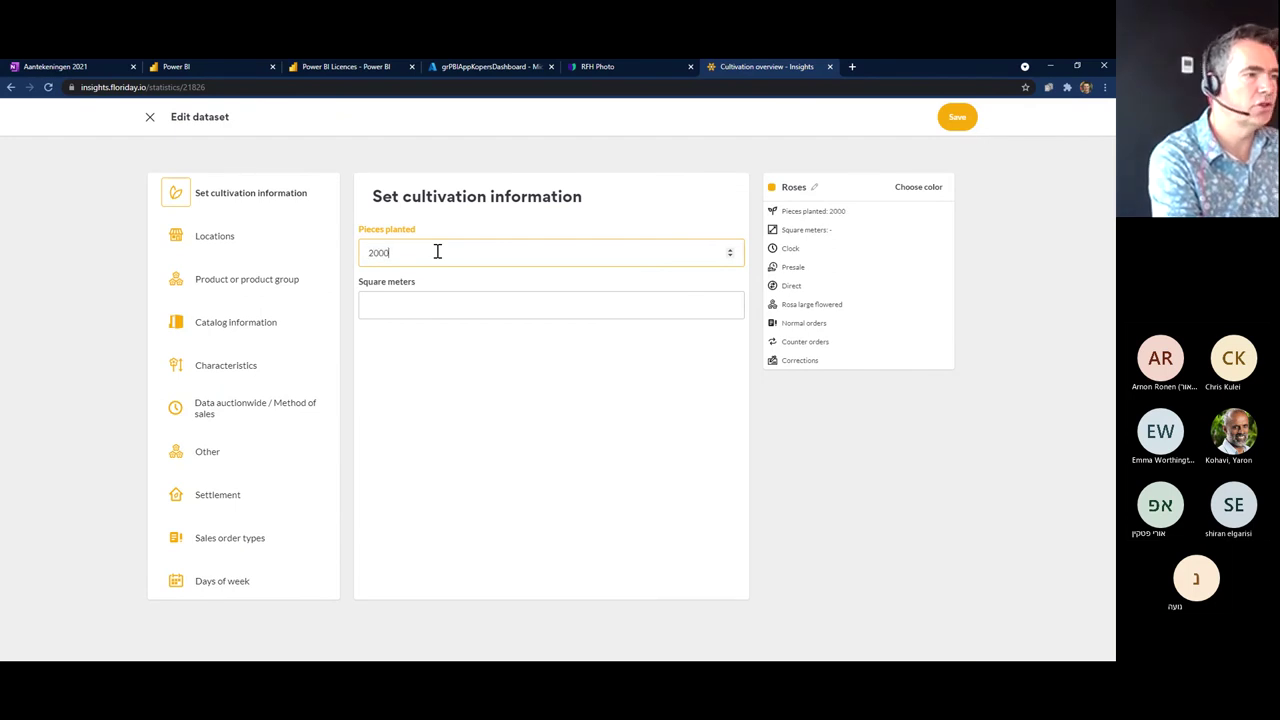
{"action": "left_click", "coordinate": [416, 300]}
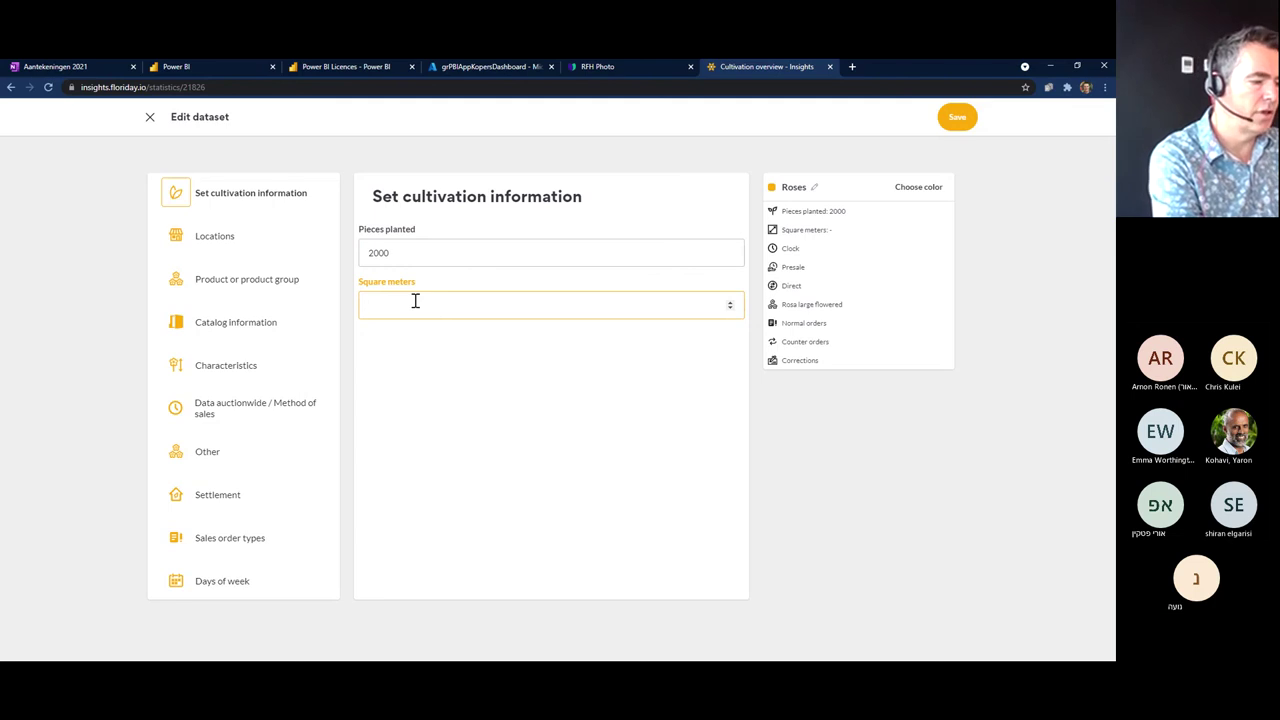
{"action": "type", "text": "500"}
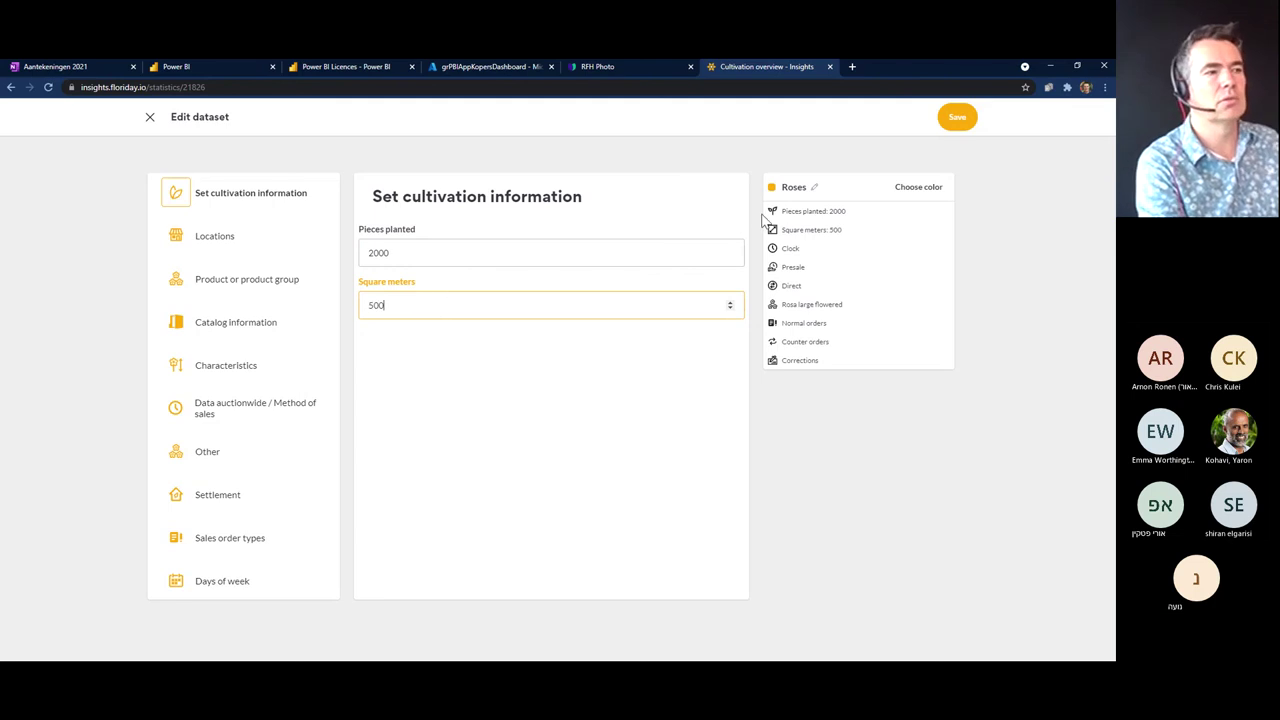
{"action": "left_click", "coordinate": [957, 121]}
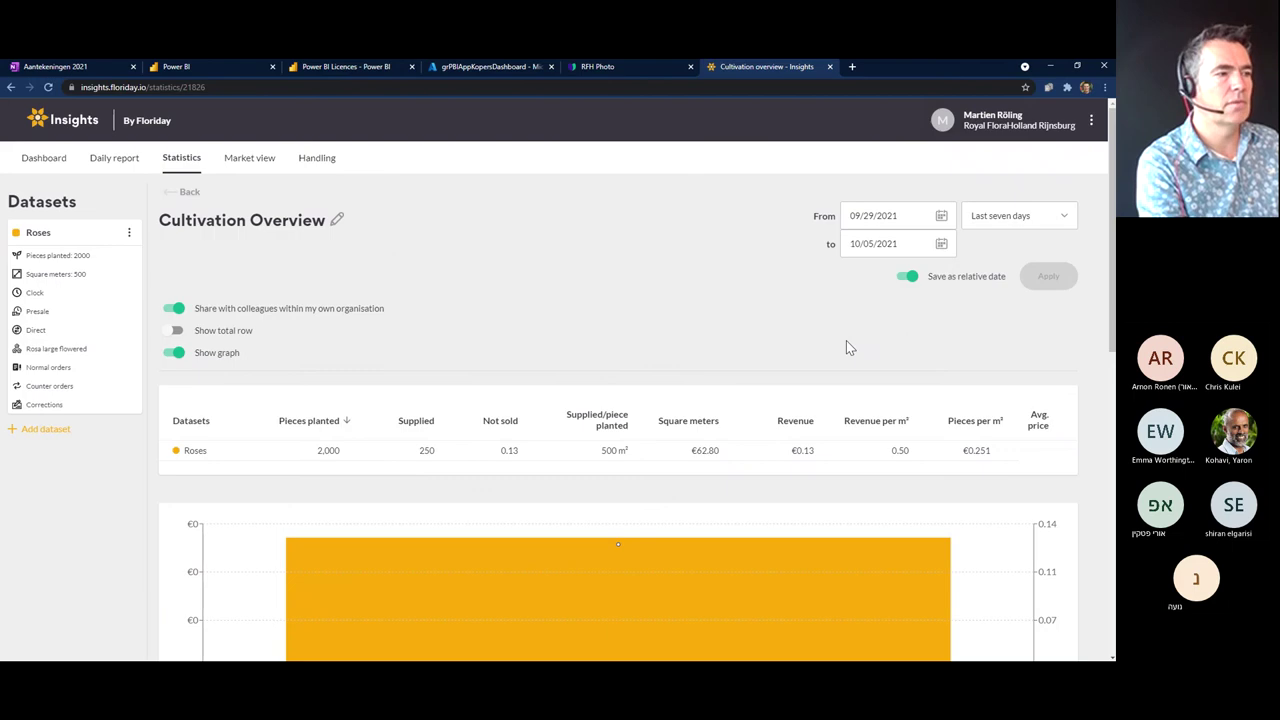
- Review the cultivation figures and graph for "Roses", and try to apply a different report period
{"action": "scroll", "coordinate": [811, 429], "scroll_direction": "down", "scroll_amount": 1}
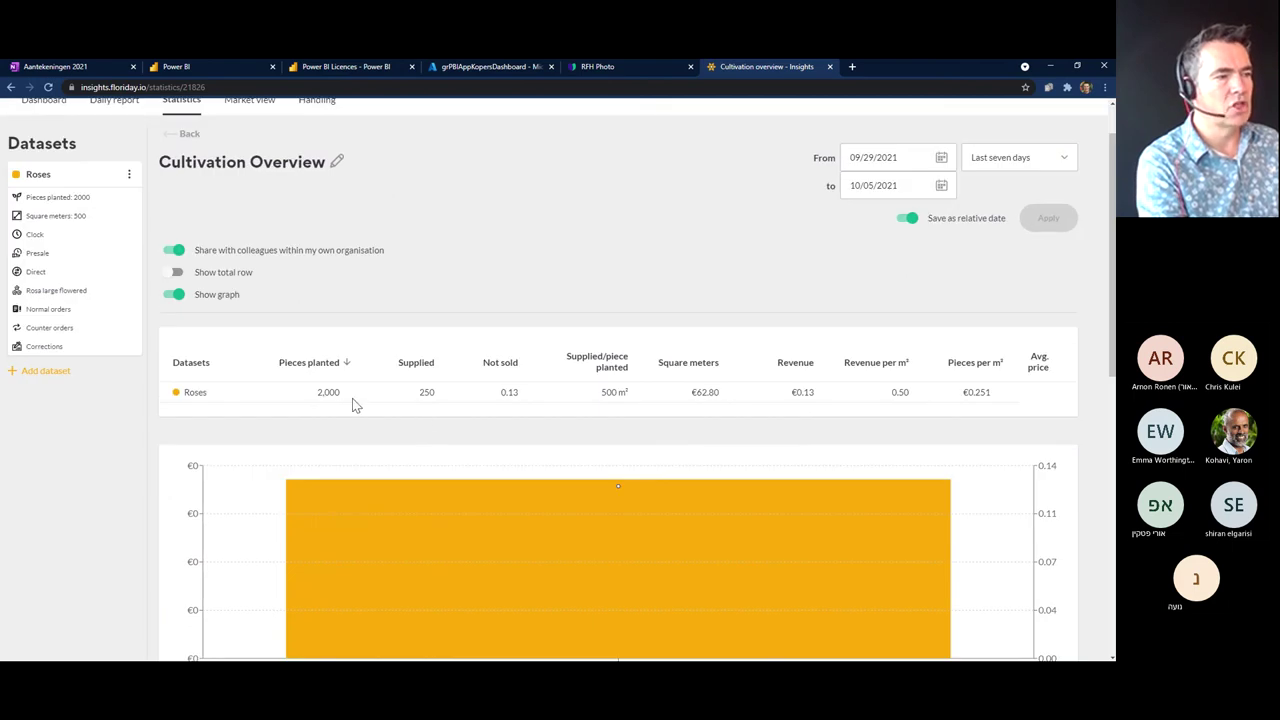
{"action": "scroll", "coordinate": [365, 400], "scroll_direction": "down", "scroll_amount": 1}
{"action": "scroll", "coordinate": [569, 356], "scroll_direction": "up", "scroll_amount": 2}
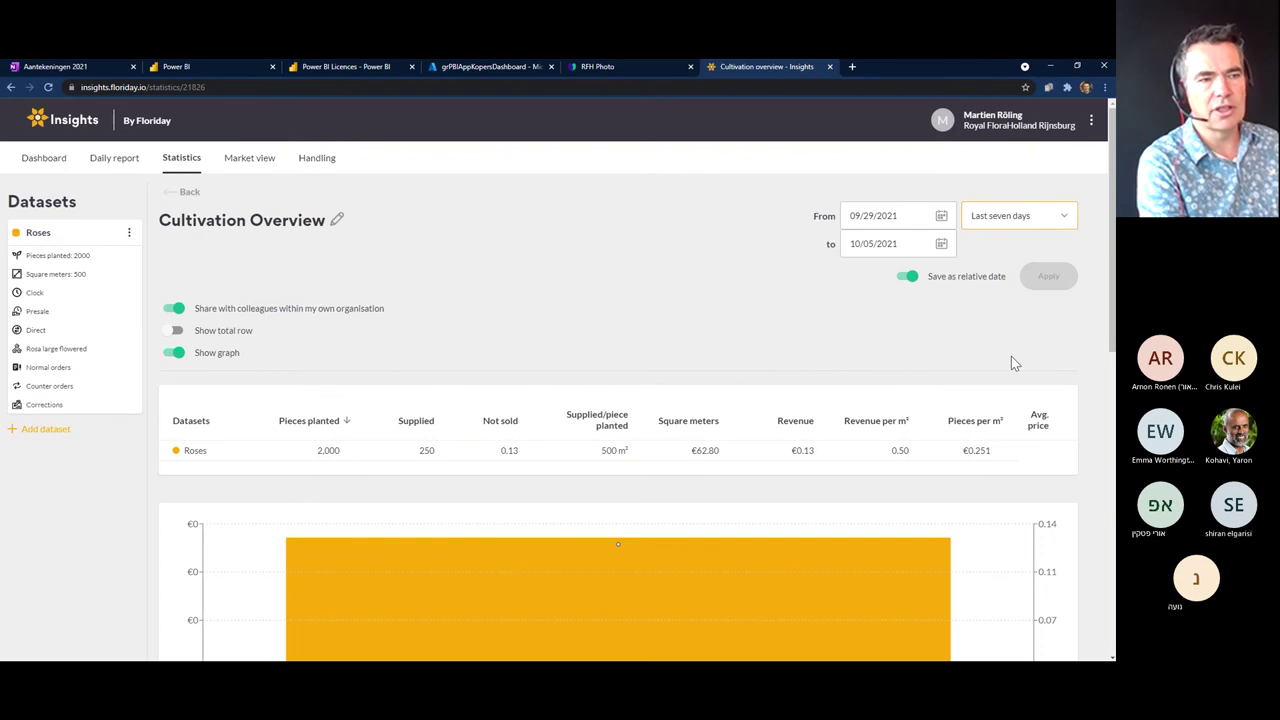
{"action": "left_click", "coordinate": [1045, 280]}
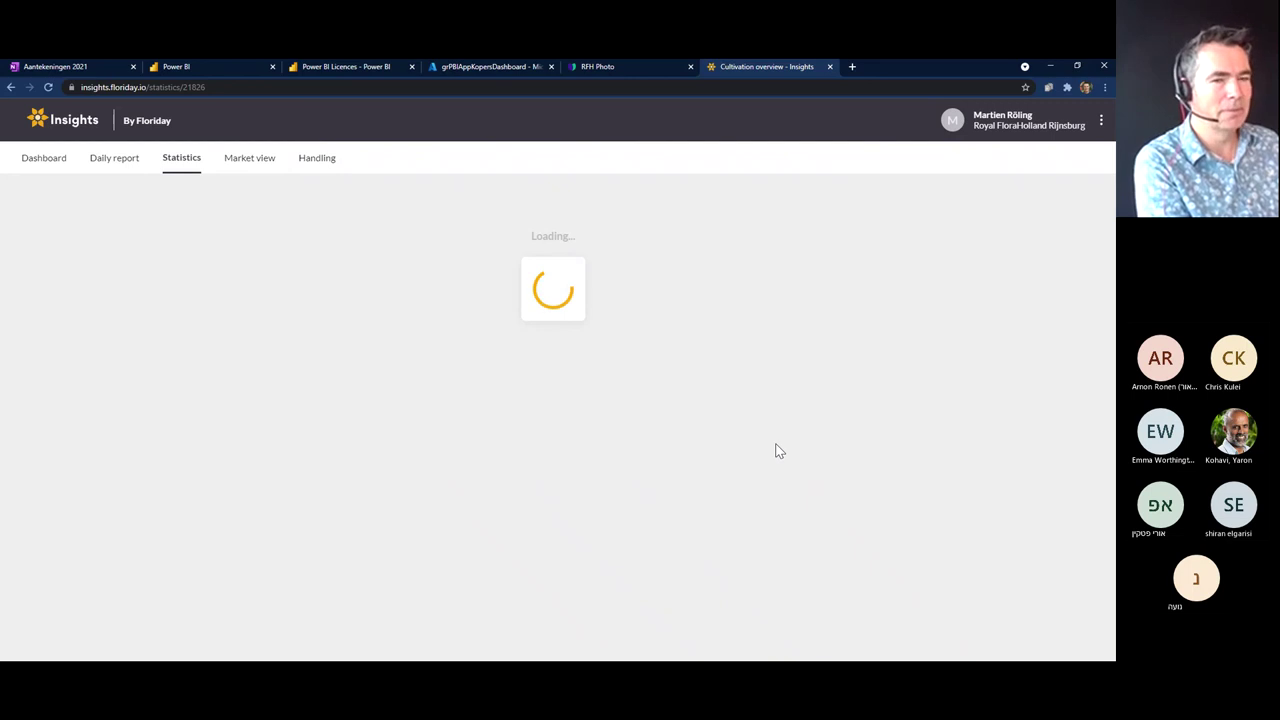
- Reopen the Cultivation Overview report from the statistics overview and apply Current year as its period
{"action": "left_click", "coordinate": [177, 167]}
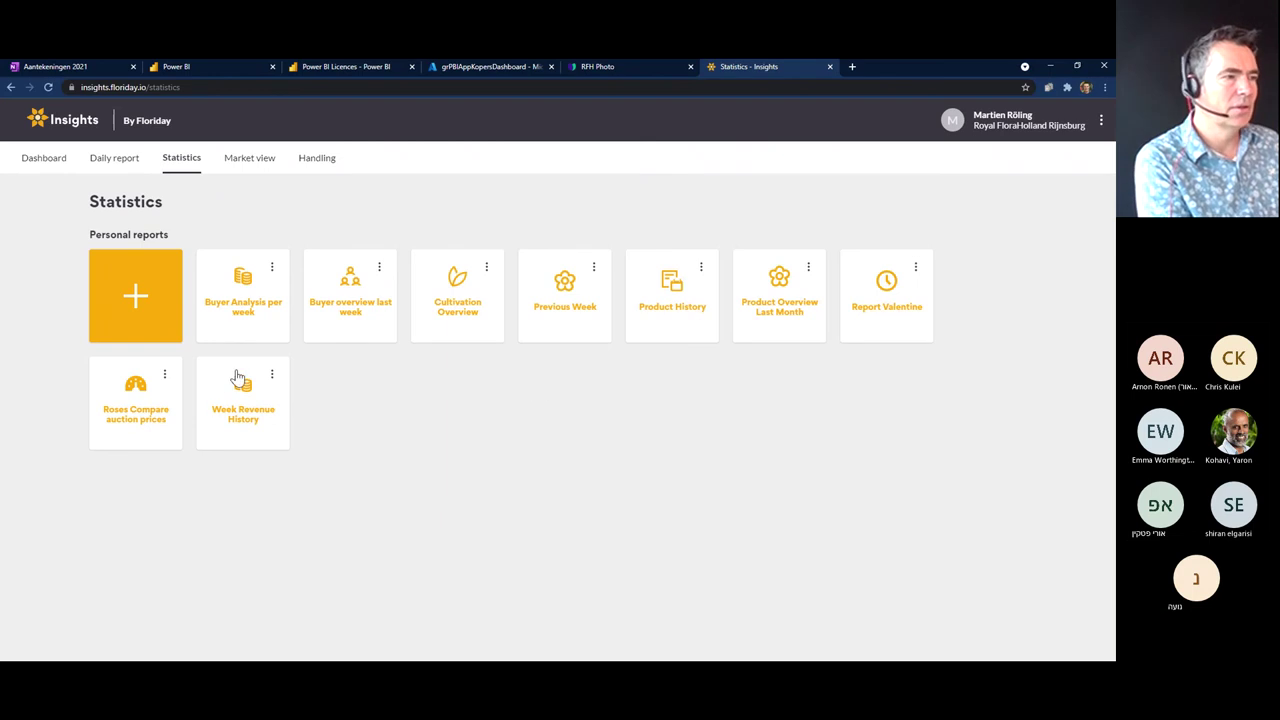
{"action": "left_click", "coordinate": [468, 326]}
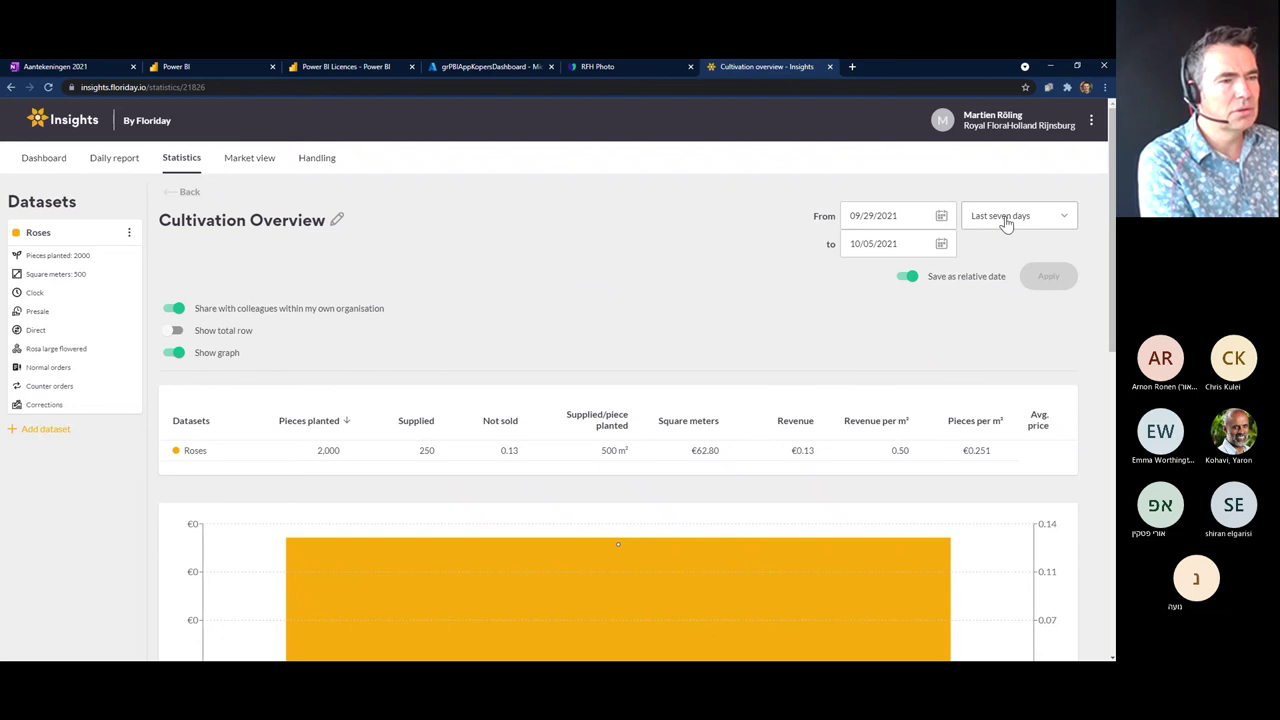
{"action": "left_click", "coordinate": [1013, 356]}
{"action": "left_click", "coordinate": [1030, 282]}
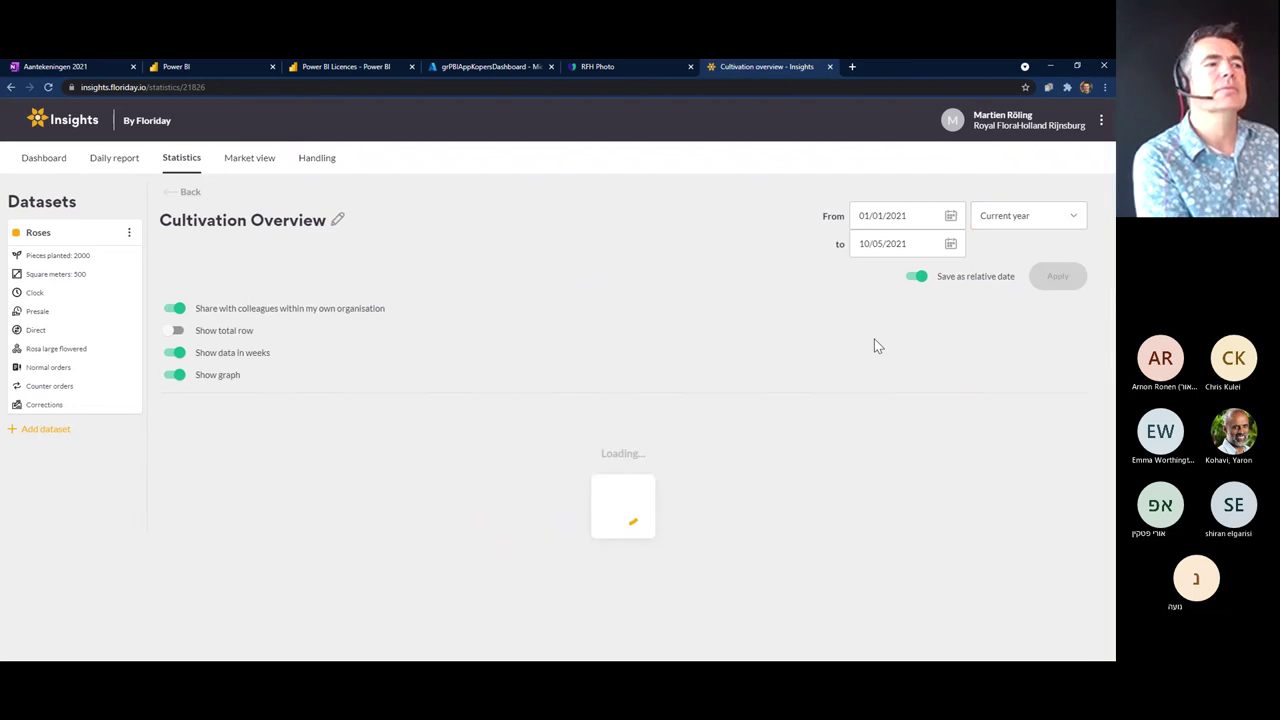
- Examine the current-year cultivation figures for "Roses", including revenue per m², pieces per m² and average price
{"action": "scroll", "coordinate": [836, 367], "scroll_direction": "down", "scroll_amount": 1}
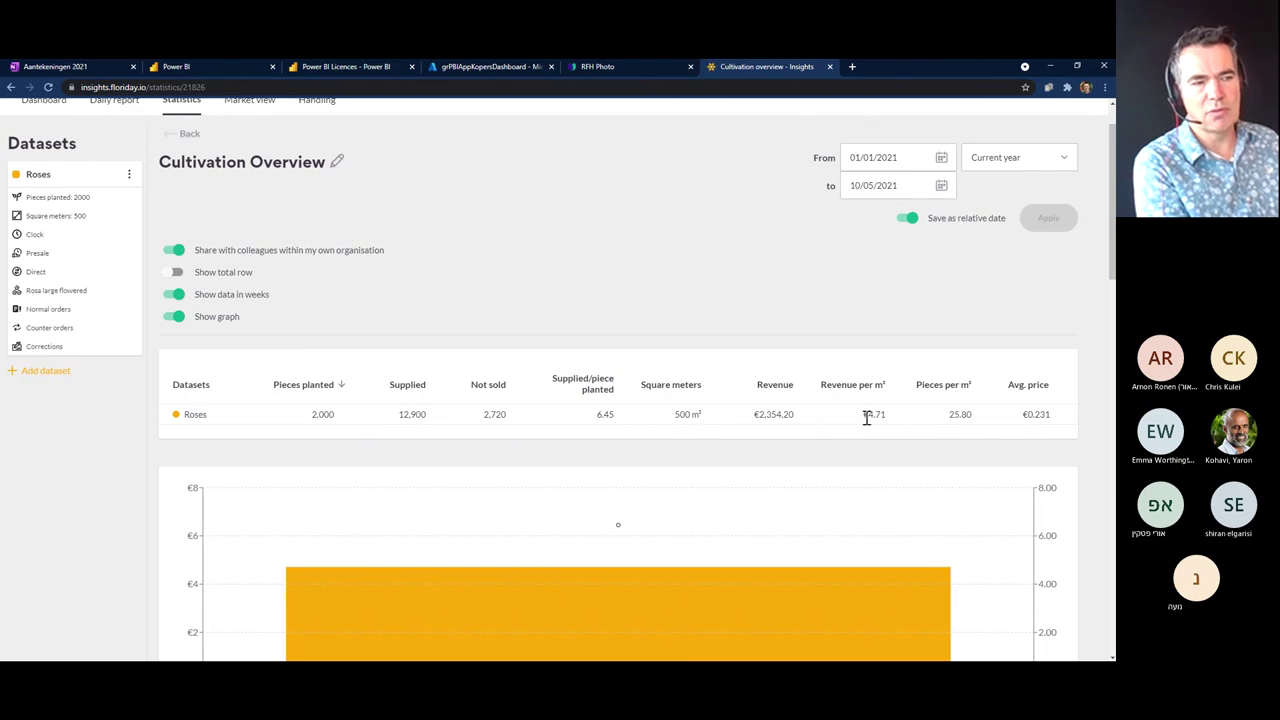
{"action": "scroll", "coordinate": [866, 419], "scroll_direction": "down", "scroll_amount": 1}
{"action": "scroll", "coordinate": [867, 417], "scroll_direction": "down", "scroll_amount": 1}
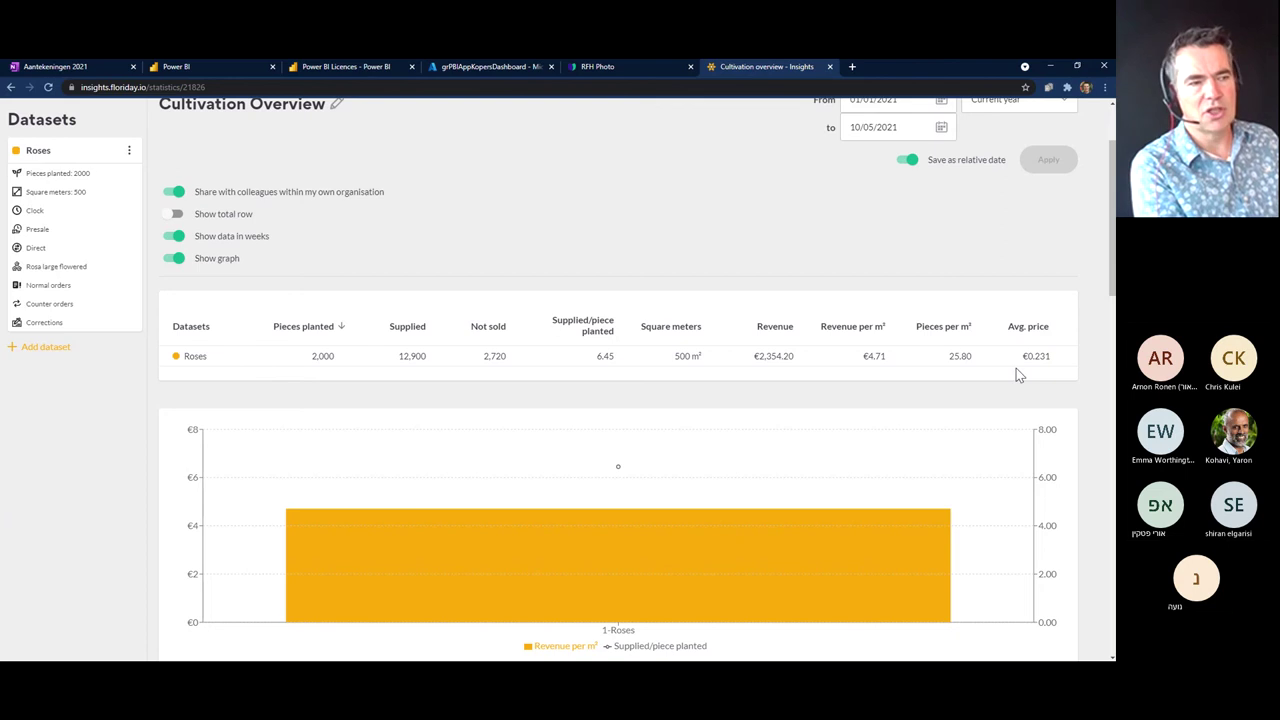
- Examine the "Roses" cultivation graph, the Revenue per m² chart and the weekly totals per dataset
{"action": "scroll", "coordinate": [994, 406], "scroll_direction": "down", "scroll_amount": 1}
{"action": "scroll", "coordinate": [994, 406], "scroll_direction": "up", "scroll_amount": 1}
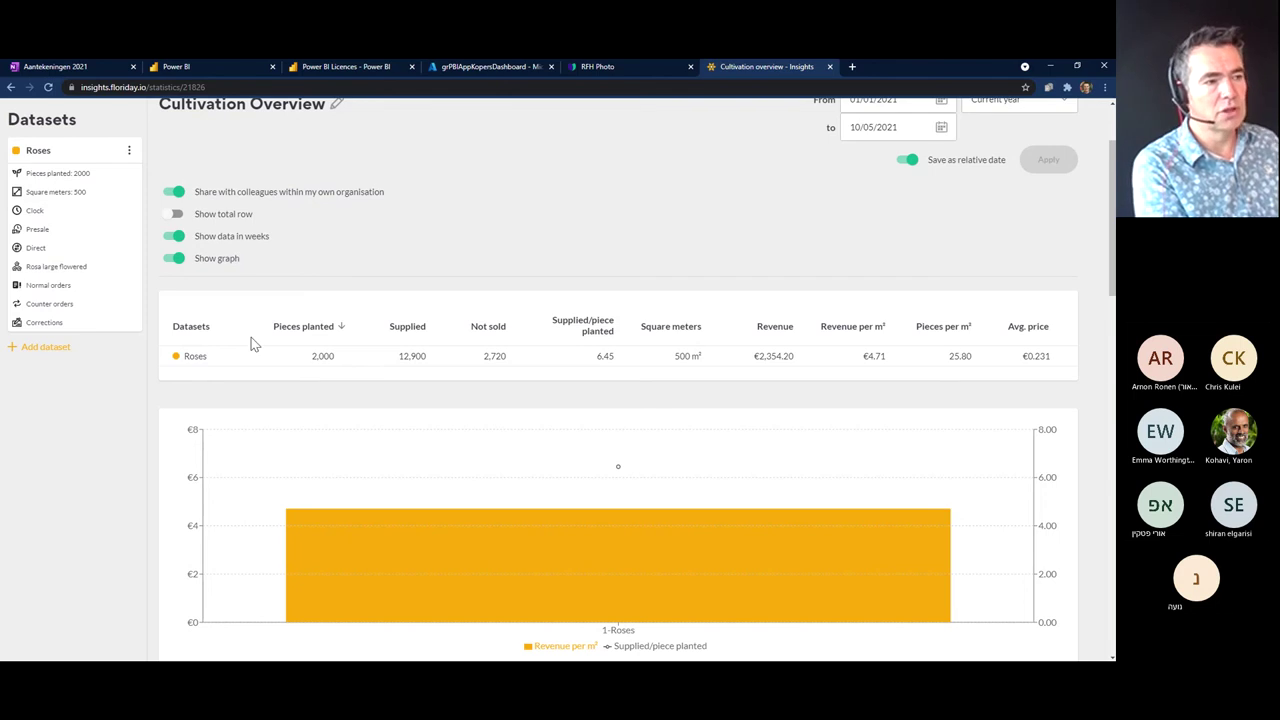
{"action": "scroll", "coordinate": [300, 350], "scroll_direction": "down", "scroll_amount": 2}
{"action": "scroll", "coordinate": [483, 397], "scroll_direction": "down", "scroll_amount": 5}
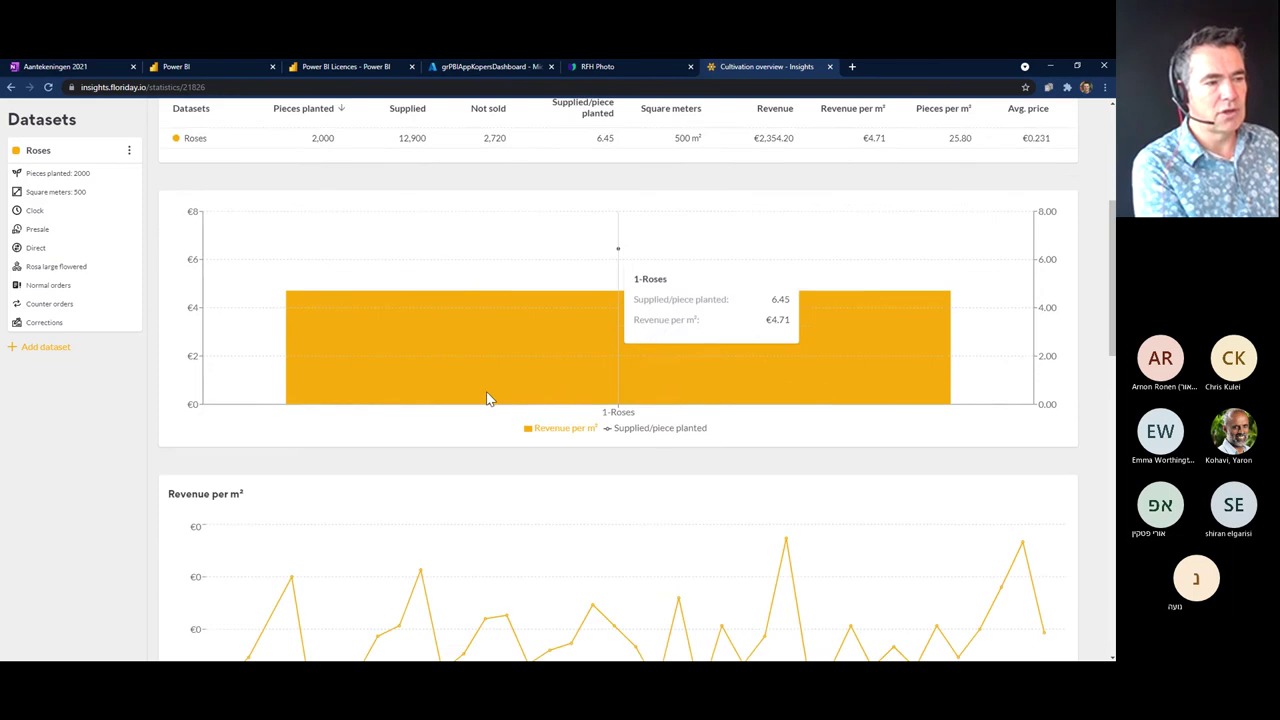
{"action": "scroll", "coordinate": [487, 399], "scroll_direction": "down", "scroll_amount": 3}
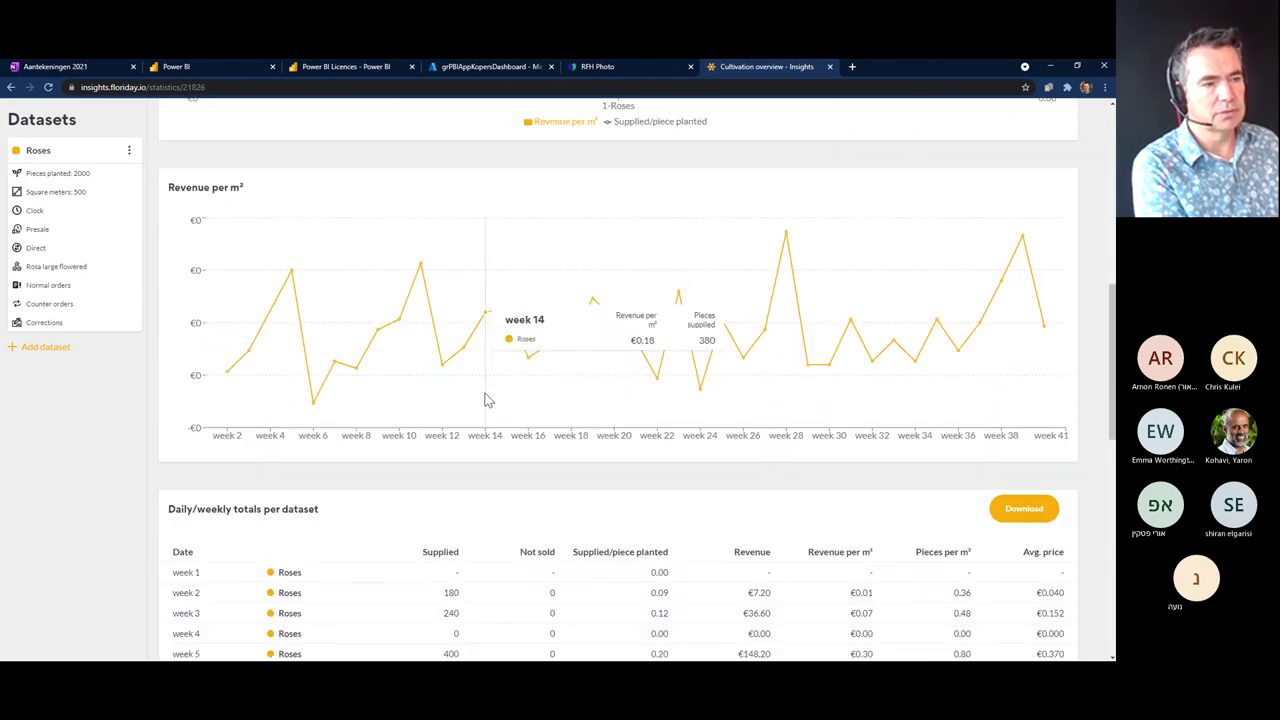
{"action": "scroll", "coordinate": [487, 399], "scroll_direction": "down", "scroll_amount": 3}
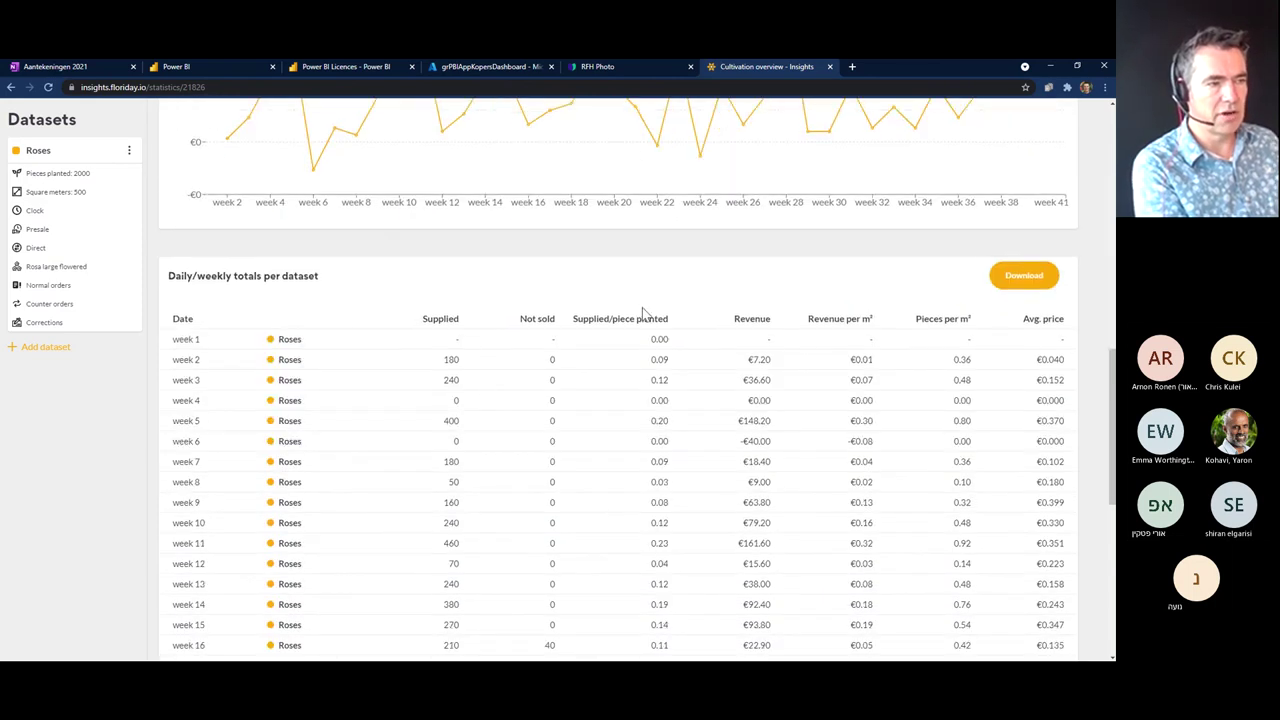
{"action": "scroll", "coordinate": [652, 326], "scroll_direction": "up", "scroll_amount": 2}
{"action": "scroll", "coordinate": [691, 471], "scroll_direction": "down", "scroll_amount": 3}
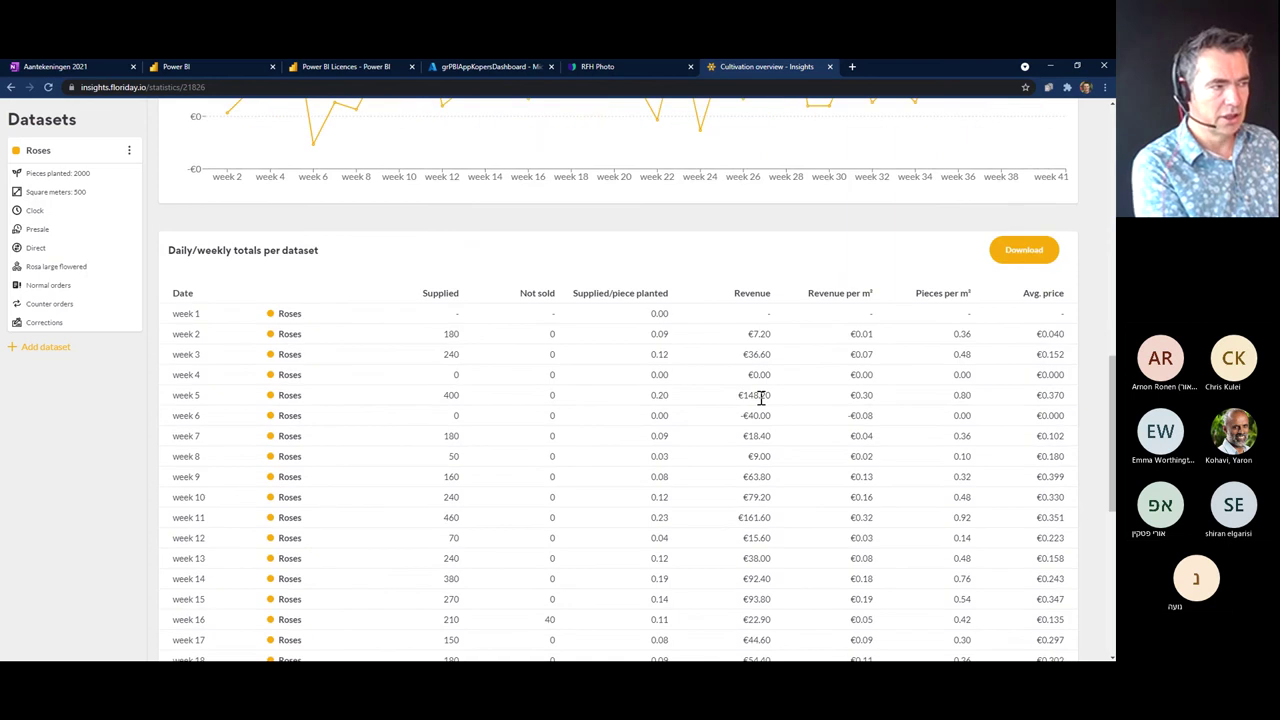
{"action": "scroll", "coordinate": [735, 375], "scroll_direction": "down", "scroll_amount": 2}
{"action": "scroll", "coordinate": [306, 343], "scroll_direction": "up", "scroll_amount": 15}
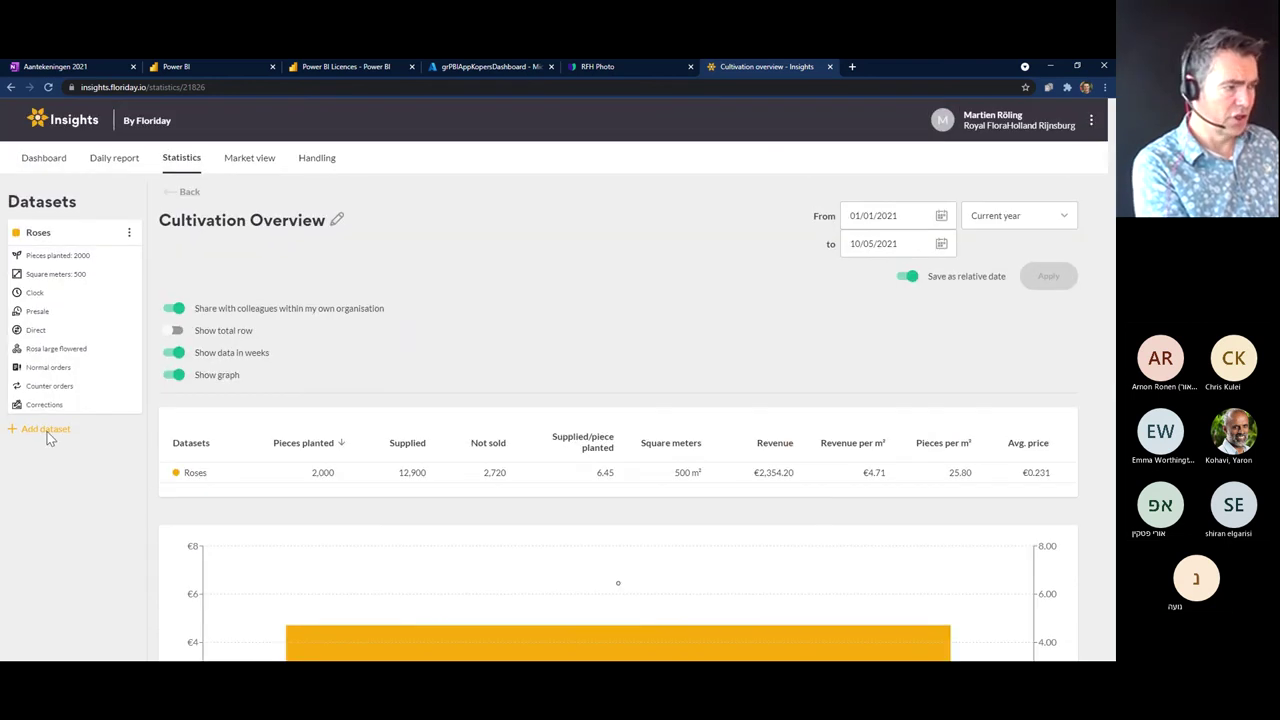
- Add a new dataset covering the product groups Alstroemeria and Alstroemeria florinca
{"action": "left_click", "coordinate": [38, 427]}
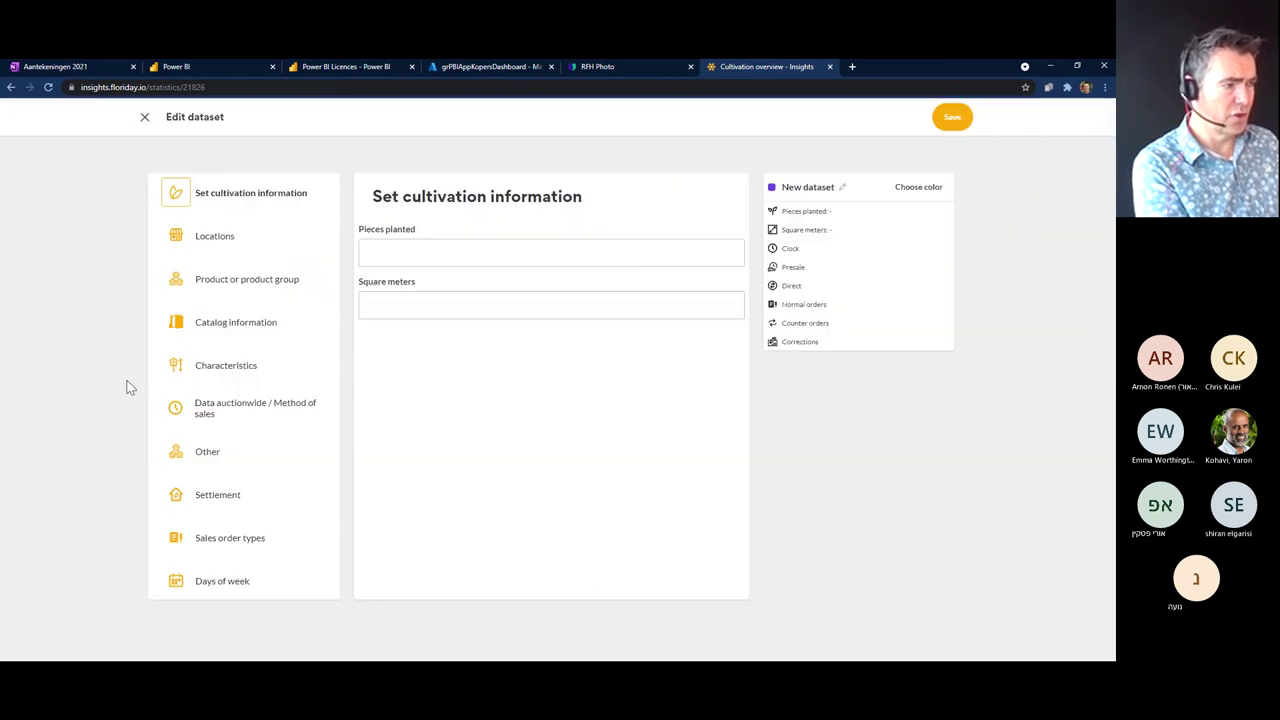
{"action": "left_click", "coordinate": [243, 283]}
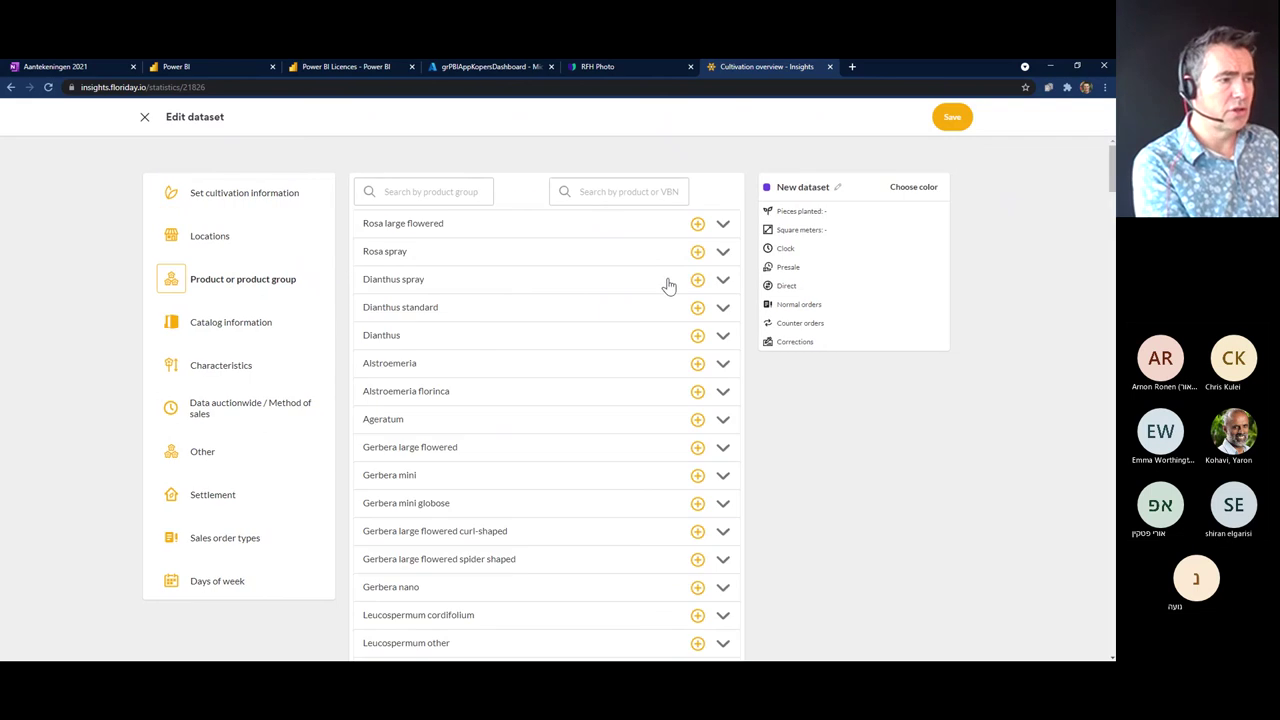
{"action": "left_click", "coordinate": [698, 365]}
{"action": "left_click", "coordinate": [699, 391]}
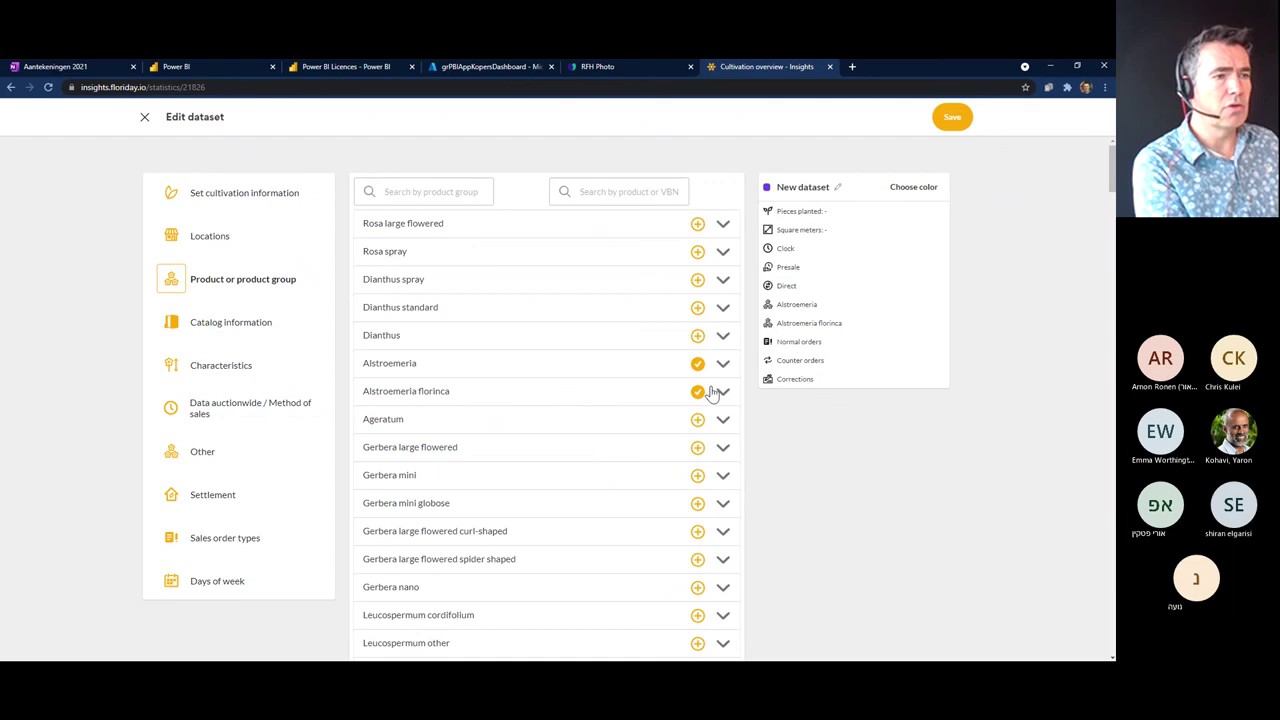
- Rename the new dataset as "Alstroemeria"
{"action": "left_click", "coordinate": [826, 190]}
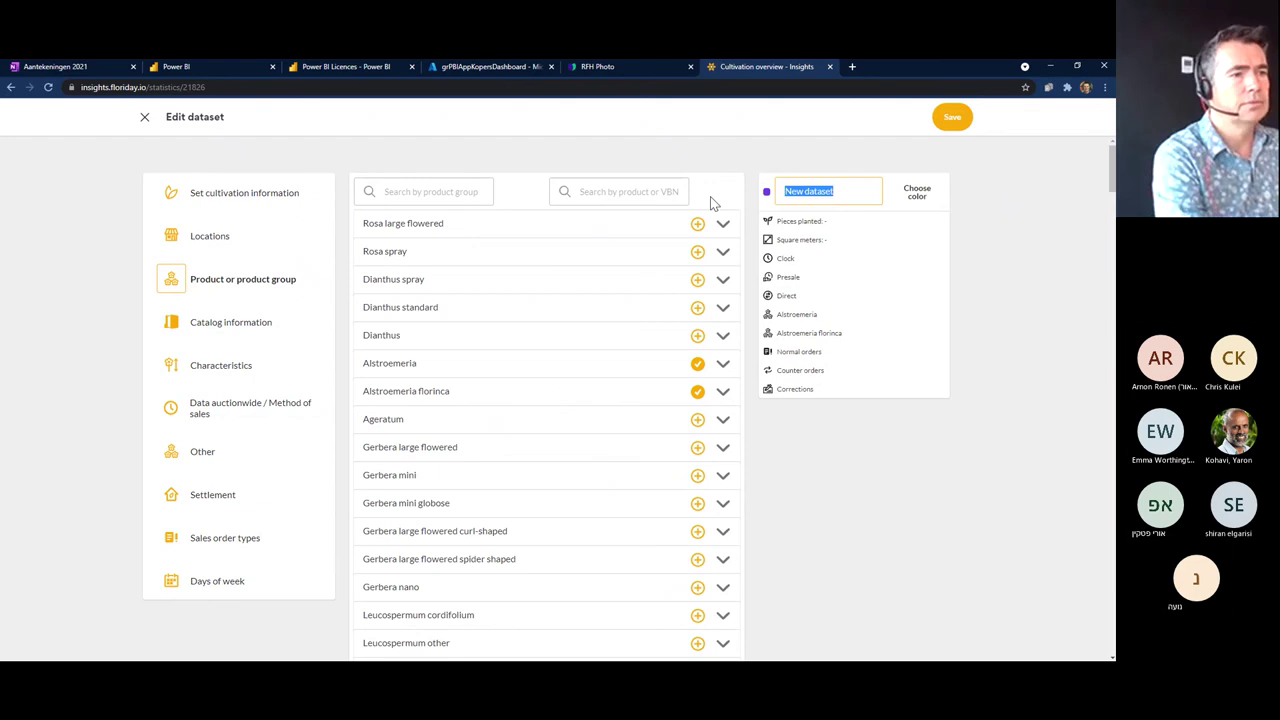
{"action": "type", "text": "Alstro"}
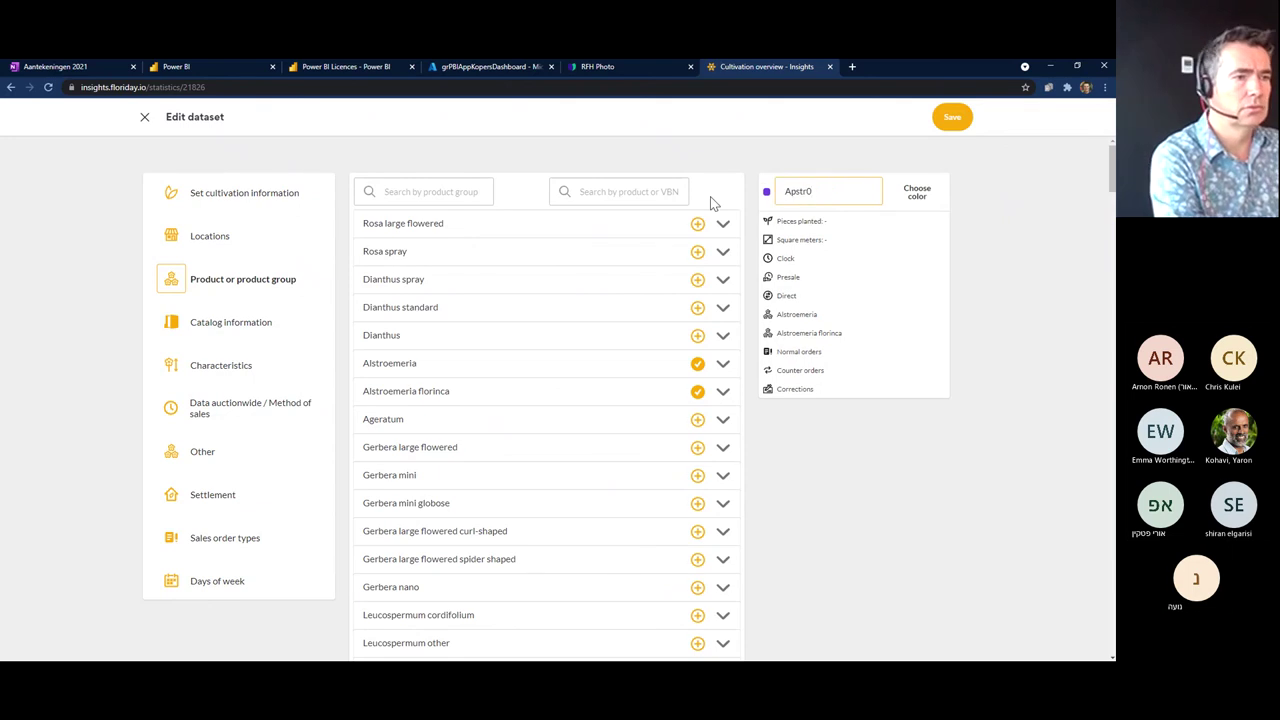
{"action": "key", "text": "BackSpace"}
{"action": "key", "text": "BackSpace"}
{"action": "key", "text": "BackSpace"}
{"action": "key", "text": "BackSpace"}
{"action": "type", "text": "stroemeria"}
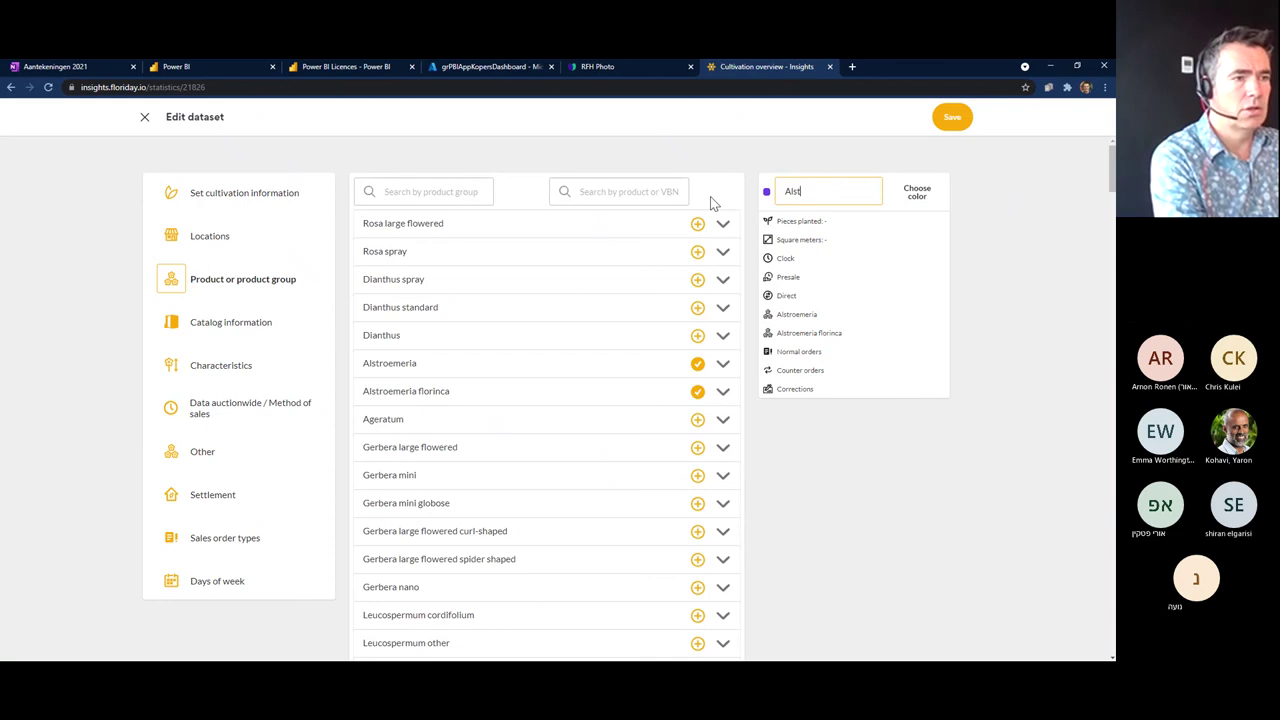
{"action": "left_click", "coordinate": [710, 196]}
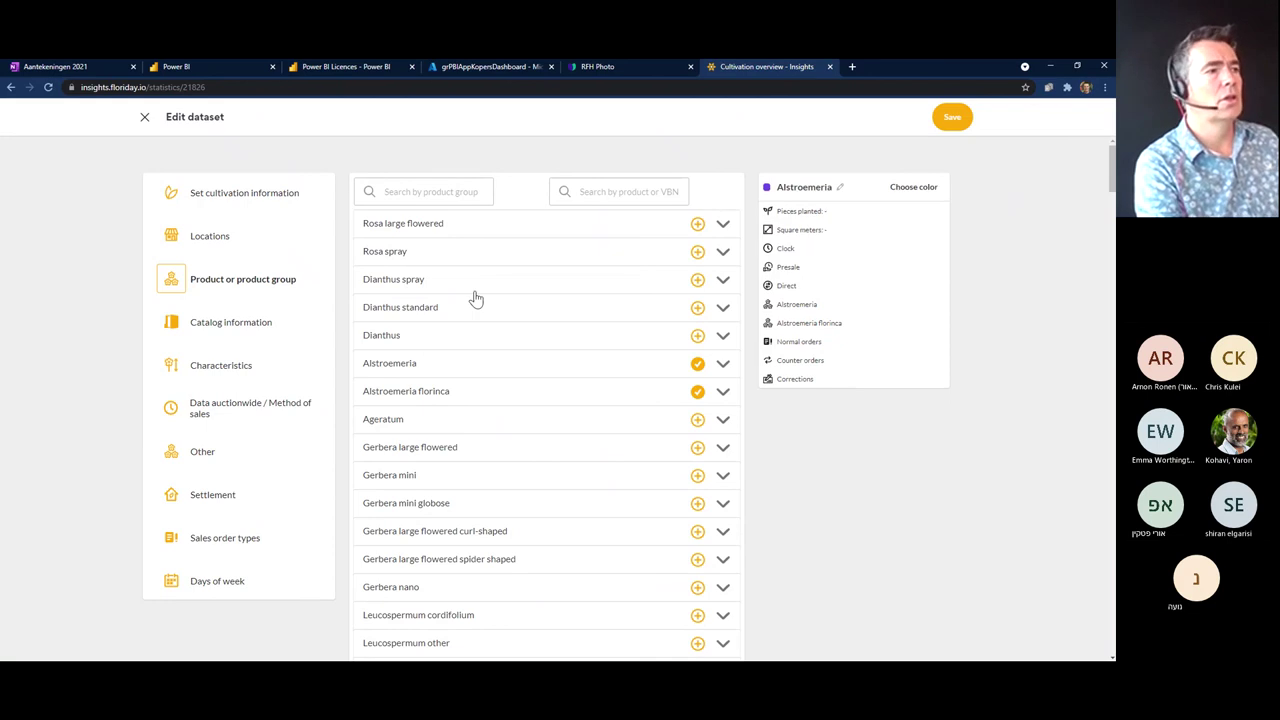
- Set the cultivation information of the "Alstroemeria" dataset to 750 square meters and save the dataset
{"action": "left_click", "coordinate": [240, 200]}
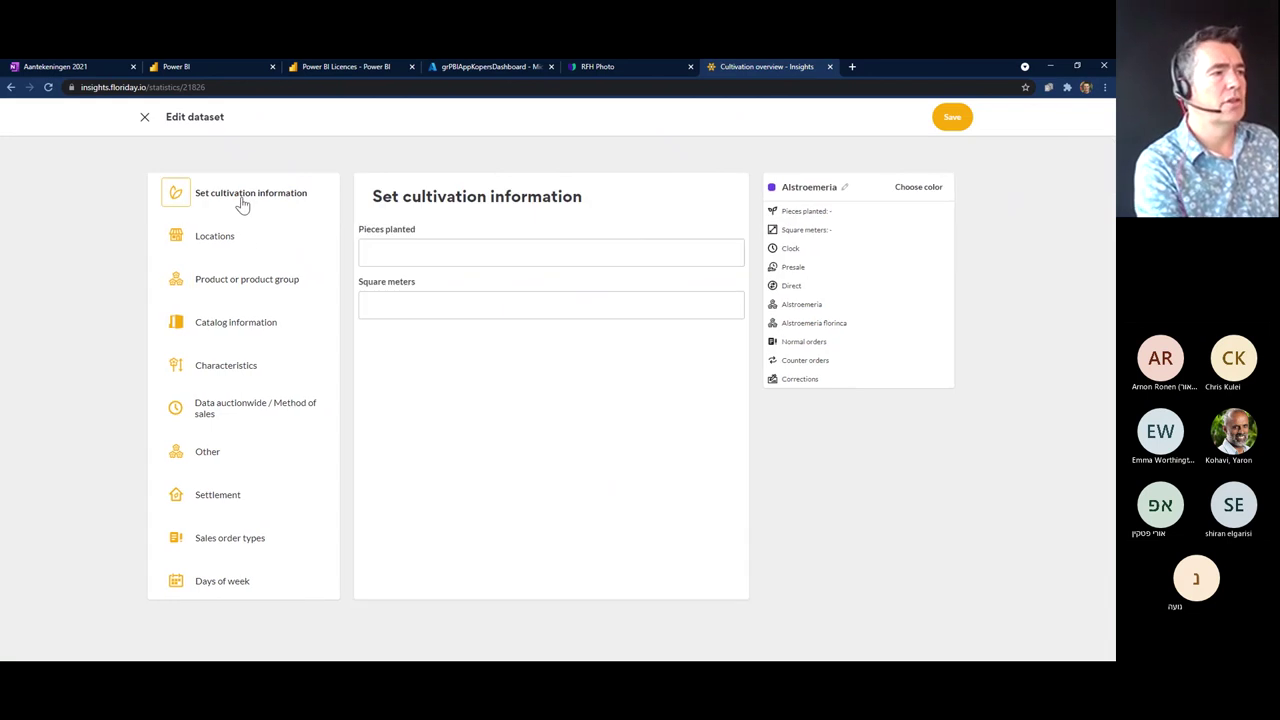
{"action": "left_click", "coordinate": [394, 307]}
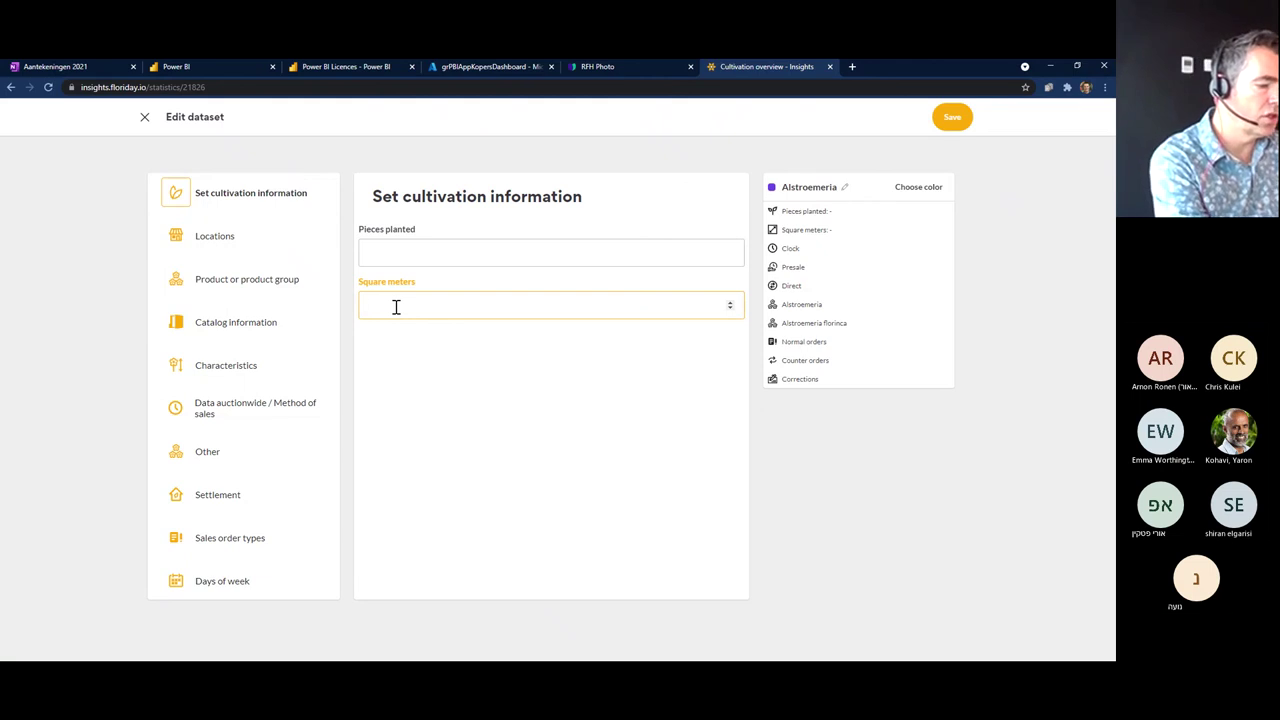
{"action": "type", "text": "750"}
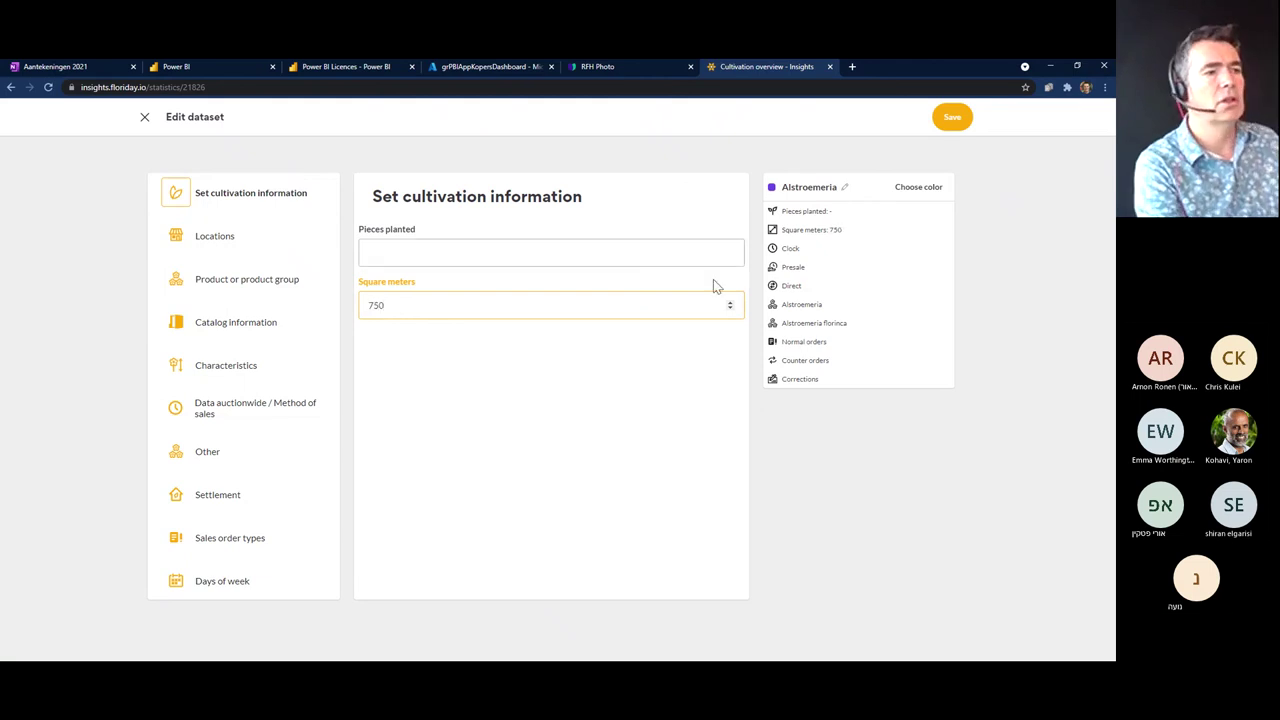
{"action": "left_click", "coordinate": [952, 120]}
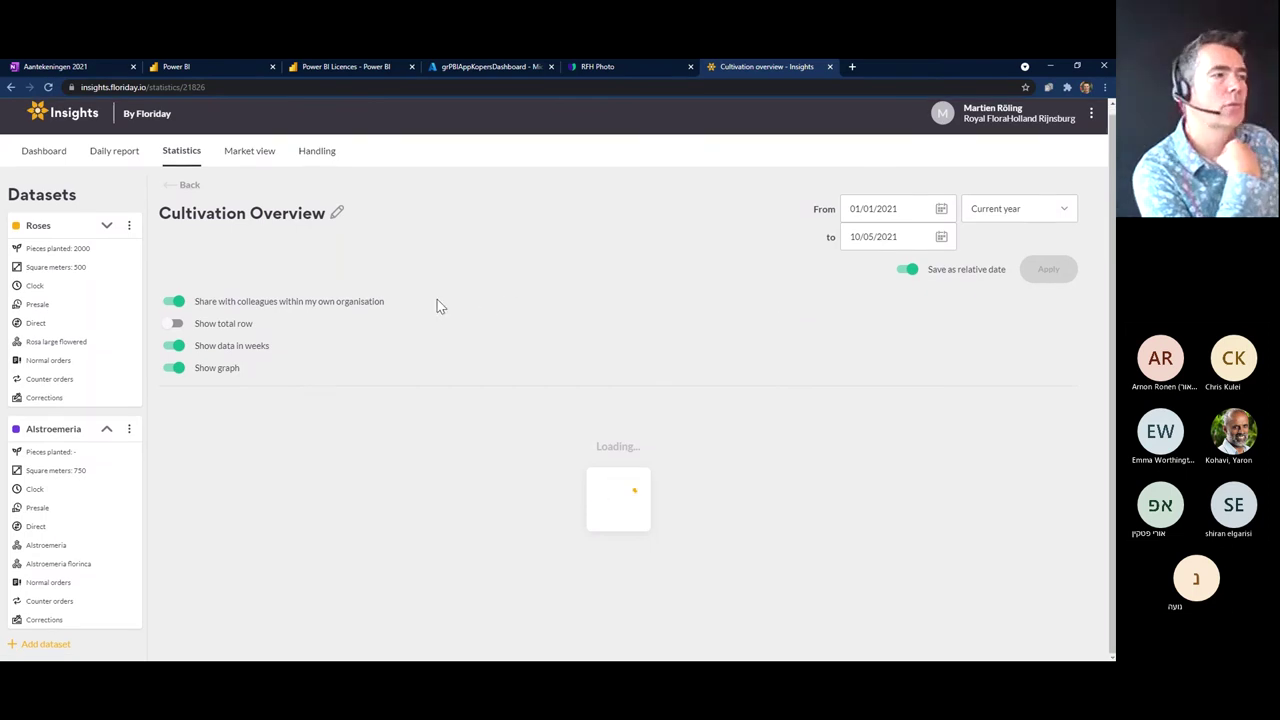
- Compare the cultivation figures of "Roses" and "Alstroemeria", especially revenue per m², in the table and graph
{"action": "scroll", "coordinate": [268, 236], "scroll_direction": "down", "scroll_amount": 2}
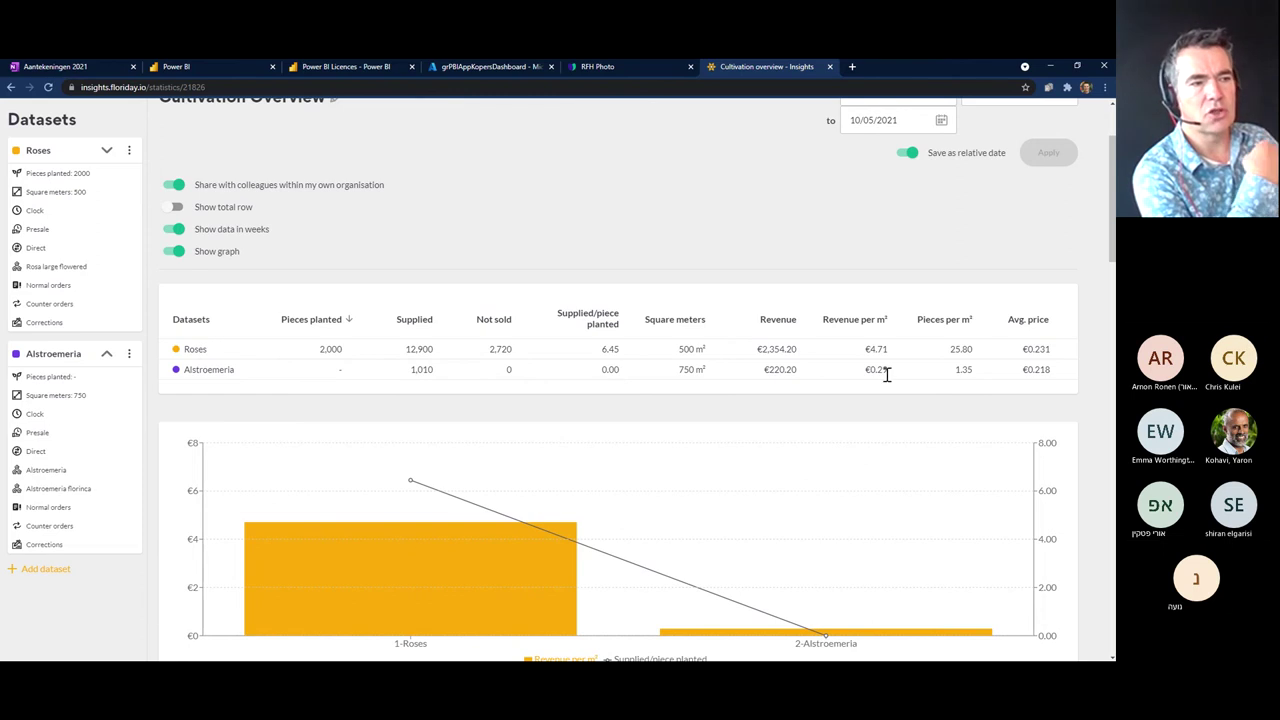
{"action": "scroll", "coordinate": [888, 374], "scroll_direction": "down", "scroll_amount": 1}
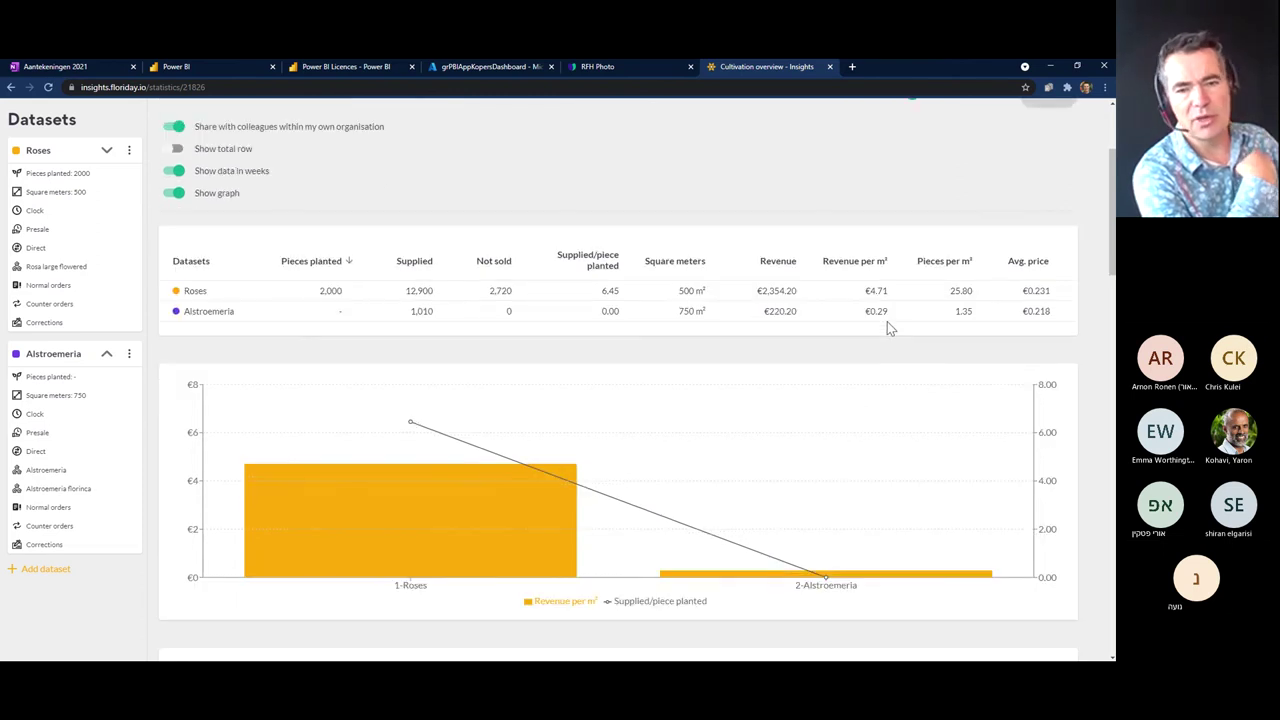
{"action": "scroll", "coordinate": [800, 366], "scroll_direction": "up", "scroll_amount": 1}
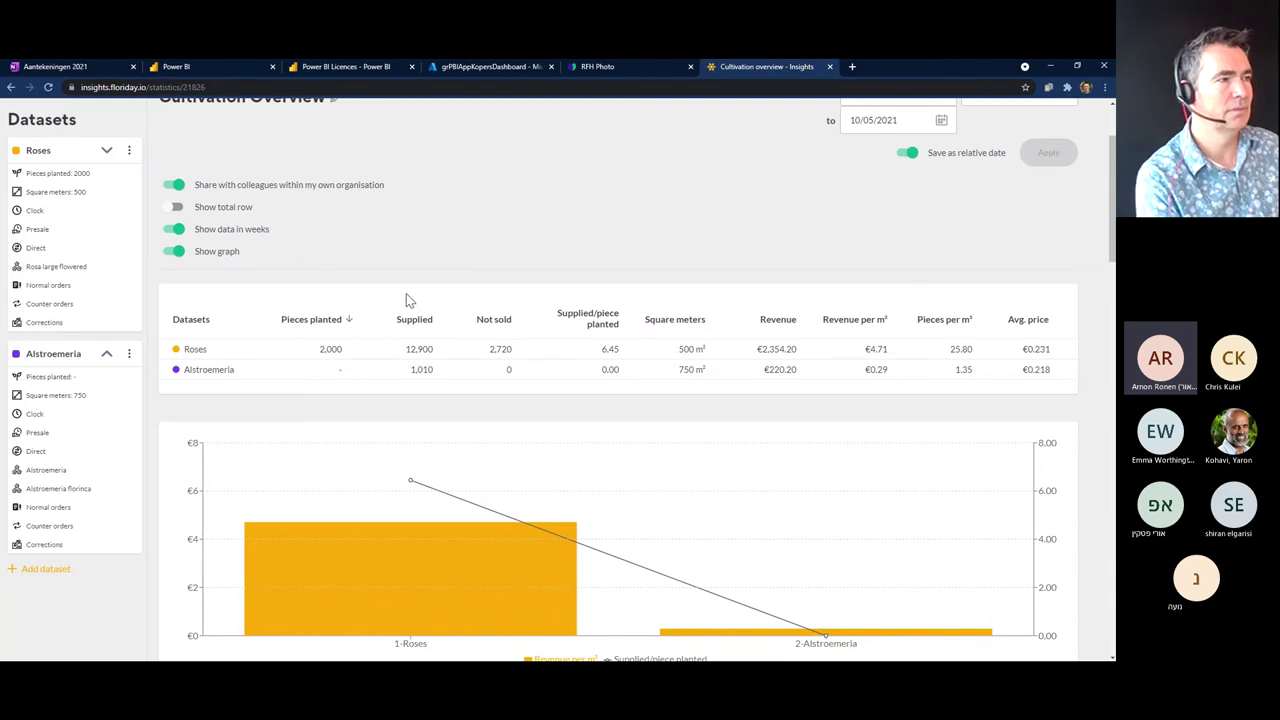
- Open the Daily report and inspect the R Tr Mimi Eden lot details and its bar in the Rijnsburg auction roster
{"action": "scroll", "coordinate": [395, 288], "scroll_direction": "up", "scroll_amount": 3}
{"action": "left_click", "coordinate": [114, 159]}
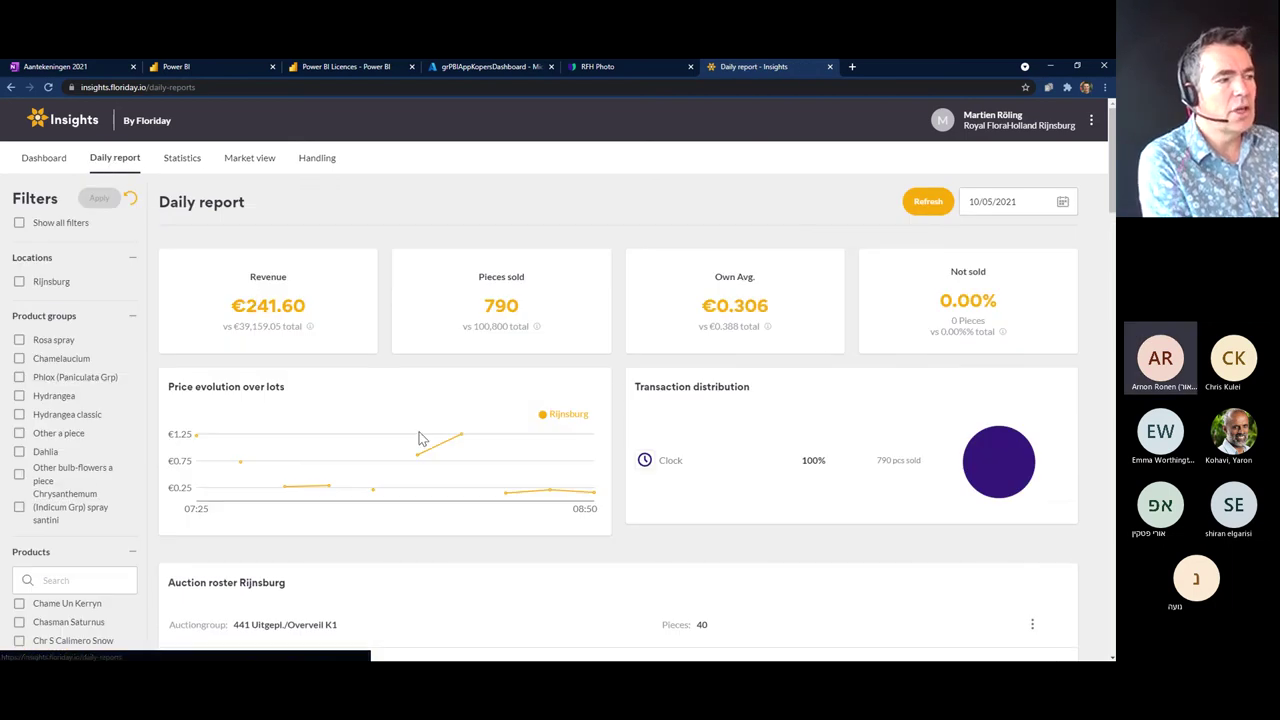
{"action": "scroll", "coordinate": [425, 440], "scroll_direction": "down", "scroll_amount": 2}
{"action": "scroll", "coordinate": [463, 447], "scroll_direction": "down", "scroll_amount": 5}
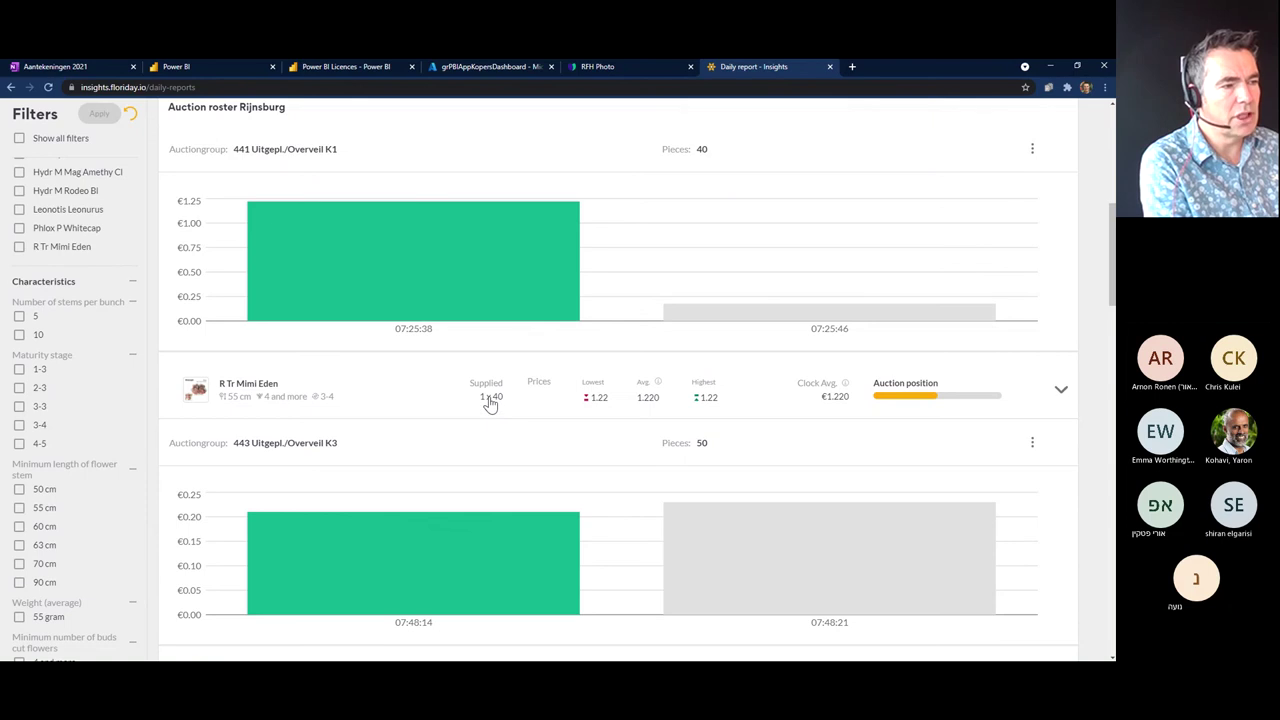
{"action": "left_click", "coordinate": [490, 403]}
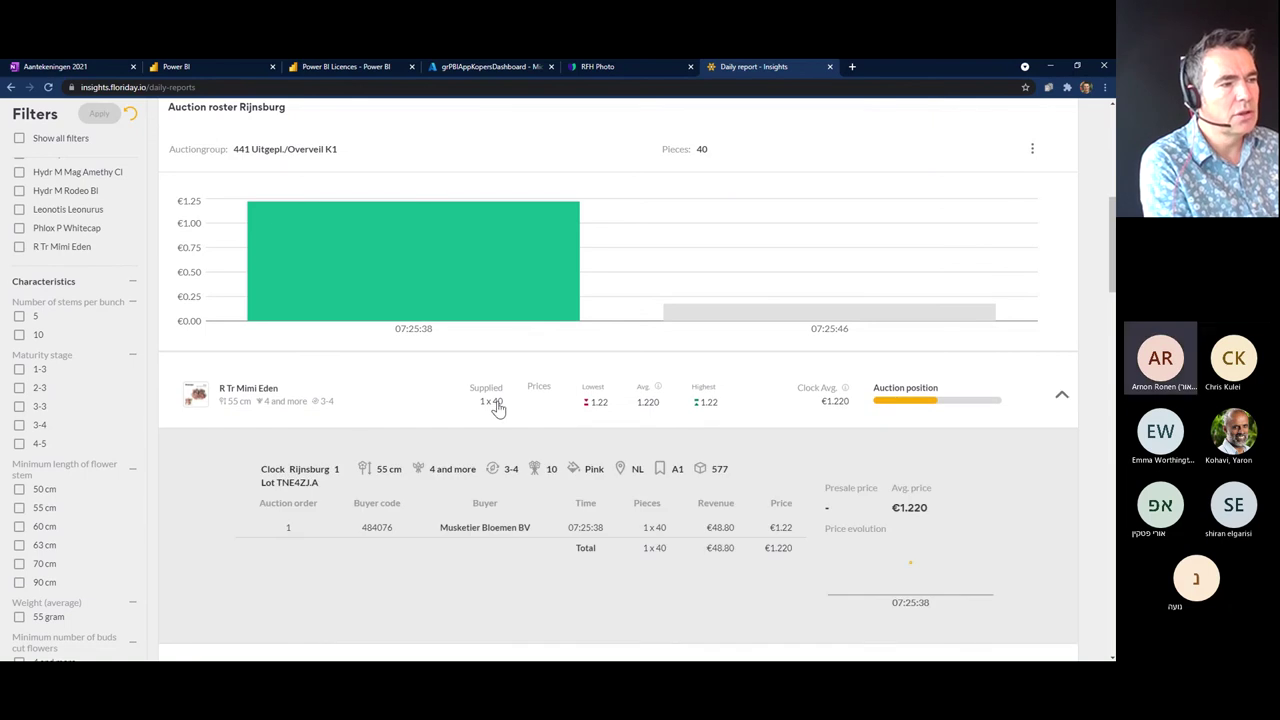
{"action": "scroll", "coordinate": [575, 440], "scroll_direction": "up", "scroll_amount": 1}
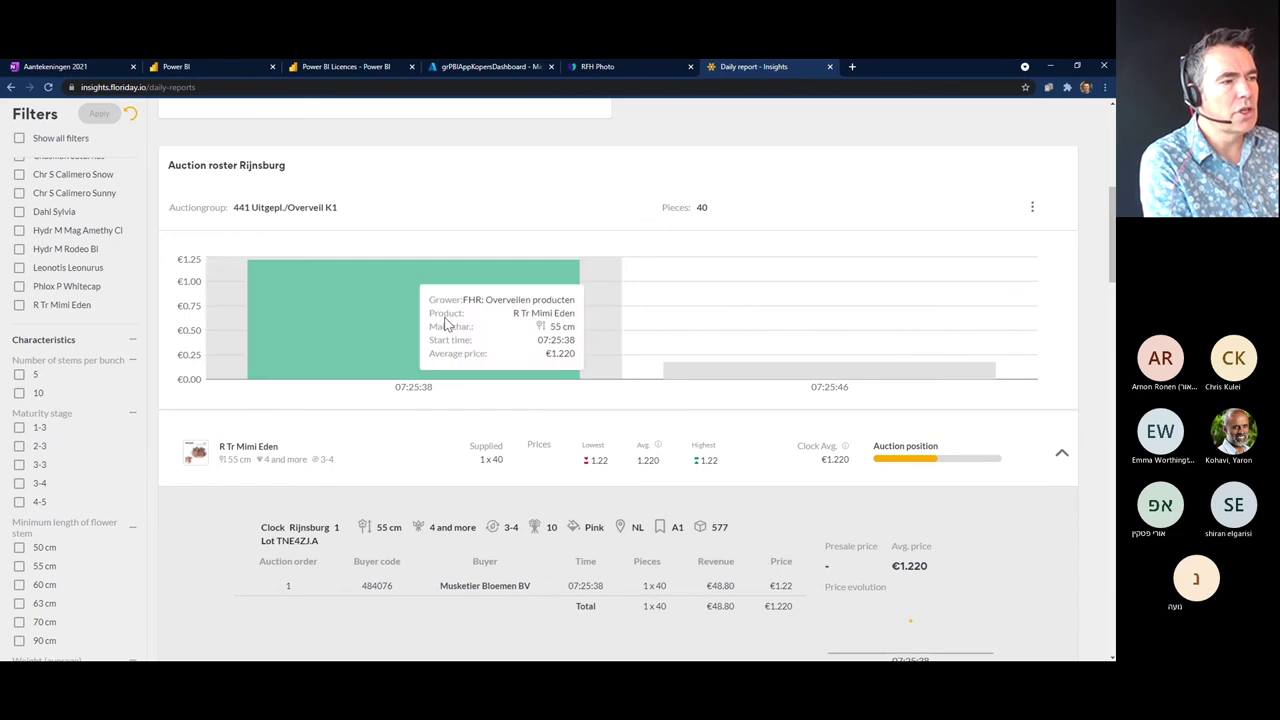
{"action": "mouse_move", "coordinate": [417, 368]}
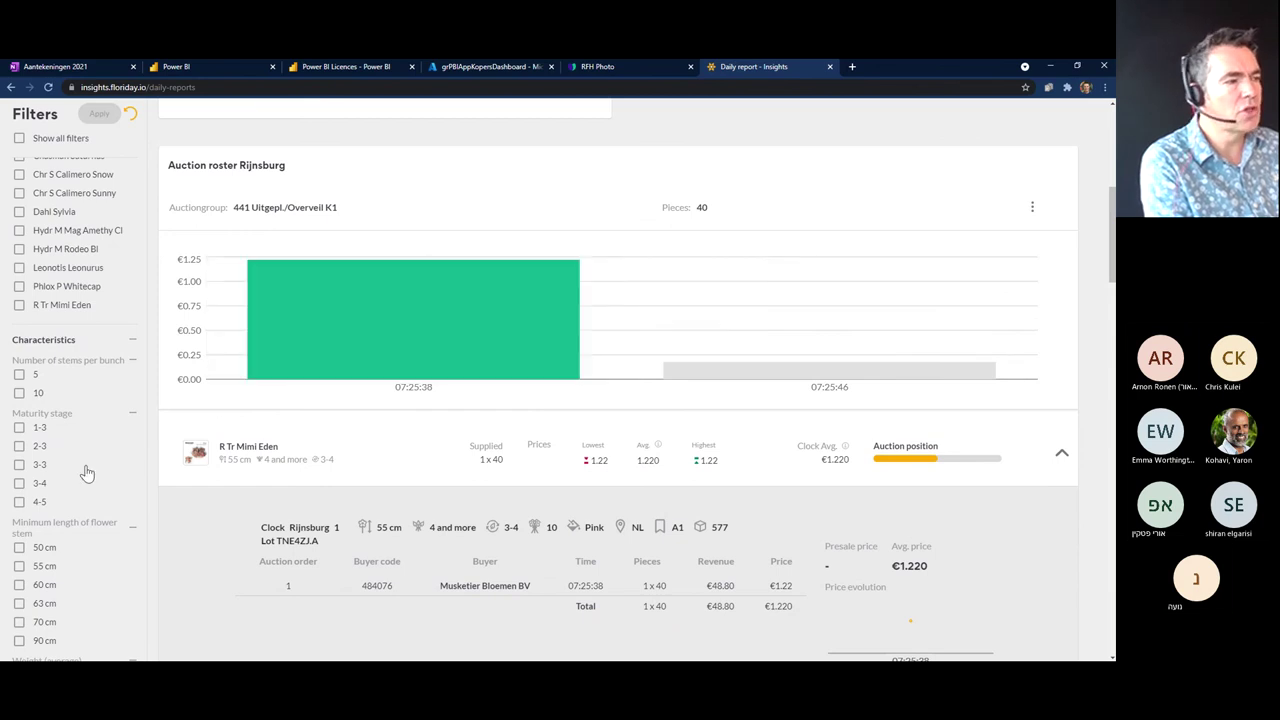
- Filter the daily report by an average weight of 55 gram
{"action": "scroll", "coordinate": [88, 466], "scroll_direction": "down", "scroll_amount": 3}
{"action": "scroll", "coordinate": [88, 466], "scroll_direction": "down", "scroll_amount": 2}
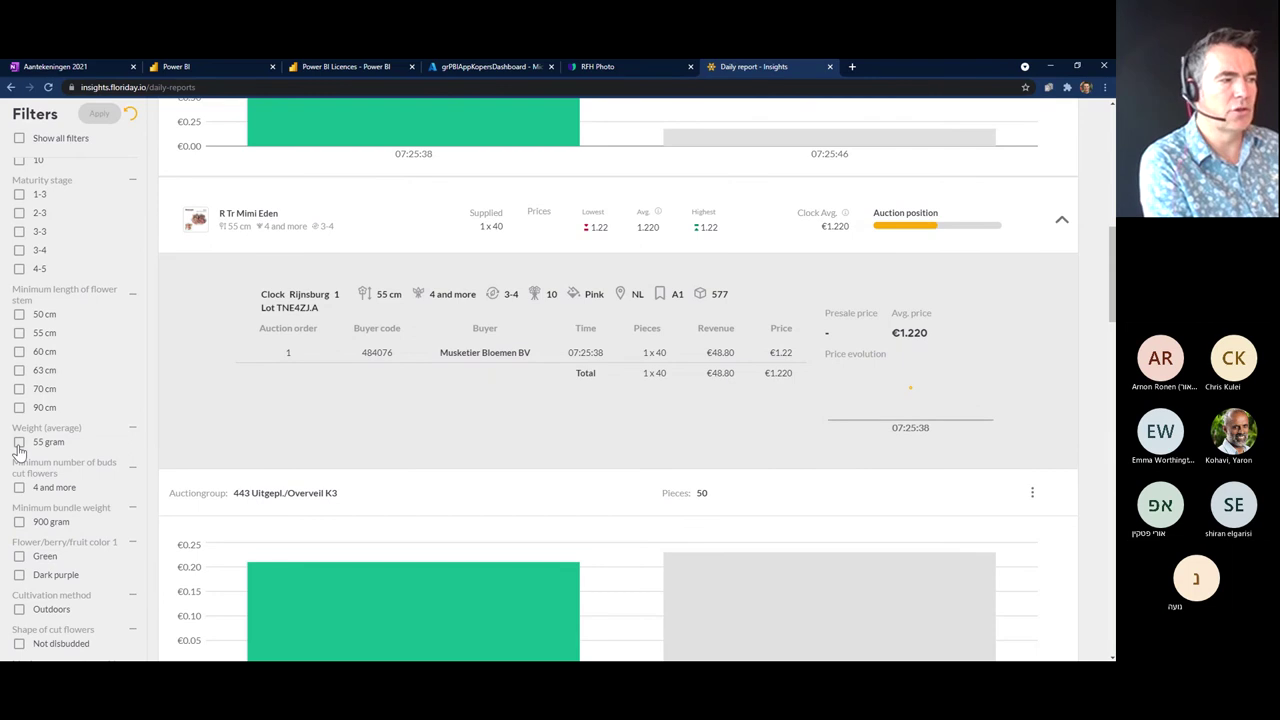
{"action": "left_click", "coordinate": [19, 443]}
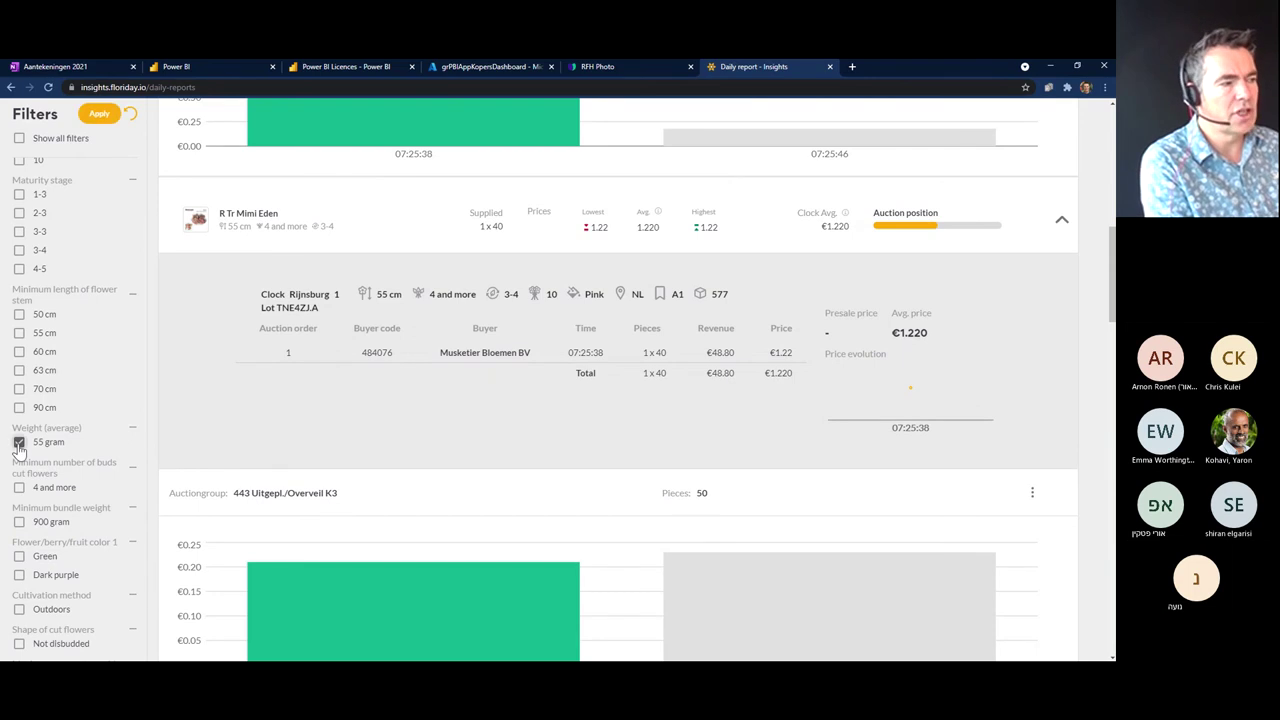
{"action": "scroll", "coordinate": [66, 414], "scroll_direction": "up", "scroll_amount": 2}
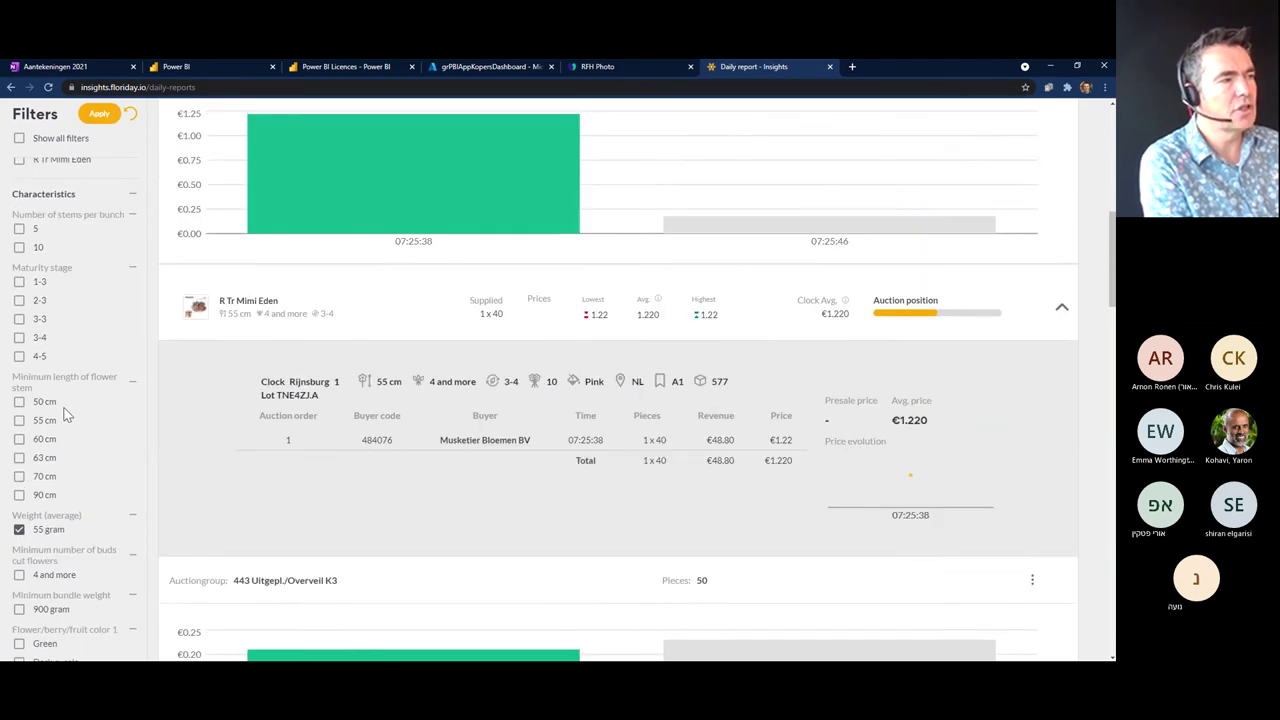
{"action": "left_click", "coordinate": [99, 115]}
{"action": "scroll", "coordinate": [340, 330], "scroll_direction": "down", "scroll_amount": 1}
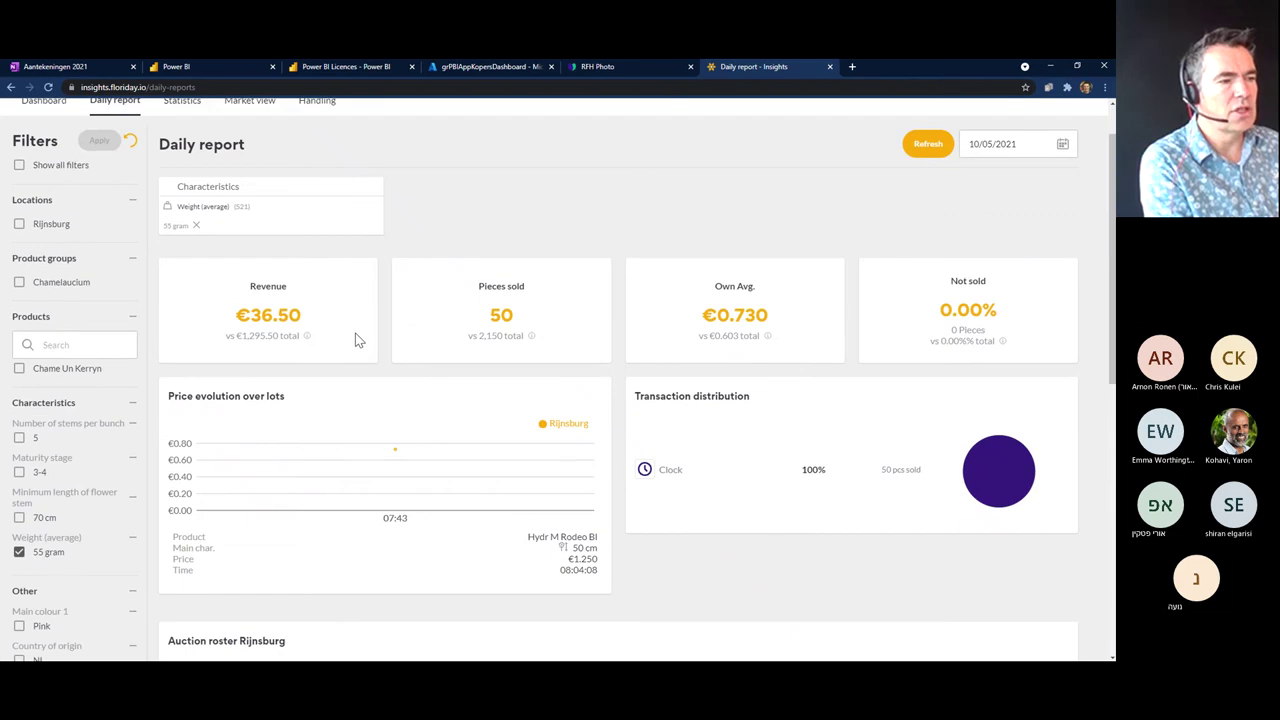
- Examine the filtered auction roster for Chame Un Kerryn, including lot prices, clock average and auction position
{"action": "scroll", "coordinate": [370, 350], "scroll_direction": "down", "scroll_amount": 6}
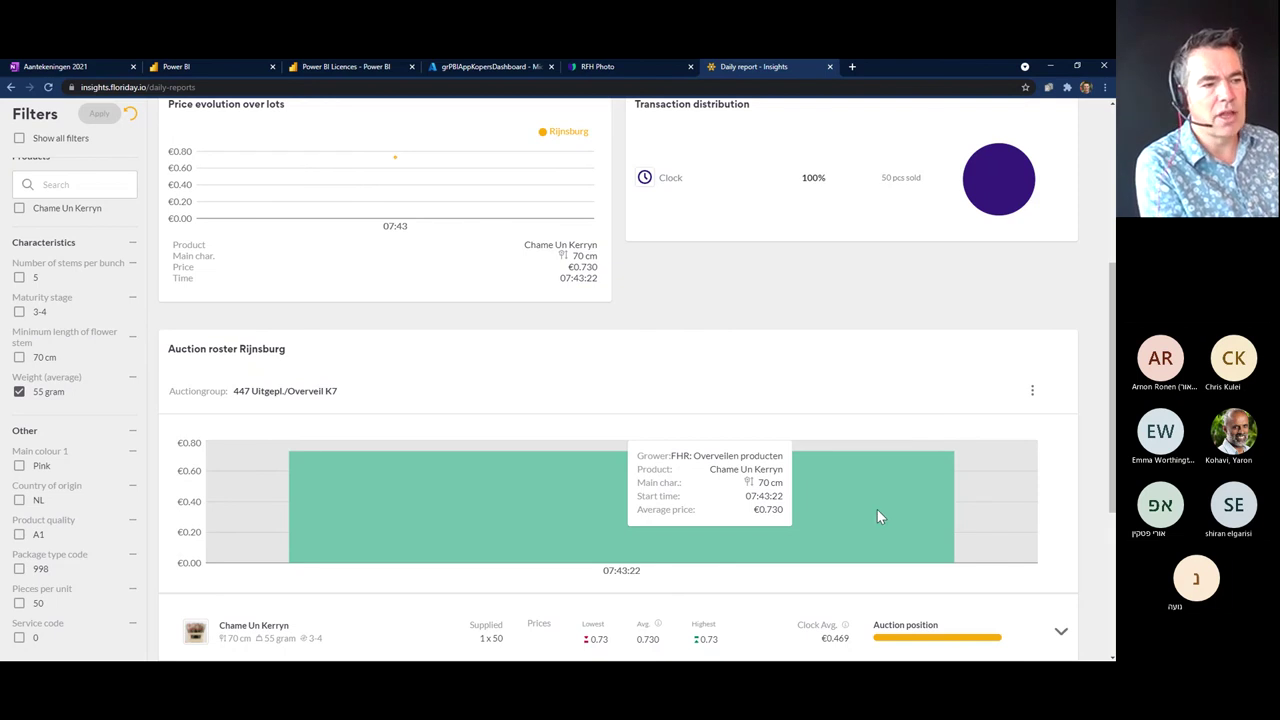
{"action": "scroll", "coordinate": [877, 509], "scroll_direction": "down", "scroll_amount": 2}
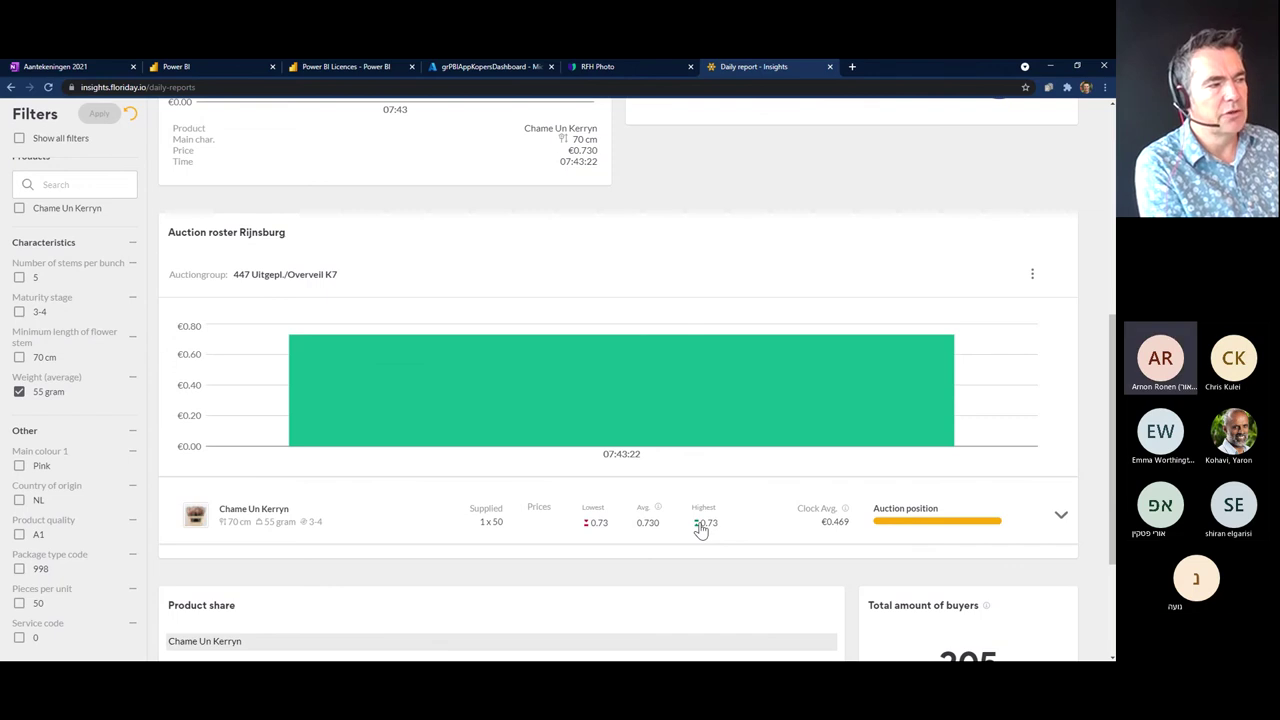
{"action": "scroll", "coordinate": [701, 531], "scroll_direction": "up", "scroll_amount": 1}
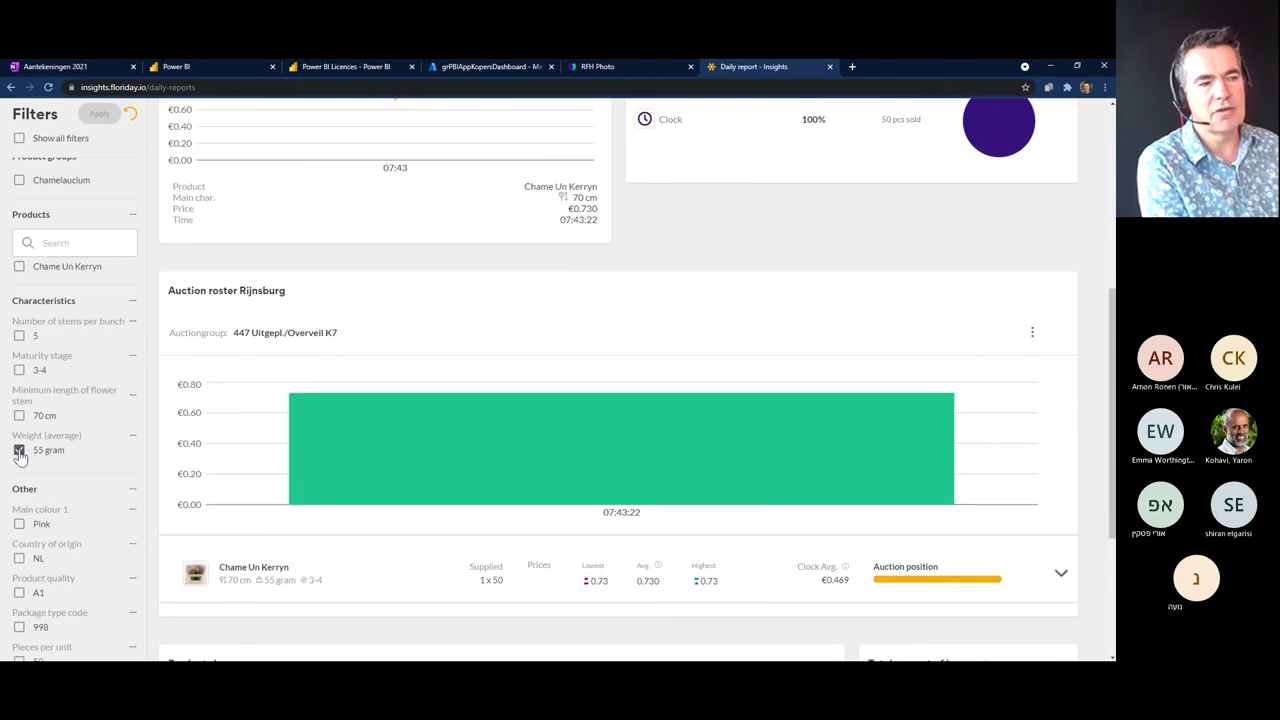
{"action": "mouse_move", "coordinate": [462, 458]}
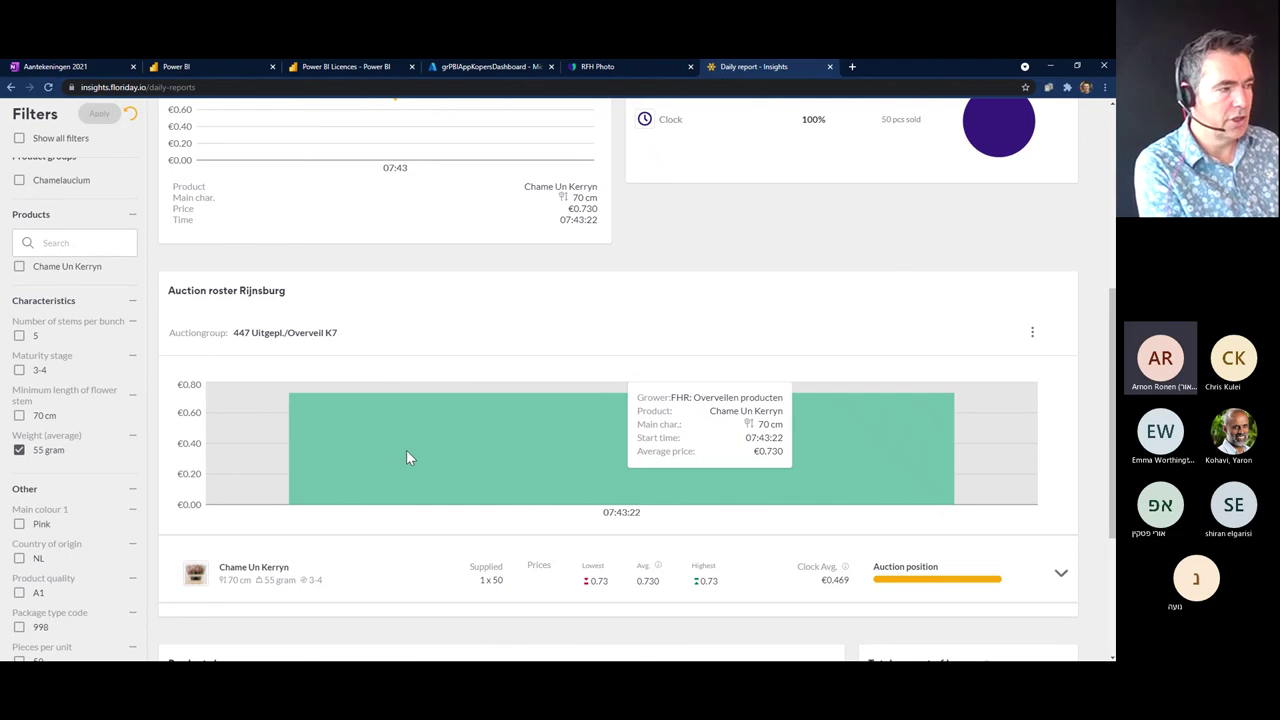
- Remove the 55 gram average weight filter from the daily report
{"action": "left_click", "coordinate": [22, 451]}
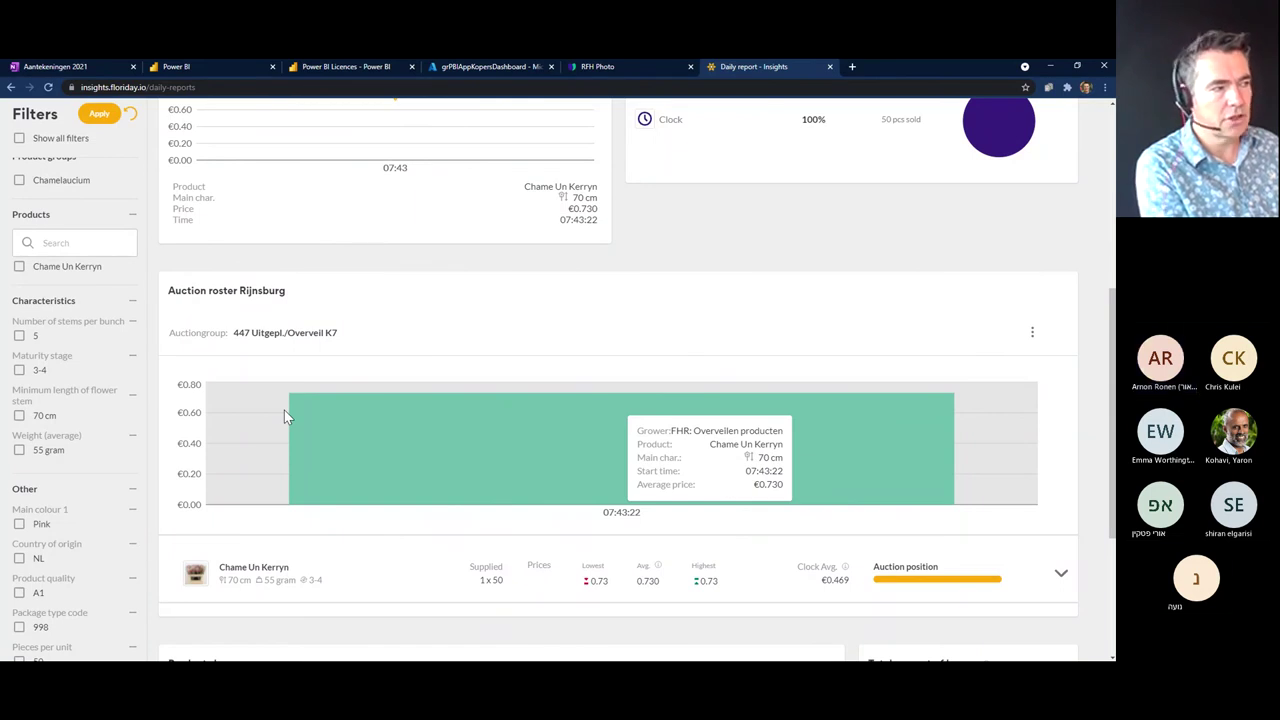
{"action": "scroll", "coordinate": [152, 363], "scroll_direction": "up", "scroll_amount": 1}
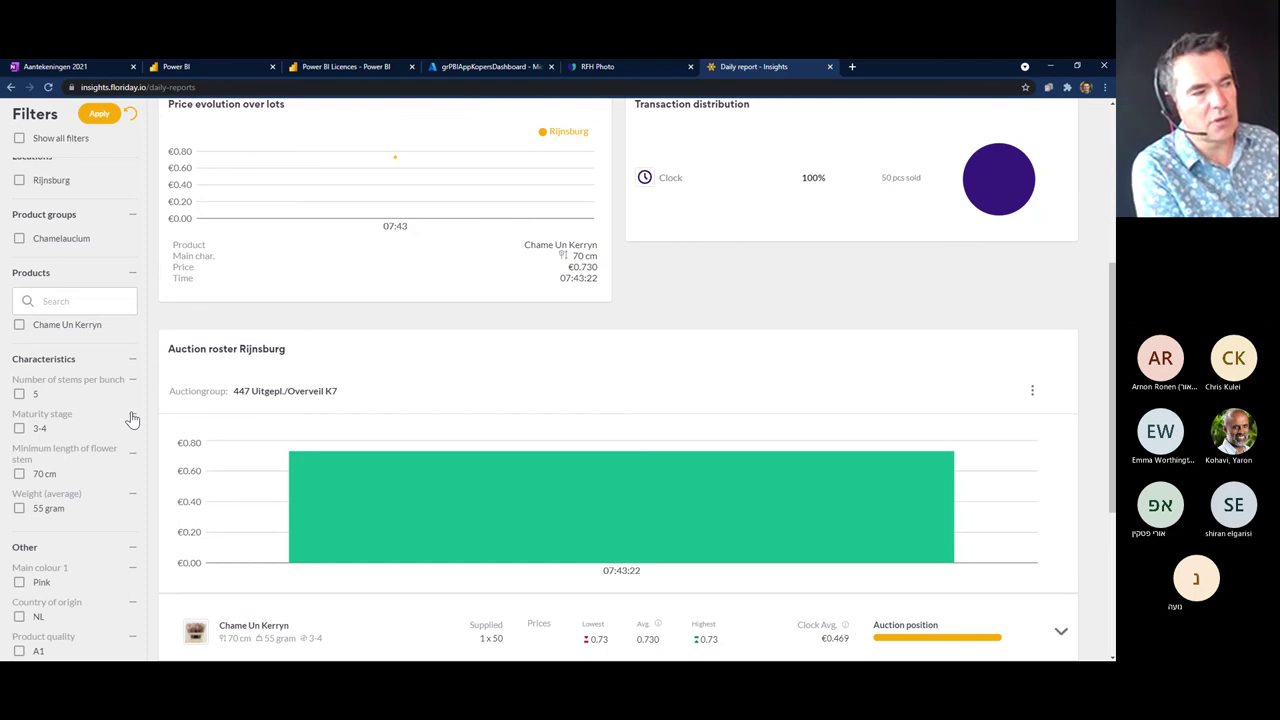
{"action": "left_click", "coordinate": [50, 522]}
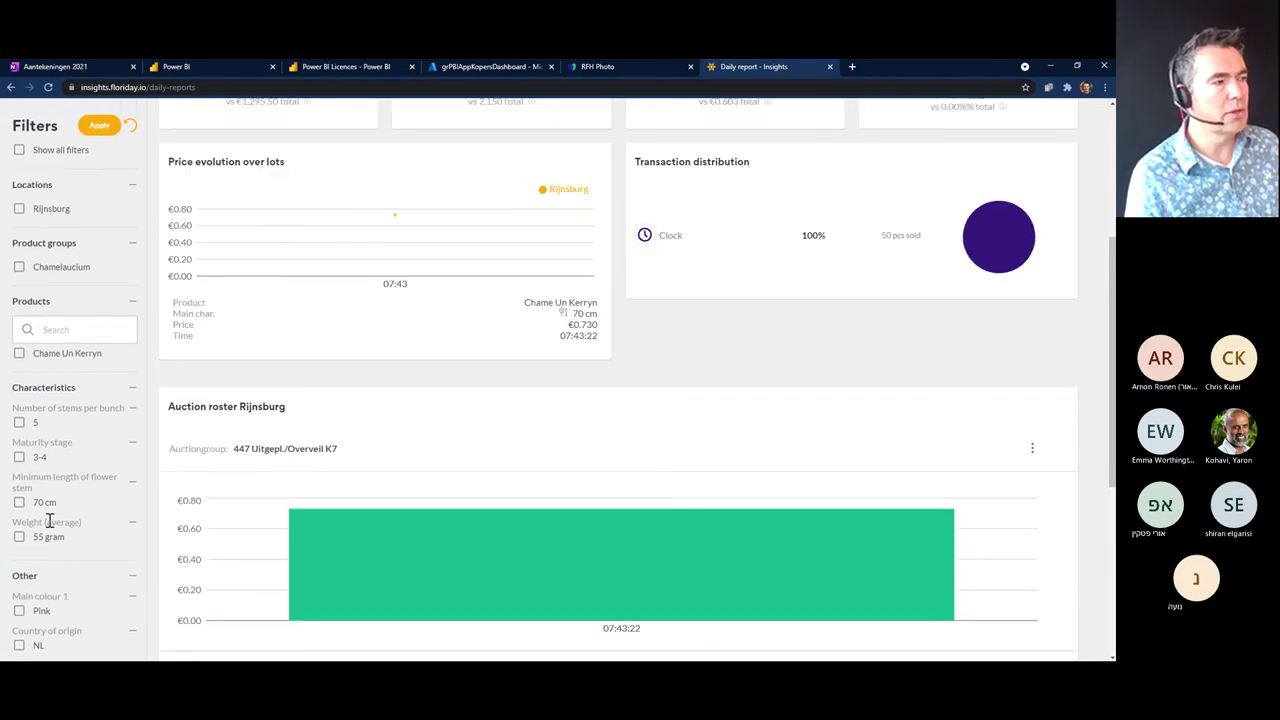
{"action": "scroll", "coordinate": [105, 359], "scroll_direction": "up", "scroll_amount": 1}
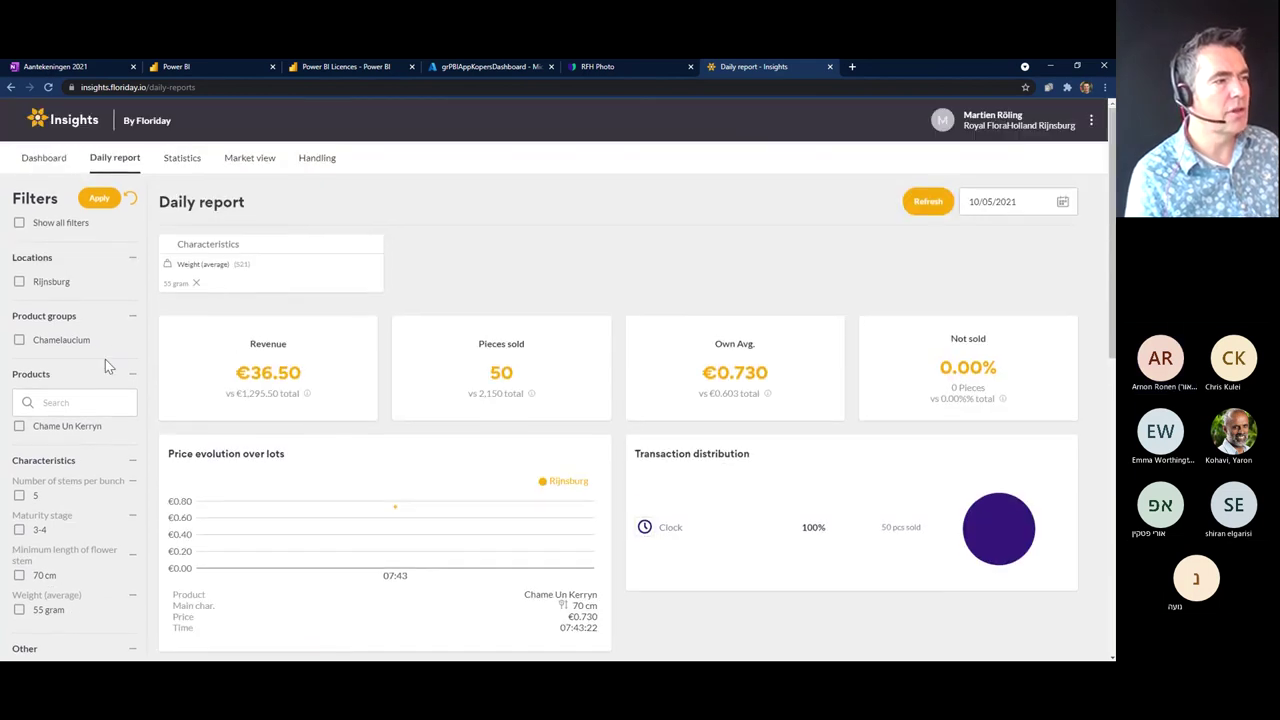
{"action": "left_click", "coordinate": [197, 283]}
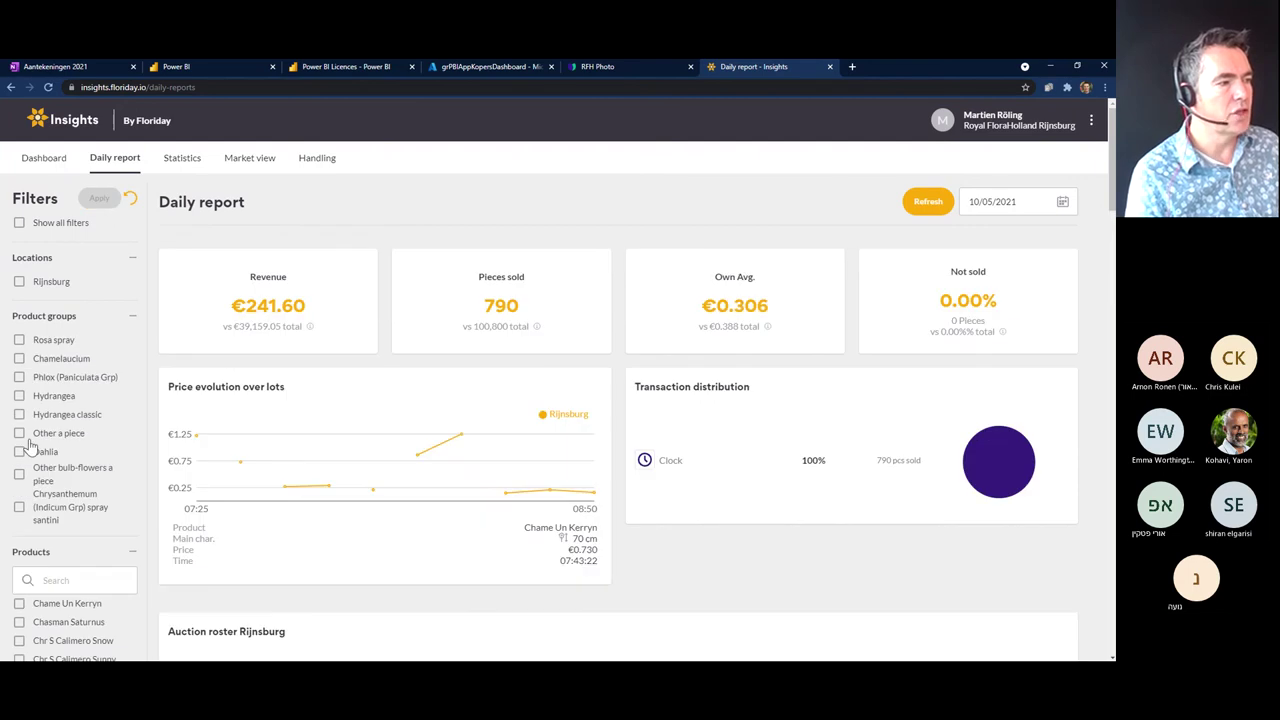
- Filter the daily report by 5 and 10 stems per bunch
{"action": "scroll", "coordinate": [30, 447], "scroll_direction": "down", "scroll_amount": 5}
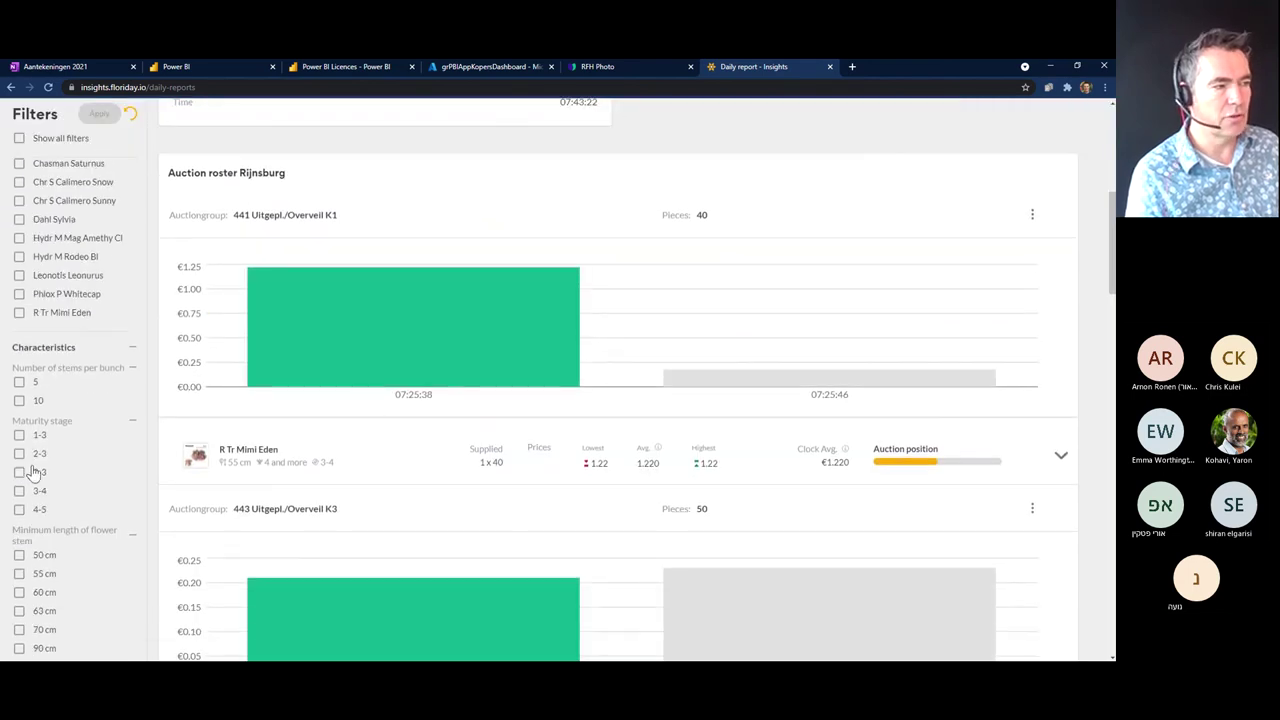
{"action": "left_click", "coordinate": [19, 375]}
{"action": "left_click", "coordinate": [19, 393]}
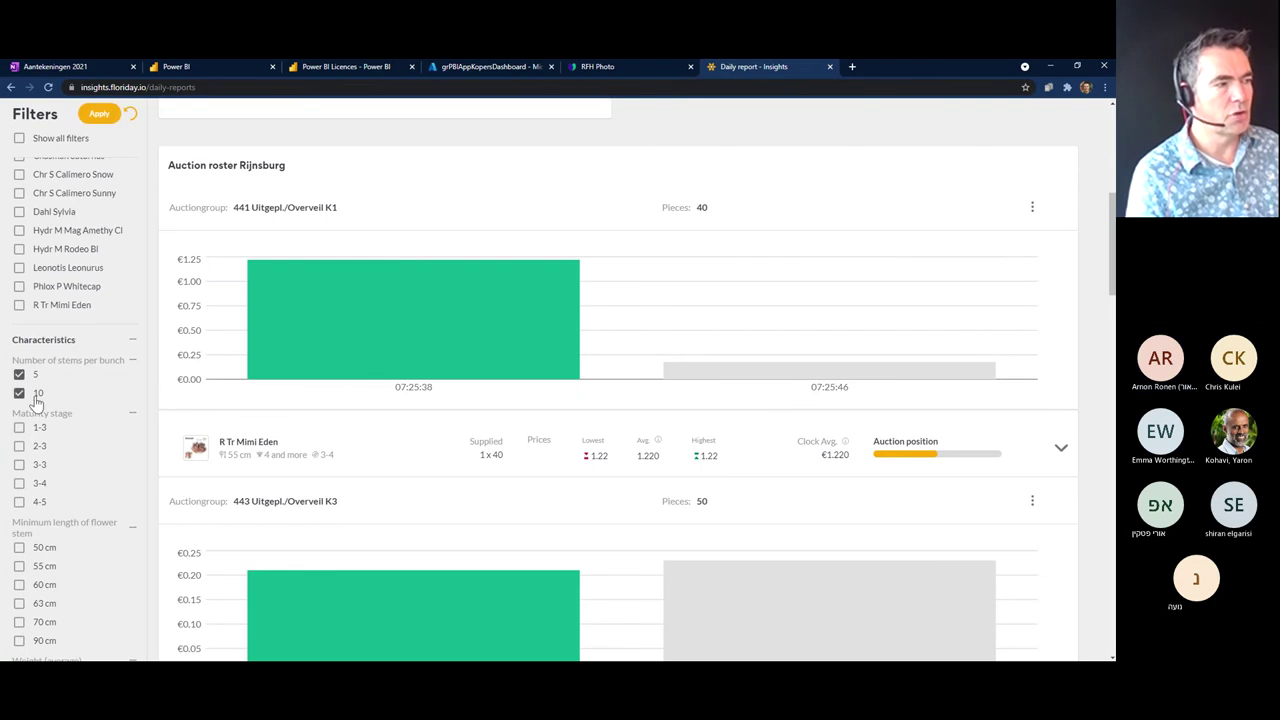
{"action": "left_click", "coordinate": [99, 115]}
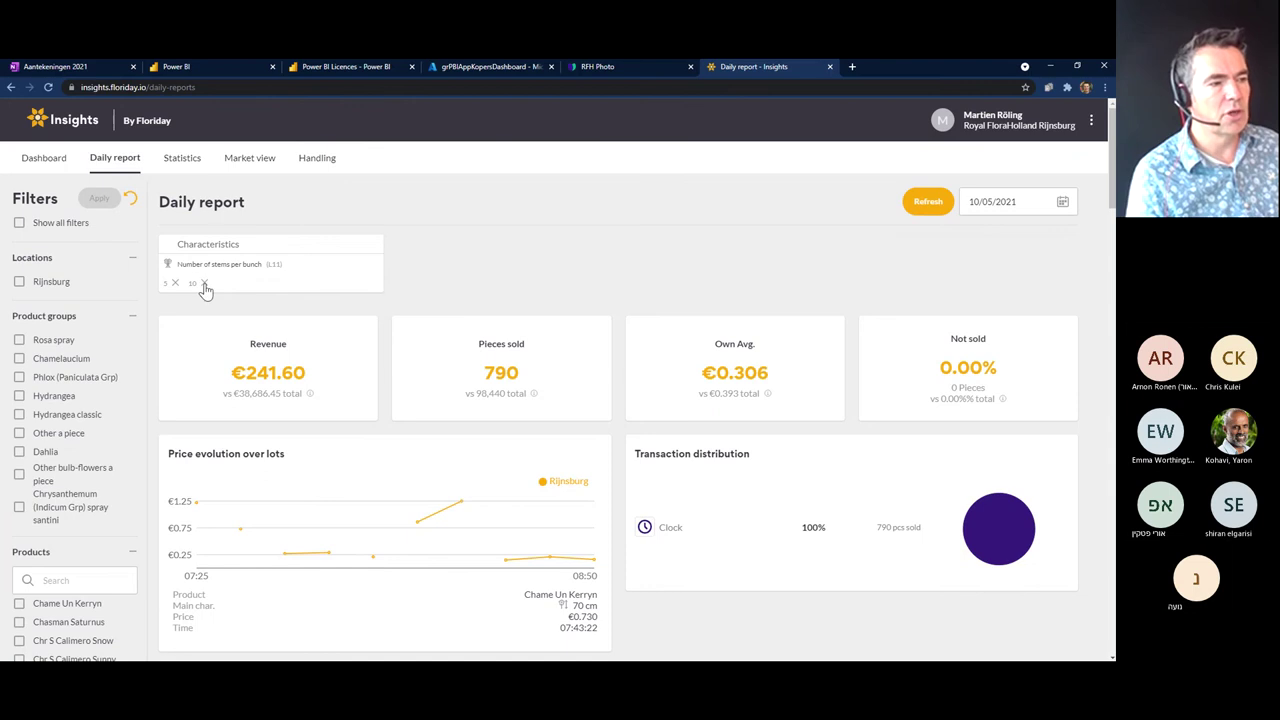
- Replace the stems-per-bunch filter with minimum flower stem lengths of 50 cm and 60 cm
{"action": "left_click", "coordinate": [205, 287]}
{"action": "left_click", "coordinate": [176, 285]}
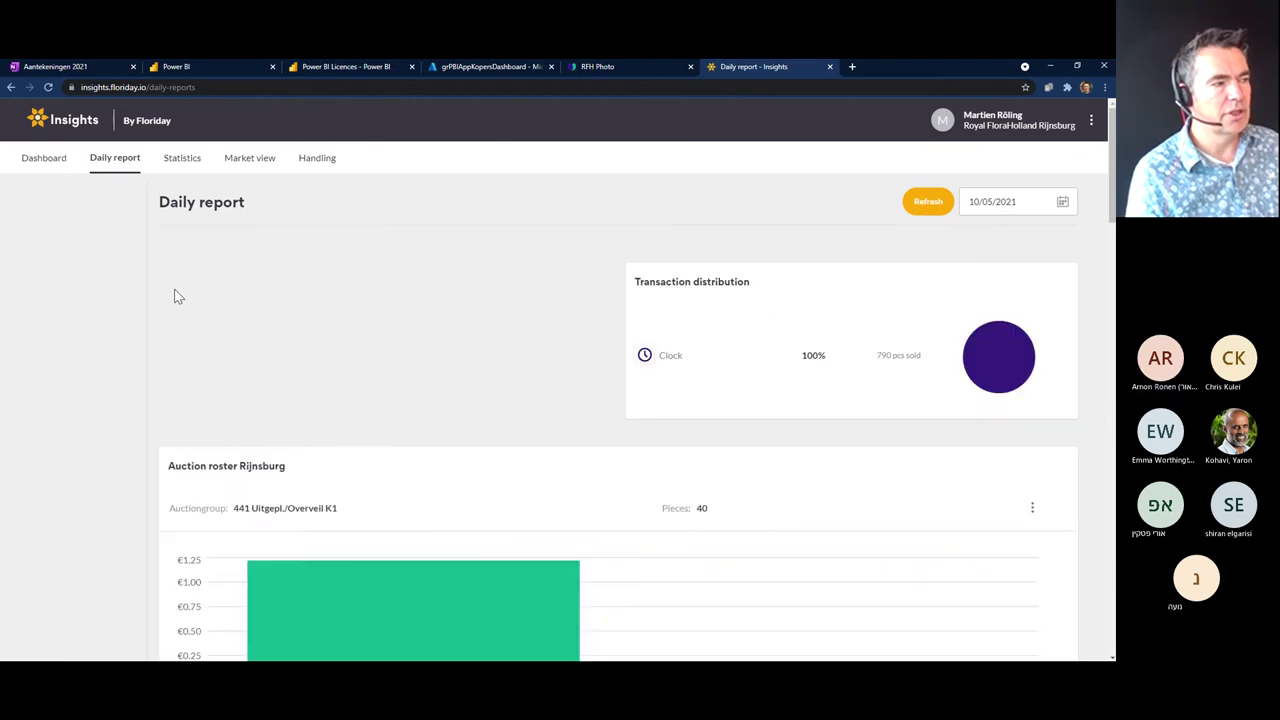
{"action": "scroll", "coordinate": [44, 460], "scroll_direction": "down", "scroll_amount": 5}
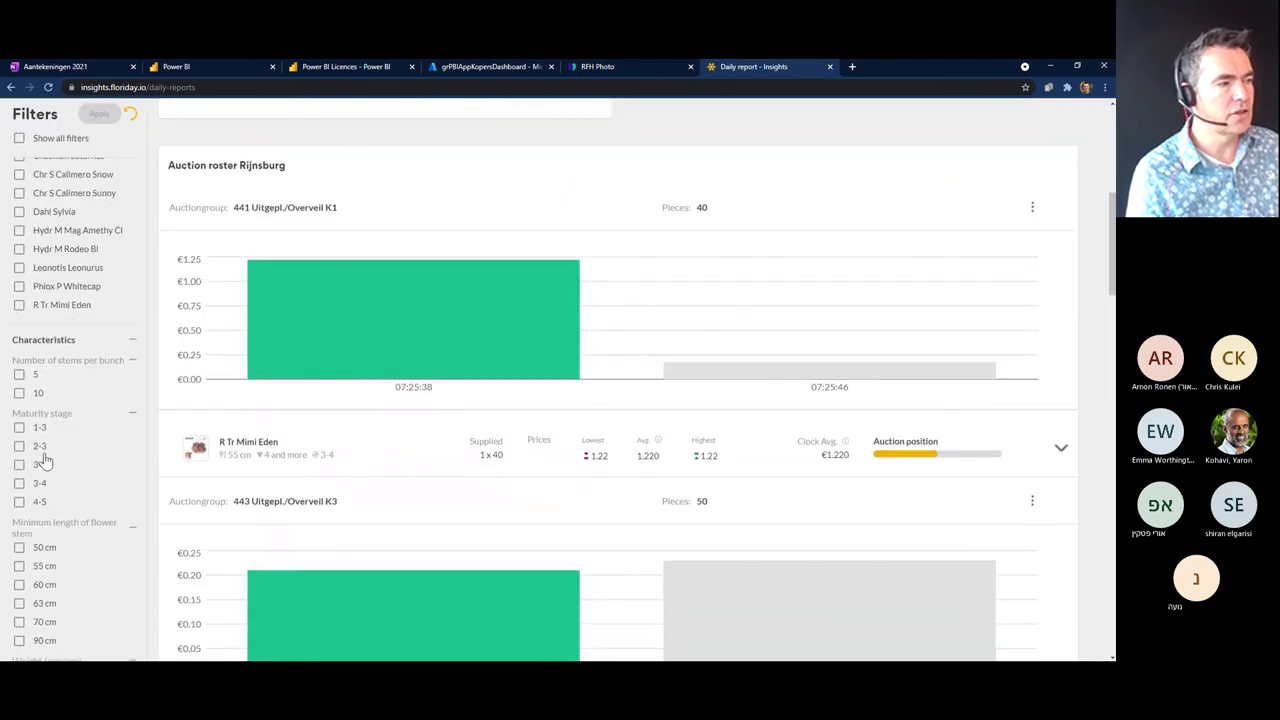
{"action": "scroll", "coordinate": [44, 460], "scroll_direction": "down", "scroll_amount": 3}
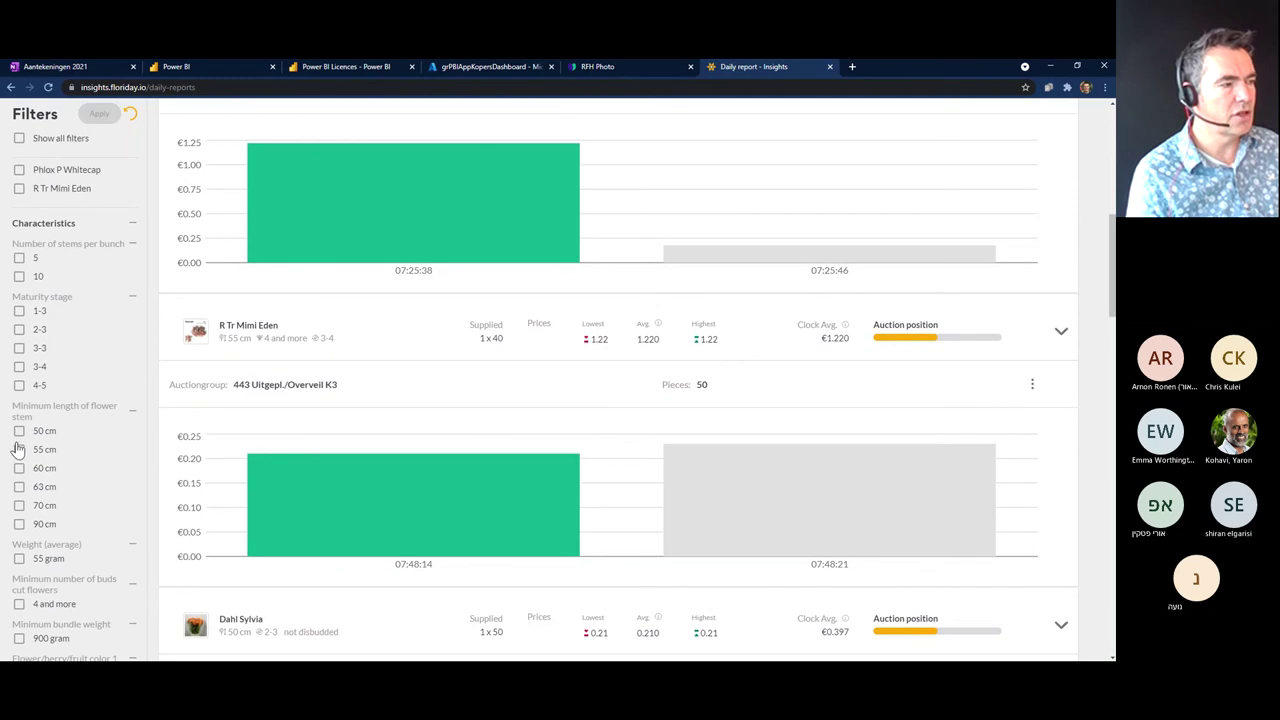
{"action": "left_click", "coordinate": [19, 431]}
{"action": "left_click", "coordinate": [19, 468]}
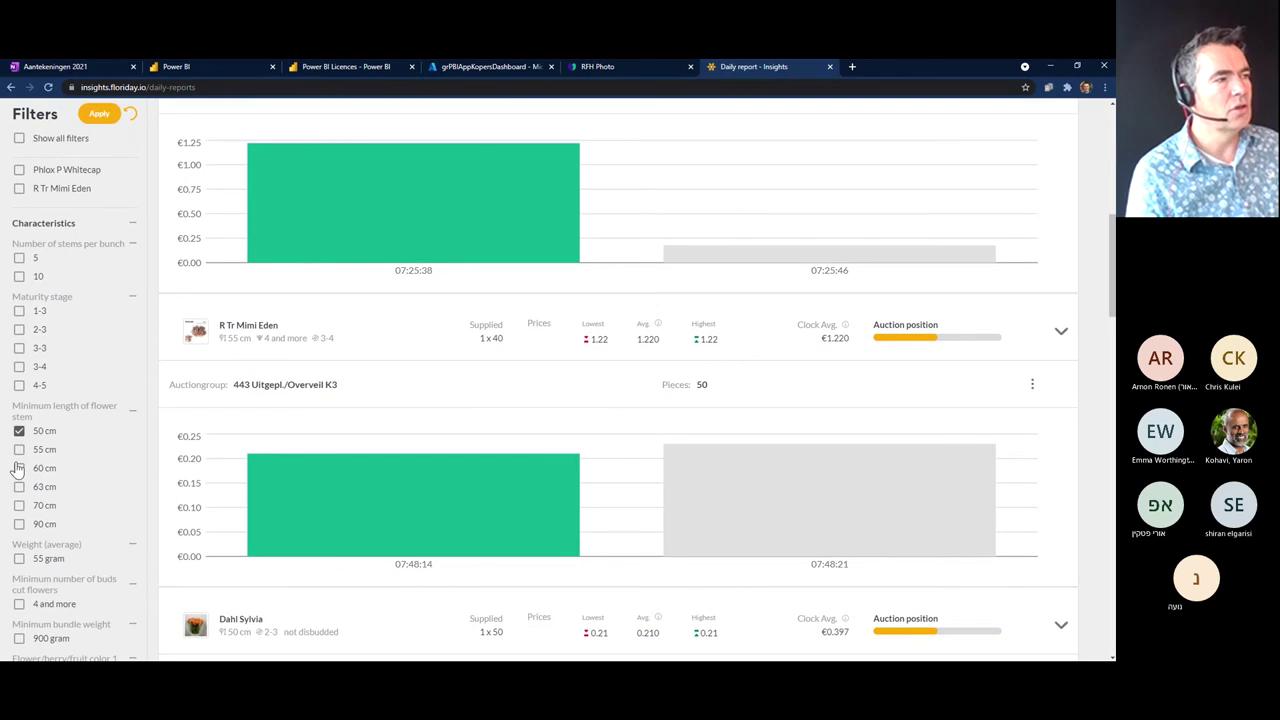
{"action": "left_click", "coordinate": [99, 113]}
- Examine the filtered Rijnsburg auction roster and inspect the second bar's details in auction group 445
{"action": "scroll", "coordinate": [457, 409], "scroll_direction": "down", "scroll_amount": 1}
{"action": "scroll", "coordinate": [474, 457], "scroll_direction": "down", "scroll_amount": 10}
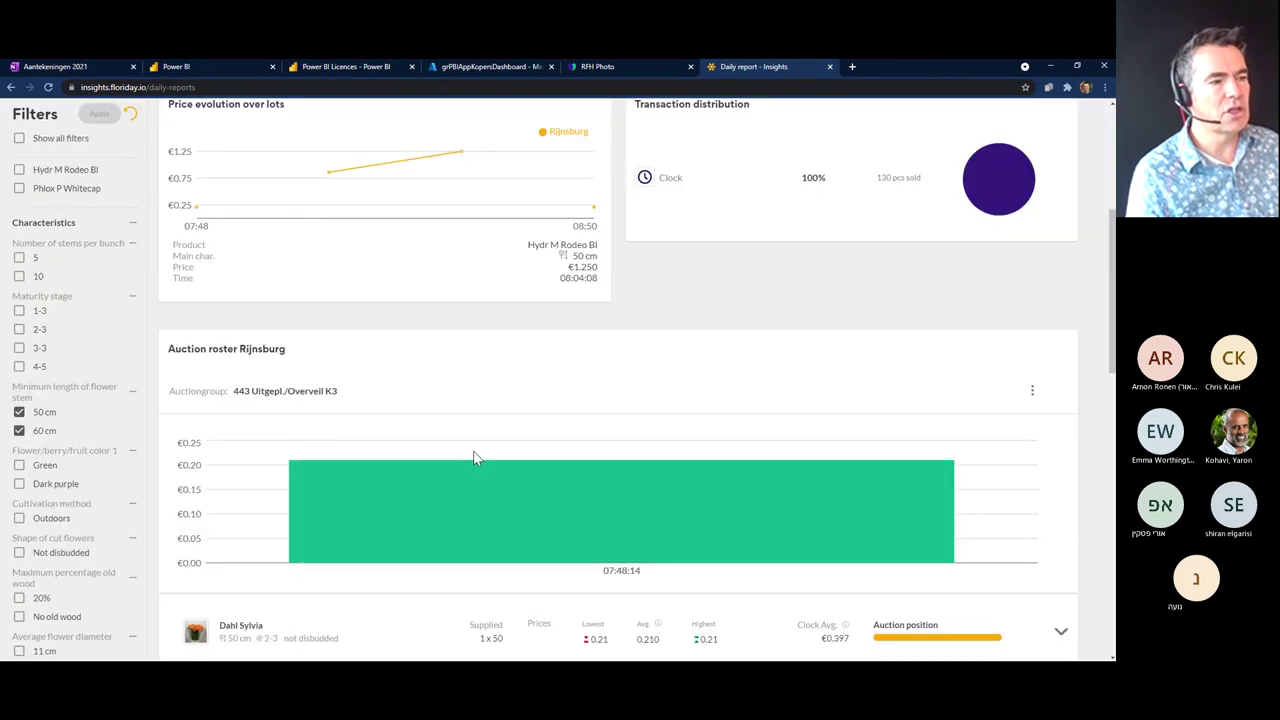
{"action": "scroll", "coordinate": [639, 429], "scroll_direction": "down", "scroll_amount": 1}
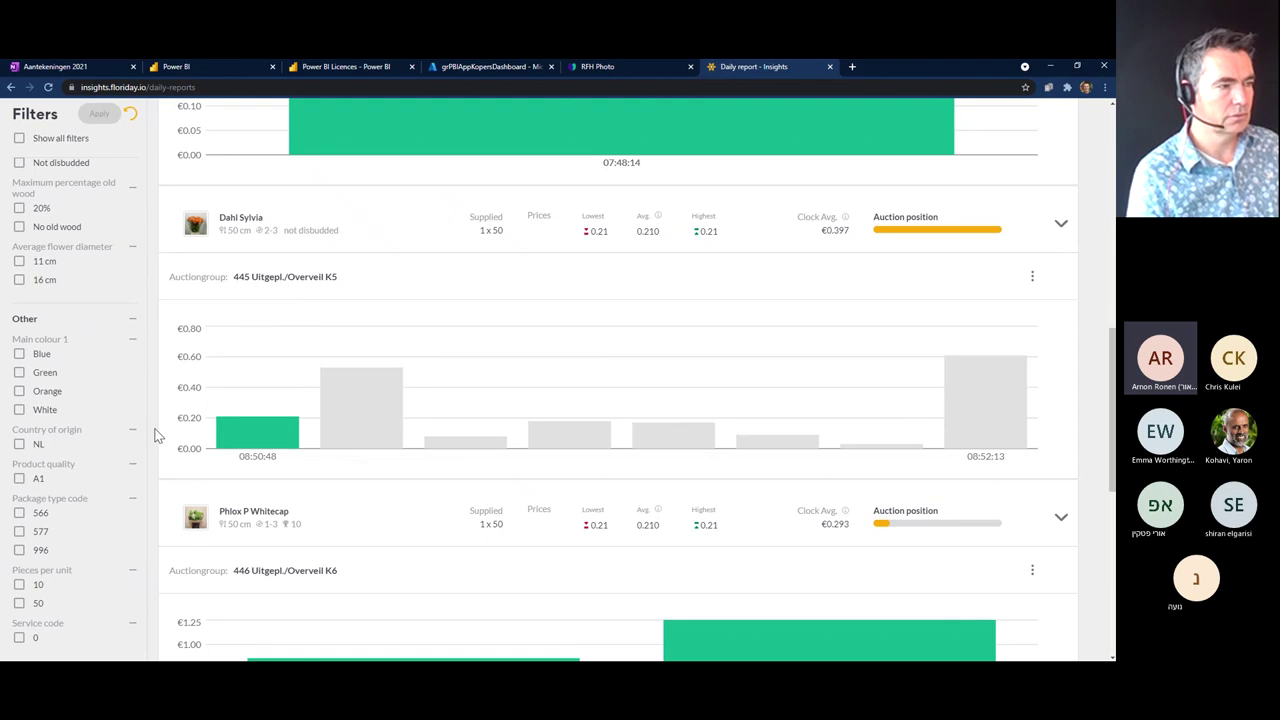
{"action": "mouse_move", "coordinate": [323, 443]}
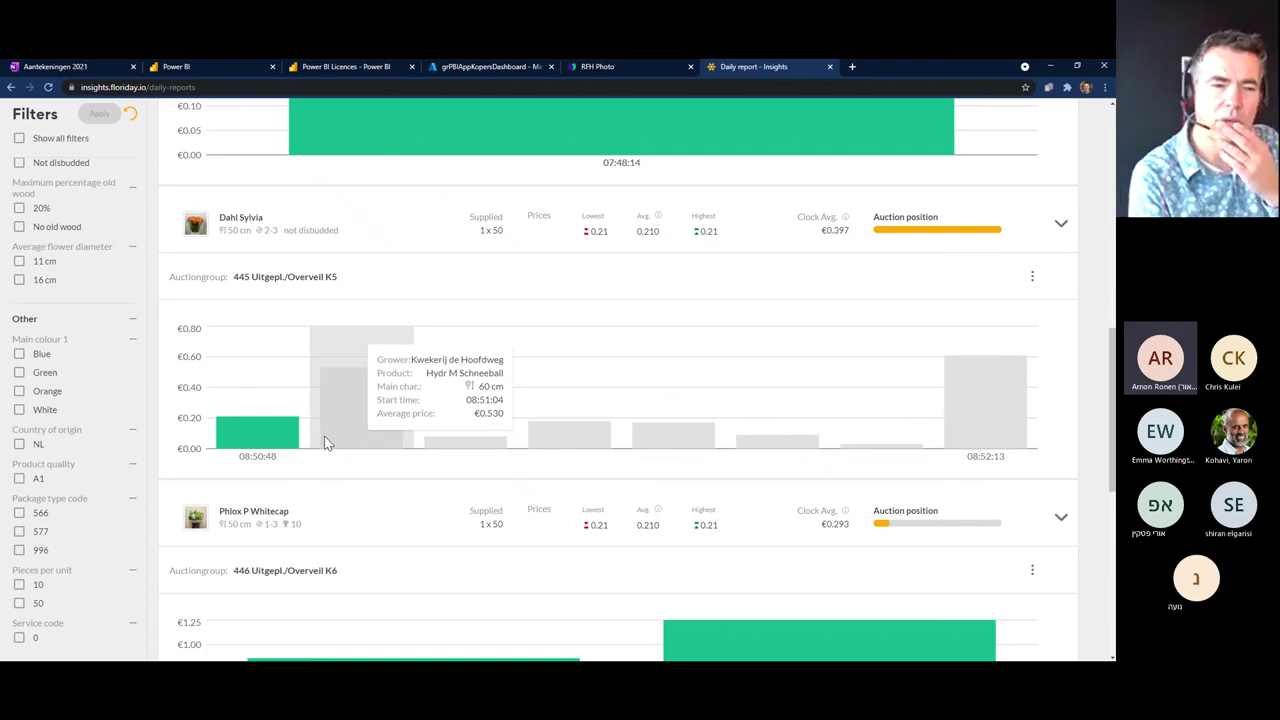
{"action": "scroll", "coordinate": [325, 443], "scroll_direction": "up", "scroll_amount": 8}
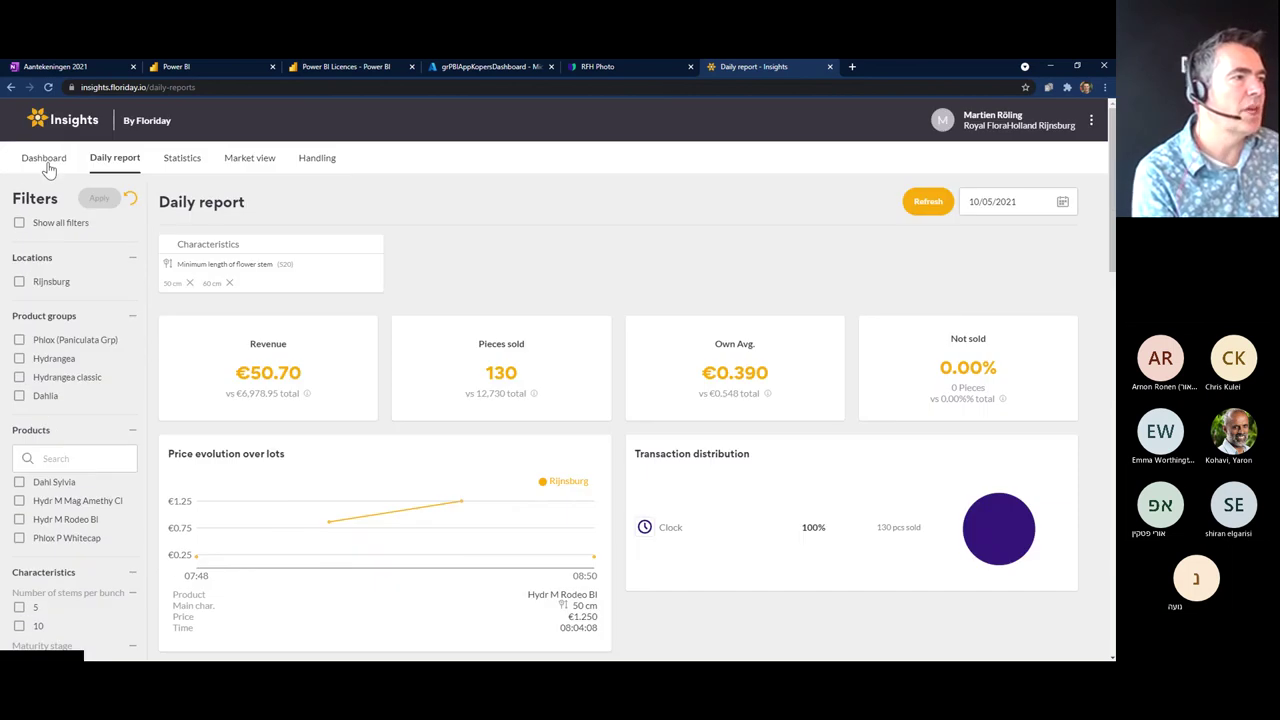
- View the daily revenue chart on the Dashboard and return to the Daily report
{"action": "left_click", "coordinate": [47, 168]}
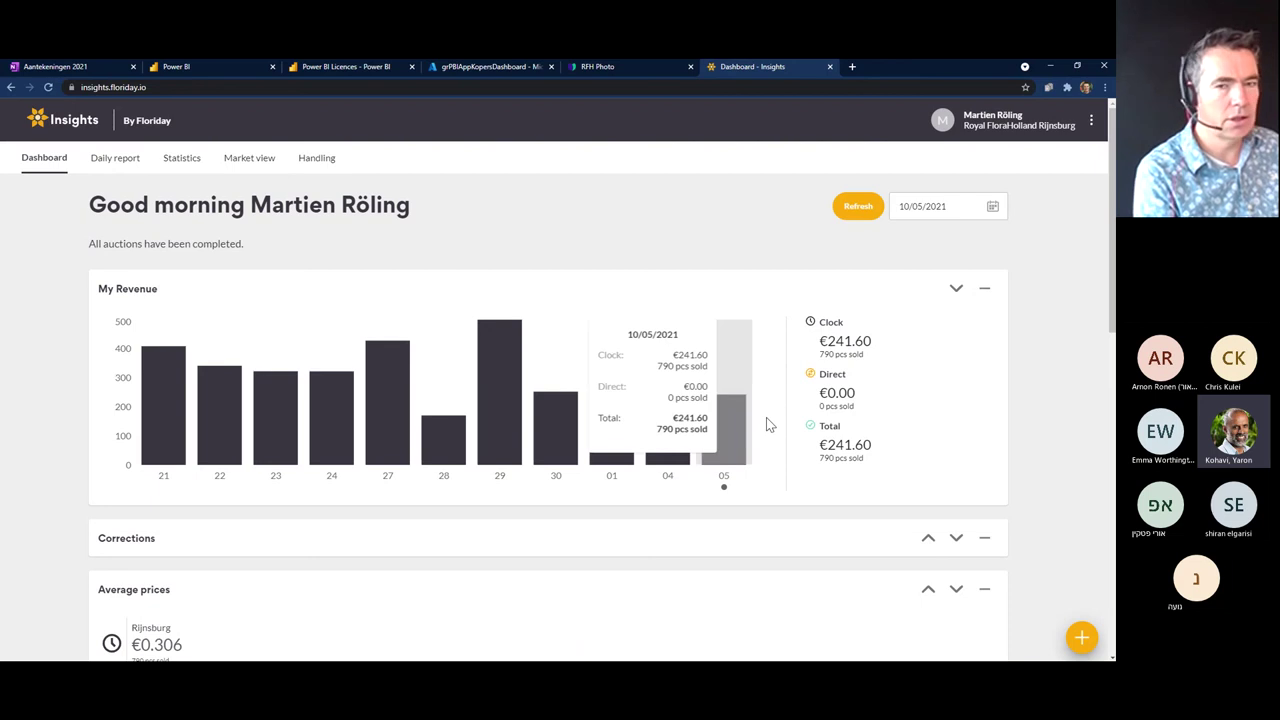
{"action": "left_click", "coordinate": [116, 160]}
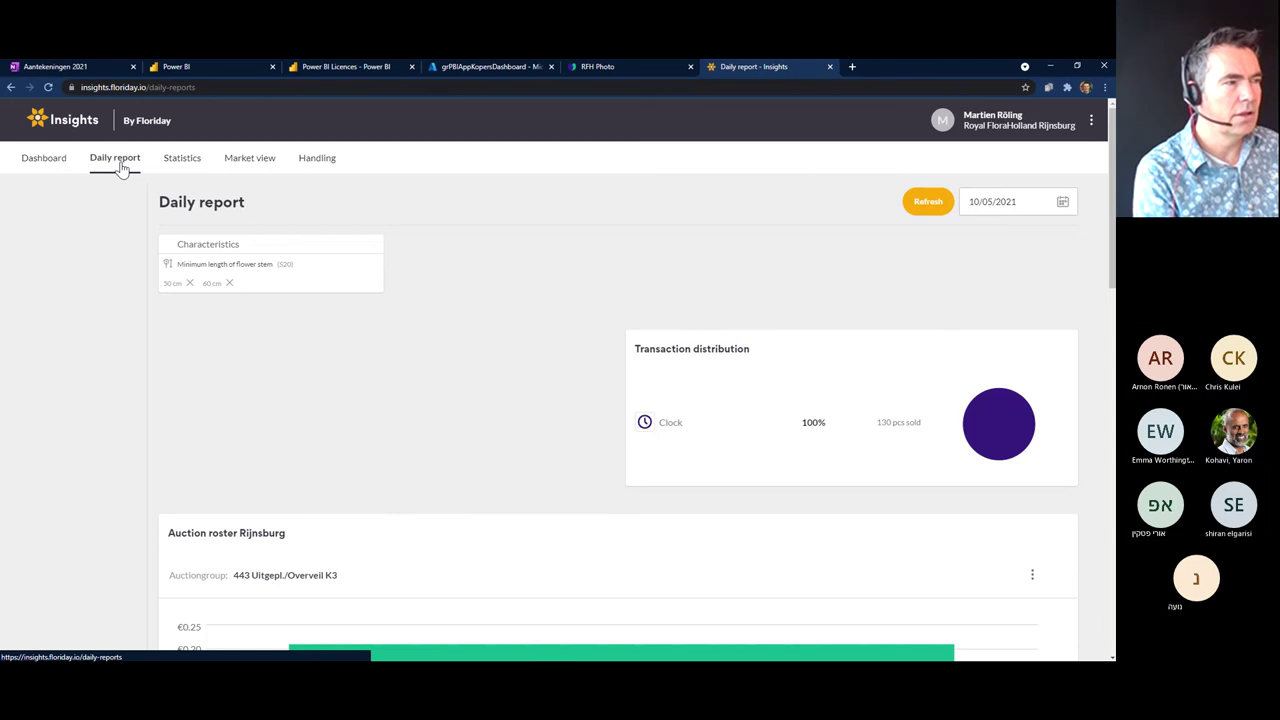
- Clear the 50 cm and 60 cm minimum flower stem length filters in the daily report
{"action": "left_click", "coordinate": [229, 283]}
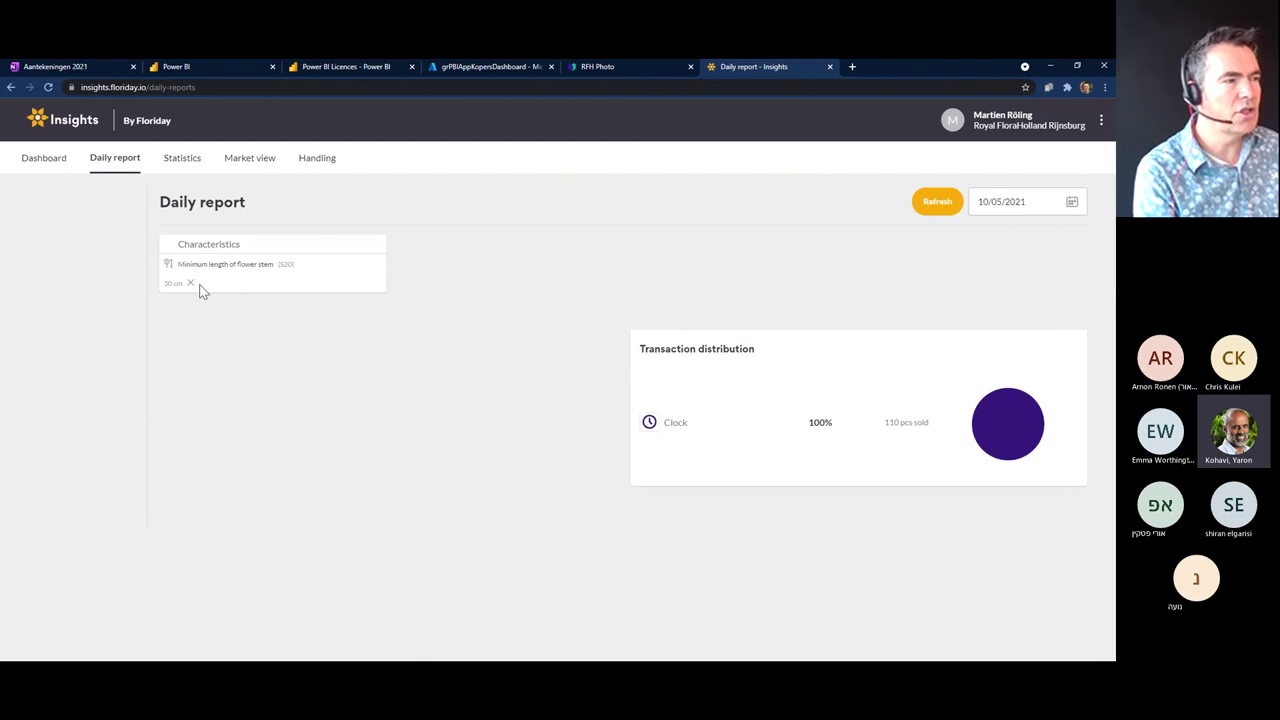
{"action": "left_click", "coordinate": [189, 284]}
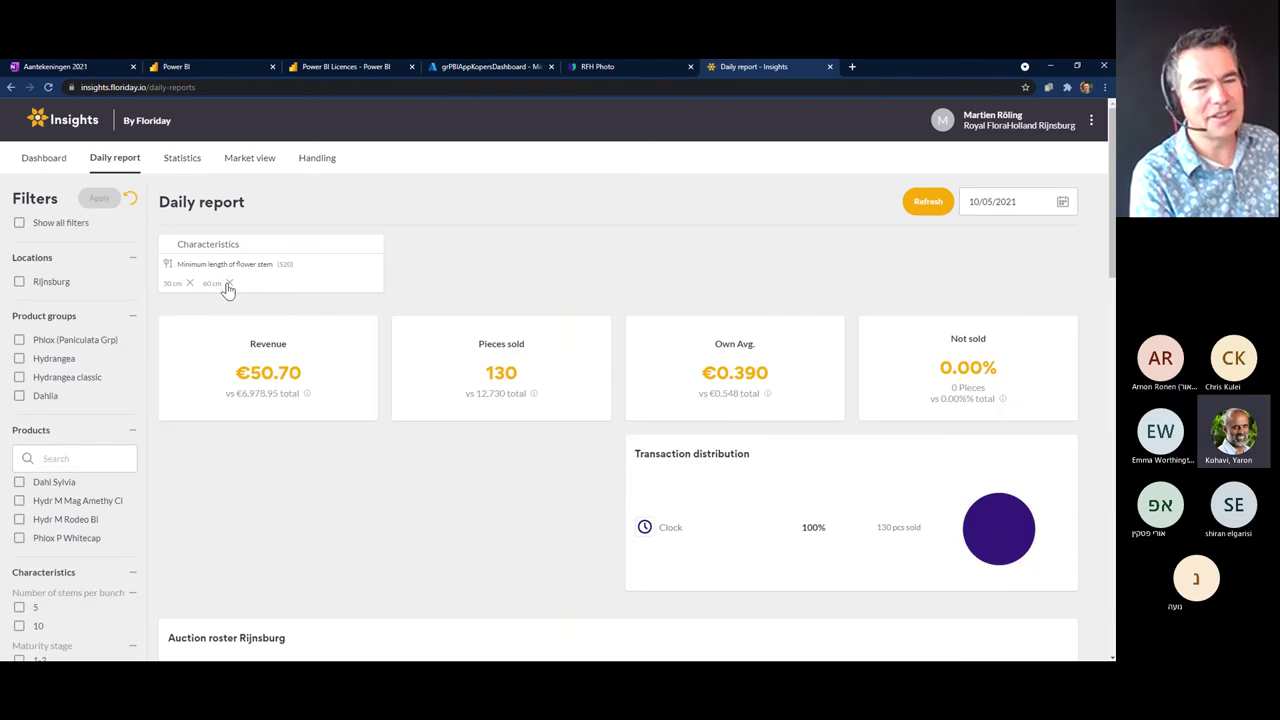
{"action": "scroll", "coordinate": [95, 389], "scroll_direction": "down", "scroll_amount": 1}
{"action": "scroll", "coordinate": [94, 384], "scroll_direction": "down", "scroll_amount": 4}
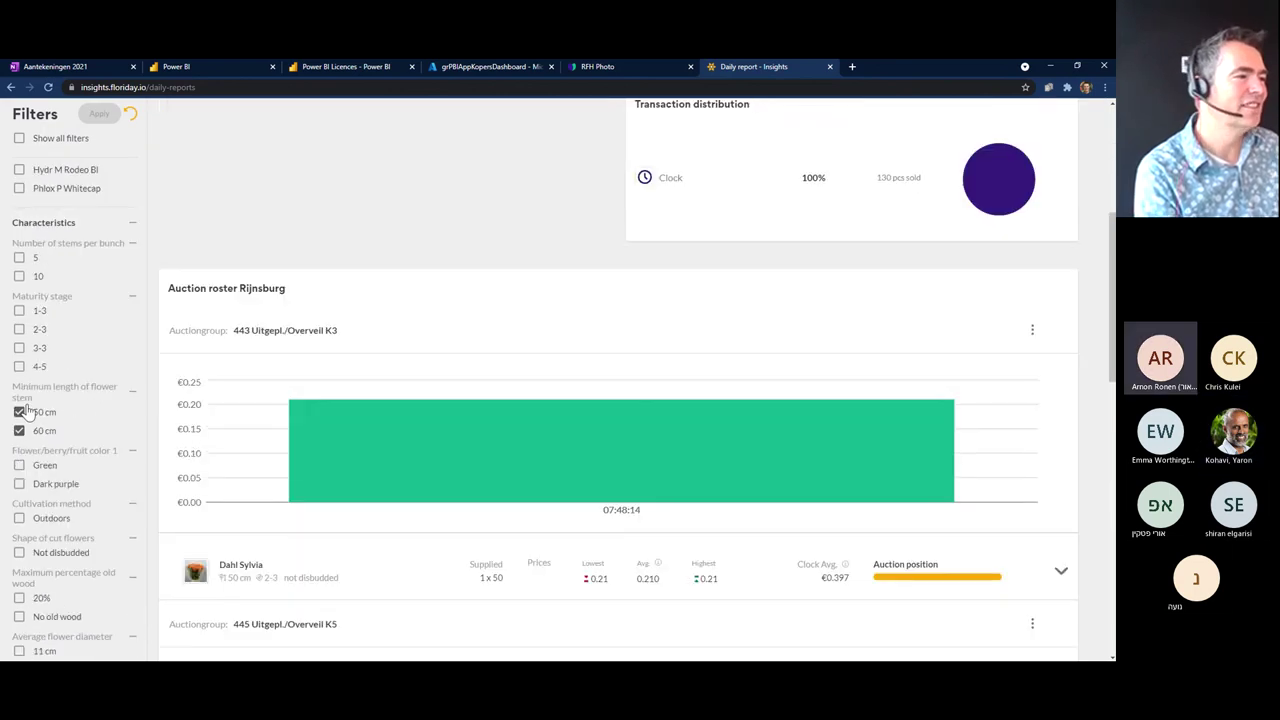
{"action": "left_click", "coordinate": [19, 412]}
{"action": "left_click", "coordinate": [19, 430]}
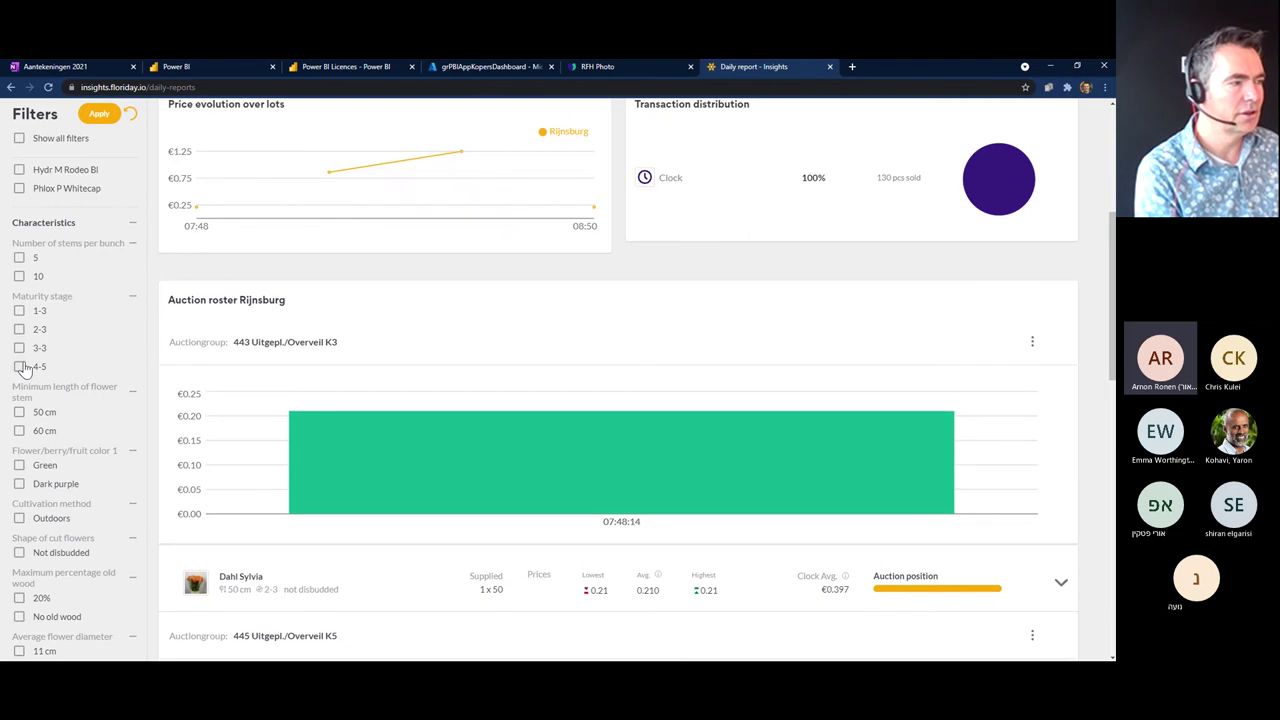
- Filter the daily report by maturity stages 2-3 and 3-3
{"action": "left_click", "coordinate": [20, 347]}
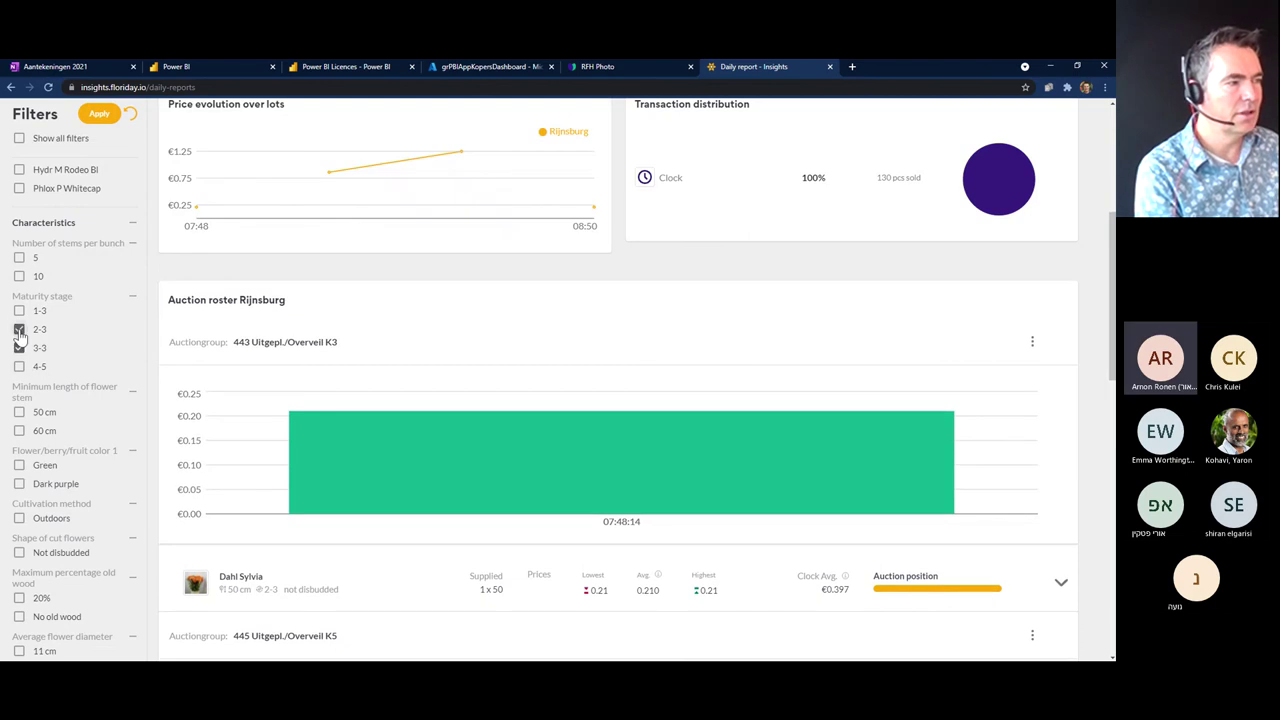
{"action": "left_click", "coordinate": [18, 330]}
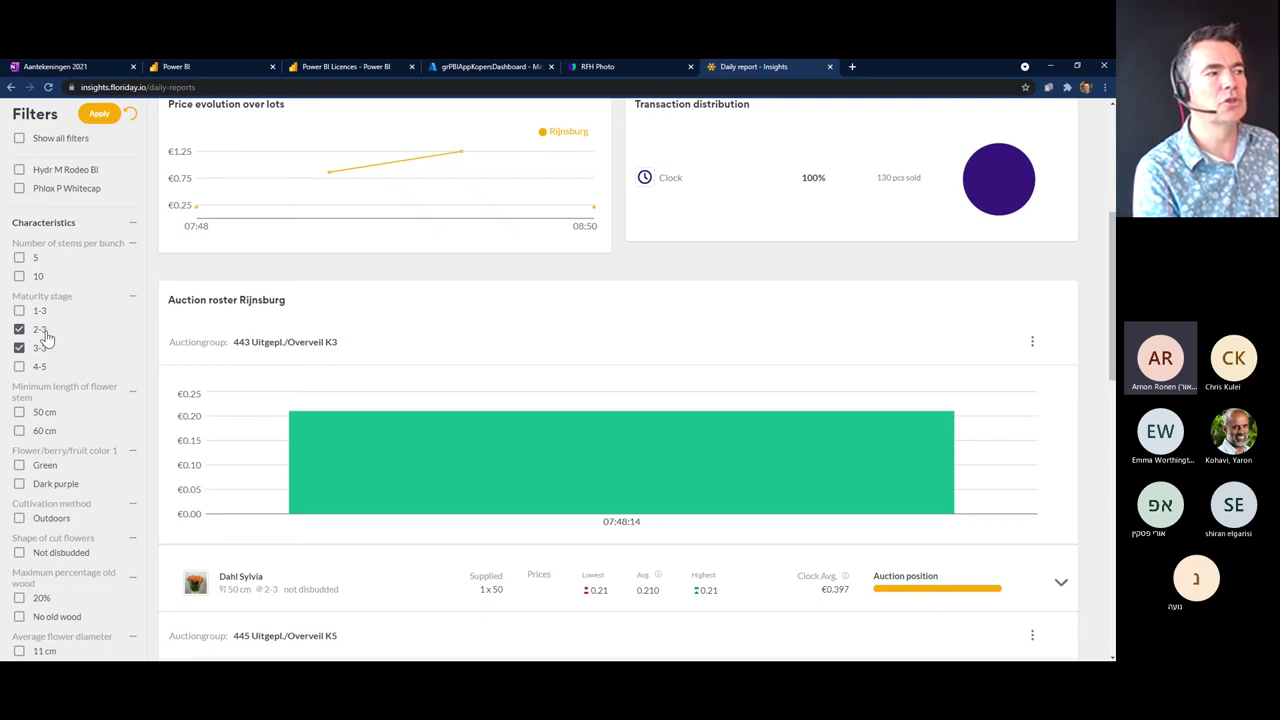
{"action": "left_click", "coordinate": [99, 114]}
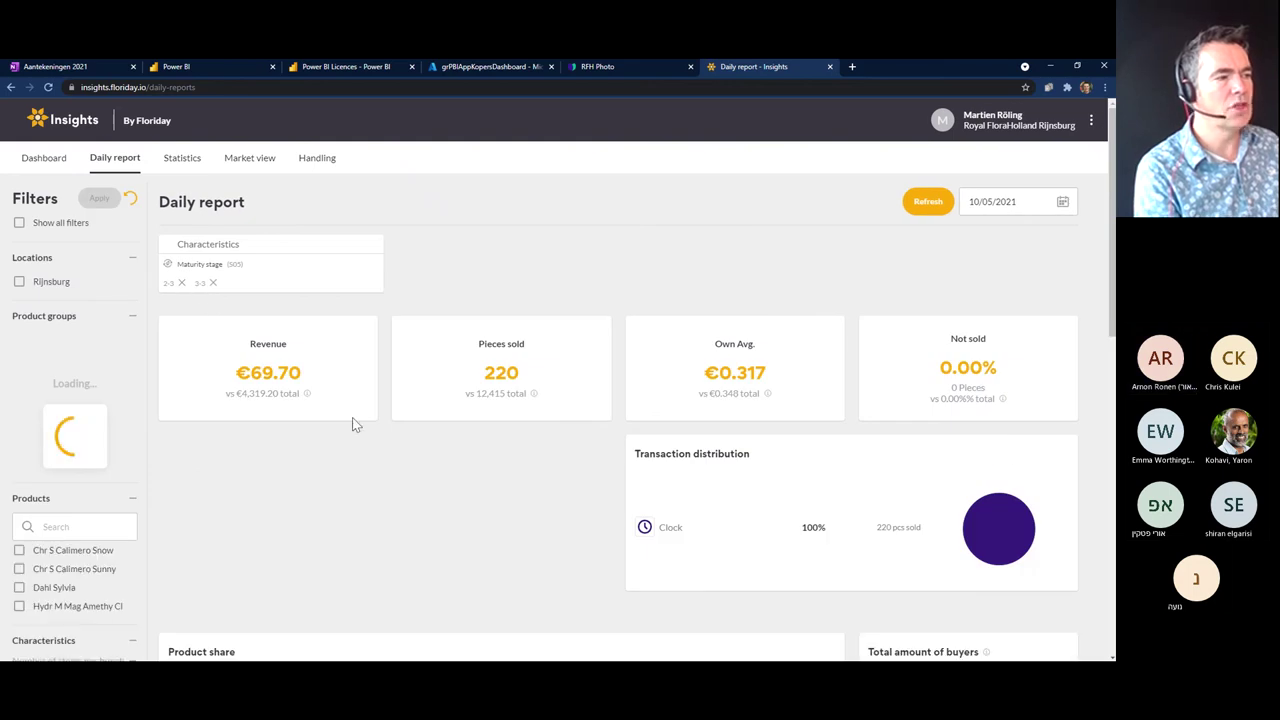
- Expand the Dahl Sylvia lot in the Rijnsburg auction roster to view its characteristics and sale transaction
{"action": "scroll", "coordinate": [332, 442], "scroll_direction": "down", "scroll_amount": 3}
{"action": "scroll", "coordinate": [333, 447], "scroll_direction": "down", "scroll_amount": 3}
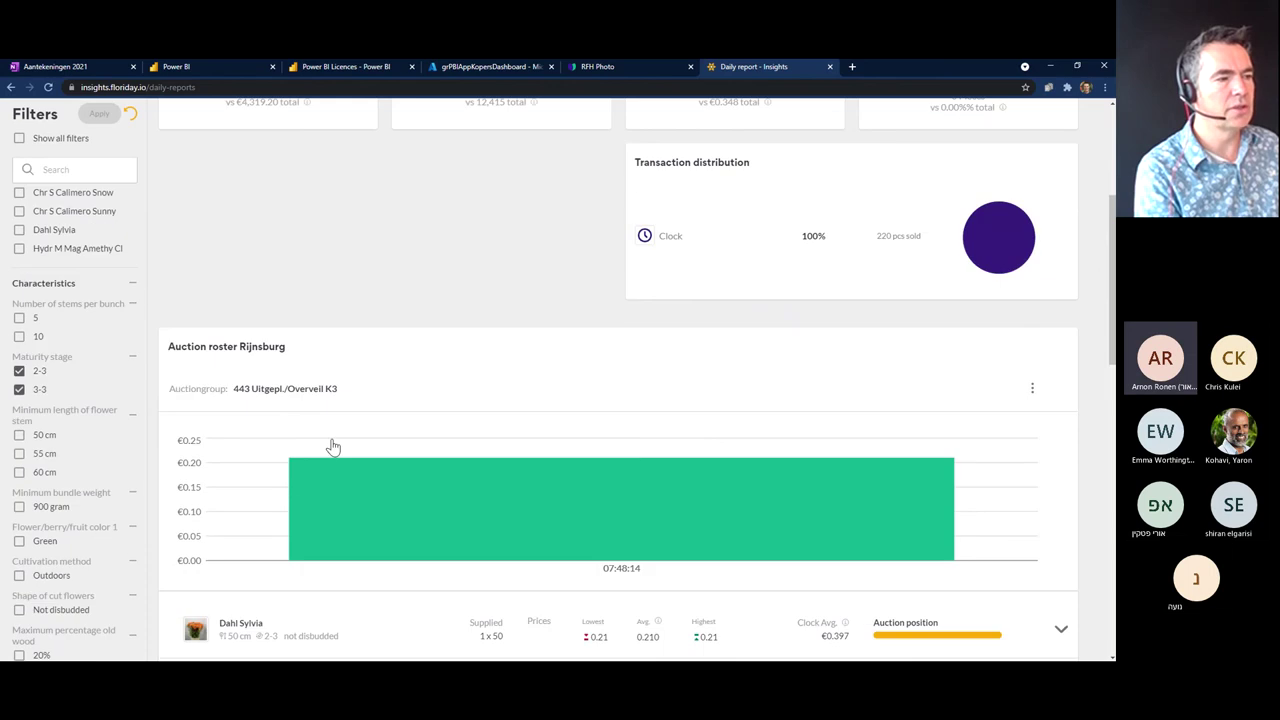
{"action": "scroll", "coordinate": [333, 447], "scroll_direction": "down", "scroll_amount": 1}
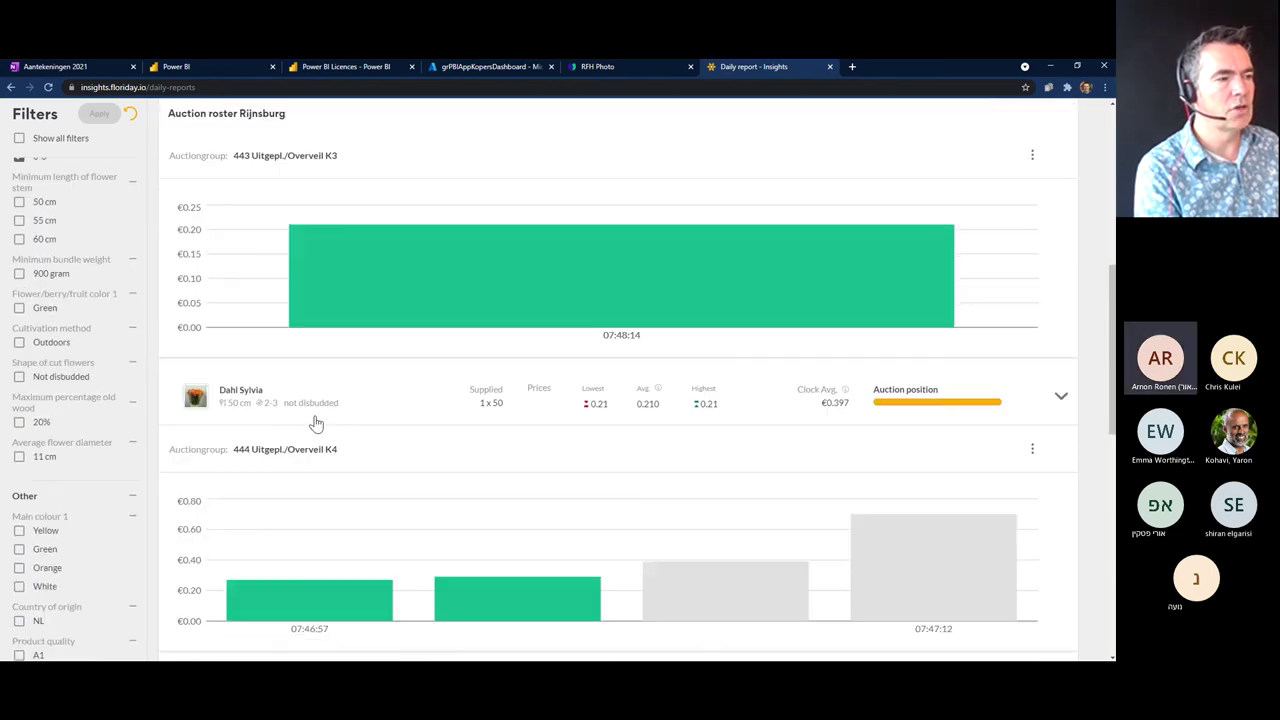
{"action": "left_click", "coordinate": [314, 423]}
{"action": "scroll", "coordinate": [400, 428], "scroll_direction": "down", "scroll_amount": 1}
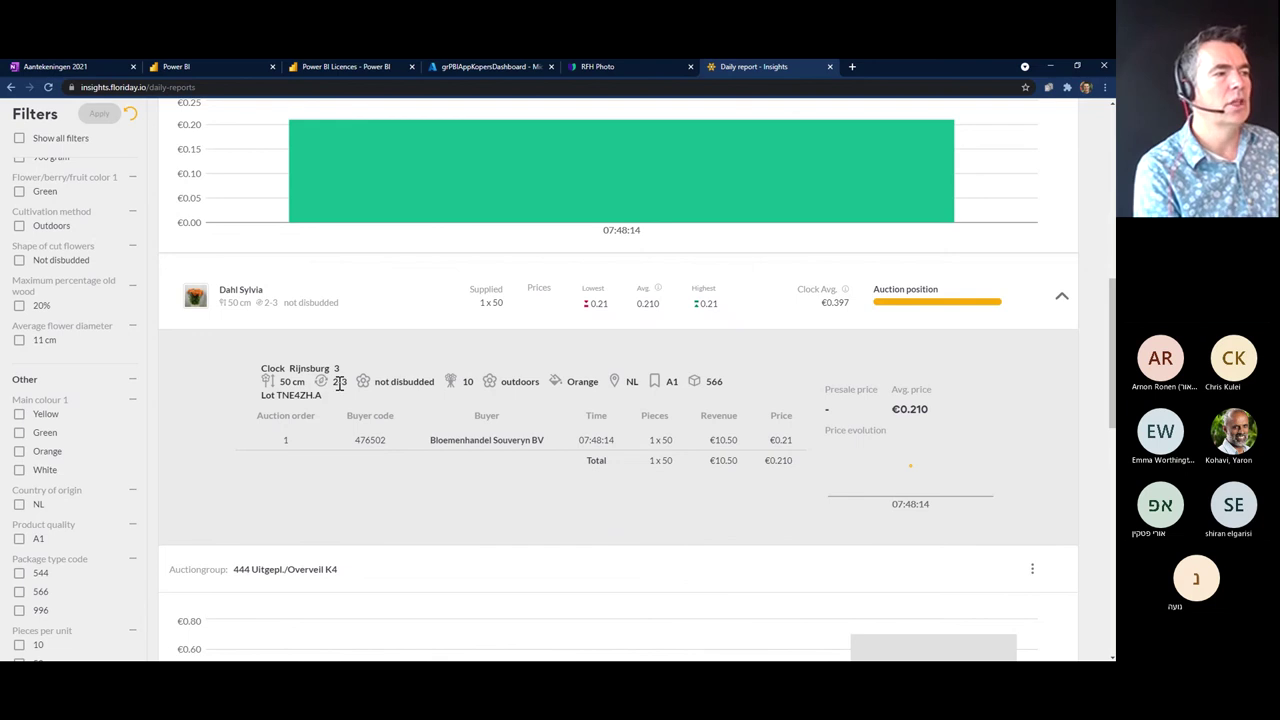
- Examine the Chr S Calimero and Hydr M Mag Amethy lots in auction groups 444 and 446, plus the available characteristic filters
{"action": "scroll", "coordinate": [340, 382], "scroll_direction": "up", "scroll_amount": 1}
{"action": "scroll", "coordinate": [340, 382], "scroll_direction": "down", "scroll_amount": 4}
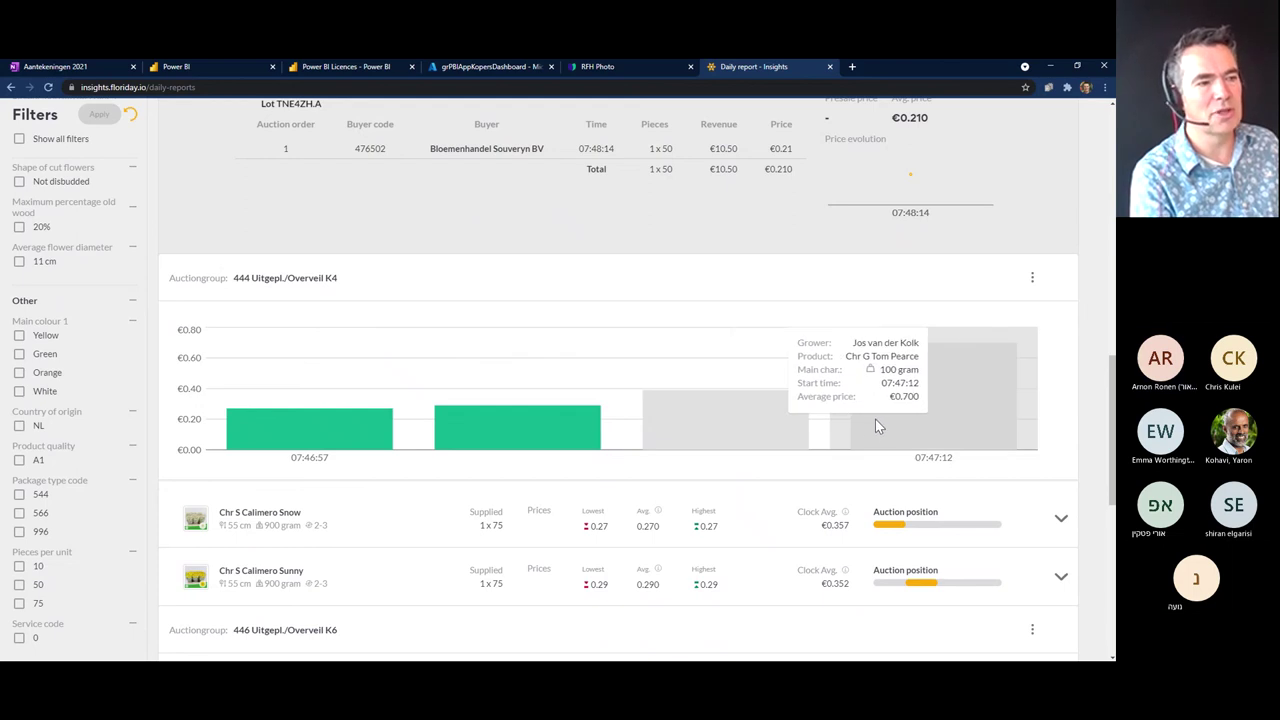
{"action": "scroll", "coordinate": [777, 431], "scroll_direction": "down", "scroll_amount": 1}
{"action": "scroll", "coordinate": [98, 438], "scroll_direction": "down", "scroll_amount": 3}
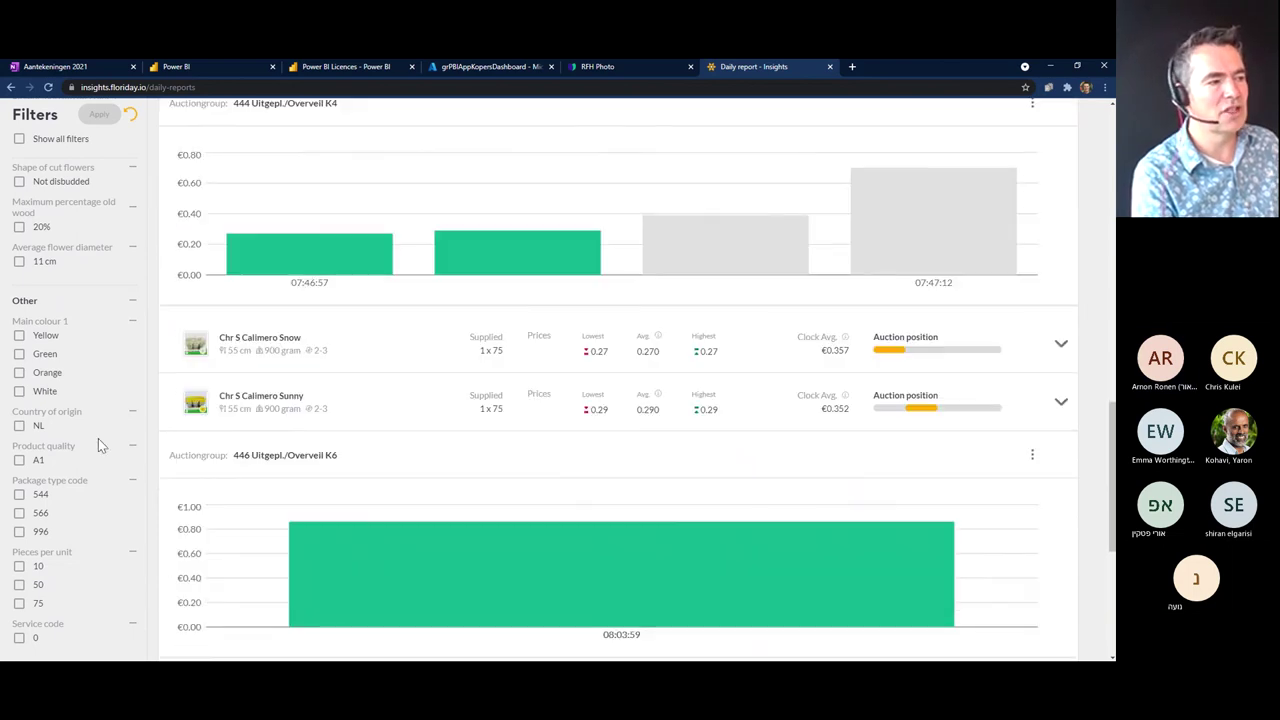
{"action": "scroll", "coordinate": [90, 465], "scroll_direction": "up", "scroll_amount": 3}
{"action": "scroll", "coordinate": [90, 465], "scroll_direction": "down", "scroll_amount": 3}
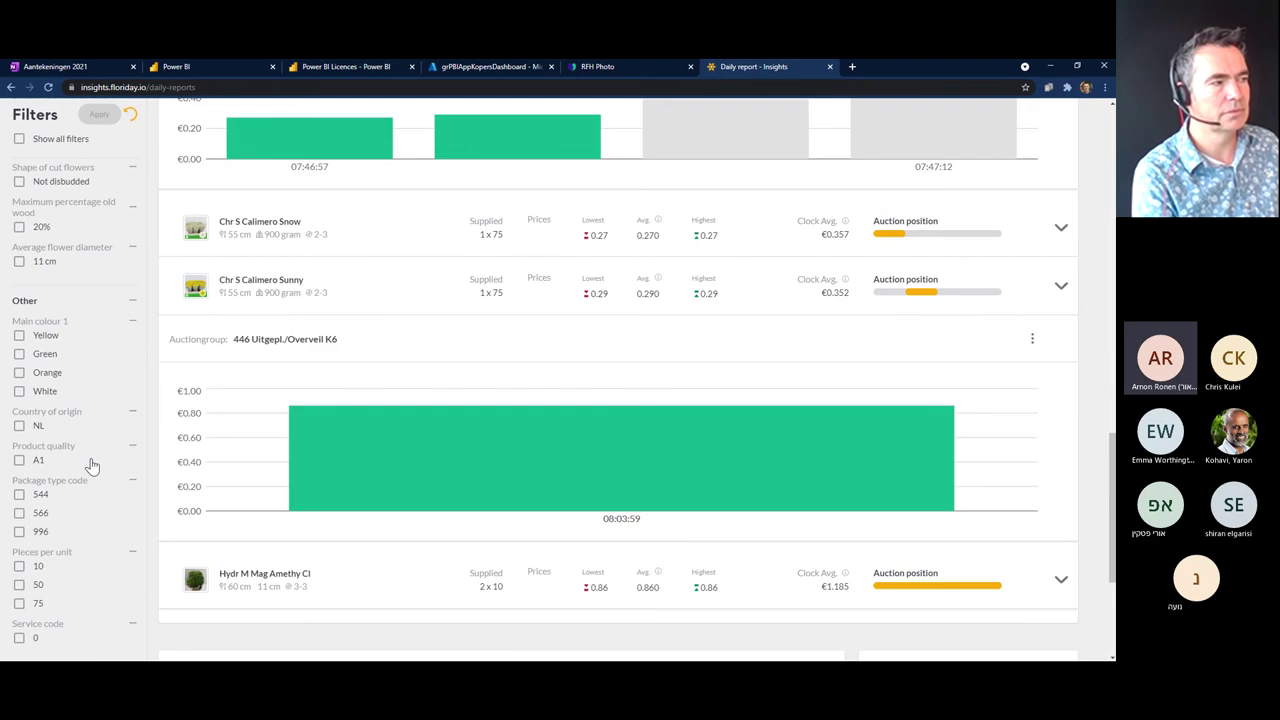
{"action": "scroll", "coordinate": [80, 410], "scroll_direction": "up", "scroll_amount": 5}
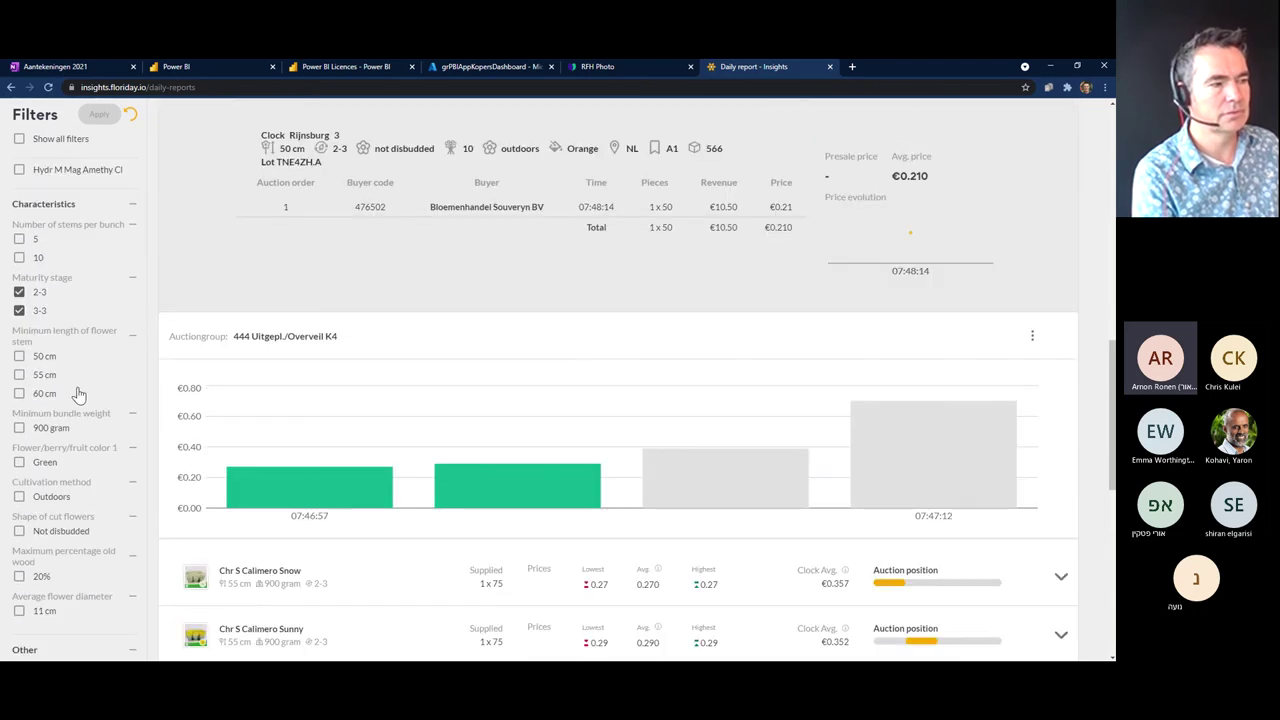